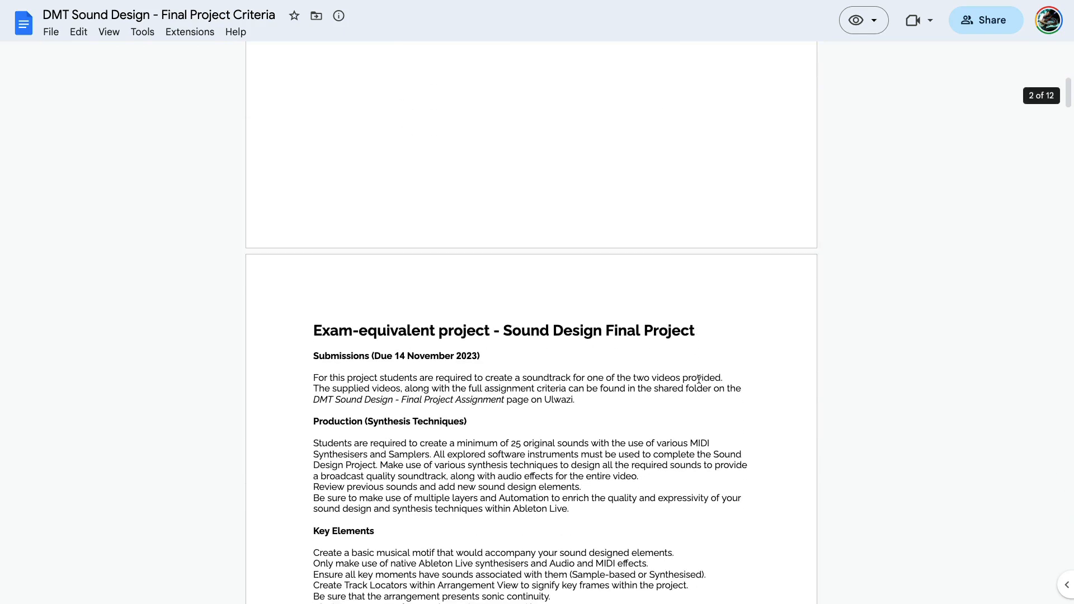
Read the exam-equivalent project overview, from synthesis techniques and key elements through recording, mixing and submission instructions
{"action": "scroll", "coordinate": [699, 379], "scroll_direction": "down", "scroll_amount": 1}
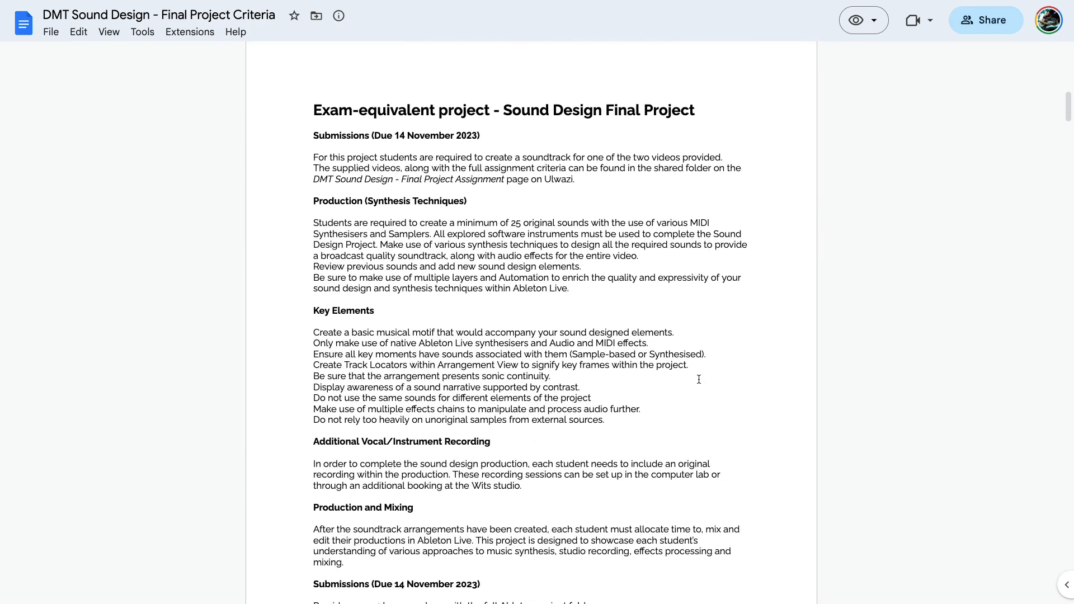
{"action": "scroll", "coordinate": [698, 379], "scroll_direction": "down", "scroll_amount": 1}
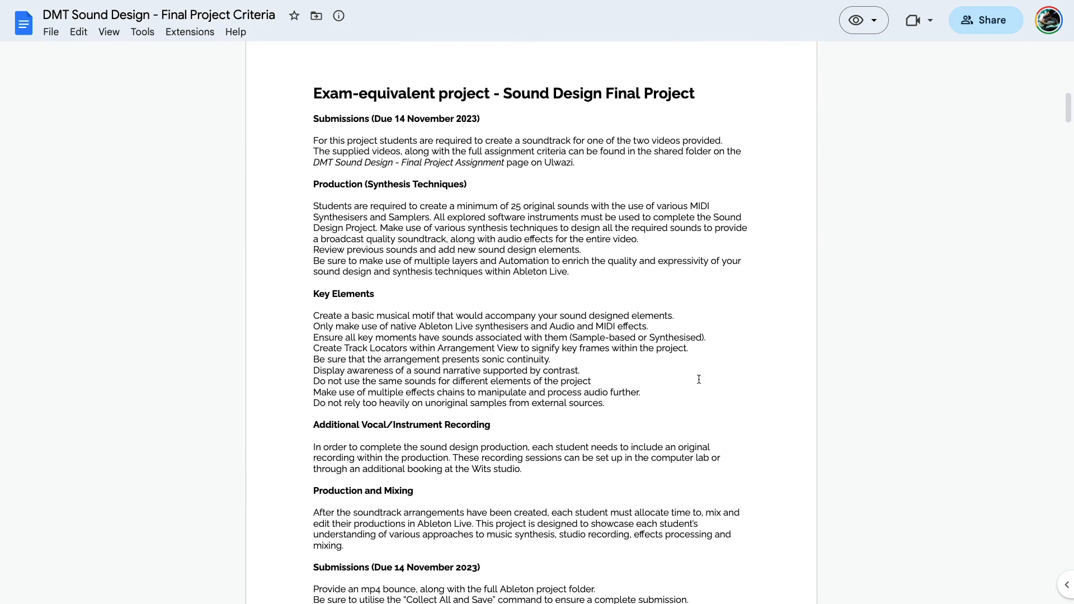
{"action": "scroll", "coordinate": [699, 380], "scroll_direction": "down", "scroll_amount": 1}
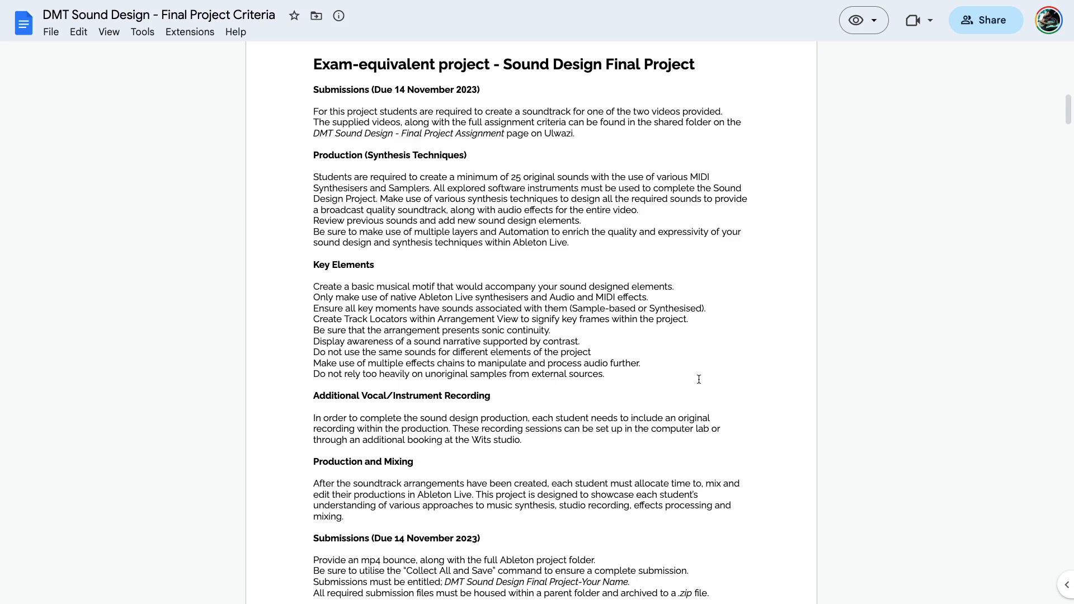
{"action": "scroll", "coordinate": [699, 379], "scroll_direction": "down", "scroll_amount": 2}
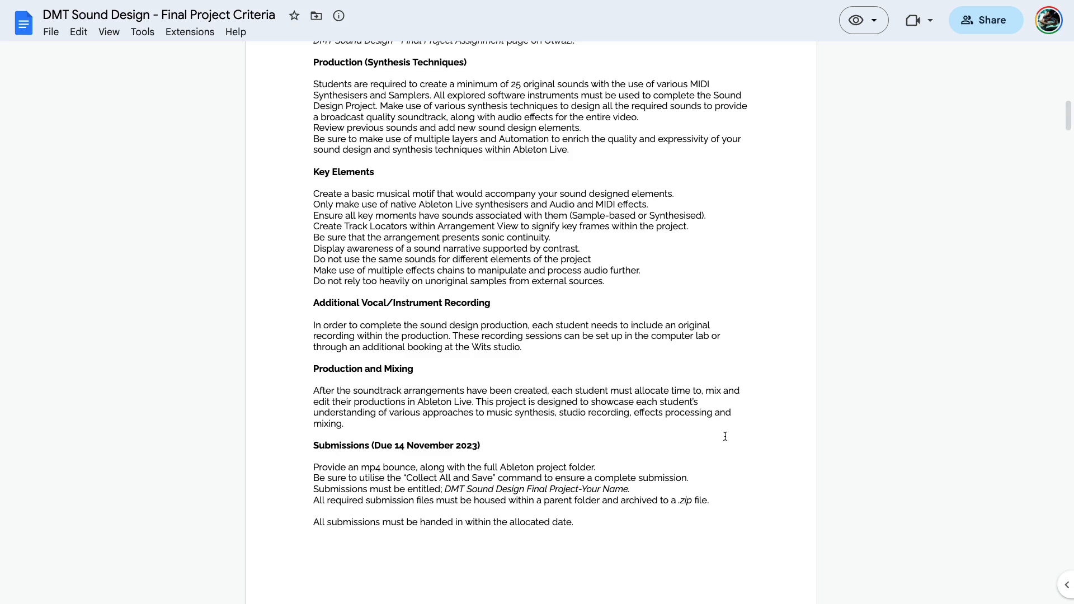
{"action": "scroll", "coordinate": [725, 437], "scroll_direction": "down", "scroll_amount": 1}
{"action": "scroll", "coordinate": [725, 437], "scroll_direction": "down", "scroll_amount": 1}
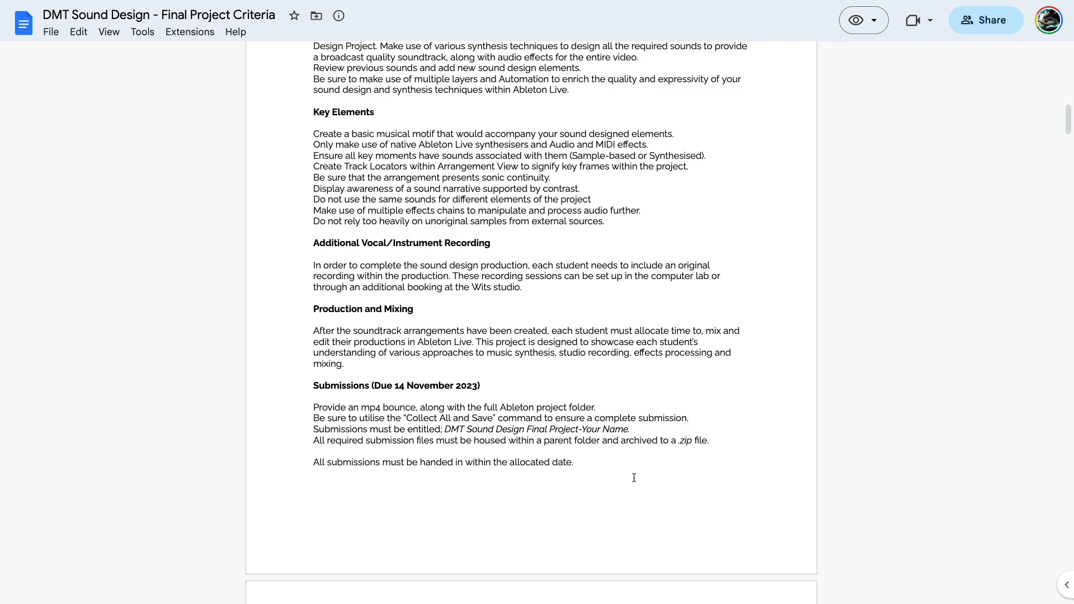
Review the assignment deliverables and the instructions for structuring, labelling and archiving the submission folder
{"action": "scroll", "coordinate": [634, 478], "scroll_direction": "down", "scroll_amount": 6}
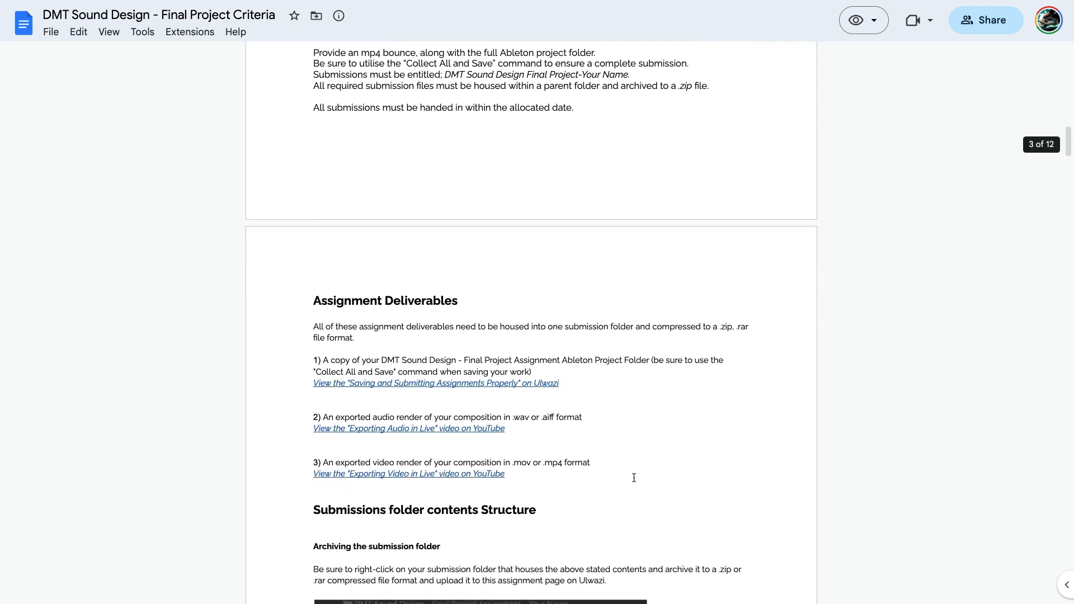
{"action": "scroll", "coordinate": [634, 478], "scroll_direction": "down", "scroll_amount": 2}
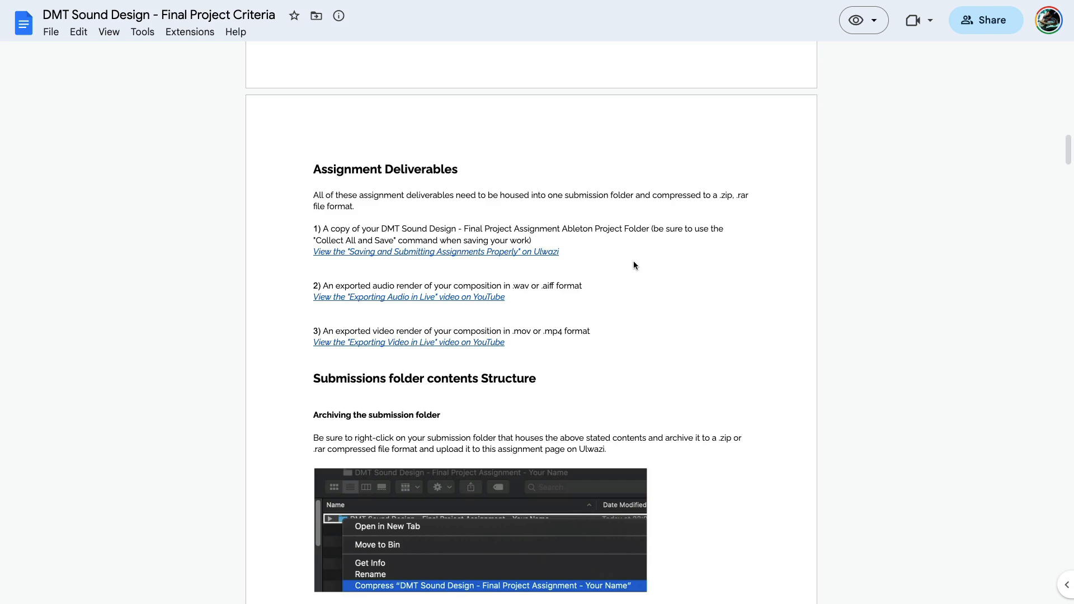
{"action": "scroll", "coordinate": [633, 262], "scroll_direction": "down", "scroll_amount": 1}
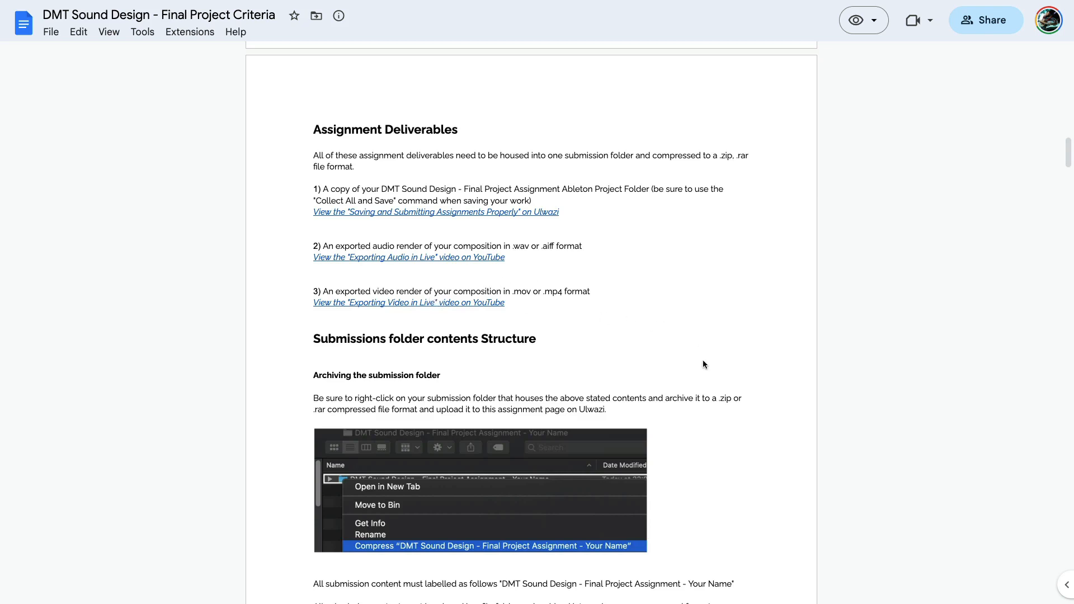
{"action": "scroll", "coordinate": [703, 360], "scroll_direction": "down", "scroll_amount": 3}
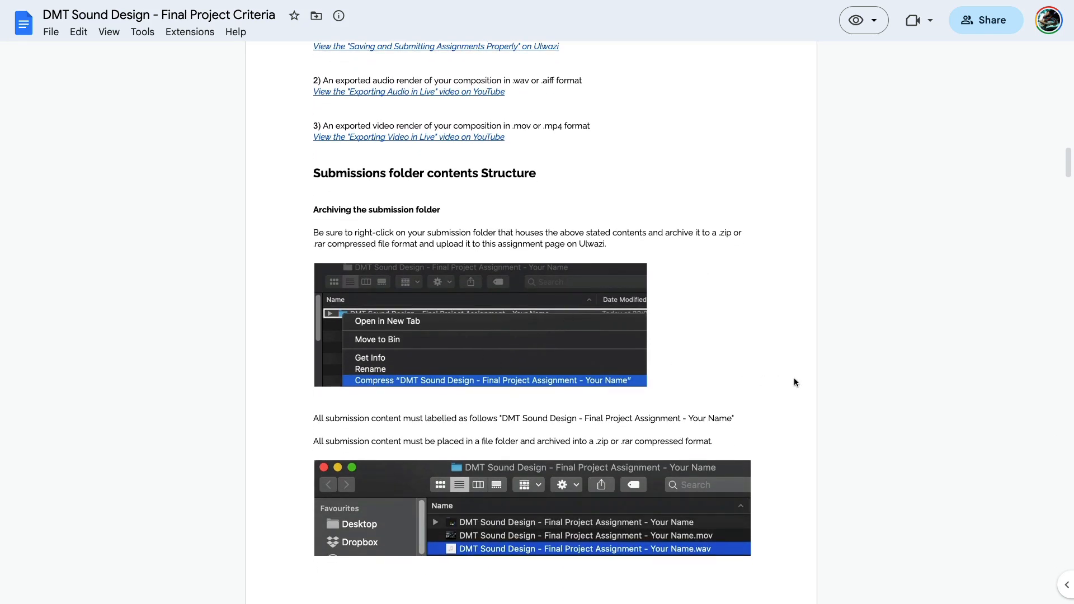
{"action": "scroll", "coordinate": [794, 379], "scroll_direction": "down", "scroll_amount": 3}
{"action": "scroll", "coordinate": [794, 380], "scroll_direction": "down", "scroll_amount": 3}
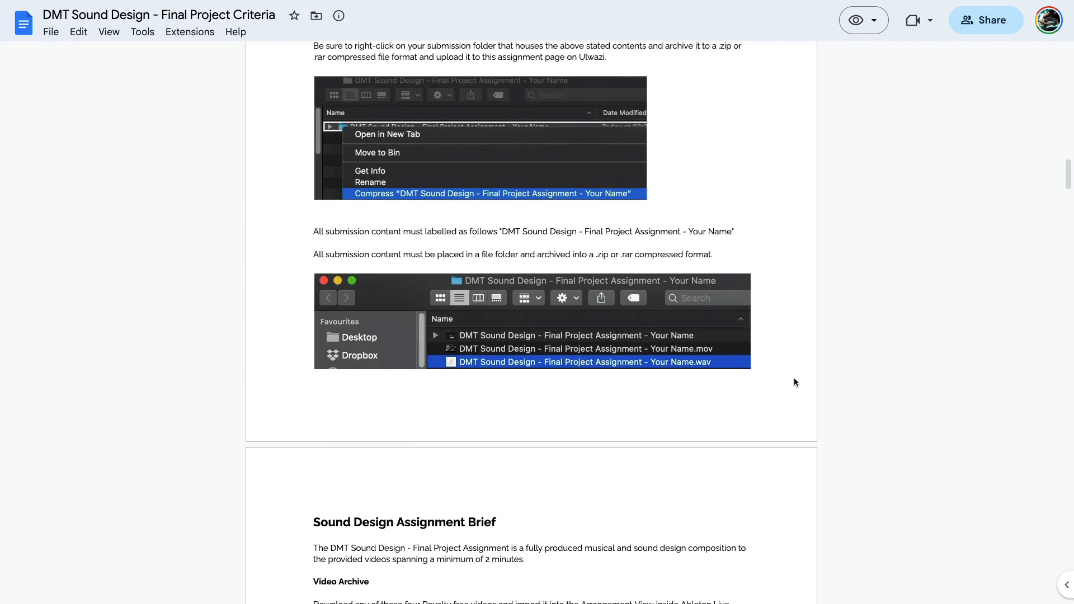
Read the Sound Design Assignment Brief and the requirements for original audio recording and Analog subtractive synthesiser MIDI sequences
{"action": "scroll", "coordinate": [795, 379], "scroll_direction": "down", "scroll_amount": 3}
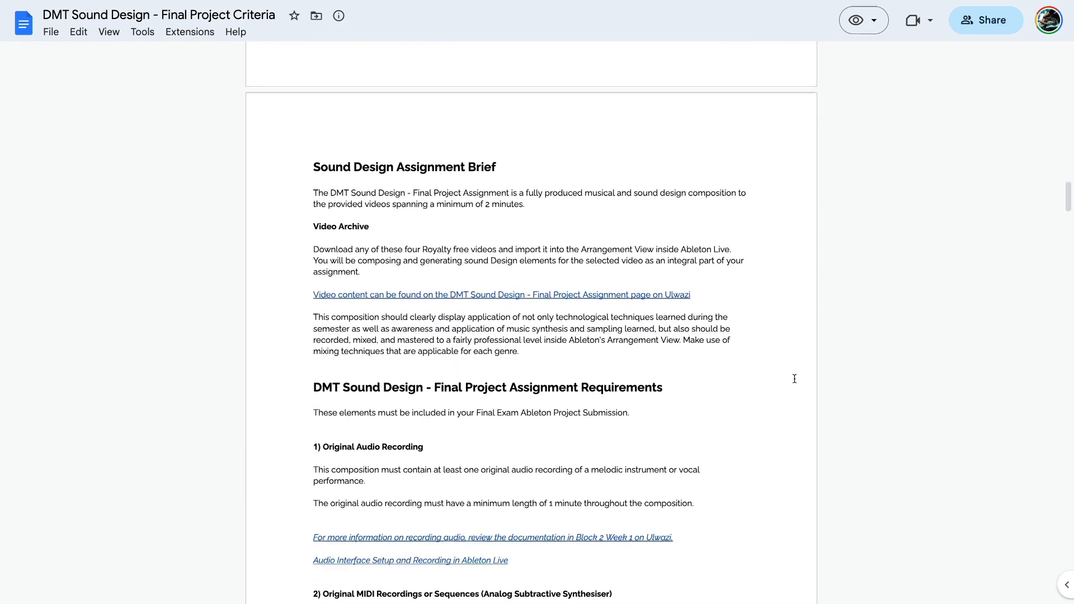
{"action": "scroll", "coordinate": [795, 379], "scroll_direction": "down", "scroll_amount": 1}
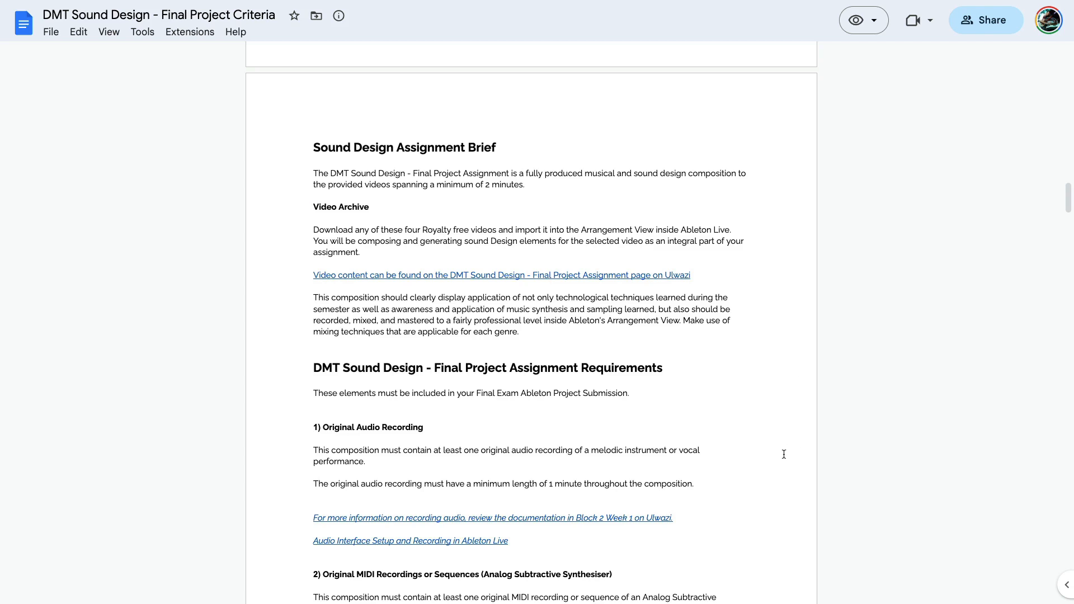
{"action": "scroll", "coordinate": [784, 454], "scroll_direction": "down", "scroll_amount": 2}
{"action": "scroll", "coordinate": [784, 454], "scroll_direction": "down", "scroll_amount": 1}
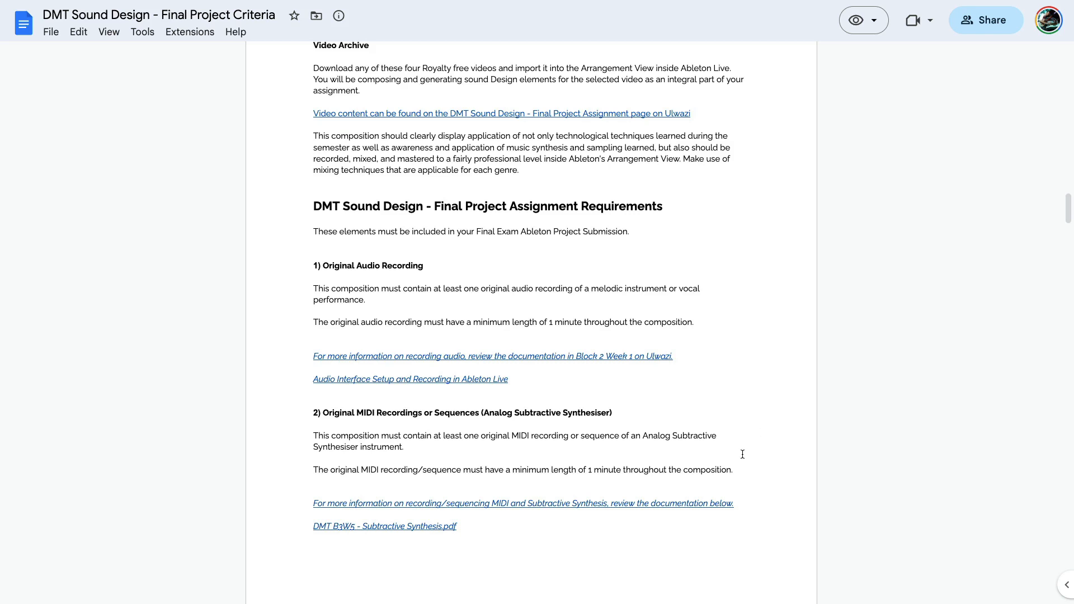
{"action": "scroll", "coordinate": [742, 453], "scroll_direction": "down", "scroll_amount": 3}
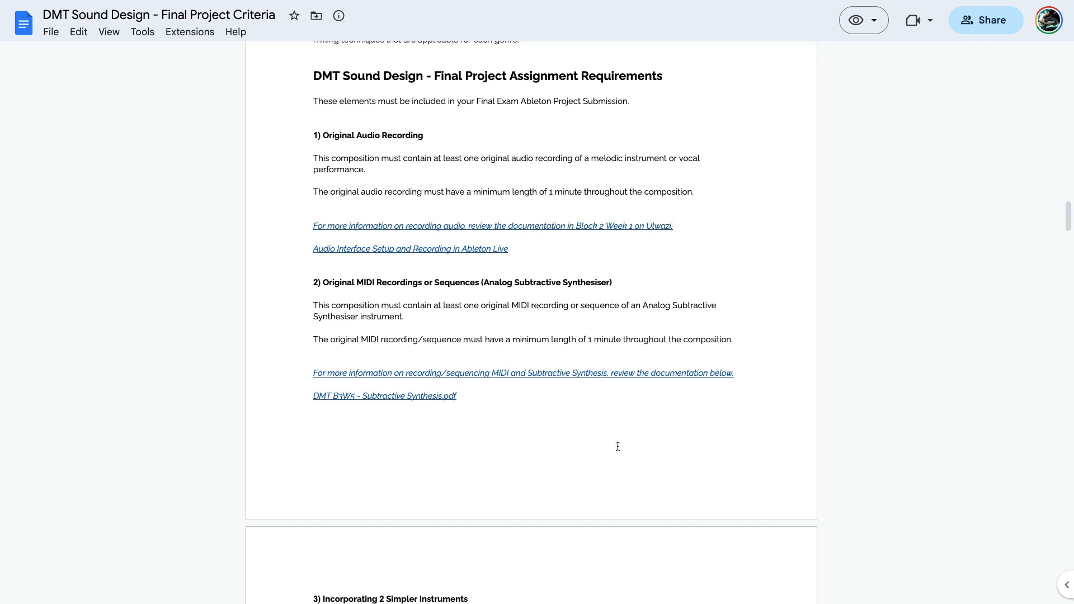
Examine requirements 3 and 4 on incorporating two Simpler instruments and showcasing the Mbira Polyphonic Instrument Rack
{"action": "scroll", "coordinate": [616, 503], "scroll_direction": "down", "scroll_amount": 5}
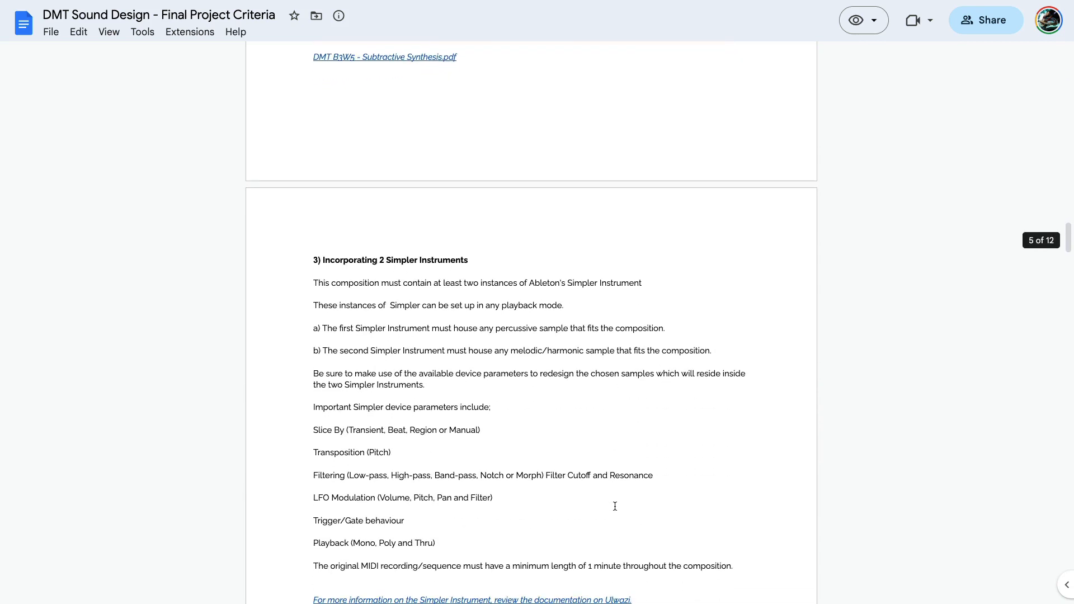
{"action": "scroll", "coordinate": [615, 507], "scroll_direction": "down", "scroll_amount": 1}
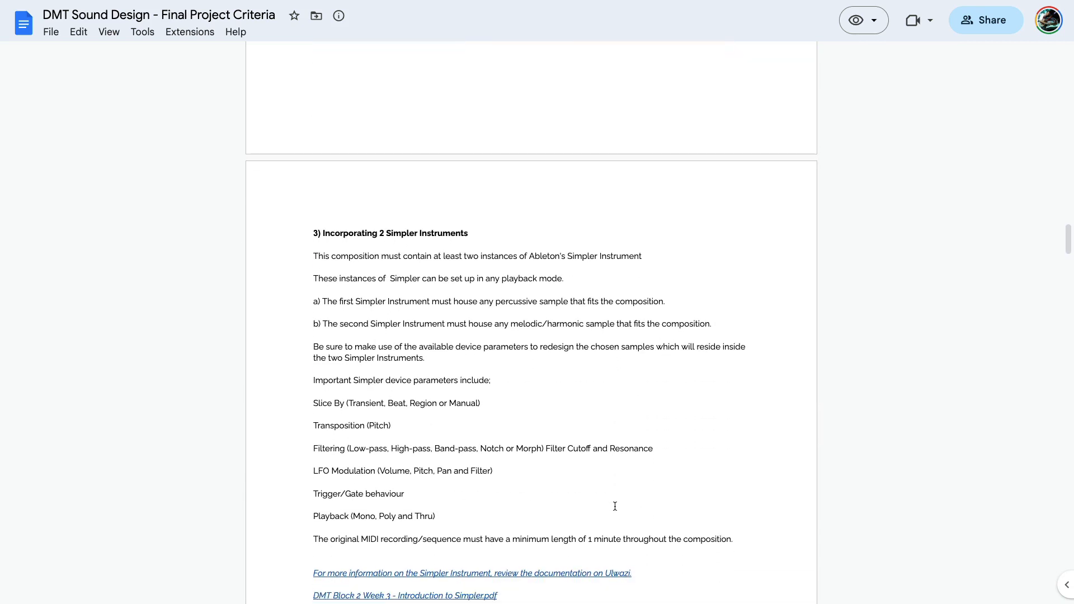
{"action": "scroll", "coordinate": [615, 506], "scroll_direction": "down", "scroll_amount": 1}
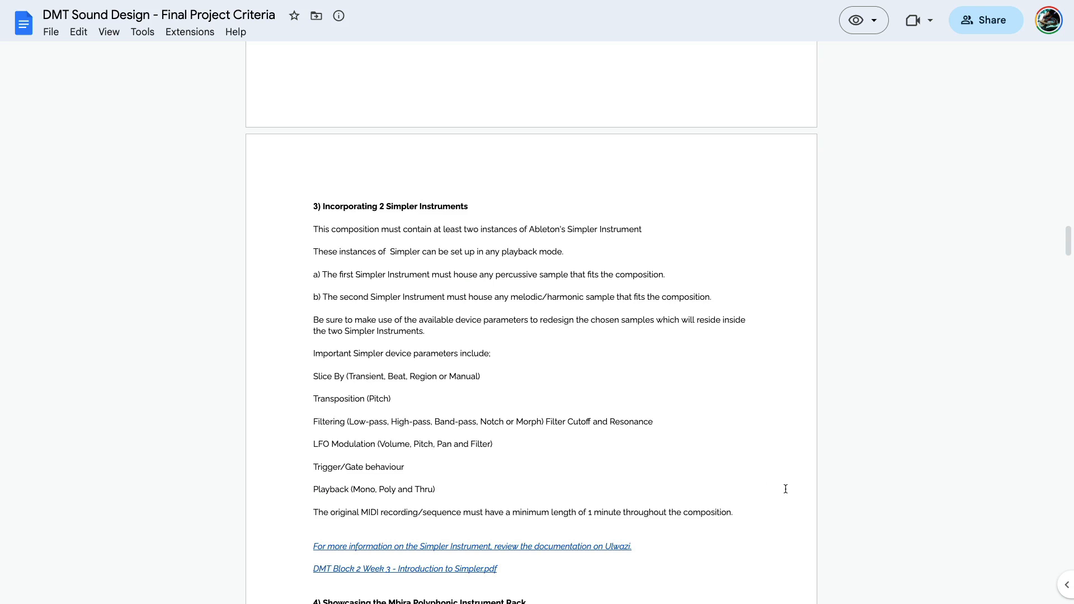
{"action": "scroll", "coordinate": [786, 489], "scroll_direction": "down", "scroll_amount": 5}
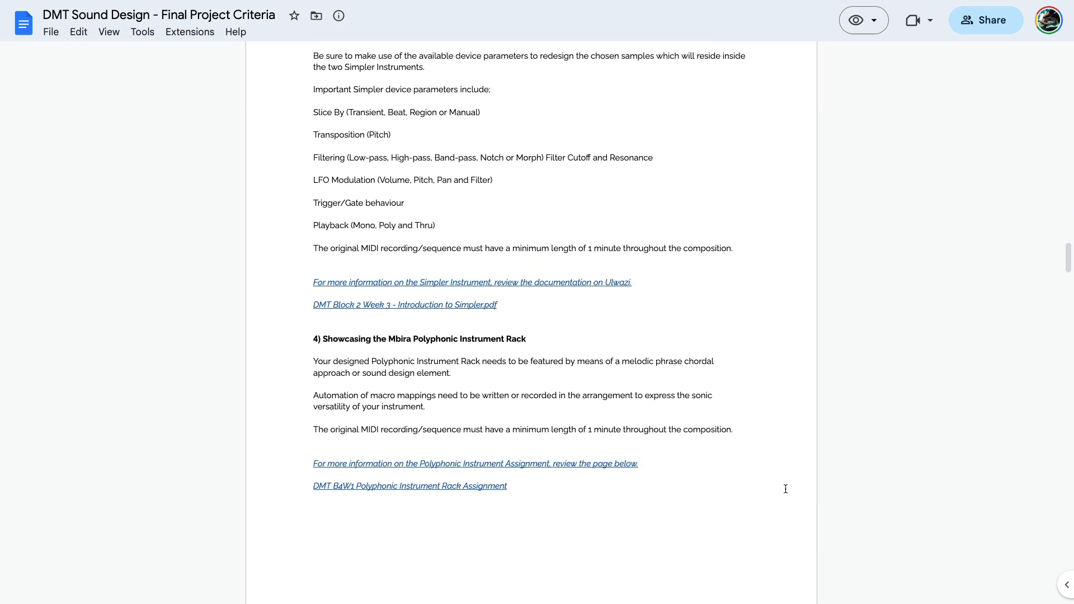
{"action": "scroll", "coordinate": [785, 489], "scroll_direction": "down", "scroll_amount": 1}
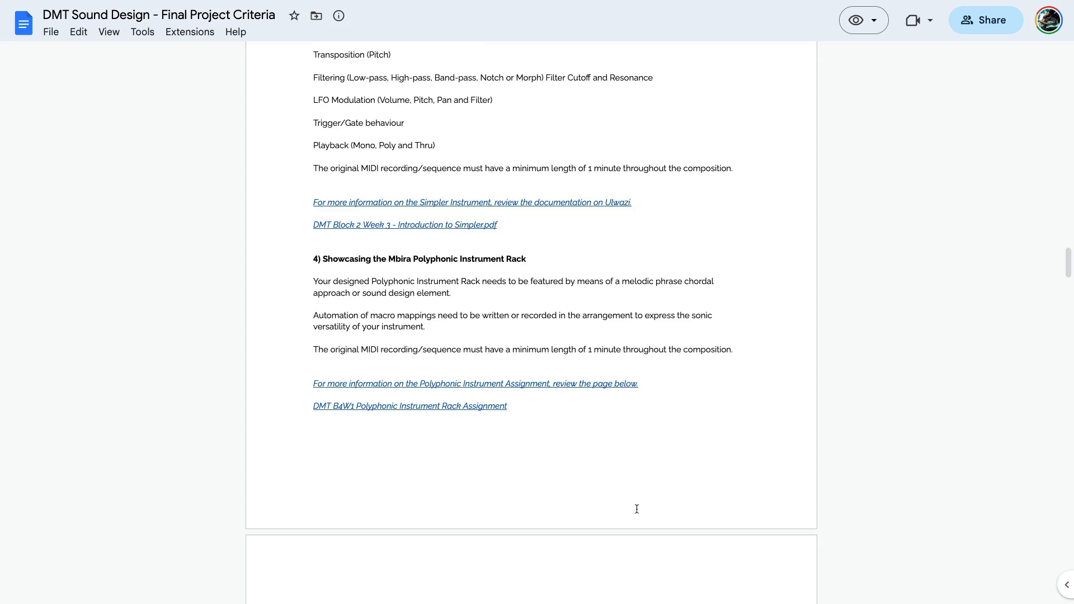
Examine requirements 5 and 6 on including a Drum Rack and adding audio effects to the tracks
{"action": "scroll", "coordinate": [724, 482], "scroll_direction": "down", "scroll_amount": 6}
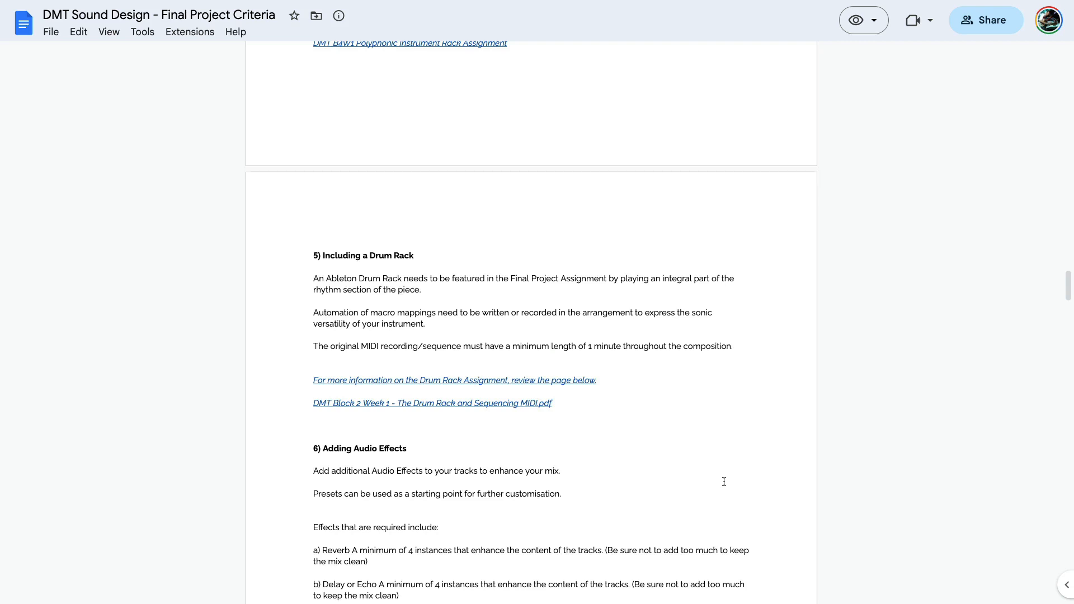
{"action": "scroll", "coordinate": [724, 482], "scroll_direction": "down", "scroll_amount": 3}
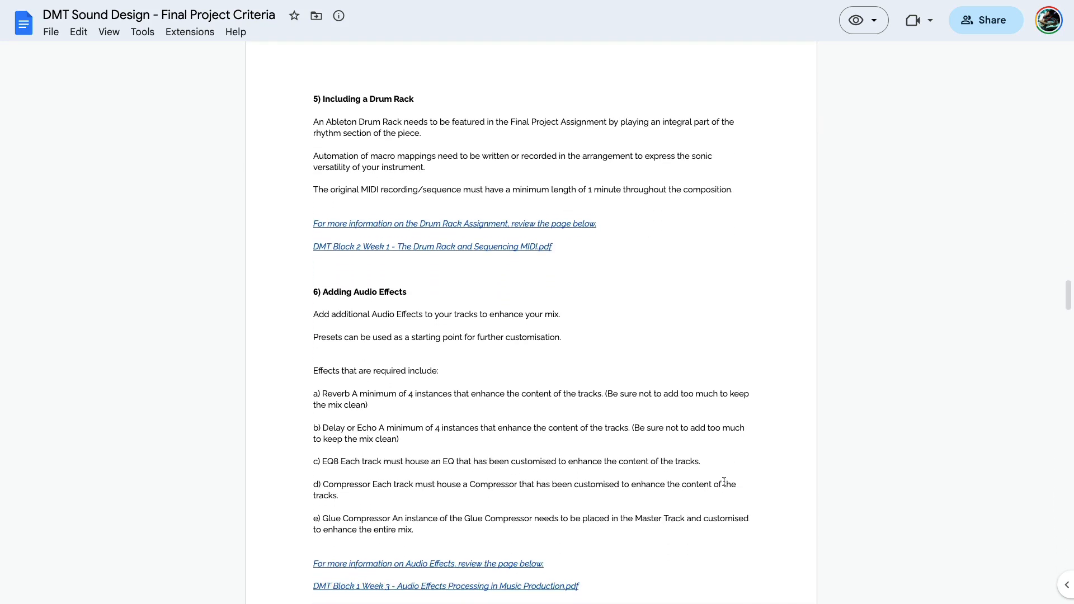
{"action": "scroll", "coordinate": [724, 481], "scroll_direction": "down", "scroll_amount": 1}
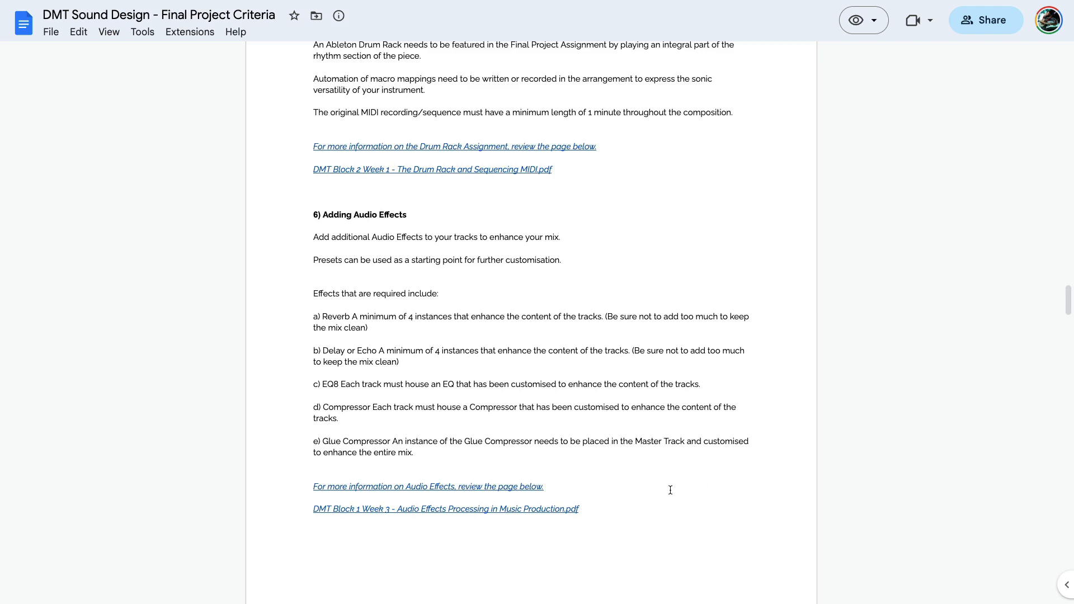
{"action": "scroll", "coordinate": [670, 490], "scroll_direction": "down", "scroll_amount": 1}
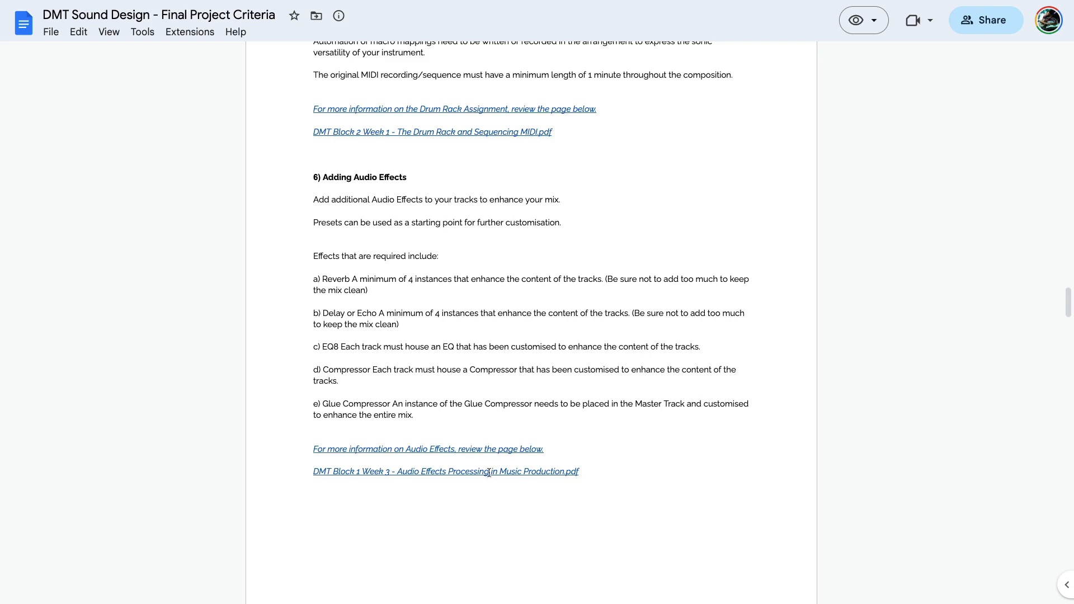
Read requirements 7 to 9 covering automation, production with synthesis techniques, and key elements
{"action": "scroll", "coordinate": [674, 511], "scroll_direction": "down", "scroll_amount": 9}
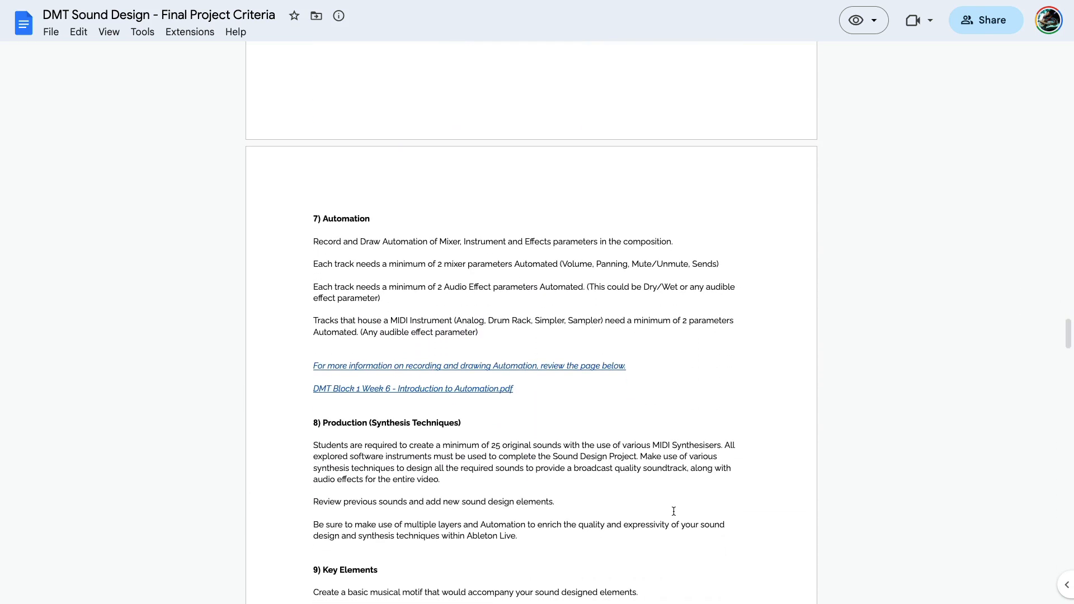
{"action": "scroll", "coordinate": [674, 511], "scroll_direction": "down", "scroll_amount": 1}
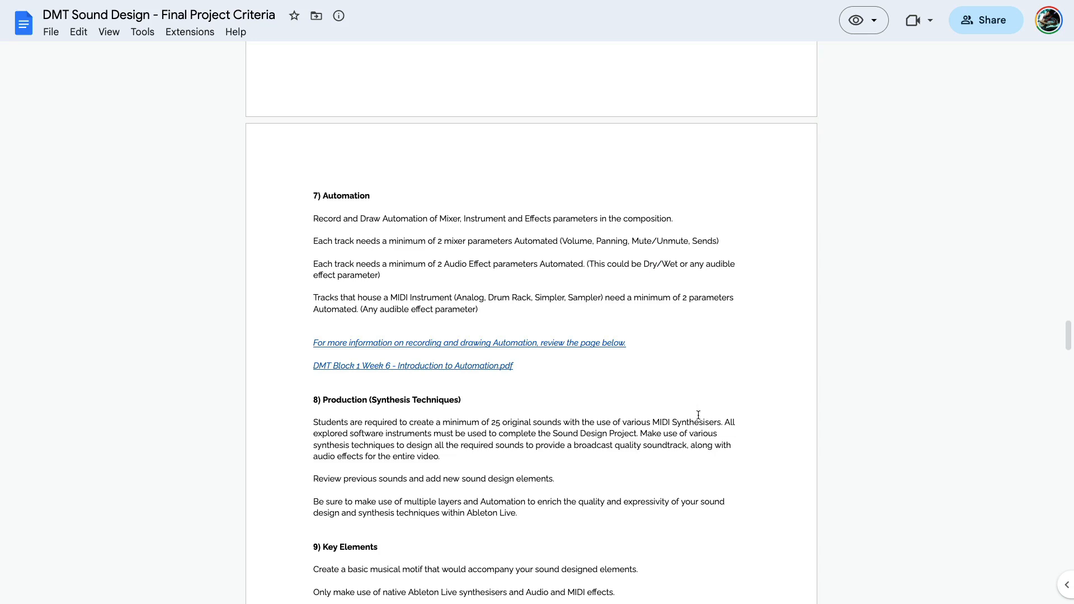
{"action": "scroll", "coordinate": [698, 415], "scroll_direction": "down", "scroll_amount": 4}
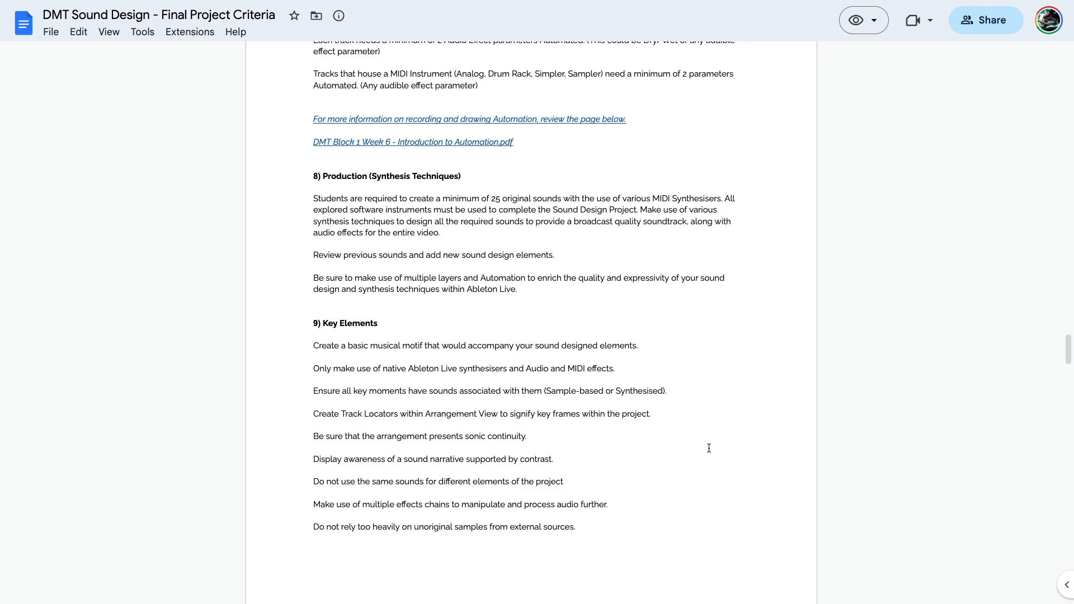
{"action": "scroll", "coordinate": [707, 448], "scroll_direction": "down", "scroll_amount": 2}
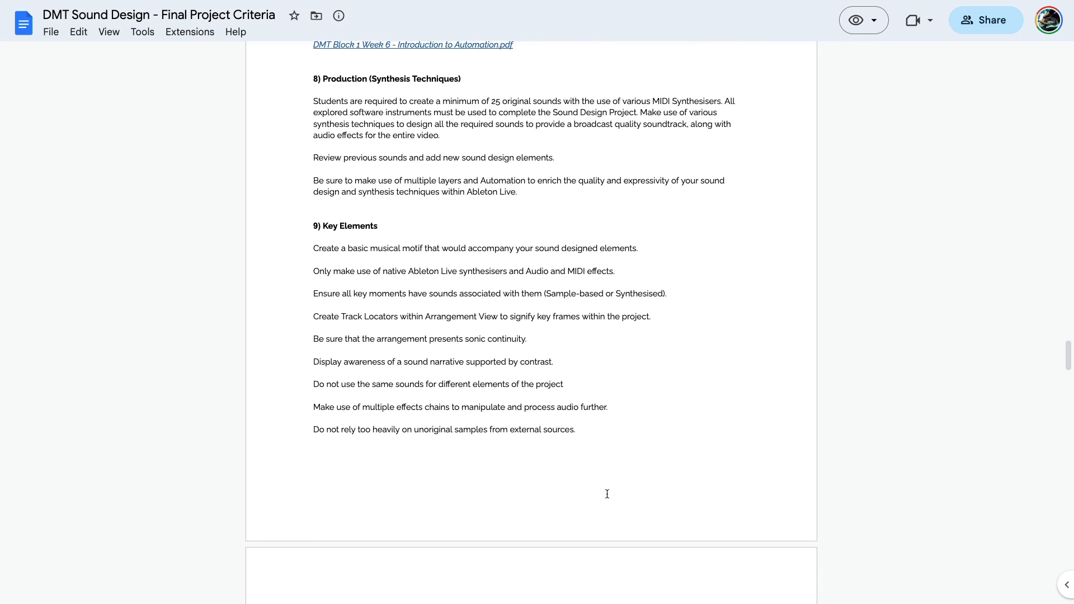
Review requirements 10 and 11 on mixing and selected production techniques, briefly highlighting "Warping Audio"
{"action": "scroll", "coordinate": [607, 494], "scroll_direction": "down", "scroll_amount": 7}
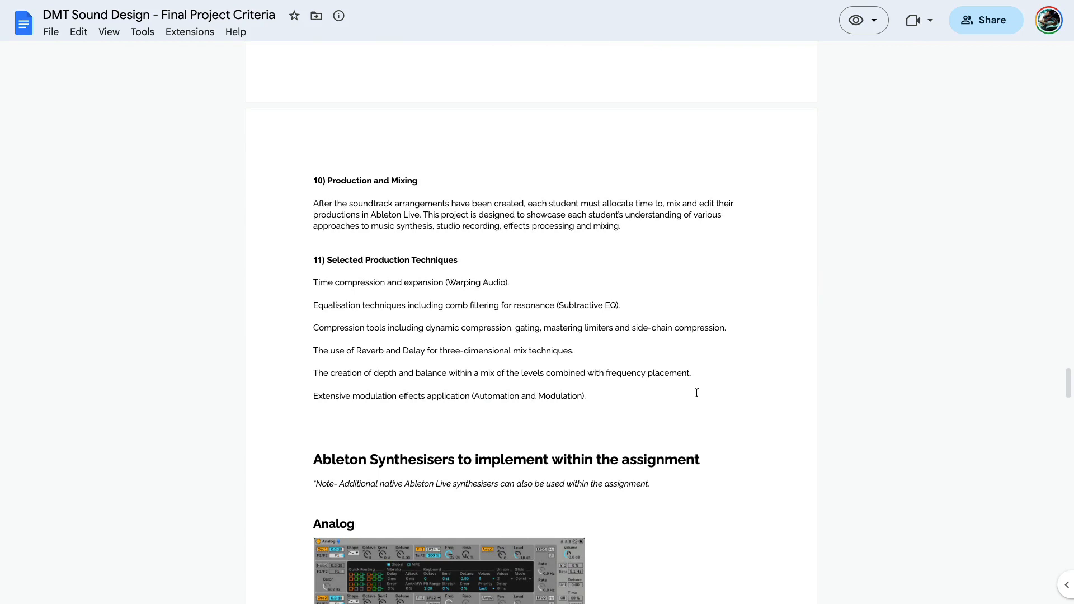
{"action": "scroll", "coordinate": [697, 393], "scroll_direction": "down", "scroll_amount": 1}
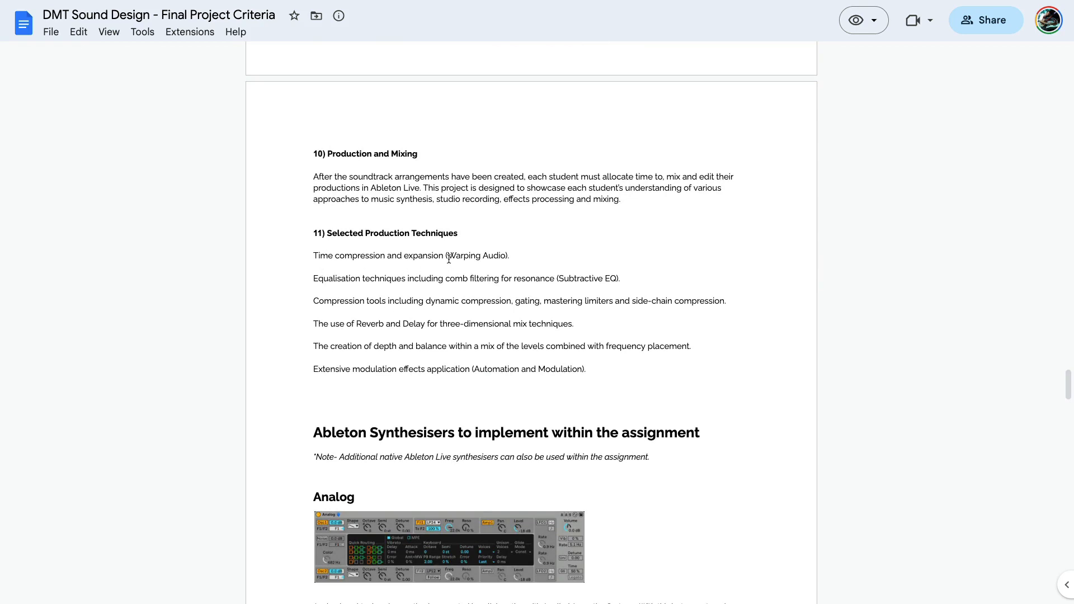
{"action": "left_click_drag", "start_coordinate": [449, 256], "coordinate": [505, 255]}
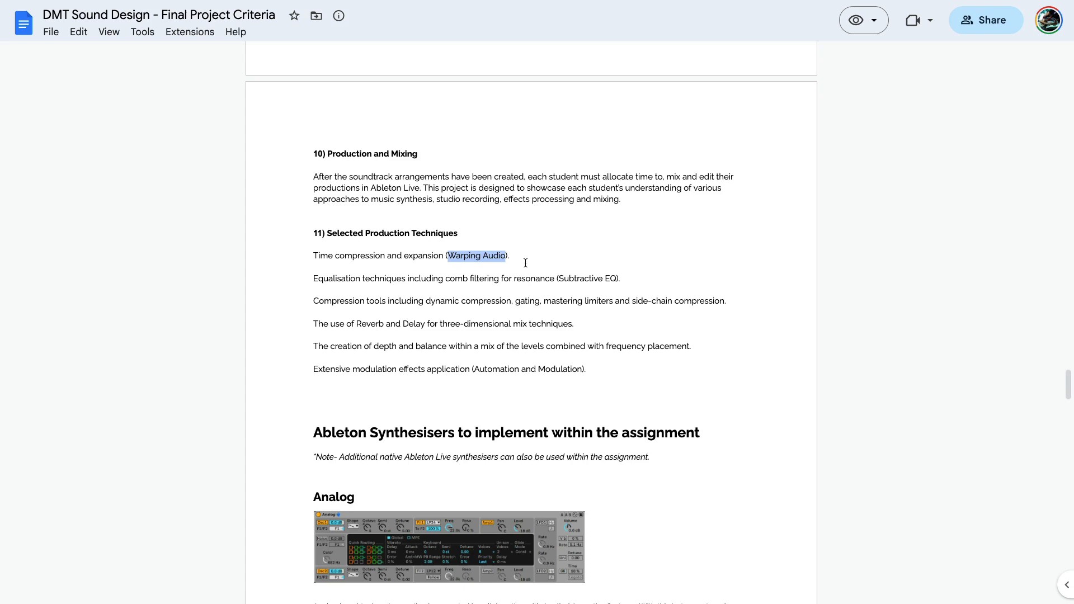
{"action": "left_click", "coordinate": [582, 263]}
Look through the Ableton synthesisers to implement in the assignment, from Analog and Operator to Sampler and Simpler
{"action": "scroll", "coordinate": [574, 303], "scroll_direction": "down", "scroll_amount": 1}
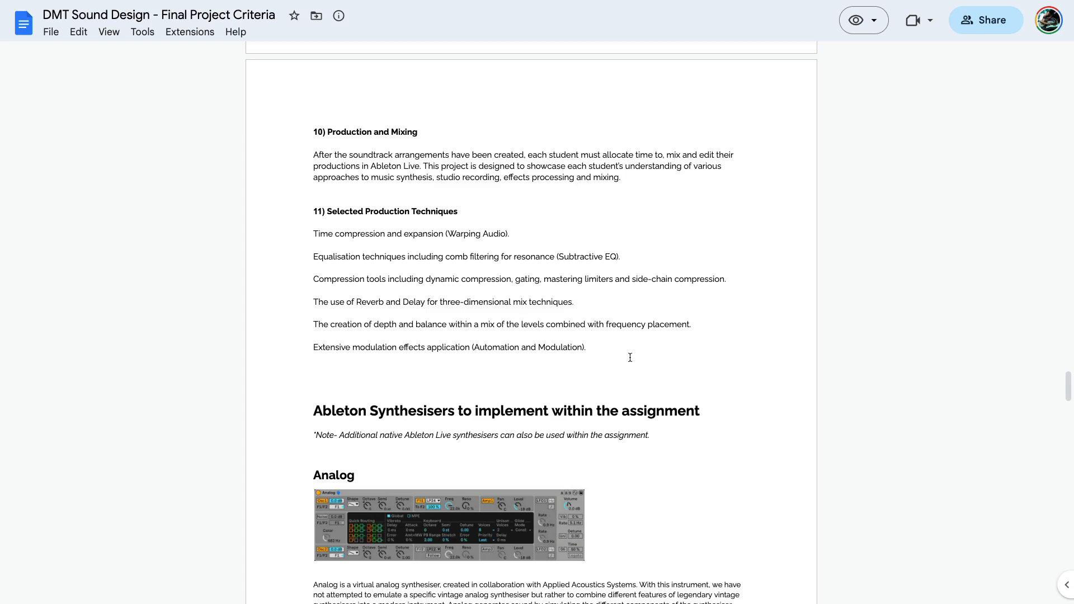
{"action": "scroll", "coordinate": [630, 357], "scroll_direction": "down", "scroll_amount": 1}
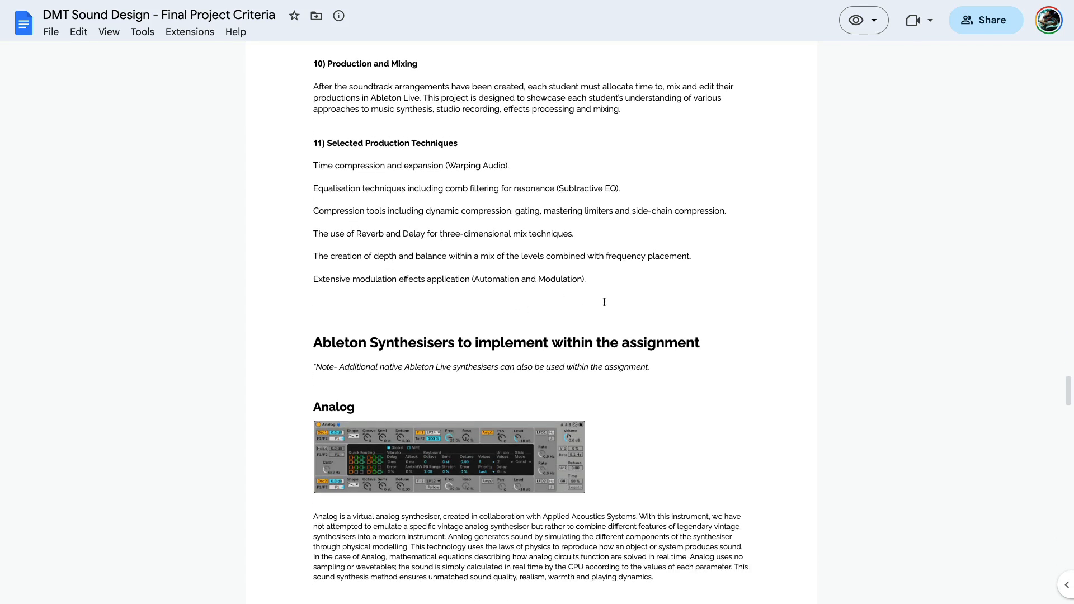
{"action": "scroll", "coordinate": [682, 428], "scroll_direction": "down", "scroll_amount": 2}
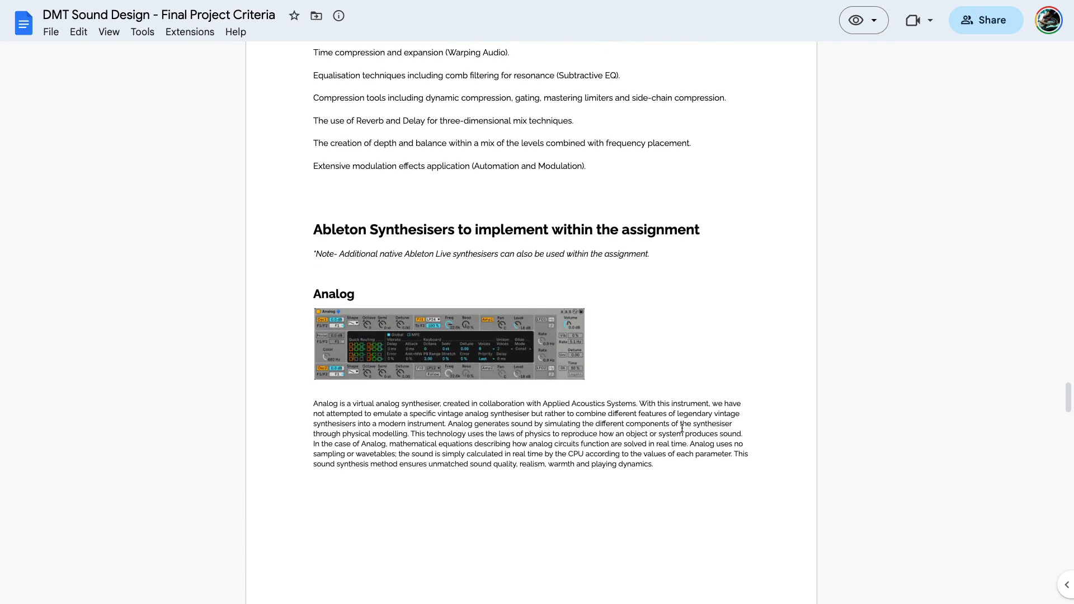
{"action": "scroll", "coordinate": [682, 428], "scroll_direction": "down", "scroll_amount": 10}
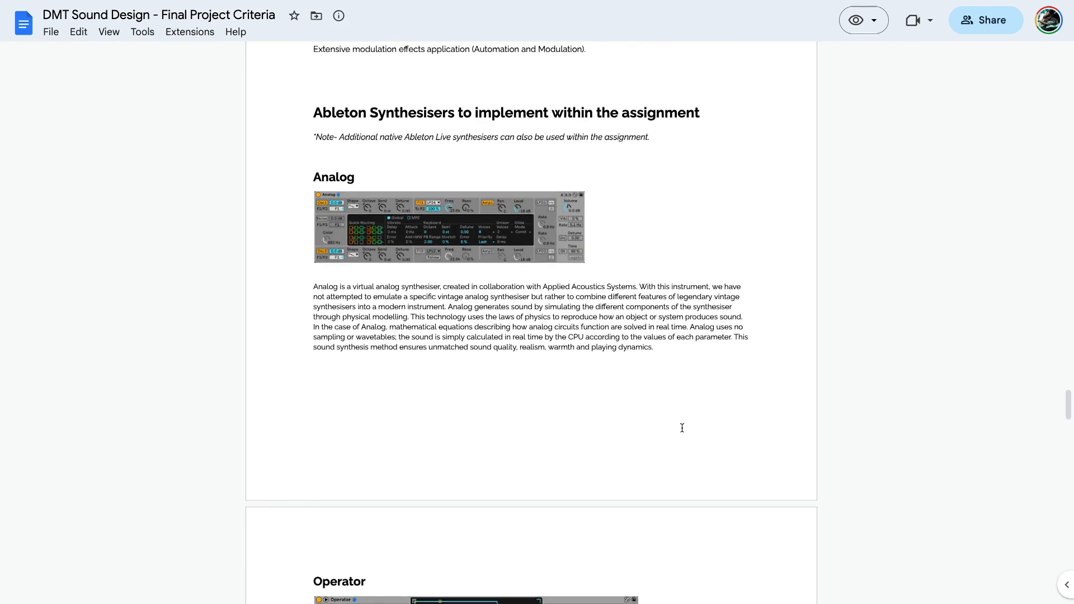
{"action": "scroll", "coordinate": [682, 428], "scroll_direction": "down", "scroll_amount": 9}
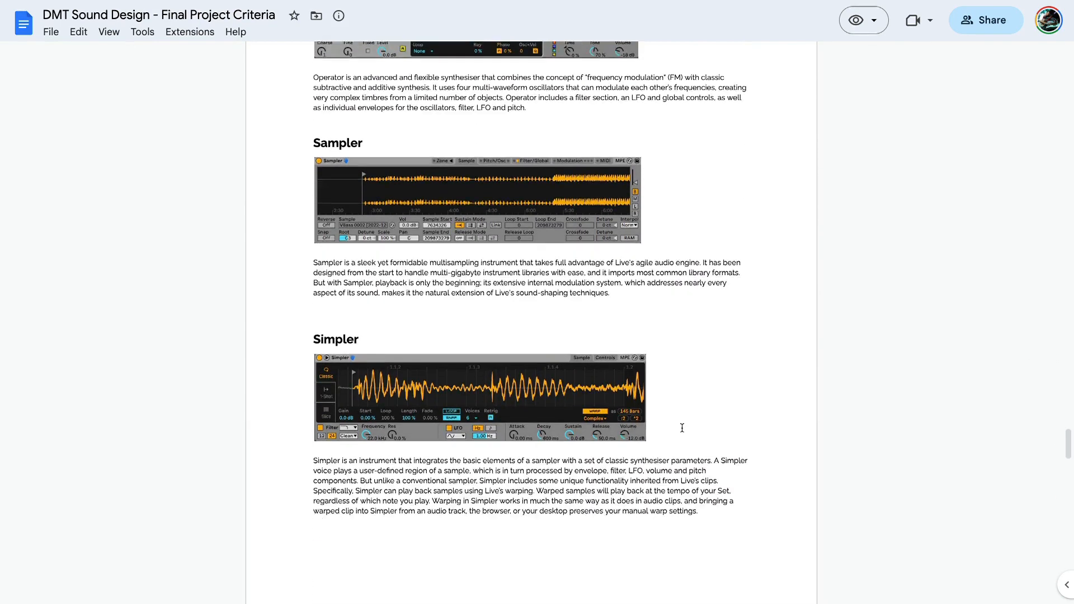
Read the Wavetable and Drum Rack sections and the Ableton audio effects to implement, from EQ Eight and Compressor to Auto Filter and Delay
{"action": "scroll", "coordinate": [682, 428], "scroll_direction": "down", "scroll_amount": 10}
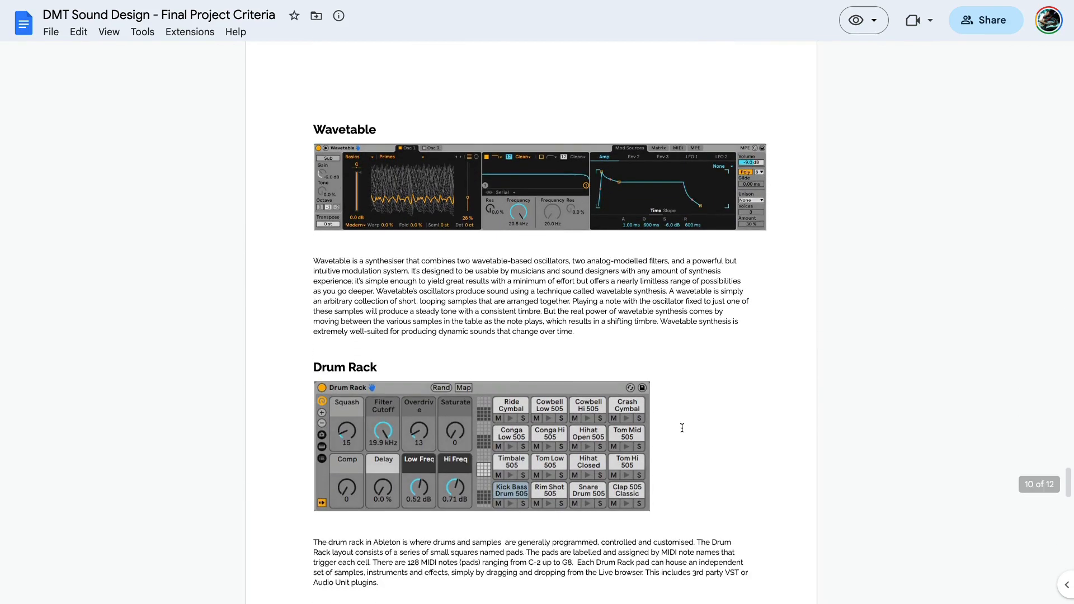
{"action": "scroll", "coordinate": [682, 428], "scroll_direction": "down", "scroll_amount": 9}
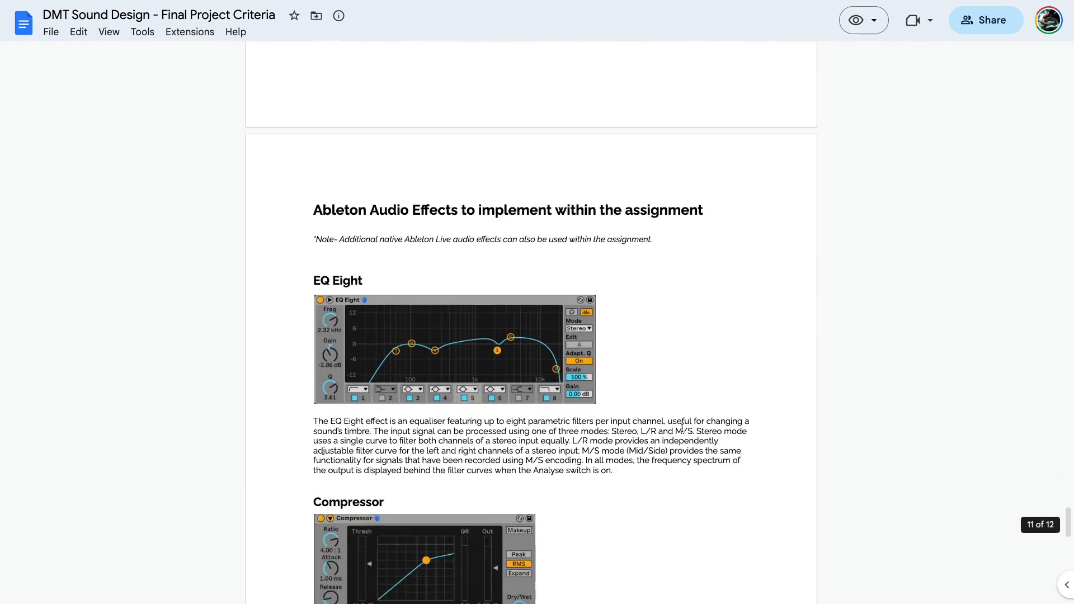
{"action": "scroll", "coordinate": [682, 428], "scroll_direction": "down", "scroll_amount": 10}
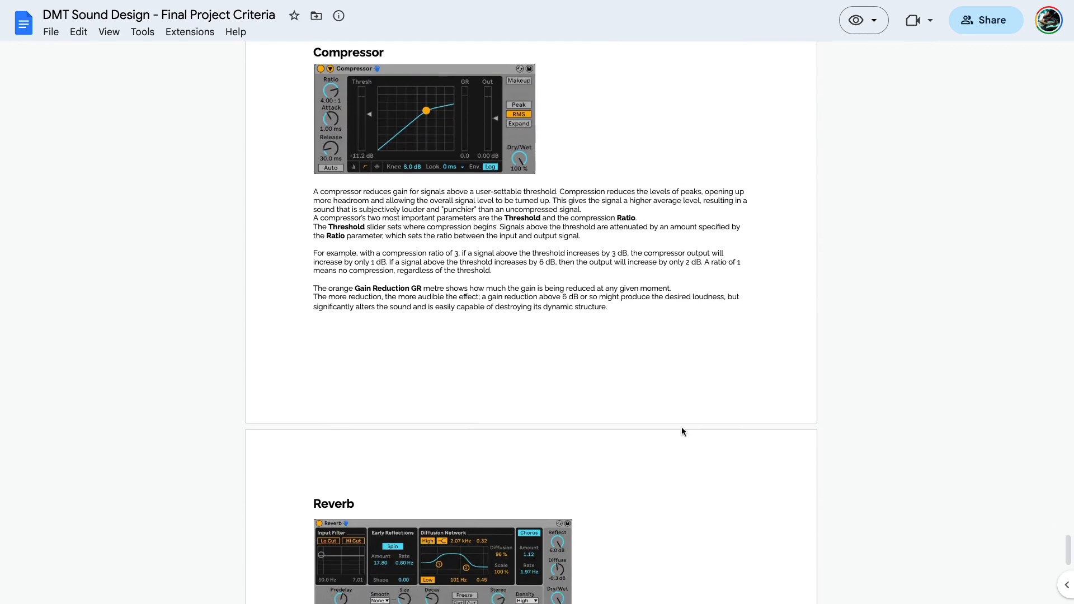
{"action": "scroll", "coordinate": [682, 428], "scroll_direction": "down", "scroll_amount": 1}
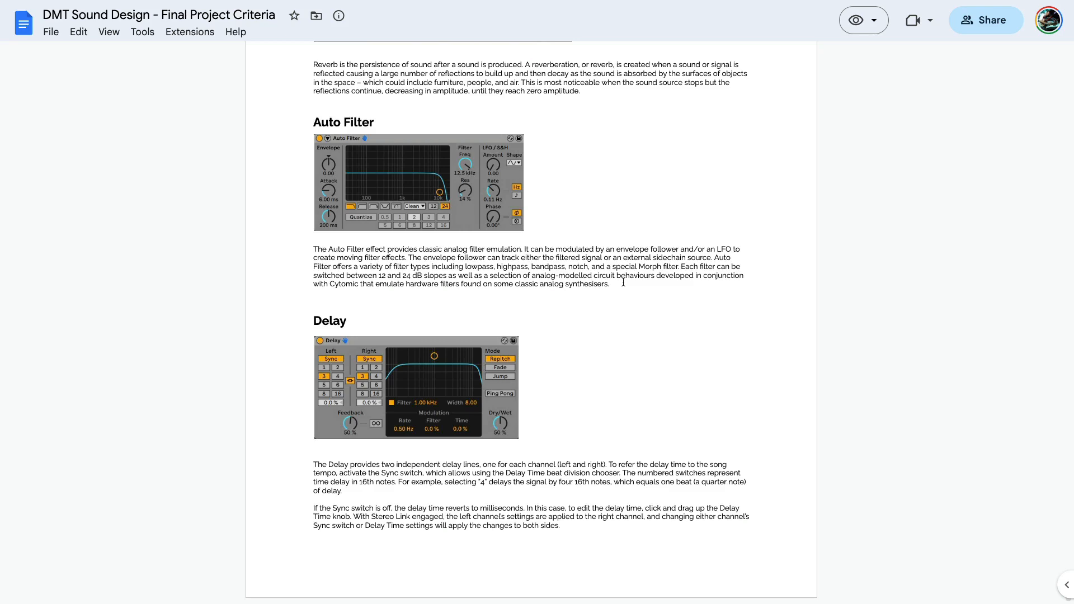
Switch to Ableton Live, hide the browser and create a new Live Set
{"action": "key", "text": "ctrl+Right"}
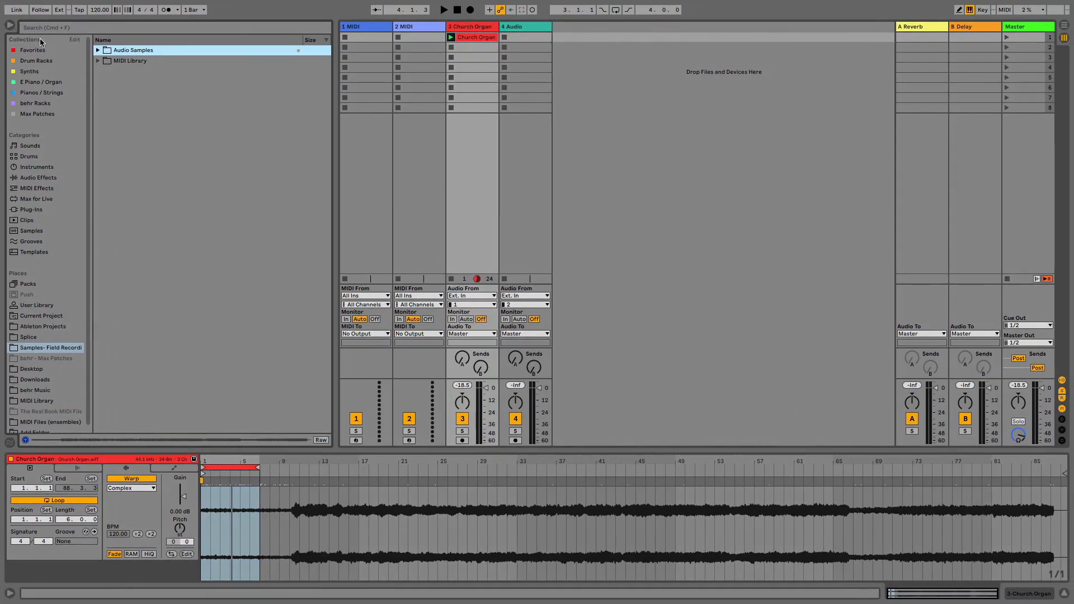
{"action": "left_click", "coordinate": [9, 25]}
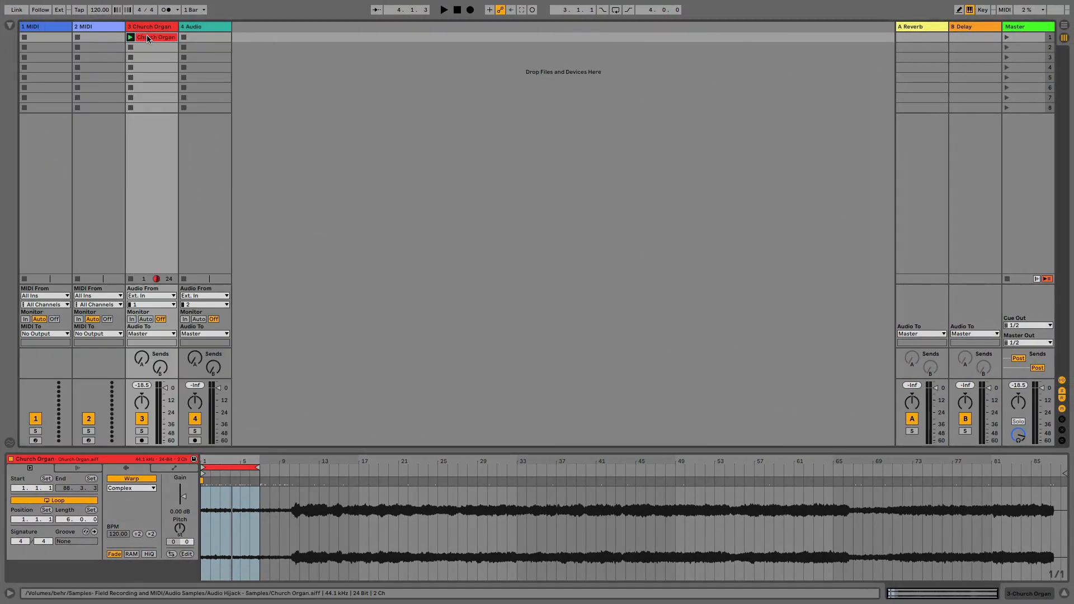
{"action": "left_click", "coordinate": [62, 7]}
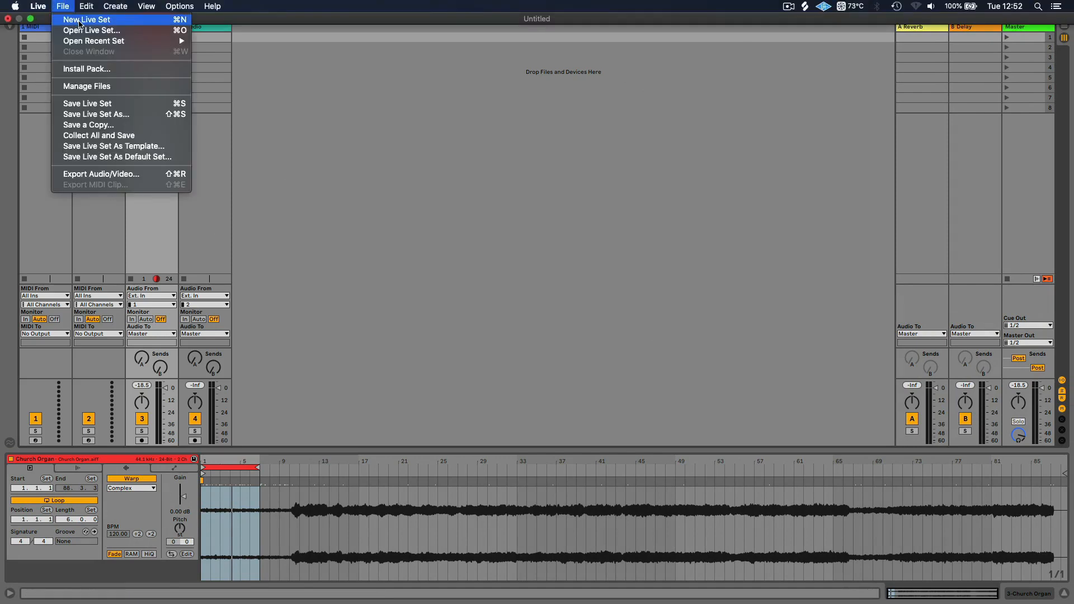
{"action": "left_click", "coordinate": [80, 25]}
{"action": "left_click", "coordinate": [454, 317]}
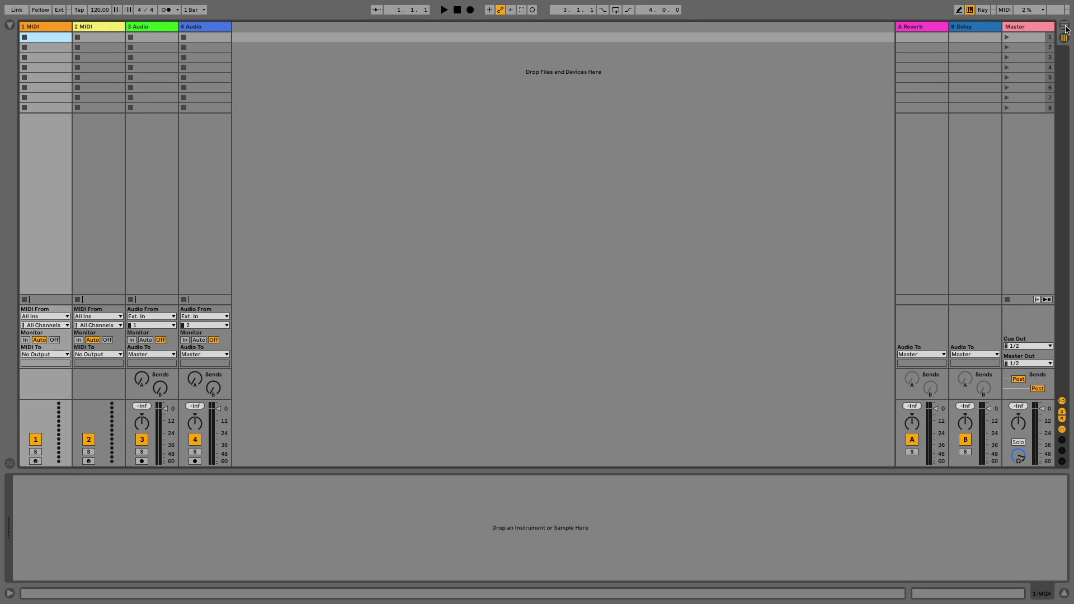
Show the new set in Arrangement View and take the window out of full screen
{"action": "key", "text": "Tab"}
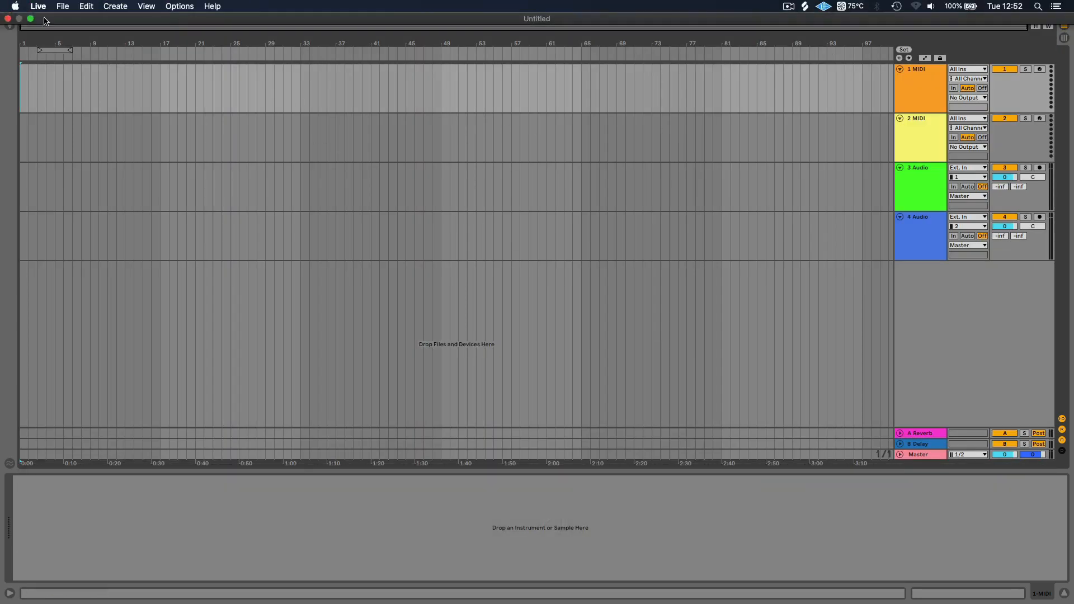
{"action": "left_click", "coordinate": [30, 19]}
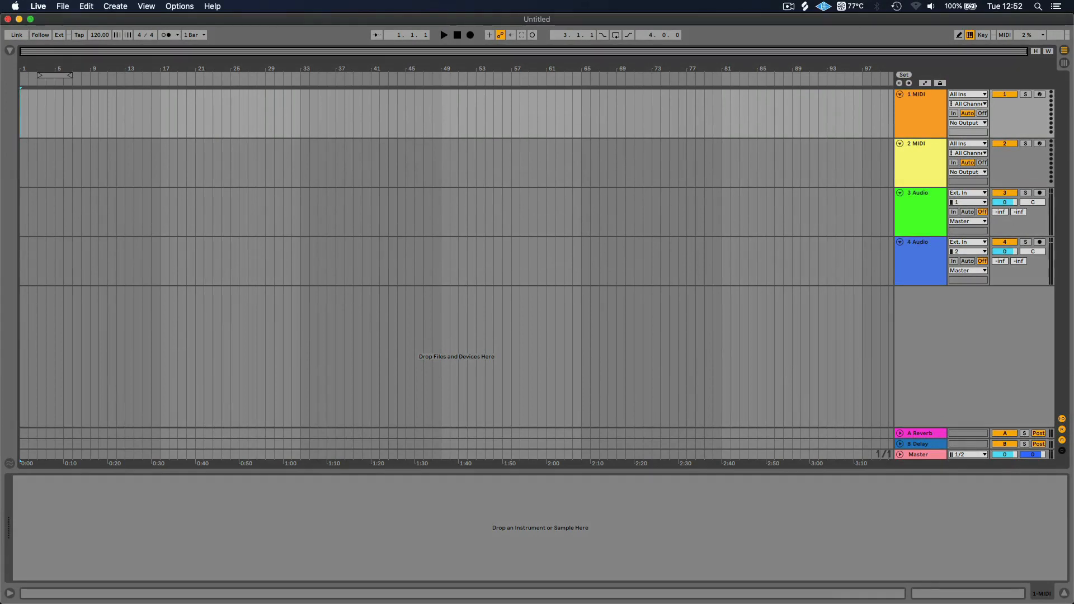
{"action": "key", "text": "space"}
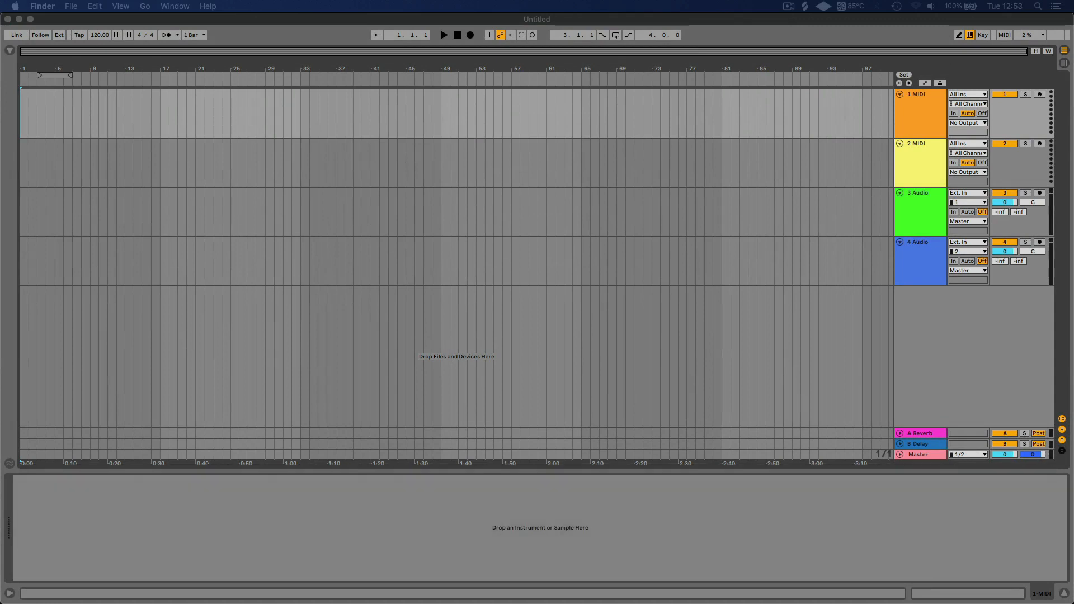
{"action": "key", "text": "space"}
Import SD01.mov onto the first track, starting at bar 1
{"action": "left_click_drag", "start_coordinate": [12, 313], "coordinate": [223, 178]}
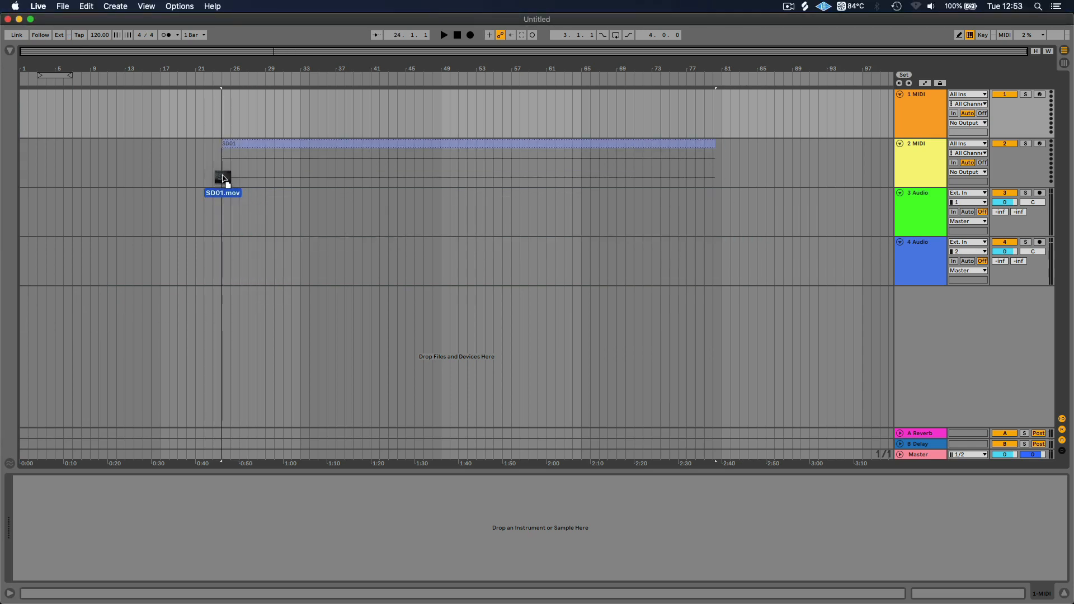
{"action": "left_click_drag", "start_coordinate": [196, 143], "coordinate": [23, 110]}
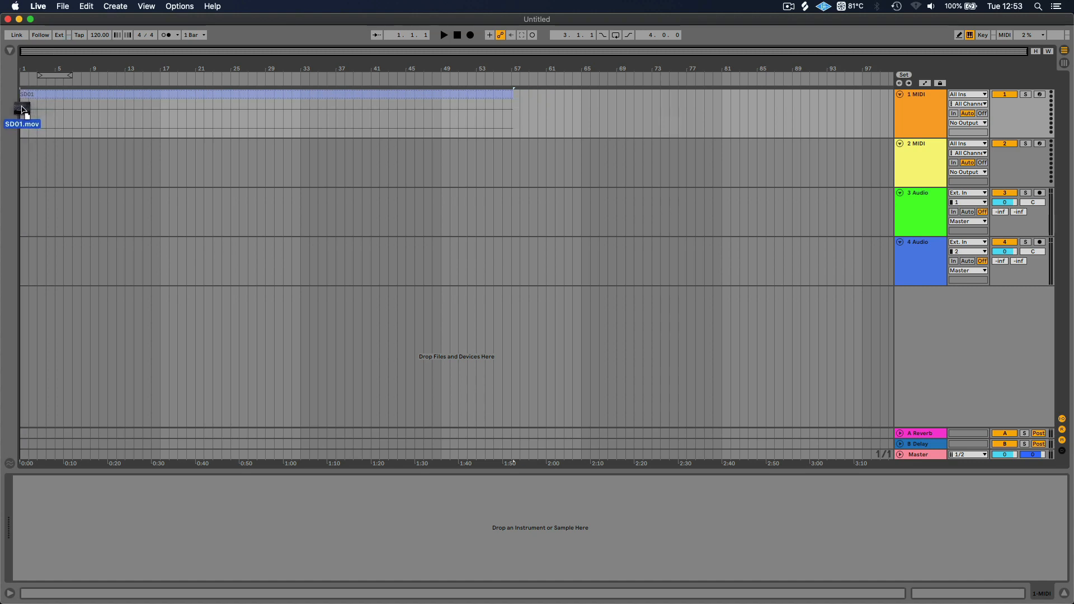
{"action": "left_click_drag", "start_coordinate": [22, 110], "coordinate": [23, 109]}
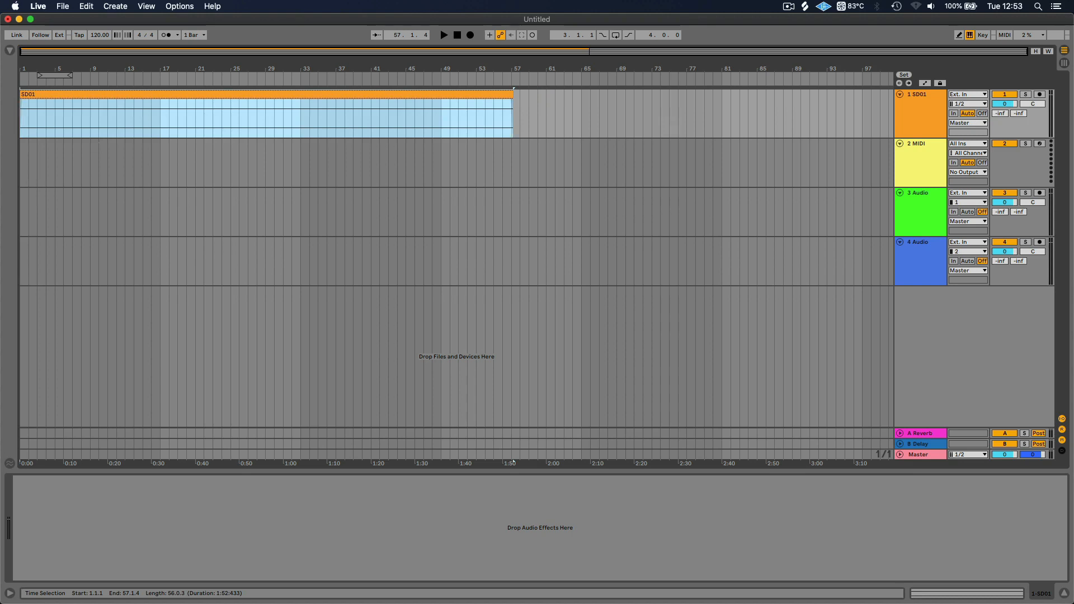
Play the SD01 clip from bar 8 while enlarging the video window and repositioning it over the arrangement
{"action": "left_click_drag", "start_coordinate": [144, 177], "coordinate": [562, 219]}
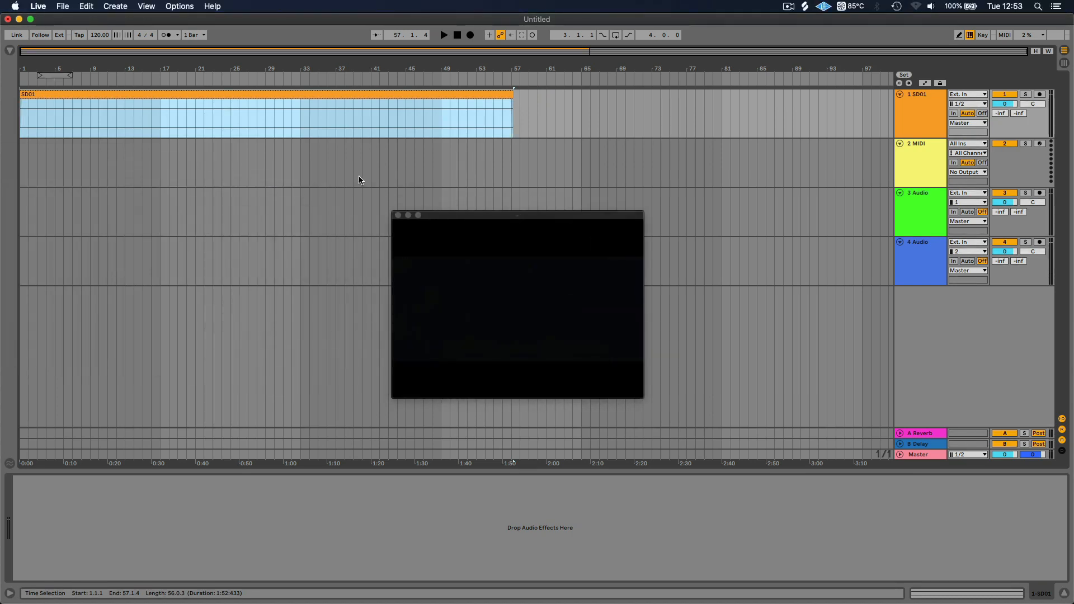
{"action": "left_click", "coordinate": [82, 115]}
{"action": "key", "text": "space"}
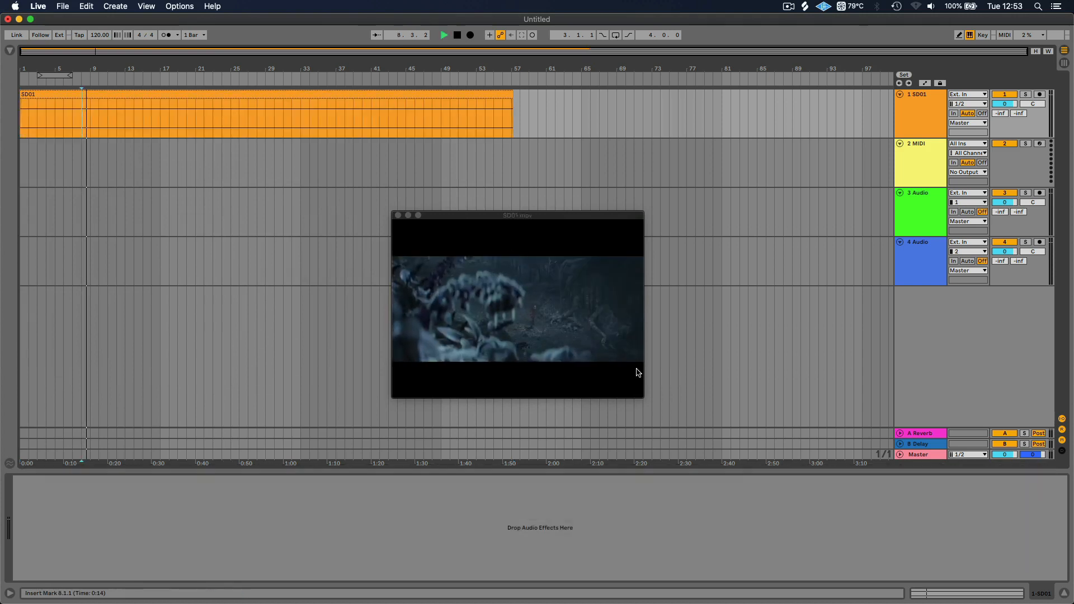
{"action": "left_click_drag", "start_coordinate": [641, 397], "coordinate": [885, 502]}
{"action": "left_click_drag", "start_coordinate": [523, 218], "coordinate": [354, 216]}
{"action": "key", "text": "space"}
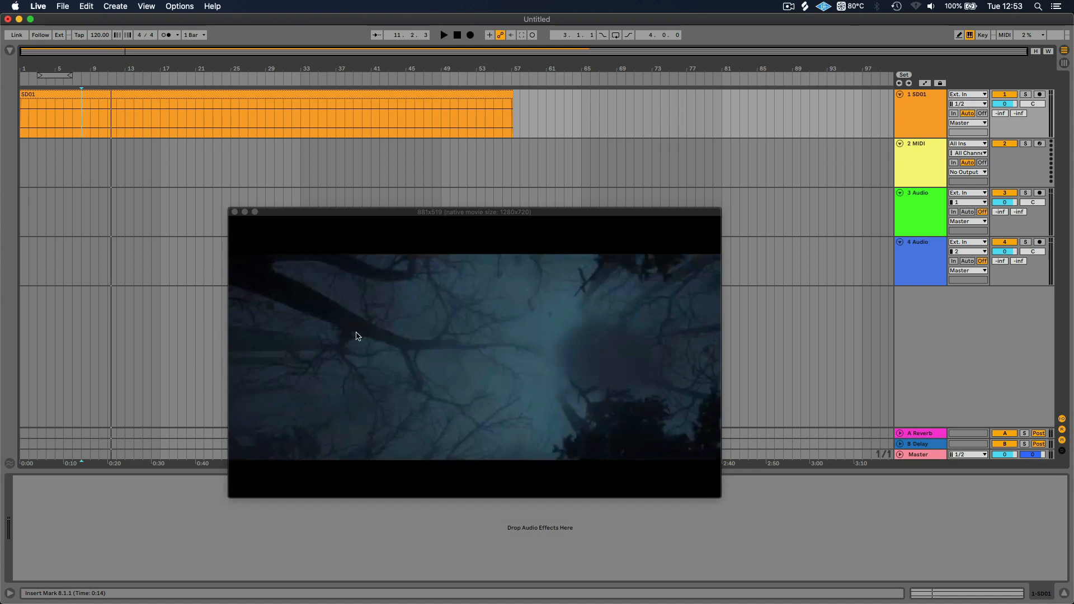
Open the clip settings of the SD01 video clip
{"action": "left_click", "coordinate": [142, 93]}
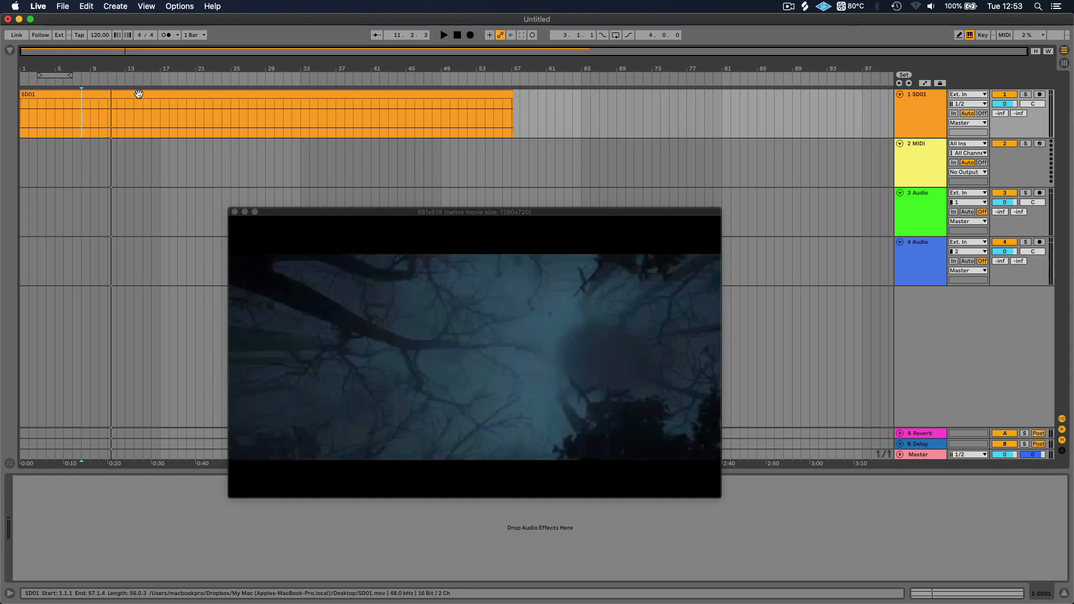
{"action": "double_click", "coordinate": [126, 94]}
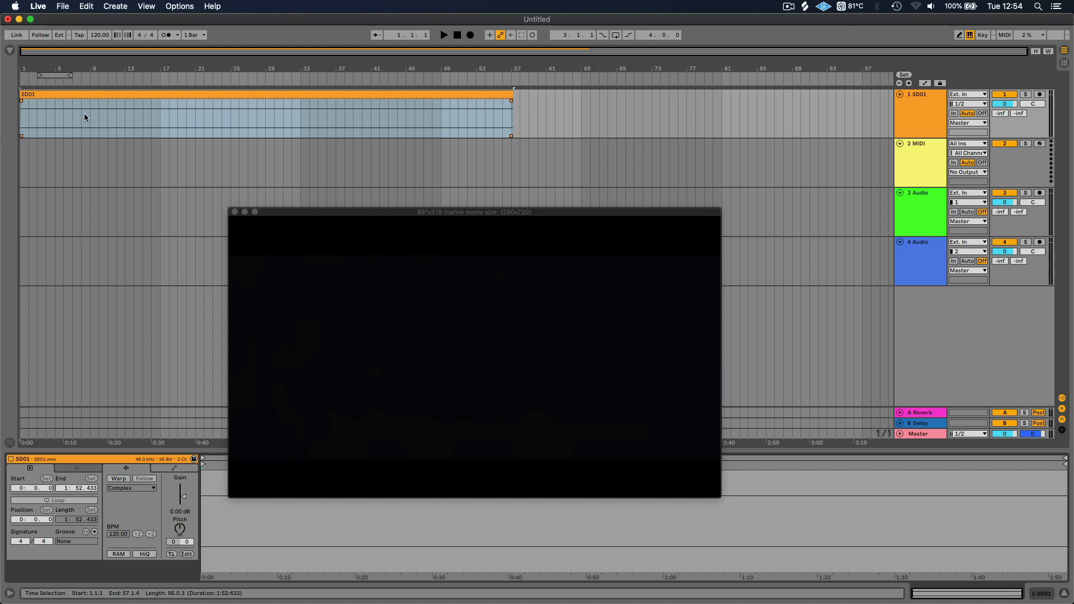
{"action": "left_click", "coordinate": [61, 115]}
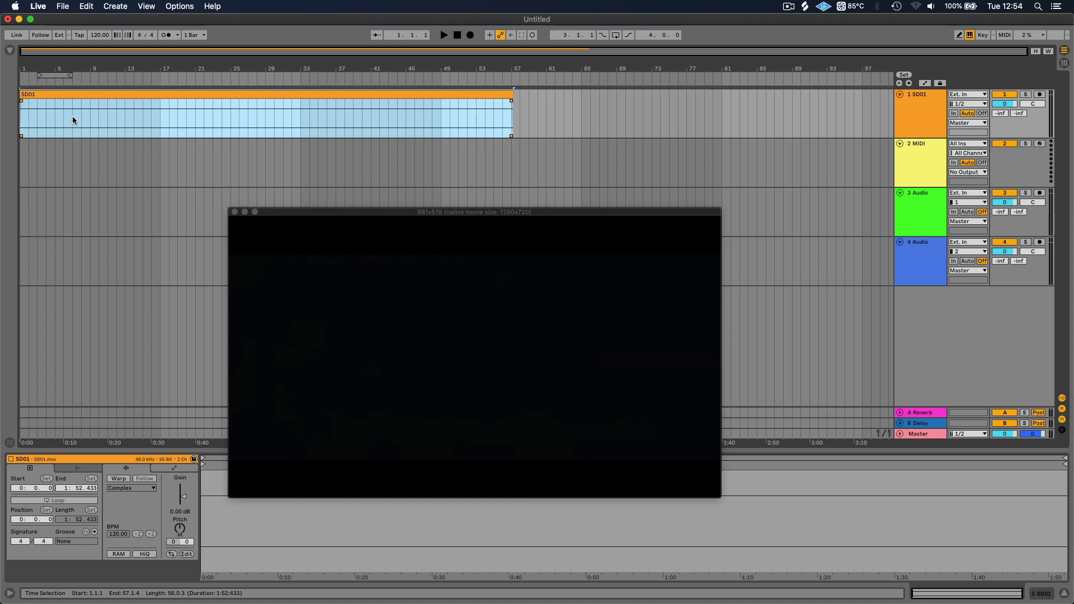
Move the four-bar loop brace to 1.1.1 and play the SD01 video through to its end in an enlarged window
{"action": "left_click_drag", "start_coordinate": [58, 75], "coordinate": [41, 75]}
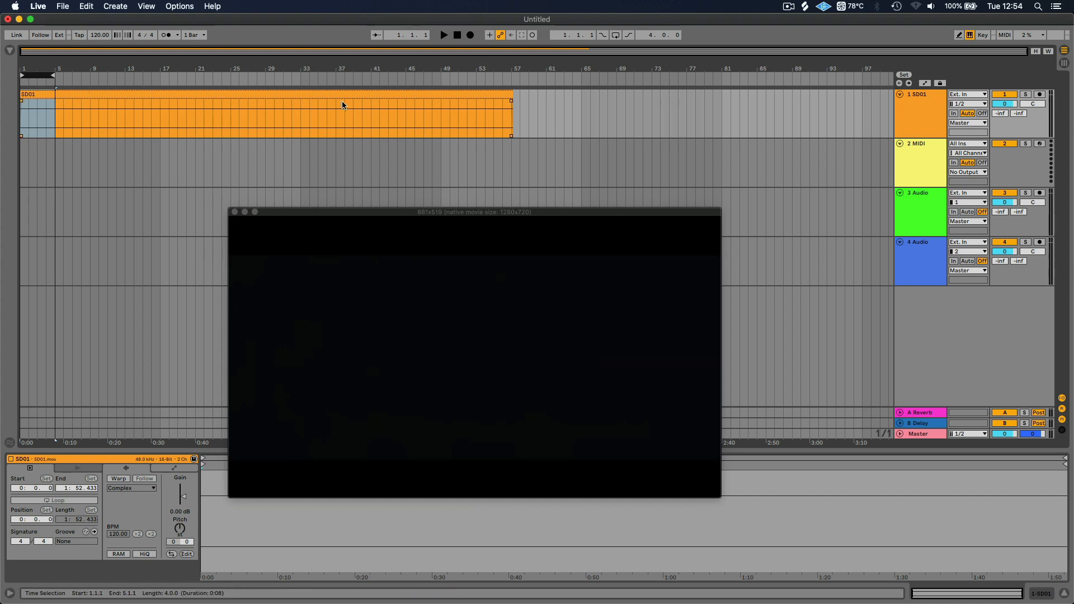
{"action": "key", "text": "space"}
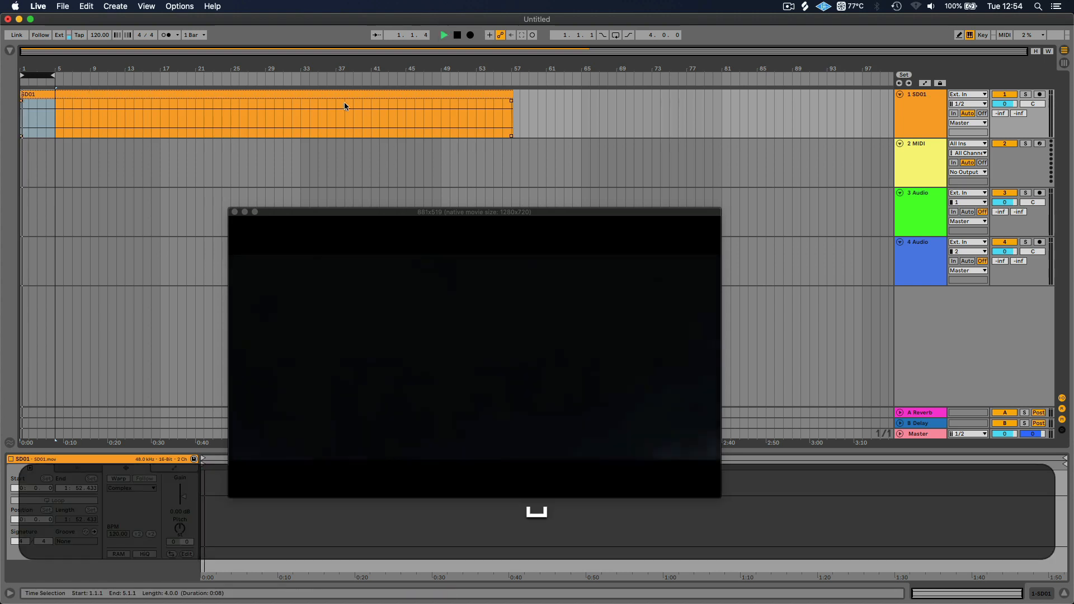
{"action": "left_click_drag", "start_coordinate": [378, 208], "coordinate": [162, 36]}
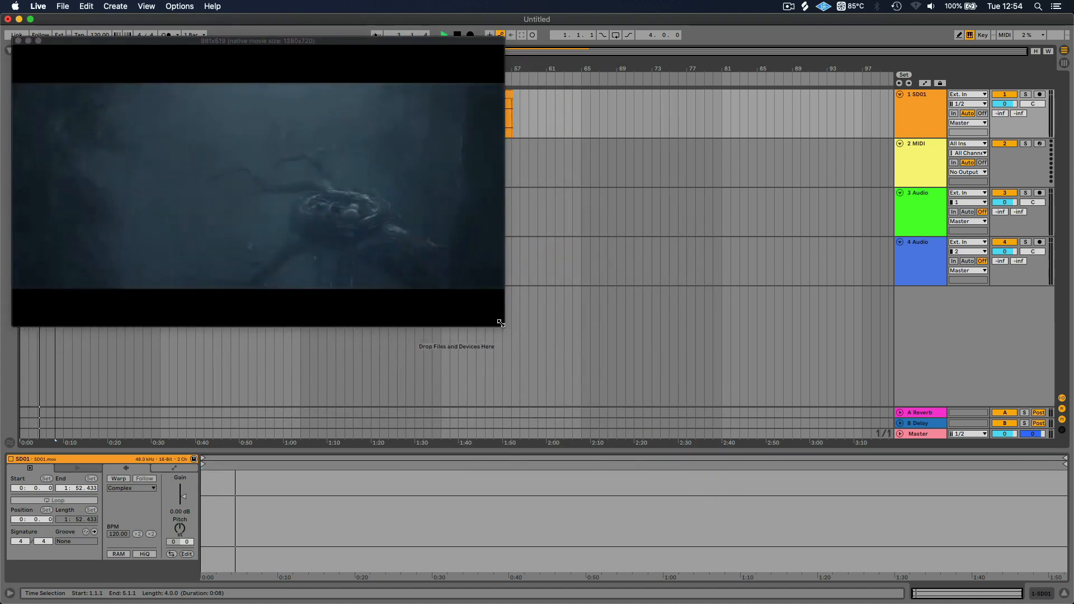
{"action": "left_click_drag", "start_coordinate": [502, 324], "coordinate": [945, 512]}
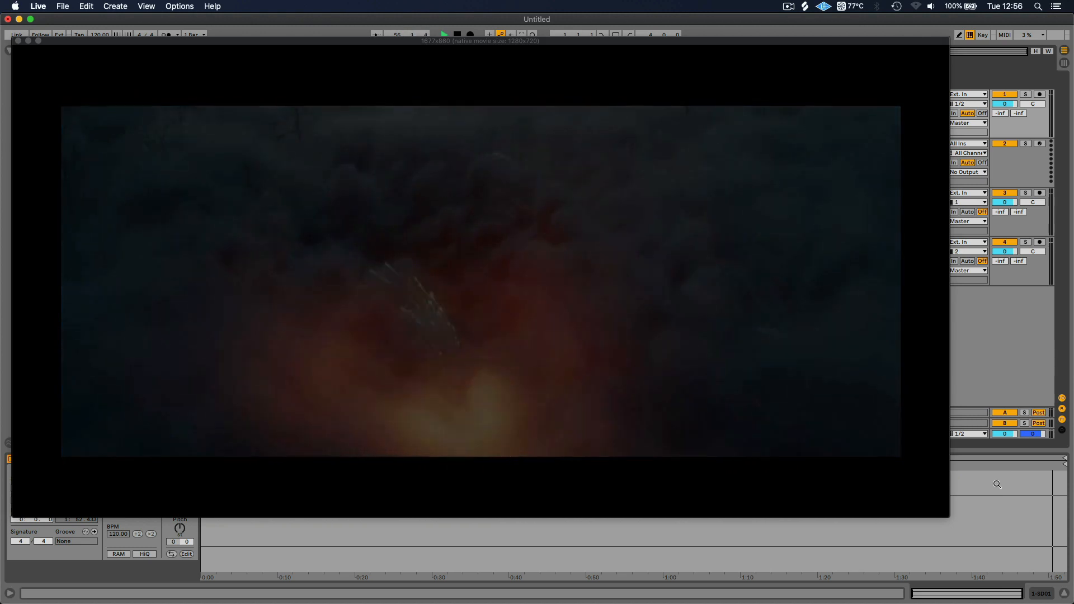
{"action": "key", "text": "space"}
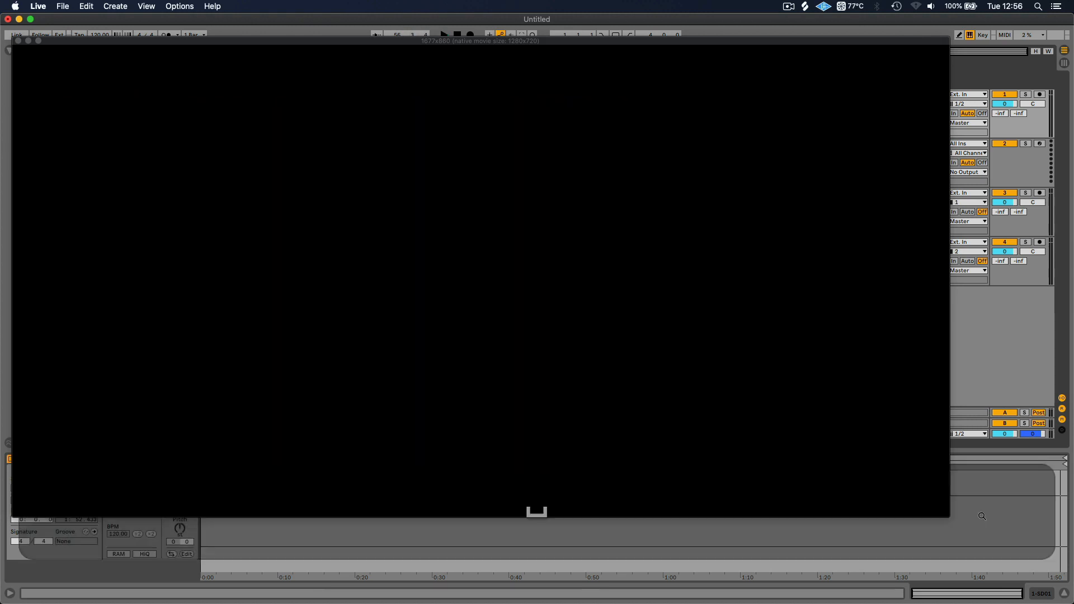
Shrink the video window and move it clear of the SD01 clip, over the empty tracks
{"action": "left_click_drag", "start_coordinate": [767, 427], "coordinate": [306, 235]}
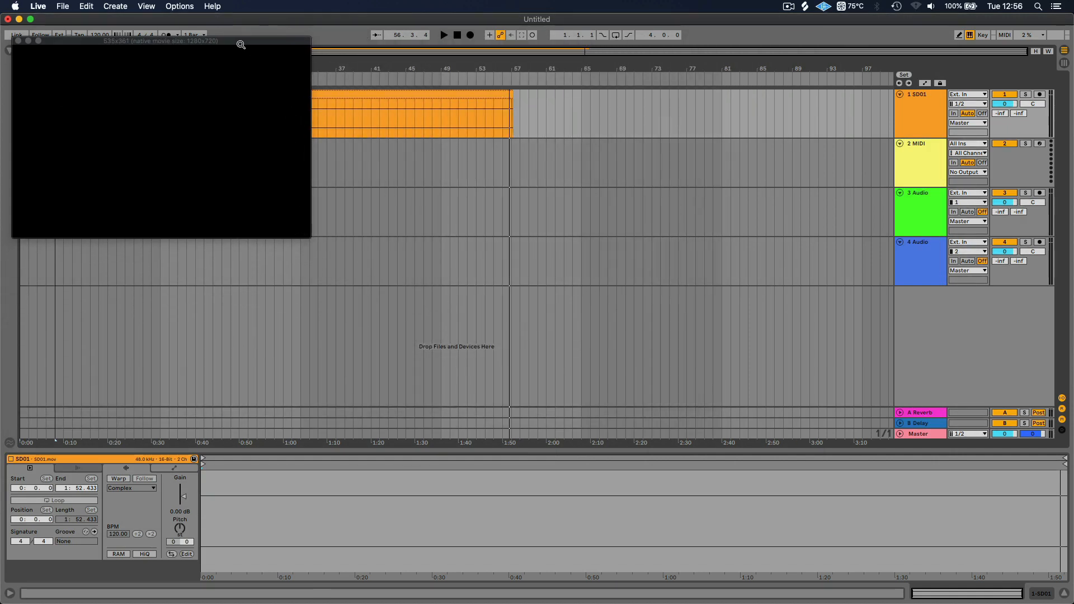
{"action": "left_click_drag", "start_coordinate": [239, 45], "coordinate": [682, 210]}
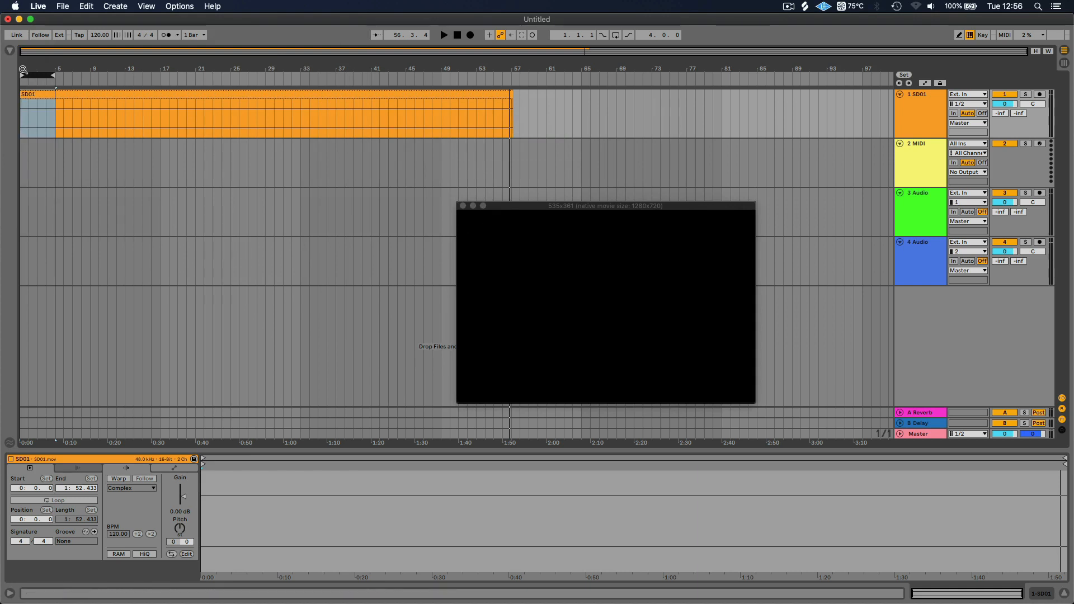
Try to shift the start of the SD01 clip and undo the edit
{"action": "left_click_drag", "start_coordinate": [20, 68], "coordinate": [20, 182]}
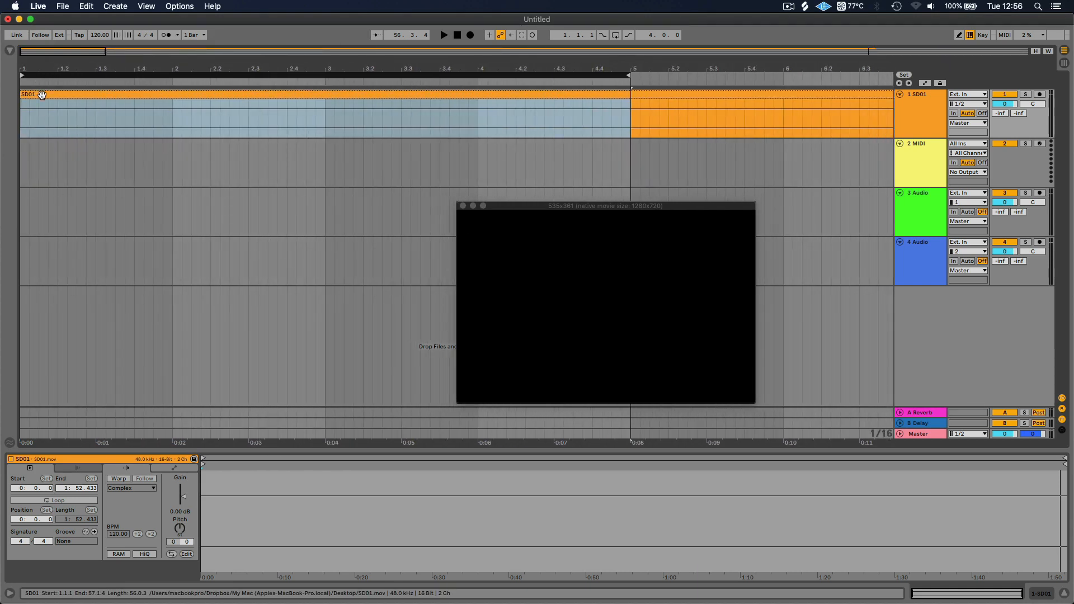
{"action": "mouse_move", "coordinate": [39, 96]}
{"action": "left_mouse_down"}
{"action": "mouse_move", "coordinate": [143, 99]}
{"action": "mouse_move", "coordinate": [36, 94]}
{"action": "left_mouse_up"}
{"action": "key", "text": "super+z"}
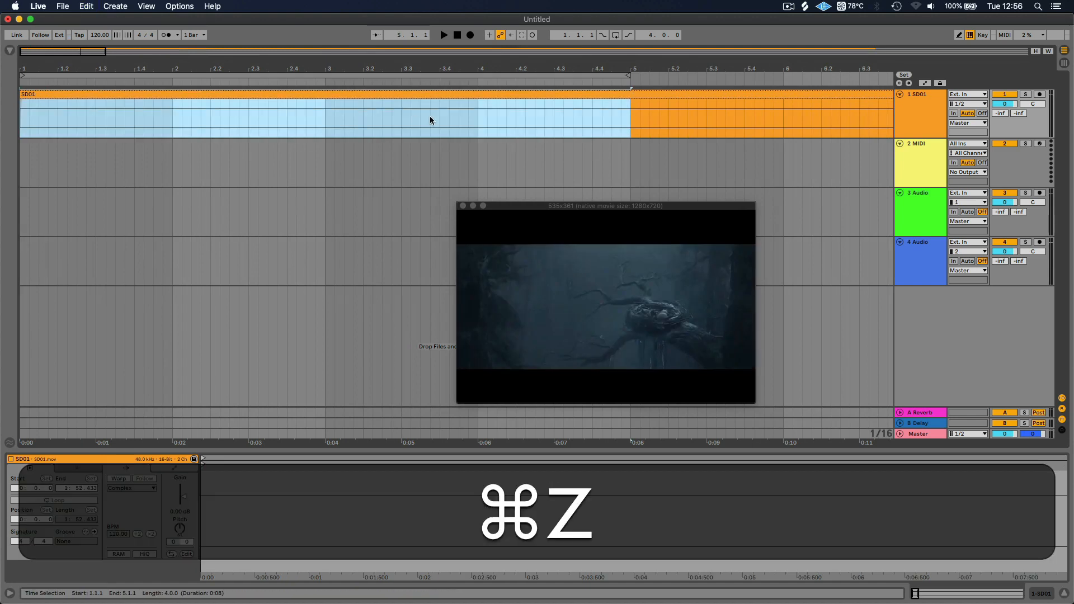
Split the SD01 clip at 2.1.3 and trim the start of the second part
{"action": "left_click", "coordinate": [659, 96]}
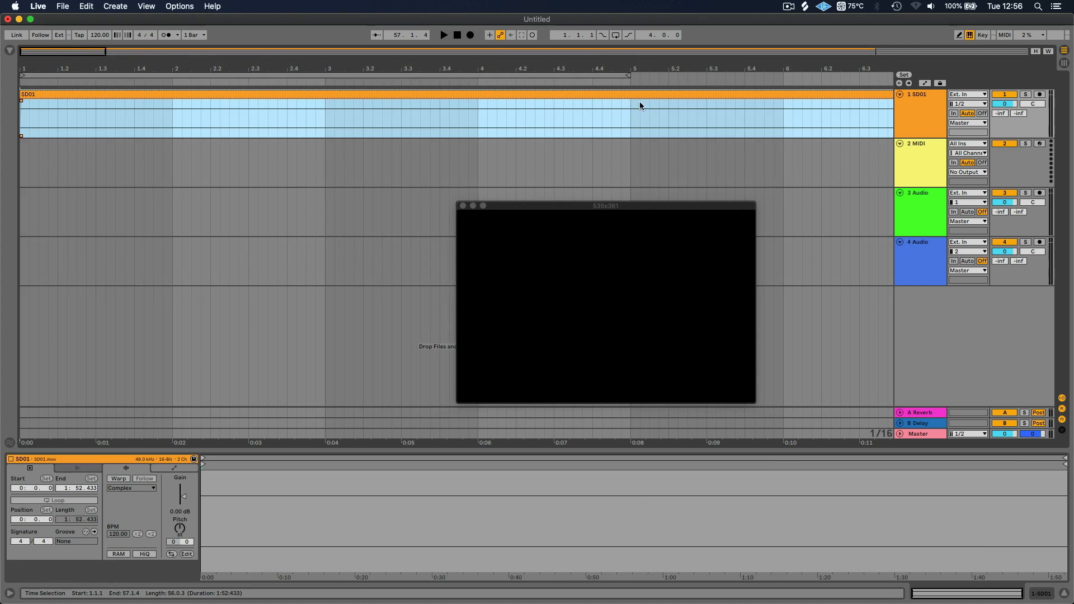
{"action": "mouse_move", "coordinate": [535, 68]}
{"action": "left_mouse_down"}
{"action": "mouse_move", "coordinate": [63, 43]}
{"action": "mouse_move", "coordinate": [70, 57]}
{"action": "mouse_move", "coordinate": [264, 59]}
{"action": "left_mouse_up"}
{"action": "left_click", "coordinate": [105, 109]}
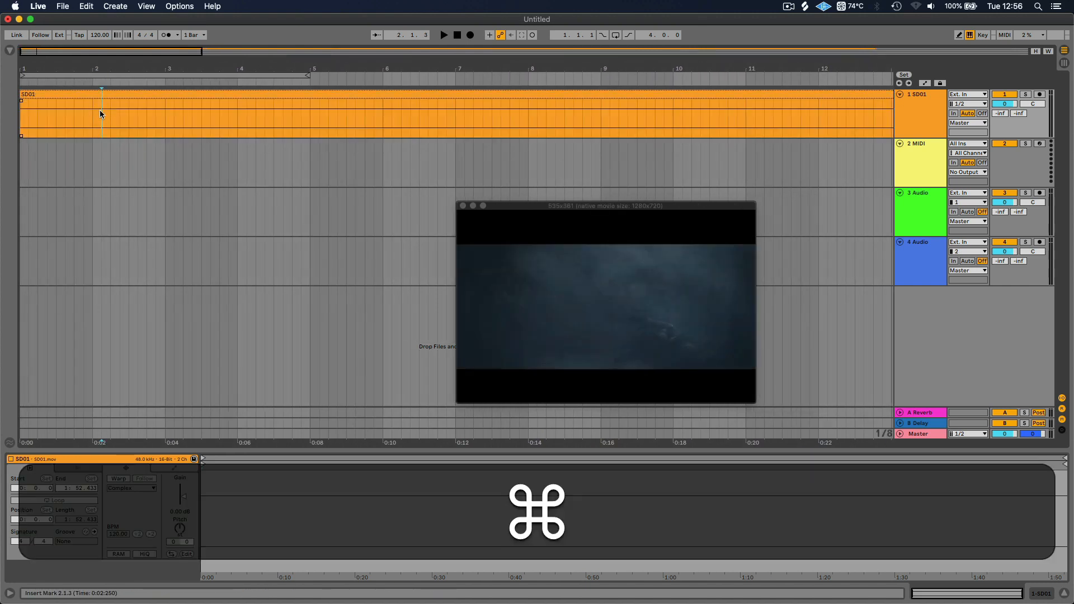
{"action": "key", "text": "super+e"}
{"action": "left_click_drag", "start_coordinate": [103, 95], "coordinate": [123, 37]}
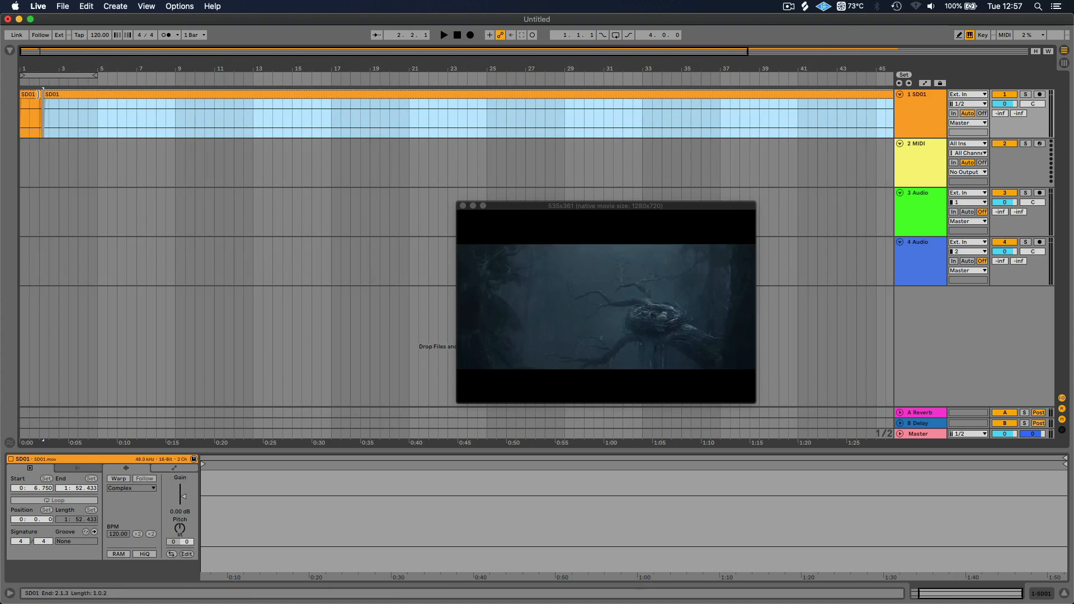
Extend the end of the first SD01 part over the second part to restore its full length to 57.1.4
{"action": "left_click", "coordinate": [38, 95]}
{"action": "left_click_drag", "start_coordinate": [39, 95], "coordinate": [711, 95]}
{"action": "left_click_drag", "start_coordinate": [622, 66], "coordinate": [621, 57]}
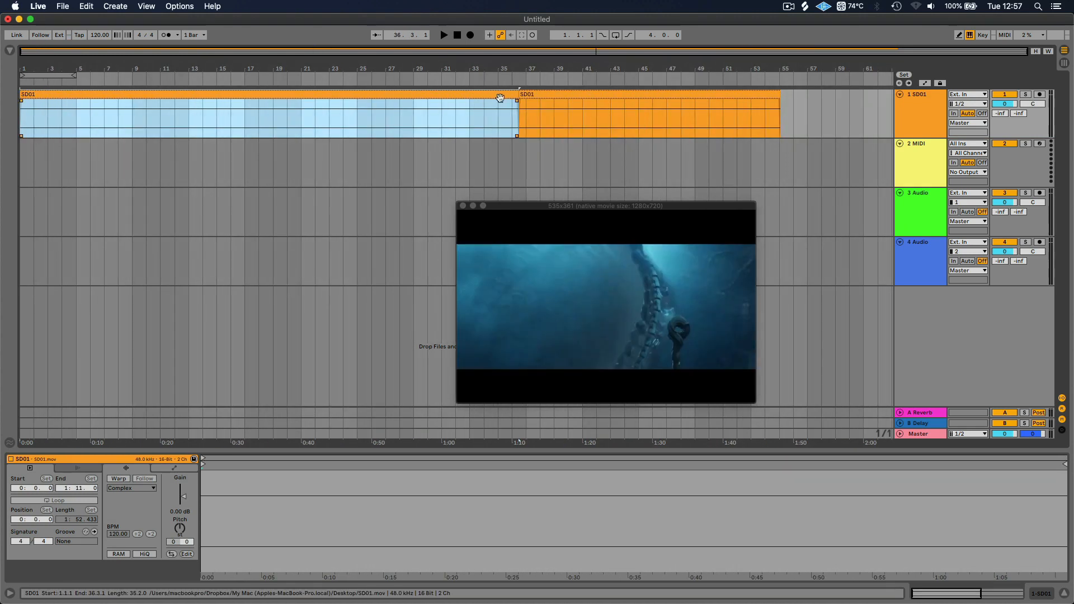
{"action": "left_click_drag", "start_coordinate": [513, 94], "coordinate": [810, 94]}
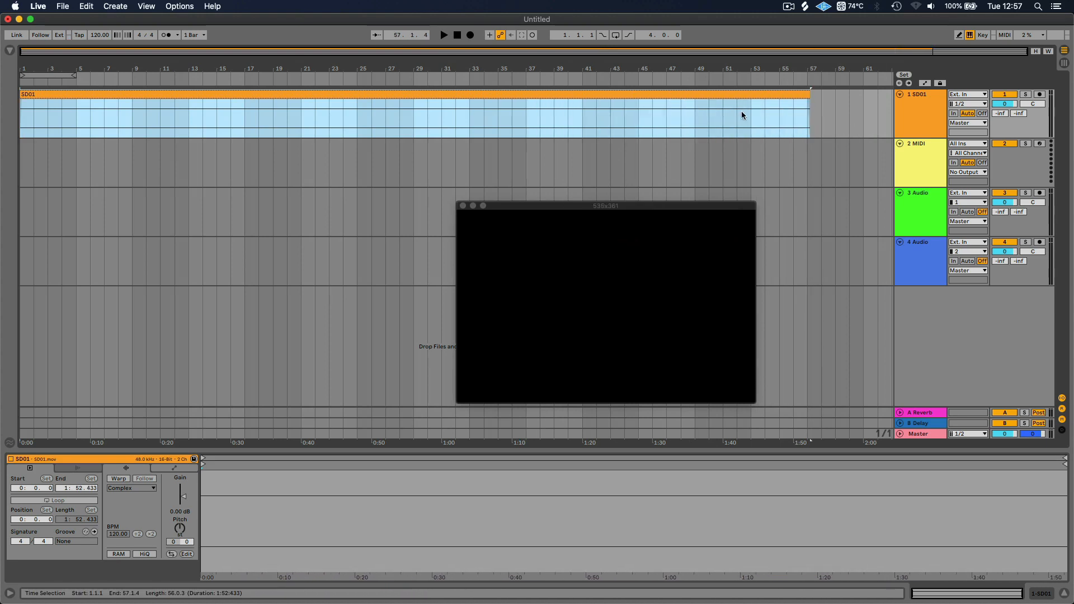
Check the video picture at bars 53, 2, 5, 9 and 10 of the arrangement
{"action": "left_click_drag", "start_coordinate": [750, 117], "coordinate": [803, 124]}
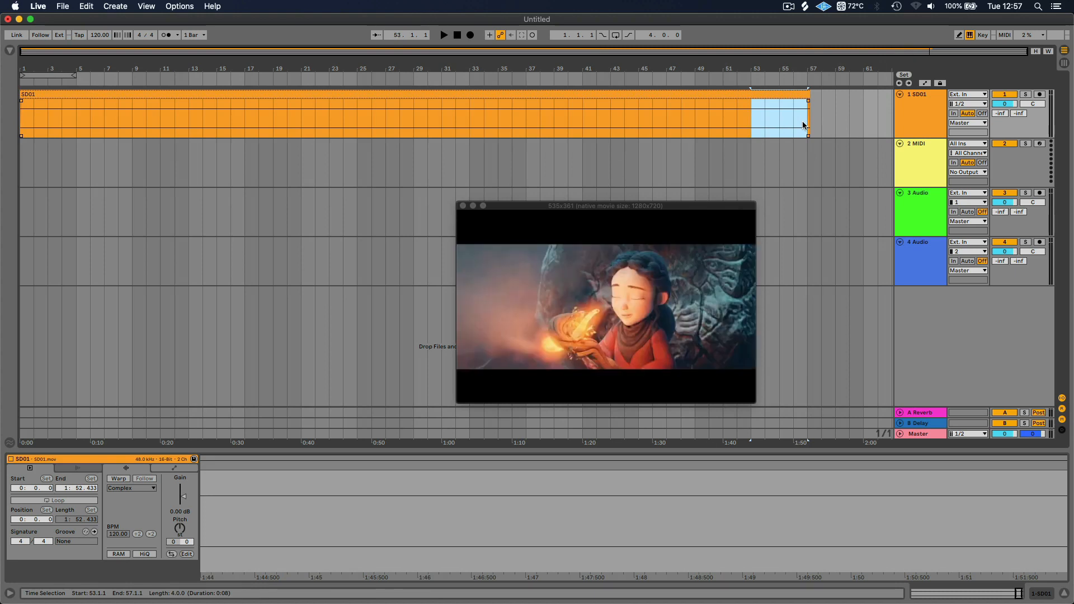
{"action": "left_click", "coordinate": [34, 110]}
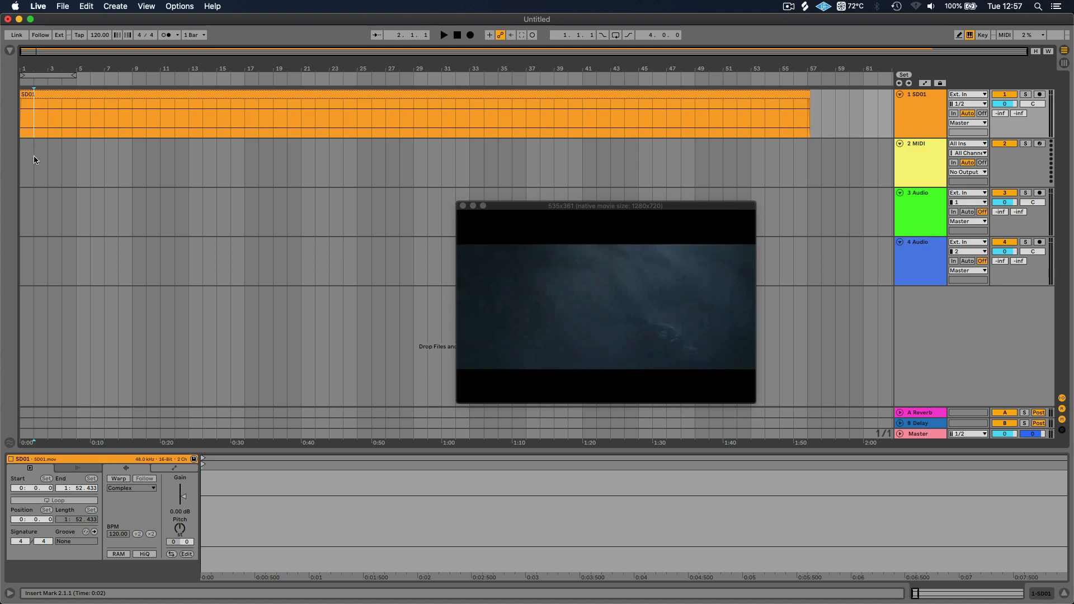
{"action": "left_click", "coordinate": [52, 158]}
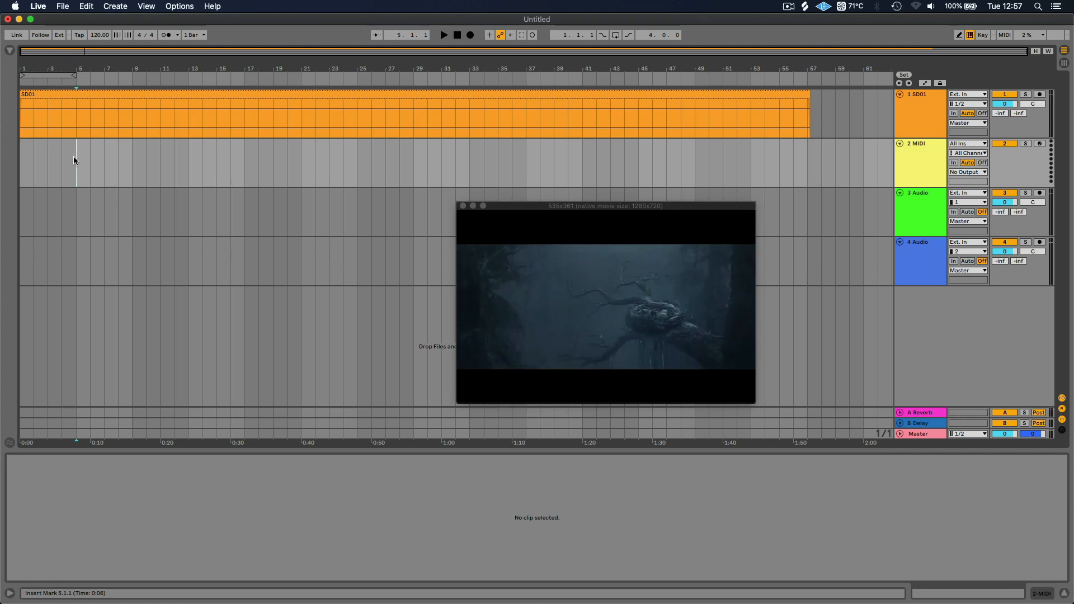
{"action": "left_click", "coordinate": [110, 162]}
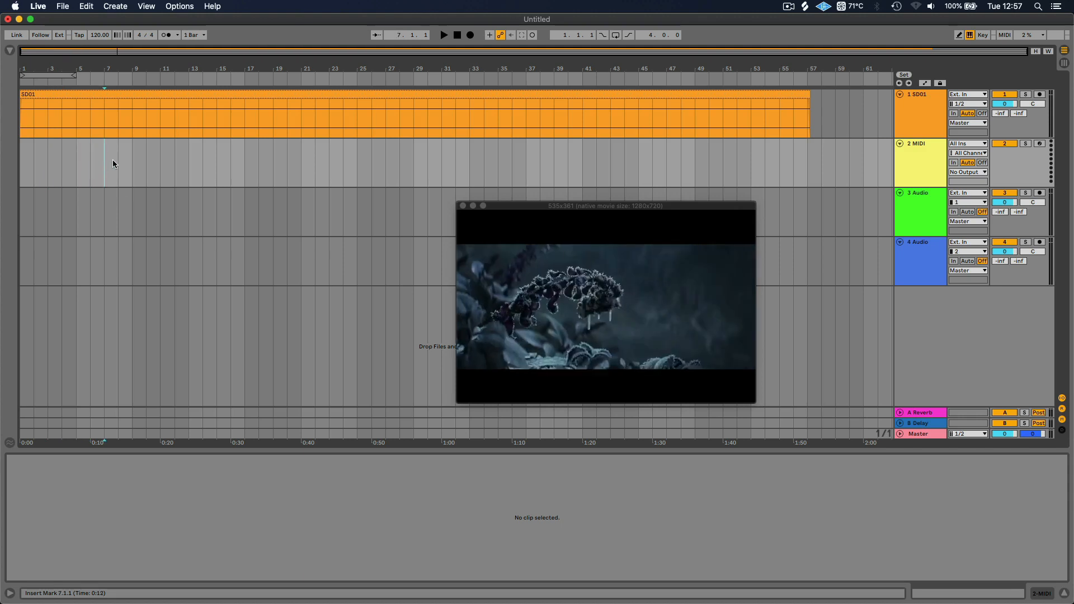
{"action": "left_click", "coordinate": [146, 162]}
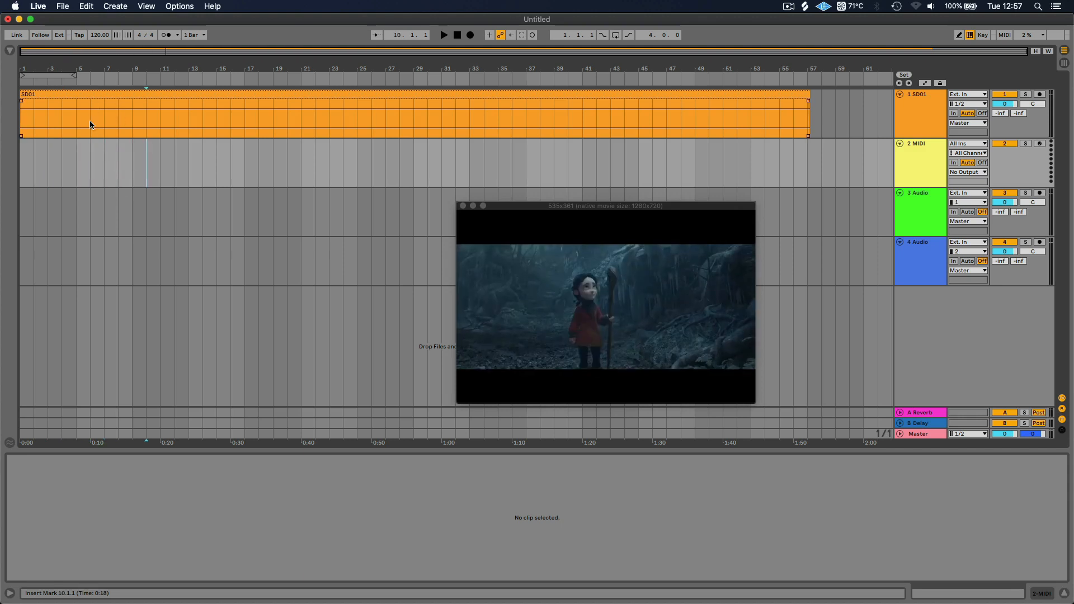
Select the range from 1.1.1 to 6.1.1 on the second MIDI track beneath the video
{"action": "left_click", "coordinate": [86, 95]}
{"action": "left_click_drag", "start_coordinate": [25, 144], "coordinate": [96, 145]}
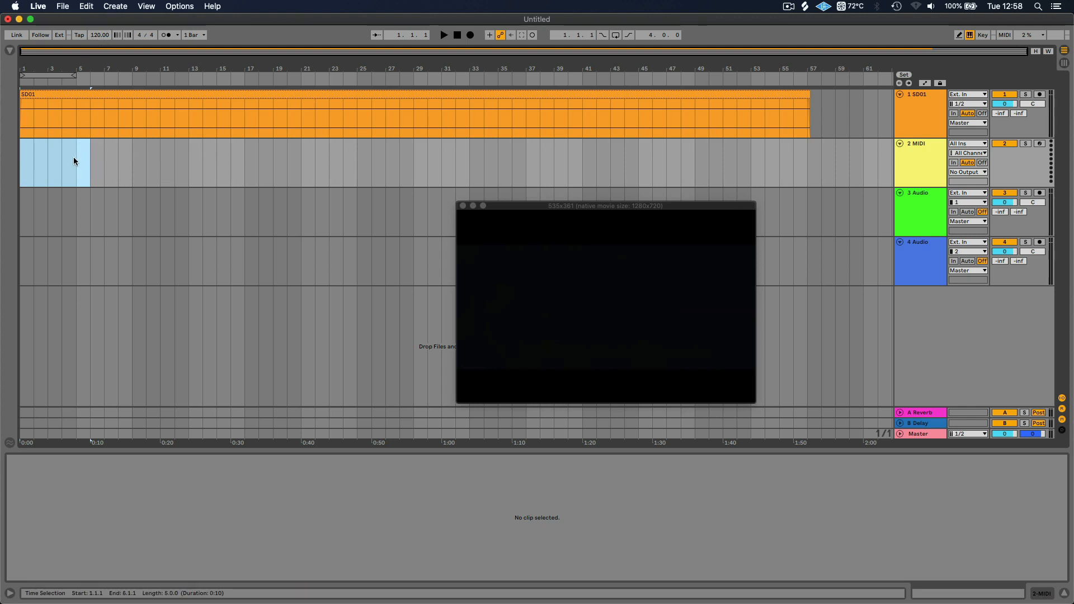
Select the range from 5.1.1 to 9.1.1 on the MIDI track and set the tempo to 80 BPM
{"action": "left_click_drag", "start_coordinate": [76, 156], "coordinate": [128, 164]}
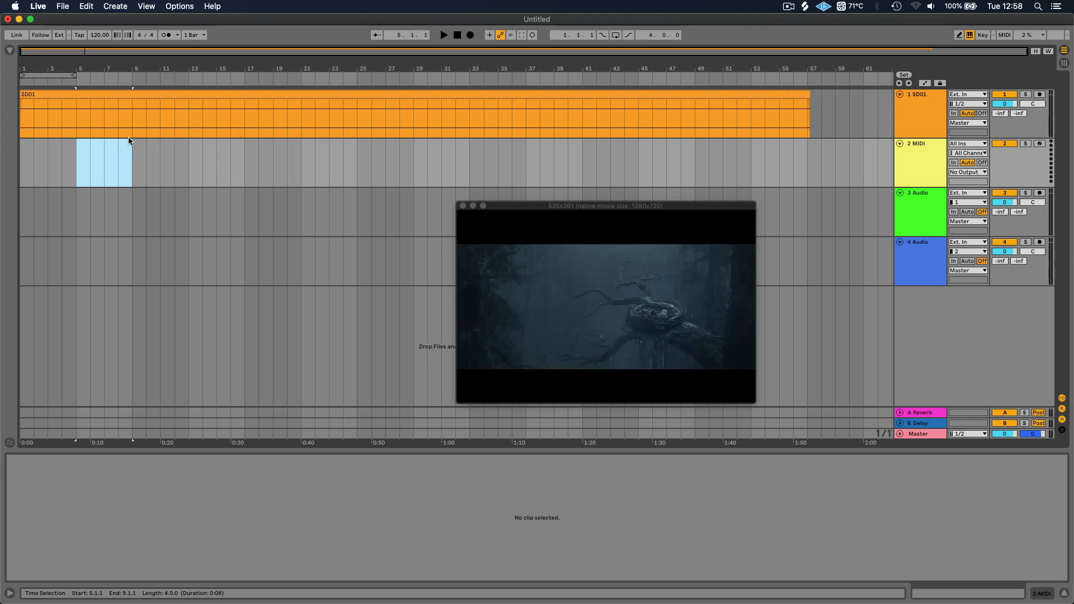
{"action": "left_click", "coordinate": [98, 36]}
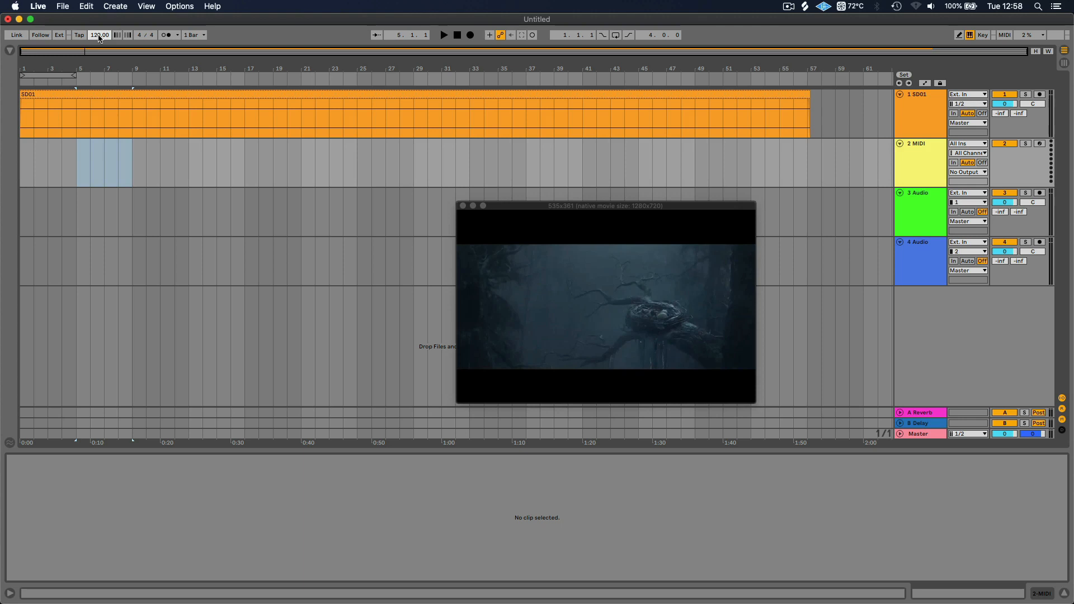
{"action": "type", "text": "80"}
{"action": "key", "text": "Return"}
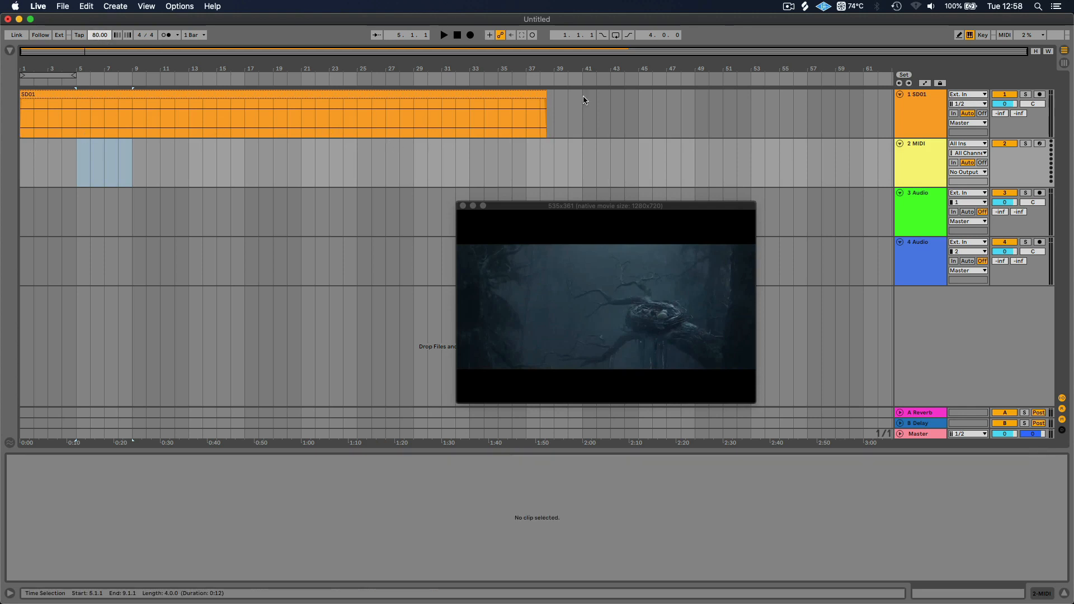
View the SD01 clip and its picture at bar 4, toggling the metronome on and back off
{"action": "left_click", "coordinate": [237, 128]}
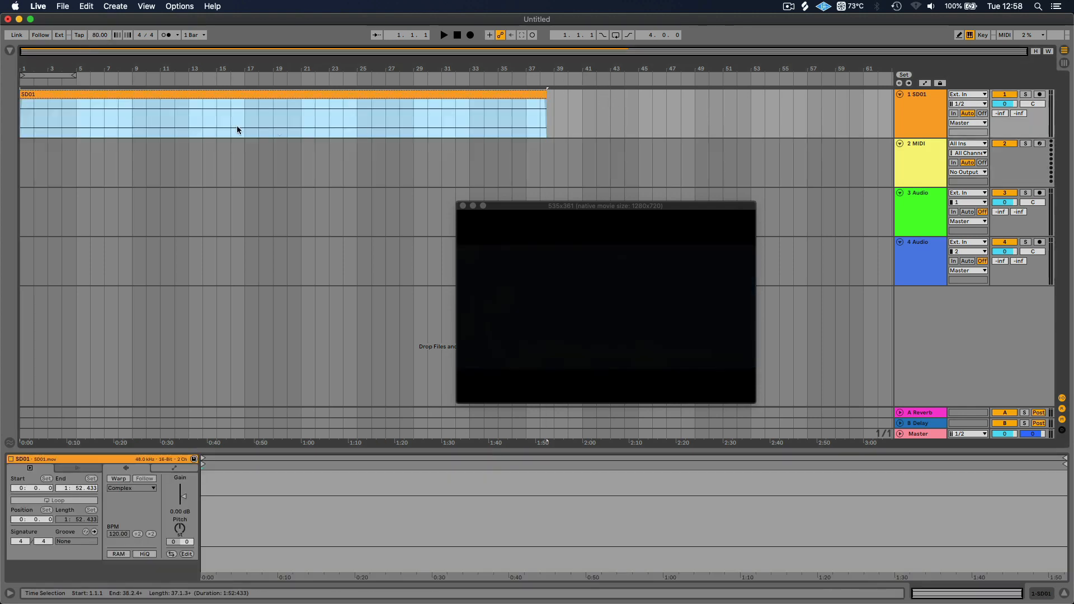
{"action": "left_click", "coordinate": [66, 115]}
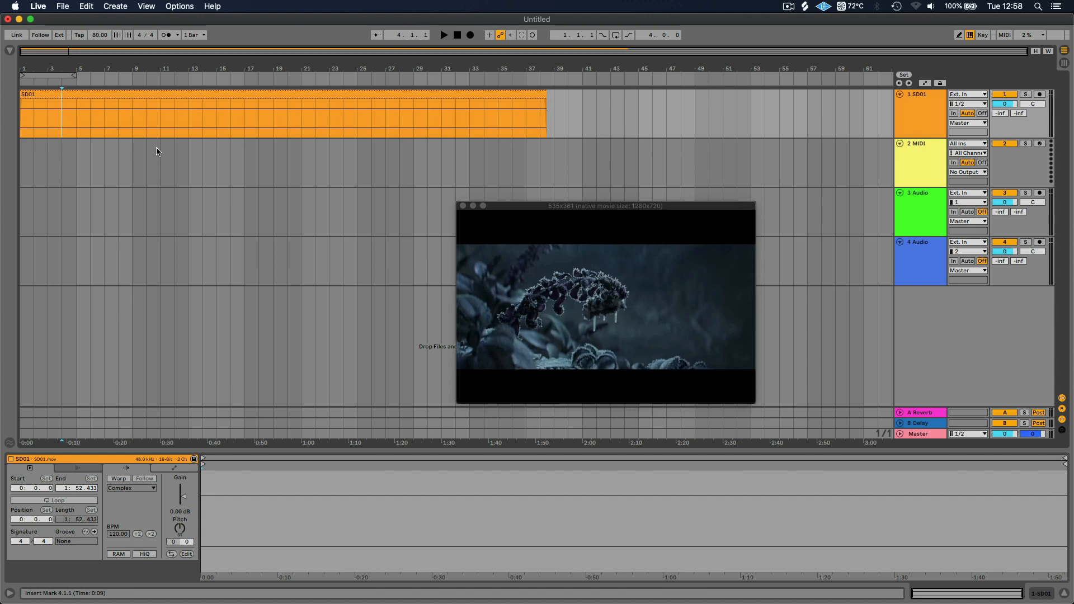
{"action": "left_click", "coordinate": [163, 37]}
{"action": "left_click", "coordinate": [163, 37]}
Check the video picture at various bar positions between bar 4 and about bar 20 along the MIDI track
{"action": "left_click", "coordinate": [63, 162]}
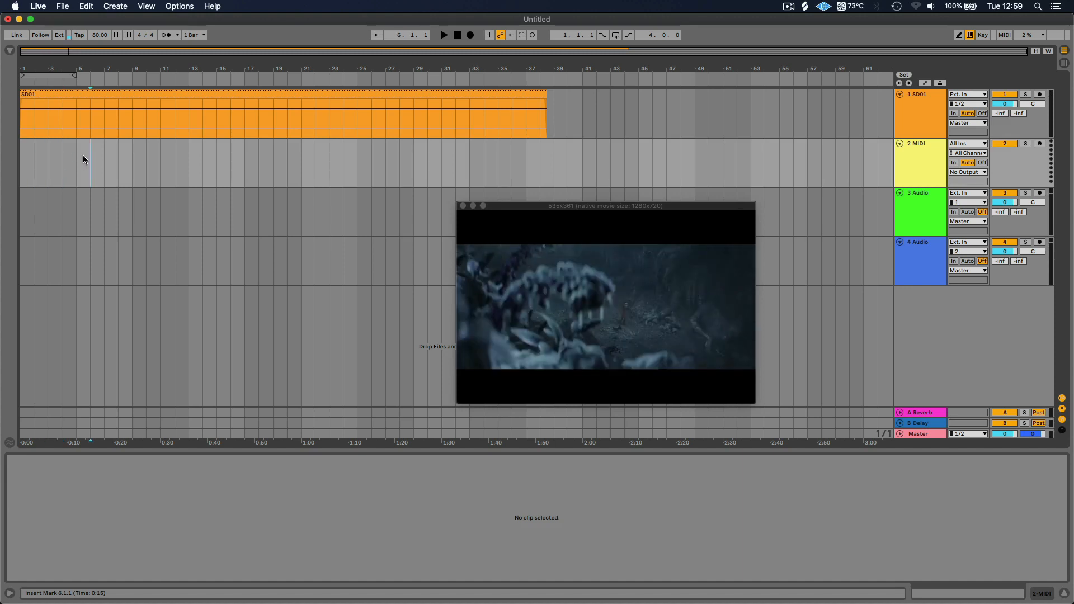
{"action": "left_click", "coordinate": [107, 158]}
{"action": "left_click", "coordinate": [145, 157]}
{"action": "left_click", "coordinate": [201, 157]}
{"action": "left_click", "coordinate": [241, 163]}
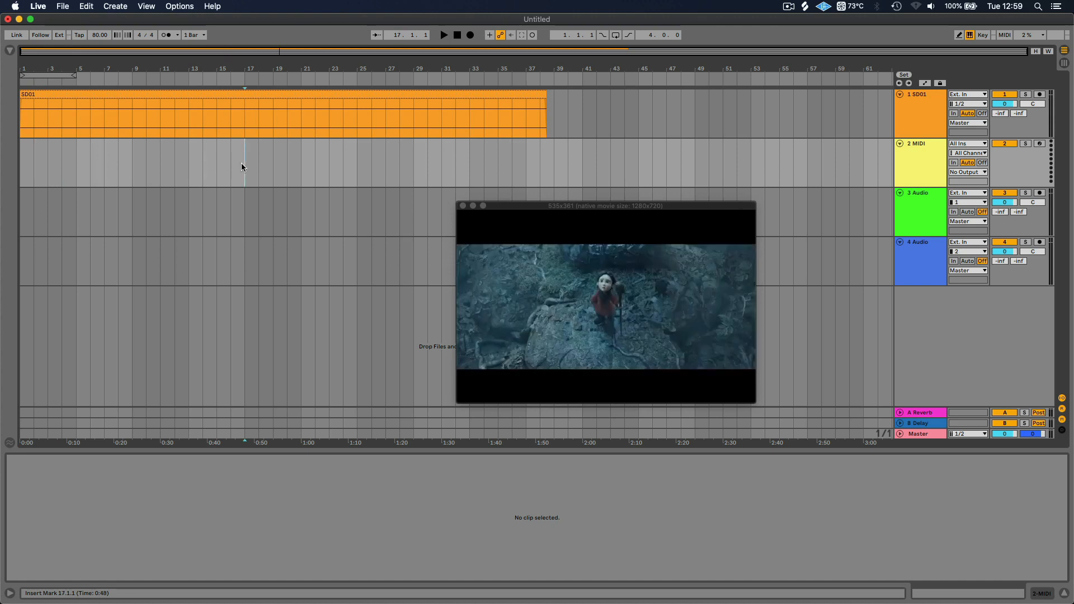
{"action": "left_click", "coordinate": [283, 163]}
{"action": "left_click", "coordinate": [217, 155]}
{"action": "left_click", "coordinate": [147, 155]}
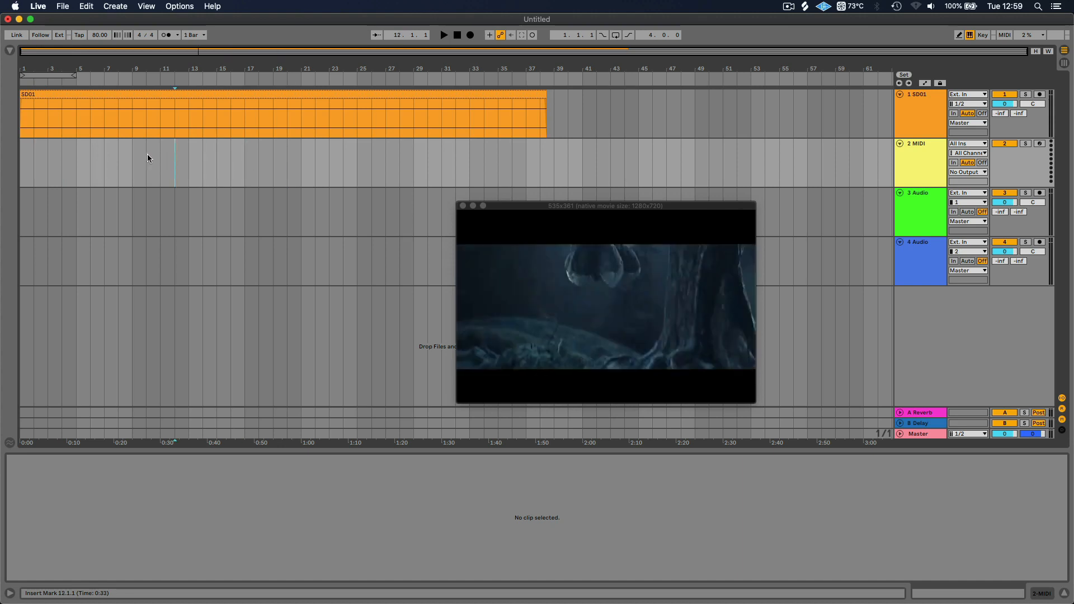
{"action": "left_click", "coordinate": [91, 154]}
{"action": "left_click", "coordinate": [61, 158]}
{"action": "left_click", "coordinate": [197, 156]}
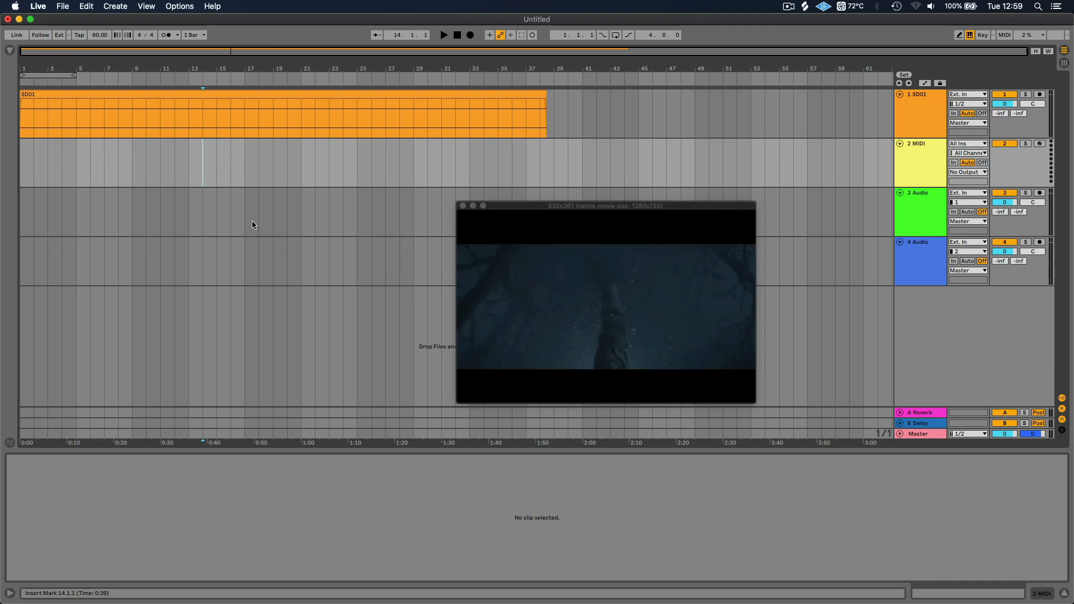
{"action": "left_click", "coordinate": [174, 156]}
{"action": "left_click", "coordinate": [159, 156]}
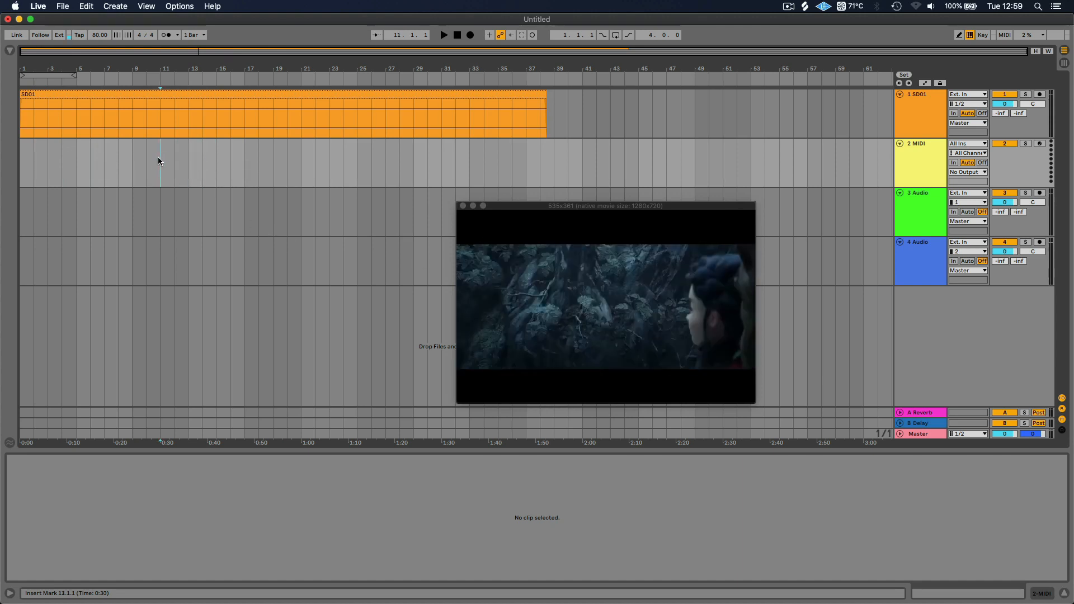
{"action": "left_click", "coordinate": [149, 157]}
{"action": "left_click", "coordinate": [134, 158]}
{"action": "left_click", "coordinate": [123, 159]}
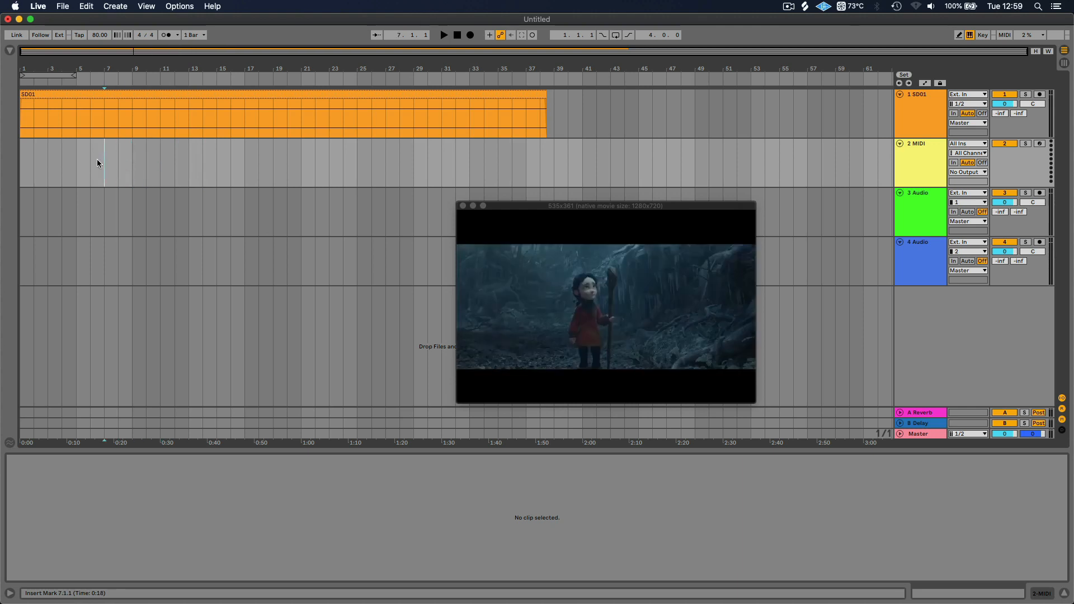
{"action": "left_click", "coordinate": [96, 159]}
{"action": "left_click", "coordinate": [78, 159]}
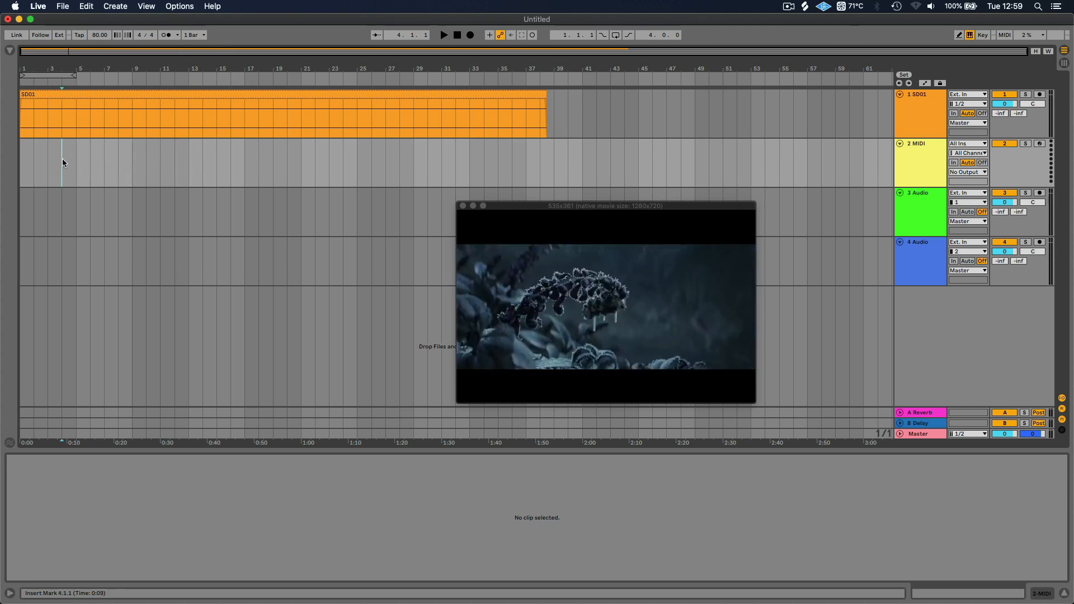
{"action": "left_click", "coordinate": [62, 159]}
Turn the arrangement grid off and try a free selection on the MIDI track from about 5.3 to about bar 10
{"action": "right_click", "coordinate": [132, 167]}
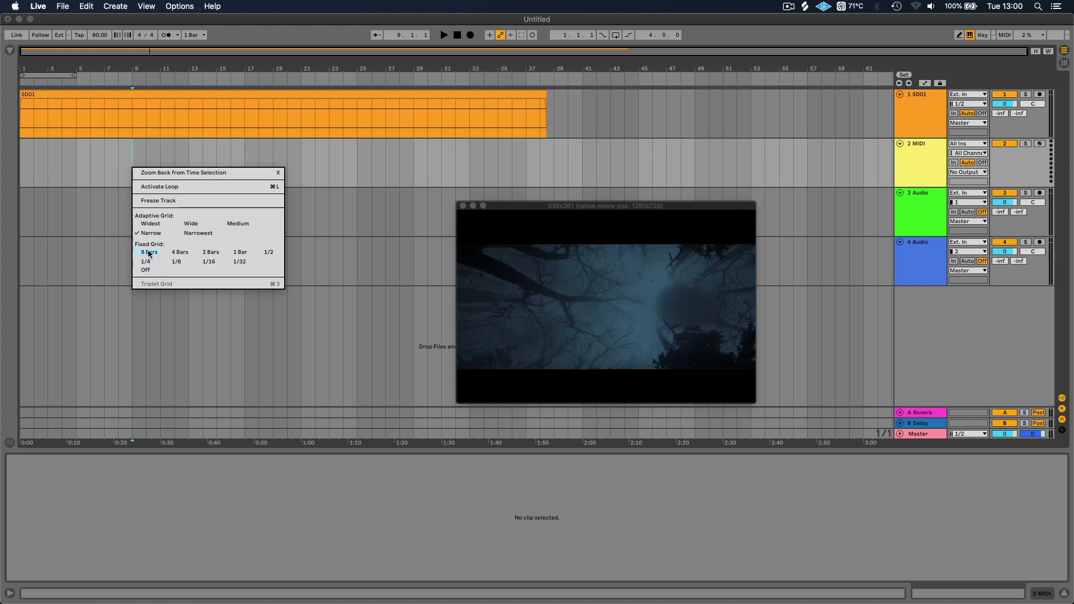
{"action": "left_click", "coordinate": [150, 271]}
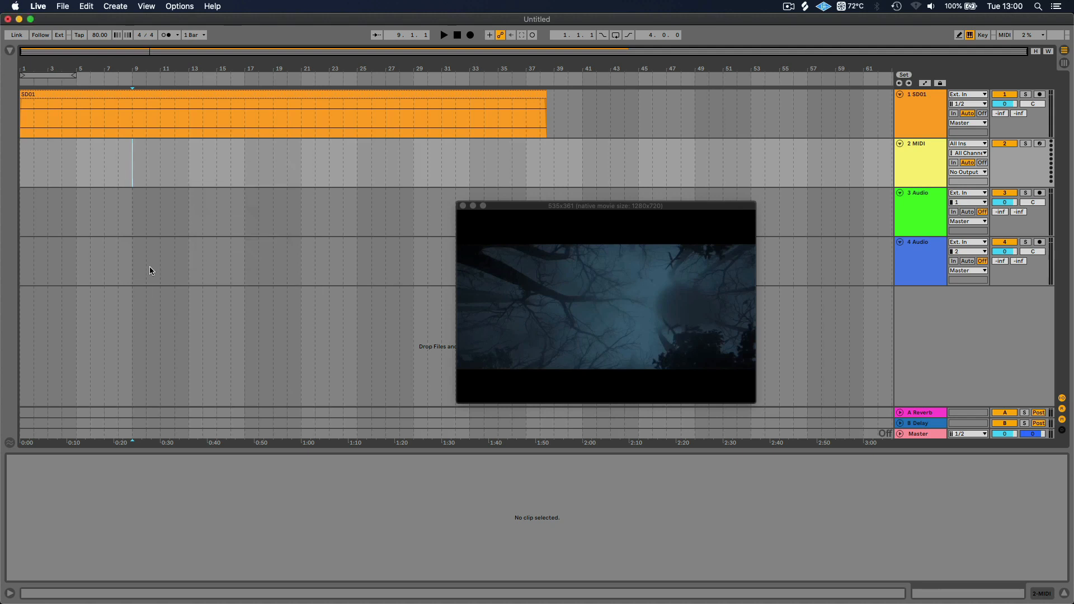
{"action": "mouse_move", "coordinate": [62, 163]}
{"action": "left_mouse_down"}
{"action": "mouse_move", "coordinate": [193, 163]}
{"action": "mouse_move", "coordinate": [97, 155]}
{"action": "mouse_move", "coordinate": [168, 159]}
{"action": "mouse_move", "coordinate": [113, 152]}
{"action": "mouse_move", "coordinate": [145, 156]}
{"action": "left_mouse_up"}
{"action": "left_click", "coordinate": [83, 161]}
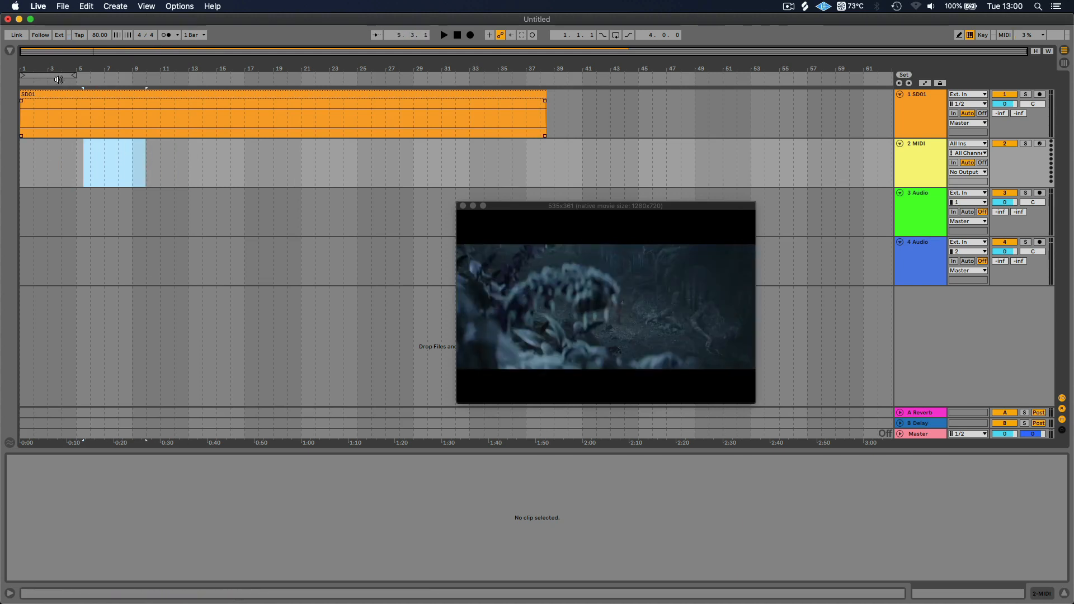
Find where the picture starts to fade in and place the insert marker there on the MIDI track, at about 1.1.4
{"action": "left_click_drag", "start_coordinate": [27, 68], "coordinate": [22, 154]}
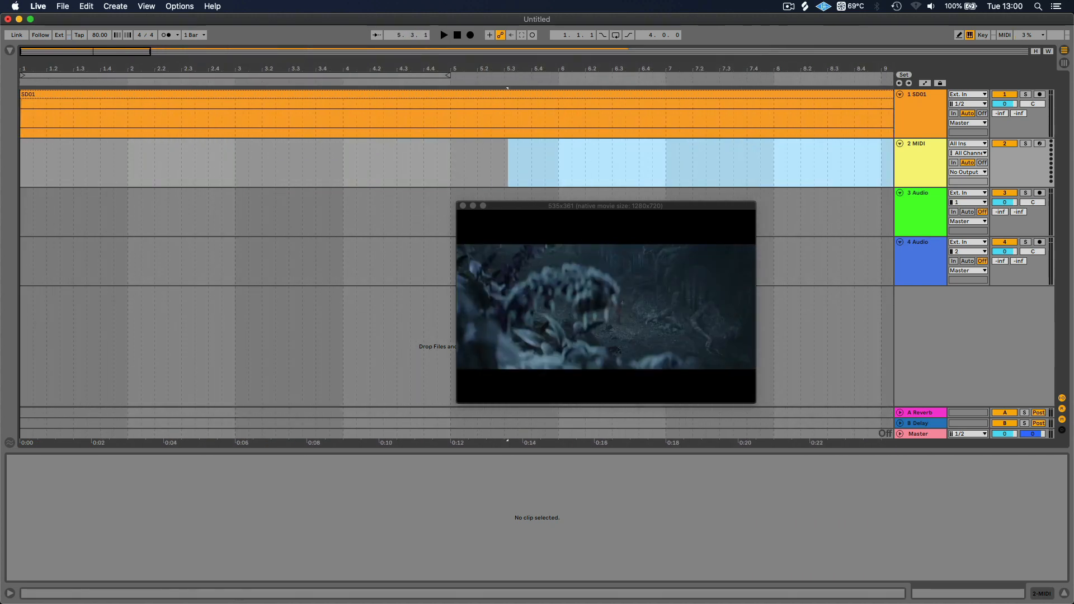
{"action": "left_click", "coordinate": [21, 162]}
{"action": "mouse_move", "coordinate": [21, 162]}
{"action": "left_mouse_down"}
{"action": "mouse_move", "coordinate": [73, 156]}
{"action": "mouse_move", "coordinate": [62, 154]}
{"action": "mouse_move", "coordinate": [193, 167]}
{"action": "mouse_move", "coordinate": [42, 157]}
{"action": "left_mouse_up"}
{"action": "left_click", "coordinate": [42, 157]}
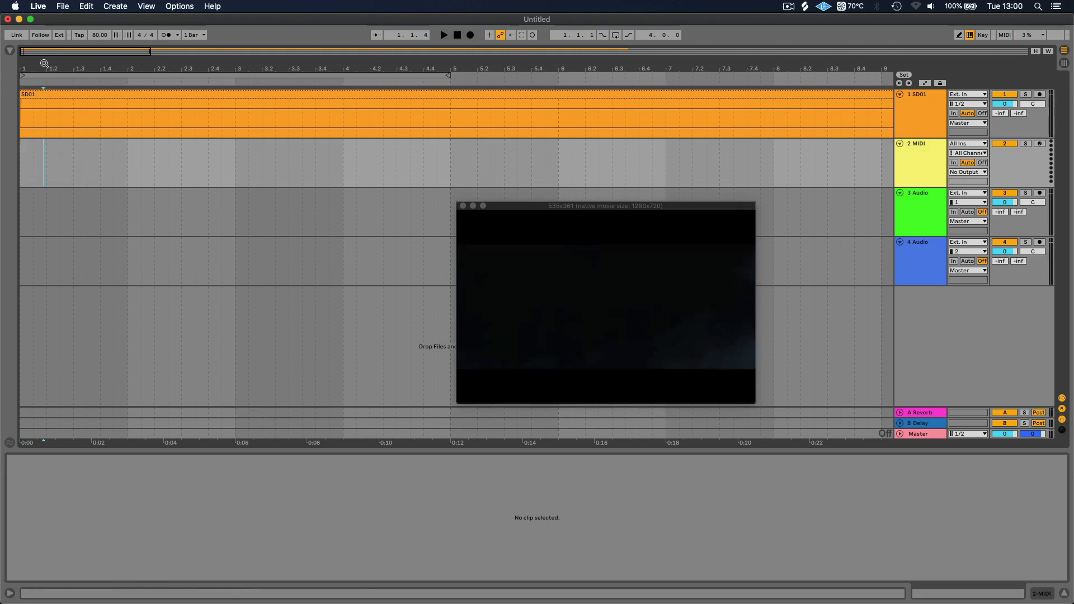
{"action": "left_click_drag", "start_coordinate": [44, 64], "coordinate": [45, 151]}
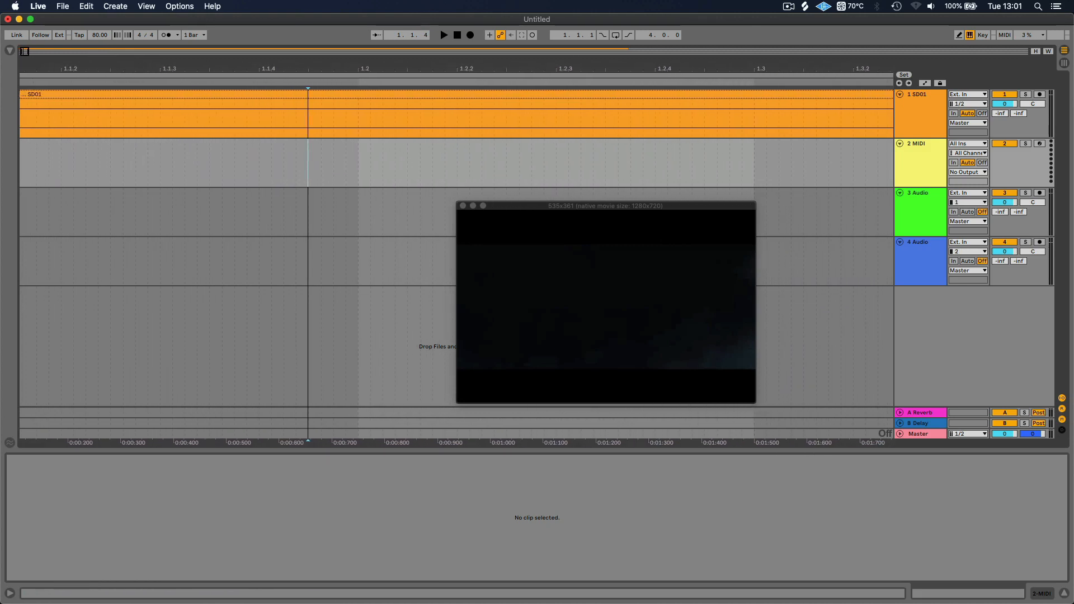
{"action": "mouse_move", "coordinate": [308, 66]}
{"action": "left_mouse_down"}
{"action": "mouse_move", "coordinate": [341, 66]}
{"action": "mouse_move", "coordinate": [324, 64]}
{"action": "left_mouse_up"}
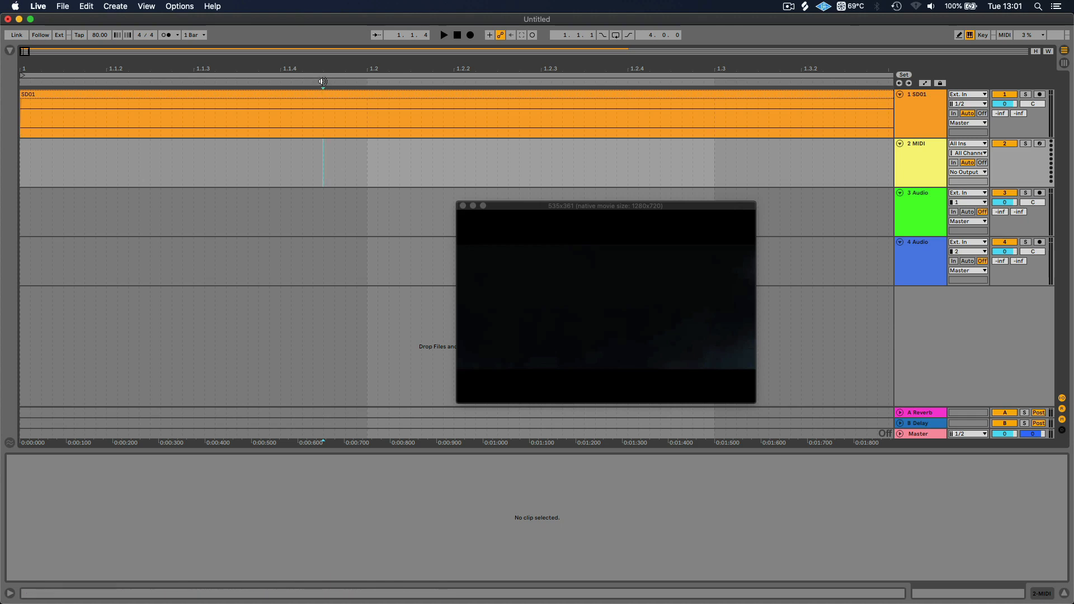
{"action": "left_click", "coordinate": [321, 148]}
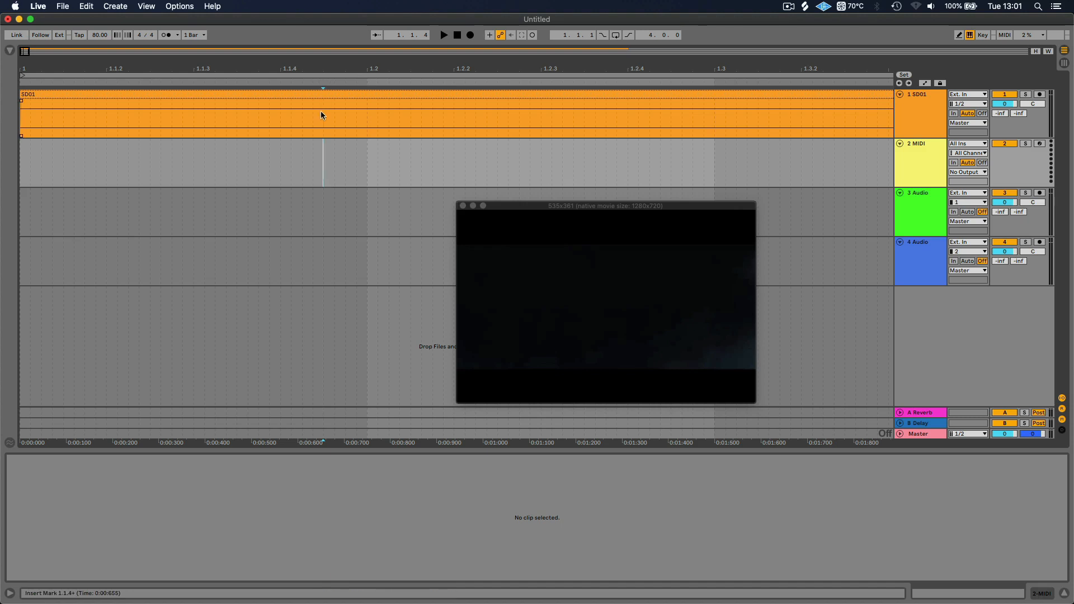
Add a locator named "Fade In" at the insert marker position
{"action": "right_click", "coordinate": [323, 82]}
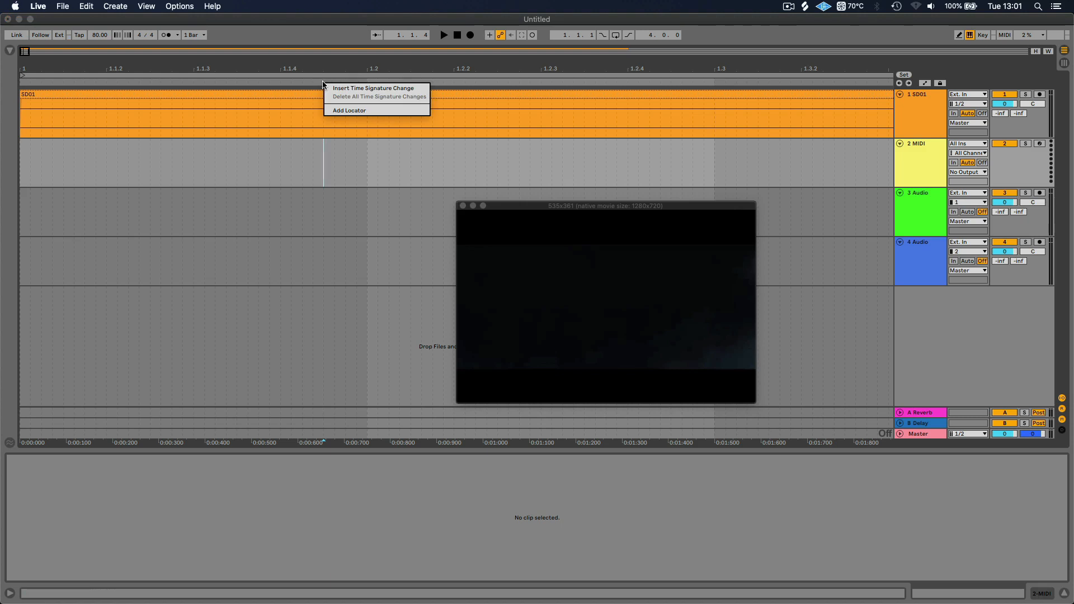
{"action": "left_click", "coordinate": [353, 111]}
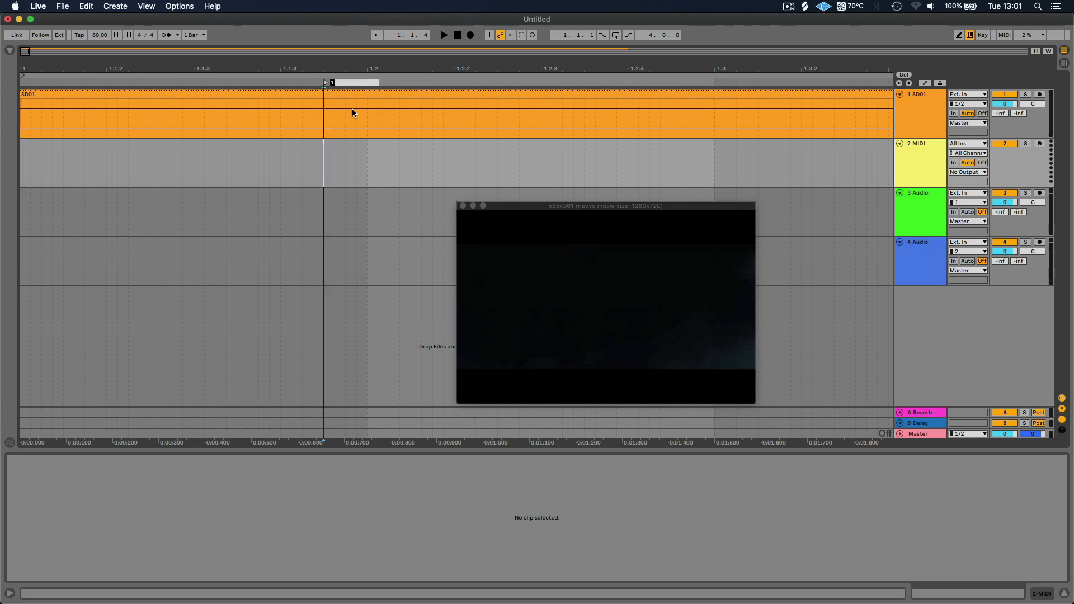
{"action": "type", "text": "Fade In"}
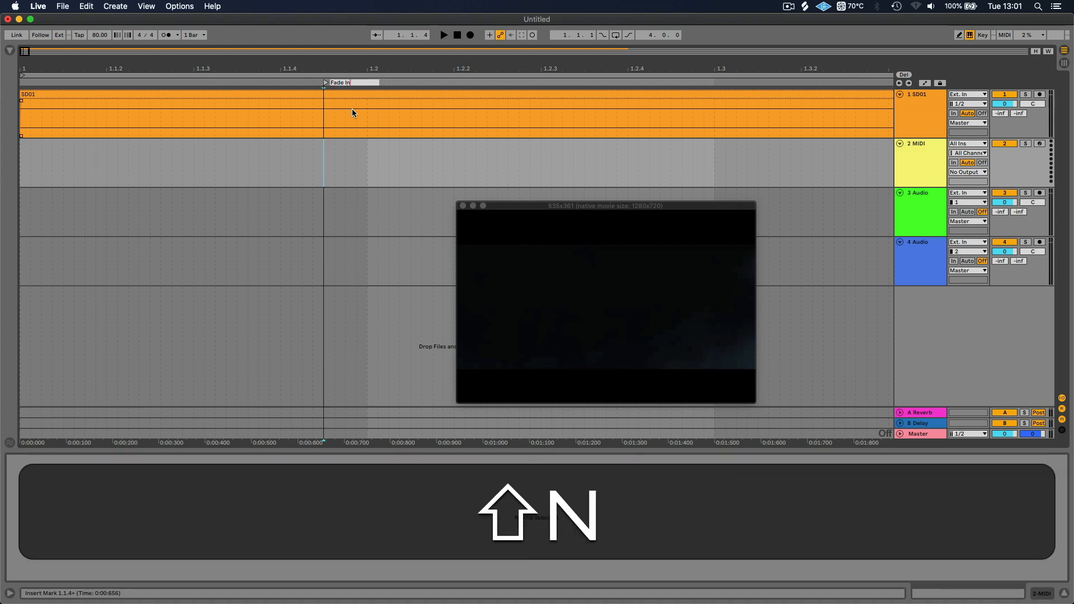
{"action": "key", "text": "Return"}
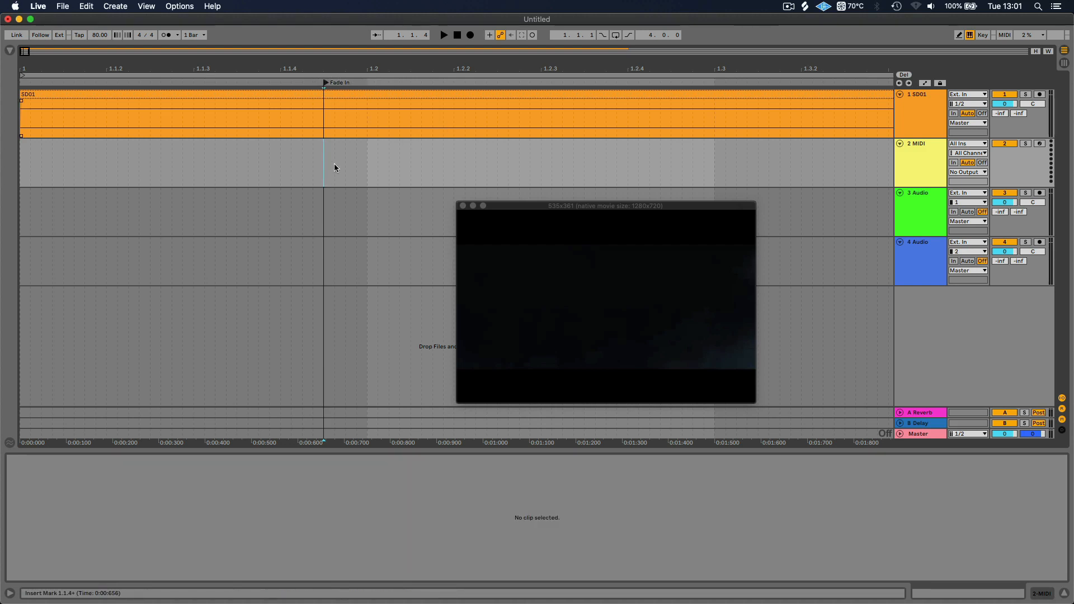
Select the range from the Fade In locator to 2.1.1 on the MIDI track and insert an empty MIDI clip there
{"action": "scroll", "coordinate": [334, 163], "scroll_direction": "right", "scroll_amount": 5}
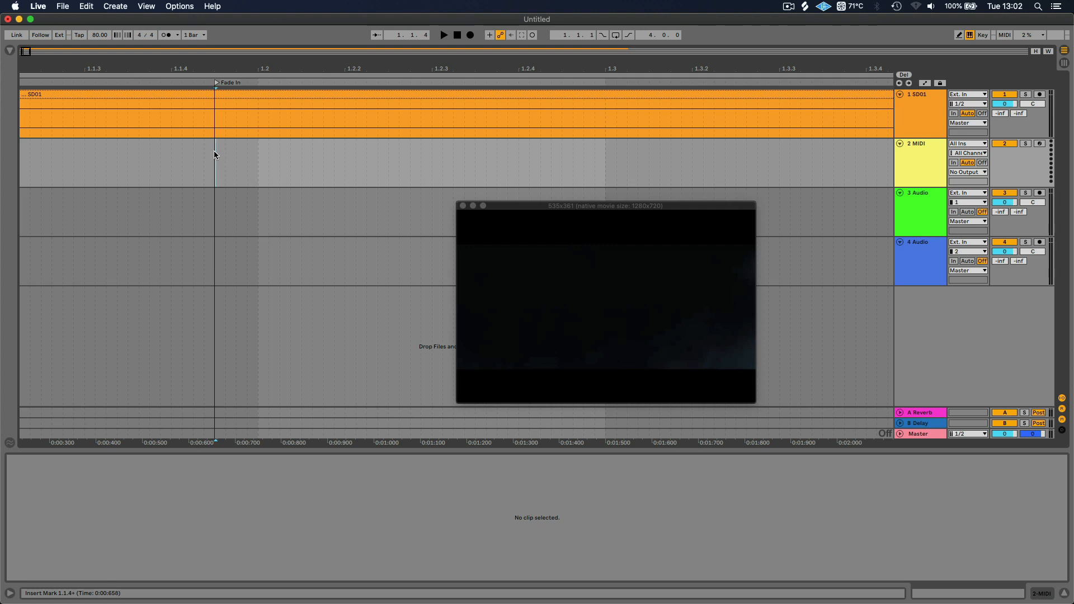
{"action": "left_click_drag", "start_coordinate": [214, 151], "coordinate": [828, 161]}
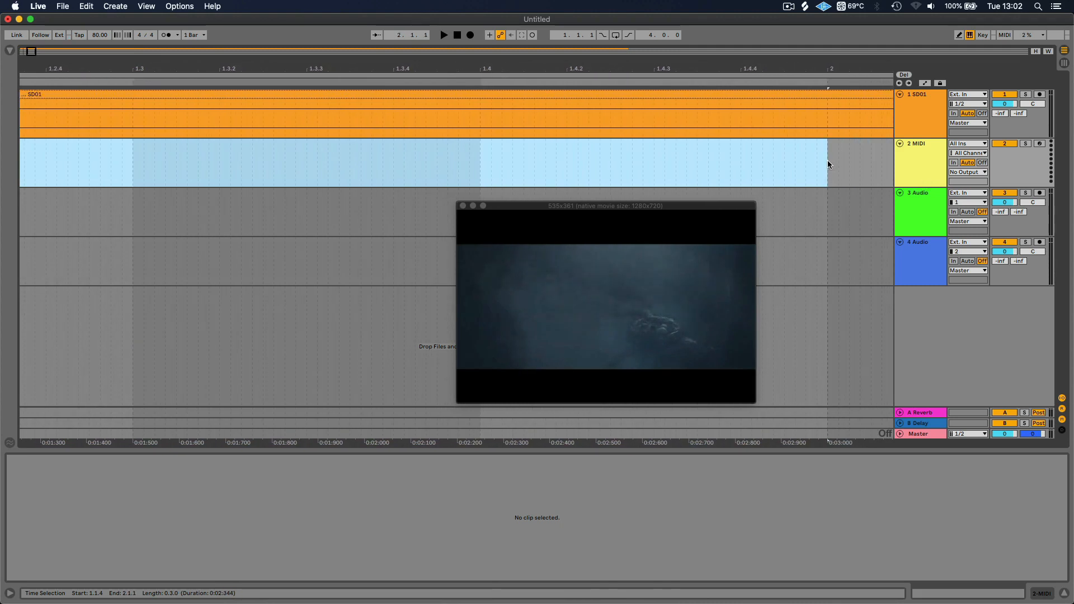
{"action": "left_click_drag", "start_coordinate": [828, 162], "coordinate": [828, 161]}
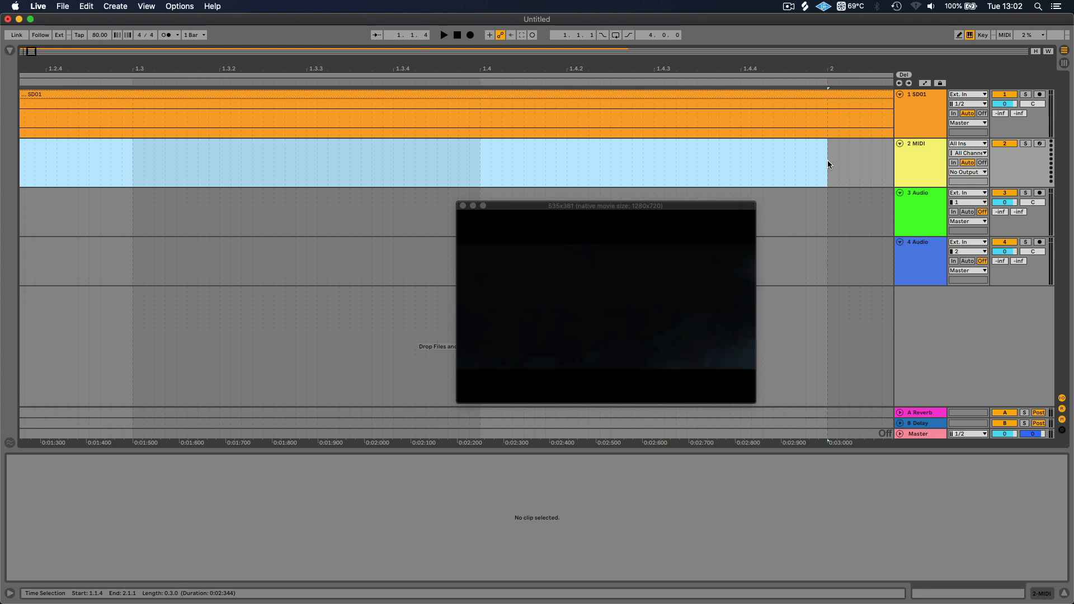
{"action": "left_click_drag", "start_coordinate": [593, 71], "coordinate": [358, 70]}
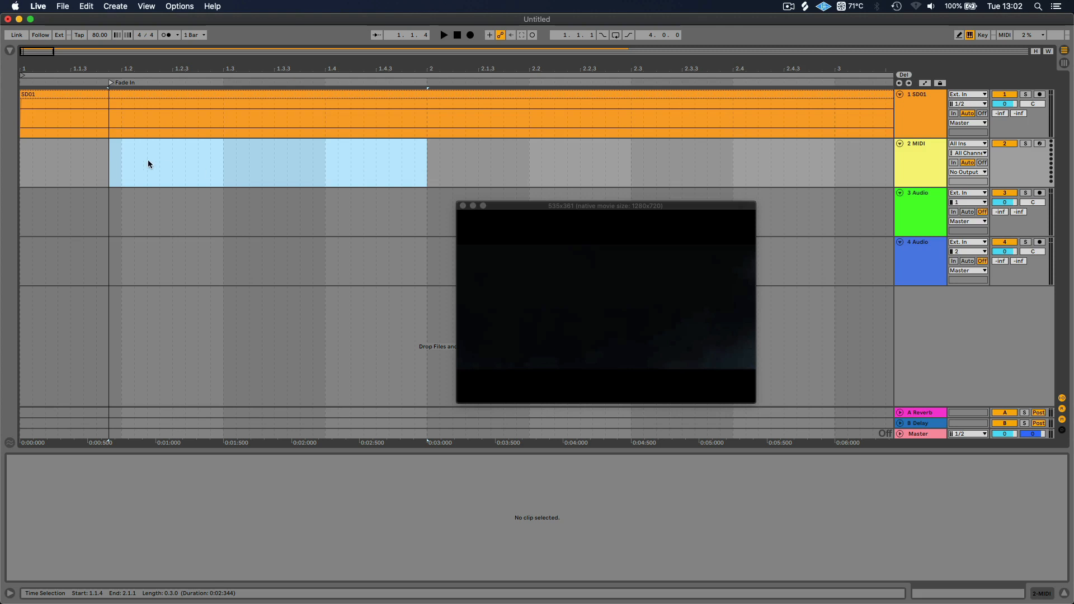
{"action": "right_click", "coordinate": [198, 166]}
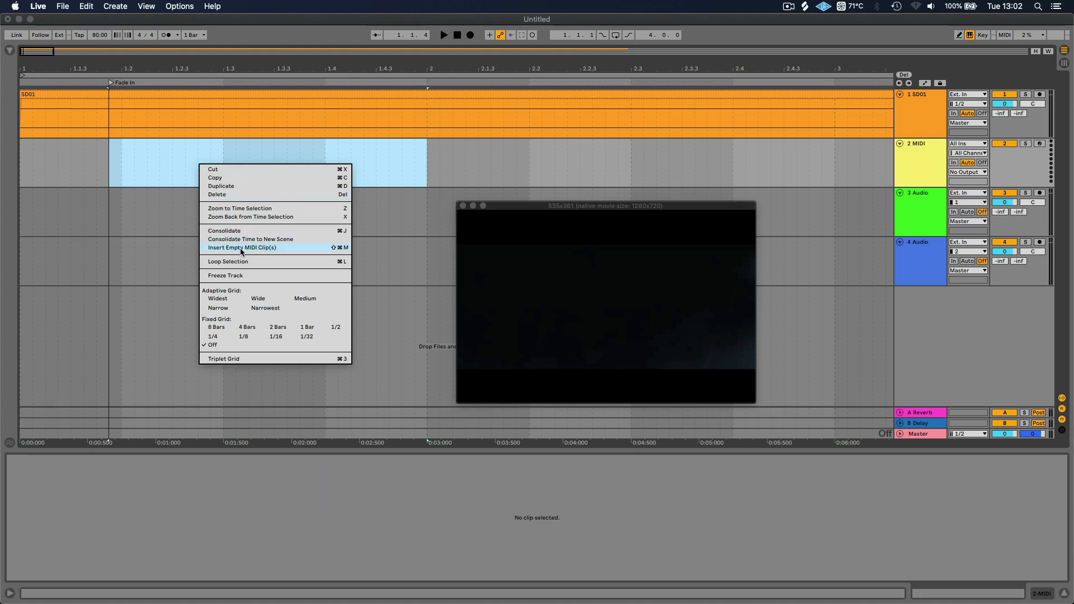
{"action": "left_click", "coordinate": [341, 248]}
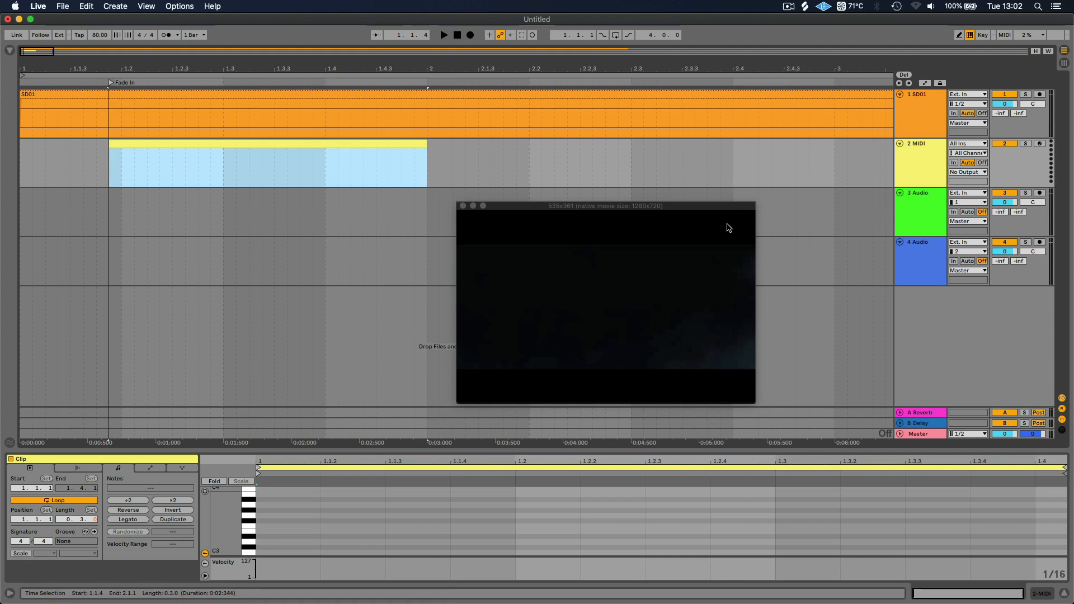
Load the Analog instrument from the browser's Instruments category onto the MIDI track
{"action": "left_click", "coordinate": [11, 51]}
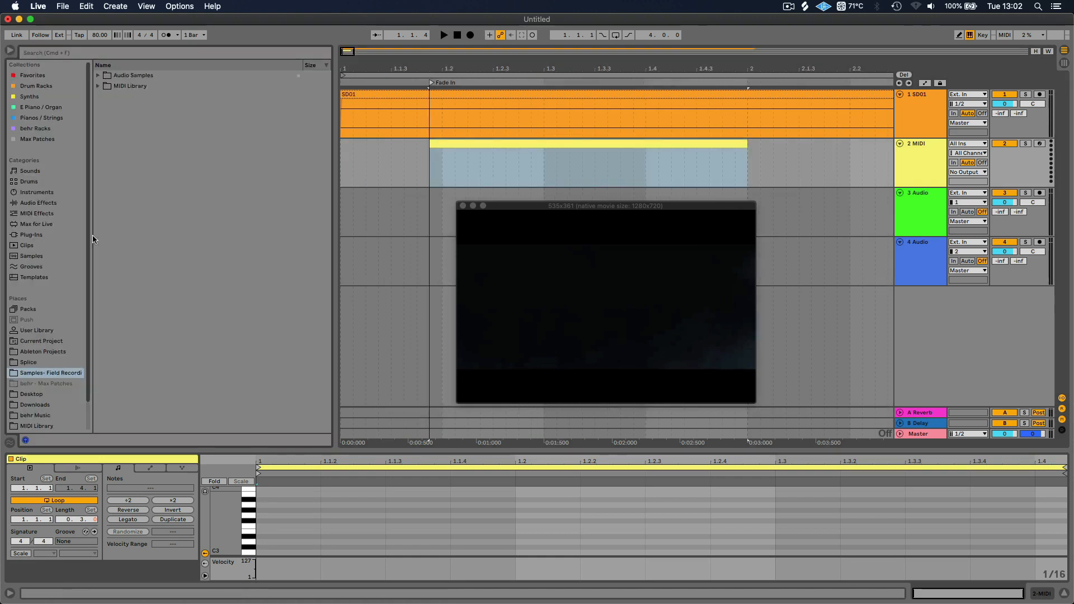
{"action": "left_click", "coordinate": [40, 194]}
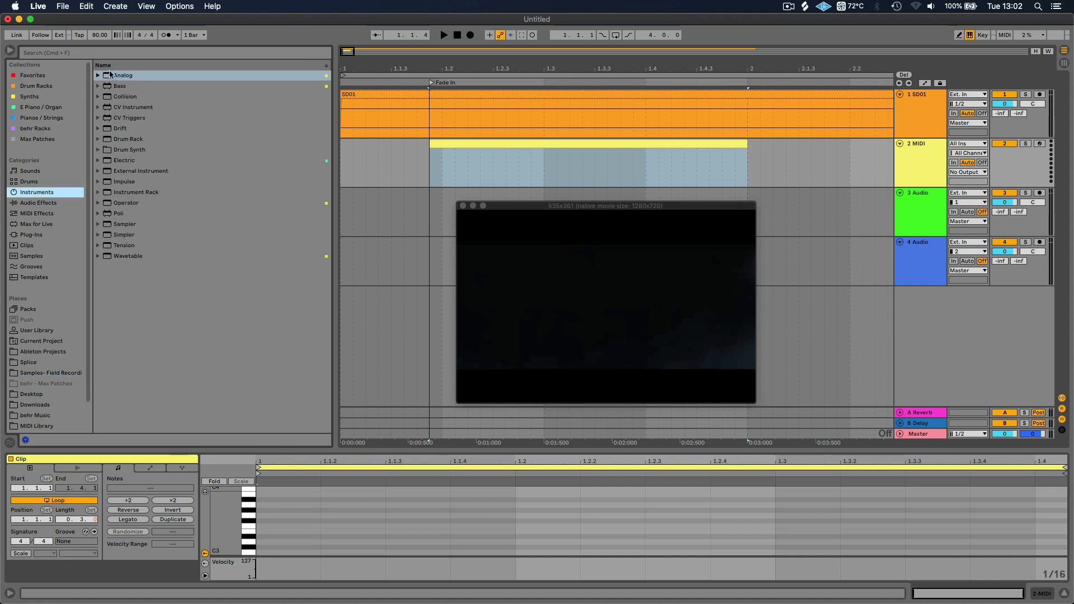
{"action": "left_click_drag", "start_coordinate": [111, 78], "coordinate": [425, 164]}
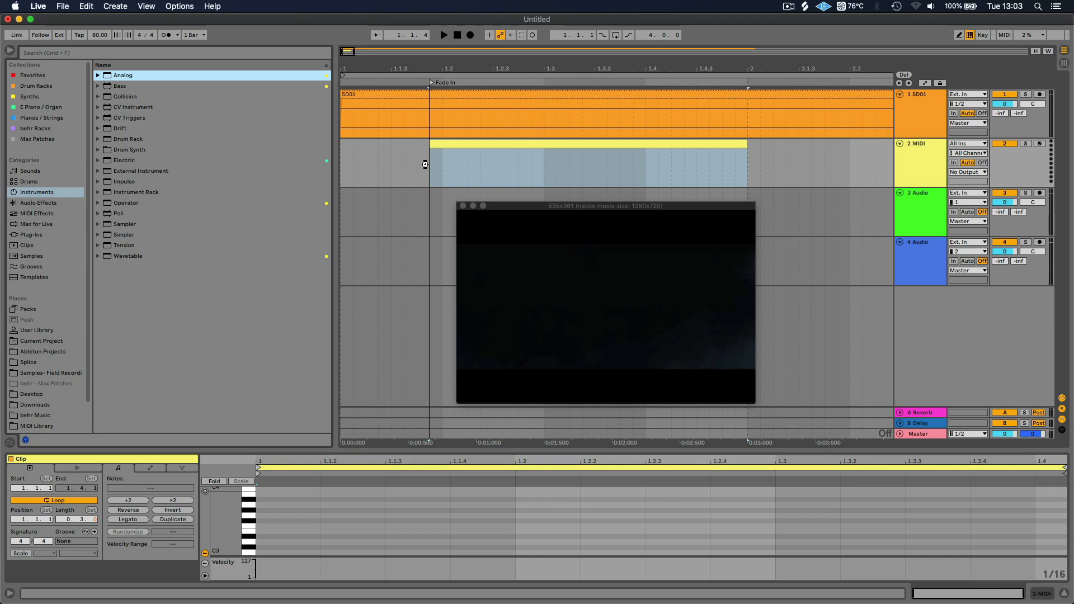
{"action": "left_click_drag", "start_coordinate": [425, 164], "coordinate": [425, 163]}
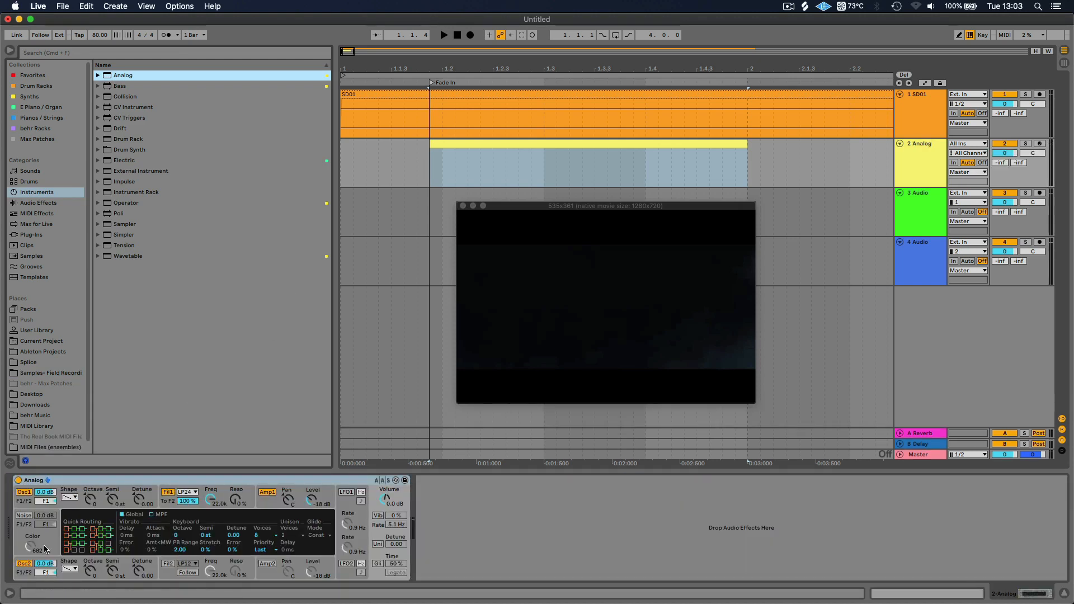
Switch off Osc1 and Osc2 in Analog and enable its Noise generator
{"action": "left_click", "coordinate": [23, 493]}
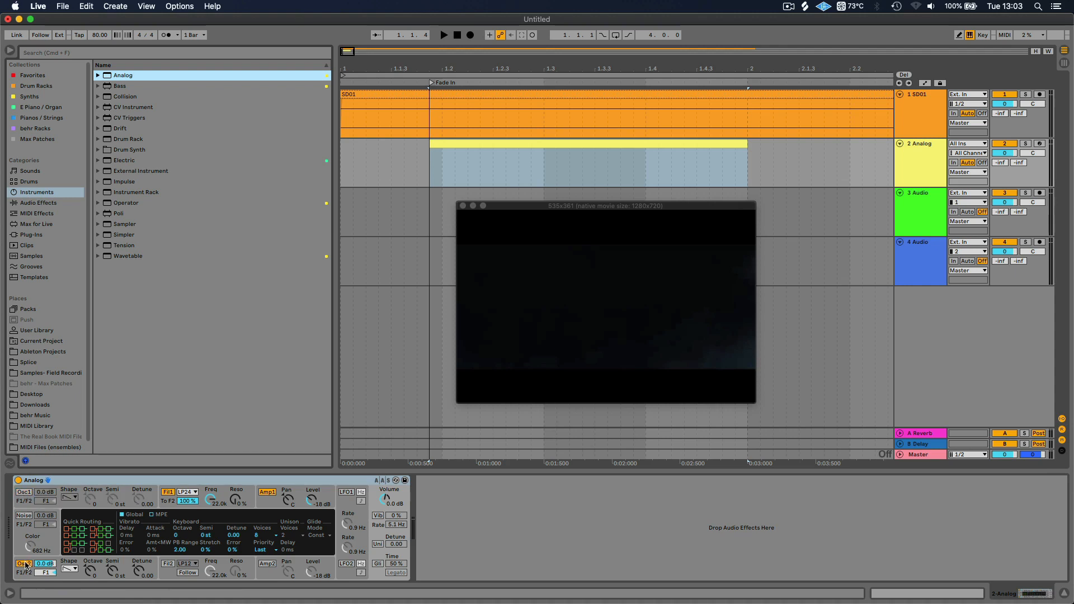
{"action": "left_click", "coordinate": [24, 564]}
{"action": "left_click", "coordinate": [23, 516]}
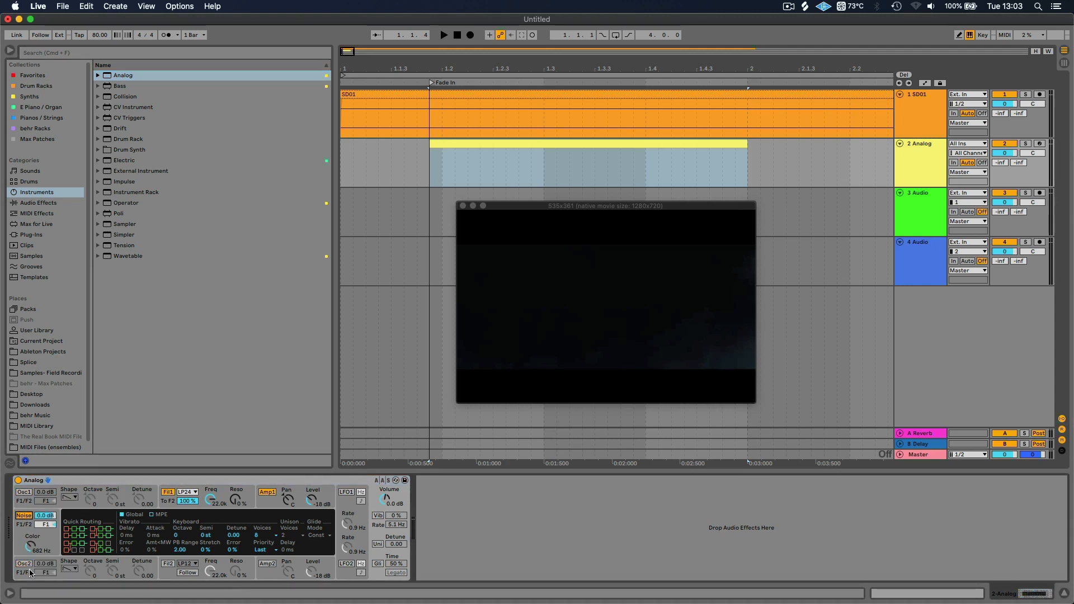
Lower the Analog track's volume to -18.2 dB and draw a G3 note from 1.1.1 to 1.4.1 in the MIDI clip
{"action": "double_click", "coordinate": [473, 145]}
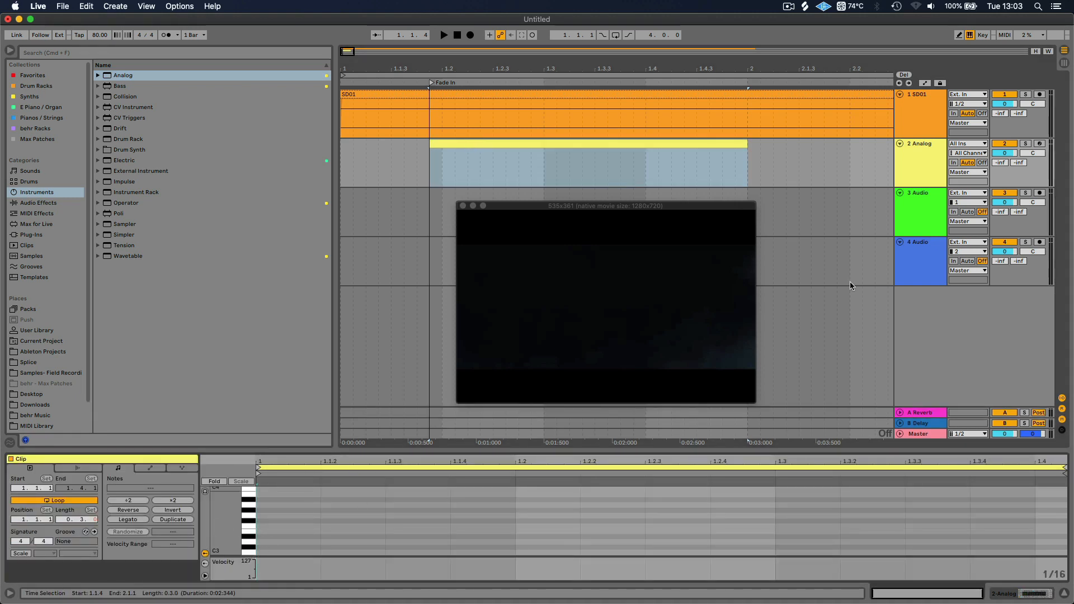
{"action": "left_click_drag", "start_coordinate": [1007, 152], "coordinate": [1007, 173]}
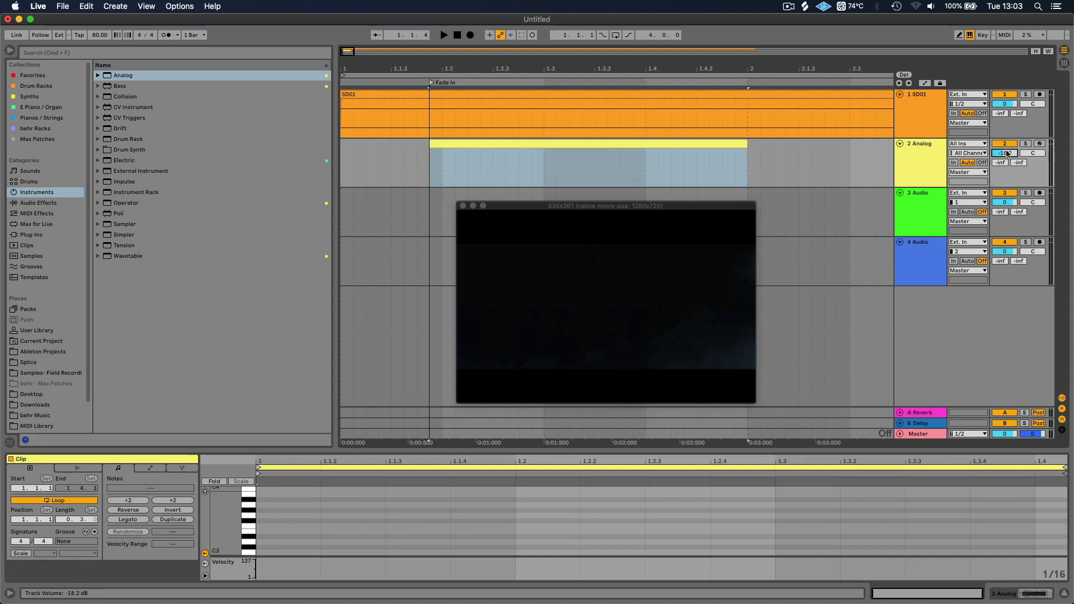
{"action": "double_click", "coordinate": [267, 514]}
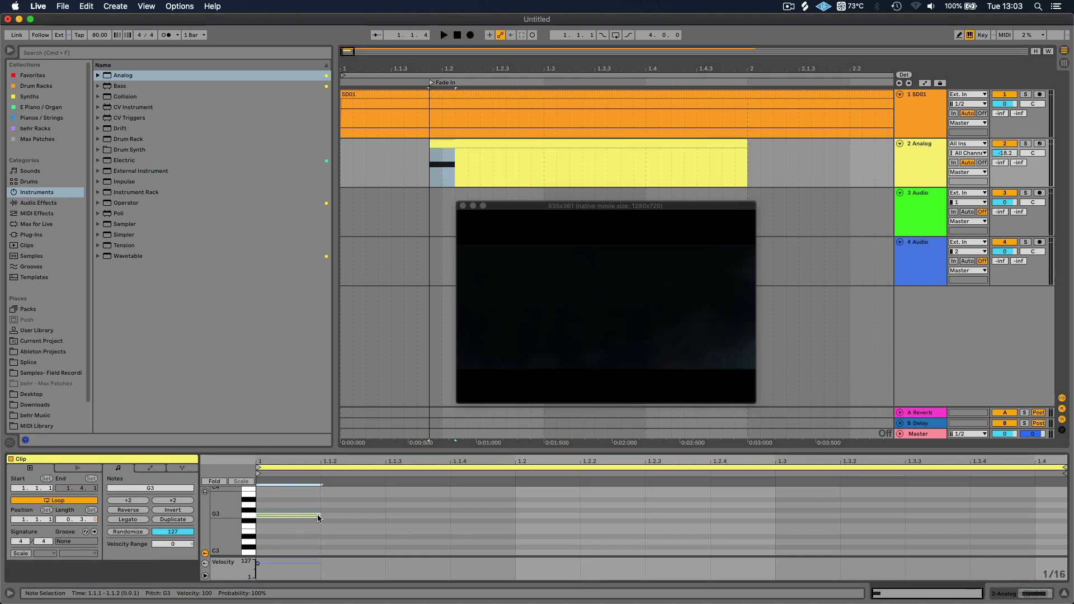
{"action": "left_click_drag", "start_coordinate": [320, 514], "coordinate": [1010, 531]}
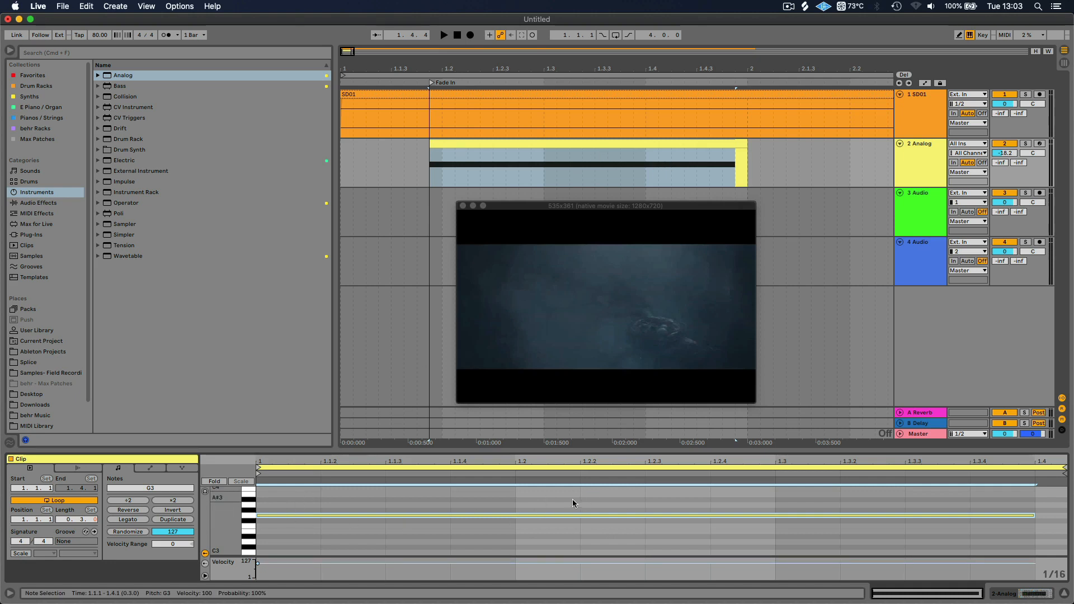
Try shortening the G3 note on the 1/16 grid so that it ends at 1.3.3
{"action": "left_click_drag", "start_coordinate": [736, 500], "coordinate": [460, 496]}
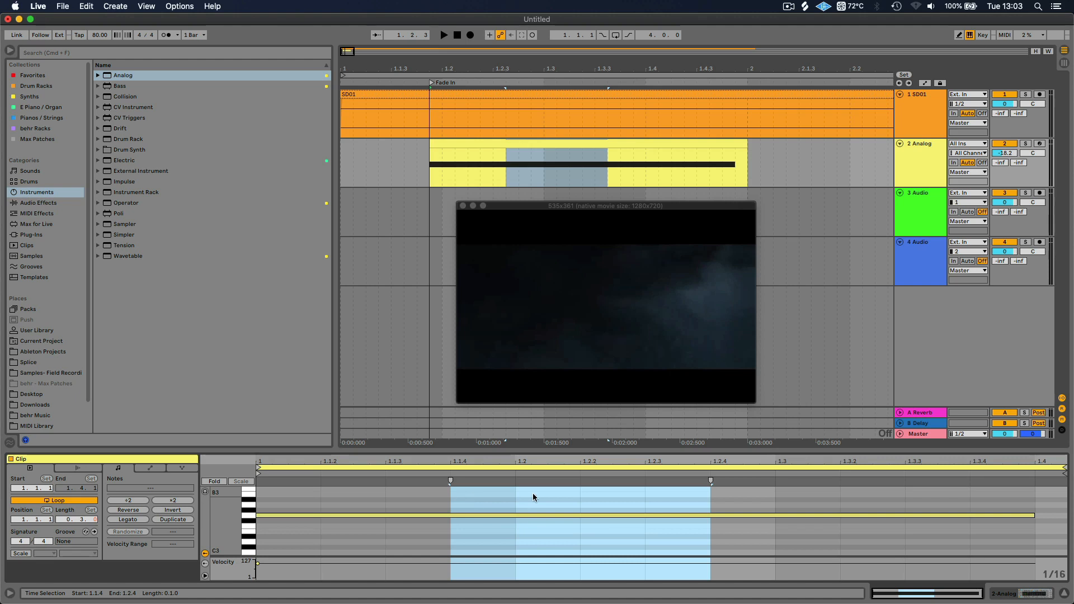
{"action": "left_click", "coordinate": [582, 495]}
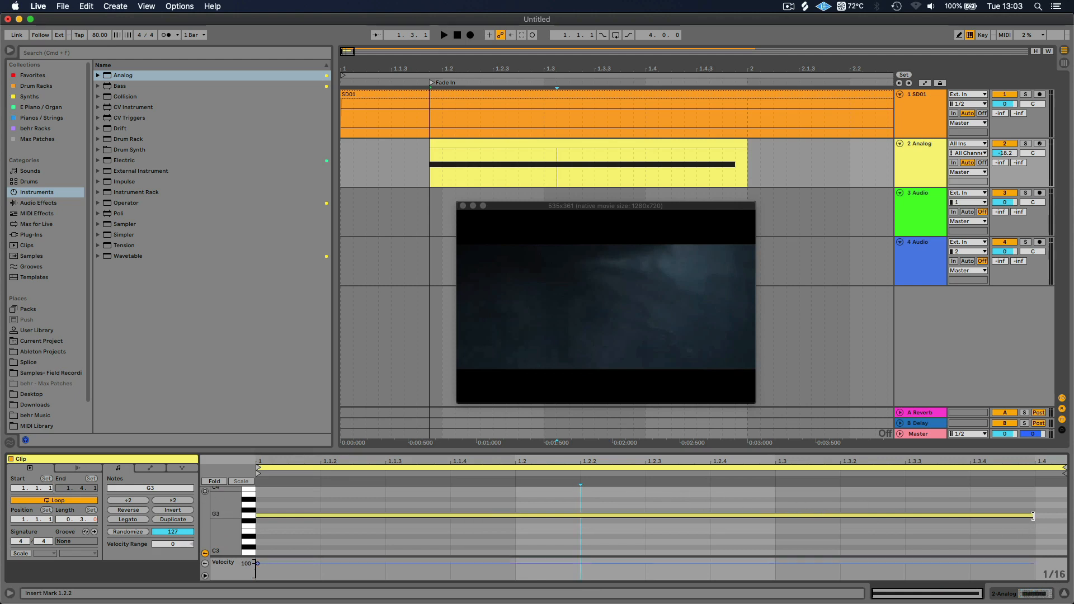
{"action": "left_click_drag", "start_coordinate": [1035, 515], "coordinate": [905, 515]}
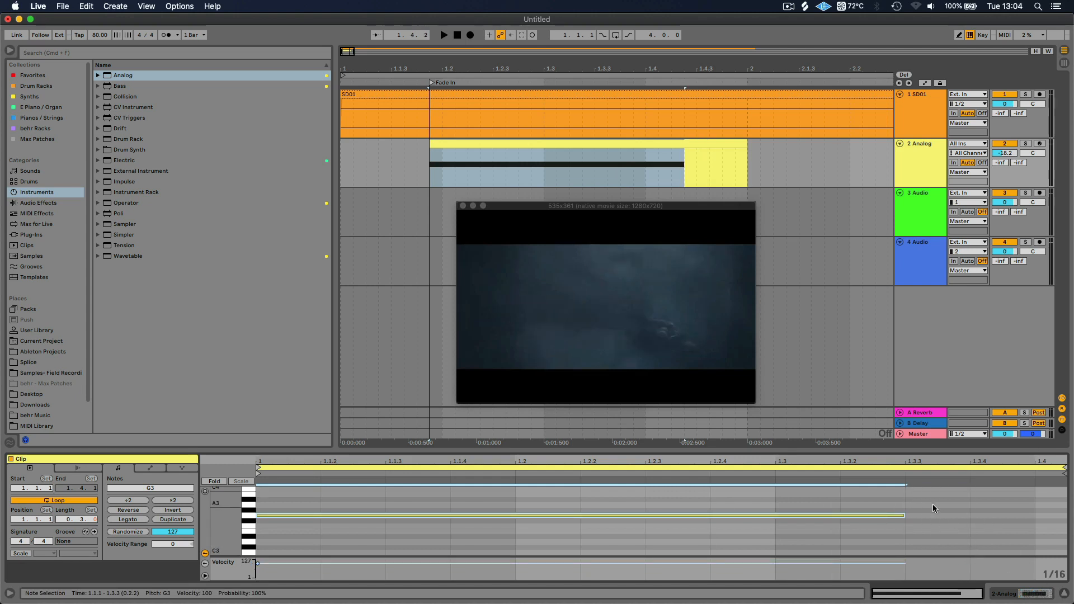
Turn the MIDI editor's grid off and extend the G3 note to the very end of the clip
{"action": "right_click", "coordinate": [915, 502]}
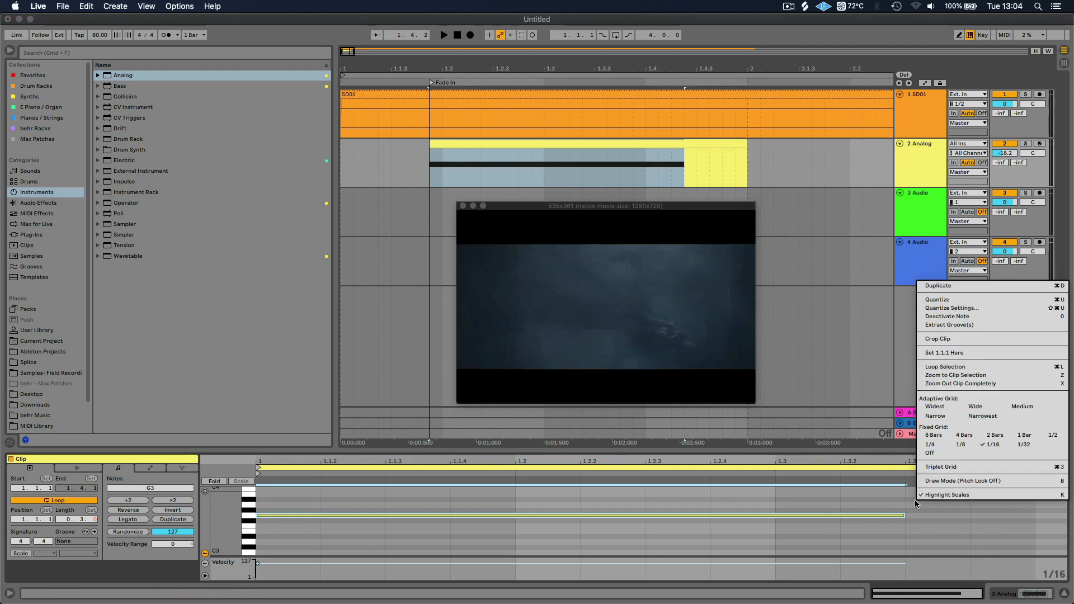
{"action": "left_click", "coordinate": [931, 453]}
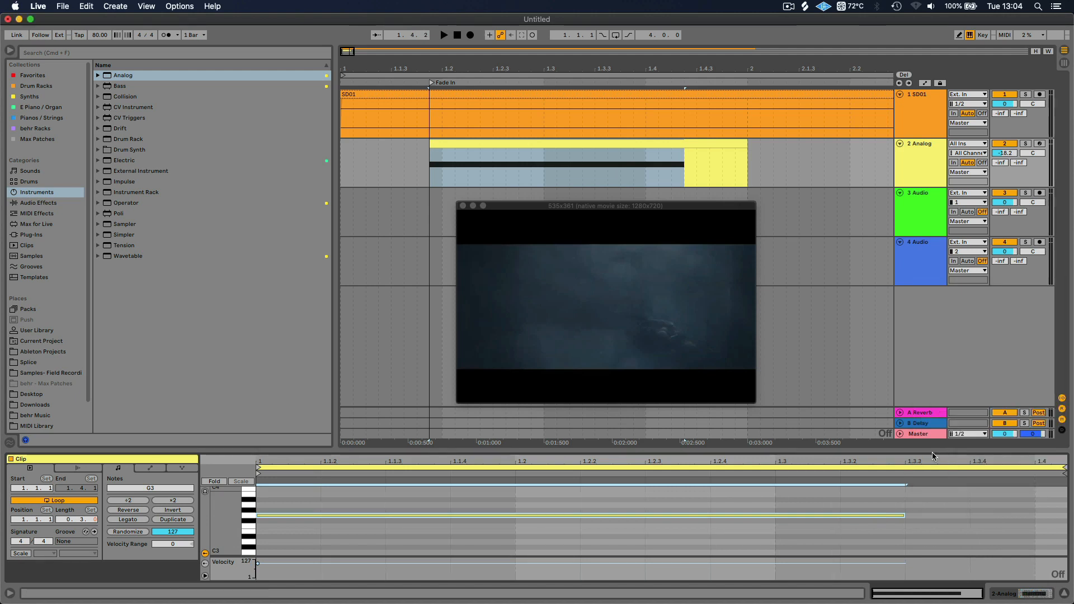
{"action": "left_click", "coordinate": [962, 508]}
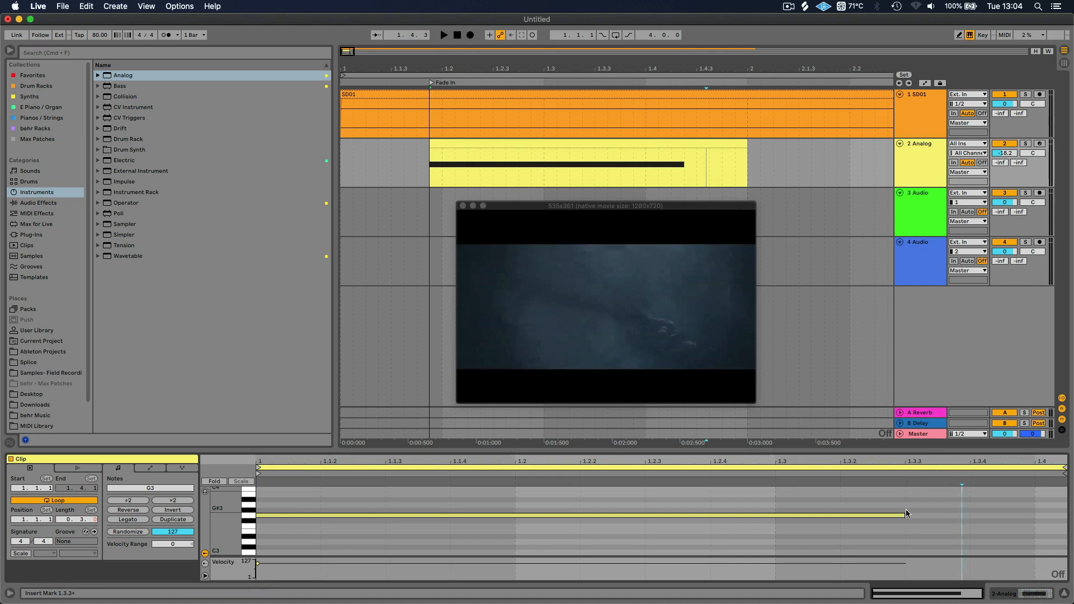
{"action": "left_click_drag", "start_coordinate": [905, 515], "coordinate": [1064, 518]}
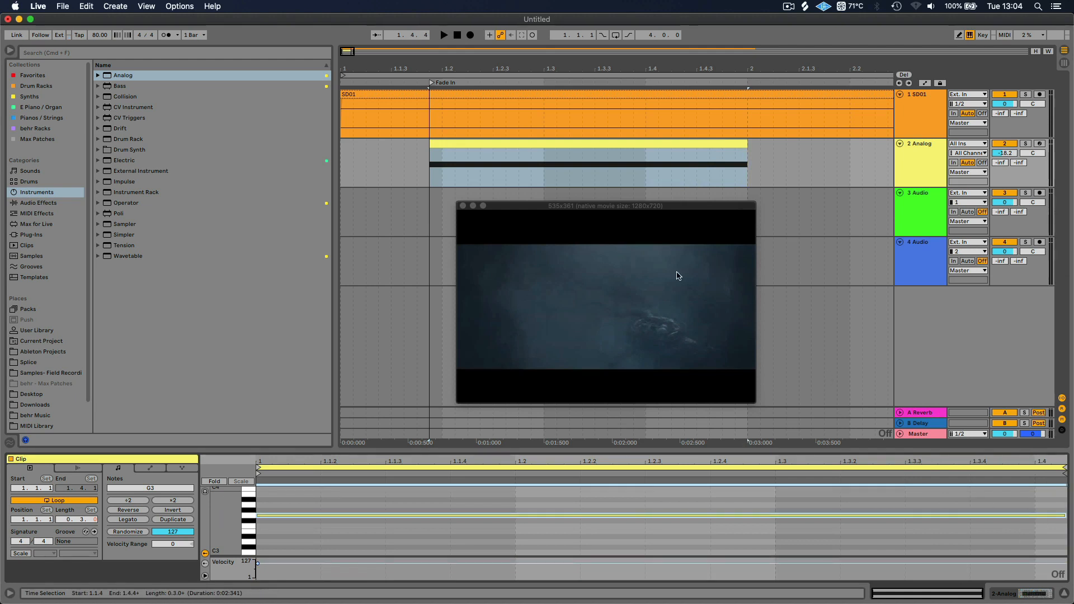
Set the Analog track's volume to -21.6 dB and raise the noise generator's Color to 22.0 kHz
{"action": "left_click_drag", "start_coordinate": [1006, 154], "coordinate": [1006, 162]}
{"action": "double_click", "coordinate": [928, 146]}
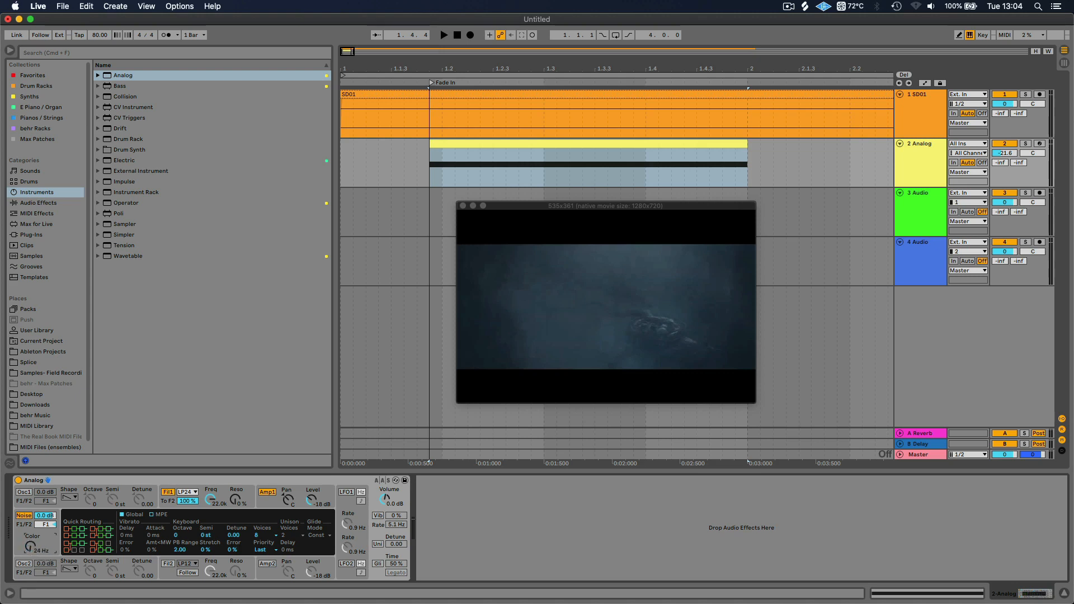
{"action": "left_click_drag", "start_coordinate": [30, 547], "coordinate": [30, 499]}
Try sweeping the Filter 1 frequency in Analog and bring up the Amp1 envelope settings
{"action": "left_click", "coordinate": [211, 500]}
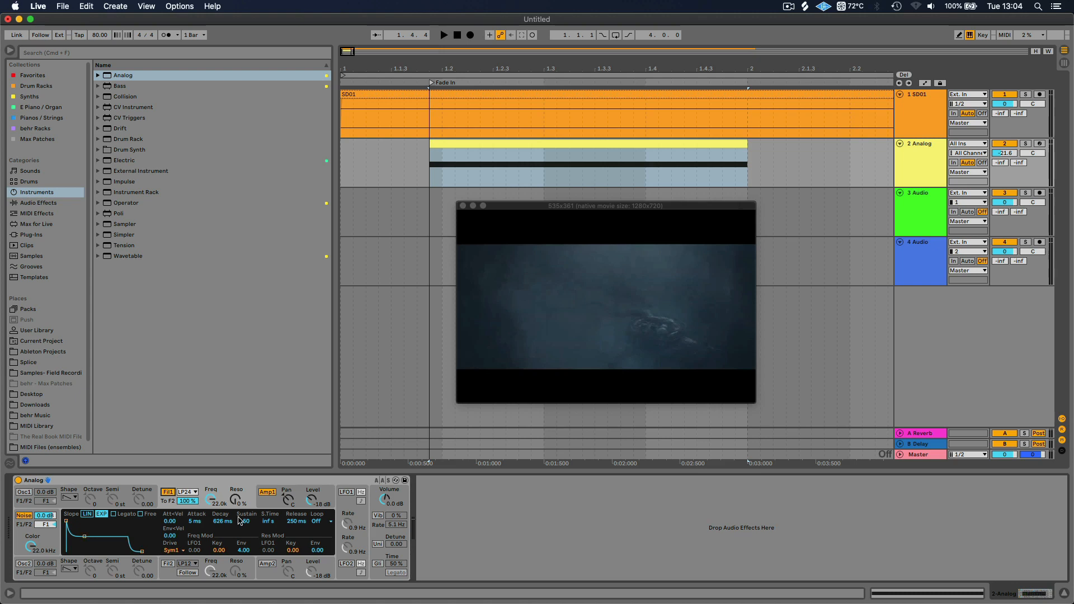
{"action": "left_click_drag", "start_coordinate": [211, 500], "coordinate": [211, 580]}
{"action": "left_click", "coordinate": [269, 504]}
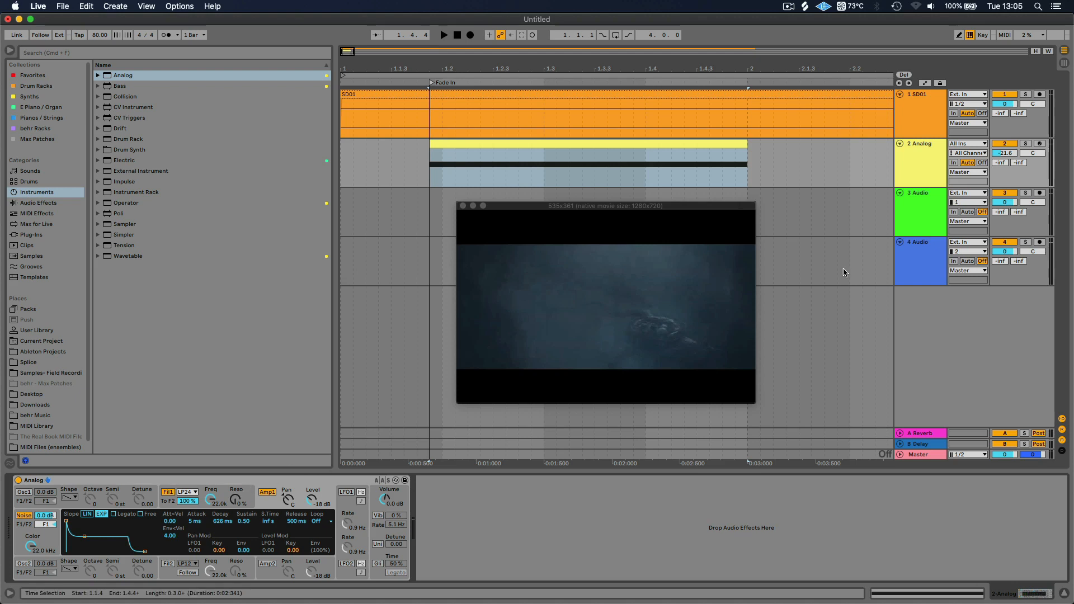
Play the noise from just before the MIDI clip and set the Analog track's volume to -18.8 dB
{"action": "left_click_drag", "start_coordinate": [1002, 153], "coordinate": [1002, 159]}
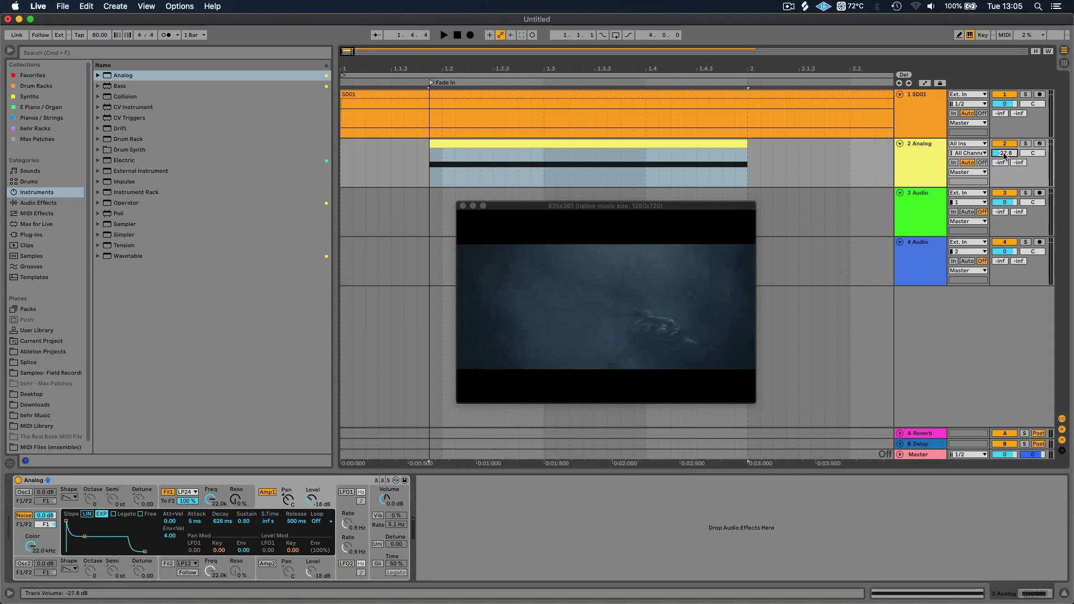
{"action": "left_click", "coordinate": [420, 151]}
{"action": "key", "text": "space"}
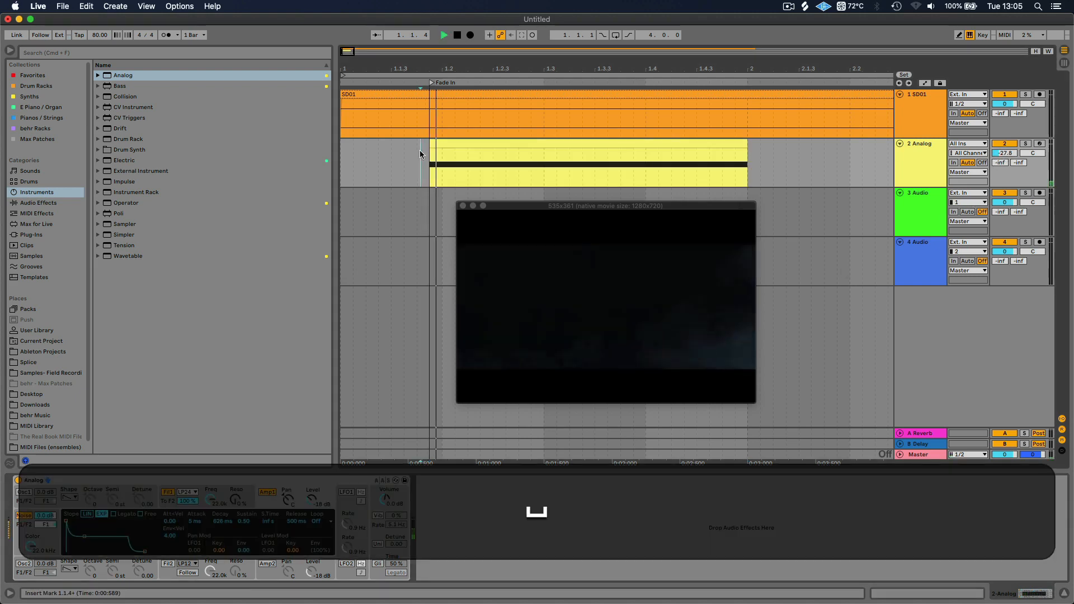
{"action": "key", "text": "space"}
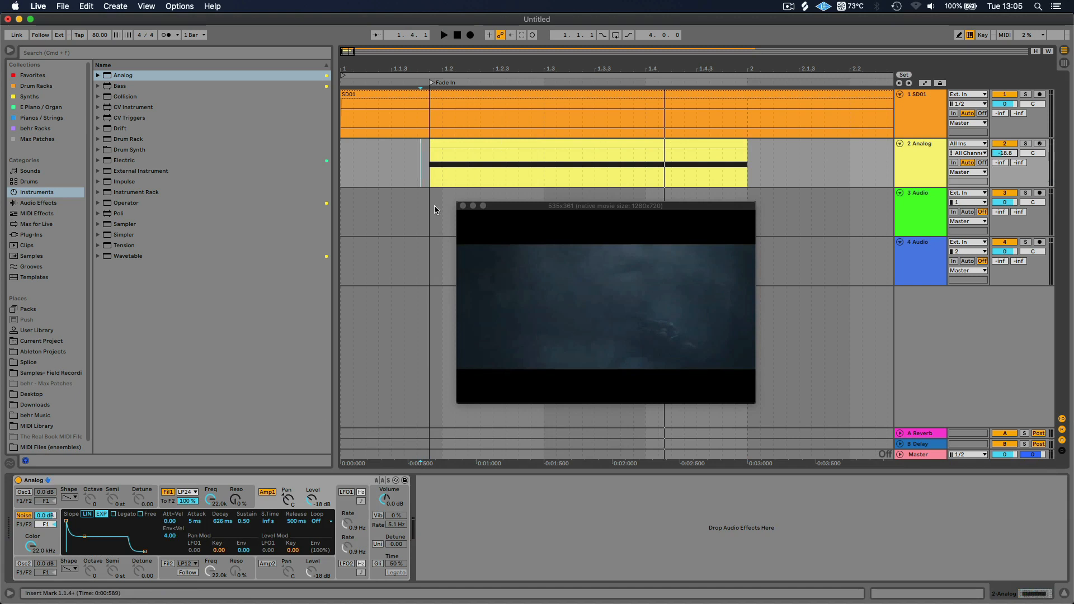
Lengthen the Amp1 envelope's attack to 6.29 s, auditioning the fade from just before the clip
{"action": "left_click", "coordinate": [422, 158]}
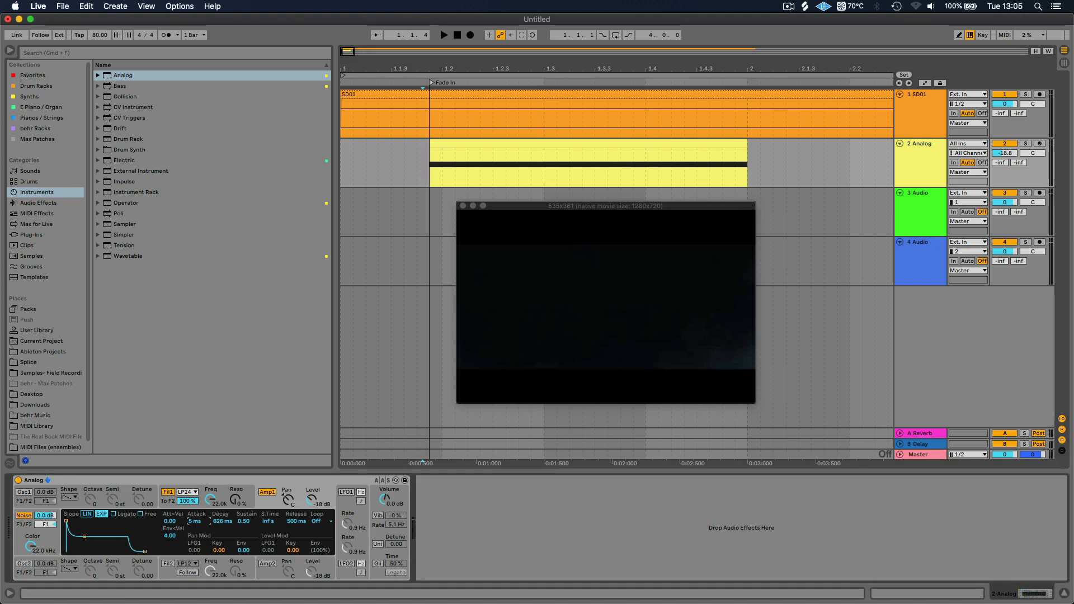
{"action": "left_click_drag", "start_coordinate": [66, 521], "coordinate": [79, 520]}
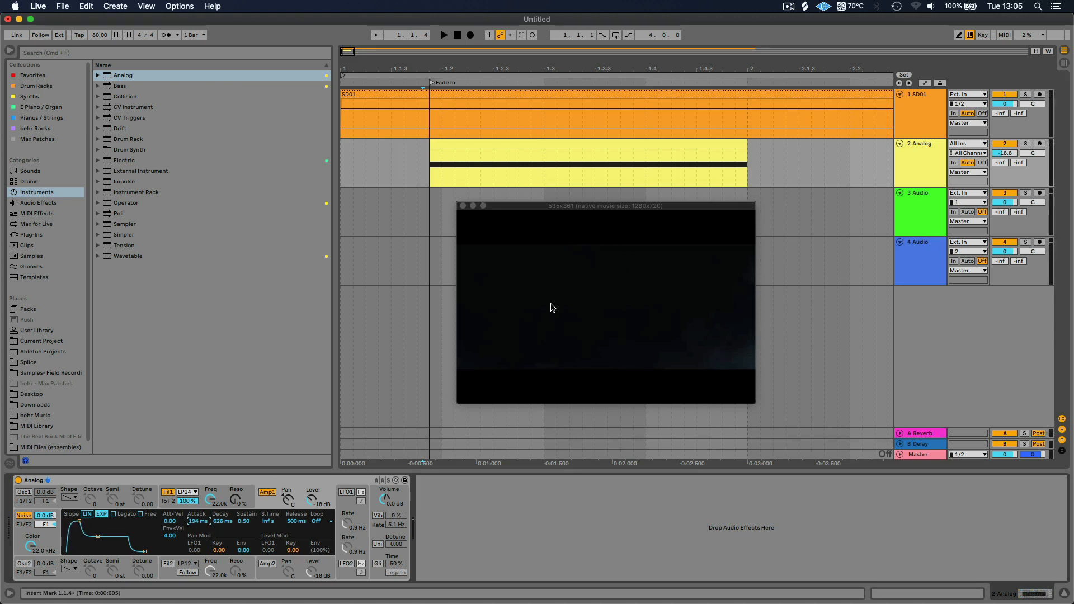
{"action": "key", "text": "space"}
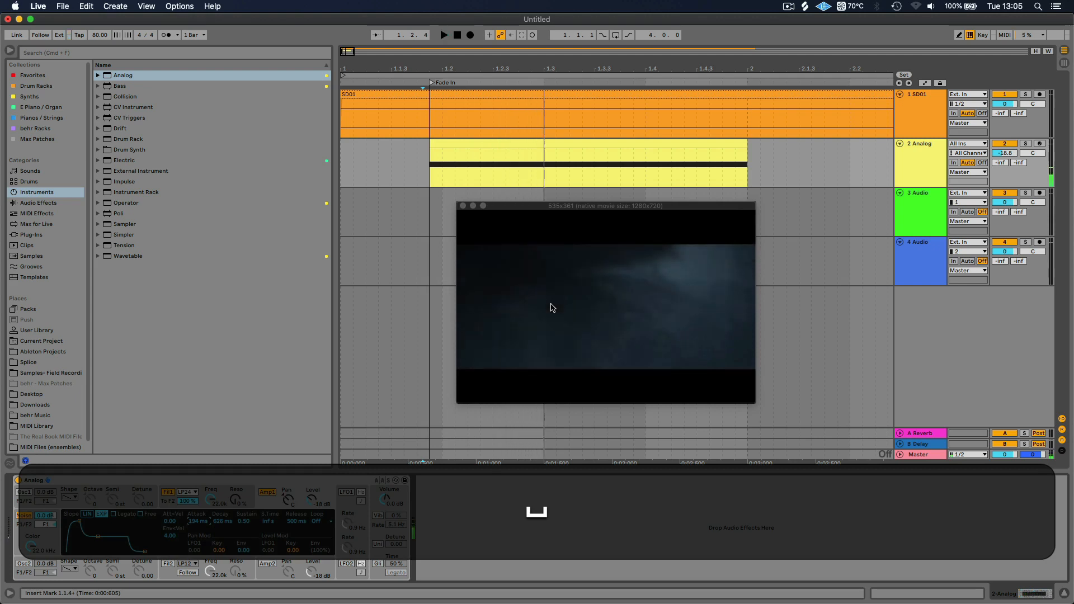
{"action": "mouse_move", "coordinate": [197, 522]}
{"action": "left_mouse_down"}
{"action": "mouse_move", "coordinate": [197, 512]}
{"action": "mouse_move", "coordinate": [199, 525]}
{"action": "left_mouse_up"}
{"action": "key", "text": "space"}
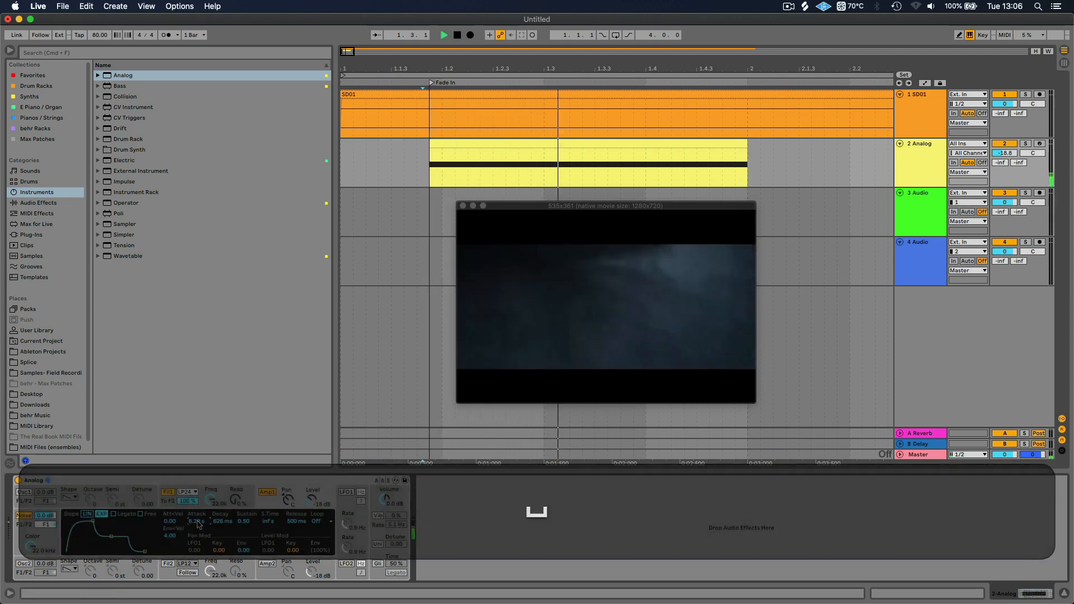
{"action": "key", "text": "space"}
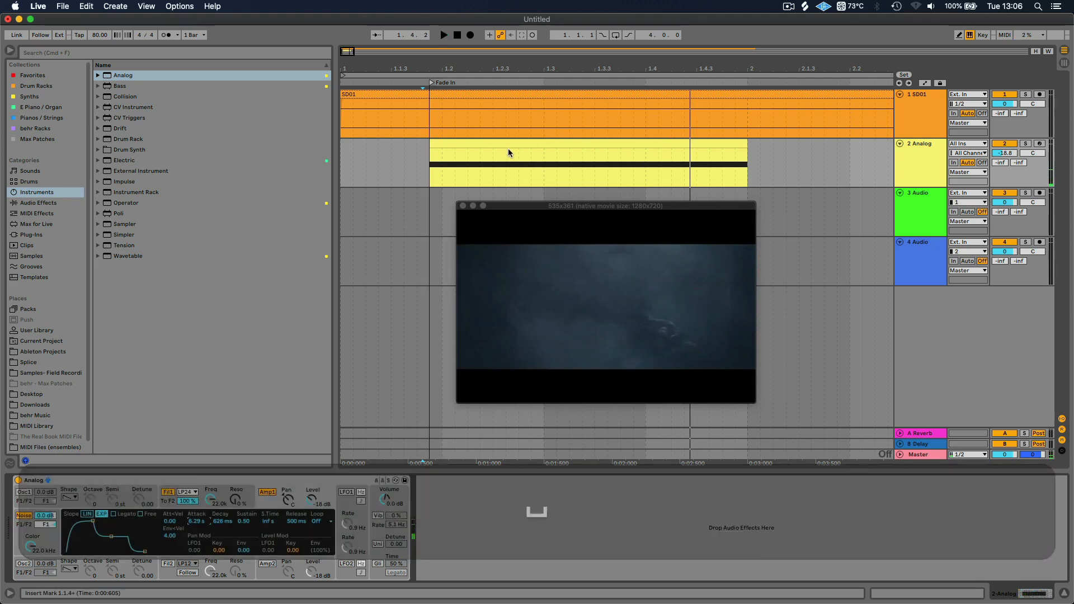
Shorten the G3 note in stages to end shortly before 1.2.4 in the clip, playing it back between trims
{"action": "left_click", "coordinate": [517, 143]}
{"action": "double_click", "coordinate": [517, 143]}
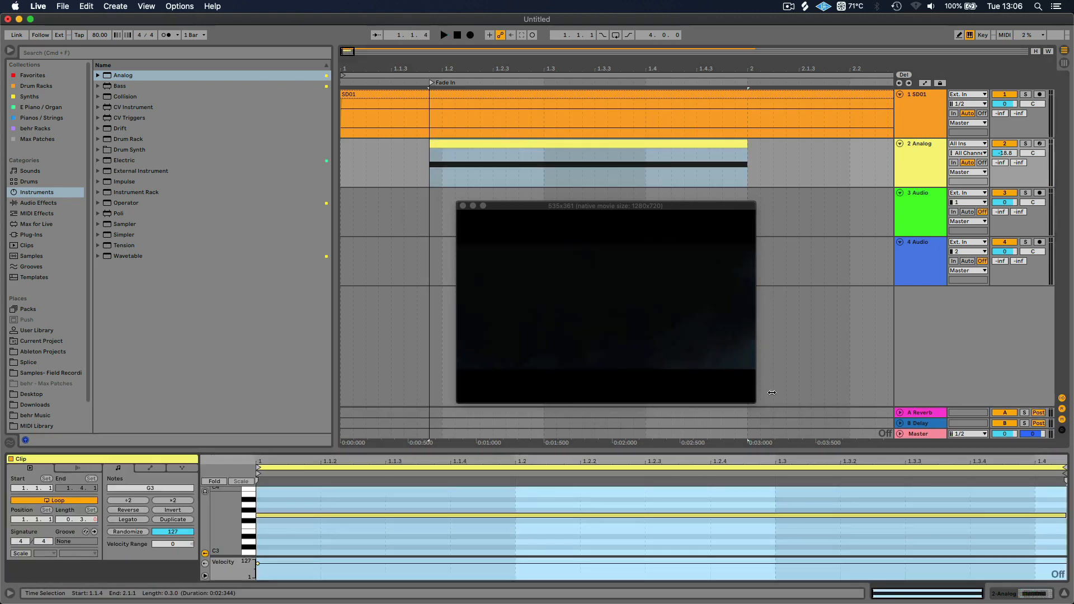
{"action": "left_click", "coordinate": [1022, 506]}
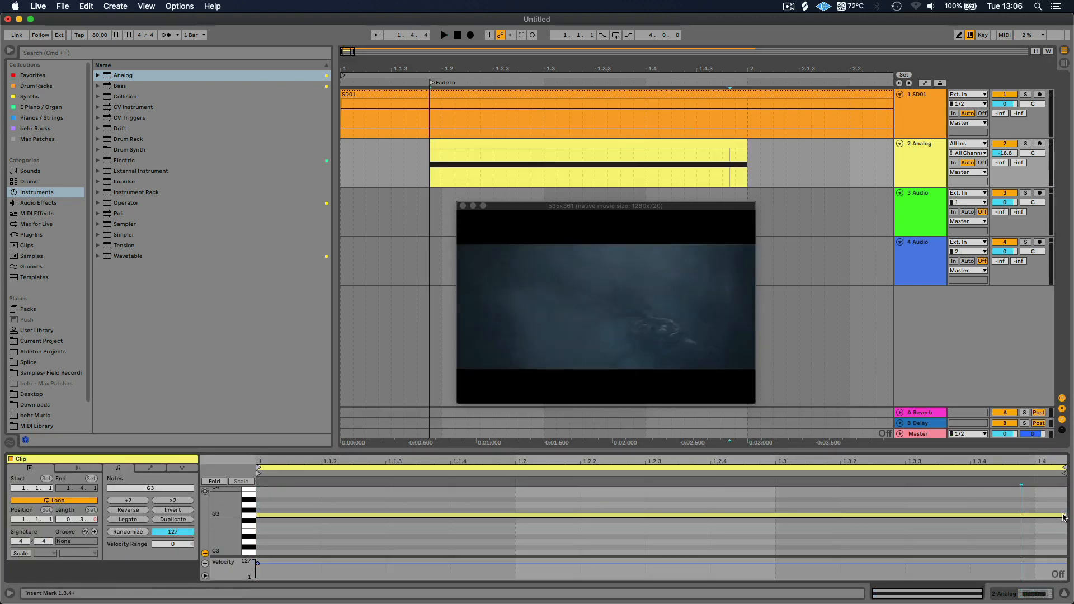
{"action": "left_click_drag", "start_coordinate": [1064, 515], "coordinate": [783, 499]}
{"action": "key", "text": "space"}
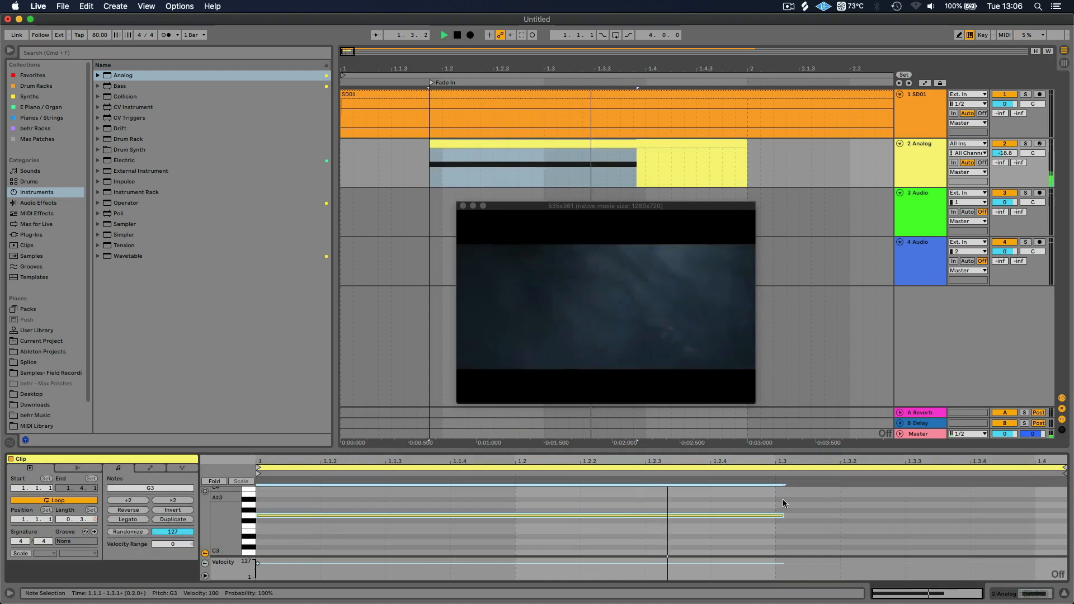
{"action": "key", "text": "space"}
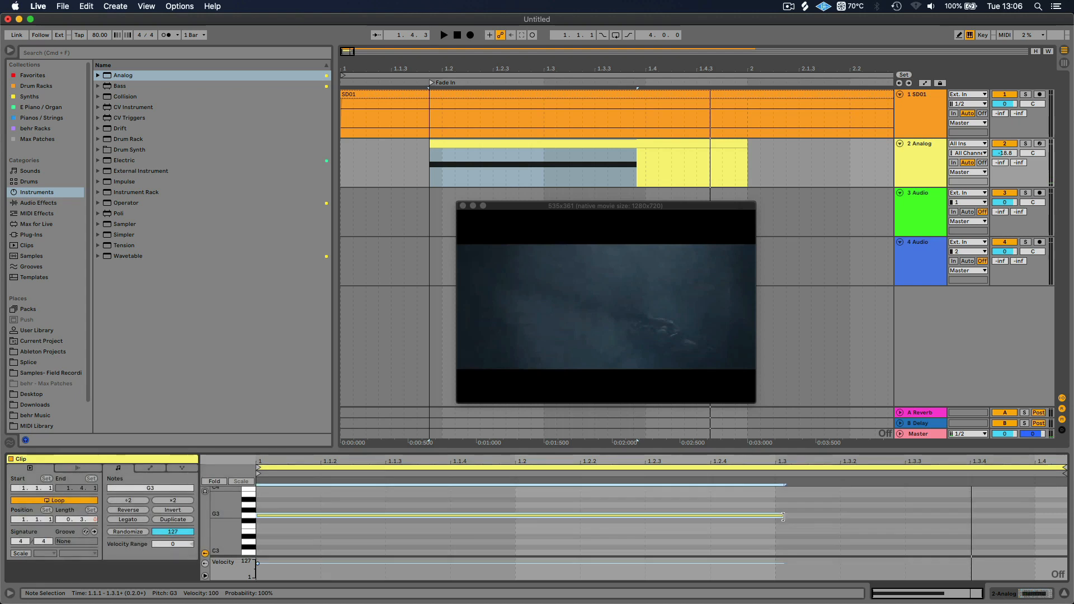
{"action": "left_click_drag", "start_coordinate": [782, 517], "coordinate": [699, 516]}
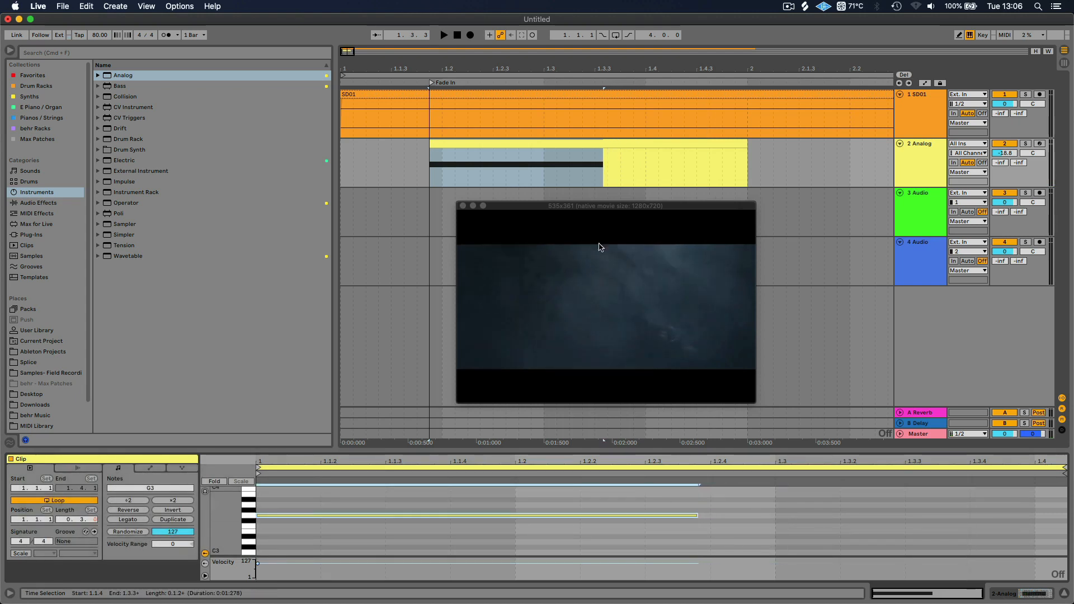
Set the Amp1 envelope's release to 3.06 s, decay to 351 ms and sustain to 1.00, auditioning the sound
{"action": "left_click", "coordinate": [944, 174]}
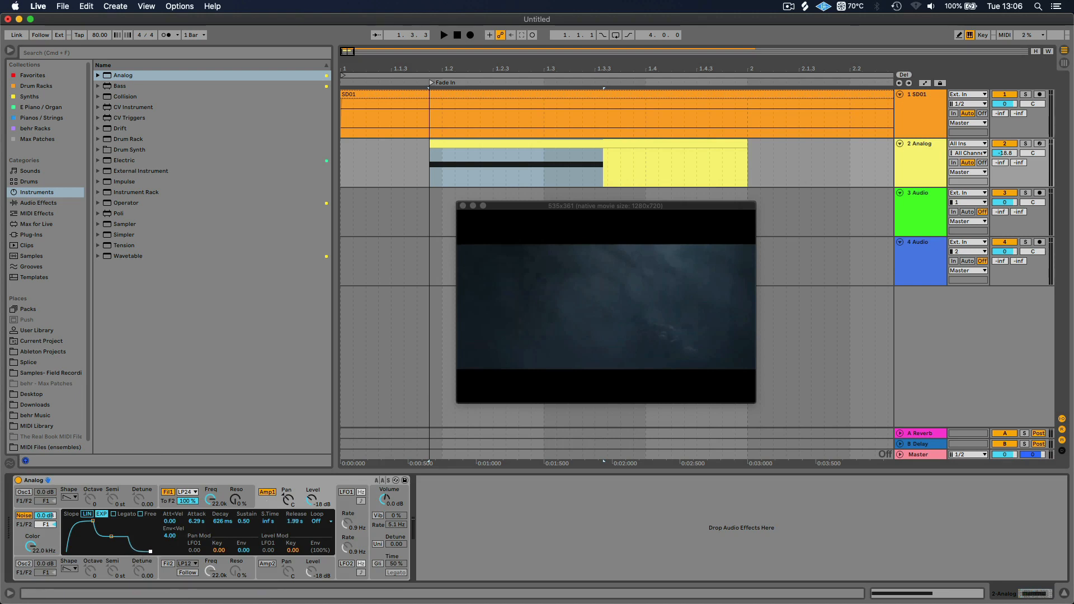
{"action": "key", "text": "space"}
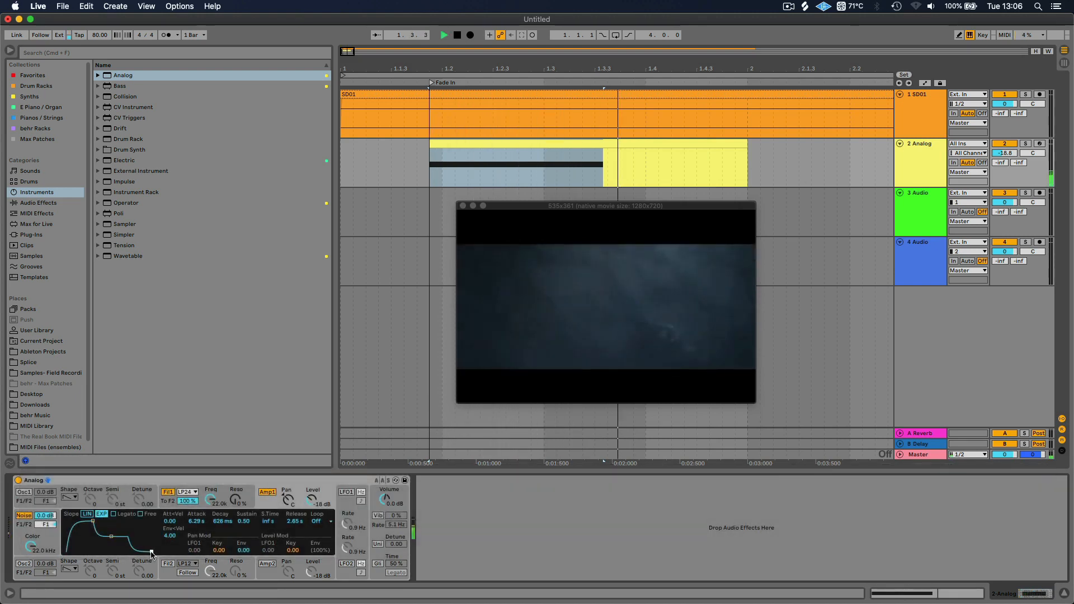
{"action": "key", "text": "space"}
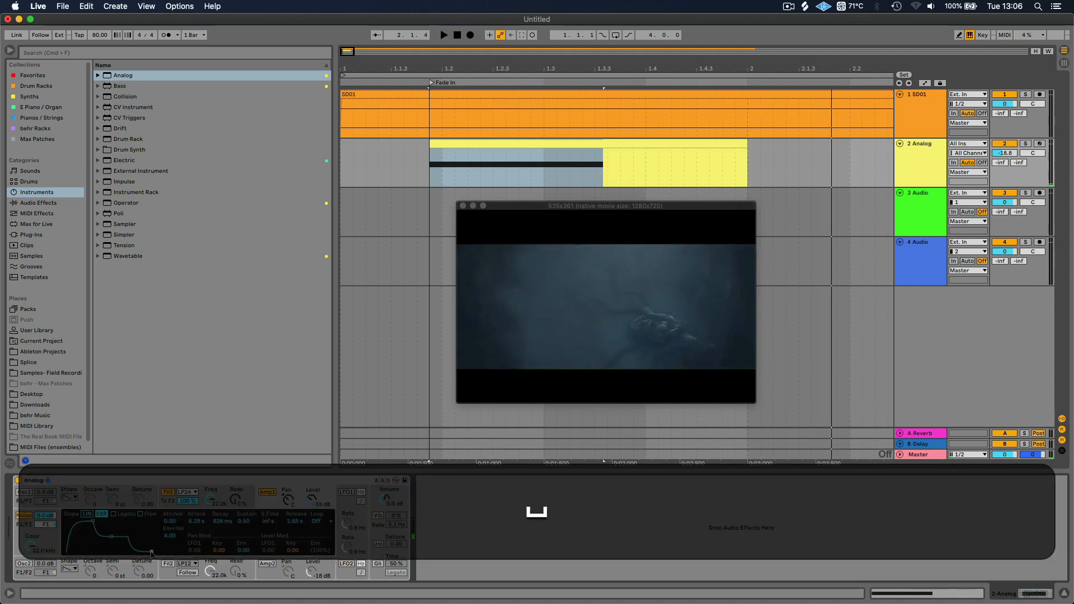
{"action": "left_click_drag", "start_coordinate": [151, 551], "coordinate": [110, 521]}
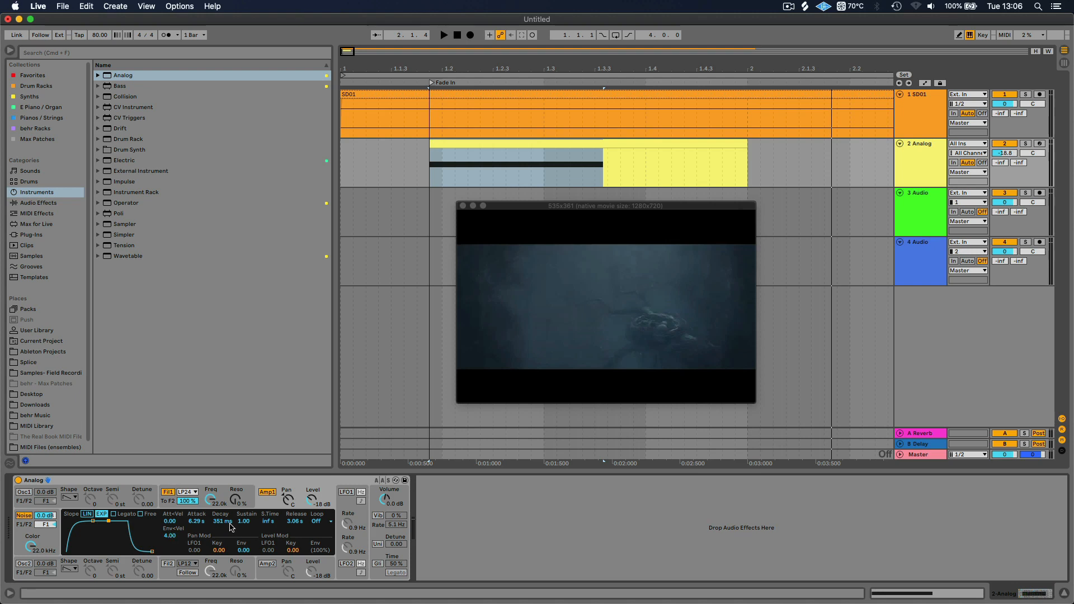
{"action": "key", "text": "space"}
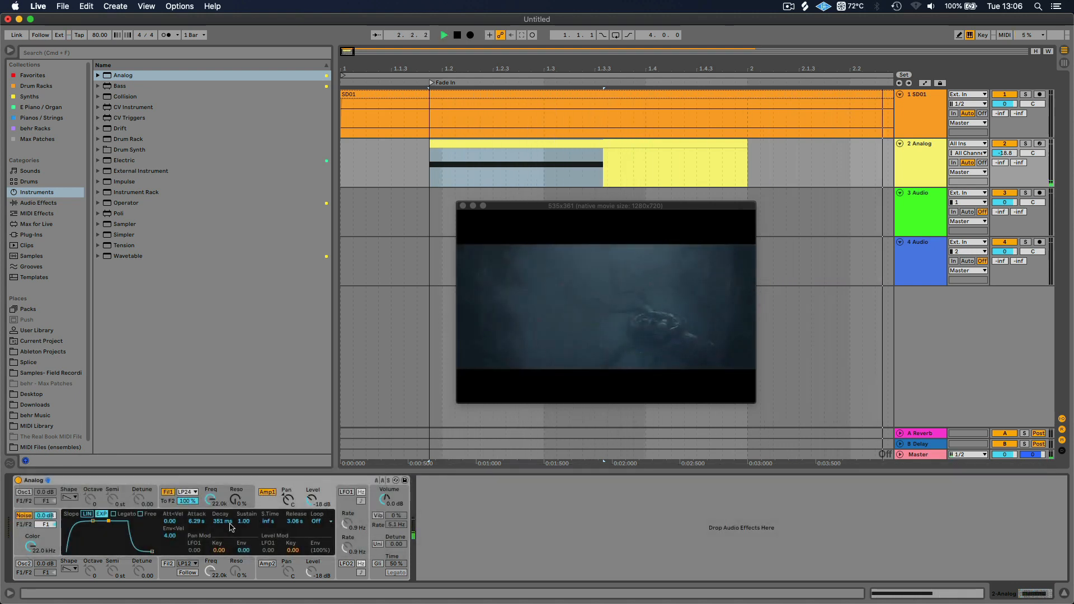
{"action": "key", "text": "space"}
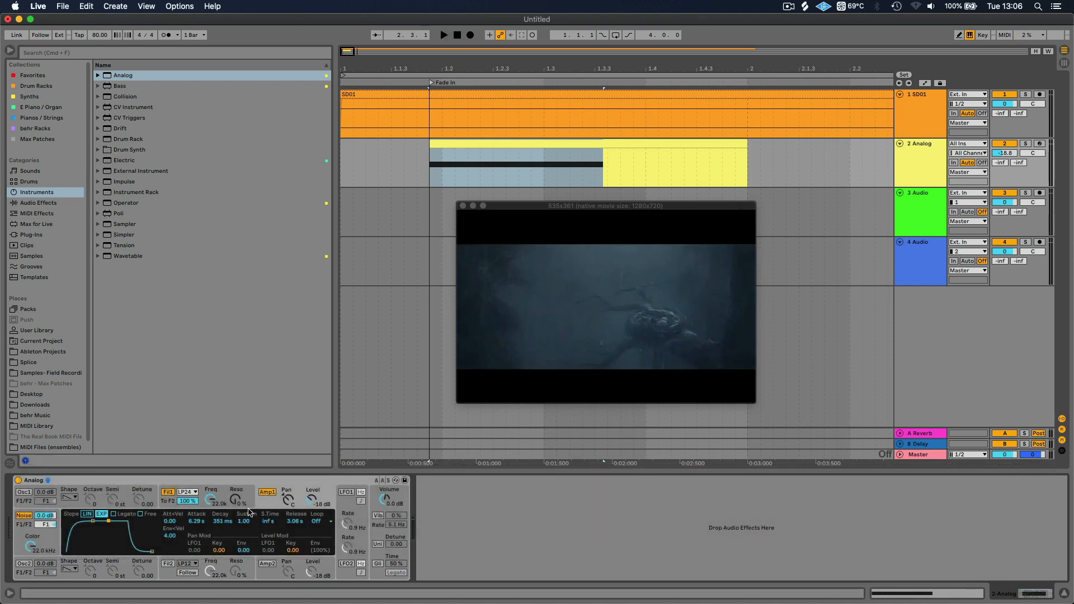
Show the automation of Analog's Fil1 frequency on the Analog track
{"action": "left_click", "coordinate": [166, 504]}
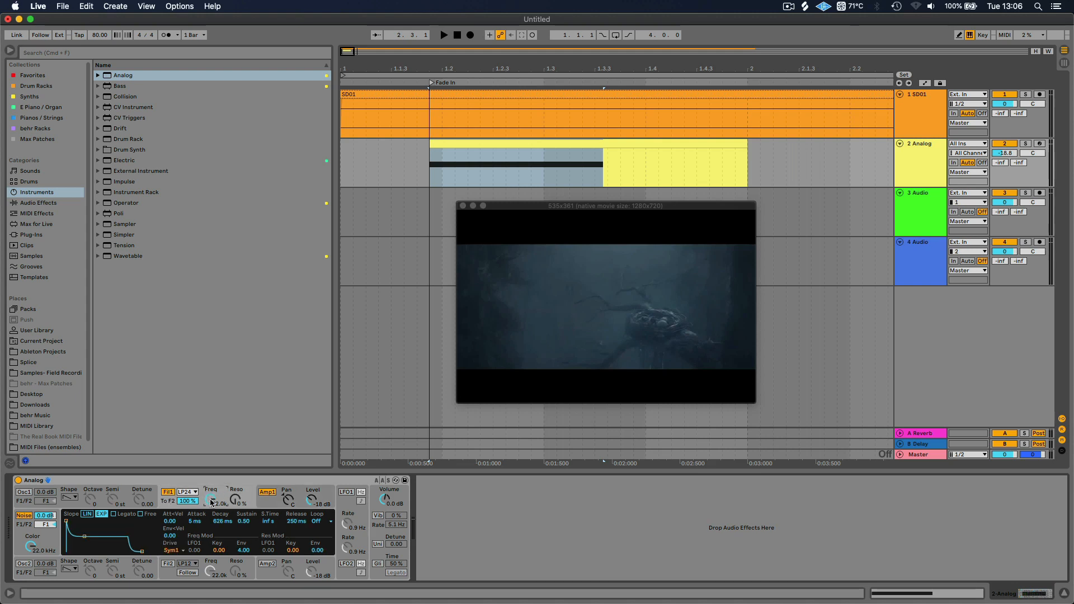
{"action": "left_click_drag", "start_coordinate": [211, 499], "coordinate": [211, 520]}
{"action": "right_click", "coordinate": [214, 502]}
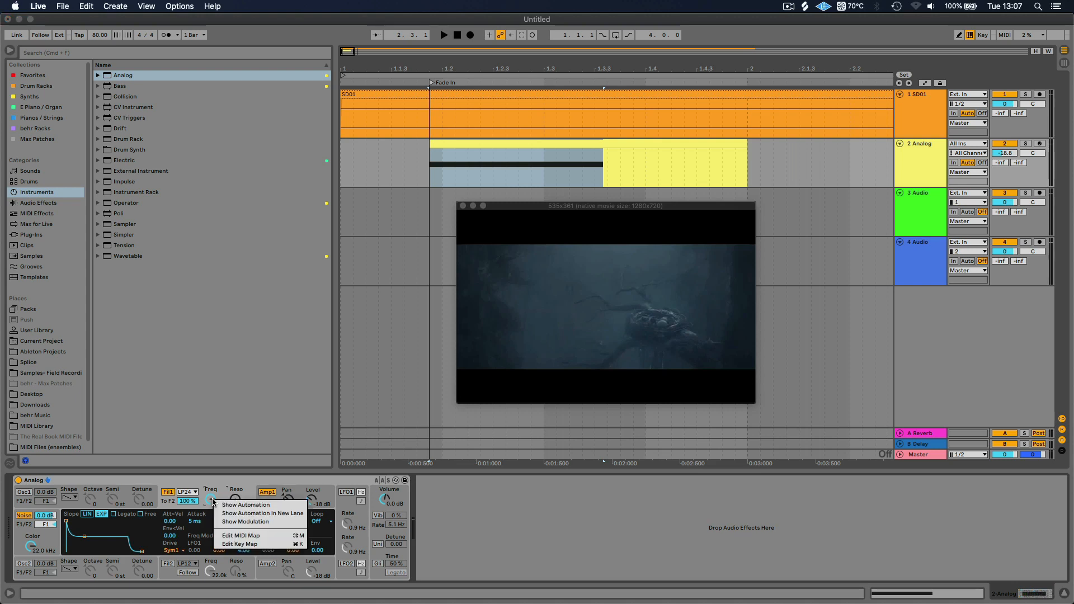
{"action": "left_click", "coordinate": [246, 506]}
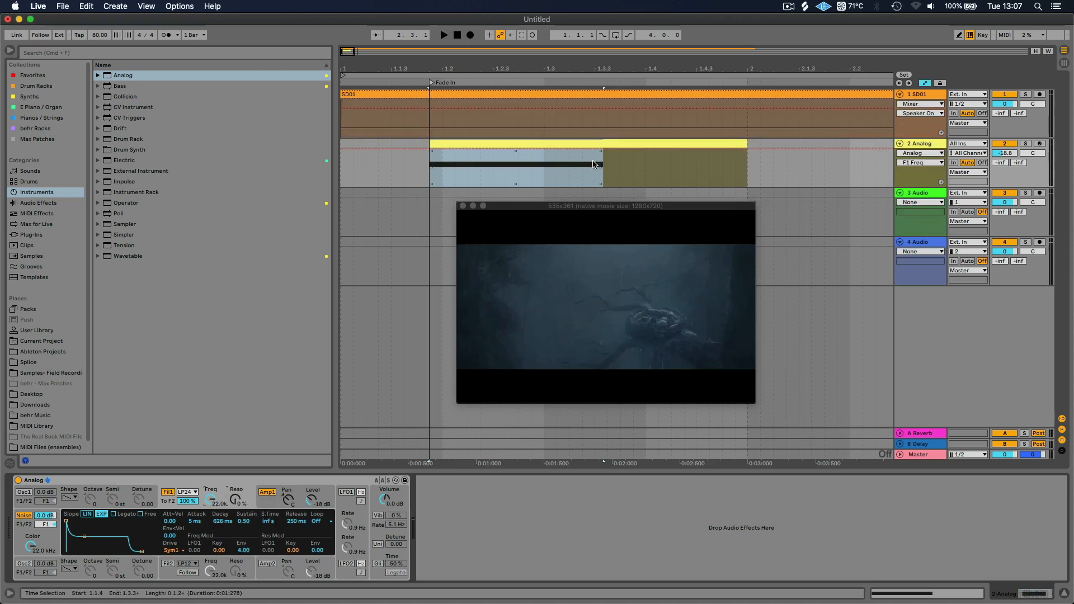
Create an F1 Freq automation ramp from 30 Hz at the clip's start to 22.0k just past the note's end, in an enlarged track, and play it
{"action": "left_click", "coordinate": [607, 150]}
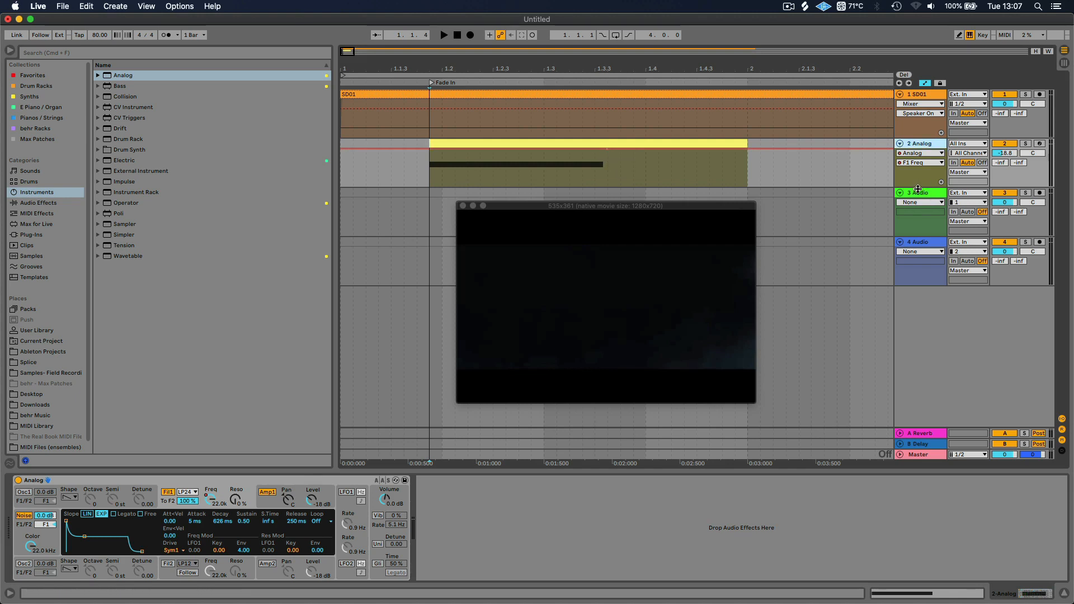
{"action": "left_click_drag", "start_coordinate": [918, 189], "coordinate": [904, 300]}
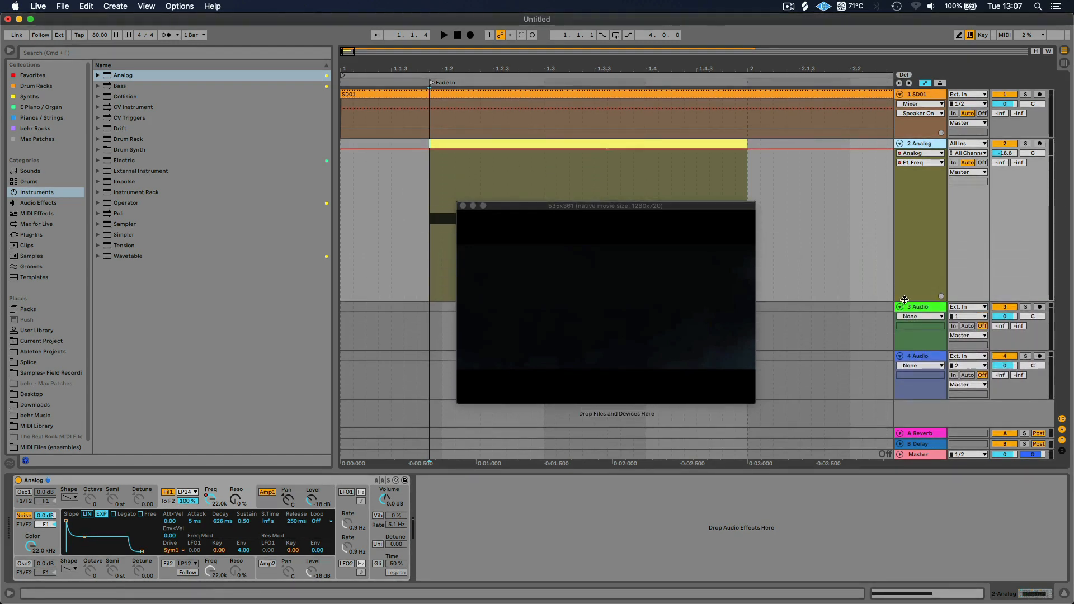
{"action": "left_click_drag", "start_coordinate": [534, 209], "coordinate": [618, 382]}
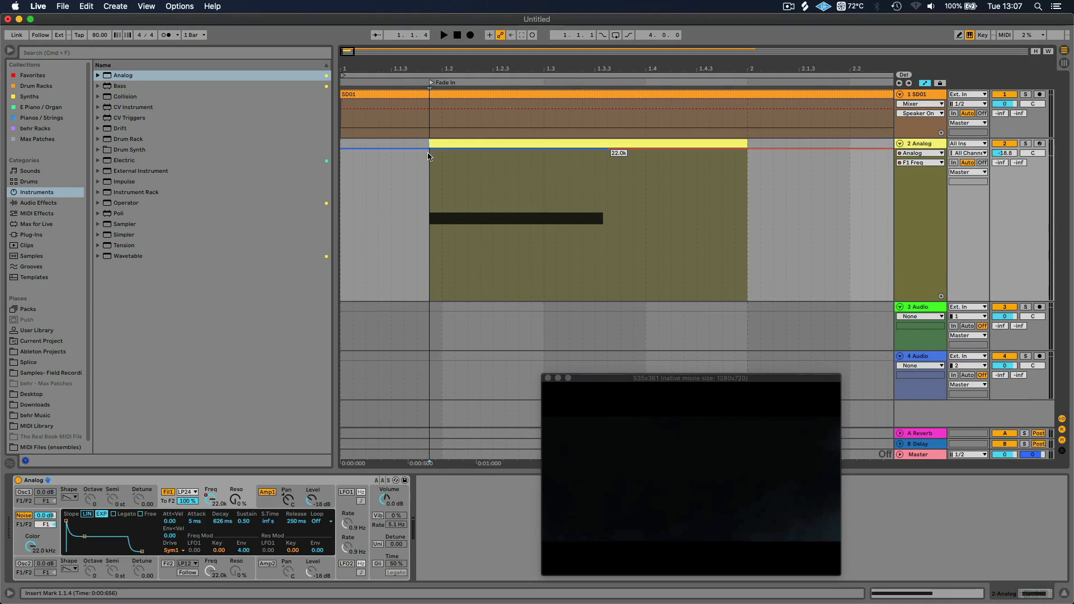
{"action": "left_click_drag", "start_coordinate": [430, 152], "coordinate": [433, 299]}
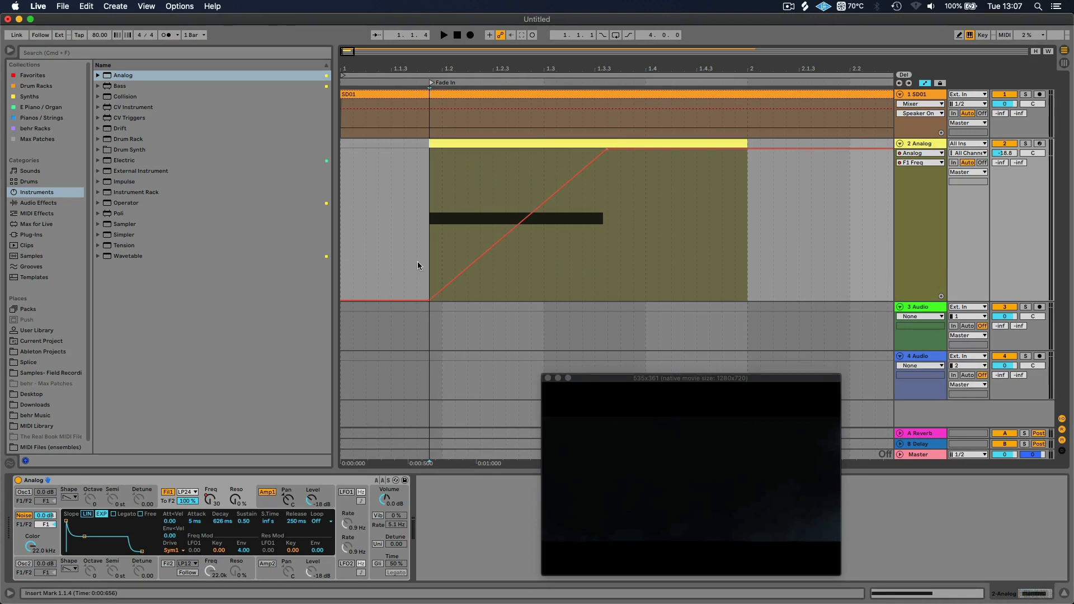
{"action": "key", "text": "space"}
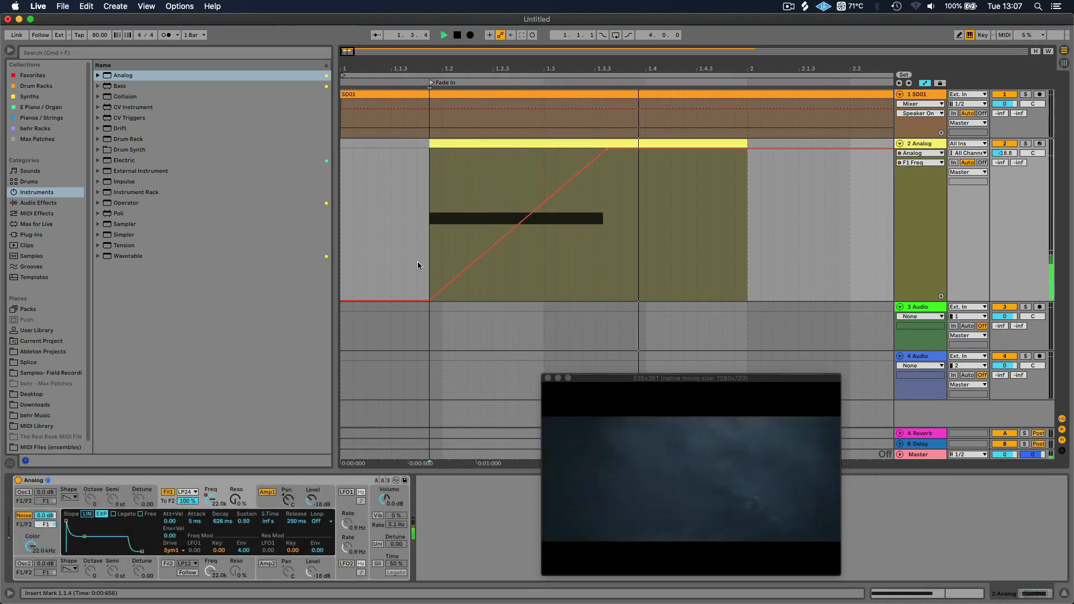
{"action": "key", "text": "space"}
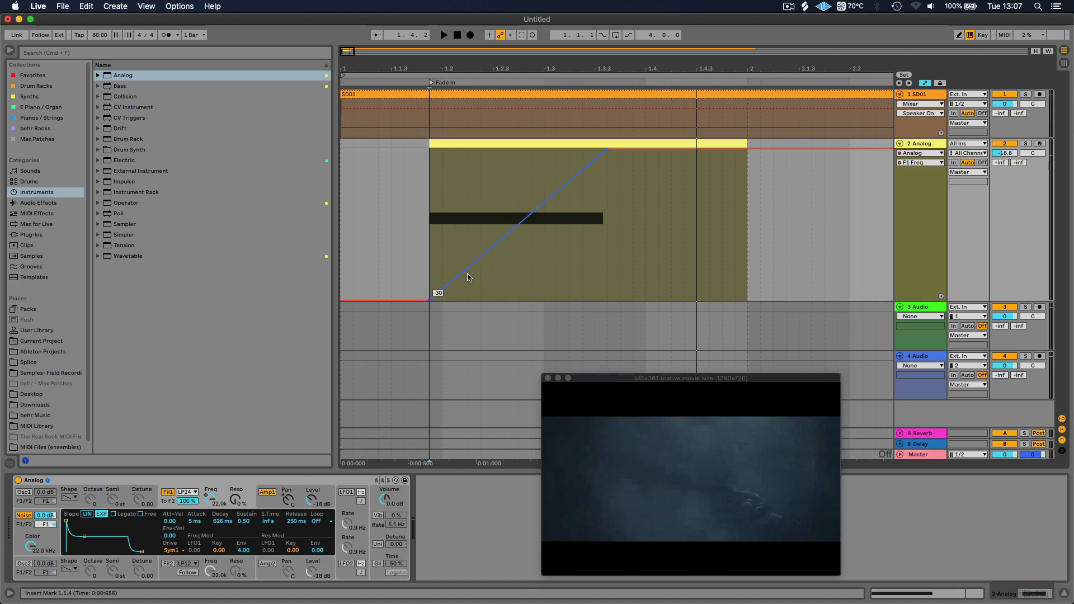
Try bending the F1 Freq ramp both ways, ending with a slow-starting, steep-ending curve, and audition it from just before the clip
{"action": "key", "text": "alt"}
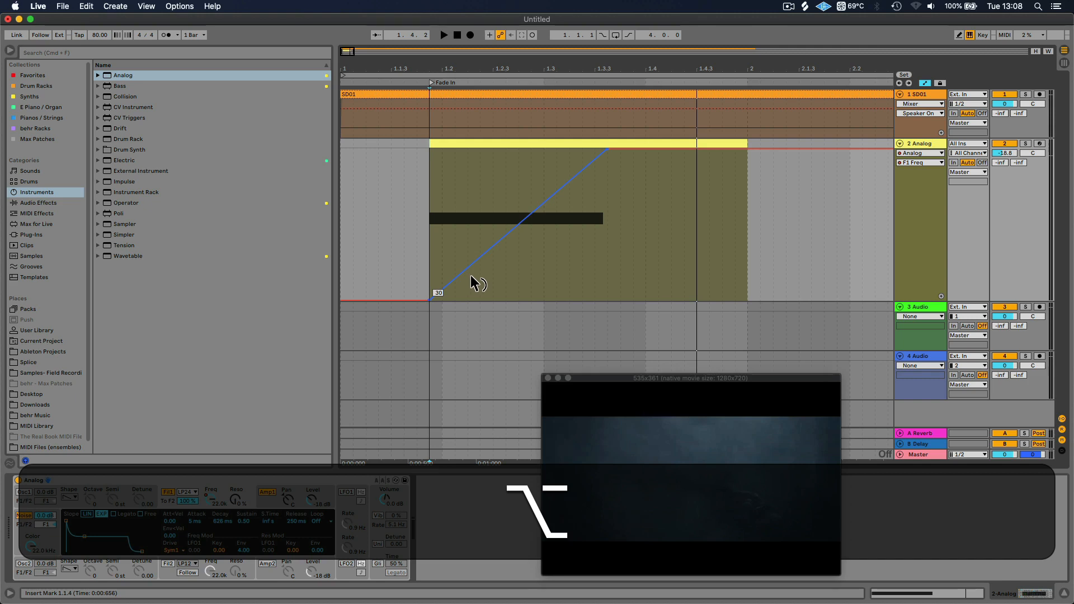
{"action": "left_click_drag", "start_coordinate": [471, 275], "coordinate": [478, 325]}
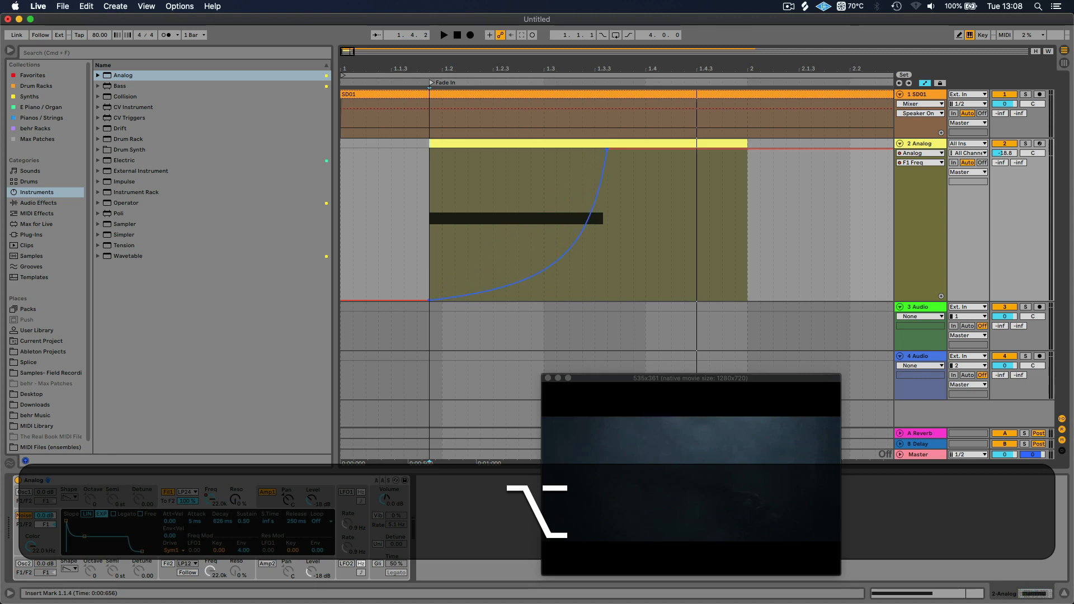
{"action": "left_click_drag", "start_coordinate": [473, 266], "coordinate": [473, 233]}
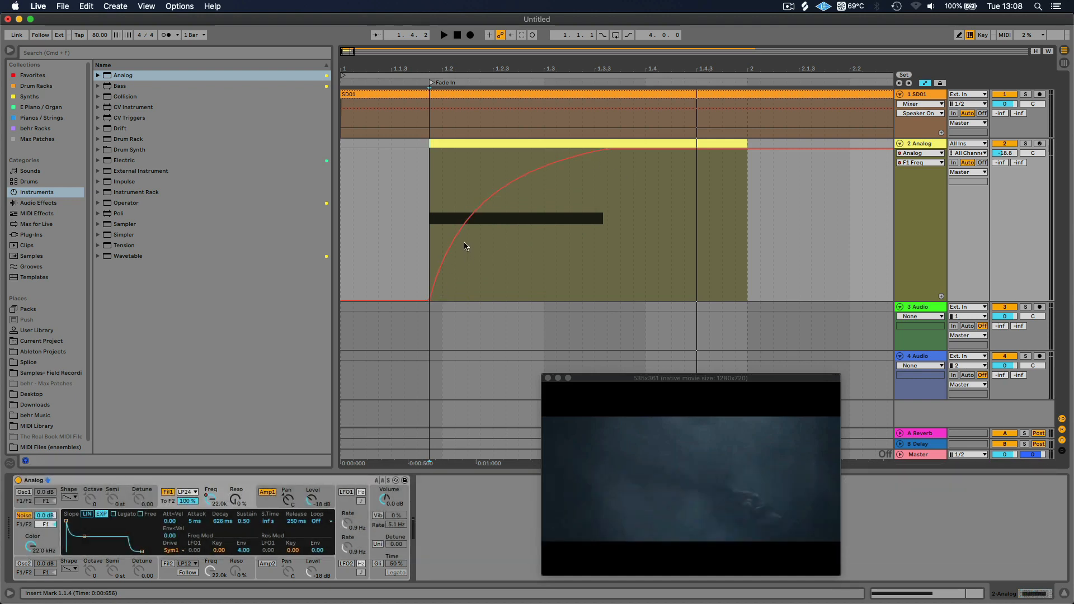
{"action": "key", "text": "alt"}
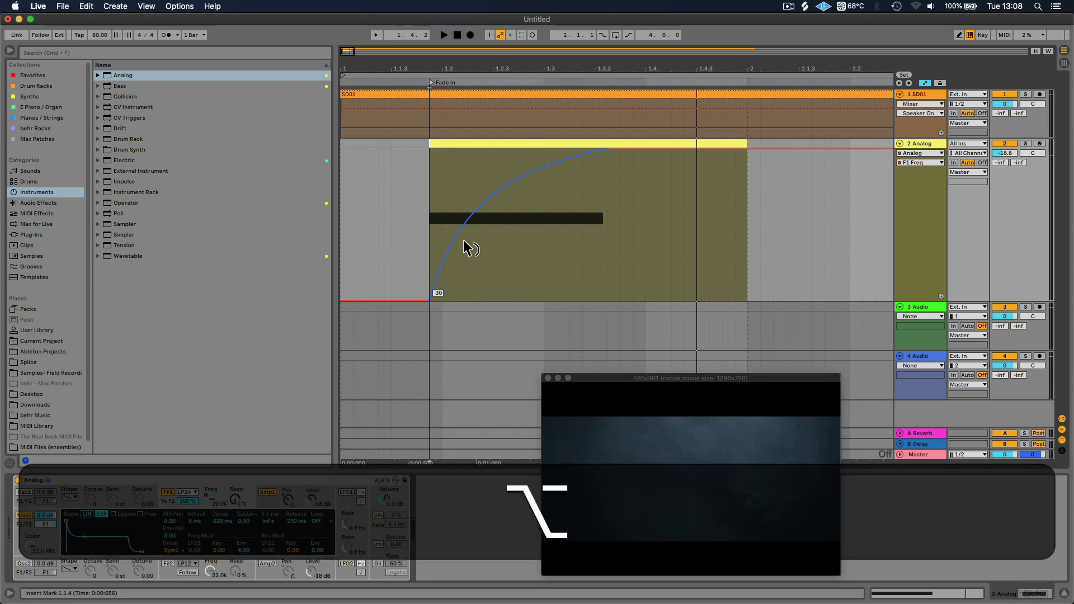
{"action": "left_click_drag", "start_coordinate": [463, 241], "coordinate": [463, 291]}
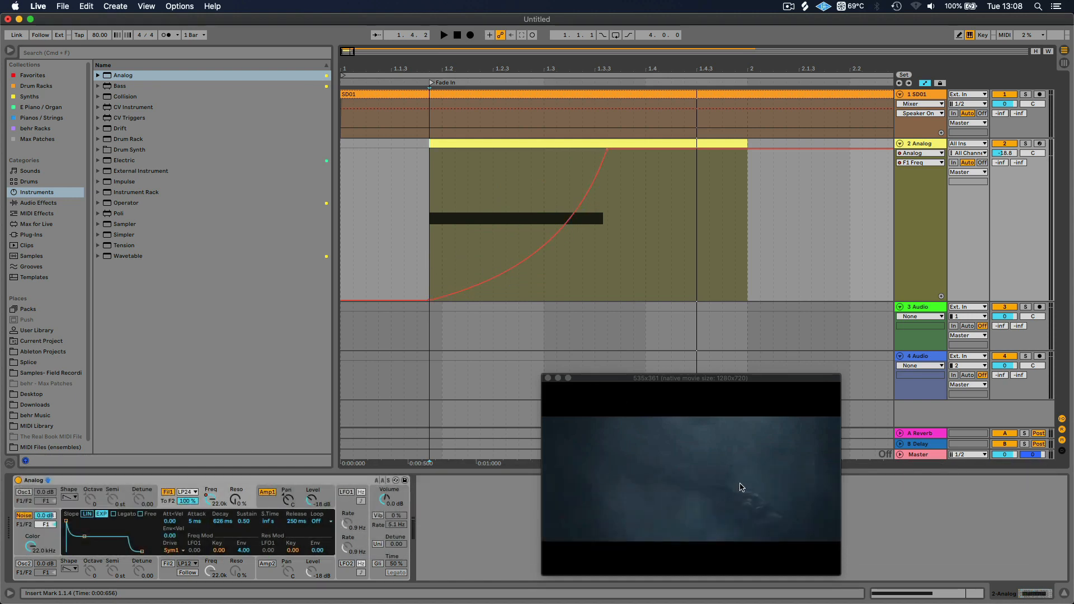
{"action": "left_click", "coordinate": [422, 229]}
{"action": "key", "text": "space"}
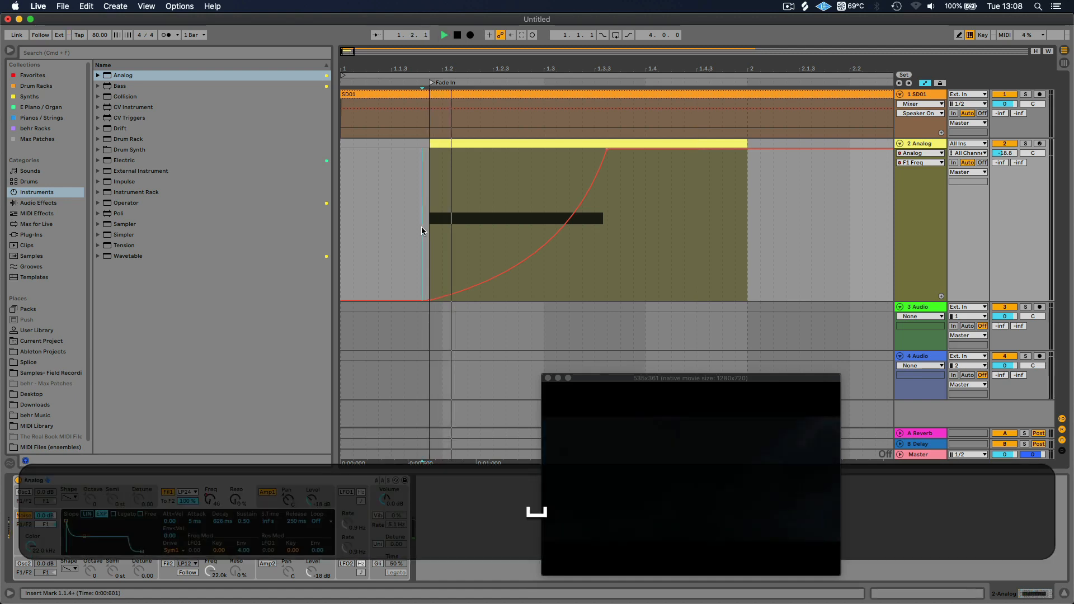
{"action": "key", "text": "space"}
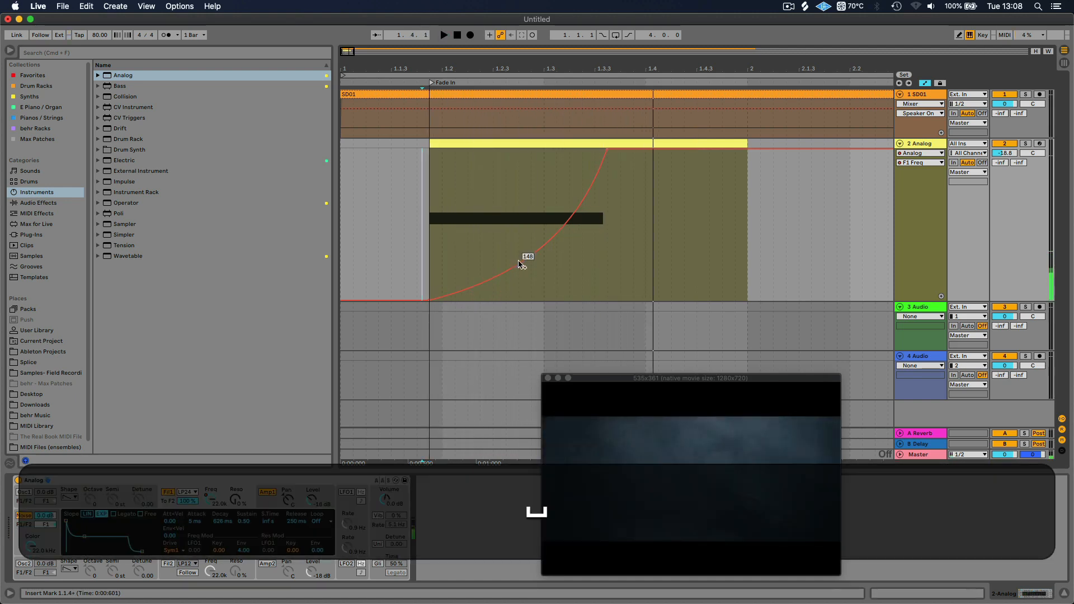
Bend the F1 Freq ramp upward into a curve that rises fast and flattens at its end, and play it back
{"action": "left_click_drag", "start_coordinate": [523, 257], "coordinate": [470, 233]}
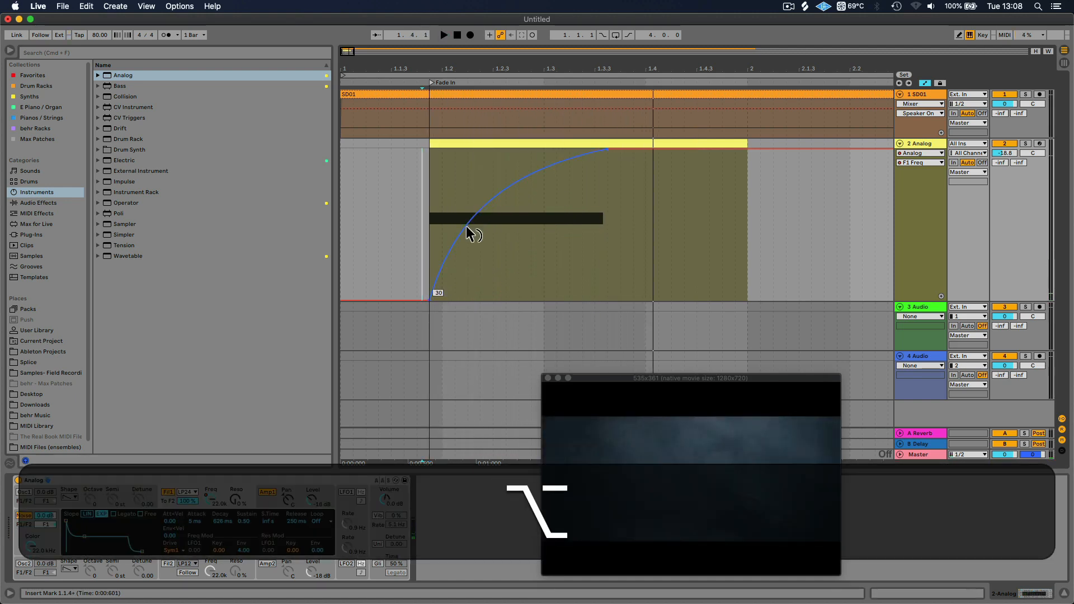
{"action": "key", "text": "space"}
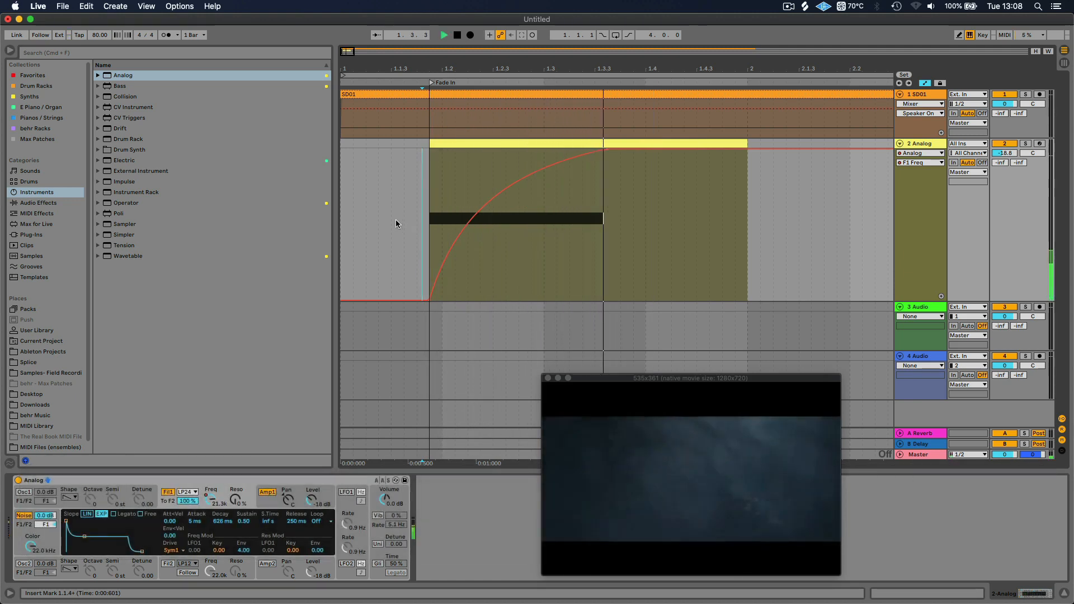
{"action": "key", "text": "space"}
Lower the end point of the F1 Freq curve to 5.2k and audition it twice from just before the clip
{"action": "left_click", "coordinate": [616, 163]}
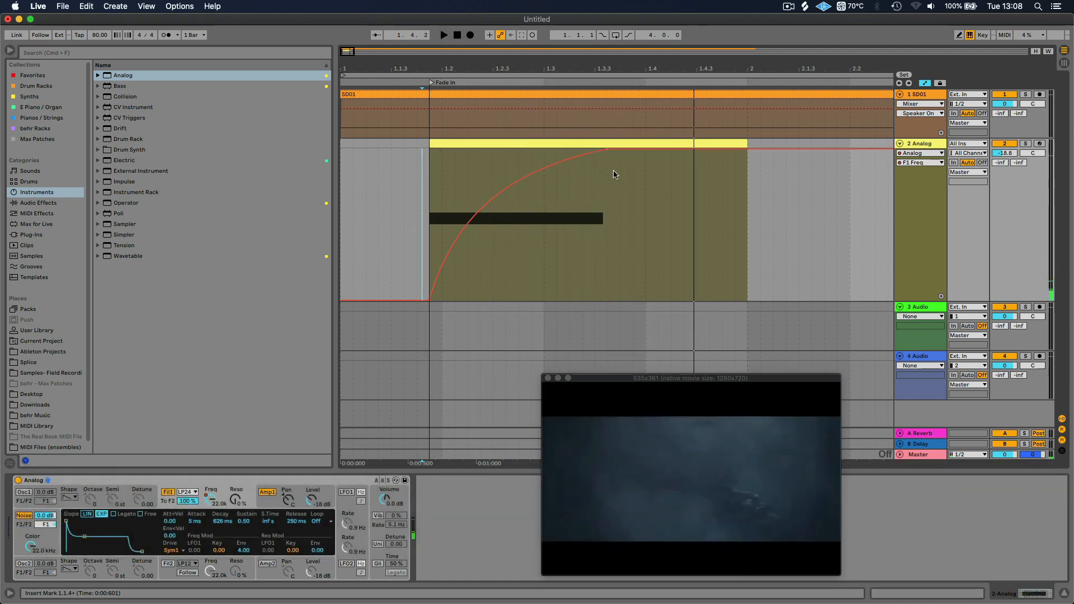
{"action": "left_click_drag", "start_coordinate": [610, 153], "coordinate": [607, 182]}
{"action": "left_click", "coordinate": [426, 224]}
{"action": "key", "text": "space"}
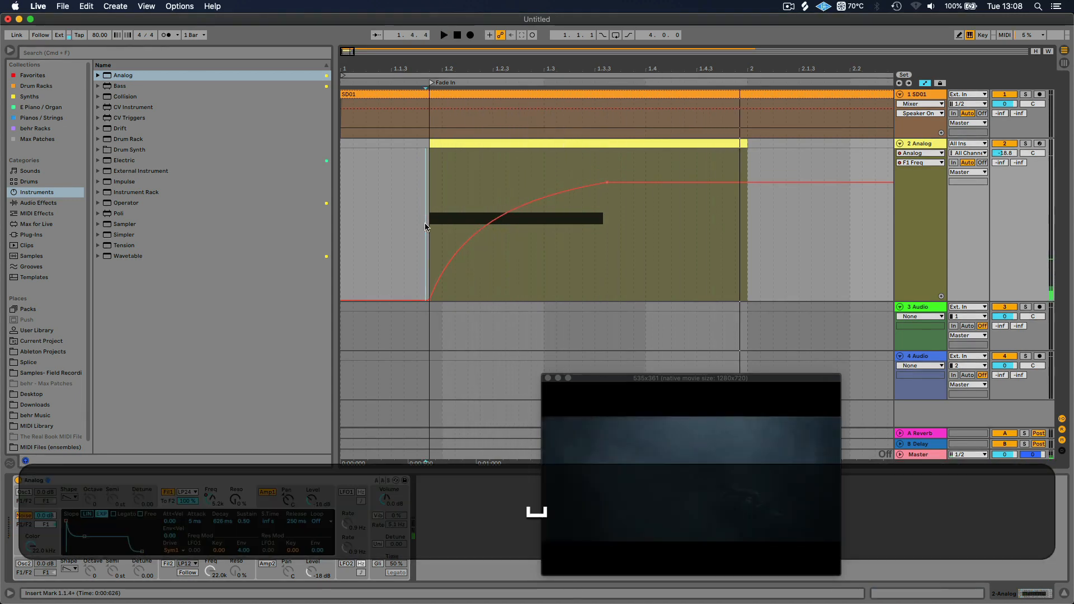
{"action": "key", "text": "space"}
{"action": "key", "text": "space"}
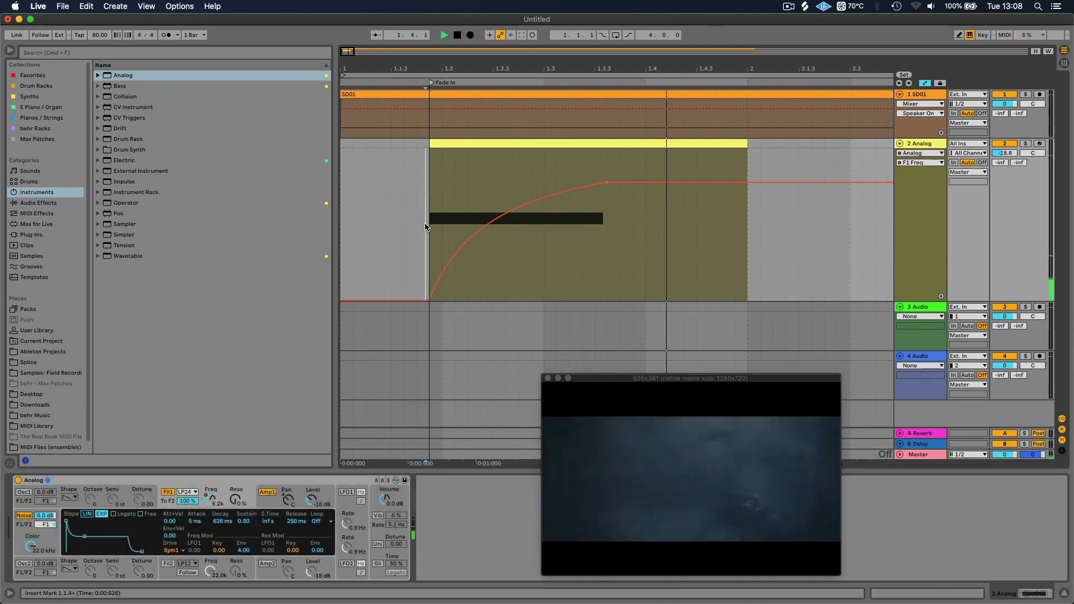
{"action": "key", "text": "space"}
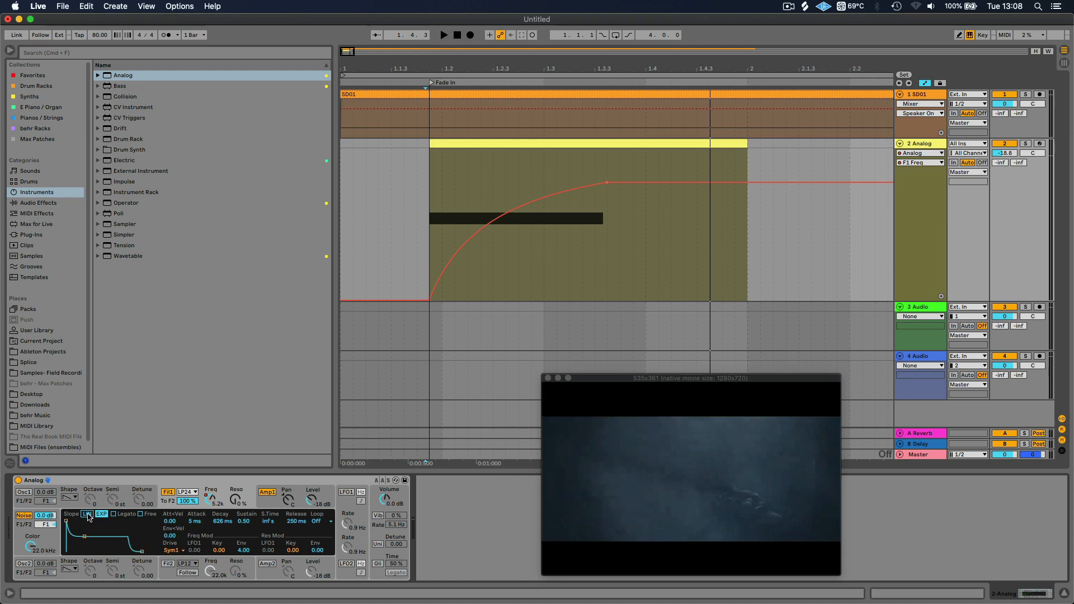
Set Fil1's envelope modulation of the frequency to 0, bring back the F1 Freq automation and play the swell
{"action": "left_click", "coordinate": [243, 552]}
{"action": "type", "text": "0"}
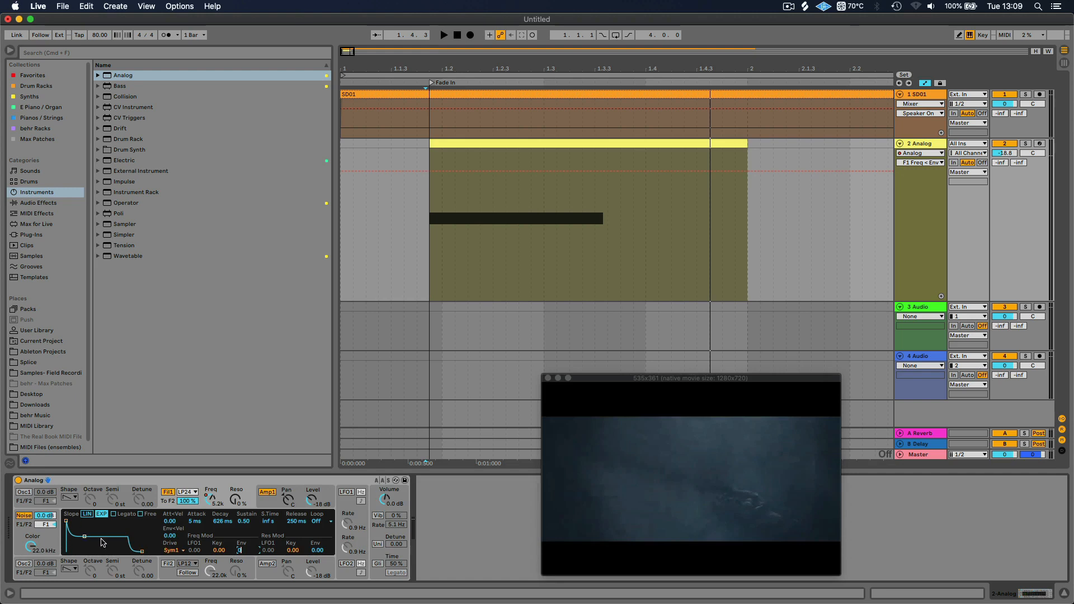
{"action": "key", "text": "Return"}
{"action": "left_click", "coordinate": [211, 500]}
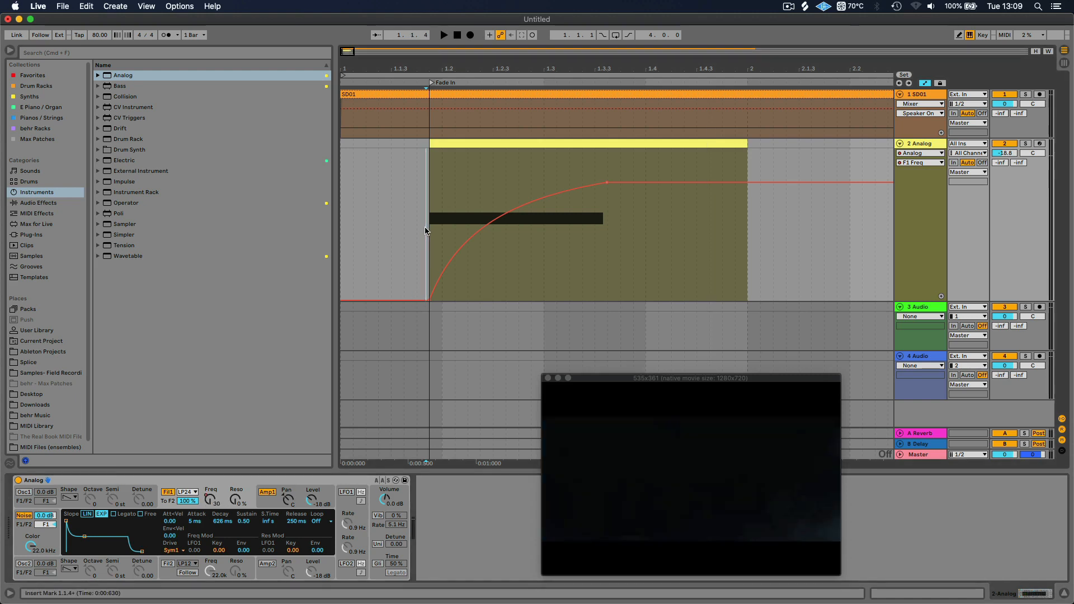
{"action": "key", "text": "space"}
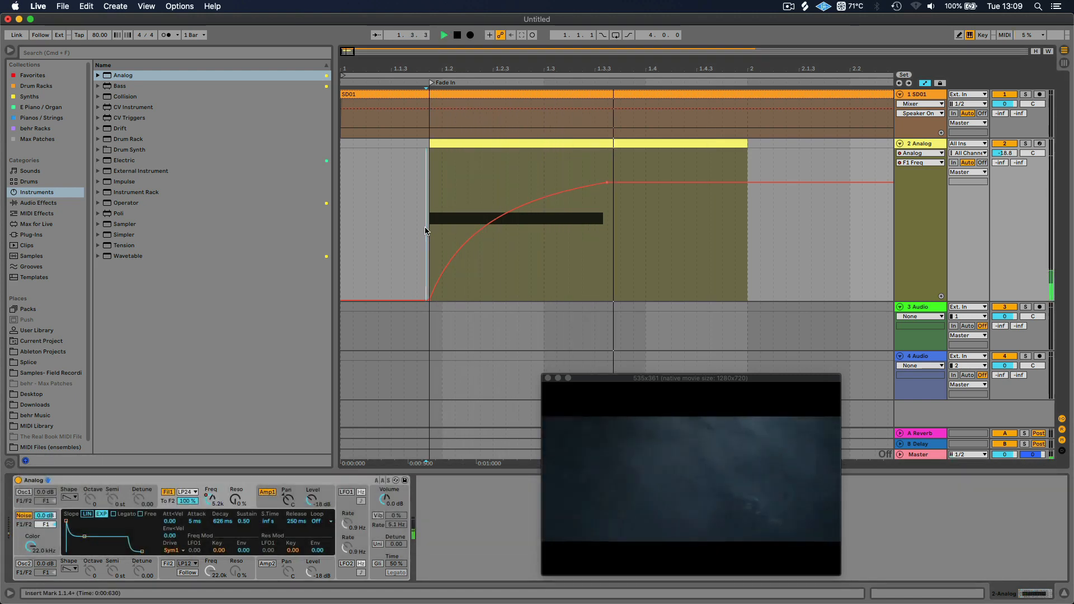
{"action": "key", "text": "space"}
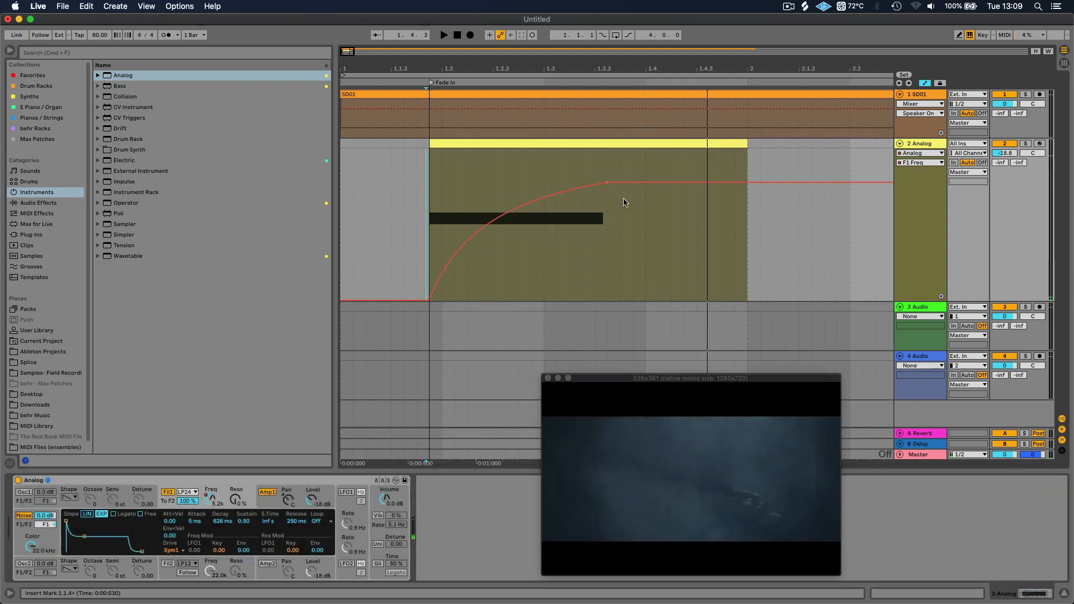
Raise the end point of the F1 Freq curve to 13.6k and audition the swell from just before the clip
{"action": "left_click", "coordinate": [624, 190]}
{"action": "left_click_drag", "start_coordinate": [608, 185], "coordinate": [612, 161]}
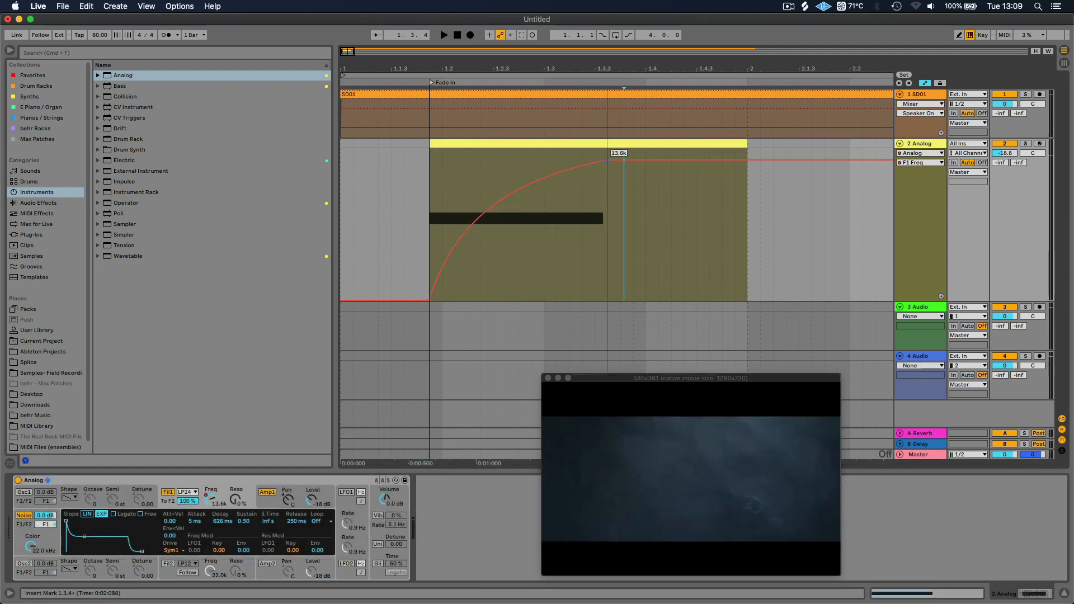
{"action": "left_click", "coordinate": [425, 182]}
{"action": "key", "text": "space"}
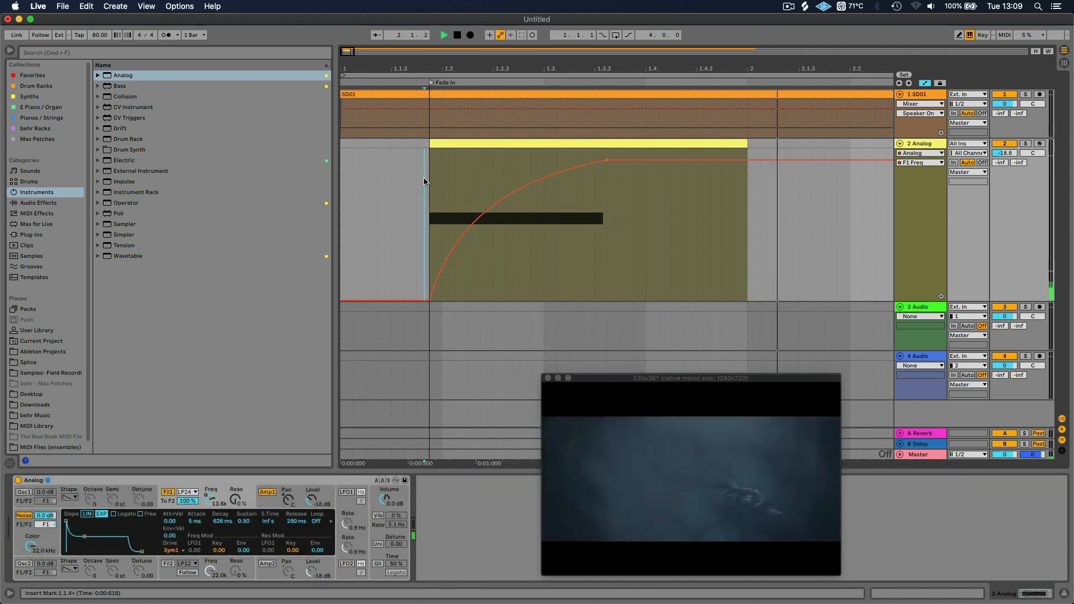
{"action": "key", "text": "space"}
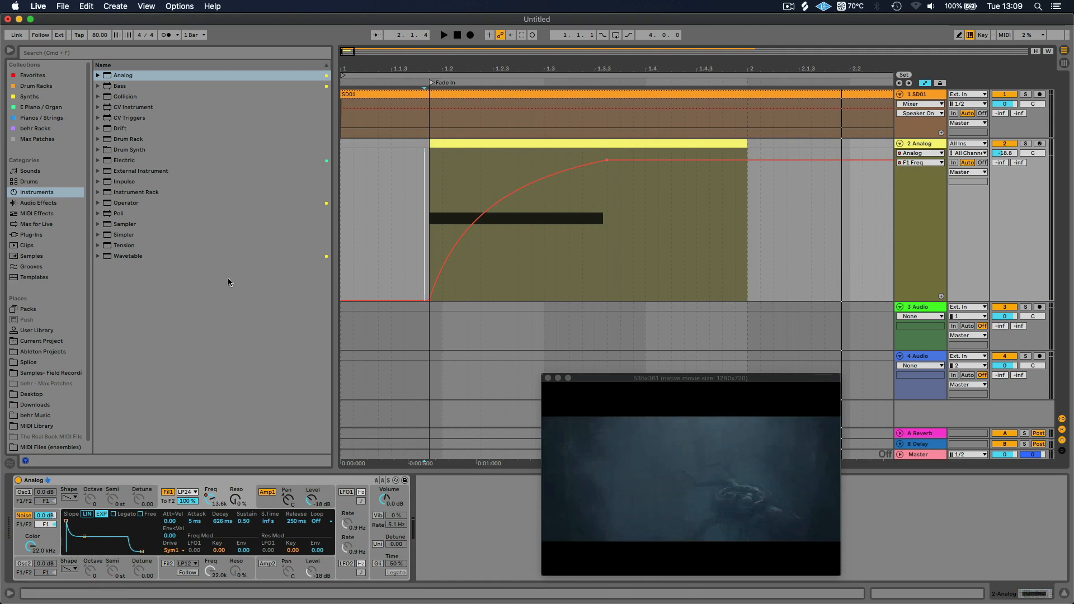
Add an EQ Eight audio effect after Analog and move the video window off the device
{"action": "left_click", "coordinate": [41, 203]}
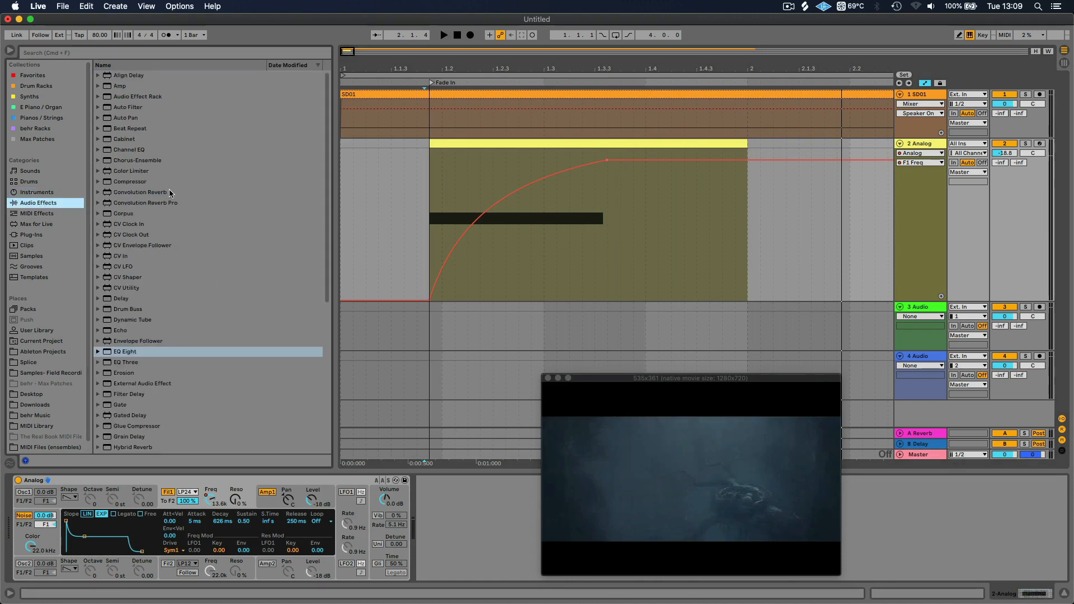
{"action": "left_click", "coordinate": [106, 353]}
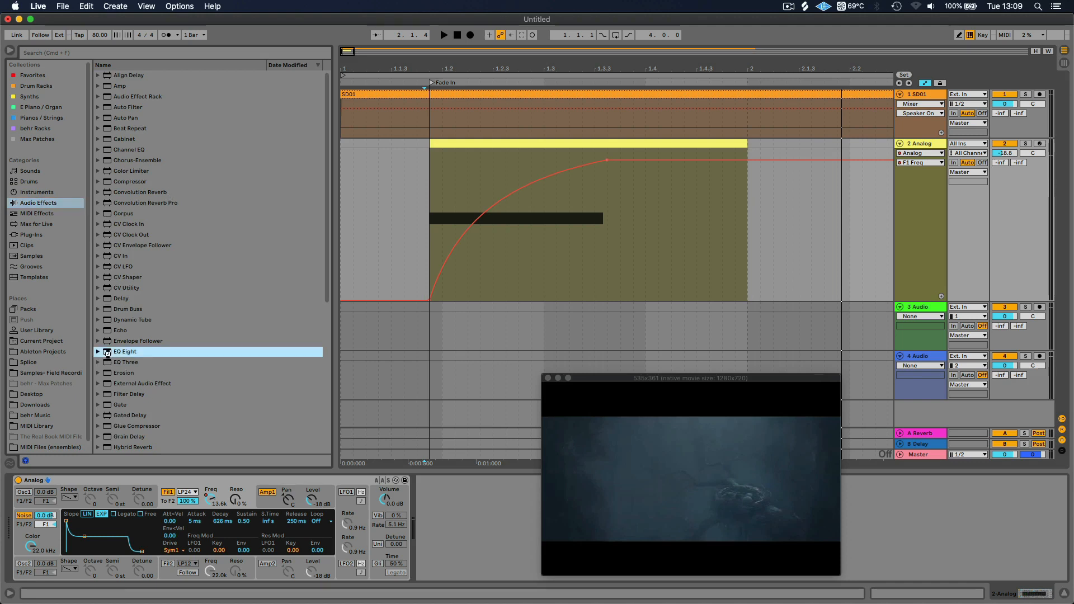
{"action": "double_click", "coordinate": [107, 353]}
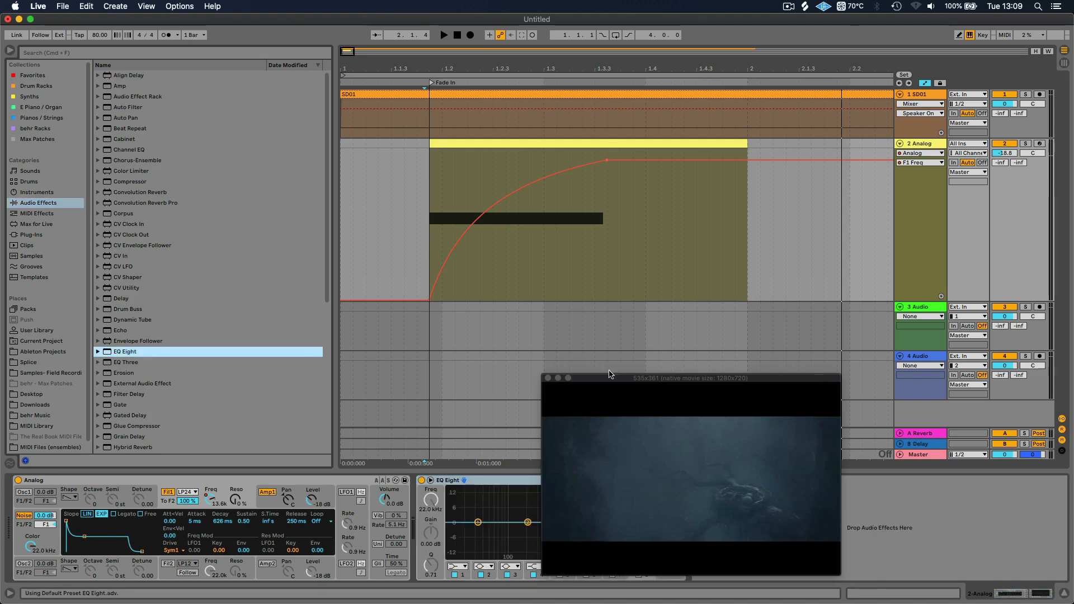
{"action": "left_click_drag", "start_coordinate": [603, 376], "coordinate": [422, 244]}
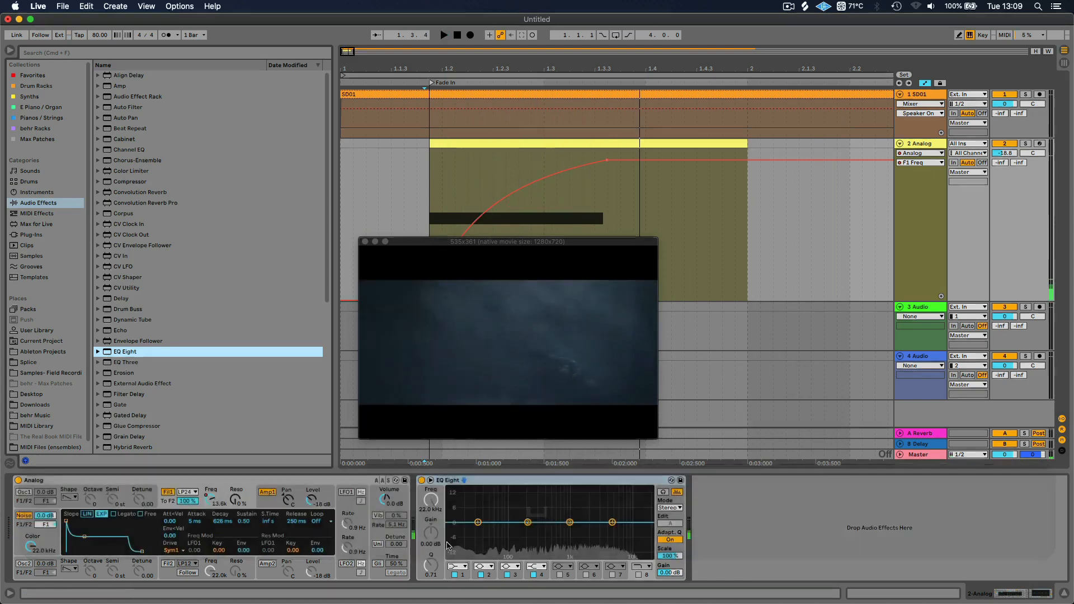
Change EQ Eight's band 1 to a low-cut filter and set its frequency to 70 Hz
{"action": "left_click", "coordinate": [460, 567]}
{"action": "left_click", "coordinate": [459, 510]}
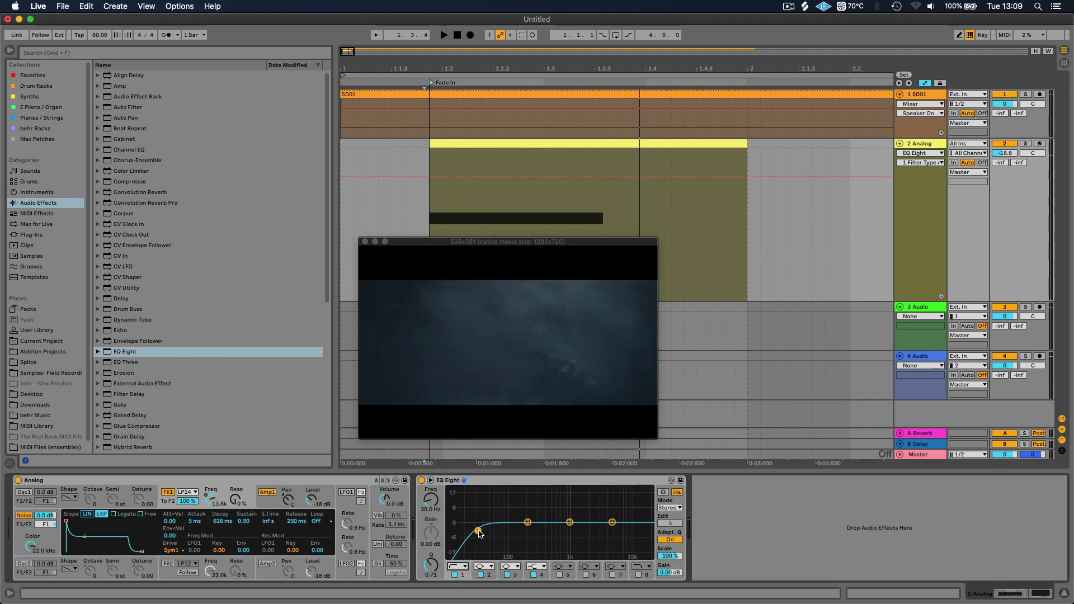
{"action": "left_click_drag", "start_coordinate": [478, 530], "coordinate": [503, 530]}
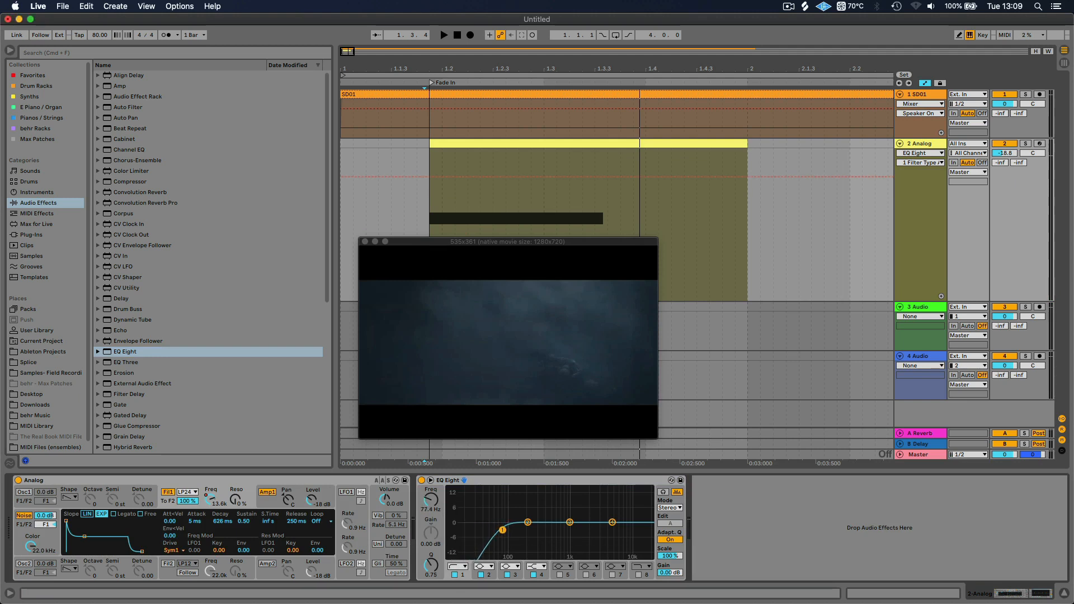
{"action": "left_click", "coordinate": [503, 530]}
{"action": "type", "text": "70"}
{"action": "key", "text": "Return"}
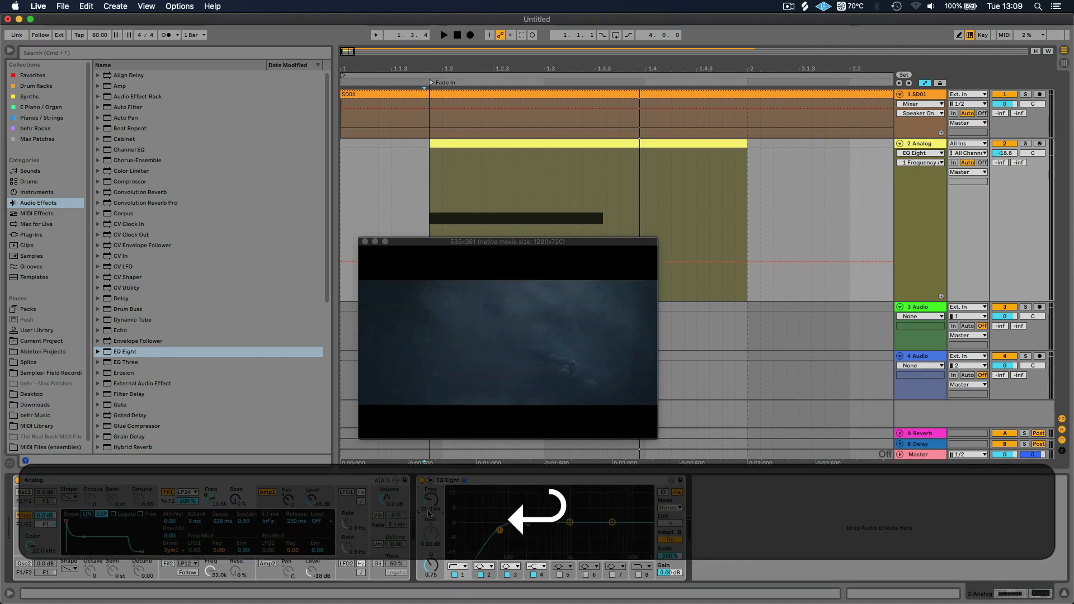
Turn on EQ Eight's band 8 as a high-cut filter and set its frequency to 10 kHz
{"action": "left_click", "coordinate": [638, 576]}
{"action": "left_click_drag", "start_coordinate": [651, 530], "coordinate": [627, 530]}
{"action": "left_click", "coordinate": [427, 509]}
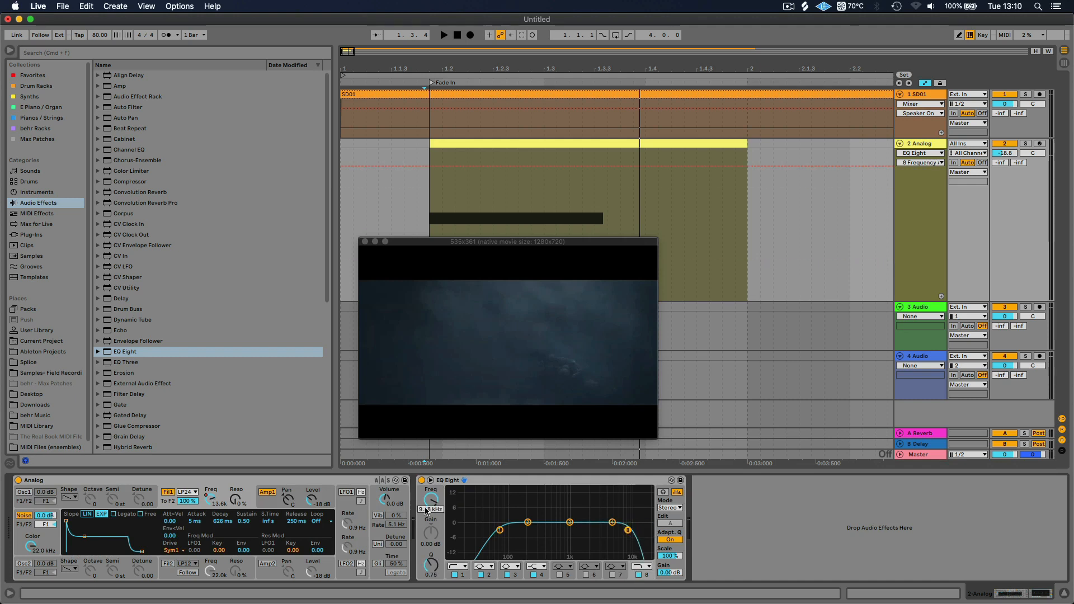
{"action": "type", "text": "1000"}
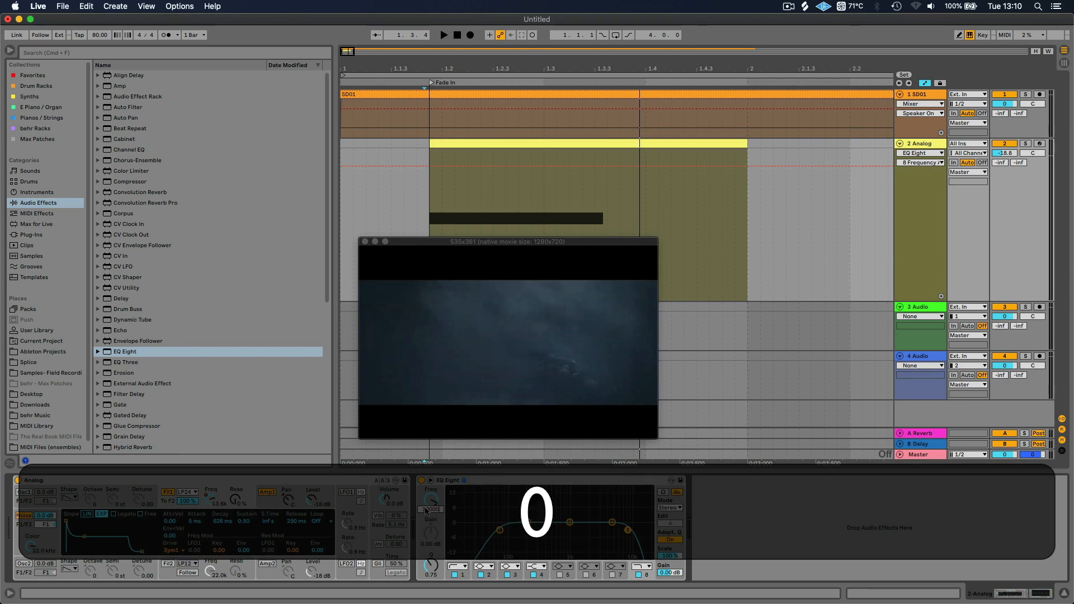
{"action": "key", "text": "Return"}
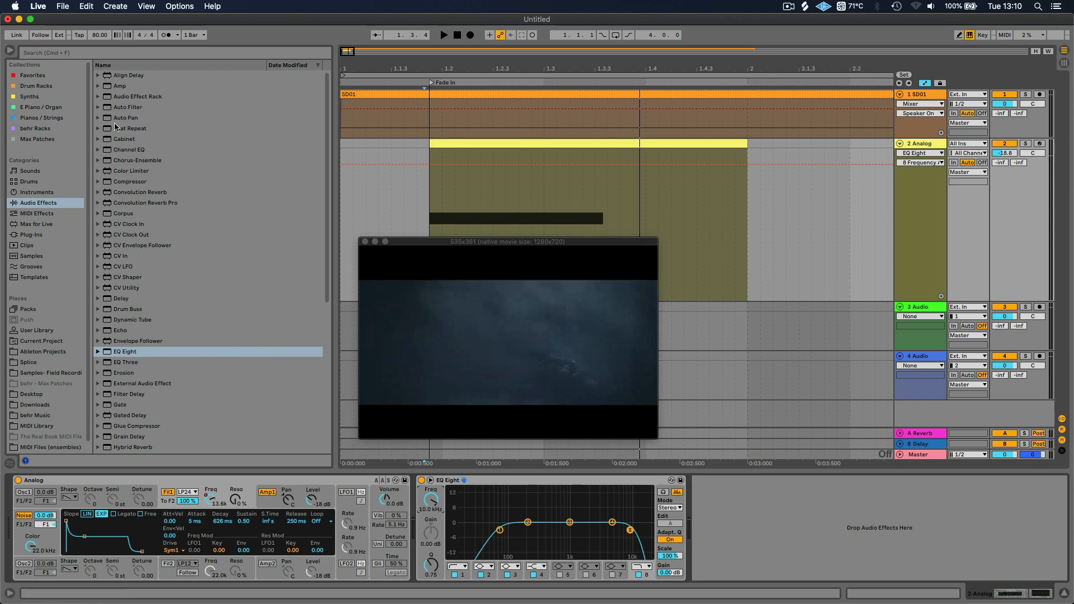
Find the Reverb audio effect in the browser and add it after EQ Eight
{"action": "left_click", "coordinate": [55, 52]}
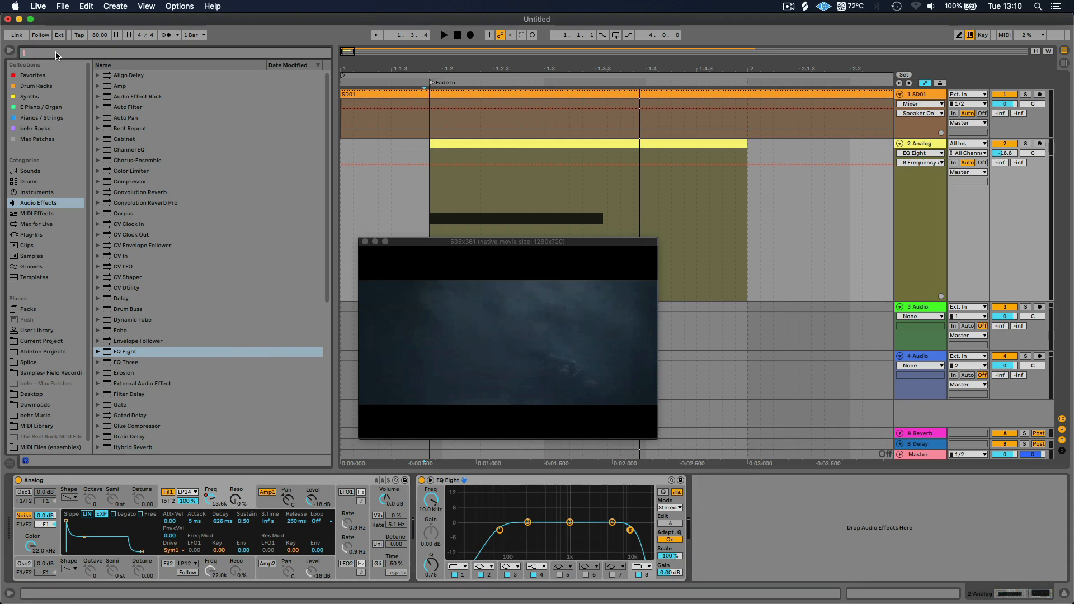
{"action": "type", "text": "rever"}
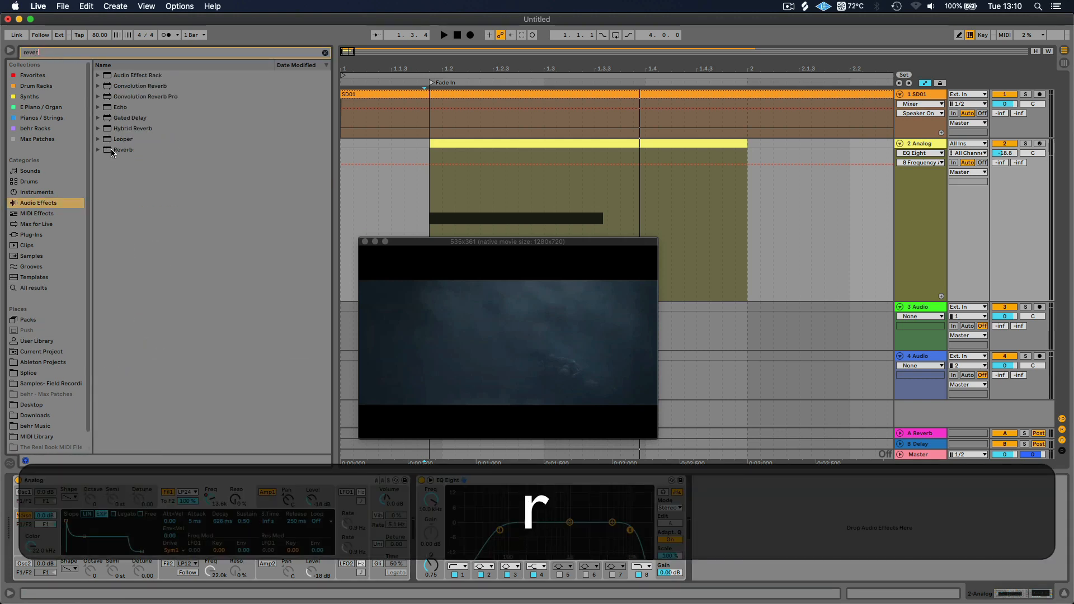
{"action": "double_click", "coordinate": [113, 151]}
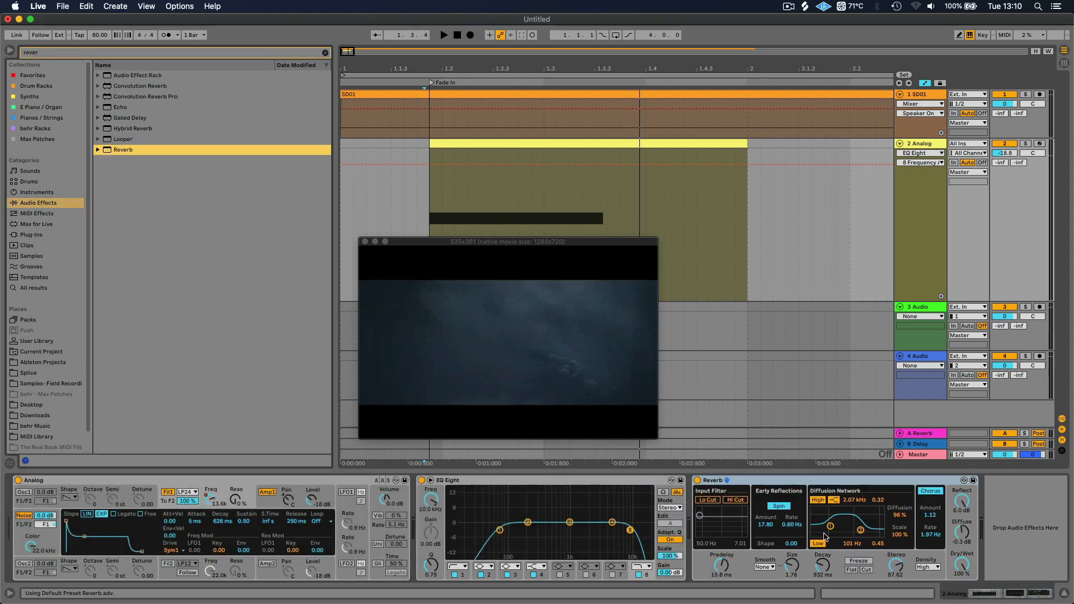
Enable Reverb's input low cut at 1.43 kHz and set the diffusion network's low filter to 148 Hz and high filter to 6.51 kHz
{"action": "left_click", "coordinate": [828, 526]}
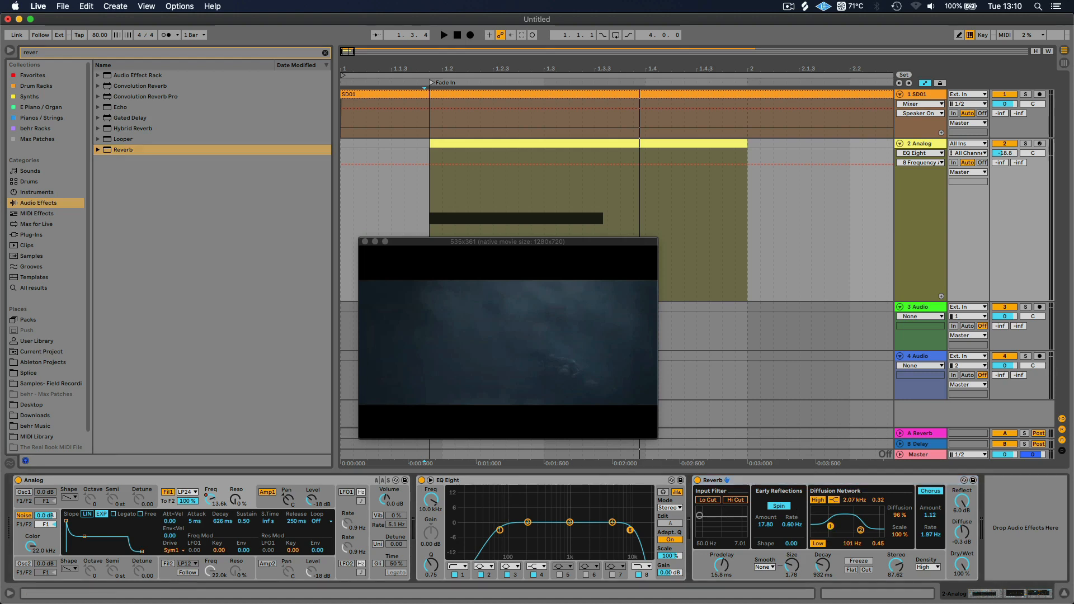
{"action": "left_click_drag", "start_coordinate": [831, 526], "coordinate": [831, 527]}
{"action": "left_click", "coordinate": [716, 501]}
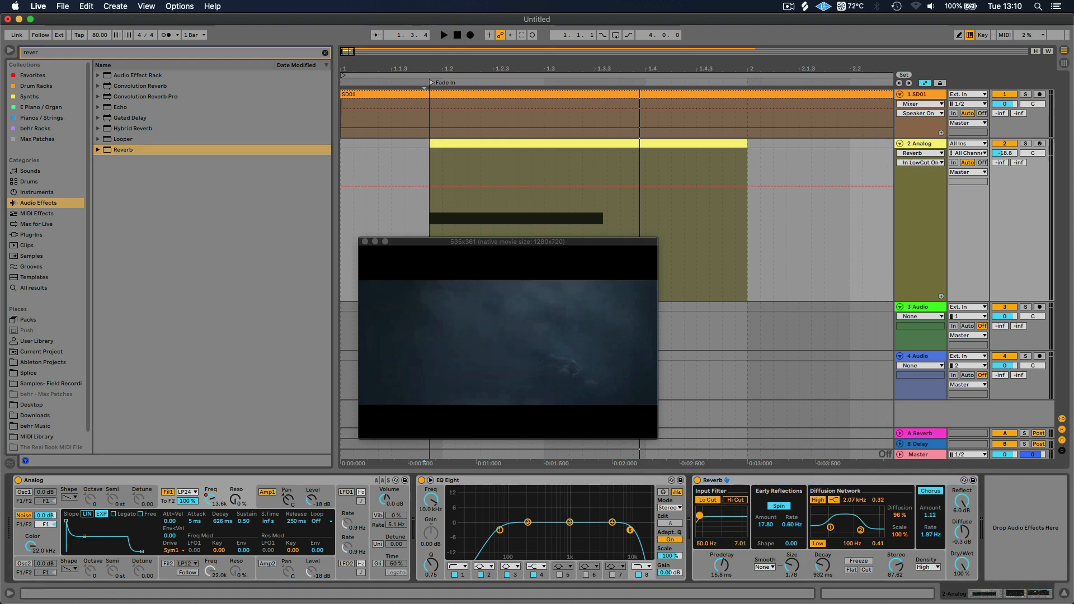
{"action": "left_click_drag", "start_coordinate": [700, 515], "coordinate": [722, 524]}
{"action": "left_click_drag", "start_coordinate": [831, 528], "coordinate": [834, 528]}
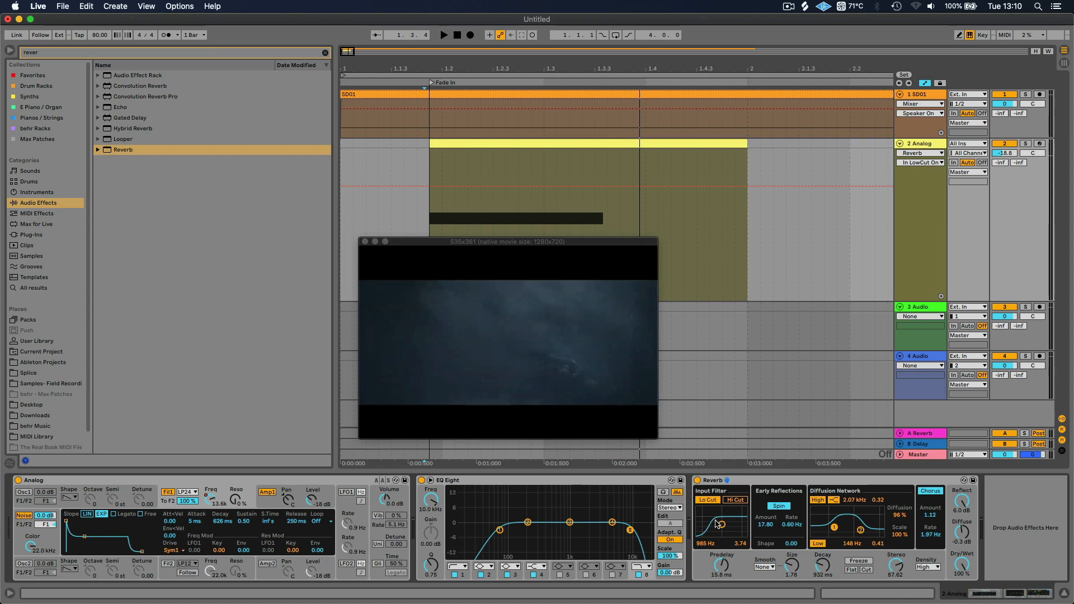
{"action": "left_click_drag", "start_coordinate": [716, 523], "coordinate": [725, 525]}
{"action": "left_click_drag", "start_coordinate": [861, 529], "coordinate": [872, 524]}
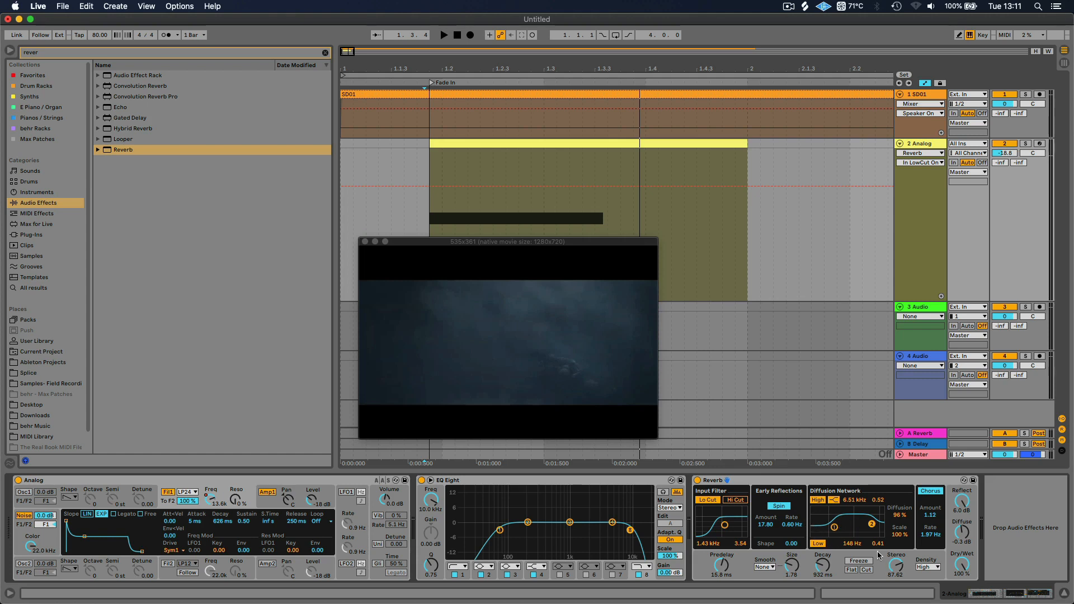
Set Reverb's Dry/Wet to 45 %, audition the swell from the clip start, and raise the decay time to 2.20 s
{"action": "left_click_drag", "start_coordinate": [963, 568], "coordinate": [963, 582]}
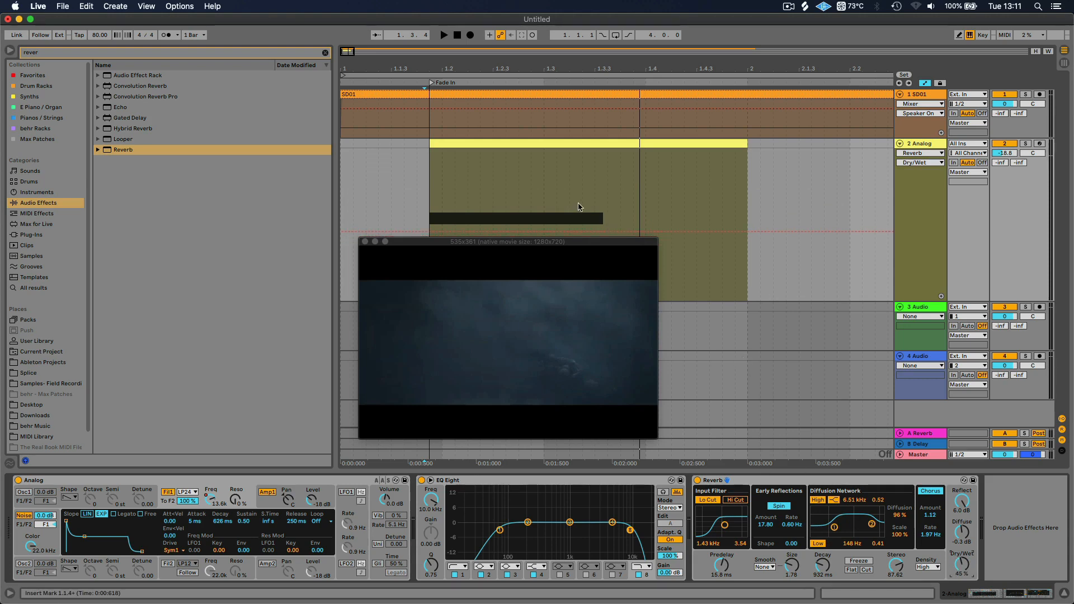
{"action": "left_click", "coordinate": [437, 142]}
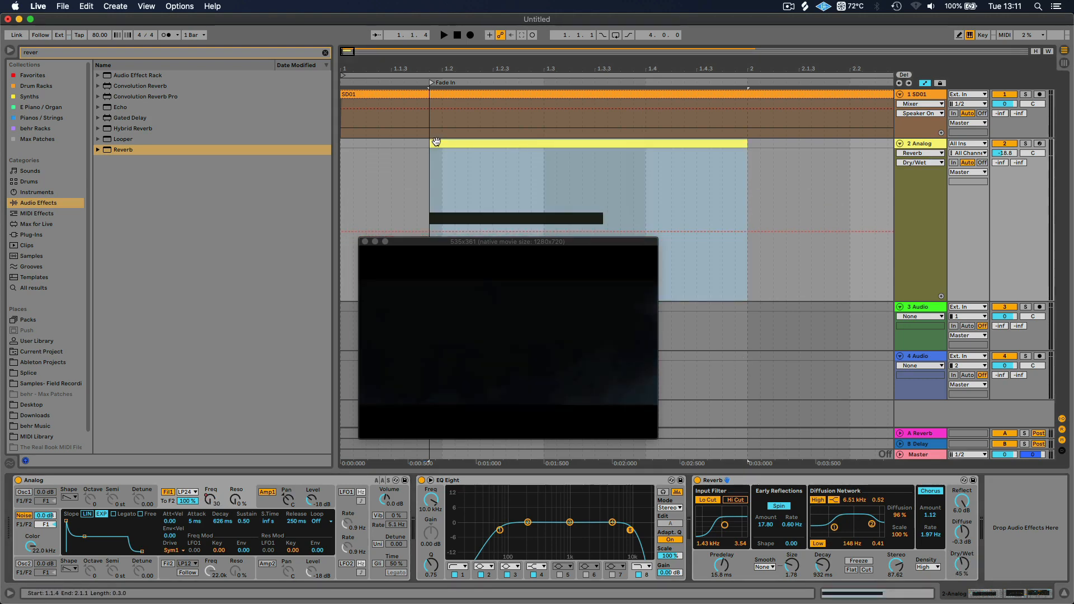
{"action": "key", "text": "space"}
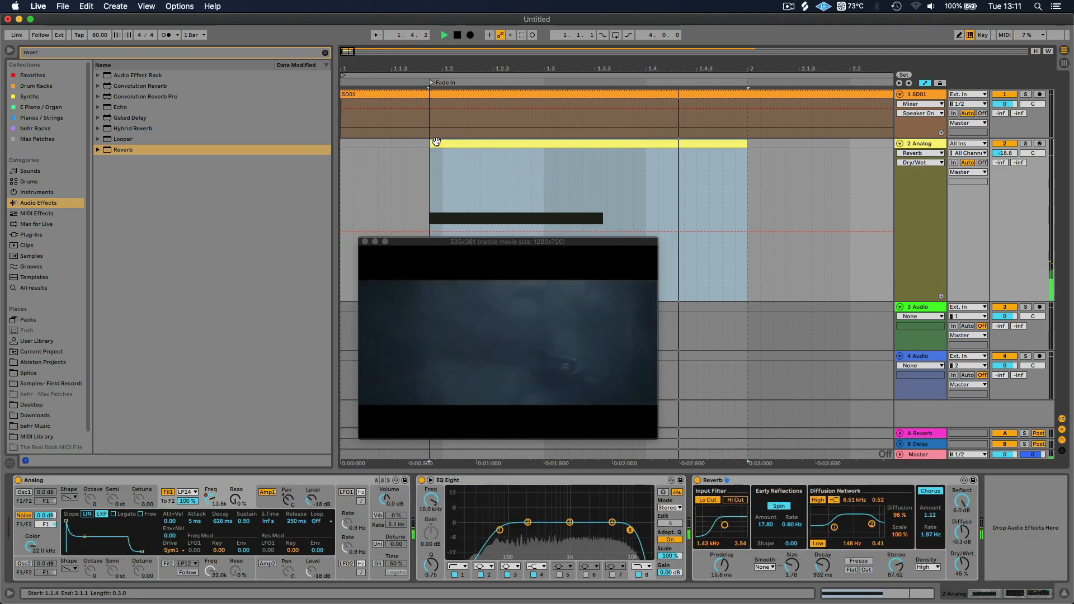
{"action": "key", "text": "space"}
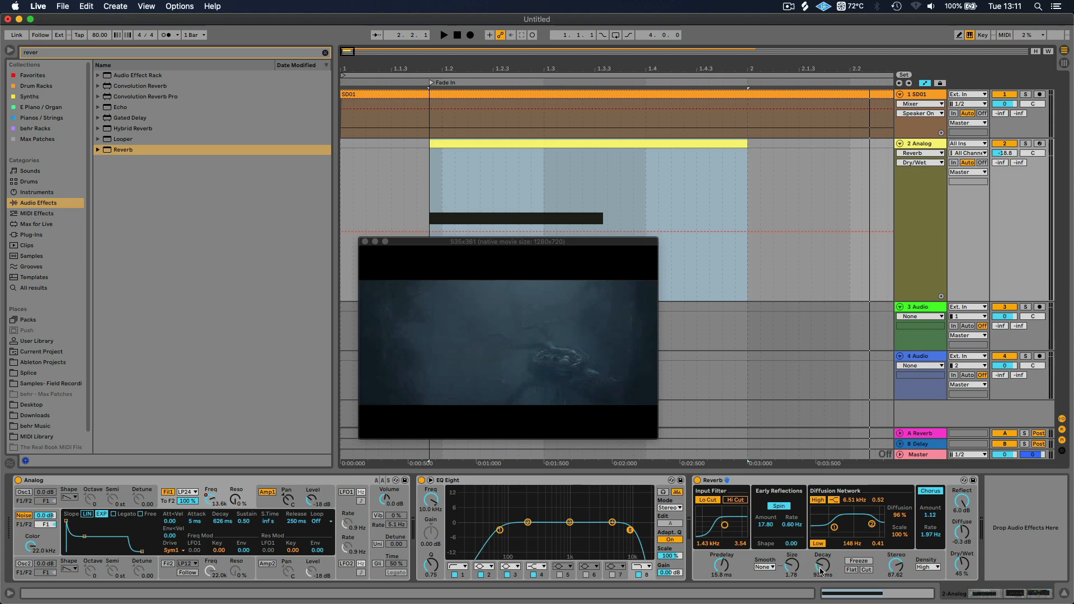
{"action": "left_click_drag", "start_coordinate": [822, 572], "coordinate": [822, 546]}
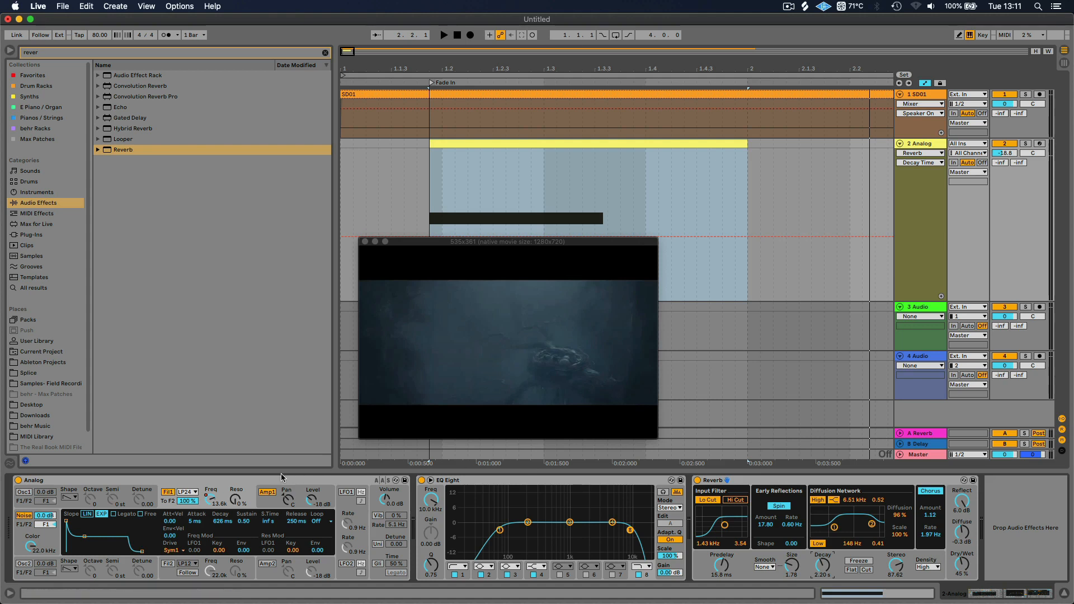
Find the Utility effect in the browser and insert it between EQ Eight and Reverb
{"action": "left_click", "coordinate": [253, 479]}
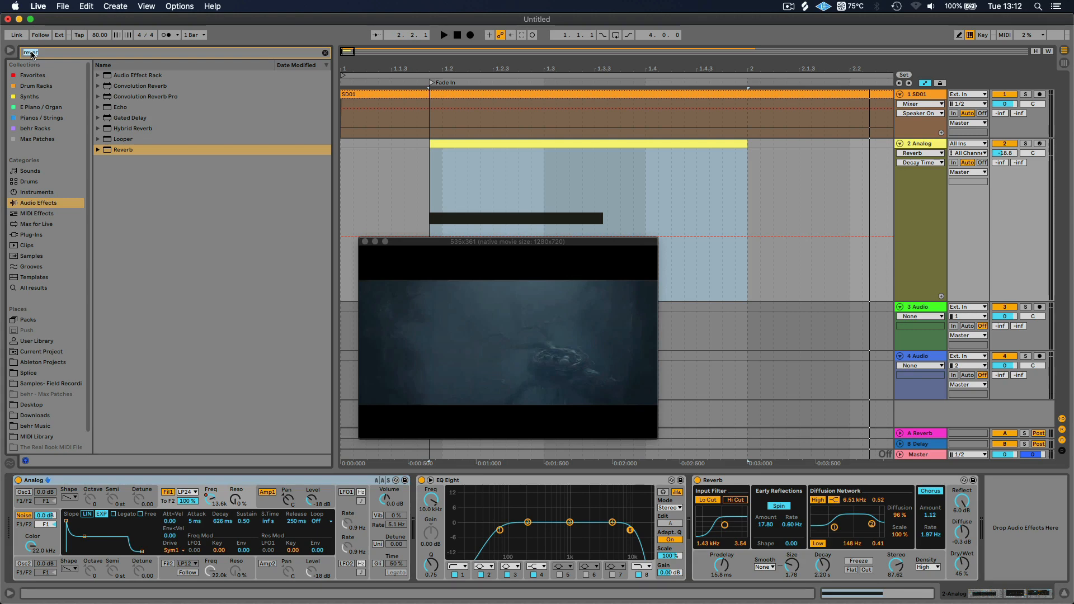
{"action": "type", "text": "uti"}
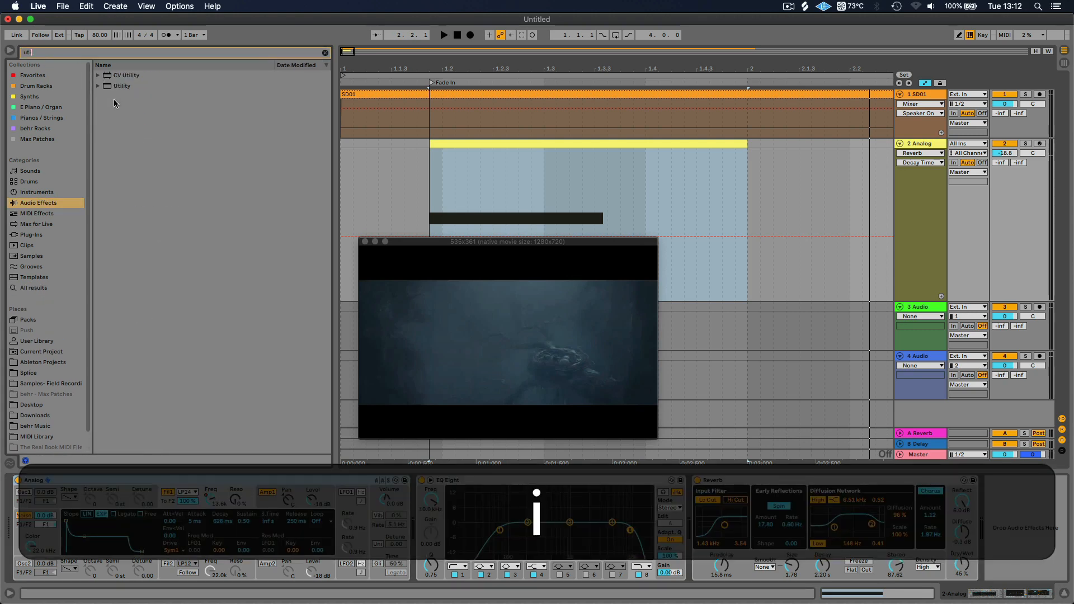
{"action": "left_click", "coordinate": [114, 86]}
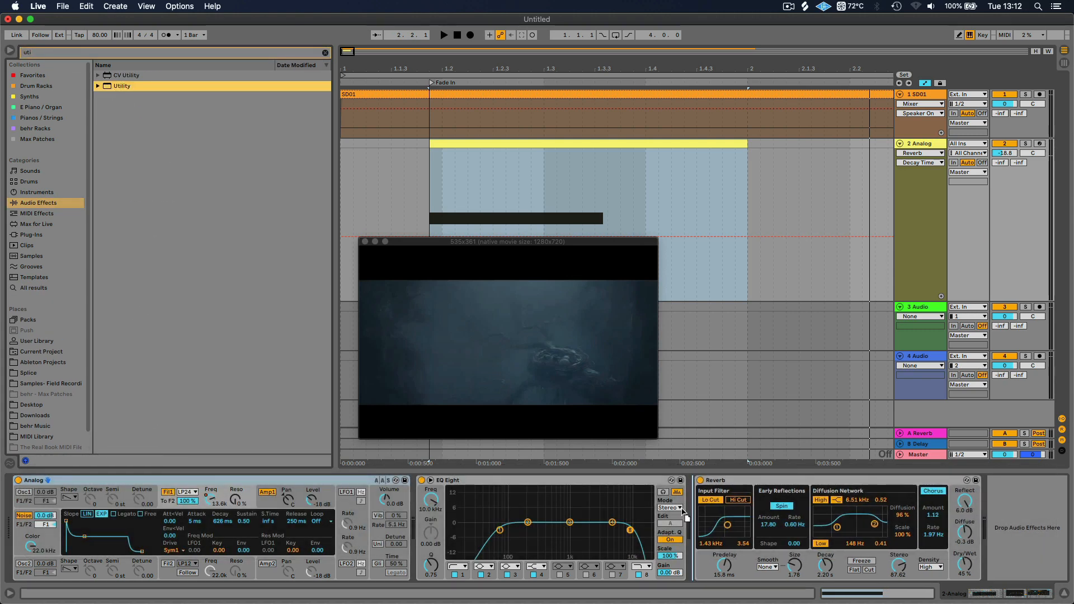
{"action": "left_click_drag", "start_coordinate": [684, 510], "coordinate": [685, 511]}
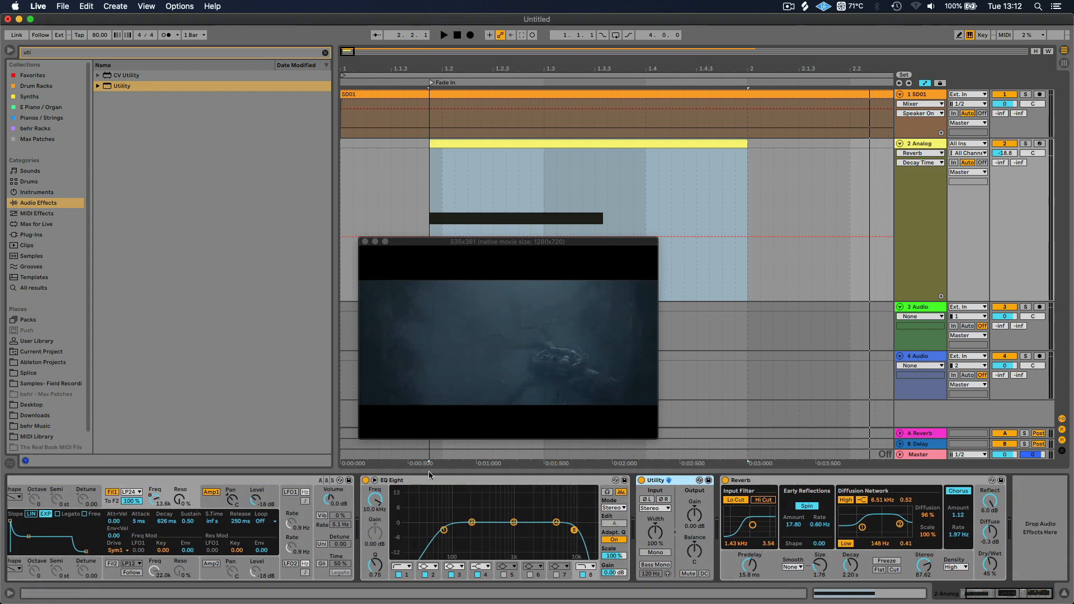
Review the order of the Analog track's device chain, going through Analog, EQ Eight, Utility and Reverb
{"action": "left_click", "coordinate": [267, 481]}
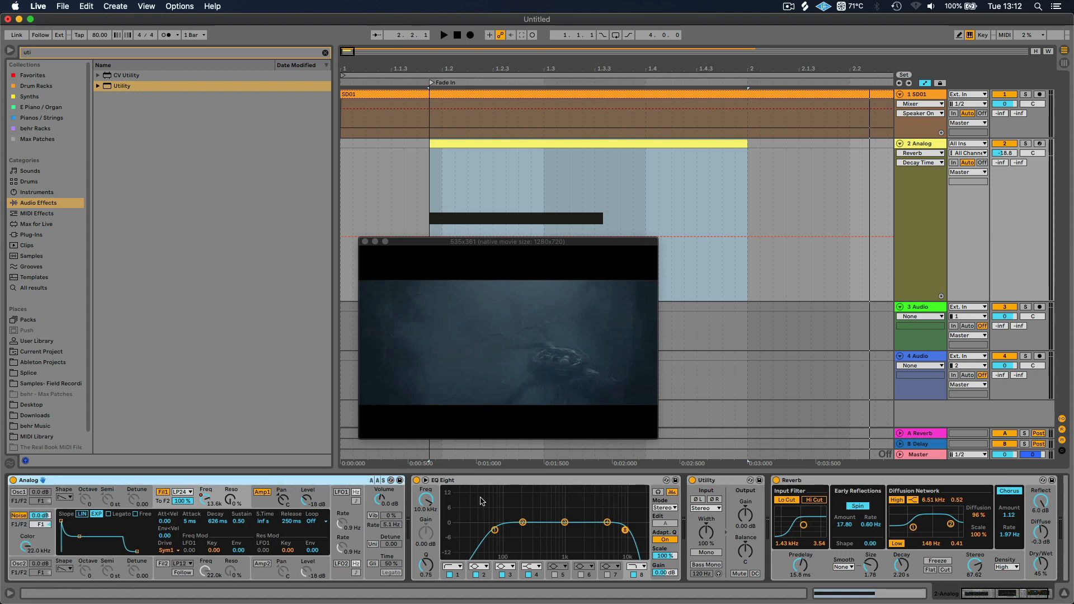
{"action": "left_click", "coordinate": [473, 482]}
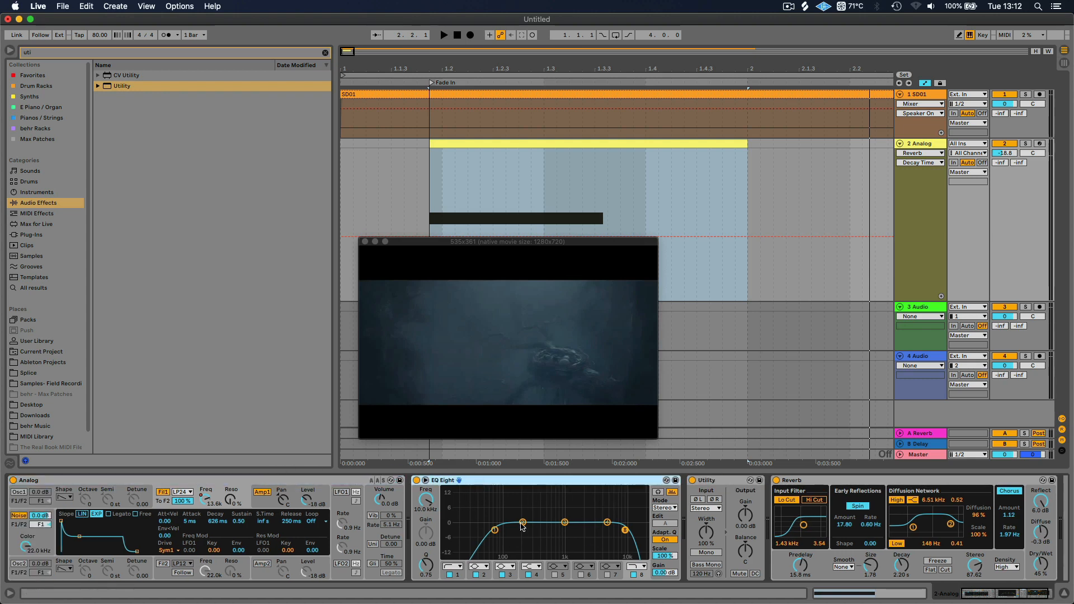
{"action": "scroll", "coordinate": [522, 527], "scroll_direction": "right", "scroll_amount": 2}
{"action": "left_click", "coordinate": [704, 481]}
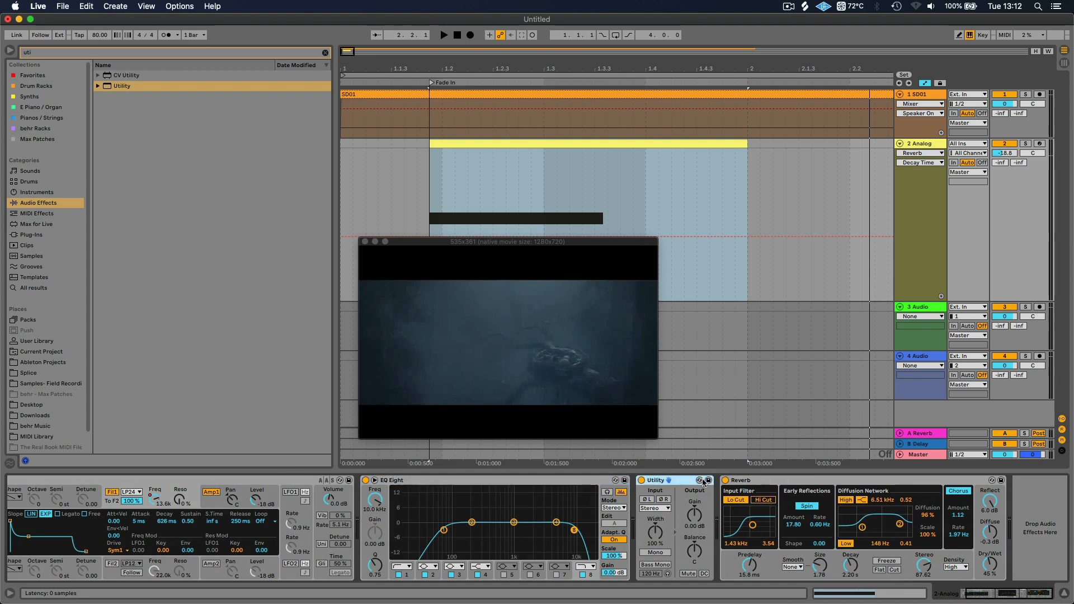
{"action": "left_click", "coordinate": [773, 481]}
{"action": "left_click", "coordinate": [663, 480]}
{"action": "left_click", "coordinate": [547, 480]}
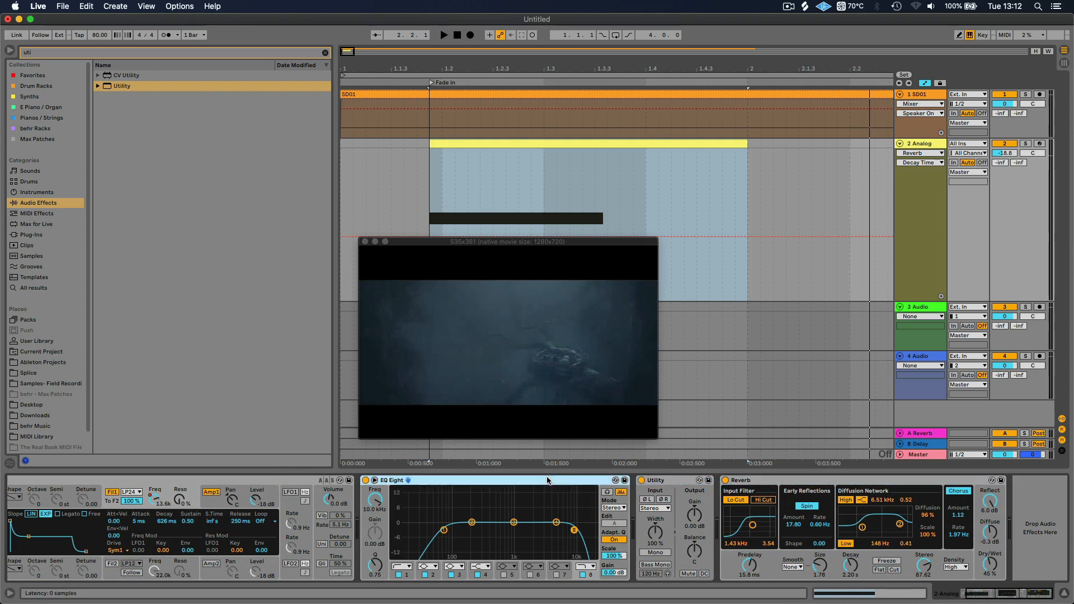
{"action": "left_click", "coordinate": [669, 483]}
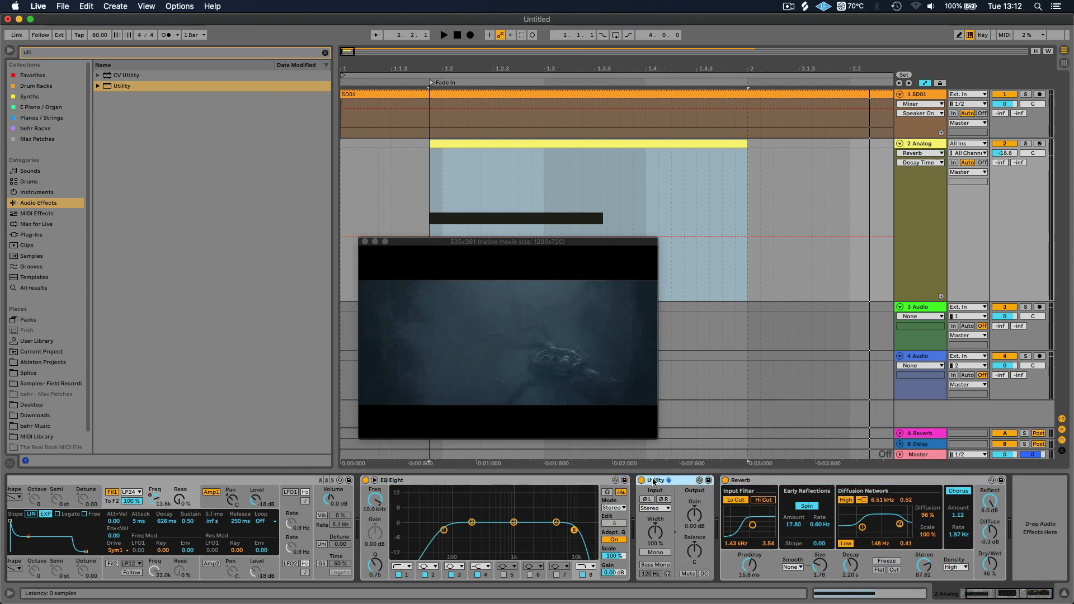
Widen Utility's stereo width to 305 % and audition the swell
{"action": "left_click", "coordinate": [656, 532]}
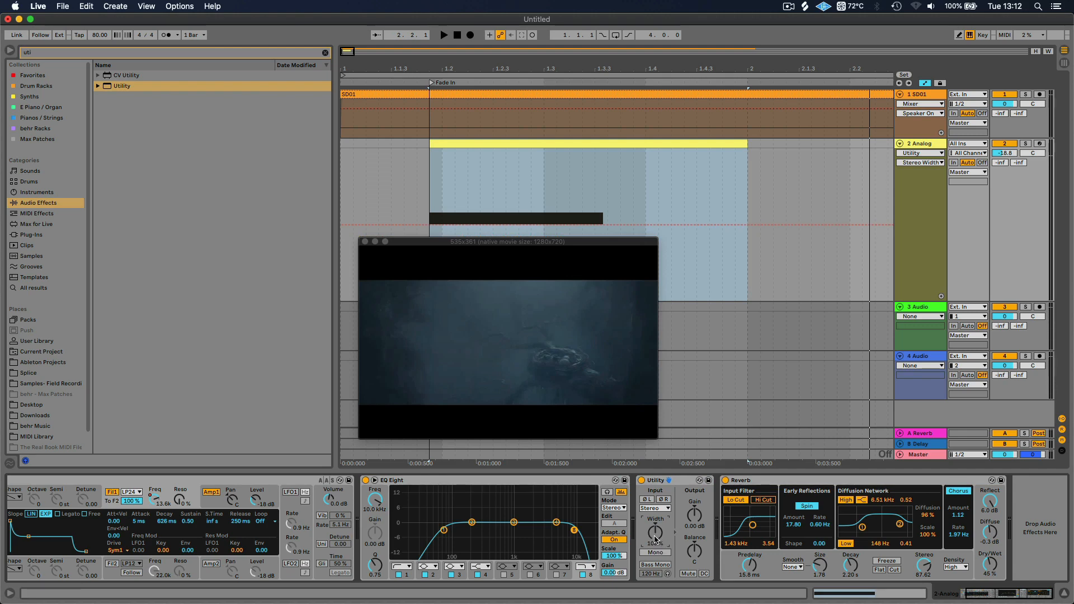
{"action": "key", "text": "space"}
{"action": "left_click_drag", "start_coordinate": [656, 538], "coordinate": [655, 438]}
{"action": "key", "text": "space"}
{"action": "key", "text": "space"}
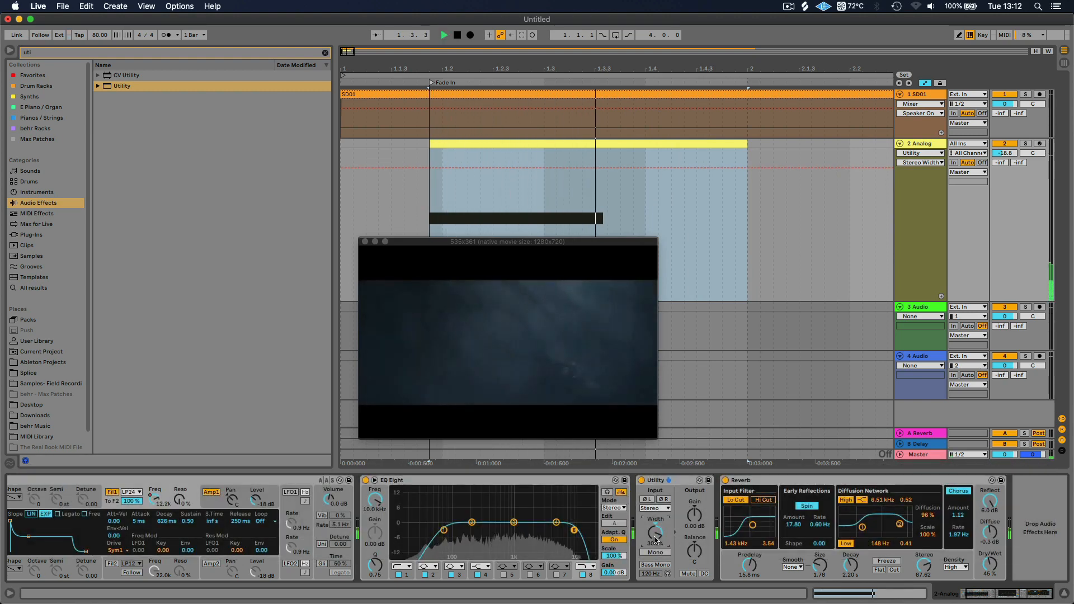
{"action": "key", "text": "space"}
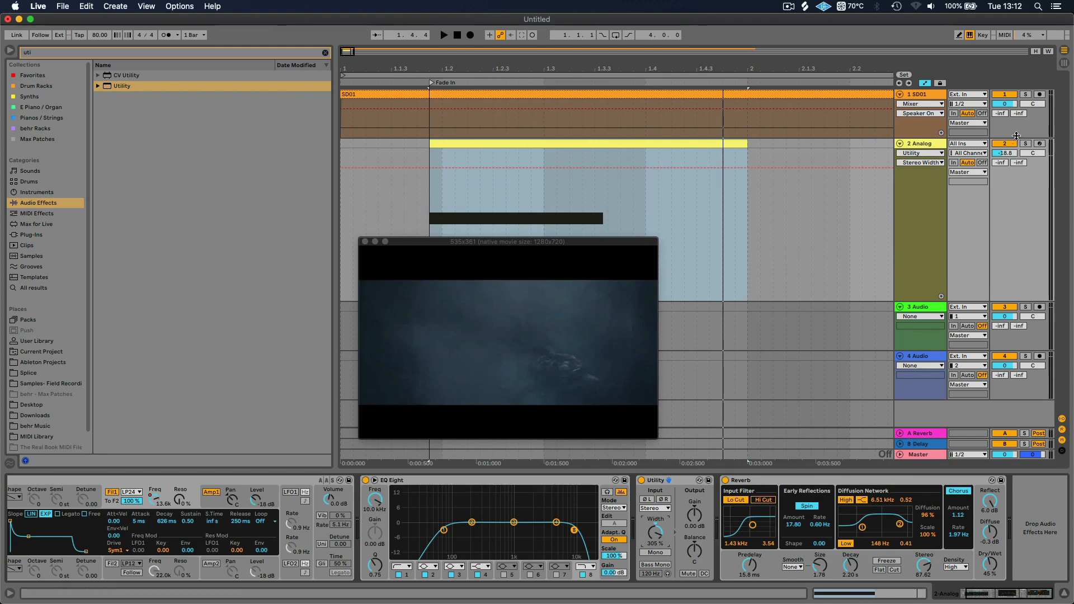
Raise the Analog track's volume to -14.1 dB and play the swell again
{"action": "left_click_drag", "start_coordinate": [1006, 159], "coordinate": [1005, 156]}
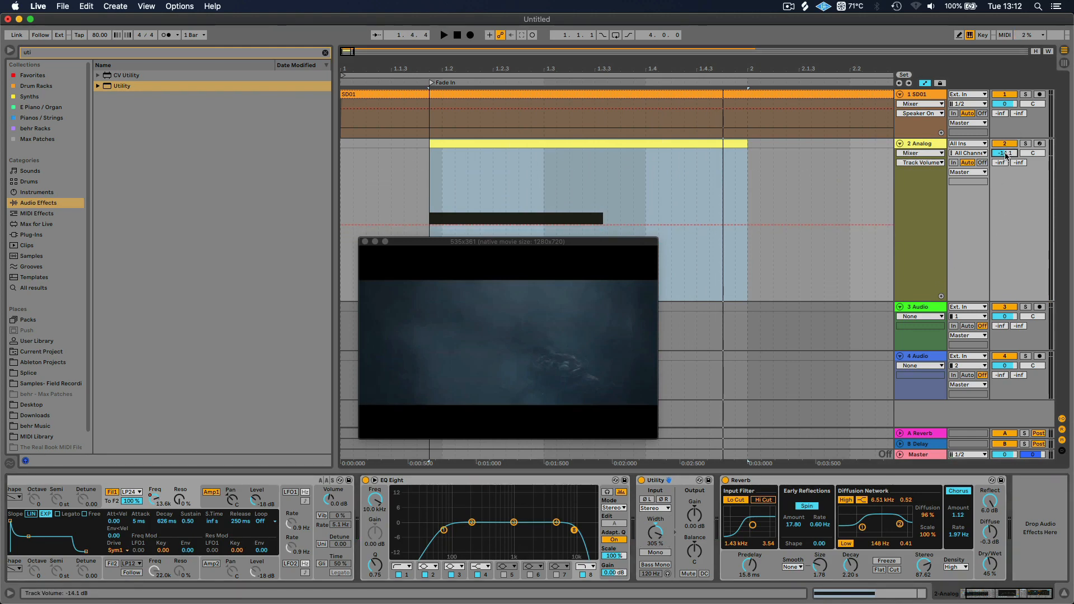
{"action": "key", "text": "space"}
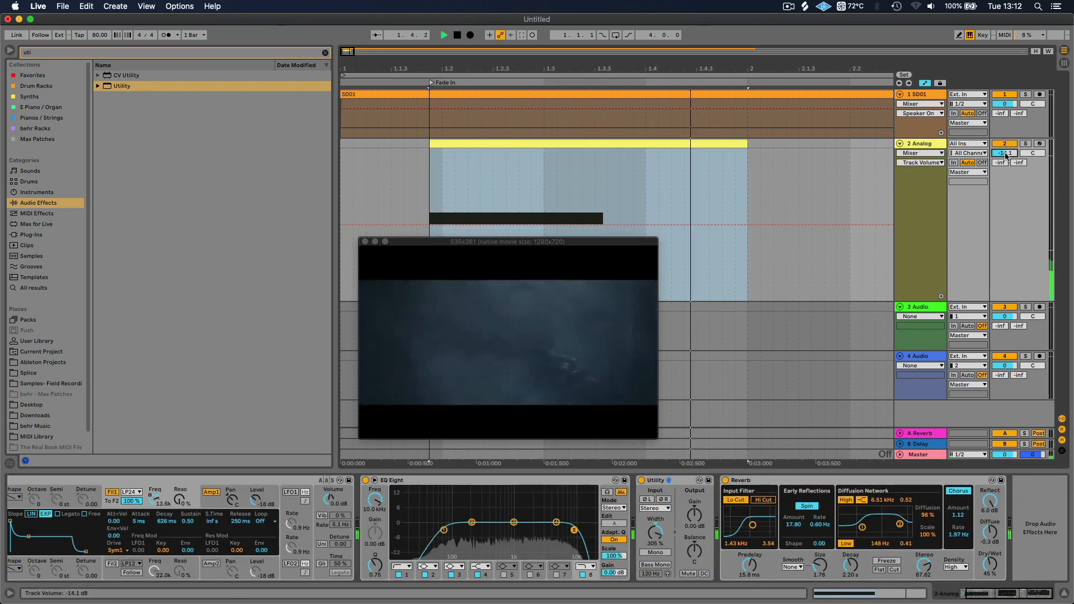
{"action": "key", "text": "space"}
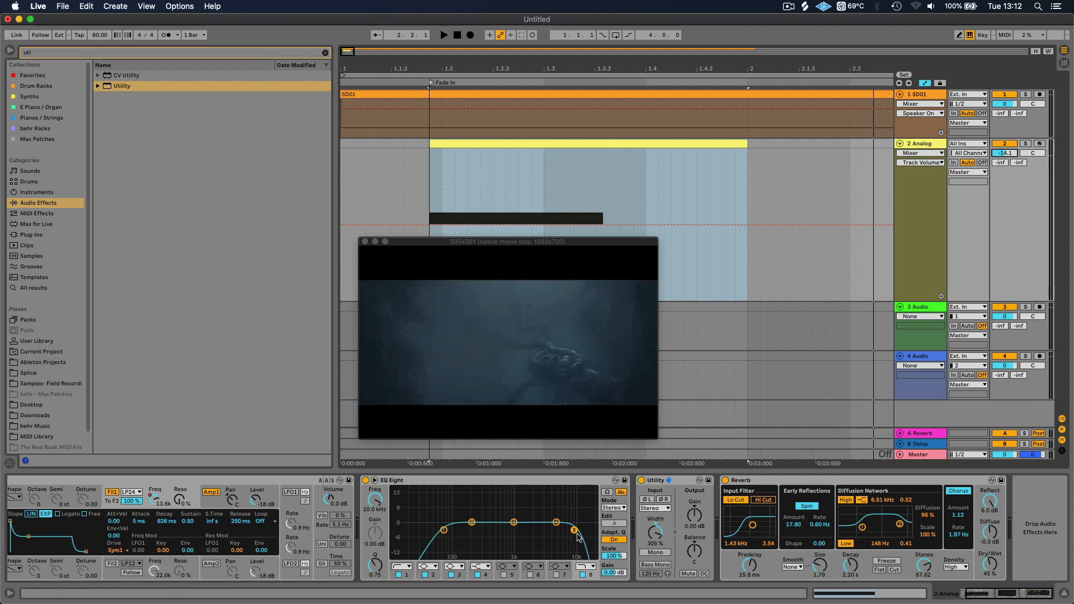
Clear the browser search, add a Compressor after Reverb and switch its display to the transfer curve
{"action": "left_click", "coordinate": [325, 52]}
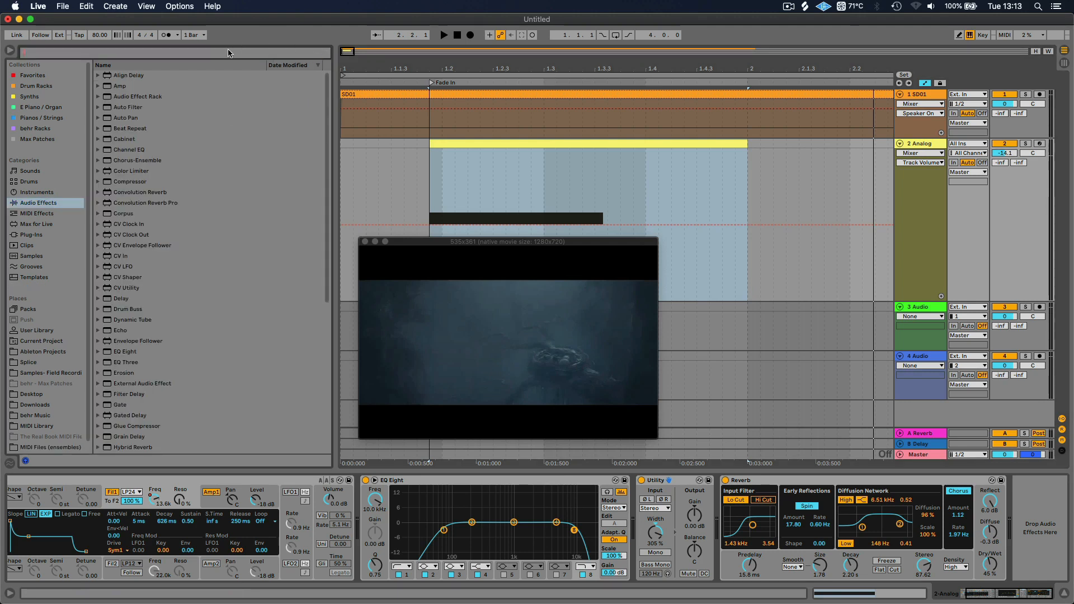
{"action": "double_click", "coordinate": [109, 181]}
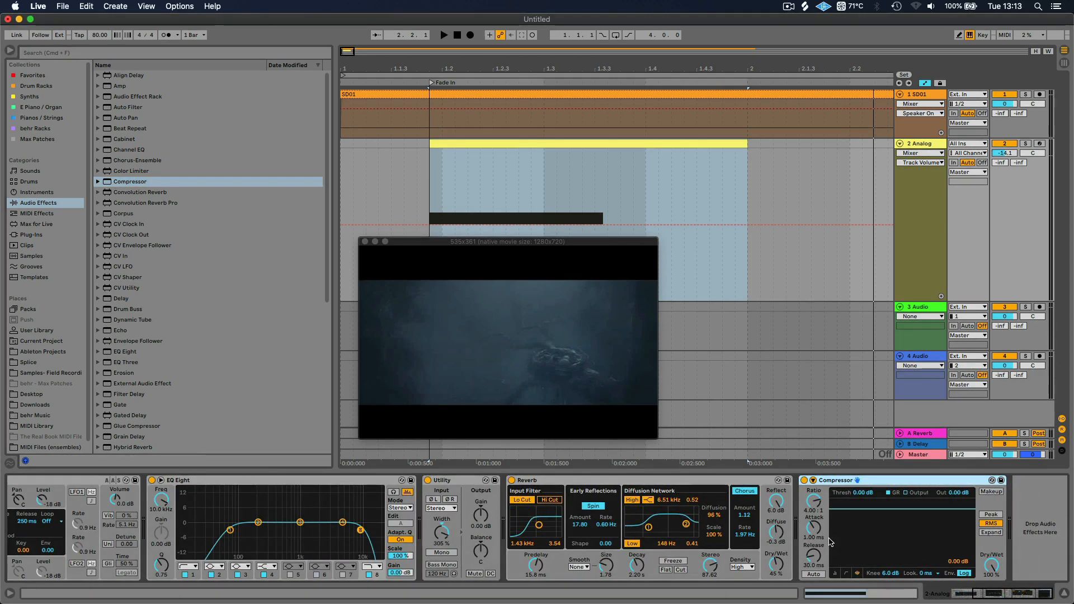
{"action": "left_click", "coordinate": [845, 572]}
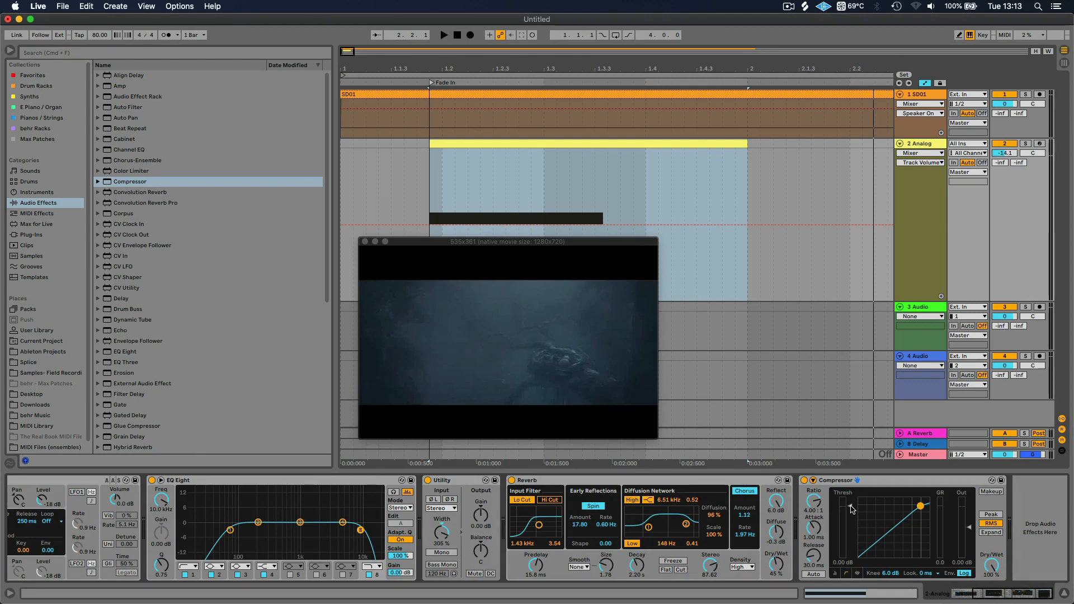
Lower the Compressor's threshold to -17.5 dB while the swell plays and set its release to 164 ms
{"action": "key", "text": "space"}
{"action": "left_click_drag", "start_coordinate": [851, 508], "coordinate": [851, 534]}
{"action": "key", "text": "space"}
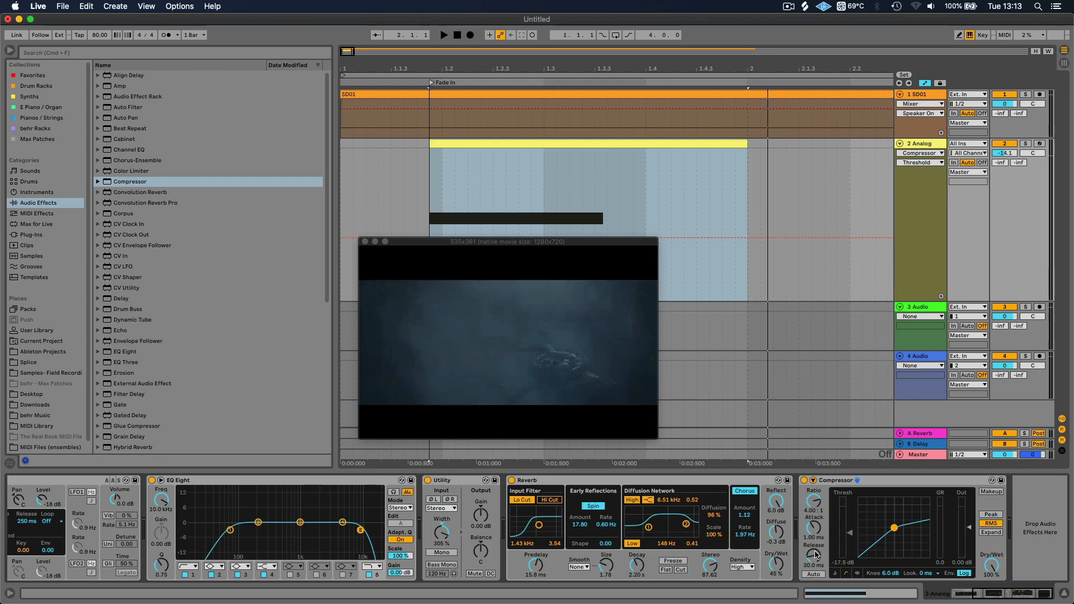
{"action": "left_click_drag", "start_coordinate": [814, 556], "coordinate": [814, 537]}
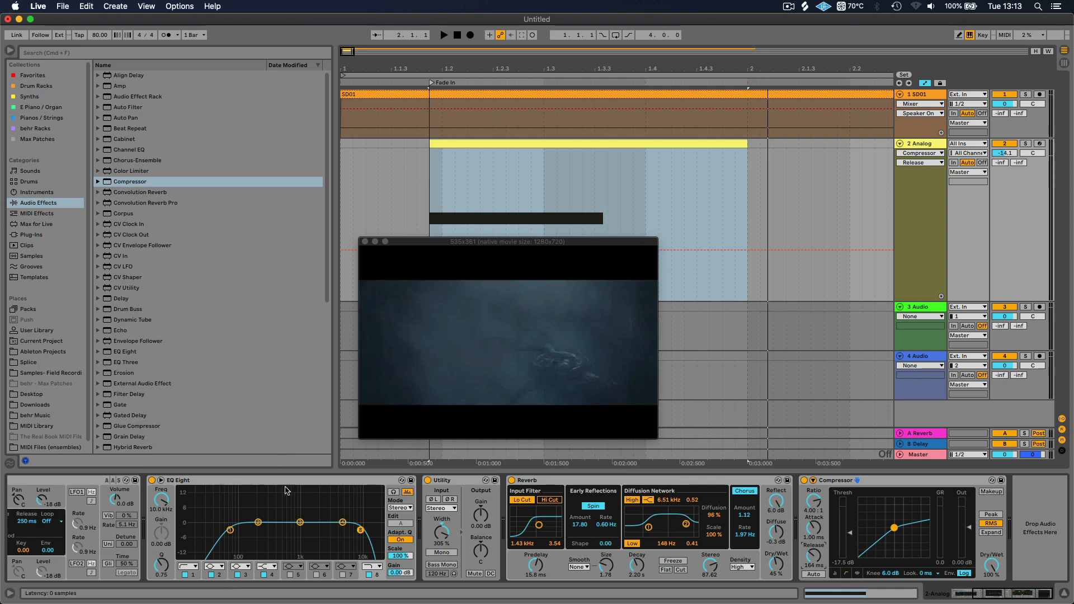
Enable LFO1 in Analog and set filter 1's LFO1 frequency modulation to 0.78
{"action": "scroll", "coordinate": [218, 522], "scroll_direction": "left", "scroll_amount": 5}
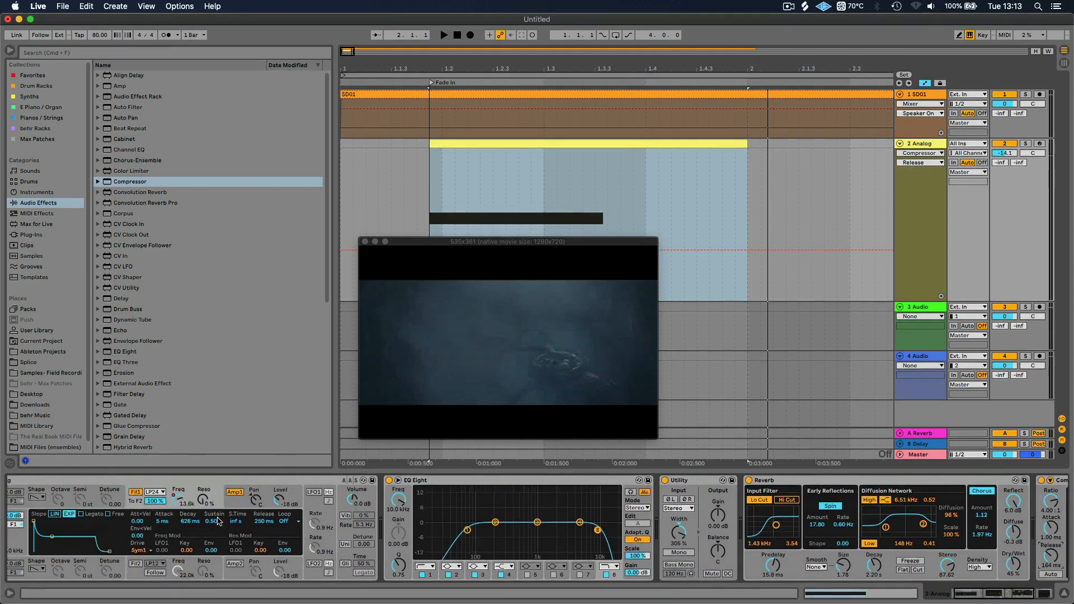
{"action": "scroll", "coordinate": [219, 521], "scroll_direction": "left", "scroll_amount": 1}
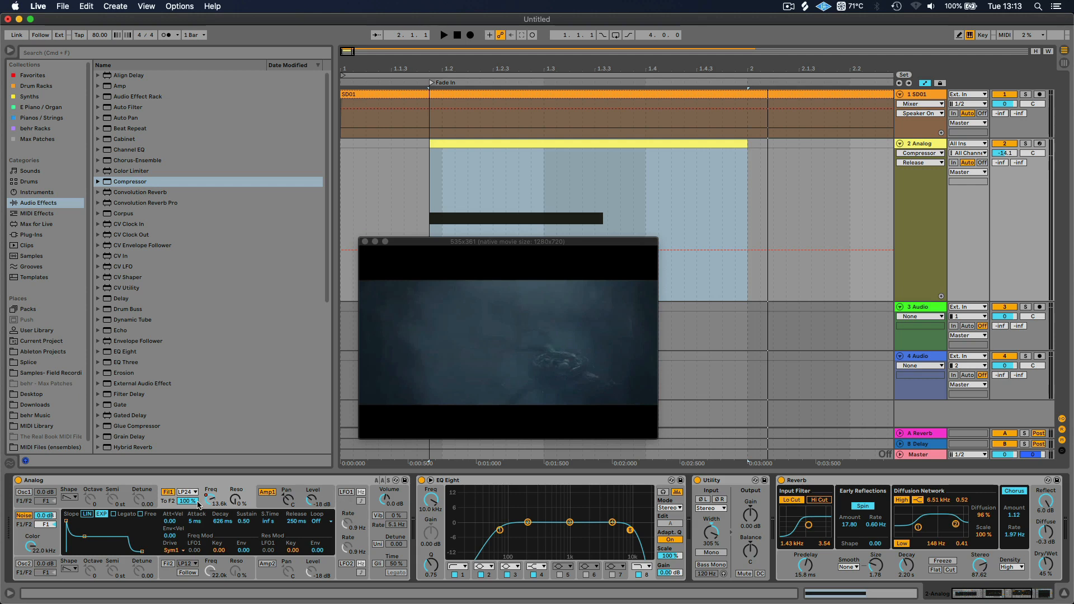
{"action": "left_click", "coordinate": [347, 493]}
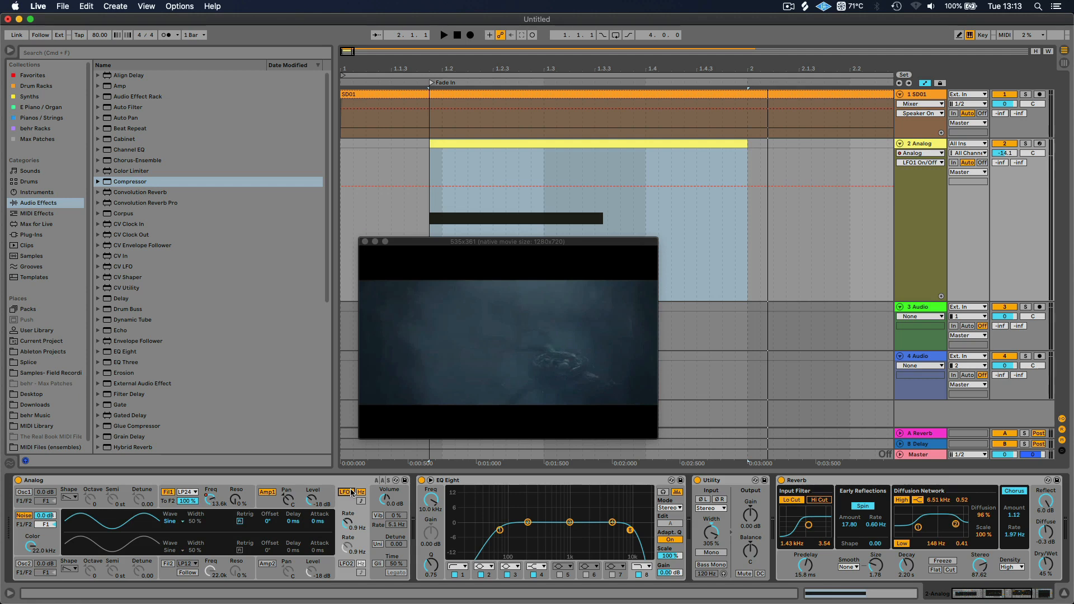
{"action": "left_click", "coordinate": [167, 506]}
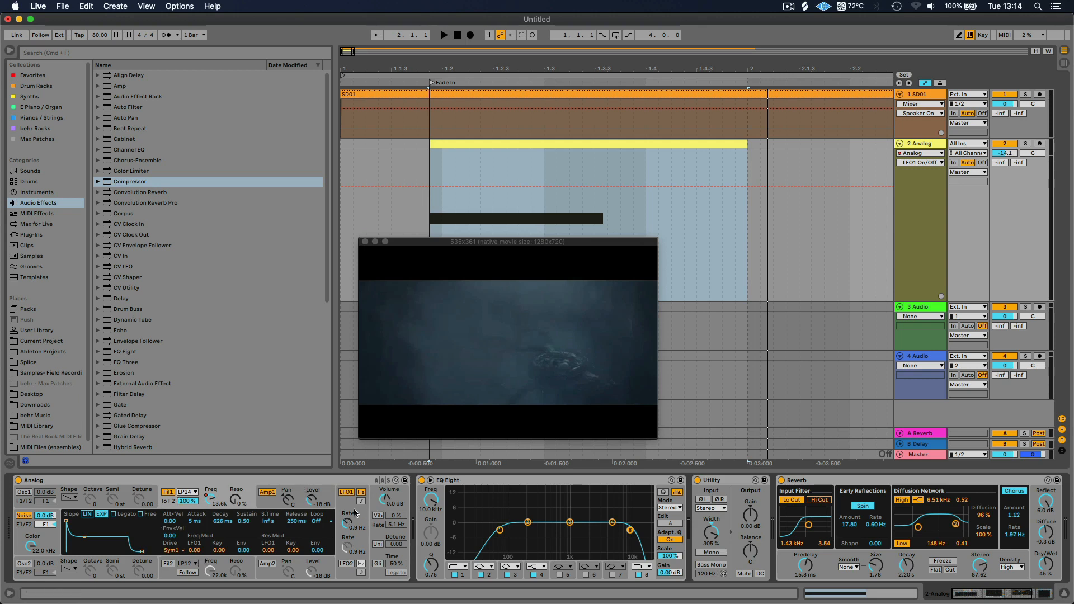
{"action": "left_click_drag", "start_coordinate": [194, 550], "coordinate": [194, 521]}
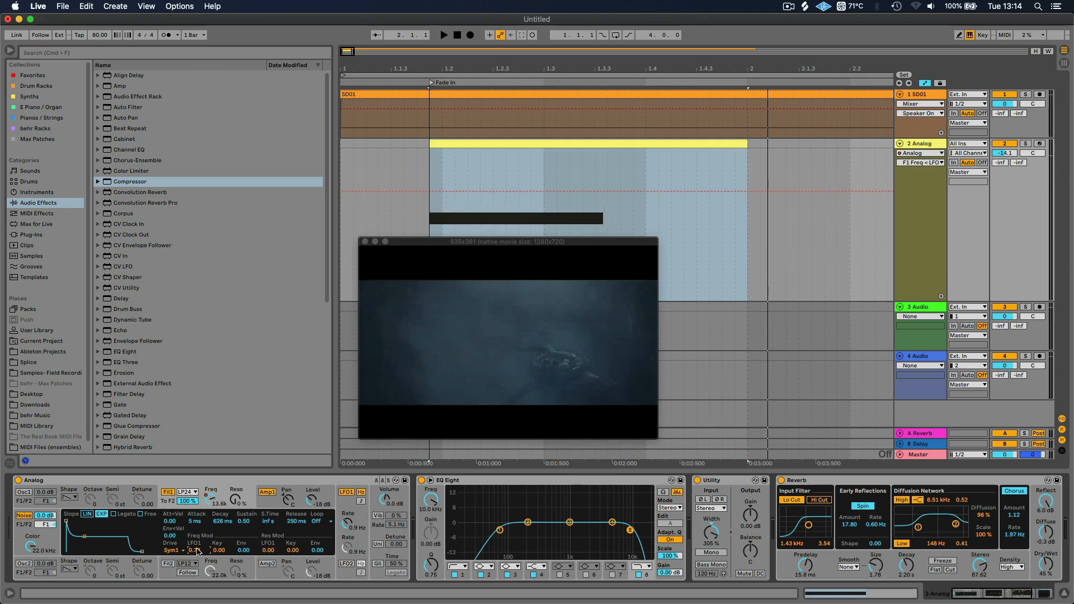
Slow LFO1's rate to 0.5 Hz and play the swell with the filter modulation
{"action": "left_click", "coordinate": [348, 523]}
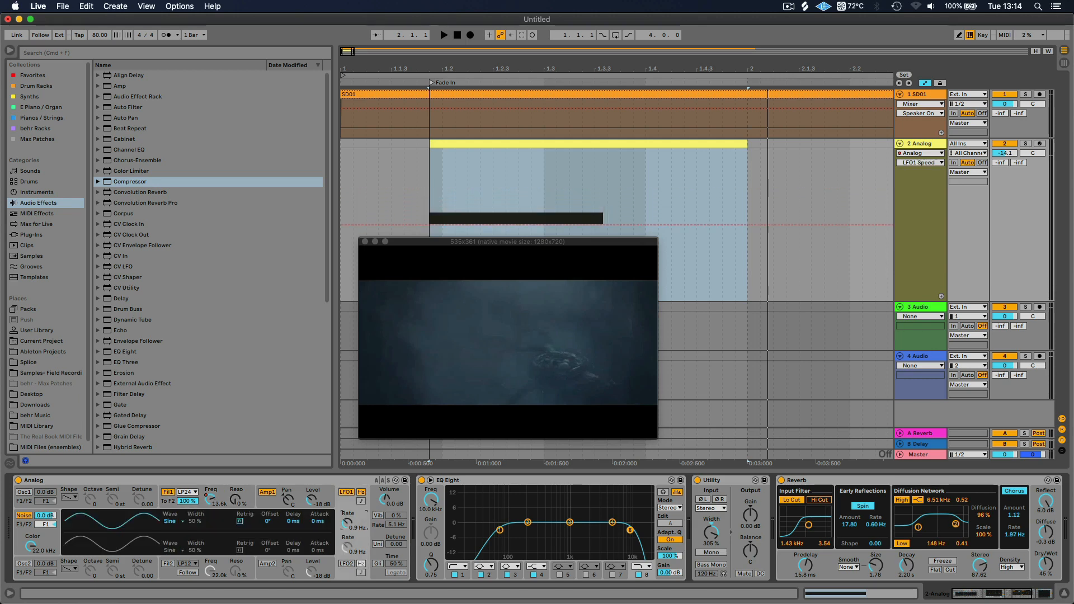
{"action": "left_click_drag", "start_coordinate": [348, 523], "coordinate": [349, 537]}
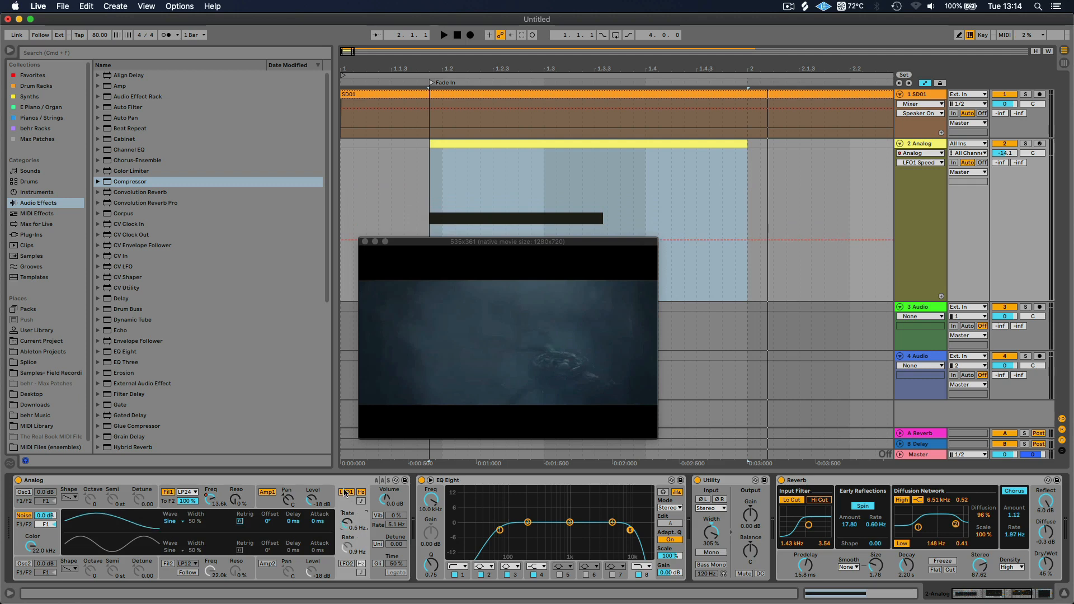
{"action": "left_click", "coordinate": [168, 503]}
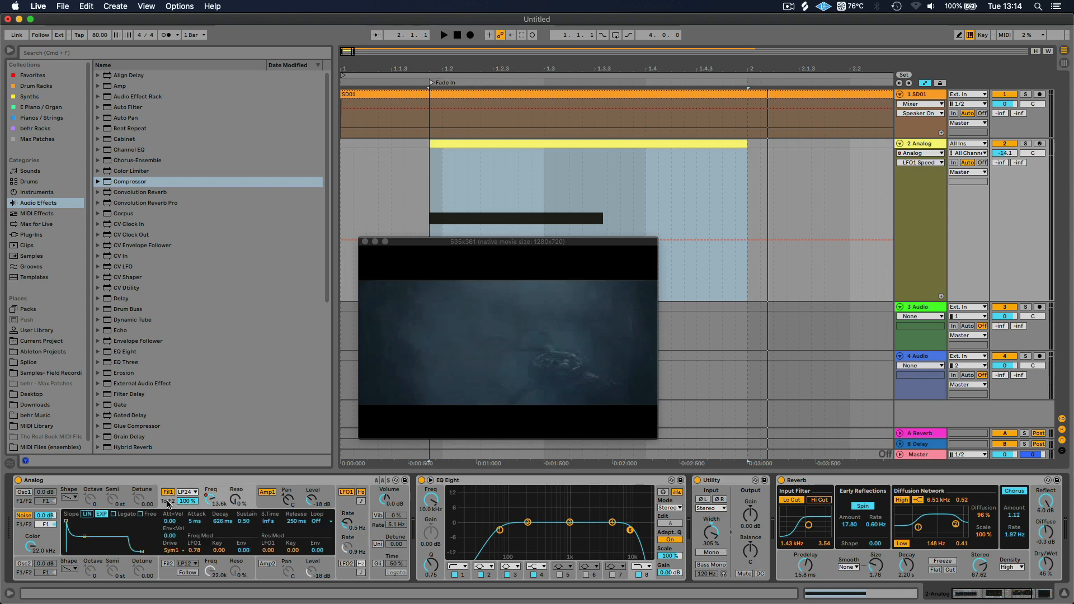
{"action": "key", "text": "space"}
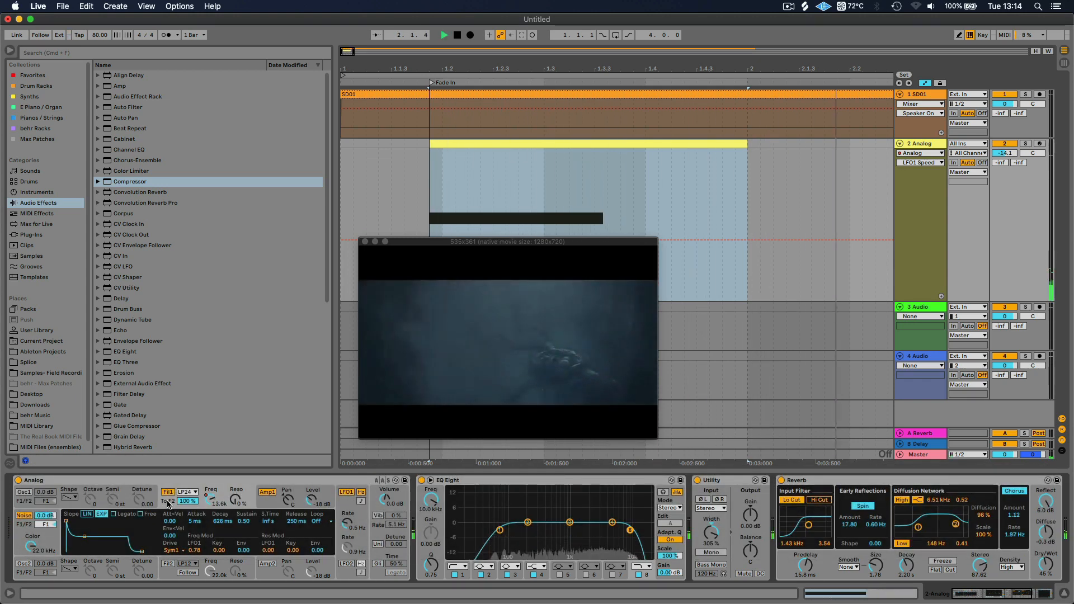
{"action": "key", "text": "space"}
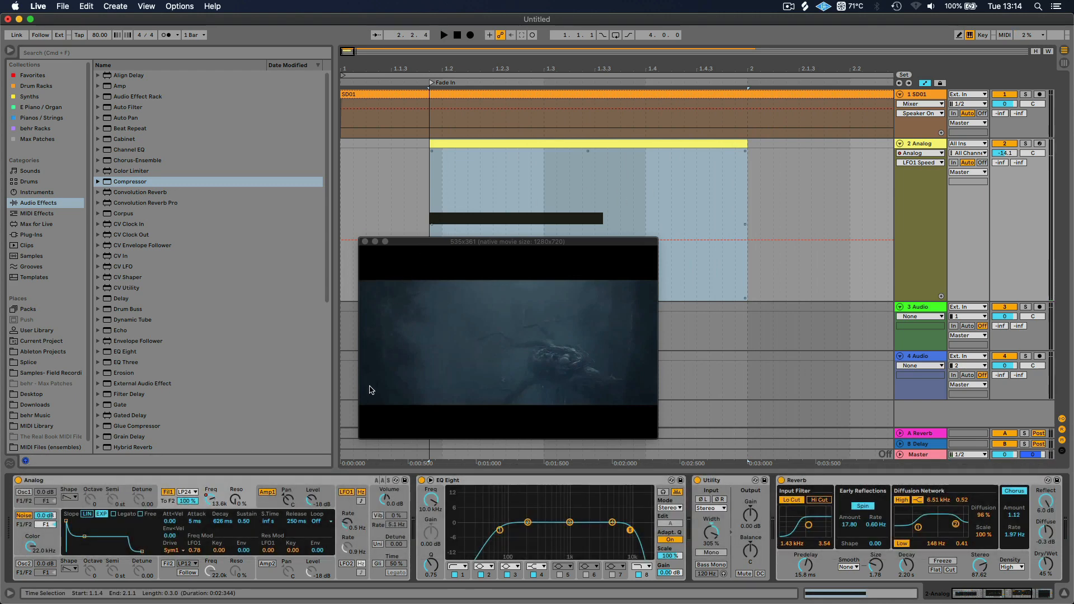
Audition the swell with a faster LFO1 rate and return the rate to 0.5 Hz
{"action": "left_click_drag", "start_coordinate": [347, 527], "coordinate": [348, 537]}
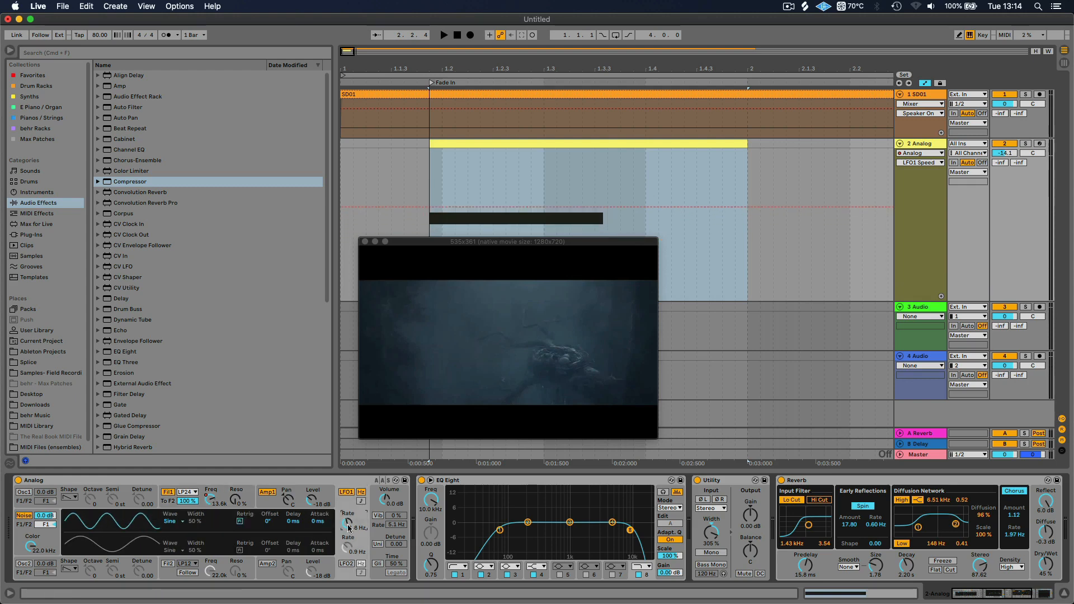
{"action": "key", "text": "space"}
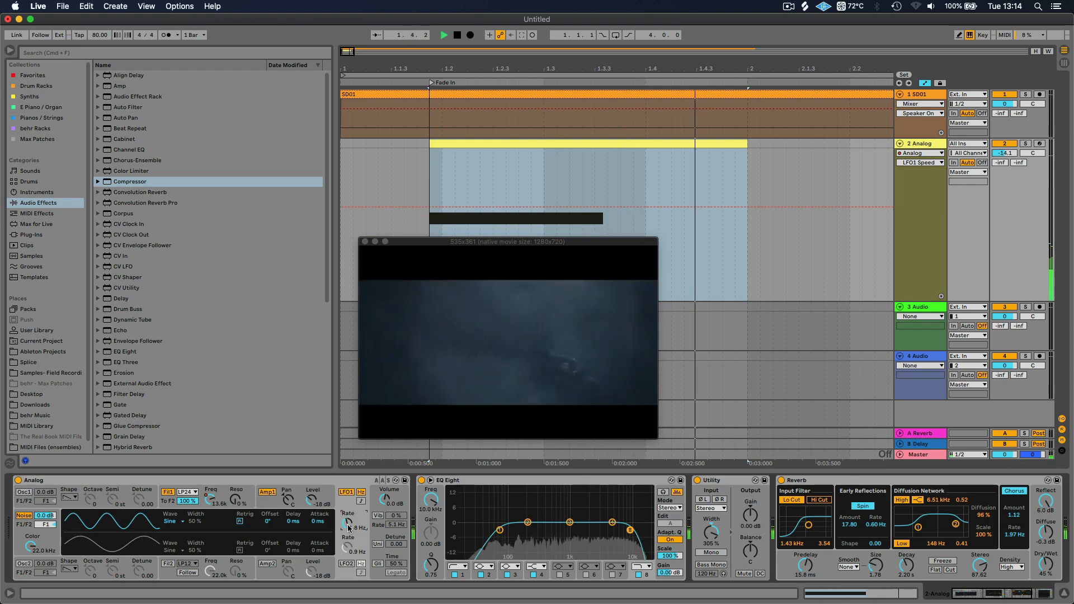
{"action": "key", "text": "space"}
{"action": "left_click_drag", "start_coordinate": [347, 527], "coordinate": [348, 534]}
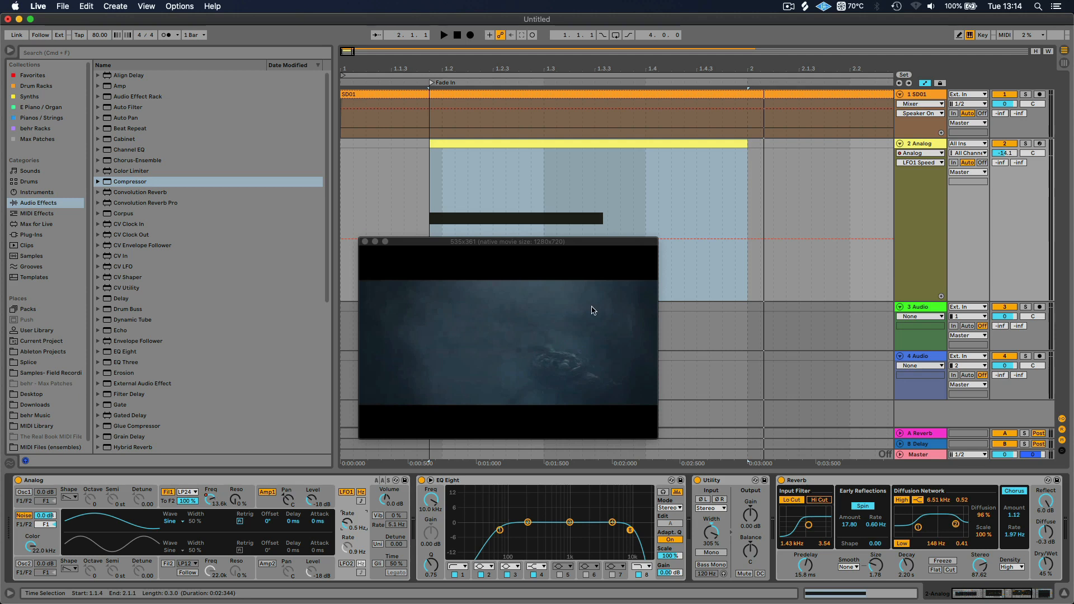
Move the video preview clear of the Analog clip and bring up the Creature_Footsteps folder in Finder
{"action": "left_click_drag", "start_coordinate": [578, 241], "coordinate": [576, 342]}
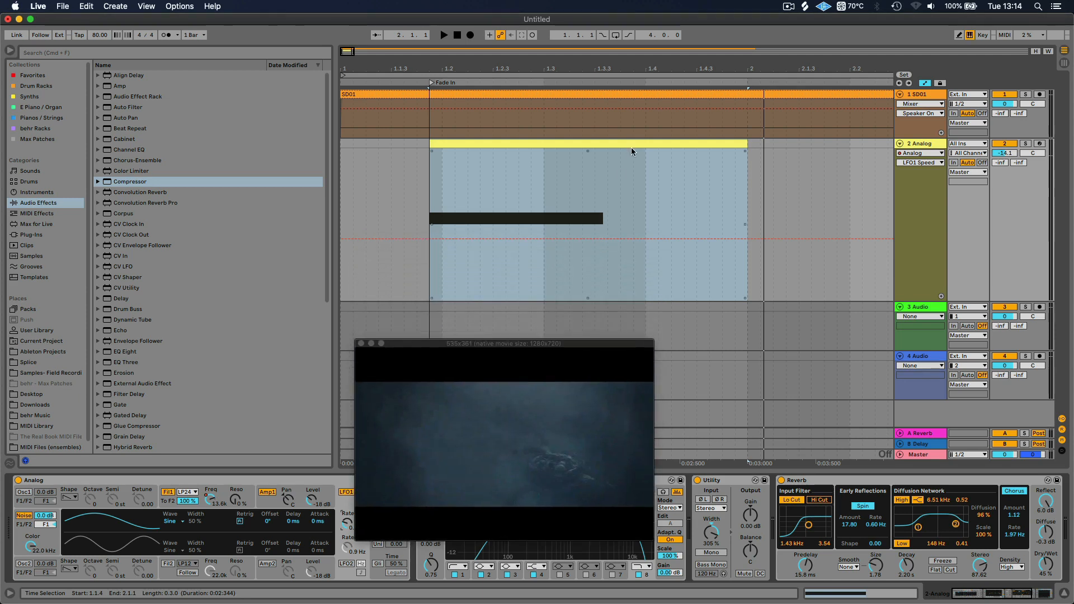
{"action": "left_click_drag", "start_coordinate": [581, 69], "coordinate": [581, 27]}
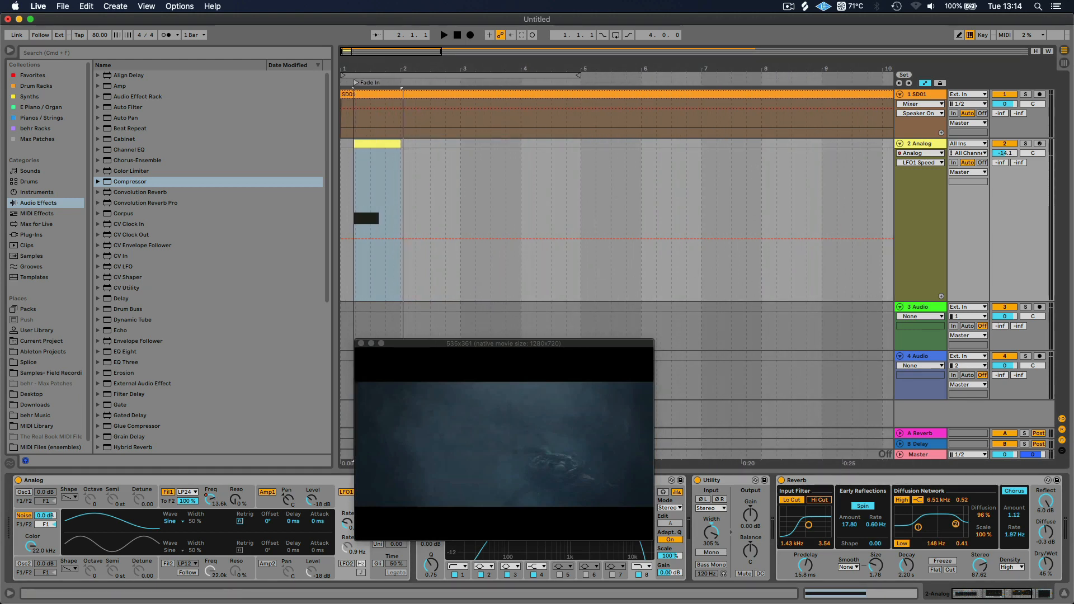
{"action": "key", "text": "super+Tab"}
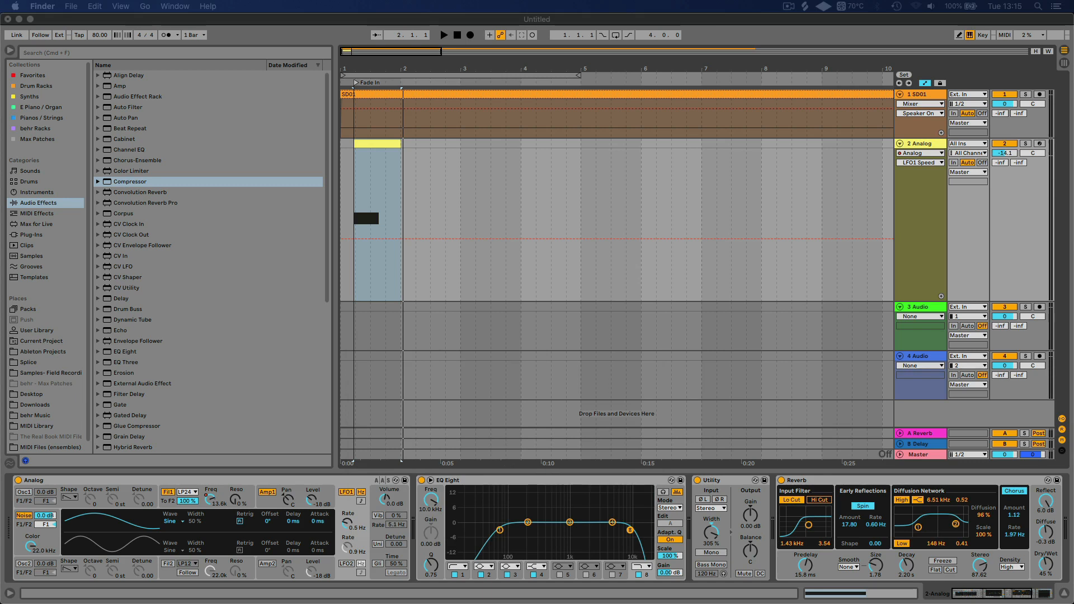
{"action": "left_click_drag", "start_coordinate": [0, 220], "coordinate": [104, 120]}
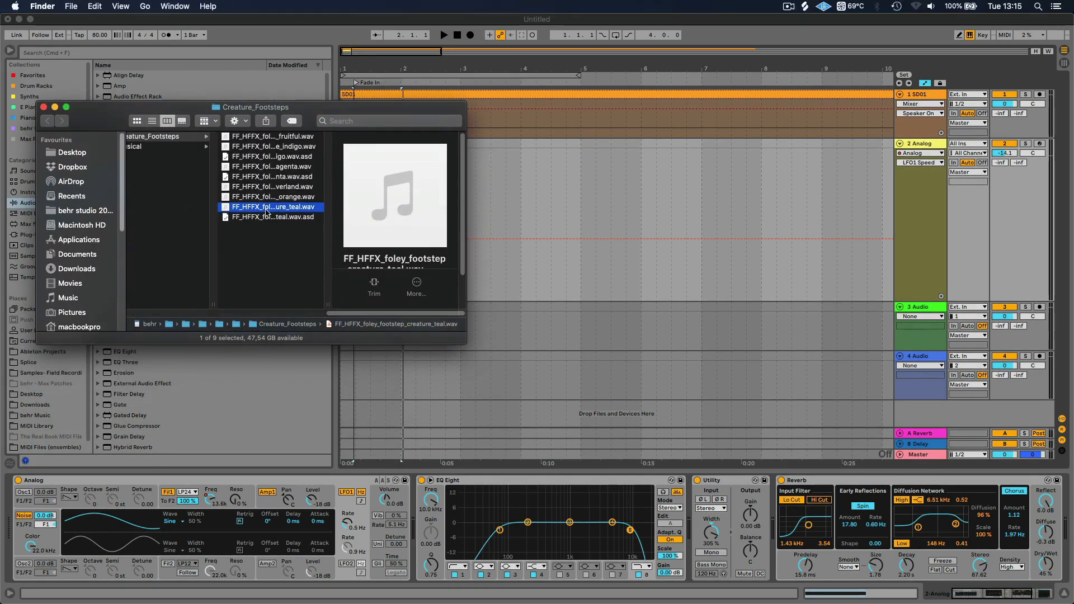
Return to Ableton Live, shrink the Analog track to the other tracks' height and hide the automation lanes
{"action": "left_click", "coordinate": [909, 302]}
{"action": "left_click_drag", "start_coordinate": [910, 302], "coordinate": [927, 190]}
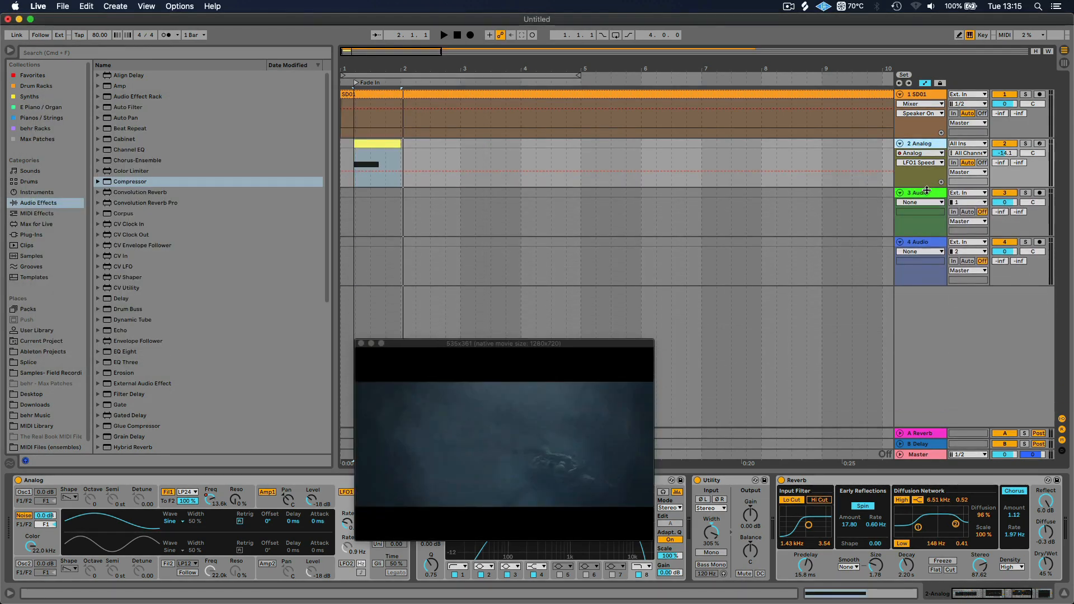
{"action": "left_click", "coordinate": [925, 84]}
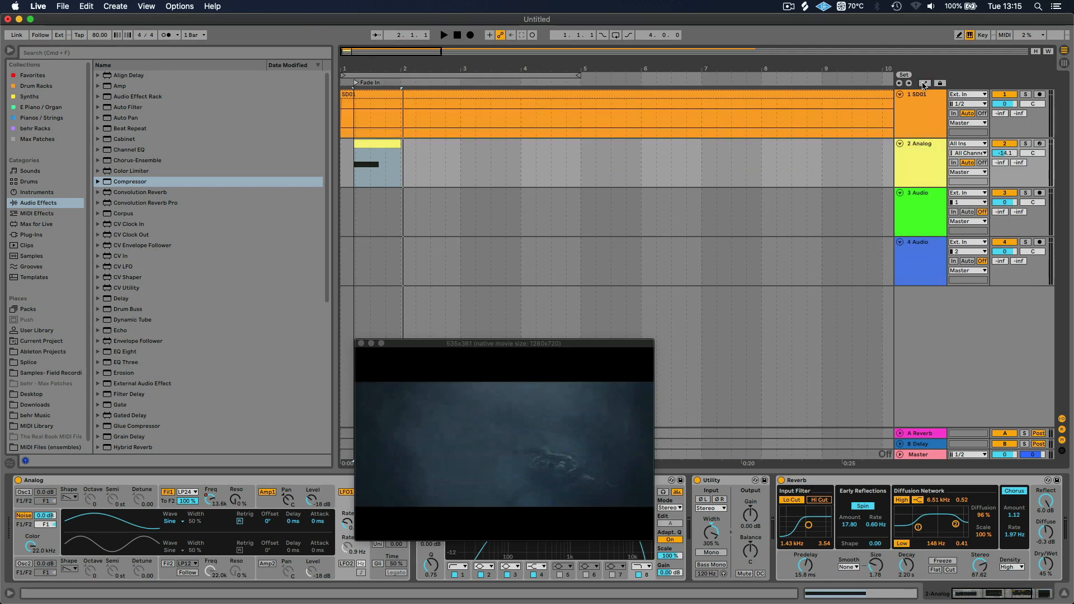
{"action": "left_click", "coordinate": [924, 84]}
{"action": "left_click", "coordinate": [926, 84]}
Scan the video for the creature's footstep and place the insert marker at bar 13 on the Analog track
{"action": "left_click_drag", "start_coordinate": [398, 75], "coordinate": [397, 68]}
{"action": "left_click_drag", "start_coordinate": [429, 148], "coordinate": [555, 165]}
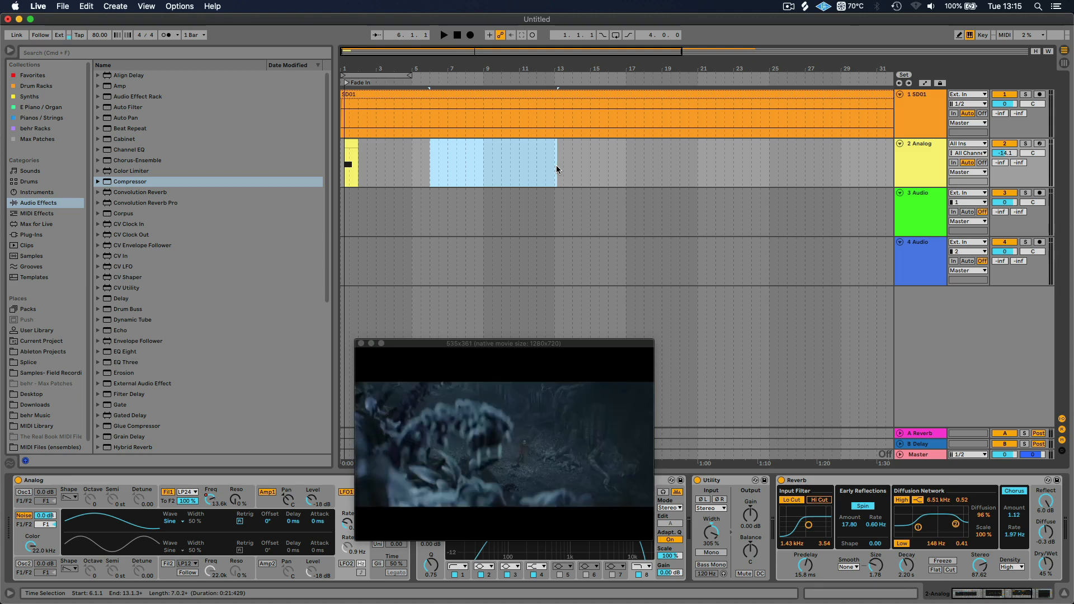
{"action": "left_click", "coordinate": [555, 165]}
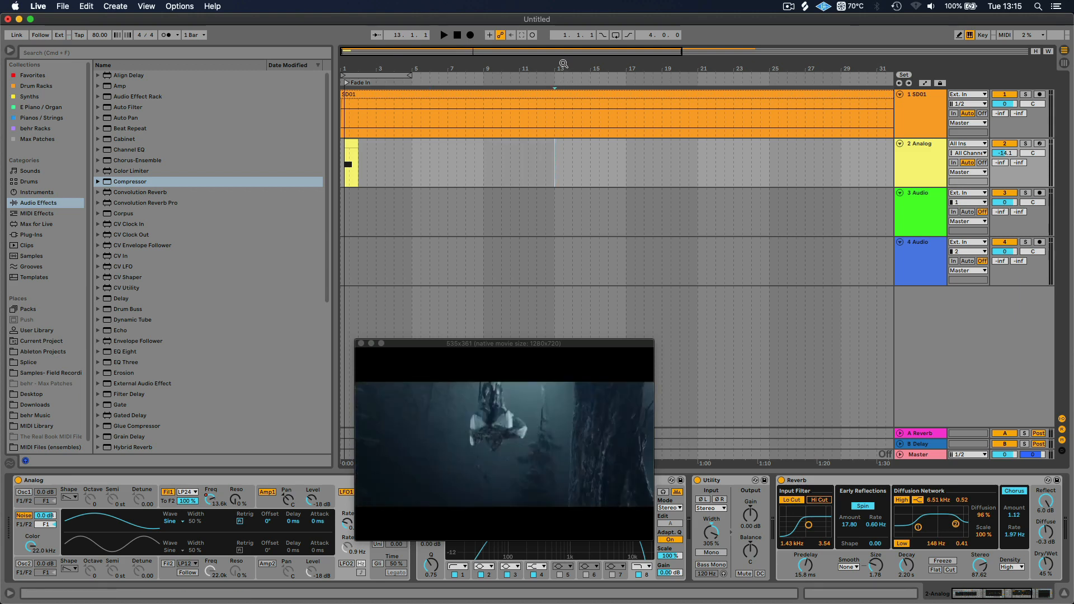
{"action": "left_click_drag", "start_coordinate": [563, 68], "coordinate": [564, 128]}
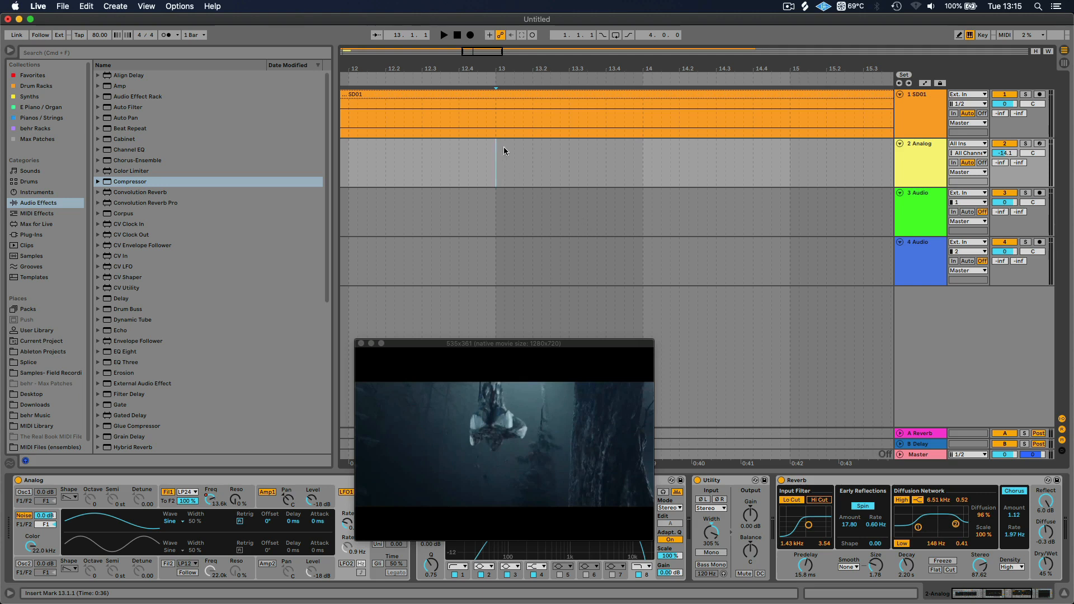
Nudge the insert marker to just after 13.1.3, where the creature's foot hits the ground
{"action": "left_click", "coordinate": [495, 162]}
{"action": "key", "text": "Right"}
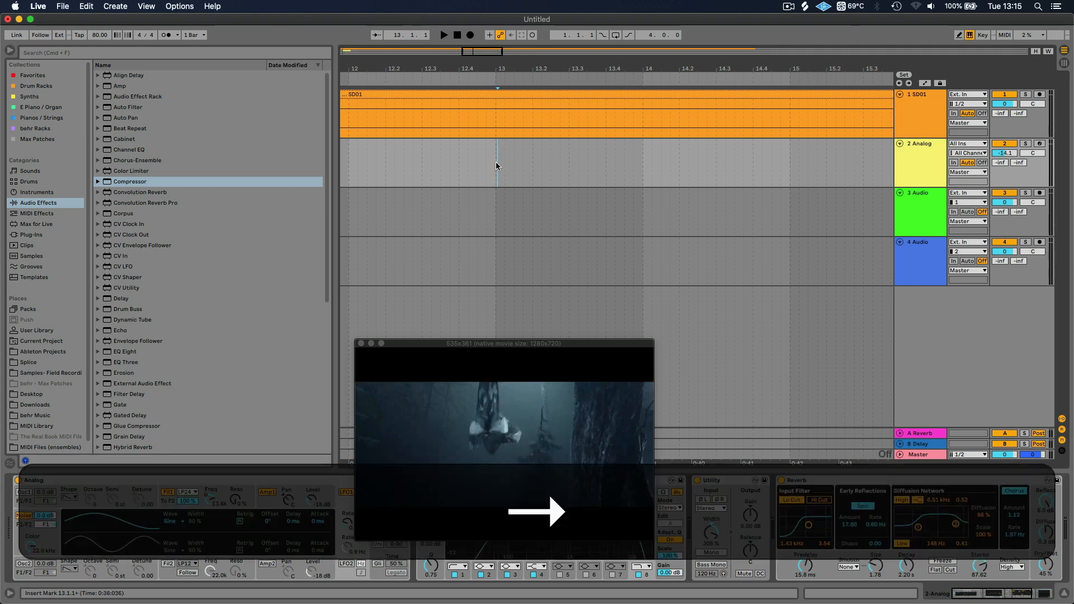
{"action": "key", "text": "Right"}
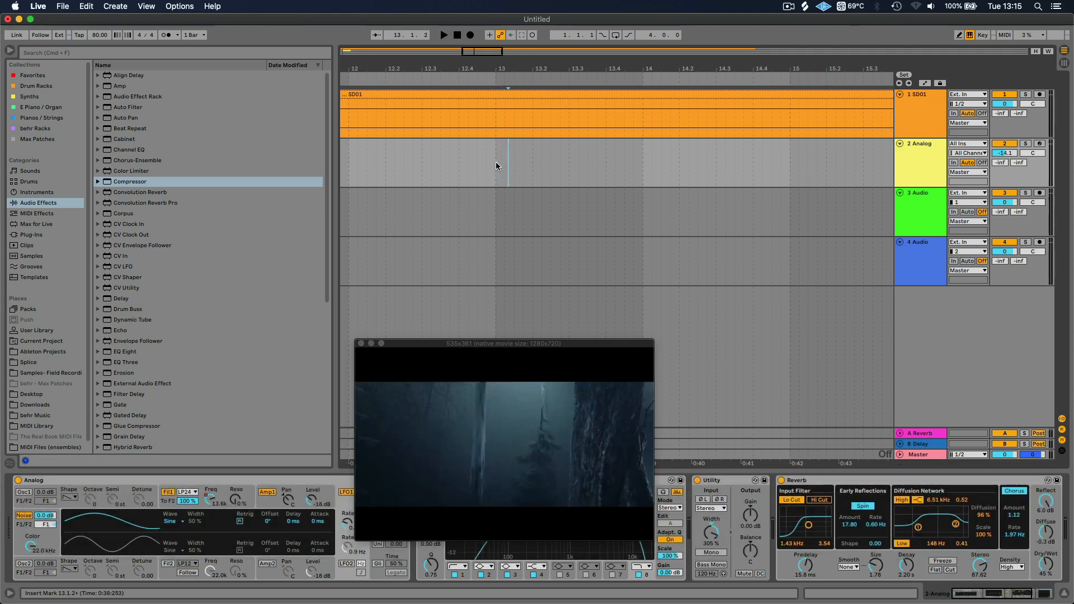
{"action": "key", "text": "Right"}
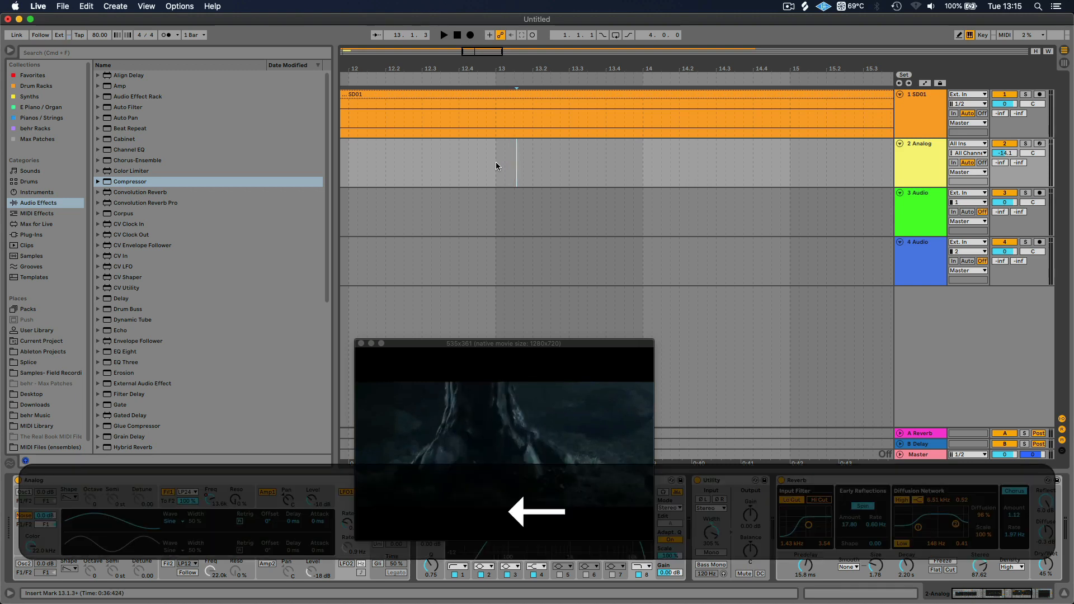
{"action": "key", "text": "Left"}
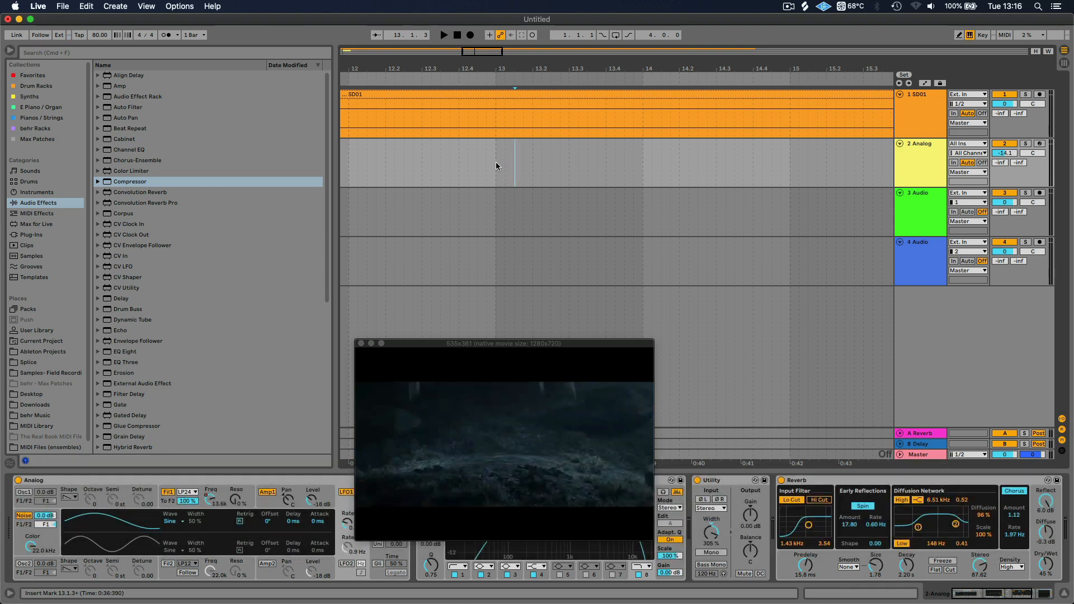
{"action": "key", "text": "Right"}
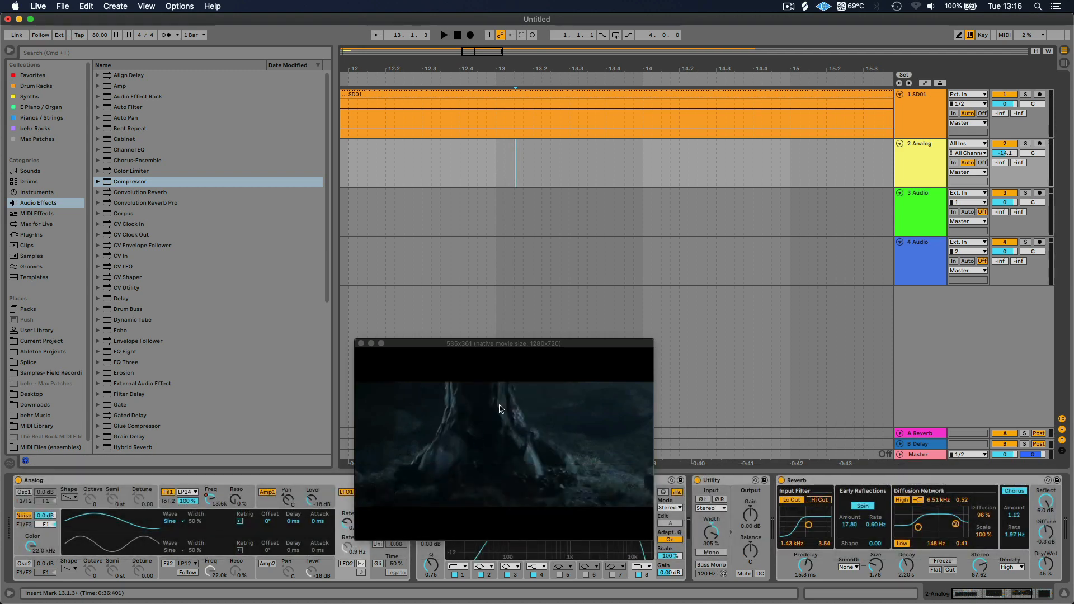
Add a locator named Stomp at the insert marker
{"action": "left_click_drag", "start_coordinate": [524, 67], "coordinate": [614, 94]}
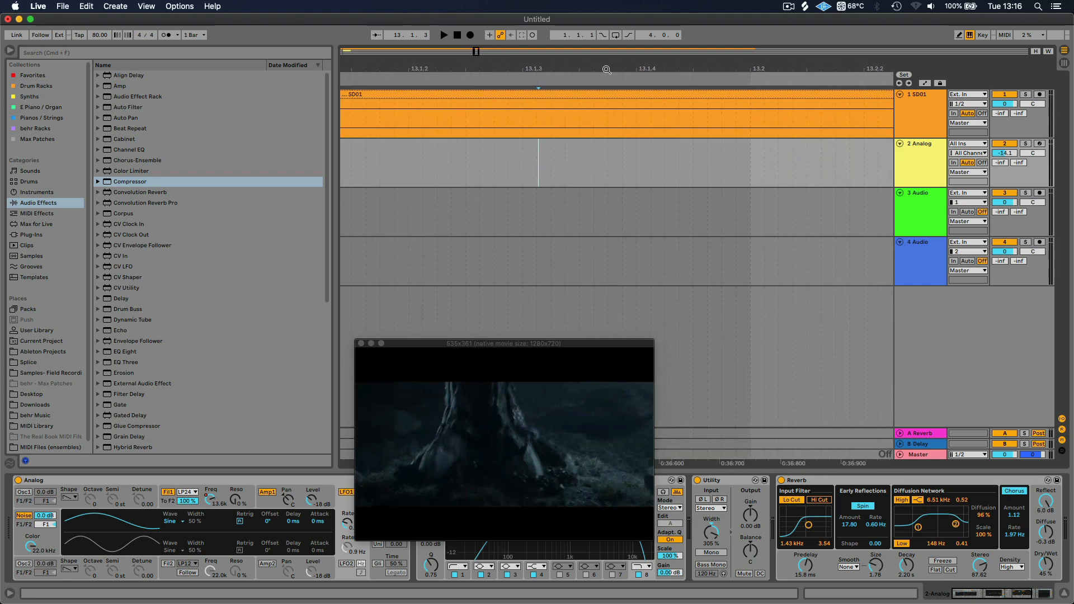
{"action": "right_click", "coordinate": [538, 82]}
{"action": "left_click", "coordinate": [566, 110]}
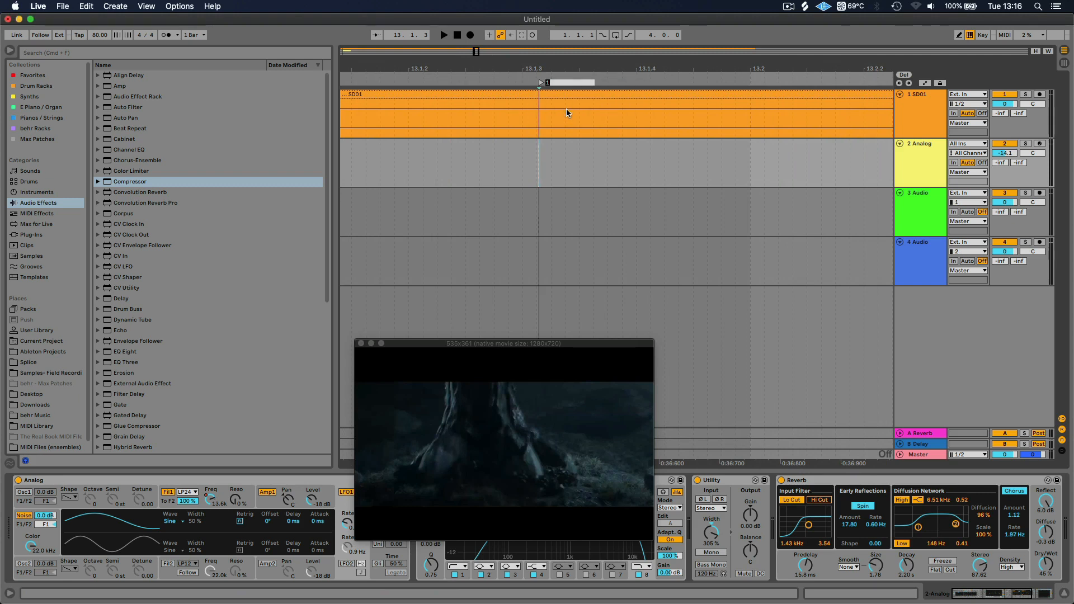
{"action": "type", "text": "Stom"}
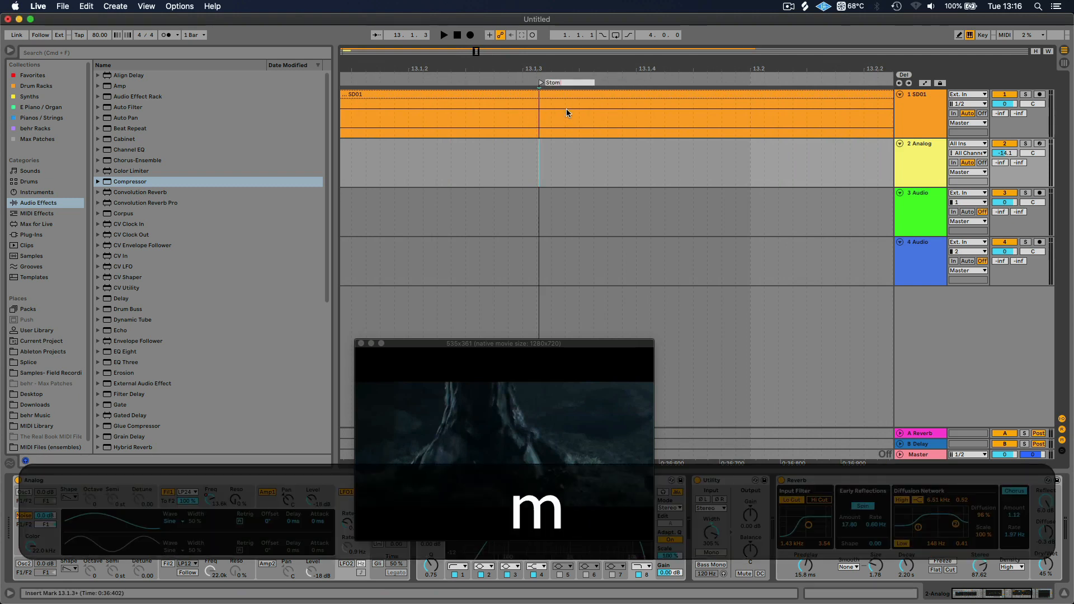
{"action": "type", "text": "p"}
{"action": "key", "text": "Return"}
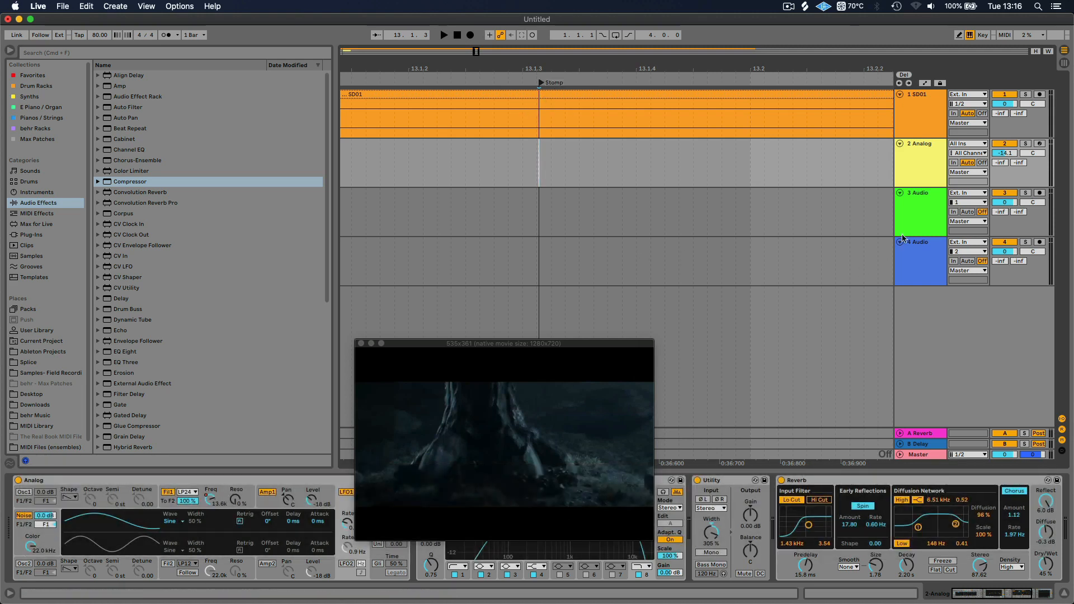
Widen the track headers and rename the Analog track Woosh White Noise
{"action": "left_click", "coordinate": [911, 167]}
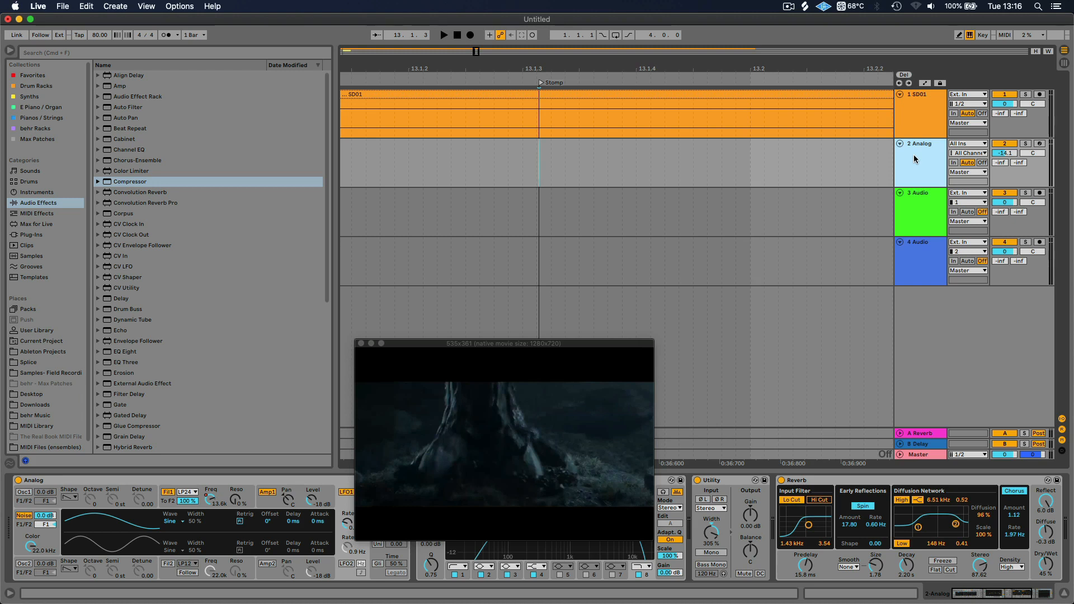
{"action": "left_click_drag", "start_coordinate": [894, 159], "coordinate": [844, 159]}
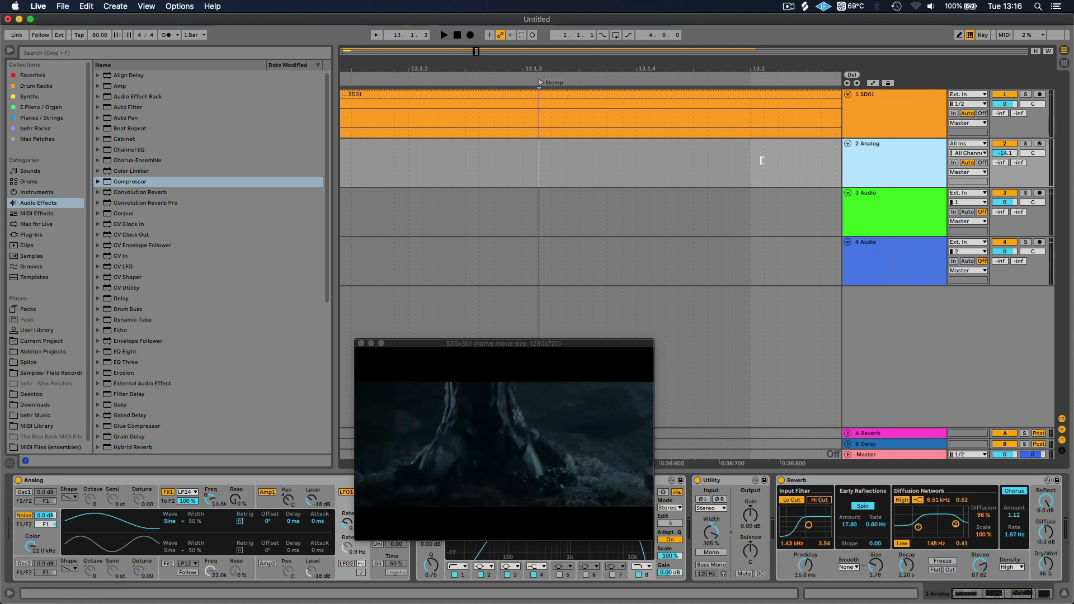
{"action": "right_click", "coordinate": [857, 156]}
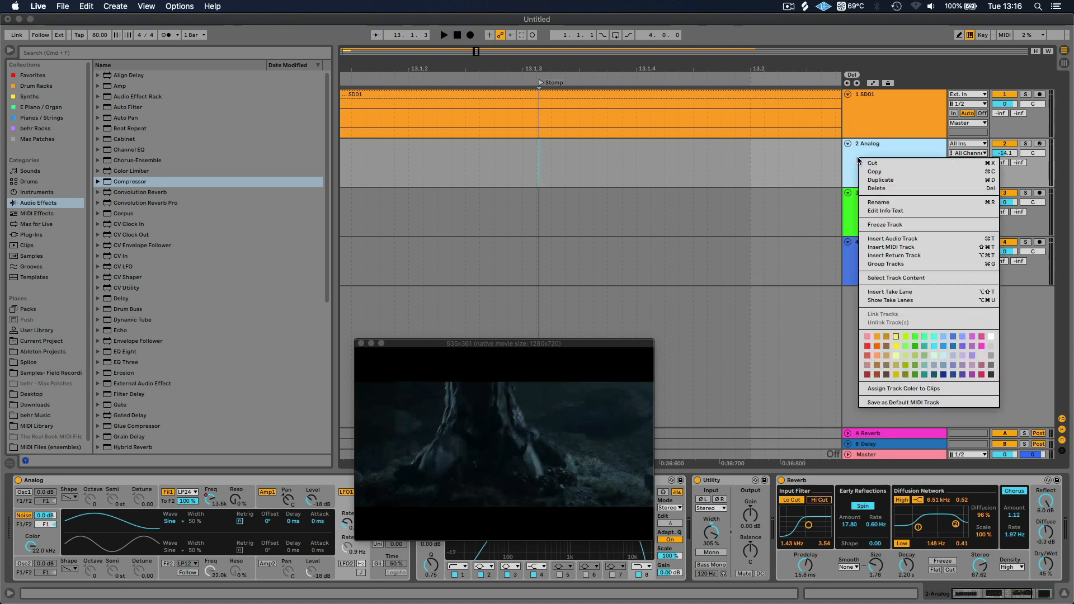
{"action": "left_click", "coordinate": [901, 201]}
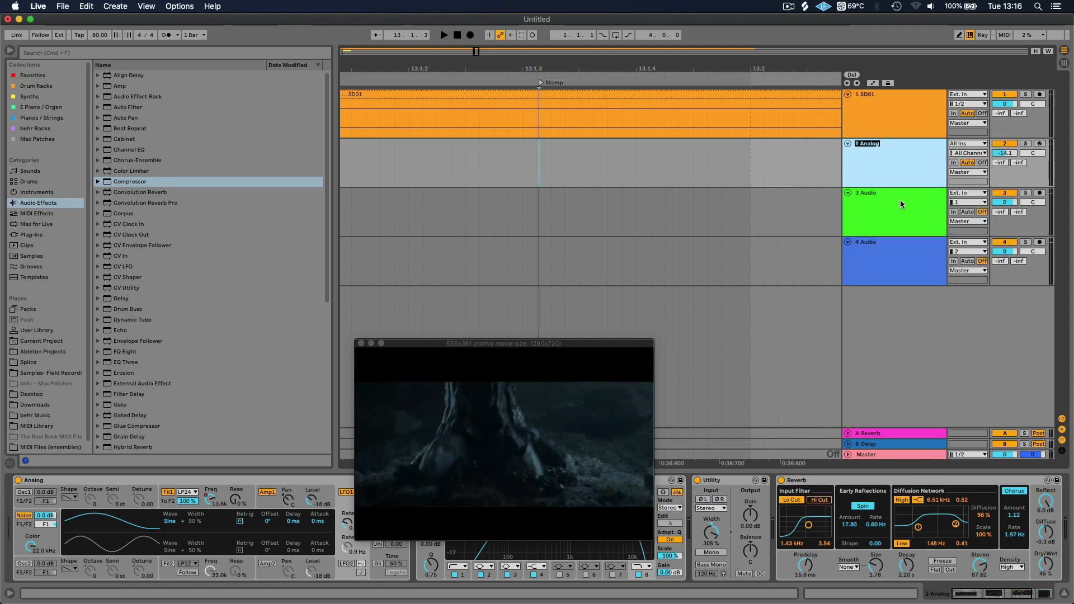
{"action": "type", "text": "Woos"}
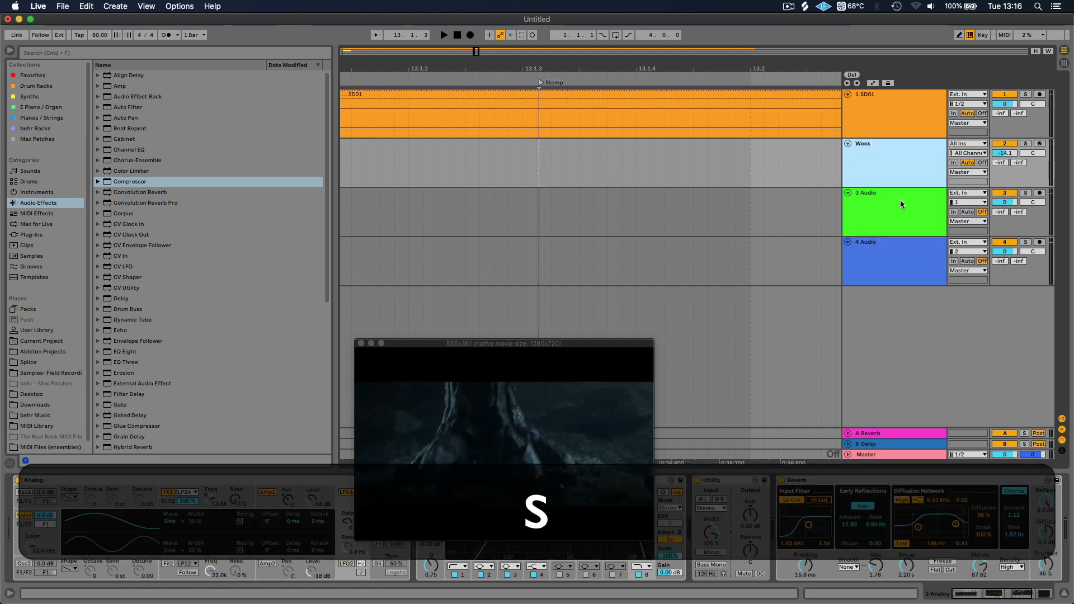
{"action": "type", "text": "h"}
{"action": "key", "text": "Return"}
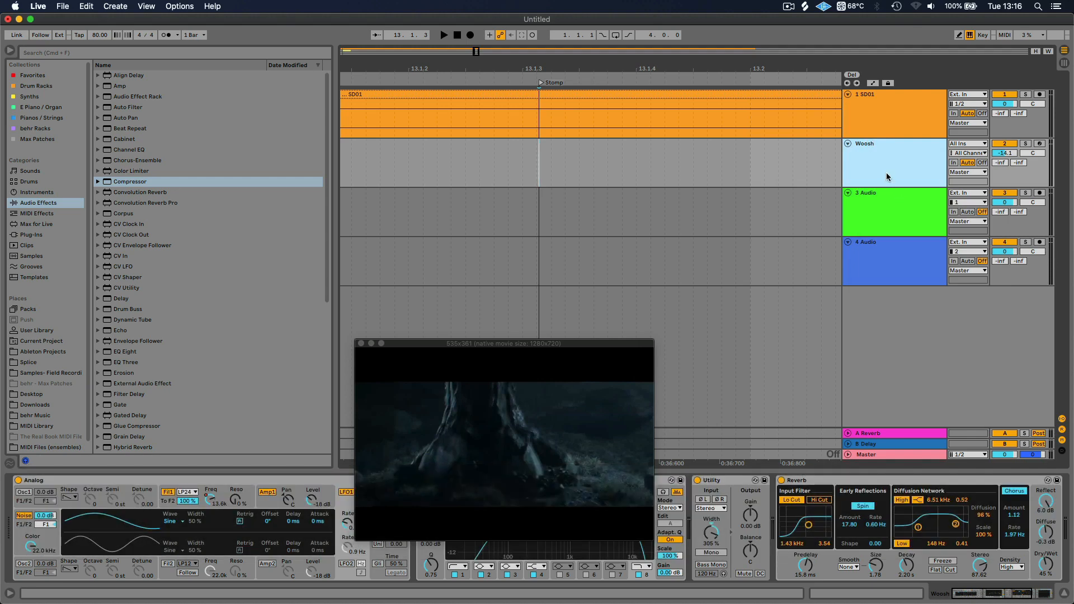
{"action": "key", "text": "super+r"}
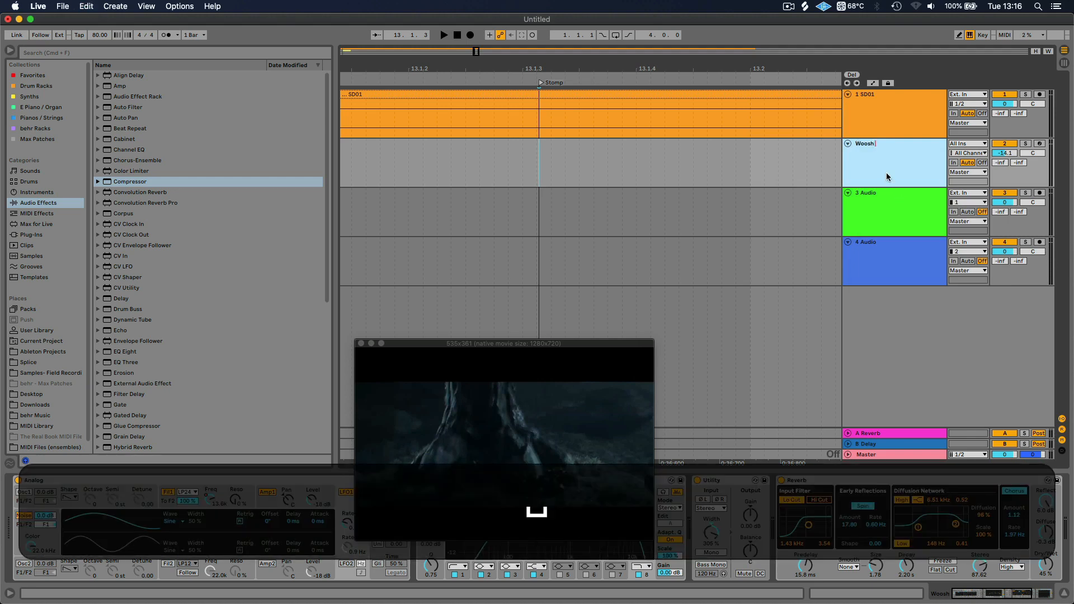
{"action": "type", "text": "W"}
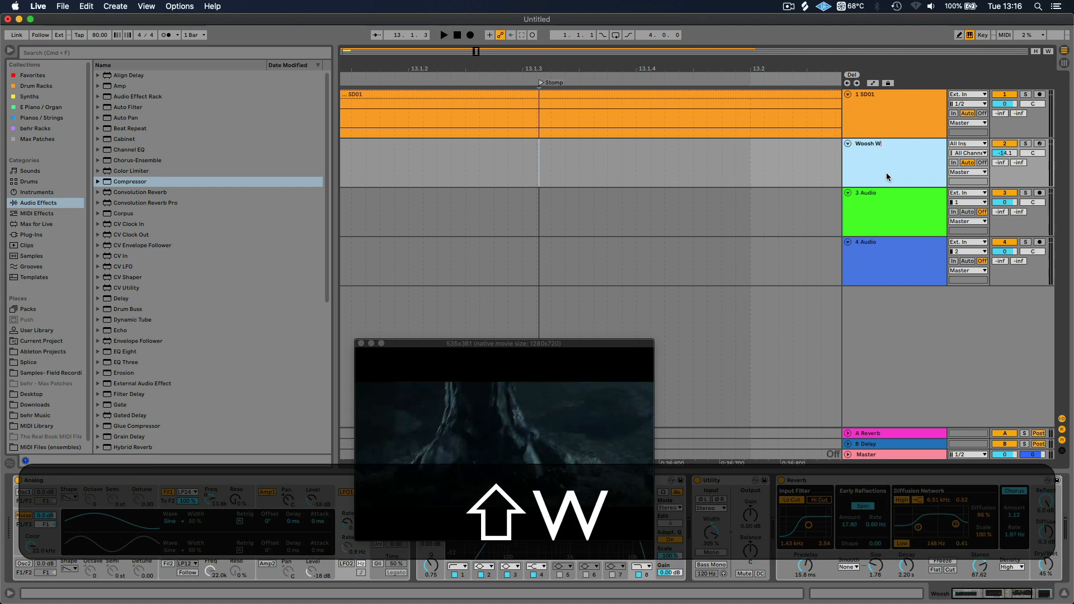
{"action": "type", "text": "hite N"}
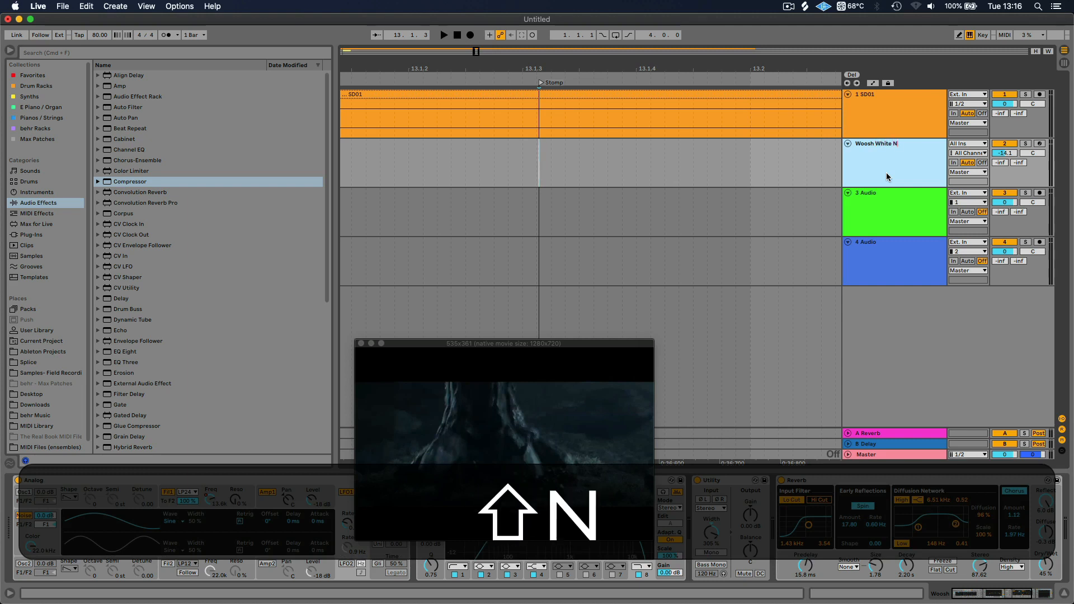
{"action": "type", "text": "oise"}
{"action": "key", "text": "Return"}
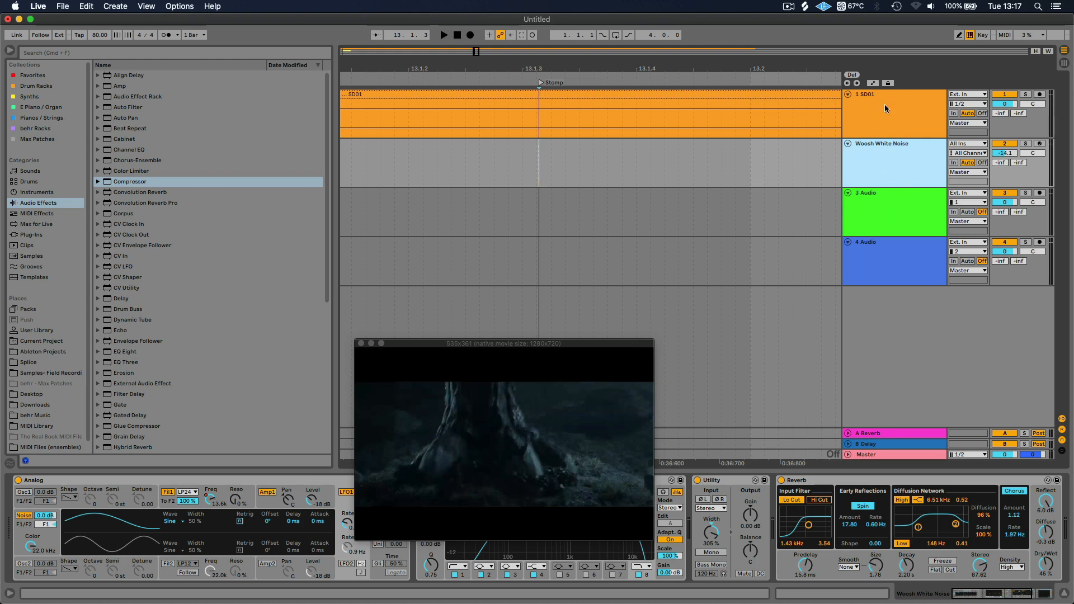
Rename the SD01 track as SD01 Video
{"action": "left_click", "coordinate": [863, 104]}
{"action": "key", "text": "super+r"}
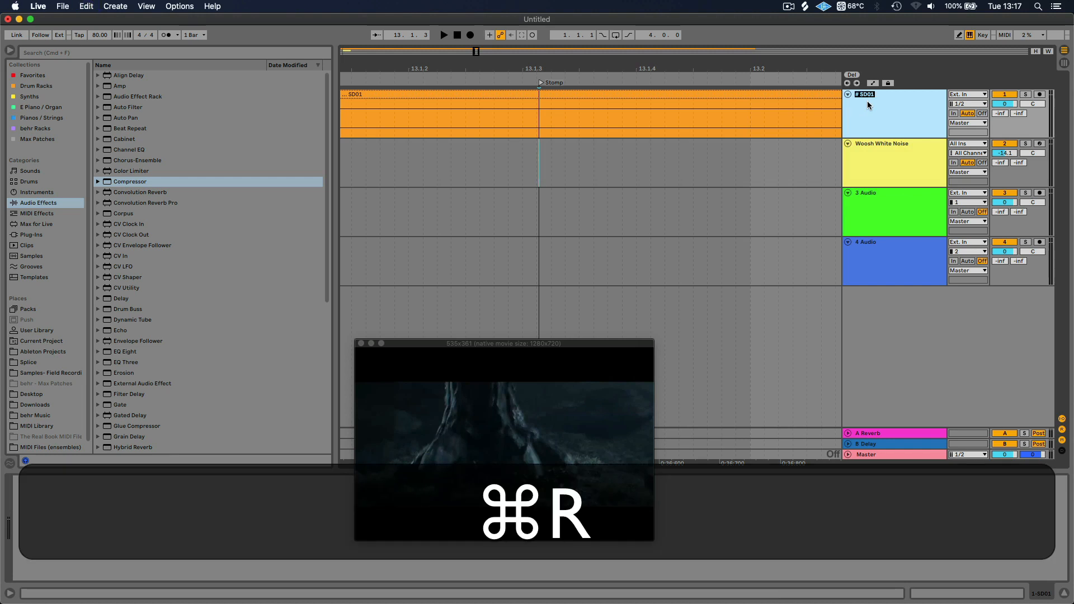
{"action": "key", "text": "super+Right"}
{"action": "key", "text": "Right"}
{"action": "type", "text": "Video"}
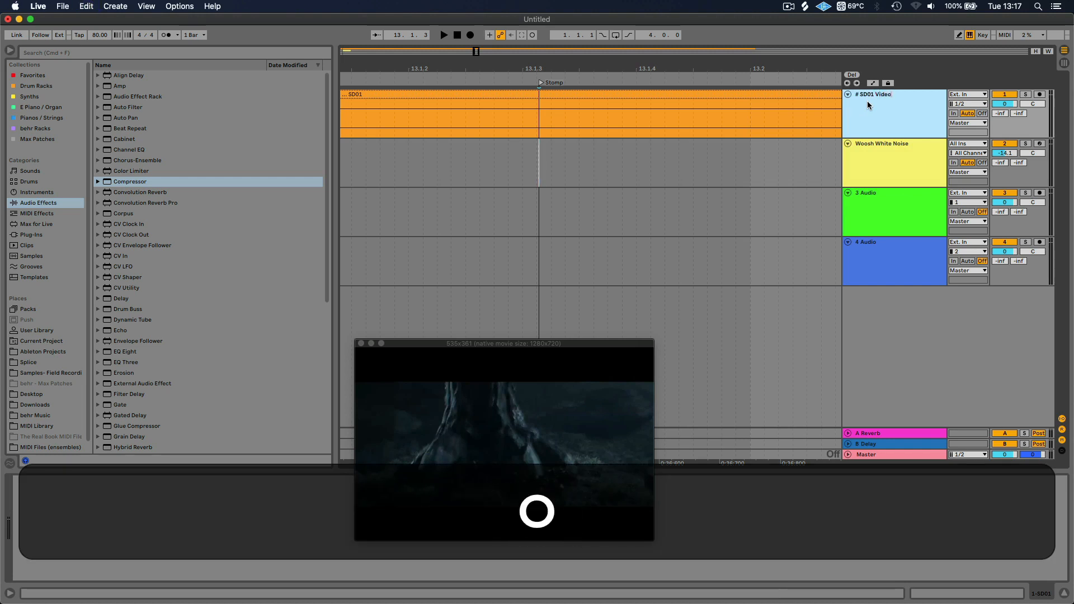
{"action": "key", "text": "Return"}
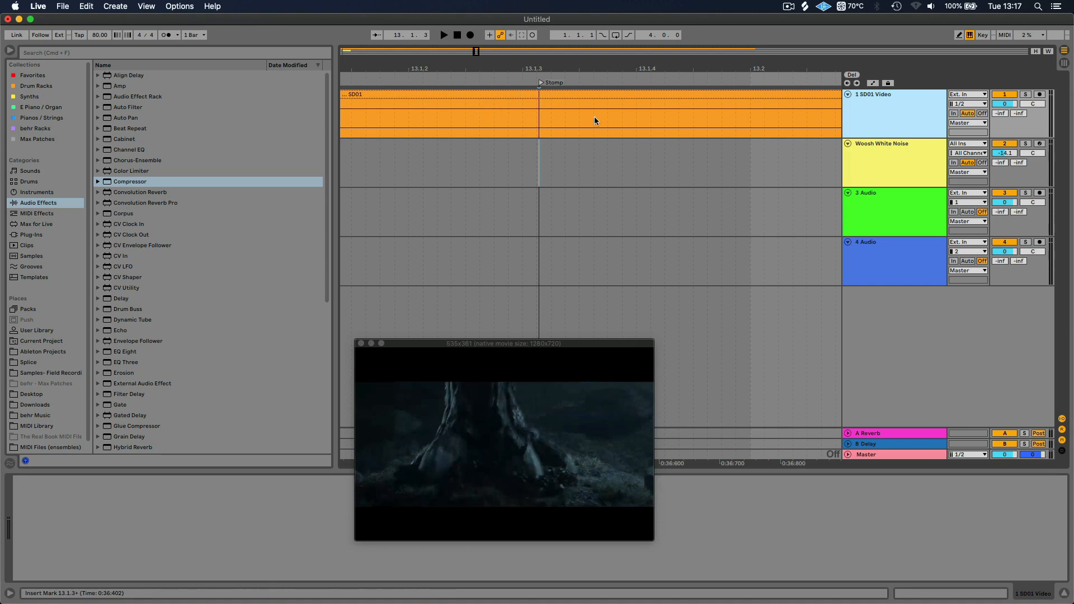
Place FF_HFFX_foley_footstep_creature_teal.wav from Finder's Creature_Footsteps folder on the third track, starting at the Stomp locator
{"action": "left_click", "coordinate": [880, 206]}
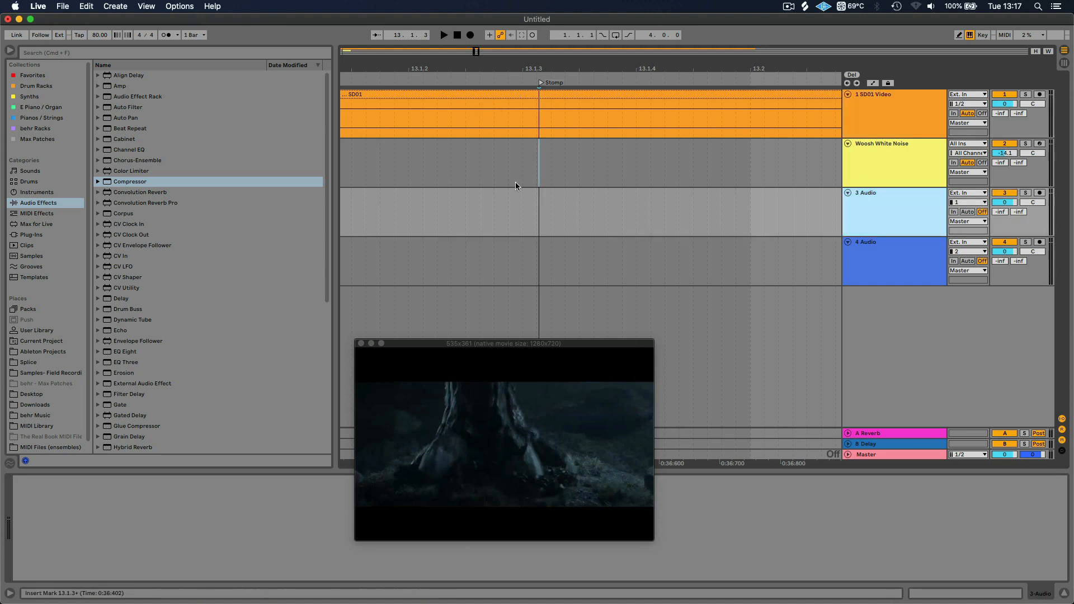
{"action": "key", "text": "ctrl+Up"}
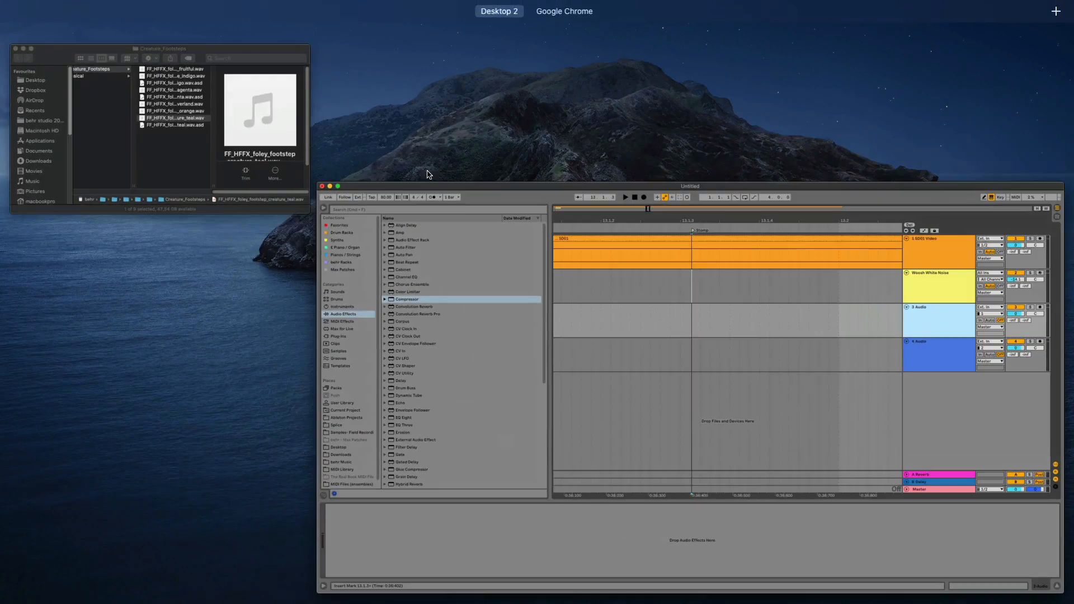
{"action": "left_click", "coordinate": [238, 129]}
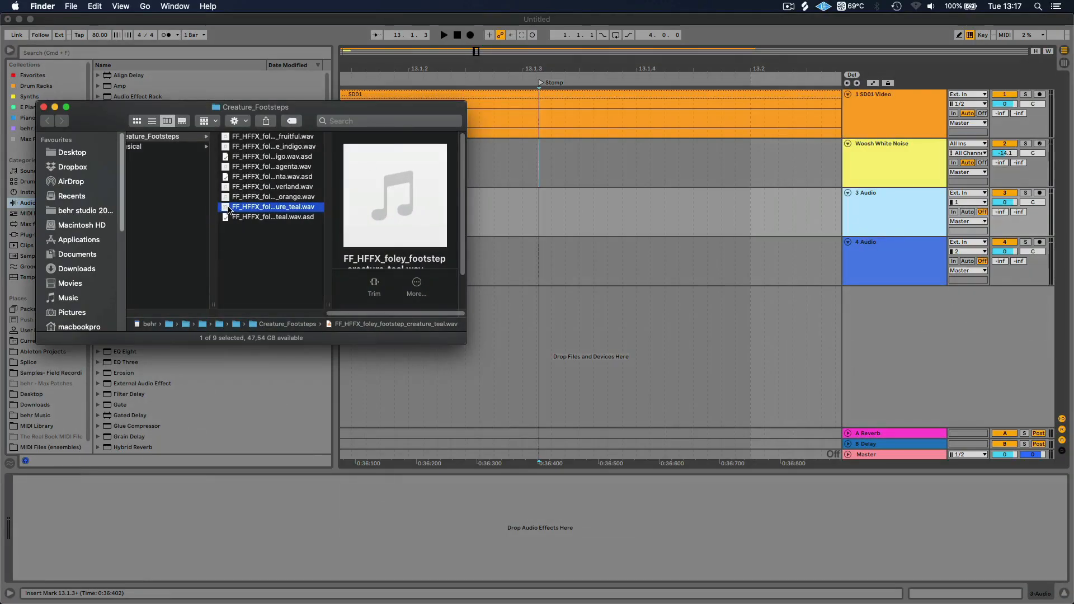
{"action": "left_click_drag", "start_coordinate": [228, 209], "coordinate": [538, 228]}
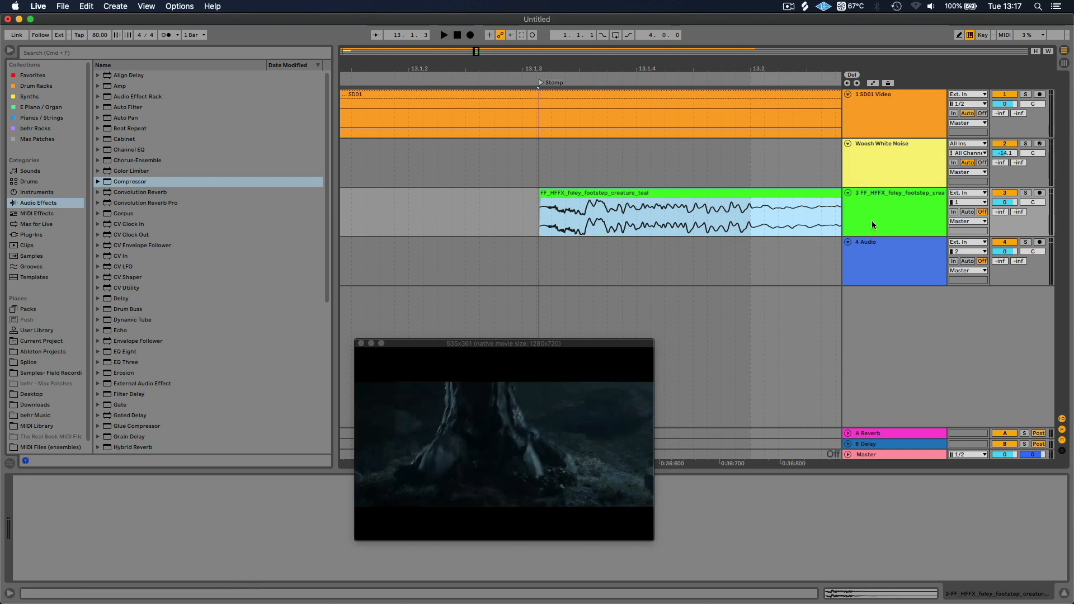
Rename the creature footstep's track as Stomp
{"action": "left_click", "coordinate": [897, 208]}
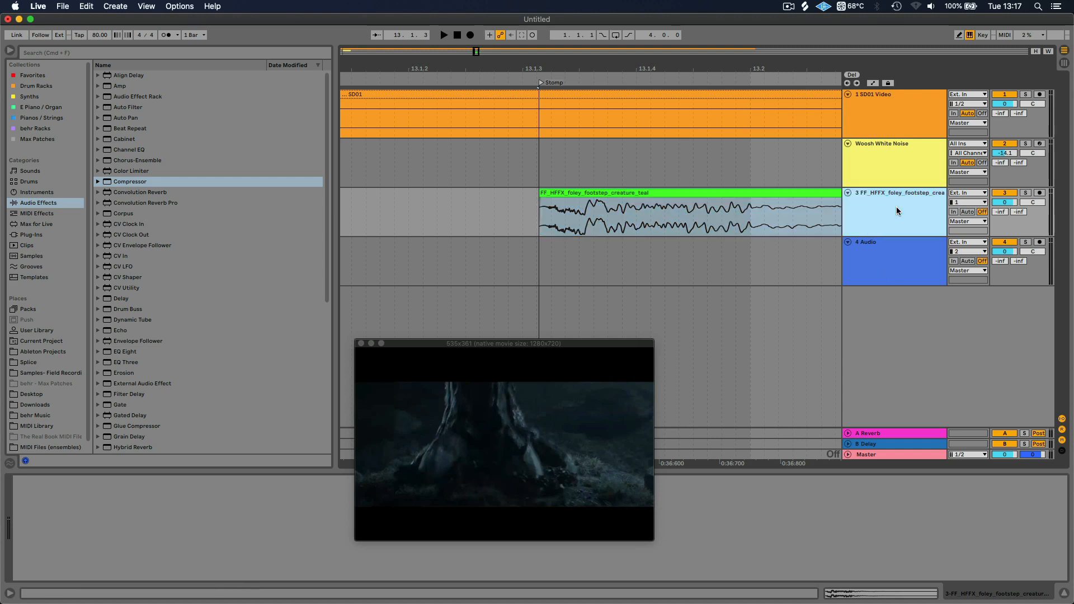
{"action": "key", "text": "super+r"}
{"action": "type", "text": "St"}
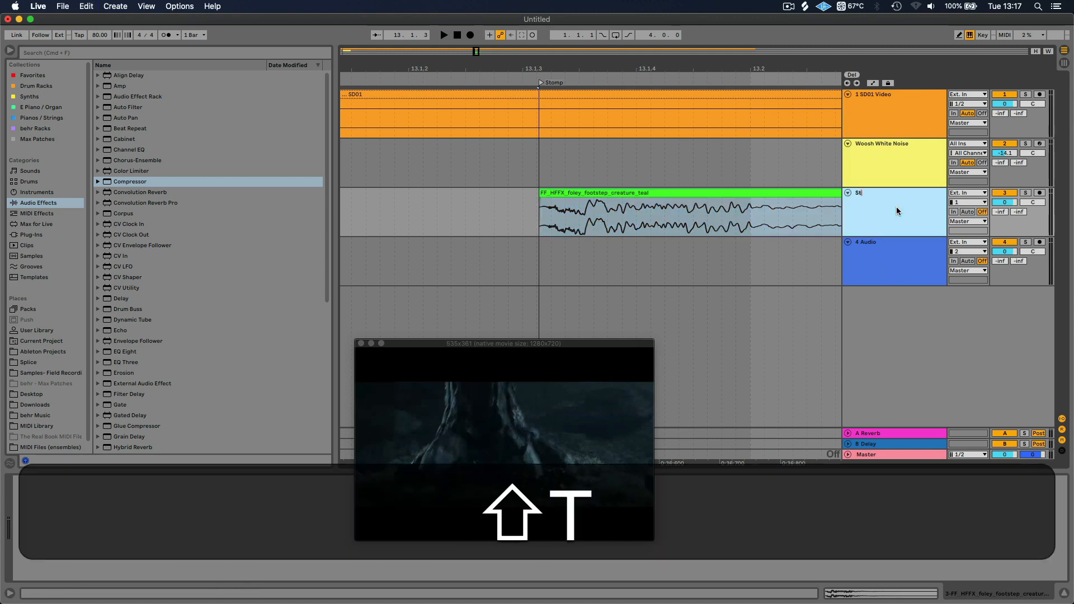
{"action": "type", "text": "omp"}
{"action": "key", "text": "Return"}
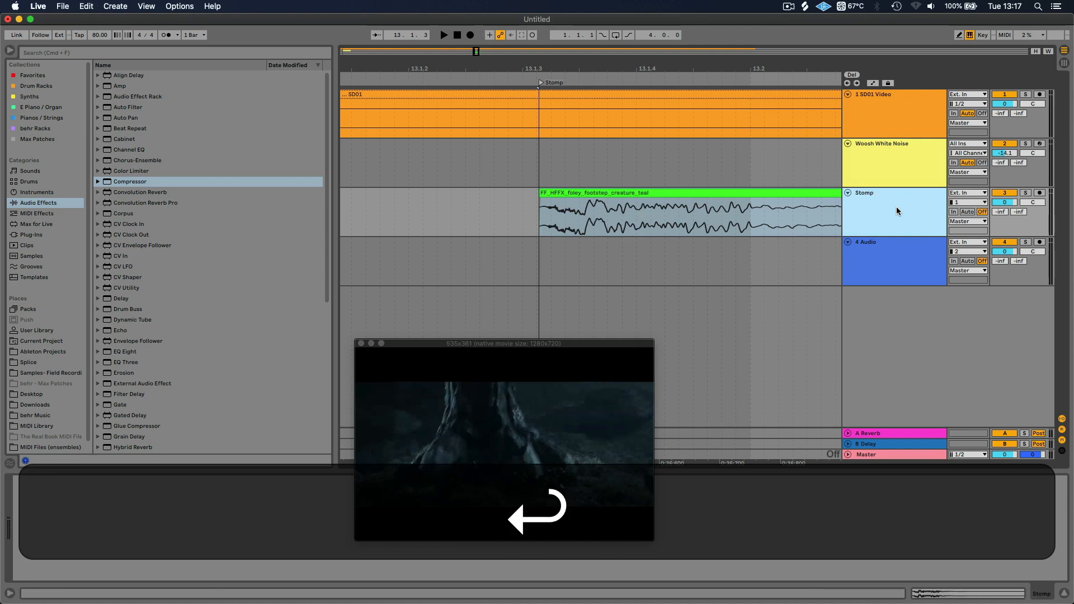
Copy the Stomp track's name and use it to rename the footstep clip
{"action": "left_click", "coordinate": [618, 203]}
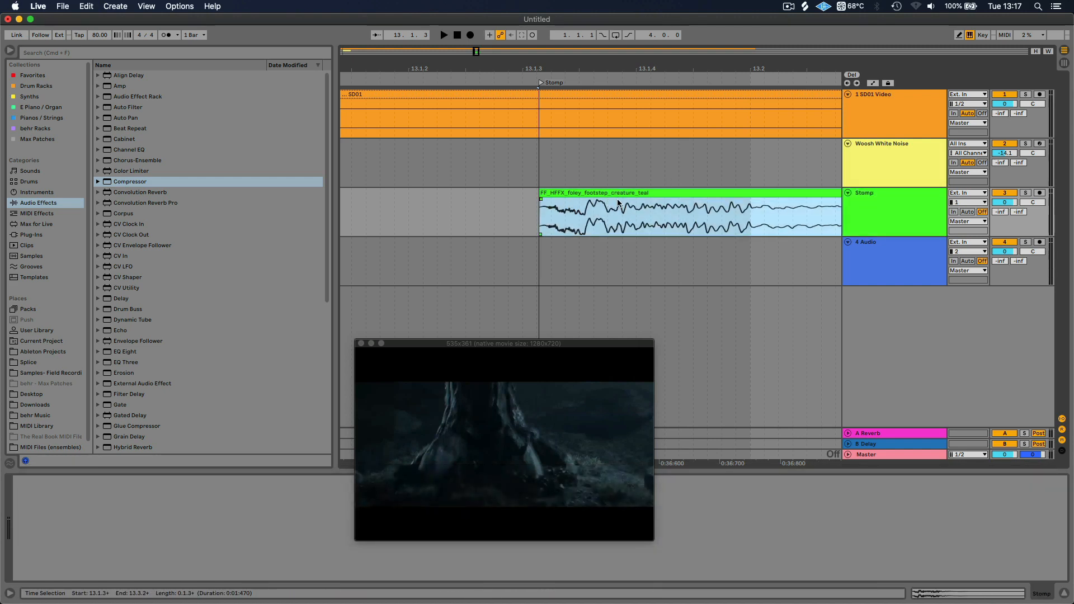
{"action": "left_click", "coordinate": [878, 209]}
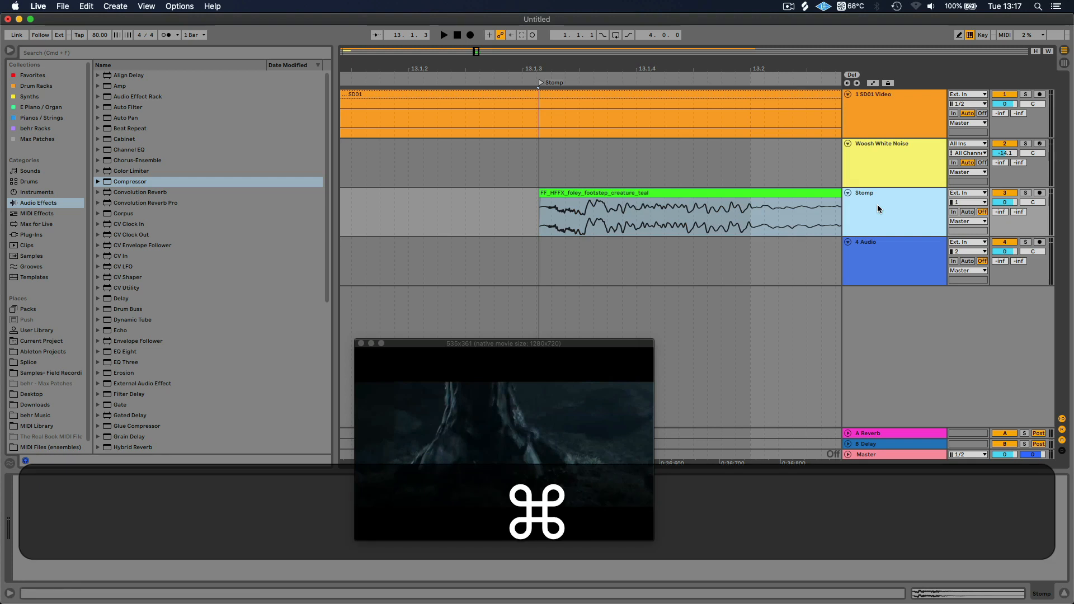
{"action": "key", "text": "super+r"}
{"action": "key", "text": "super+c"}
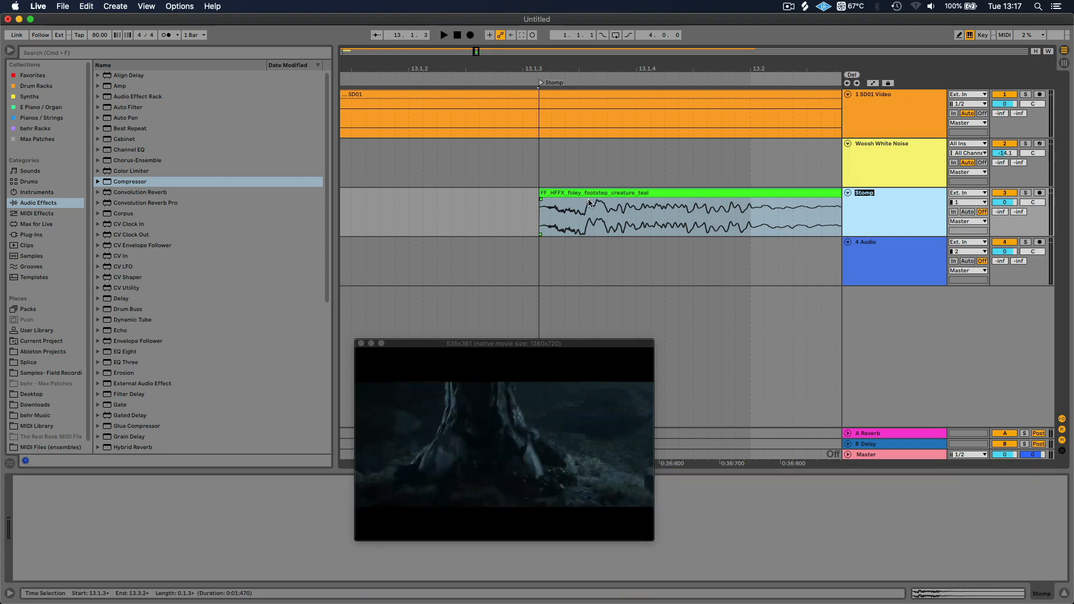
{"action": "left_click", "coordinate": [606, 194]}
{"action": "key", "text": "super+r"}
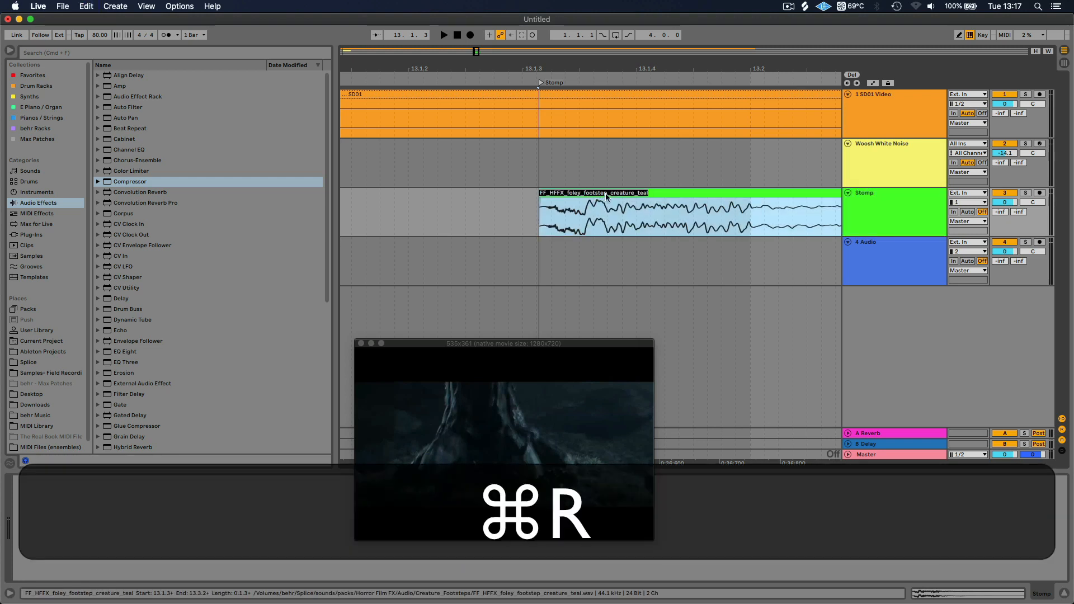
{"action": "key", "text": "super+v"}
{"action": "key", "text": "Return"}
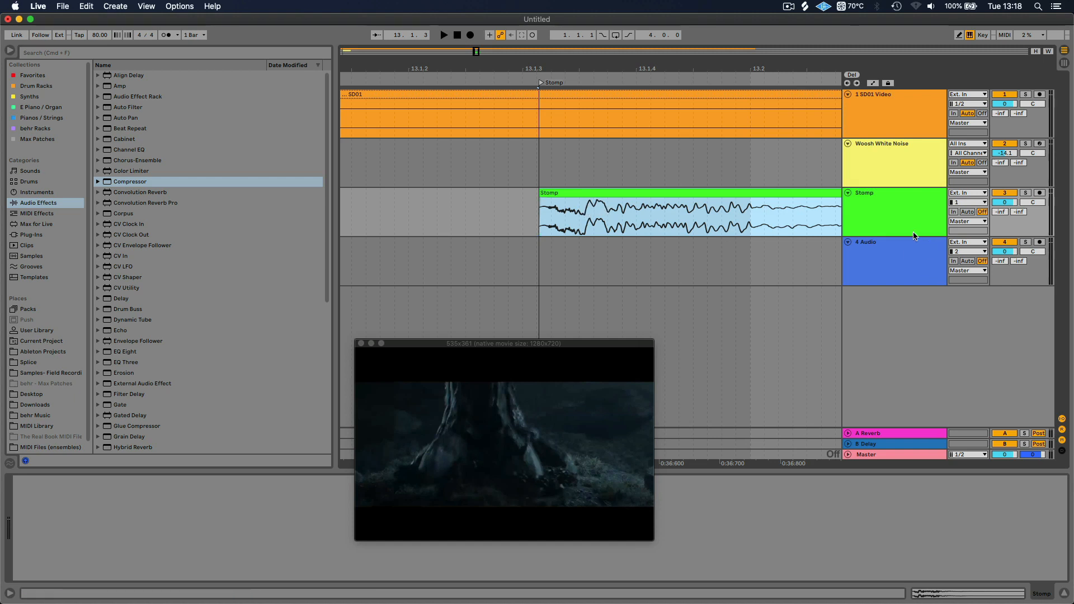
Enlarge the Stomp track, shift its clip earlier so the main hit meets the Stomp locator, and fade in the part before it
{"action": "left_click_drag", "start_coordinate": [909, 235], "coordinate": [909, 332]}
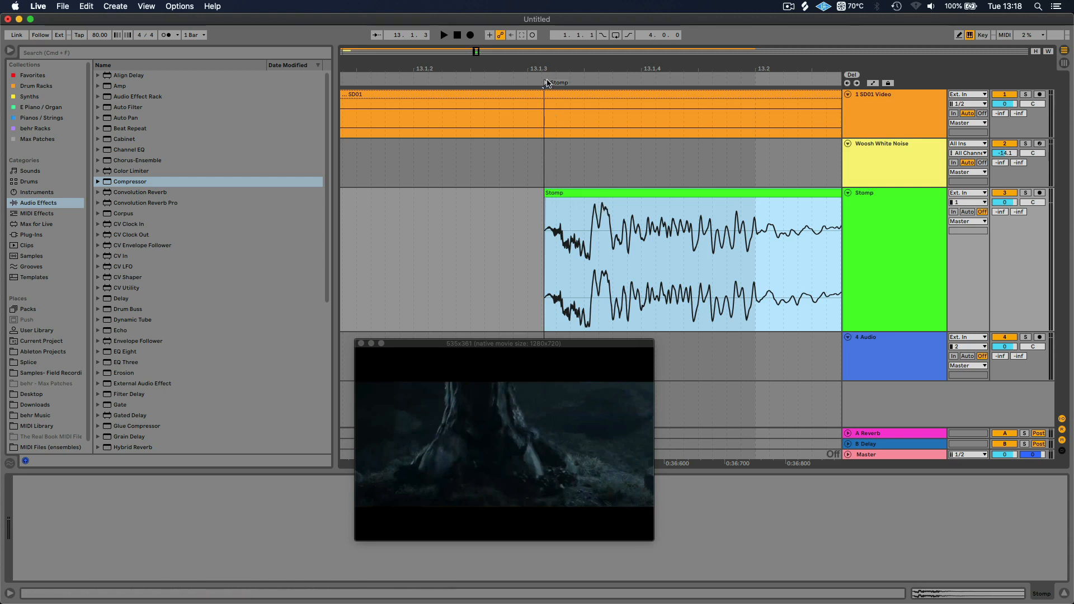
{"action": "left_click", "coordinate": [520, 234]}
{"action": "left_click_drag", "start_coordinate": [607, 198], "coordinate": [543, 209]}
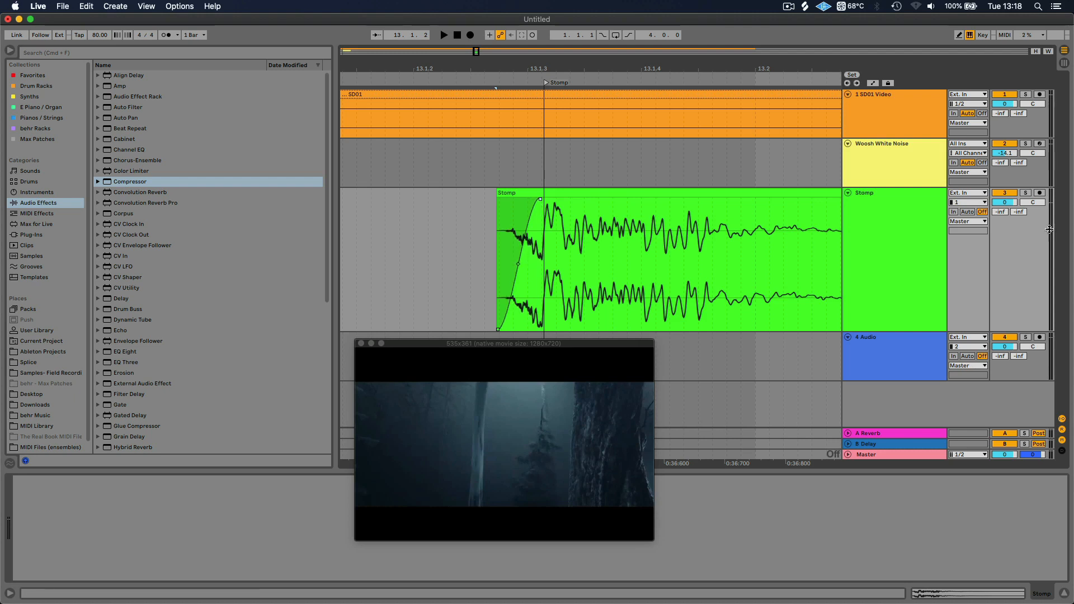
Lower the Stomp track's volume to -13.5 dB and audition the footstep from just before bar 13
{"action": "left_click_drag", "start_coordinate": [1005, 202], "coordinate": [1005, 208]}
{"action": "left_click_drag", "start_coordinate": [512, 64], "coordinate": [512, 17]}
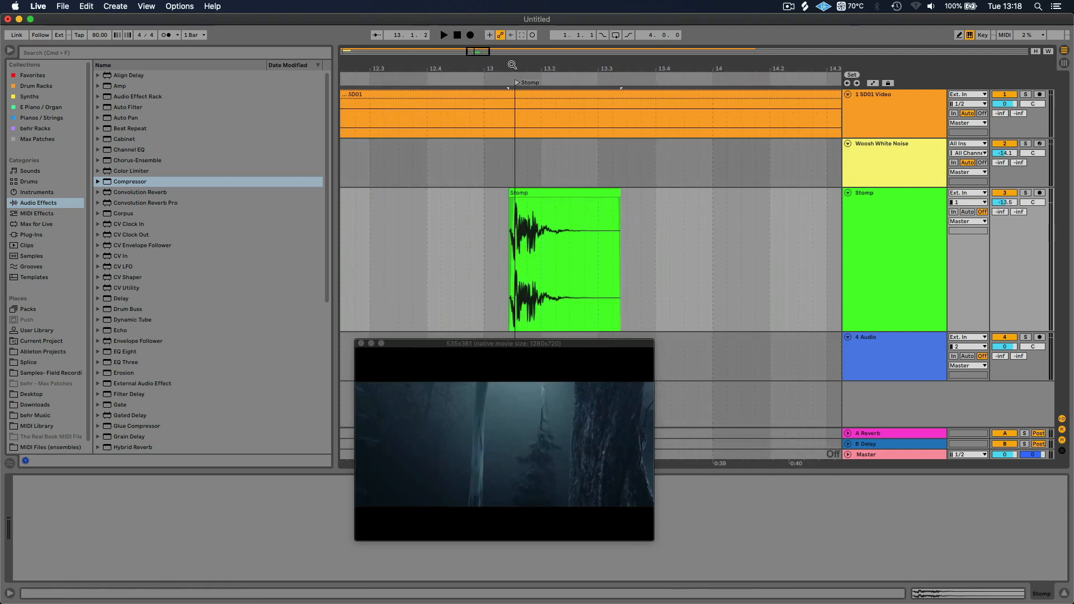
{"action": "left_click", "coordinate": [467, 277]}
{"action": "key", "text": "space"}
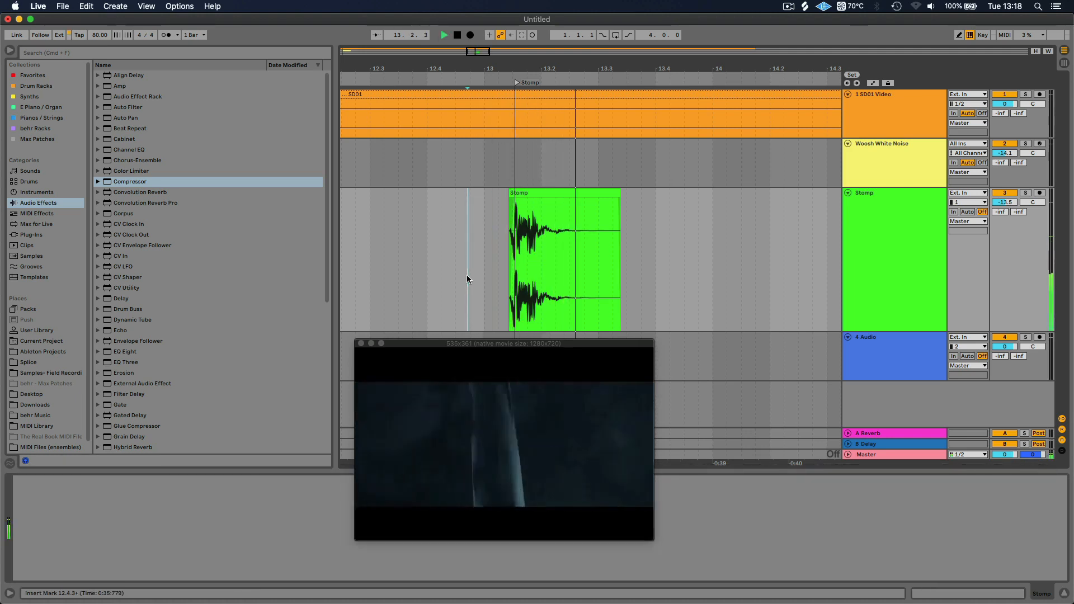
{"action": "key", "text": "space"}
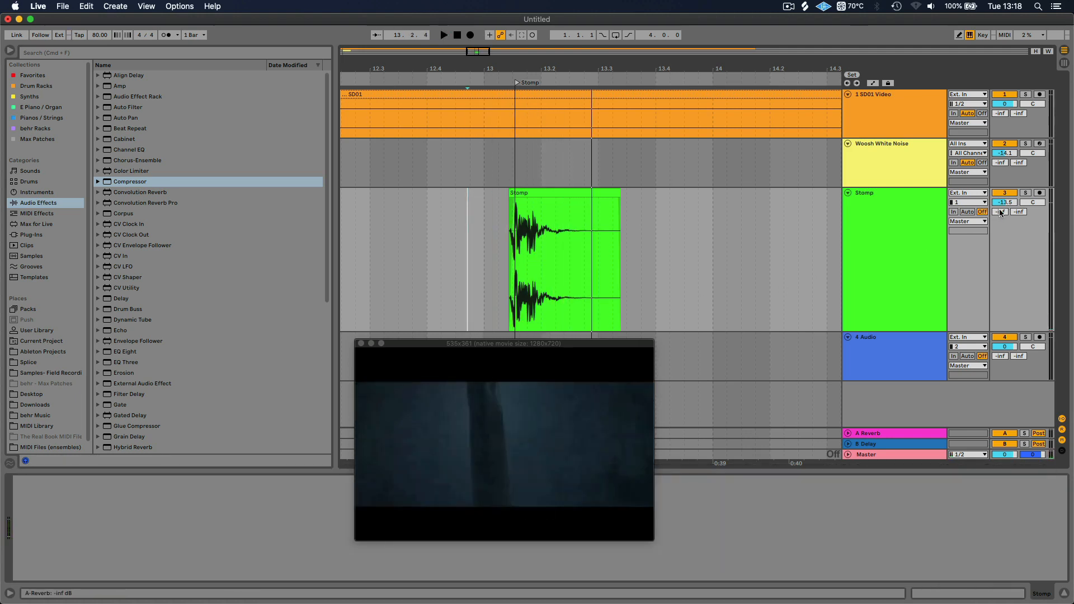
Raise the Stomp track's volume to -9.1 dB, replay the footstep, then set it to -7.4 dB and select the track
{"action": "left_click_drag", "start_coordinate": [1006, 202], "coordinate": [1006, 197]}
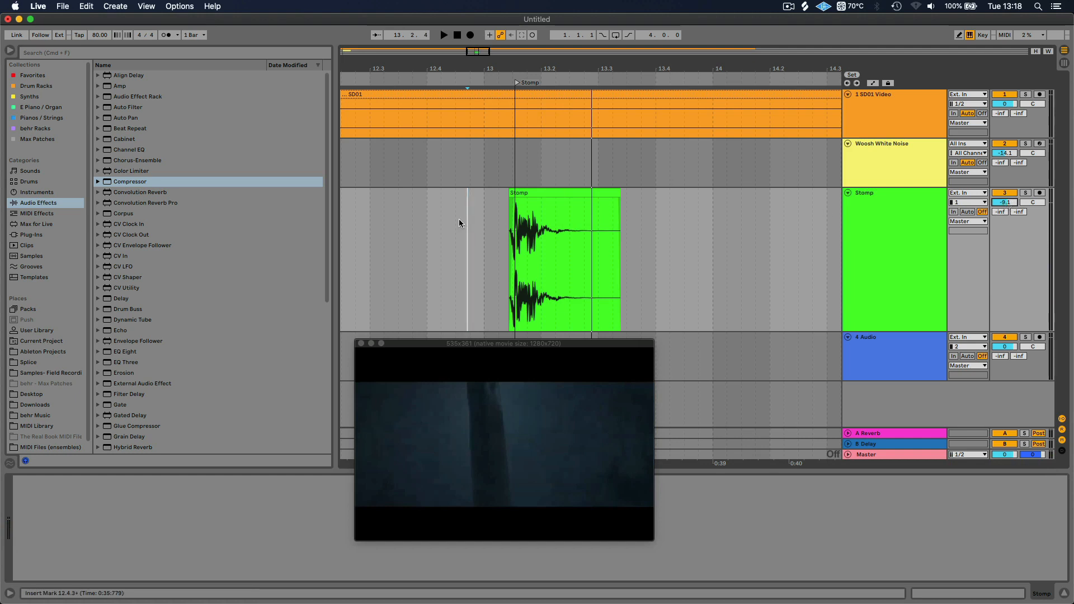
{"action": "left_click", "coordinate": [466, 250]}
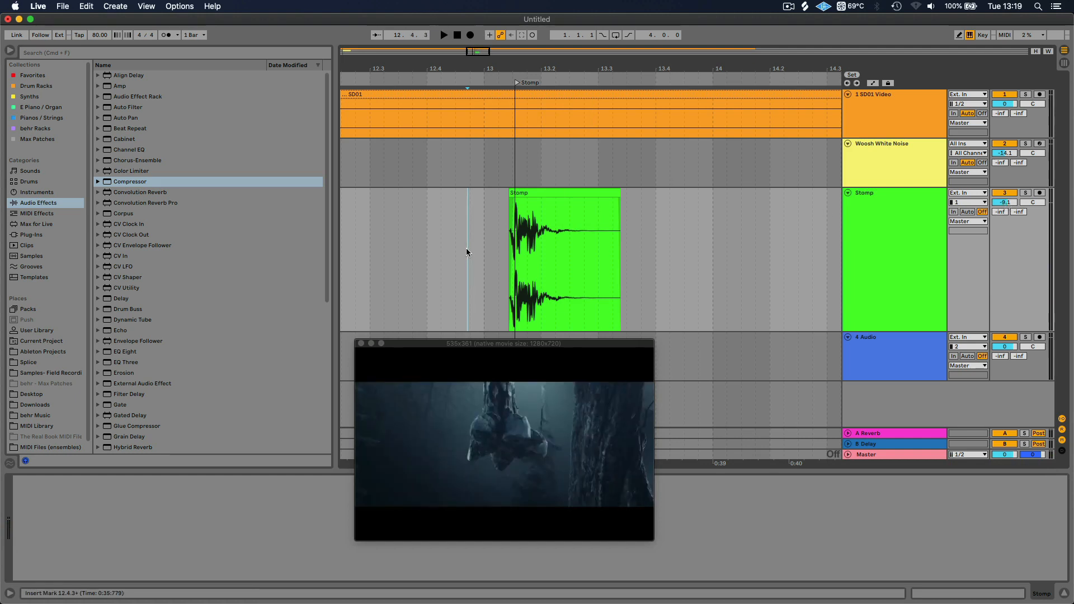
{"action": "key", "text": "space"}
{"action": "key", "text": "space"}
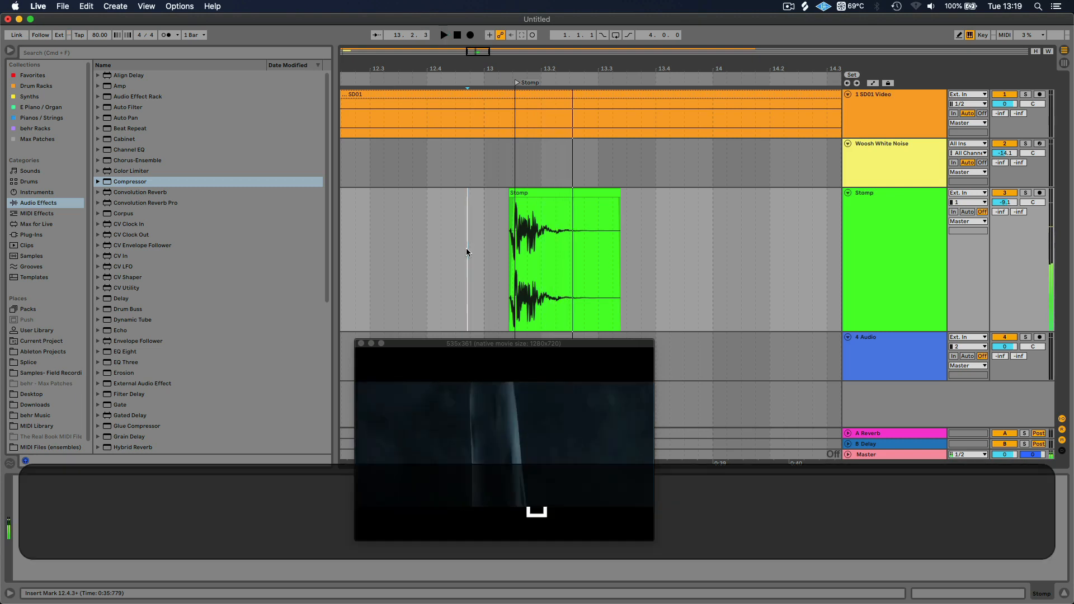
{"action": "left_click_drag", "start_coordinate": [1004, 206], "coordinate": [1004, 202]}
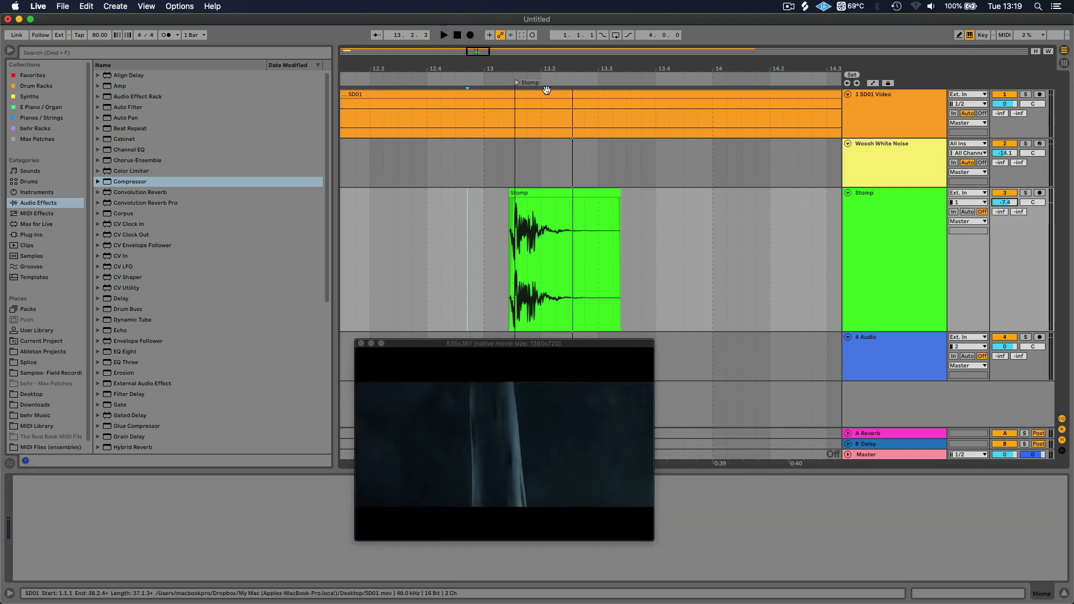
{"action": "left_click", "coordinate": [883, 233]}
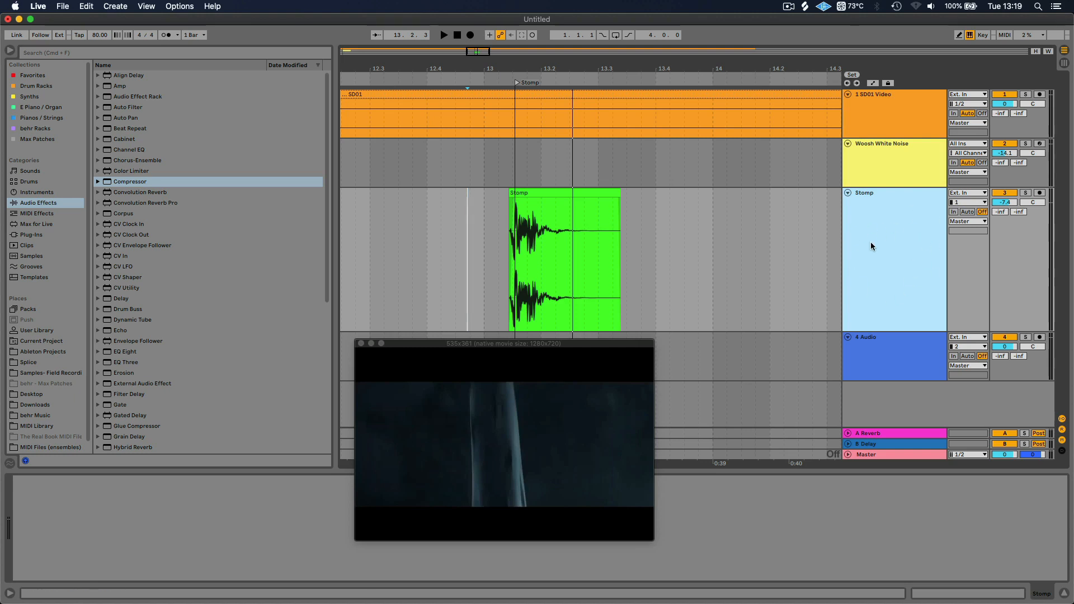
Open the Stomp clip's sample settings, uncover them by moving the video window over the browser, and turn on Warp
{"action": "left_click", "coordinate": [541, 192]}
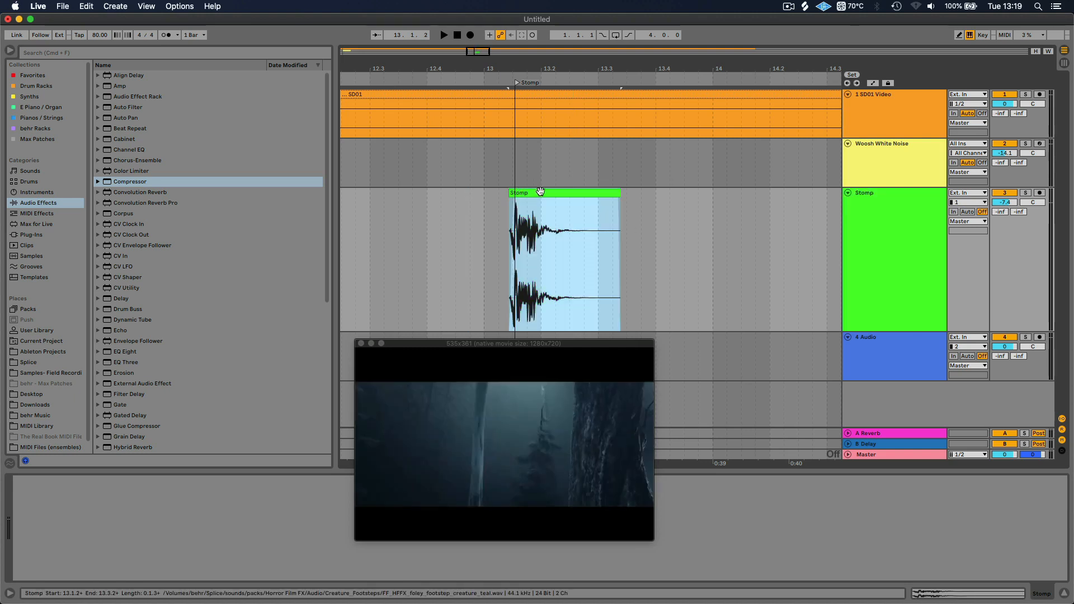
{"action": "double_click", "coordinate": [541, 192]}
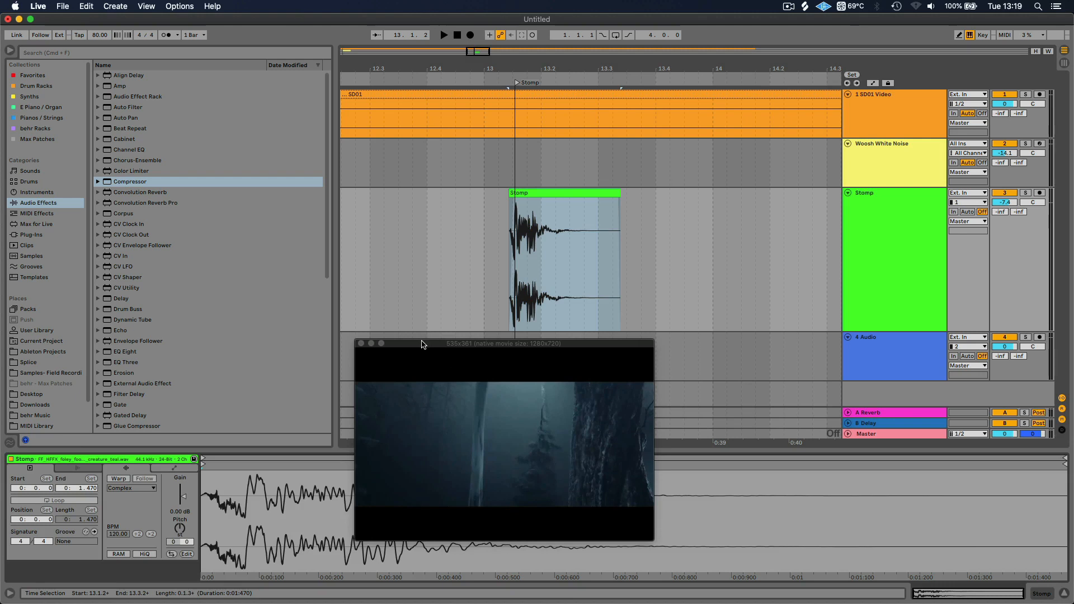
{"action": "left_click_drag", "start_coordinate": [421, 344], "coordinate": [207, 83]}
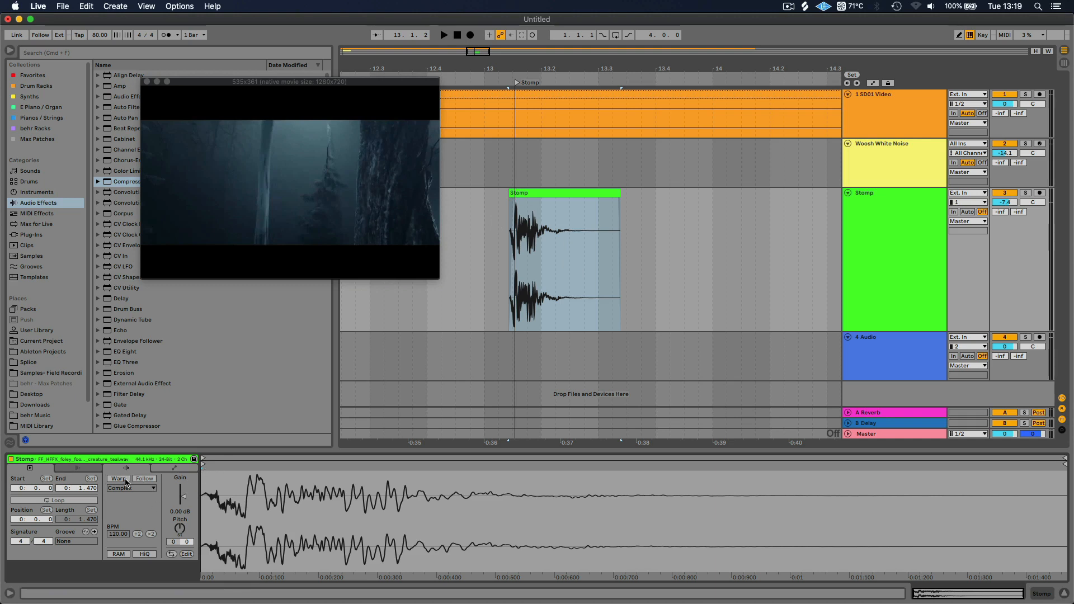
{"action": "left_click", "coordinate": [118, 479]}
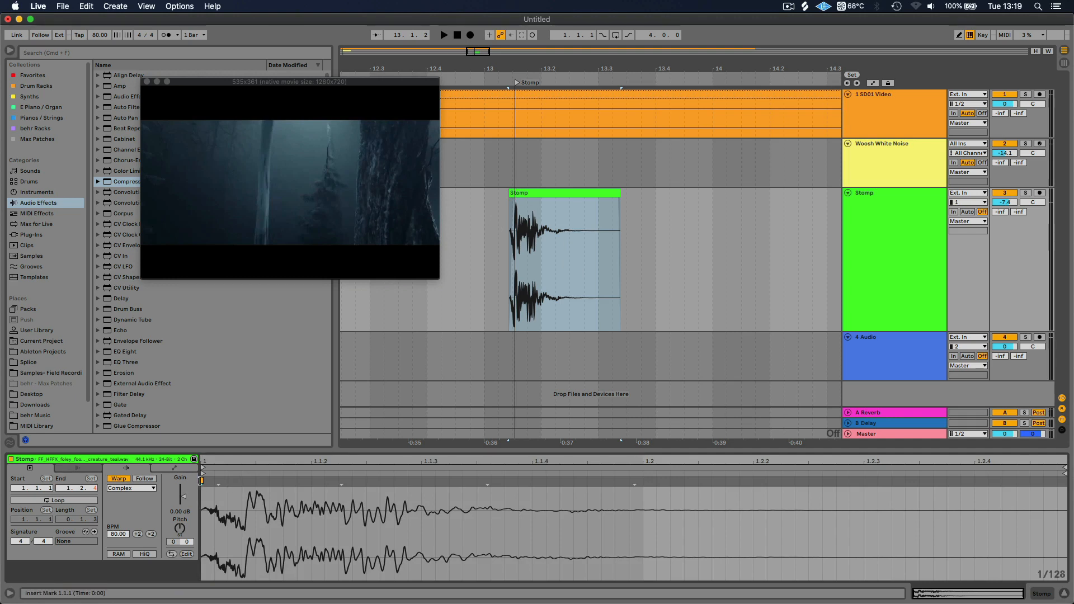
Turn off the Stomp clip's sample grid and stretch its audio by adding a warp marker in the tail and moving it to about 1.2.3
{"action": "left_click", "coordinate": [679, 519]}
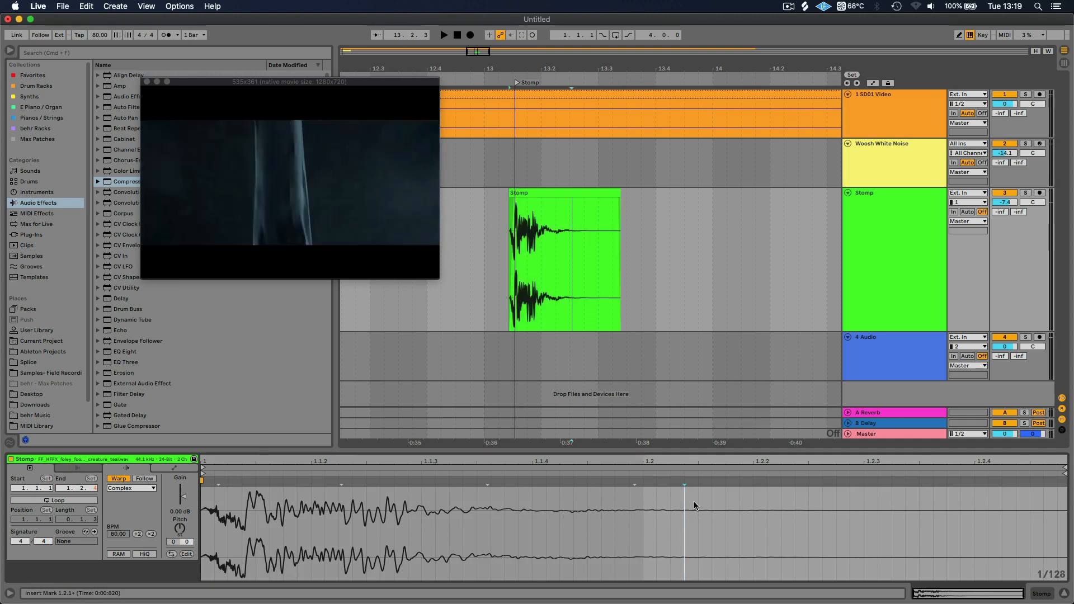
{"action": "right_click", "coordinate": [681, 506]}
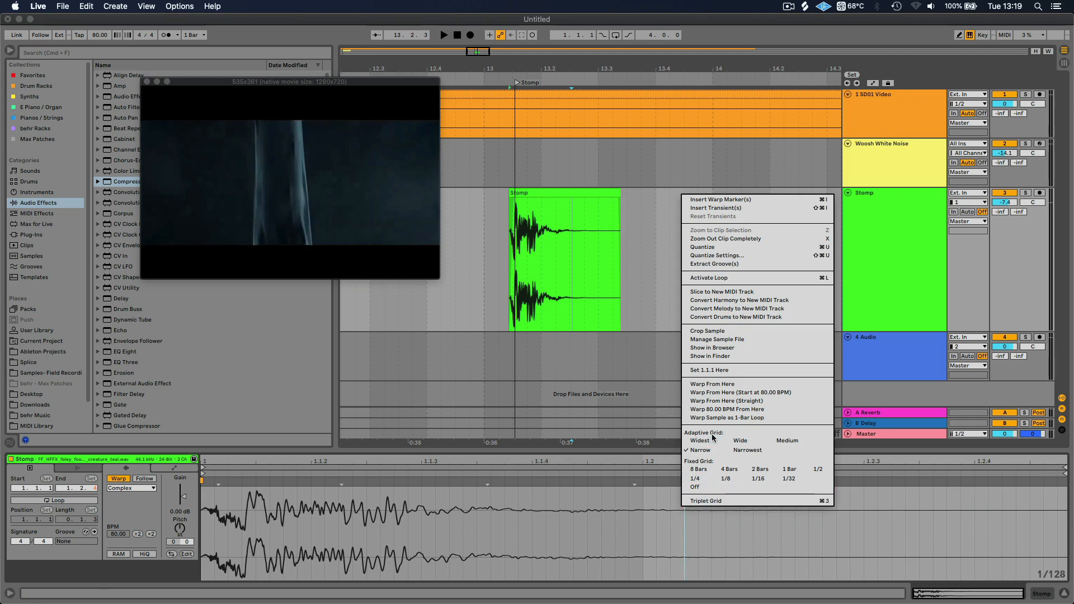
{"action": "left_click", "coordinate": [694, 487]}
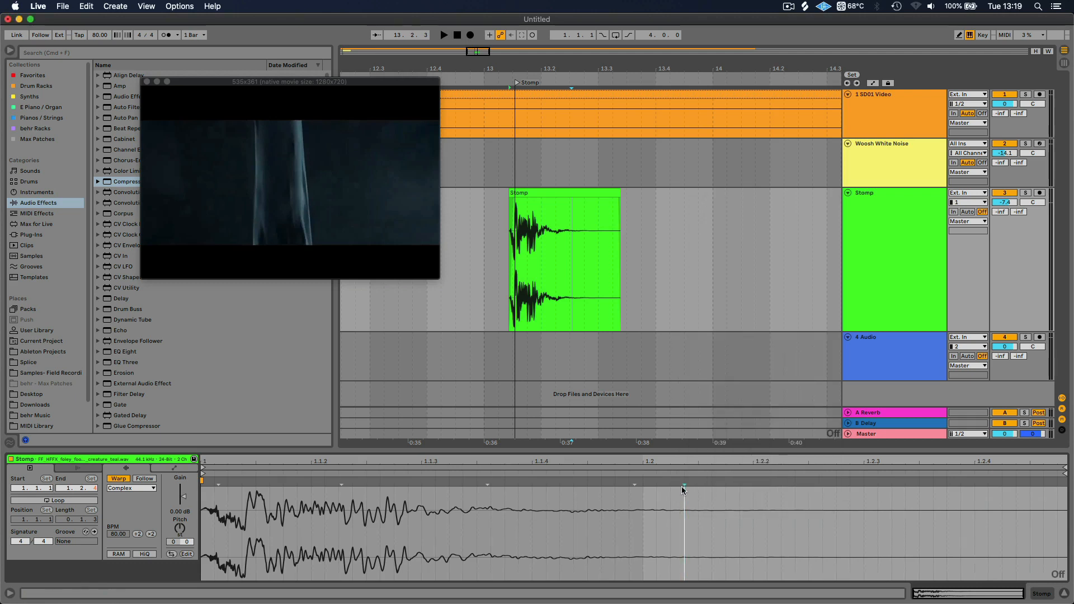
{"action": "left_click", "coordinate": [720, 481]}
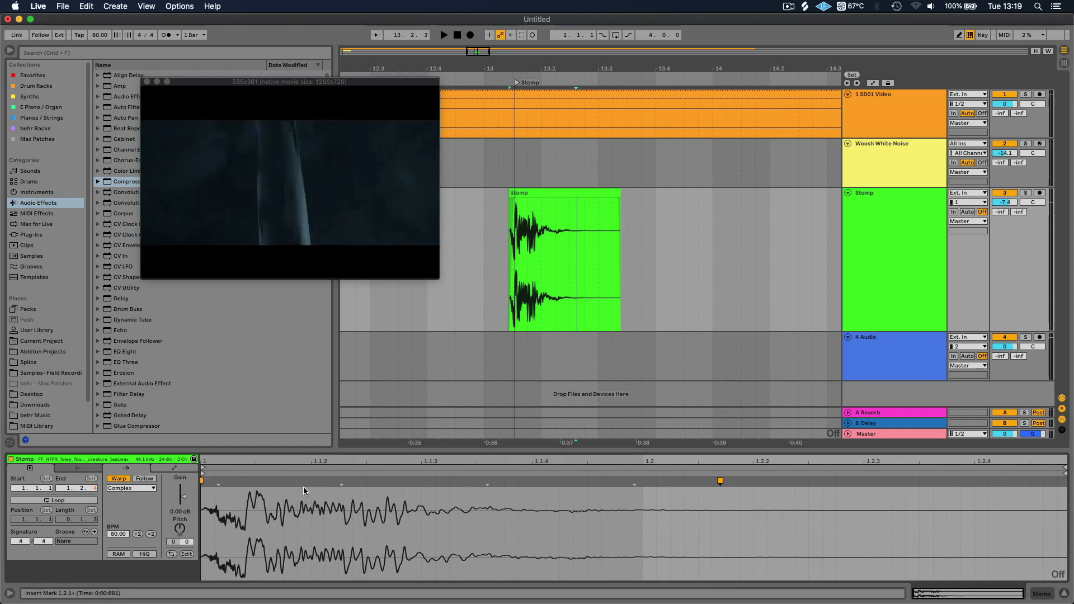
{"action": "left_click_drag", "start_coordinate": [717, 483], "coordinate": [863, 492]}
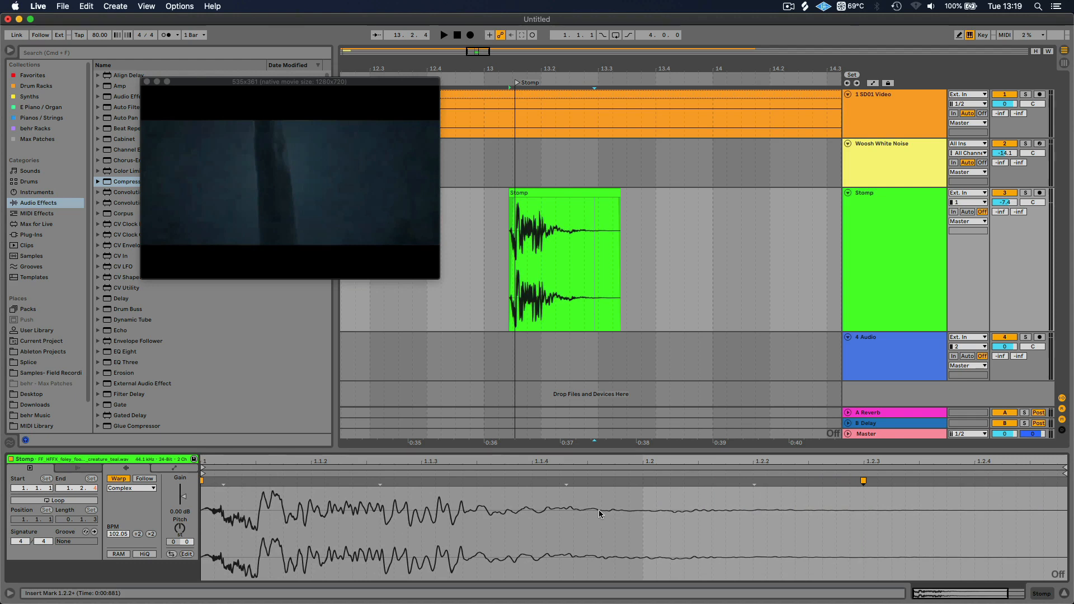
Audition the stretched footstep from just before the Stomp clip, stop playback, and reselect the clip to show its sample settings
{"action": "left_click", "coordinate": [501, 242]}
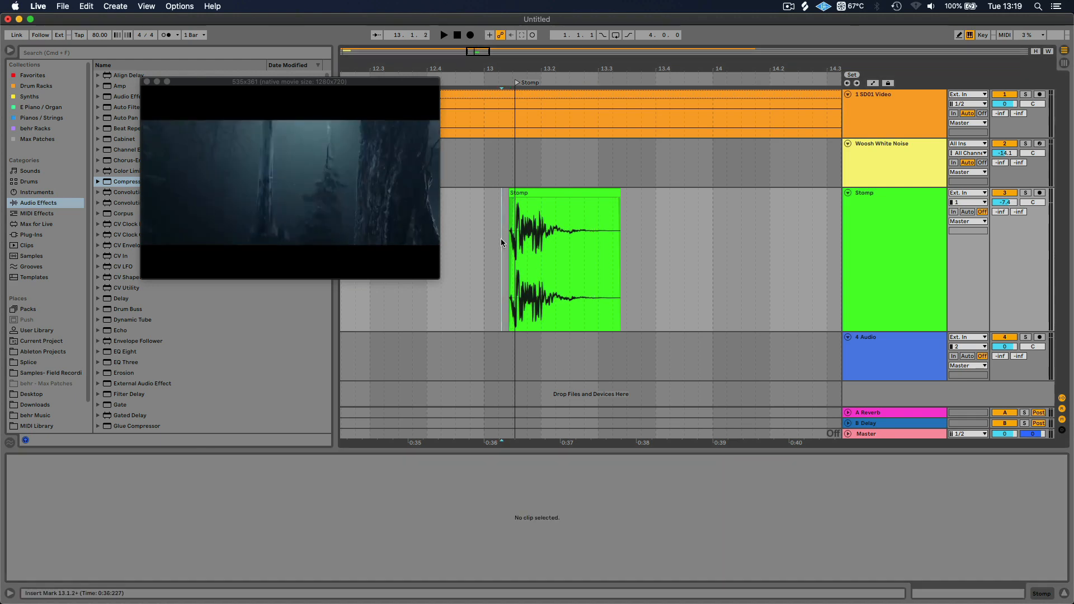
{"action": "key", "text": "space"}
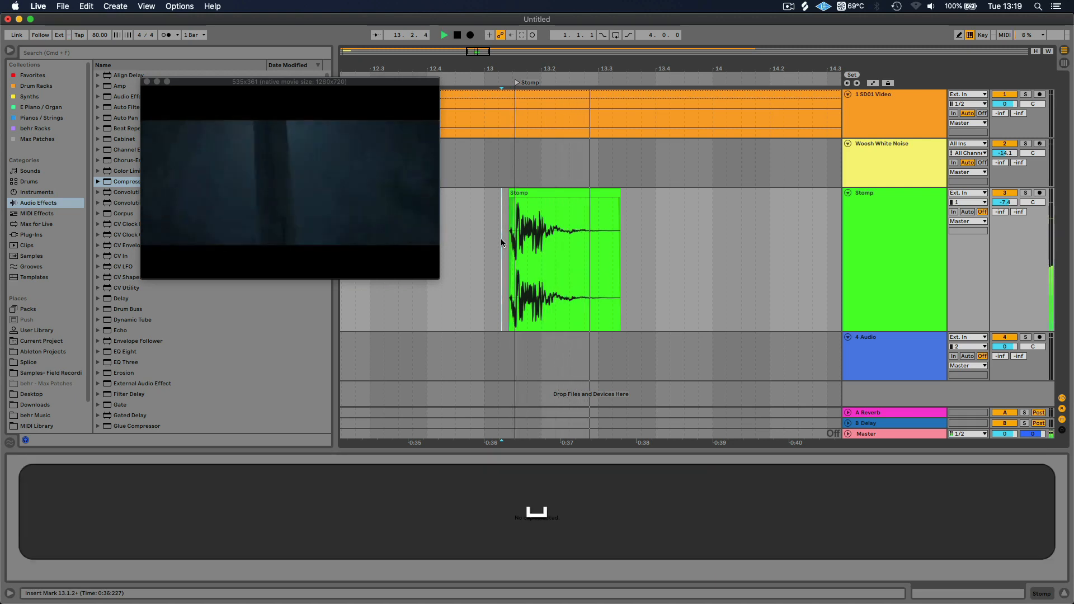
{"action": "key", "text": "space"}
{"action": "left_click", "coordinate": [544, 190]}
{"action": "left_click", "coordinate": [544, 191]}
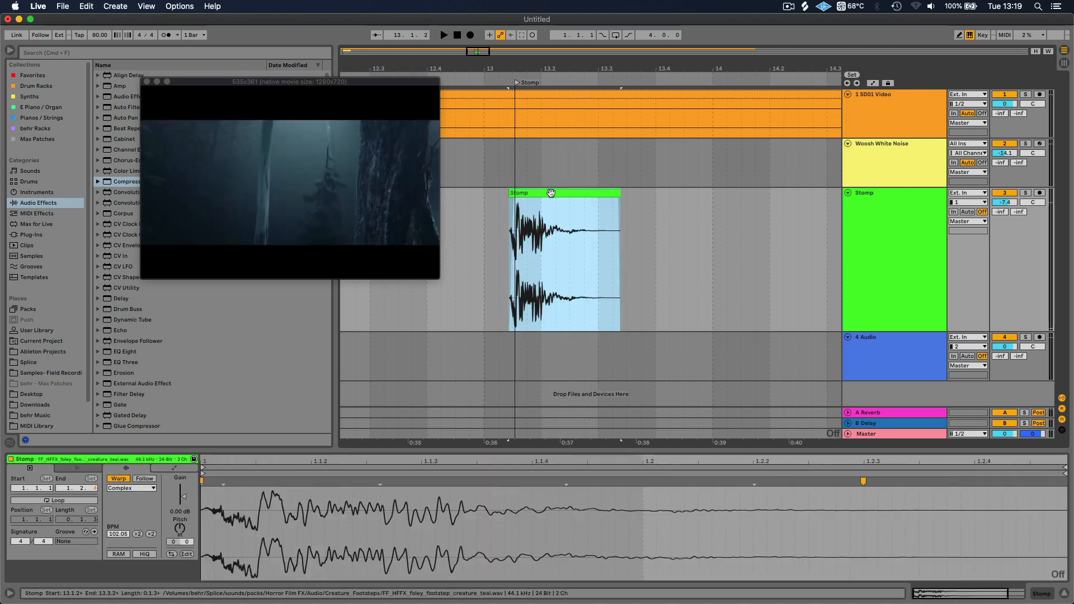
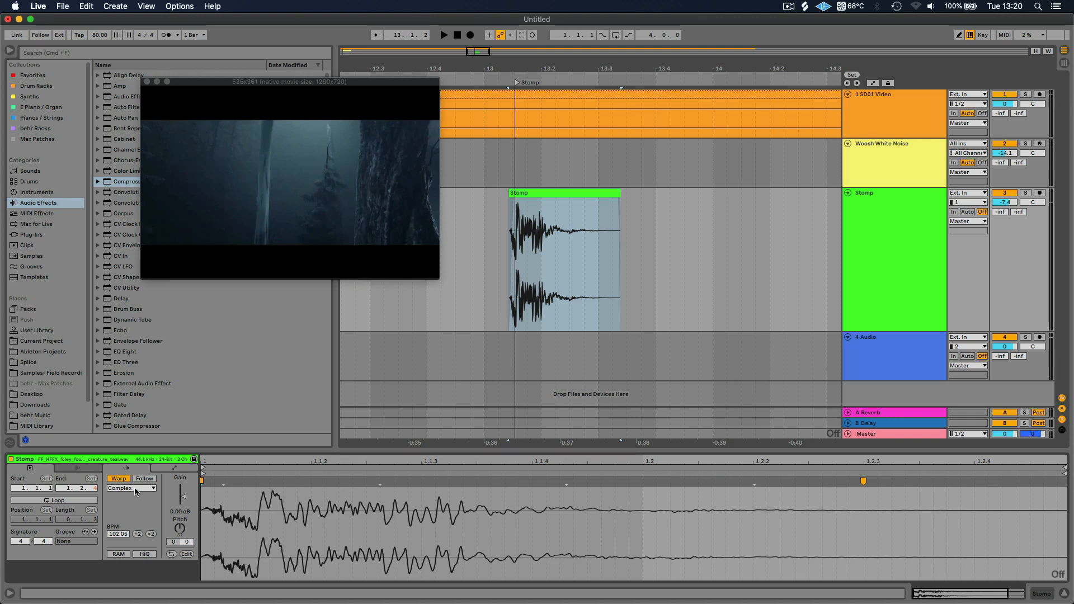
Set the Stomp clip's warp mode to Complex Pro, with Formants at 55.47 and Envelope at 217
{"action": "left_click", "coordinate": [135, 491]}
{"action": "left_click", "coordinate": [140, 542]}
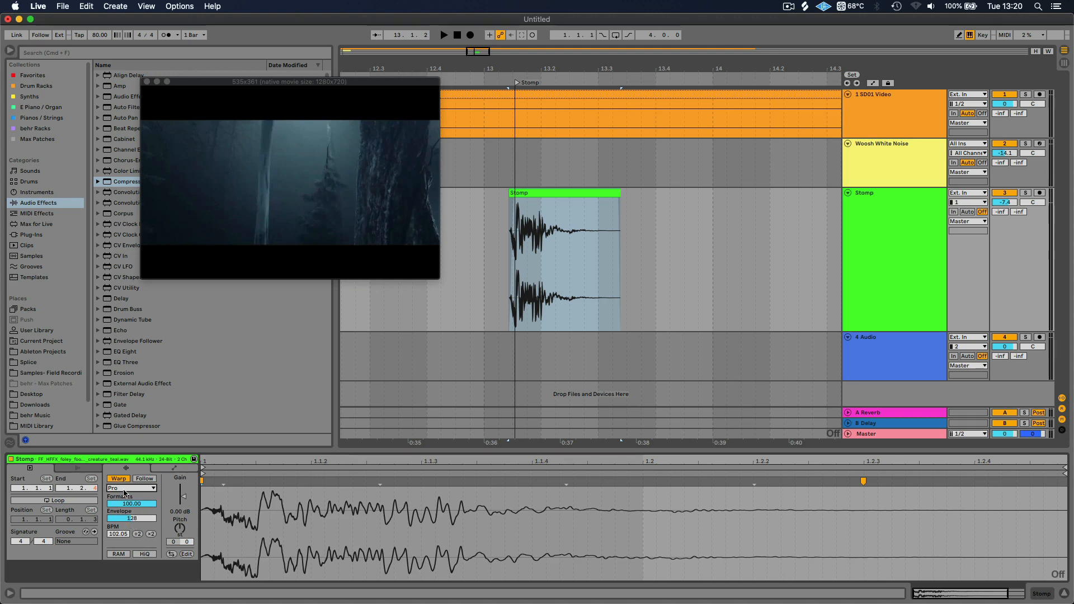
{"action": "left_click", "coordinate": [145, 505]}
{"action": "mouse_move", "coordinate": [144, 505]}
{"action": "left_mouse_down"}
{"action": "mouse_move", "coordinate": [144, 530]}
{"action": "mouse_move", "coordinate": [138, 522]}
{"action": "left_mouse_up"}
{"action": "left_click", "coordinate": [137, 519]}
Audition the warped footstep, replay it from about 13.1.1 just before the Stomp clip, and stop playback
{"action": "key", "text": "space"}
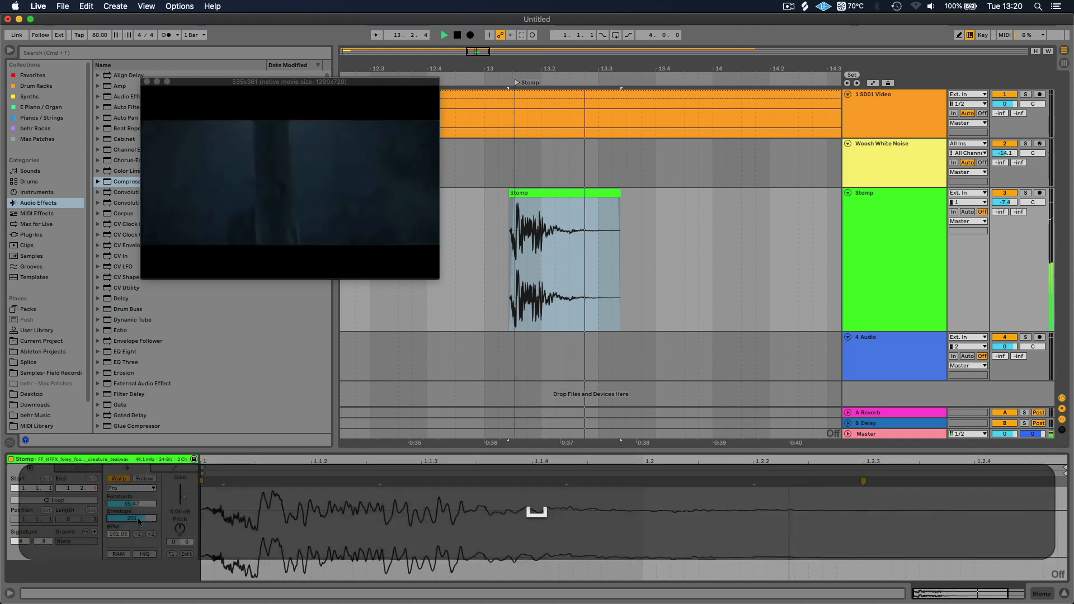
{"action": "key", "text": "space"}
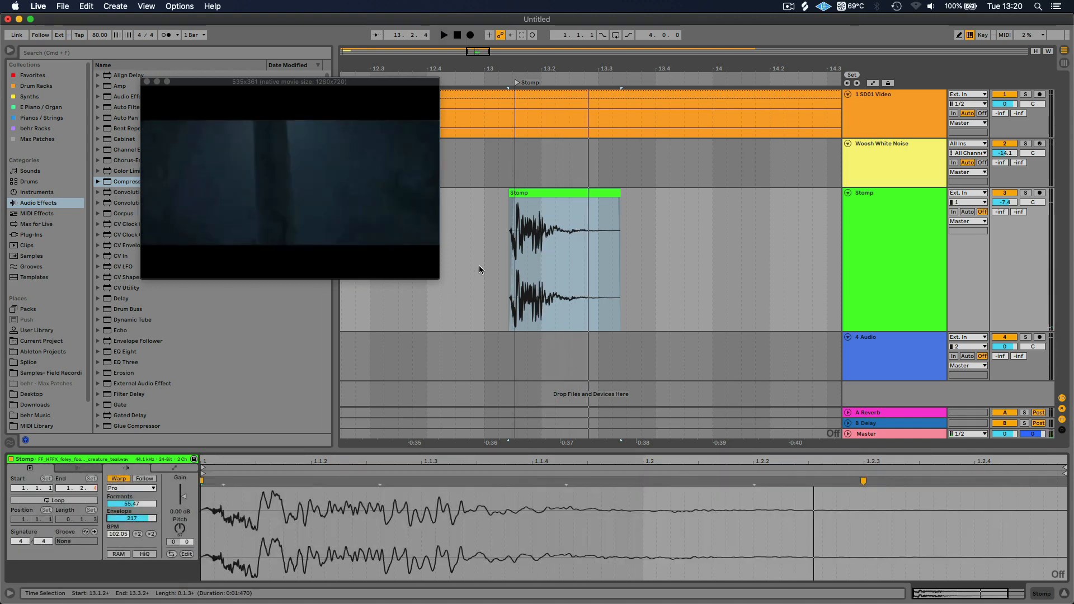
{"action": "left_click", "coordinate": [486, 262]}
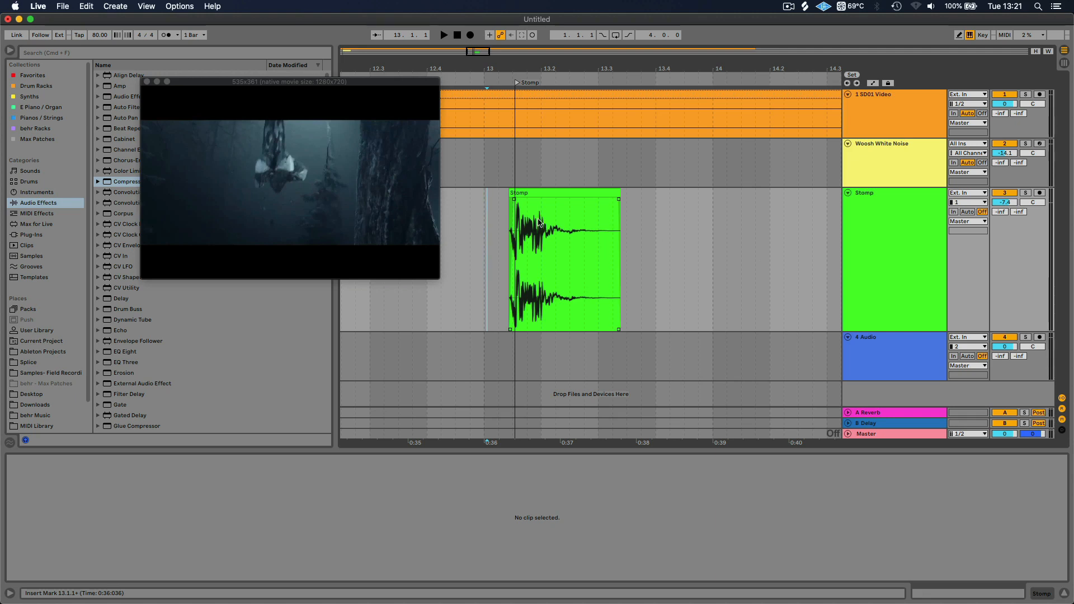
{"action": "key", "text": "space"}
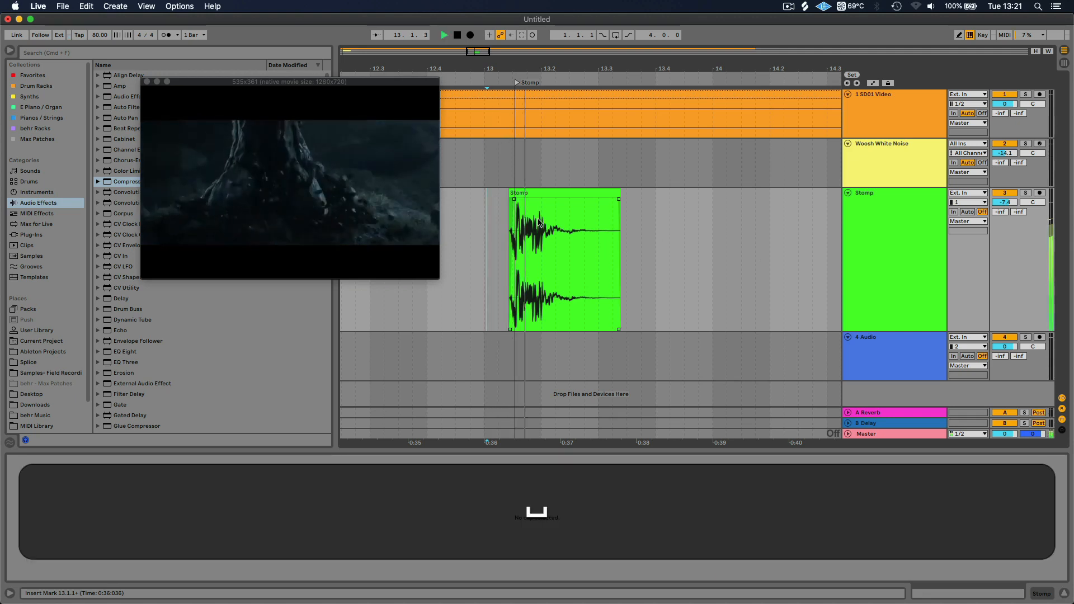
{"action": "key", "text": "space"}
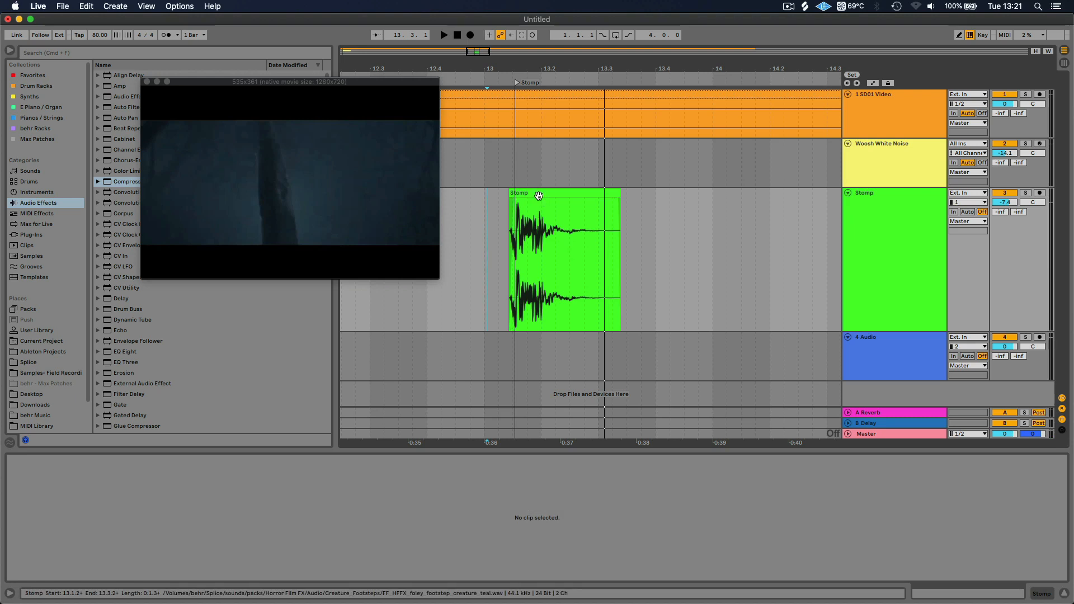
Copy the EQ Eight, Utility, Reverb and Compressor devices from the Woosh White Noise track to the Stomp track
{"action": "left_click", "coordinate": [884, 161]}
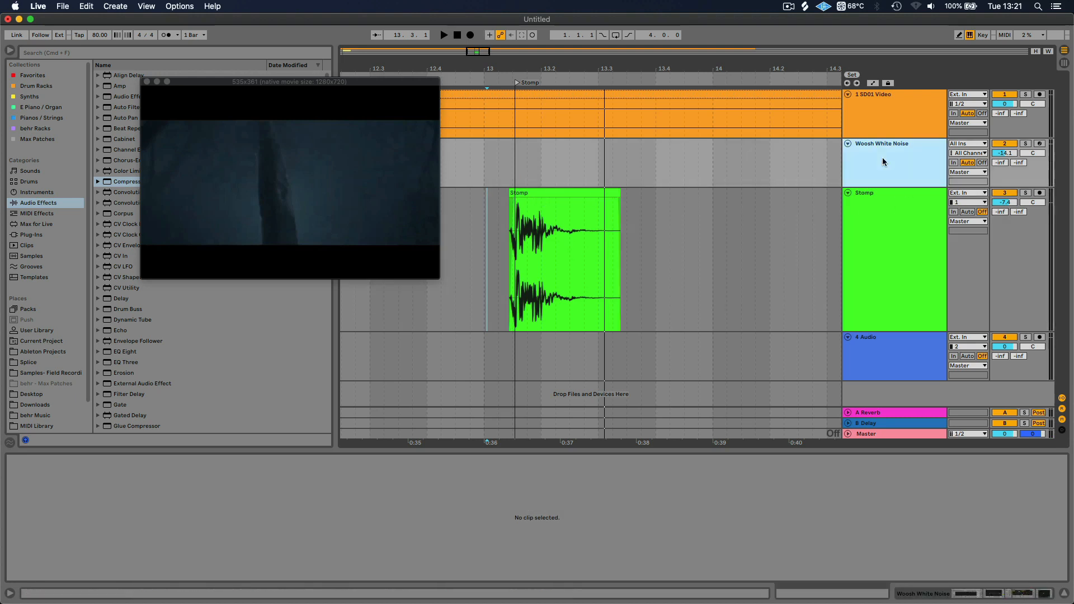
{"action": "key", "text": "shift+Tab"}
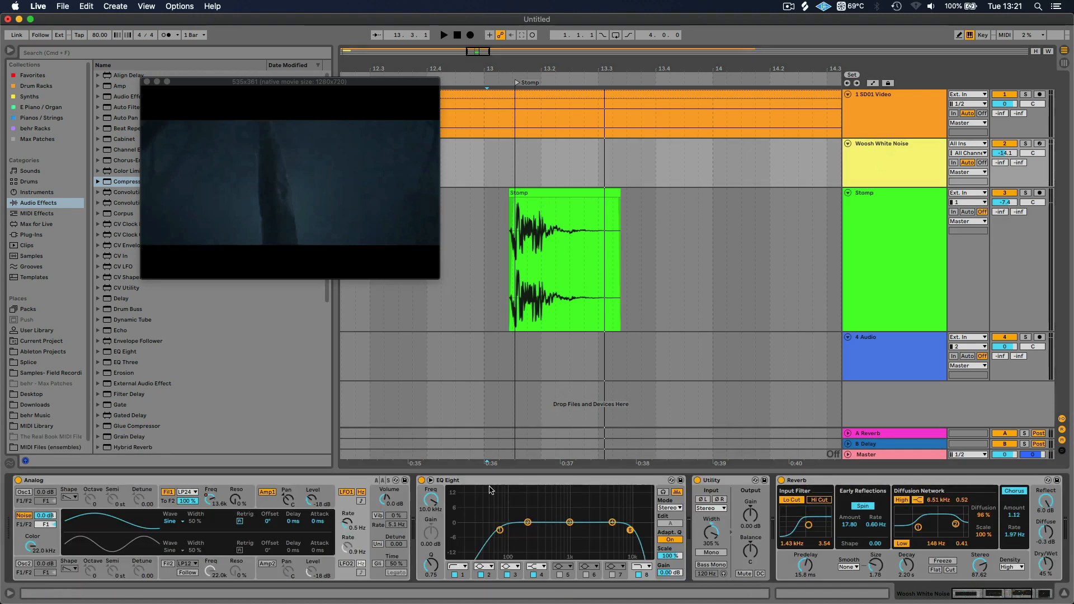
{"action": "left_click", "coordinate": [495, 486]}
{"action": "scroll", "coordinate": [507, 492], "scroll_direction": "right", "scroll_amount": 5}
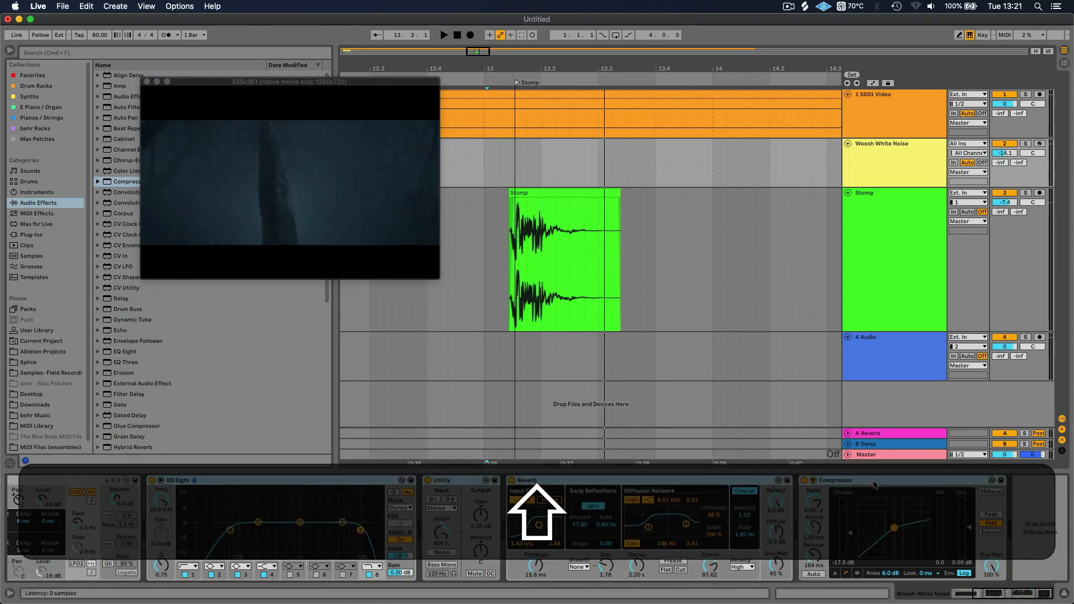
{"action": "key", "text": "super+c"}
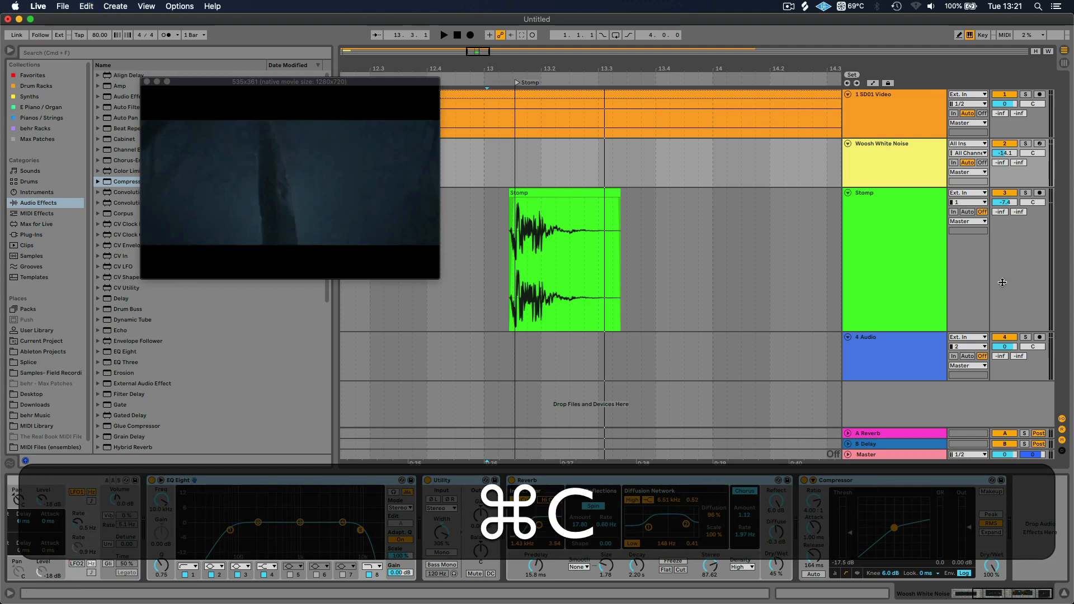
{"action": "left_click", "coordinate": [900, 227]}
{"action": "left_click", "coordinate": [358, 525]}
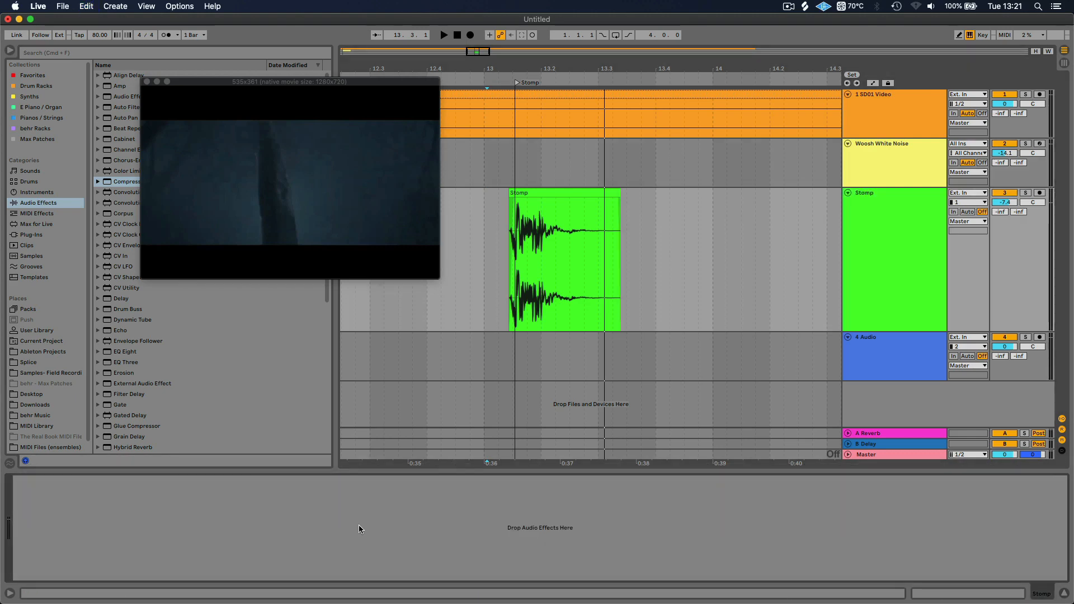
{"action": "key", "text": "super+v"}
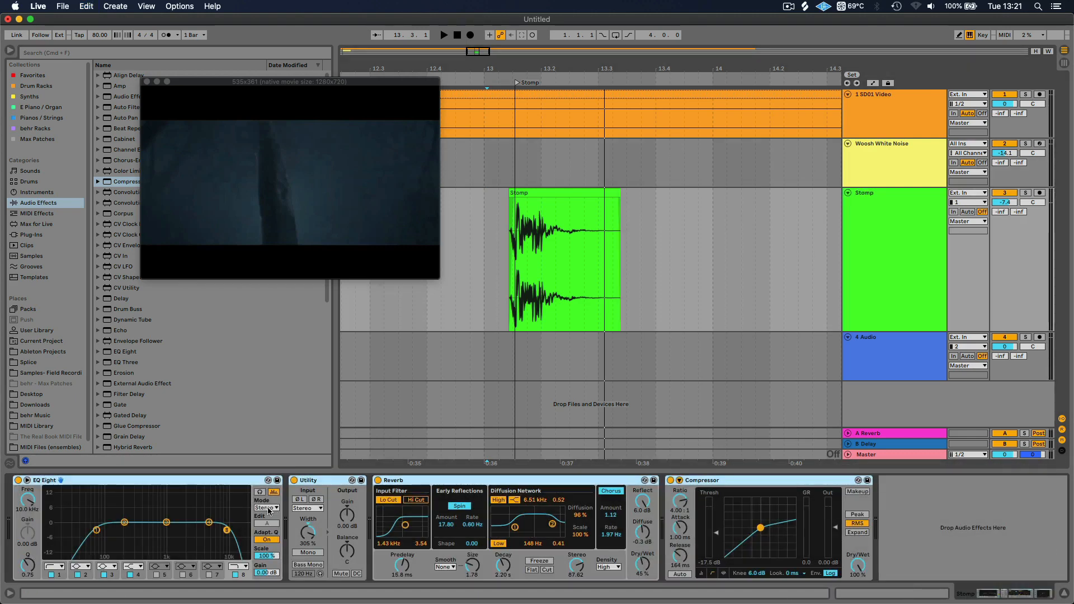
{"action": "left_click", "coordinate": [948, 513]}
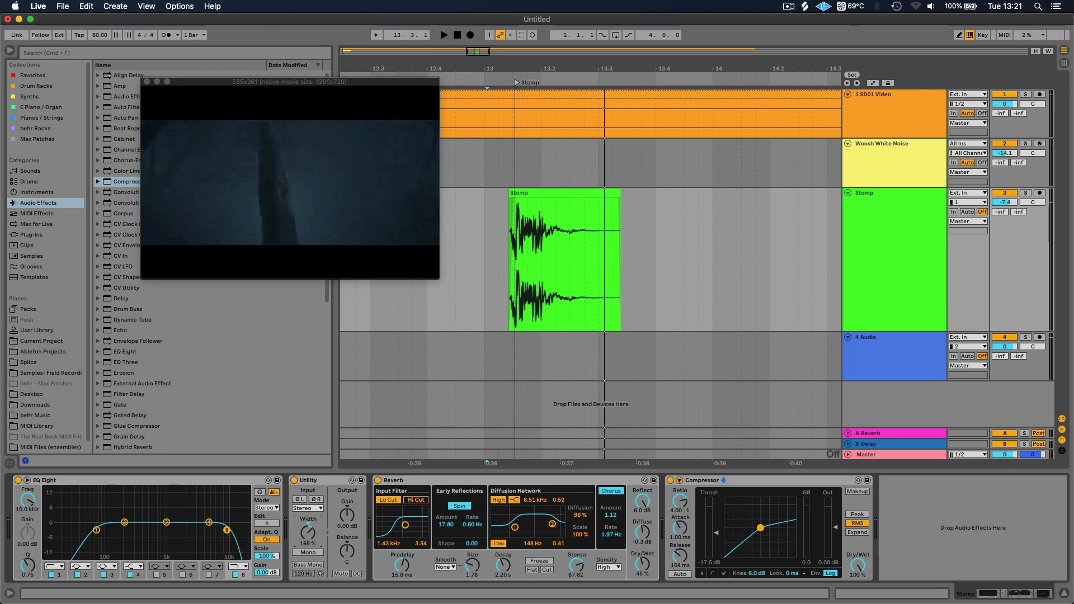
On the Stomp track, reduce the Utility width to 134% and set the EQ Eight low-cut frequency to 30 Hz
{"action": "left_click_drag", "start_coordinate": [308, 531], "coordinate": [309, 533]}
{"action": "left_click", "coordinate": [96, 529]}
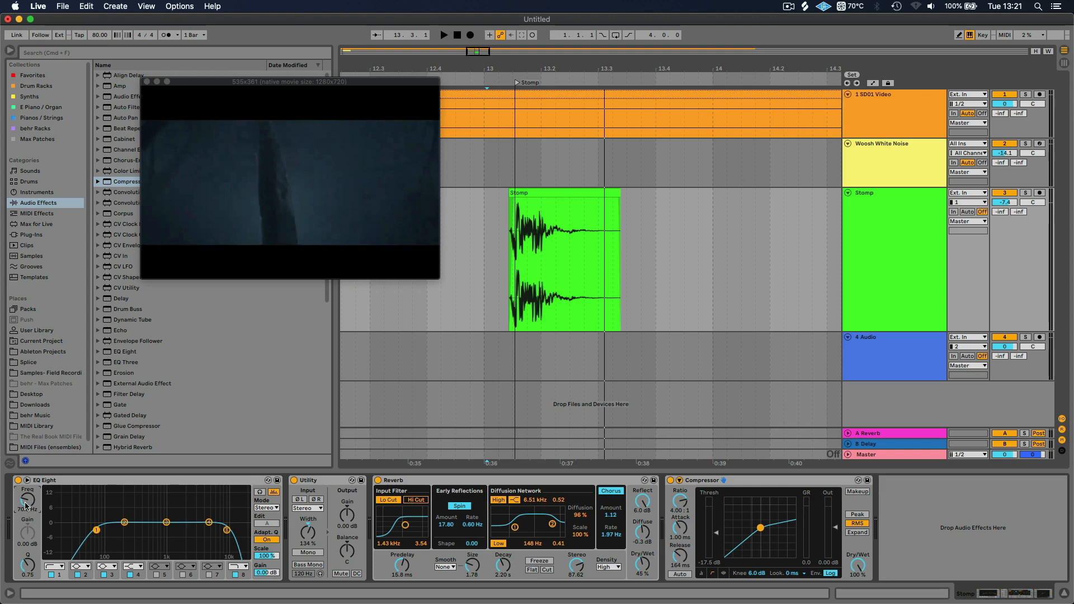
{"action": "type", "text": "30"}
{"action": "key", "text": "Return"}
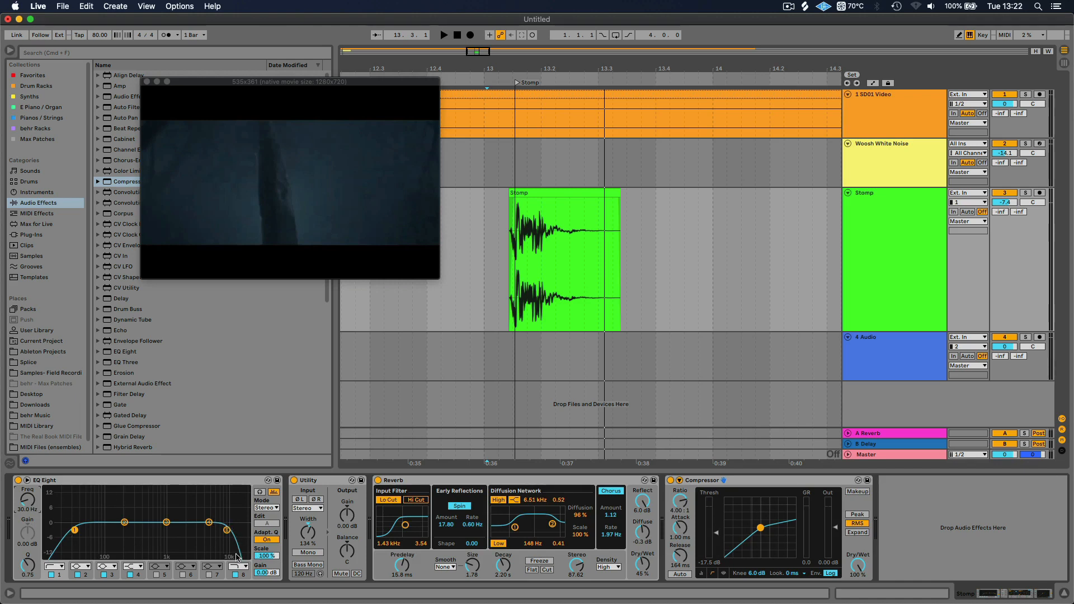
On the Stomp track, lower the Reverb Dry/Wet to 33% and set the Compressor threshold to -12.0 dB
{"action": "left_click", "coordinate": [512, 482]}
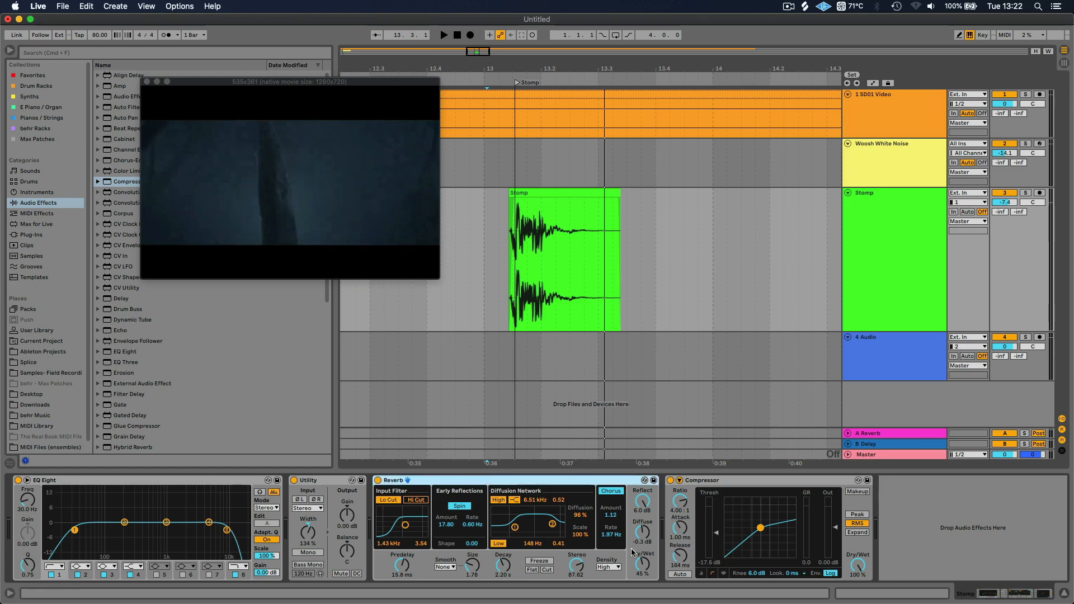
{"action": "left_click", "coordinate": [643, 565]}
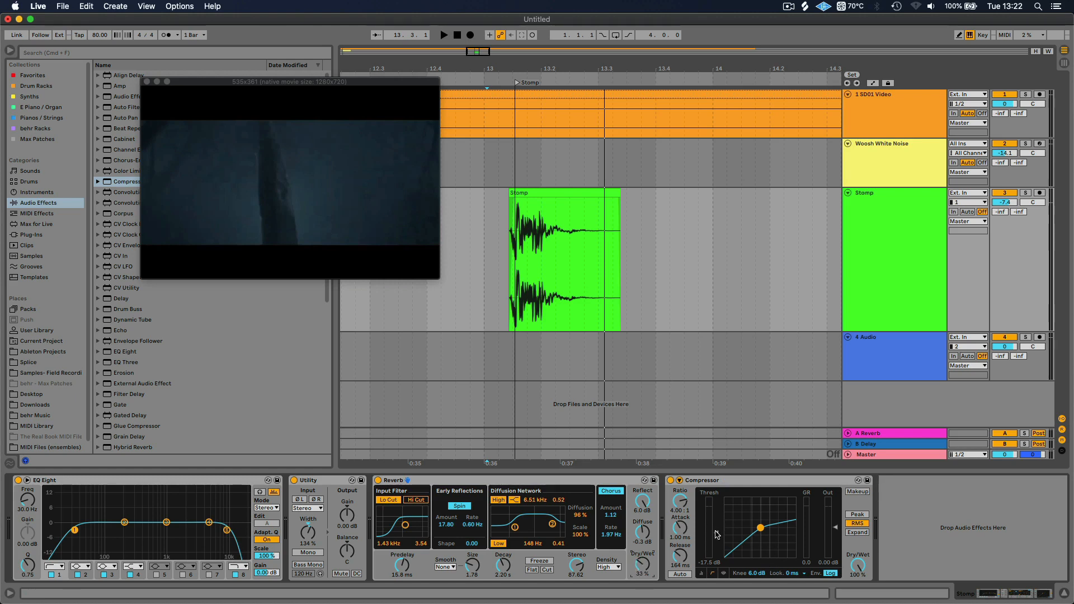
{"action": "left_click_drag", "start_coordinate": [716, 533], "coordinate": [717, 526]}
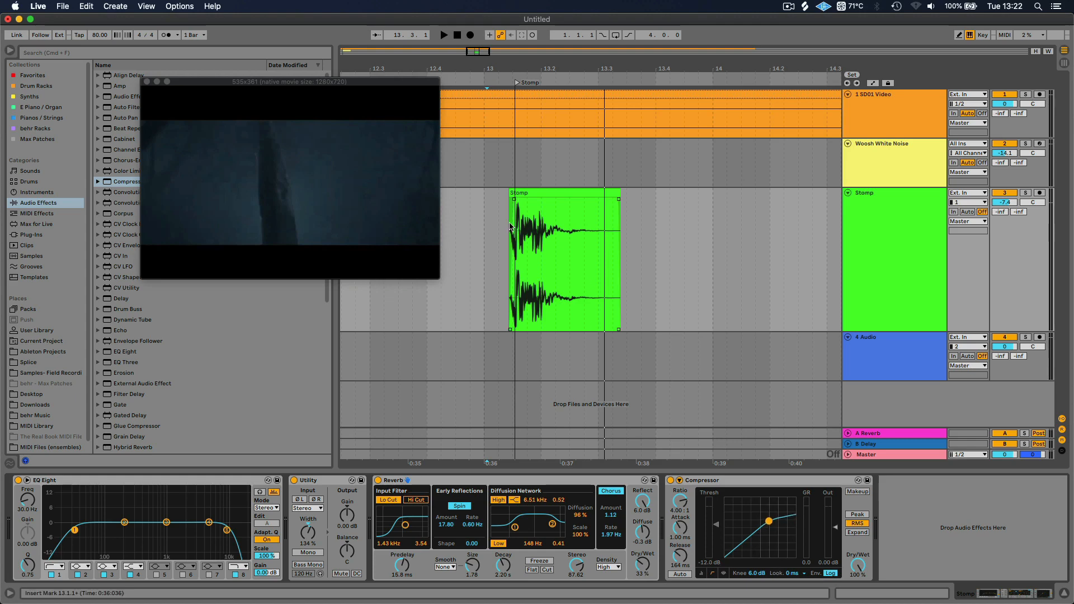
Audition the processed footstep from just before the Stomp clip, and review the track's Reverb, EQ Eight and Compressor devices
{"action": "left_click", "coordinate": [499, 211]}
{"action": "key", "text": "space"}
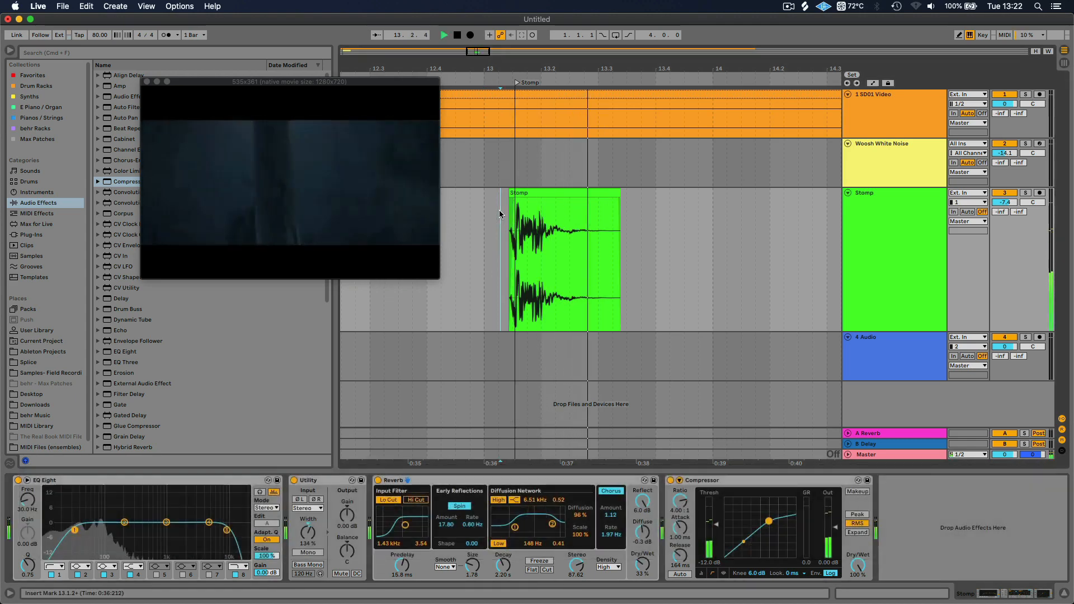
{"action": "key", "text": "space"}
{"action": "left_click", "coordinate": [561, 505]}
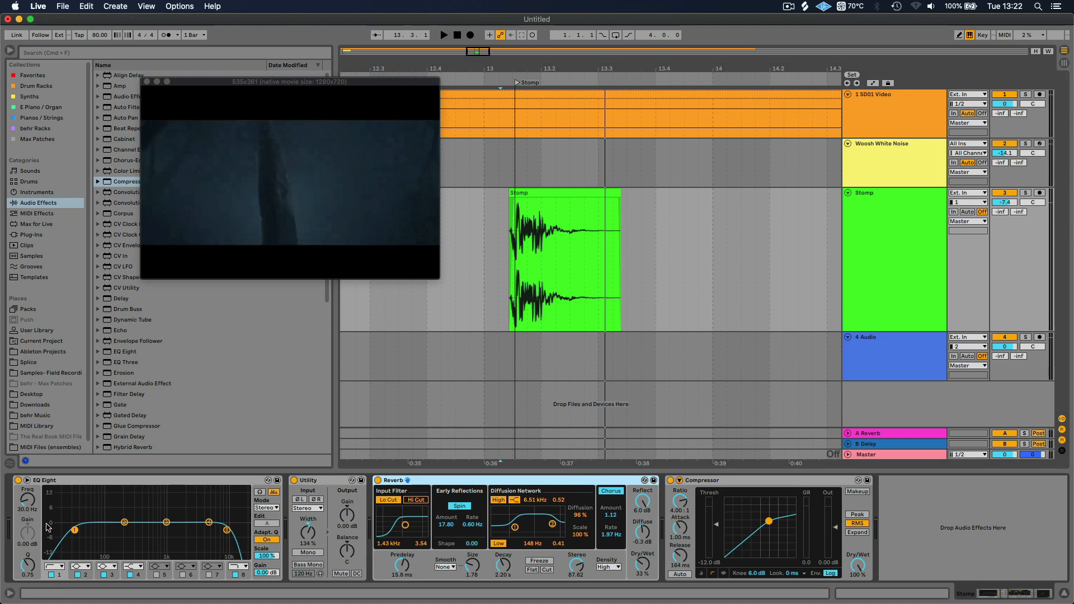
{"action": "left_click", "coordinate": [113, 482]}
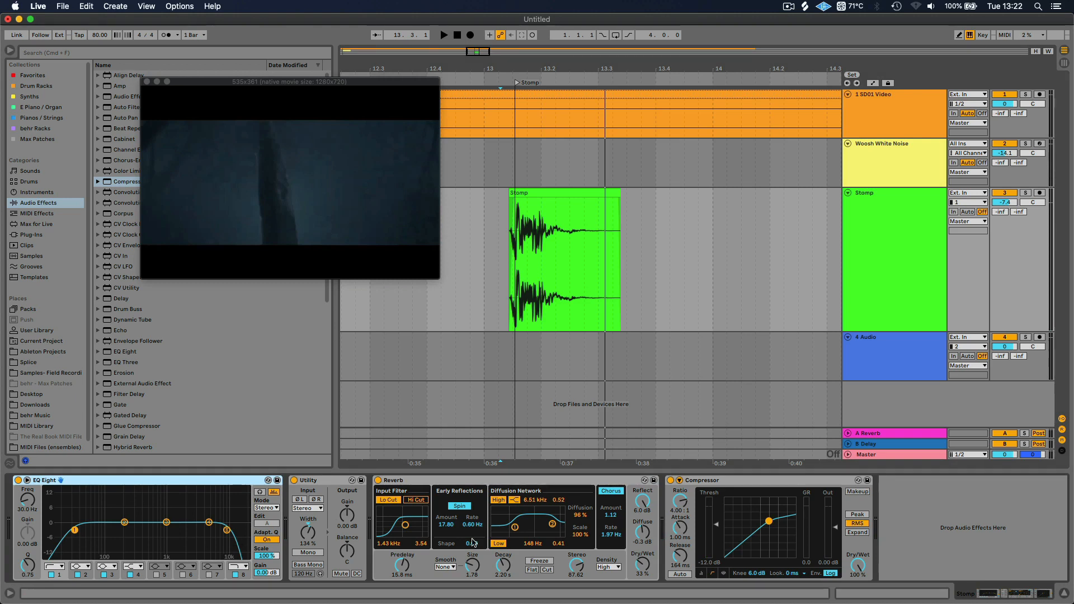
{"action": "left_click", "coordinate": [708, 482]}
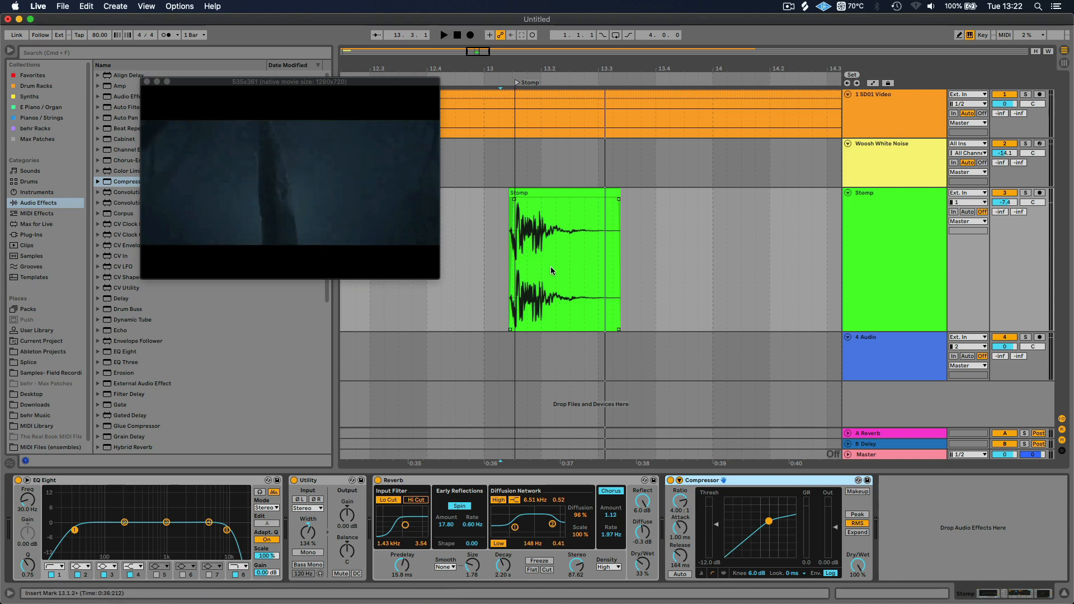
Insert a new audio track below 4 Audio, and place the Woosh White Noise track in a group
{"action": "left_click", "coordinate": [882, 363]}
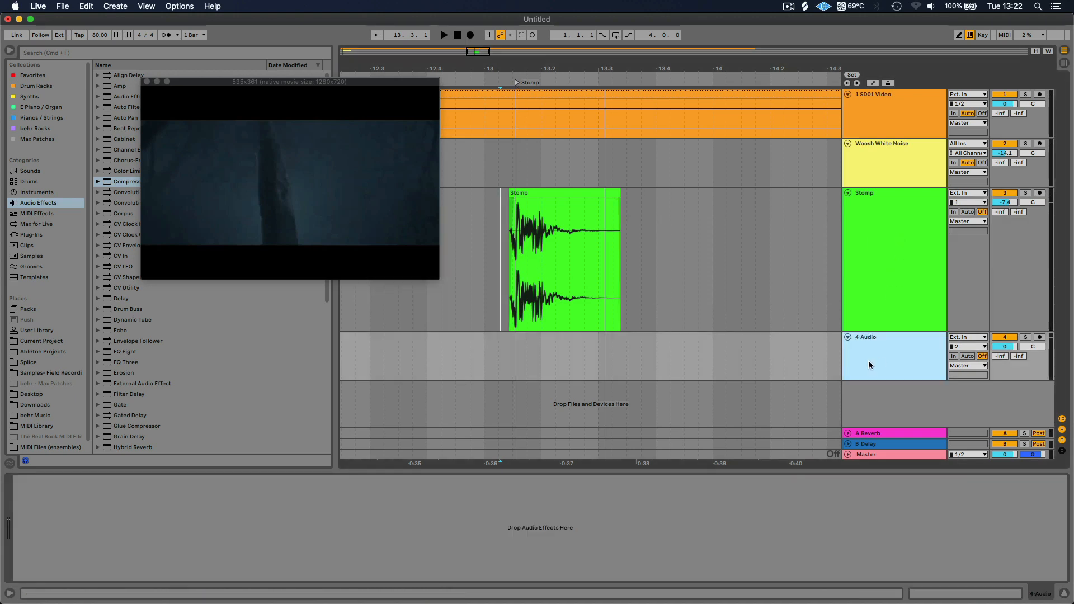
{"action": "right_click", "coordinate": [864, 395]}
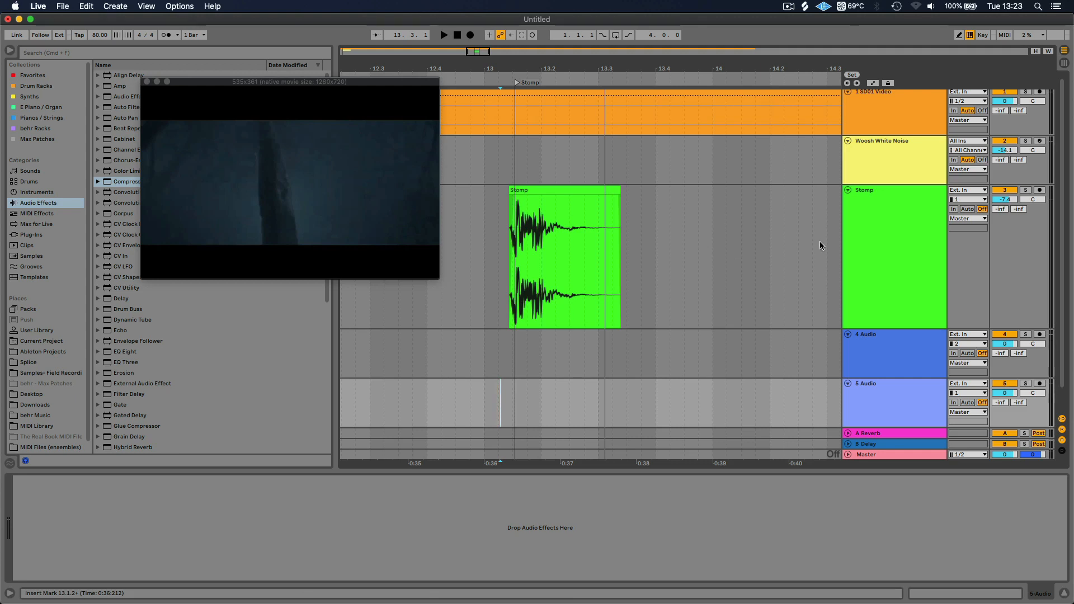
{"action": "left_click", "coordinate": [871, 151]}
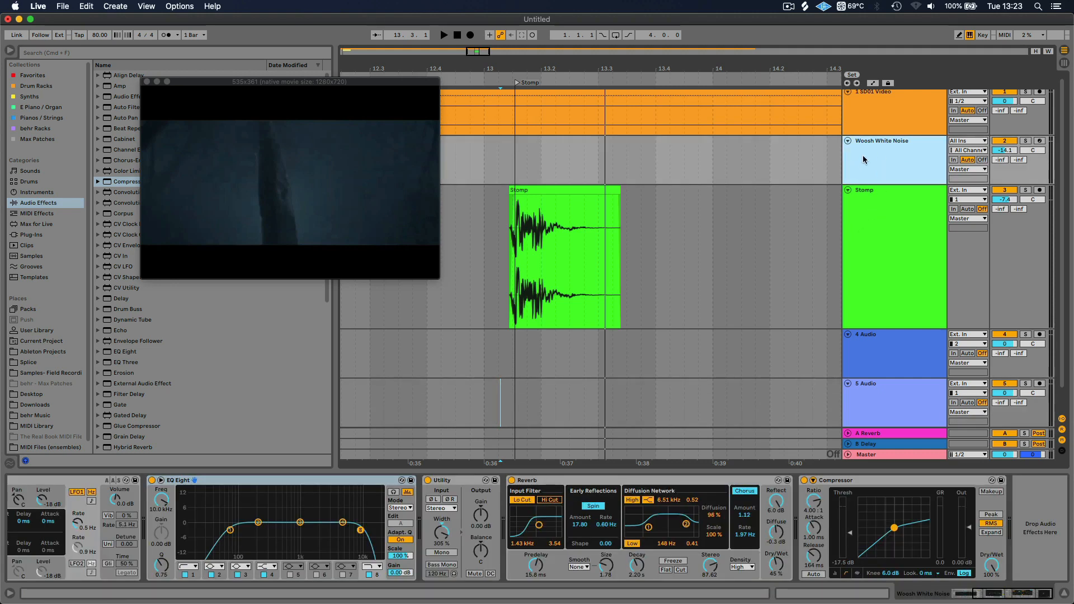
{"action": "right_click", "coordinate": [864, 160]}
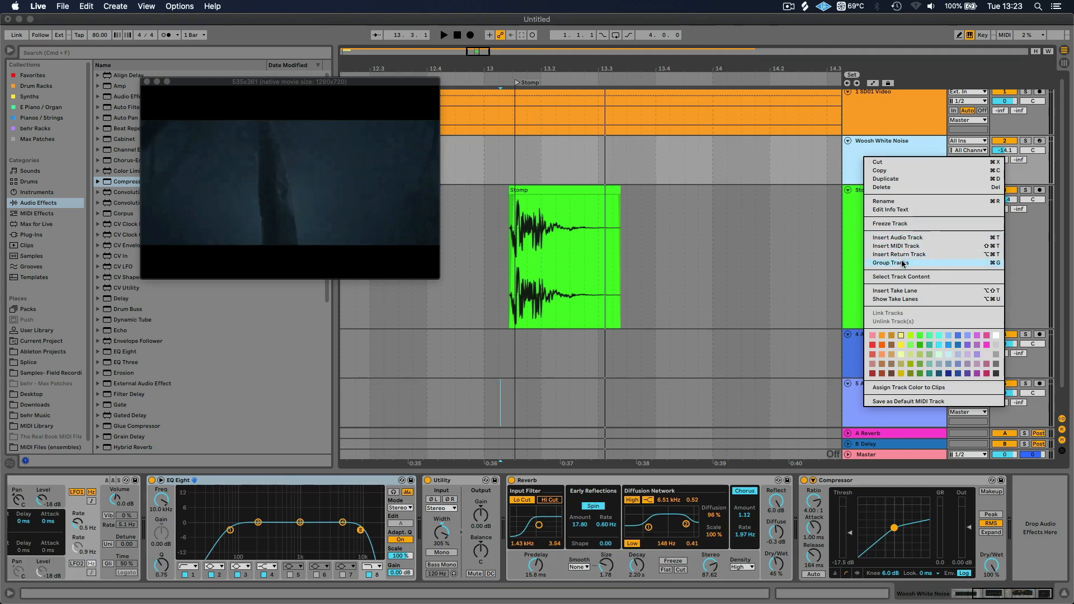
{"action": "left_click", "coordinate": [902, 263]}
Rename the group track above Woosh White Noise as "Music Synthisis" and select it
{"action": "left_click", "coordinate": [865, 159]}
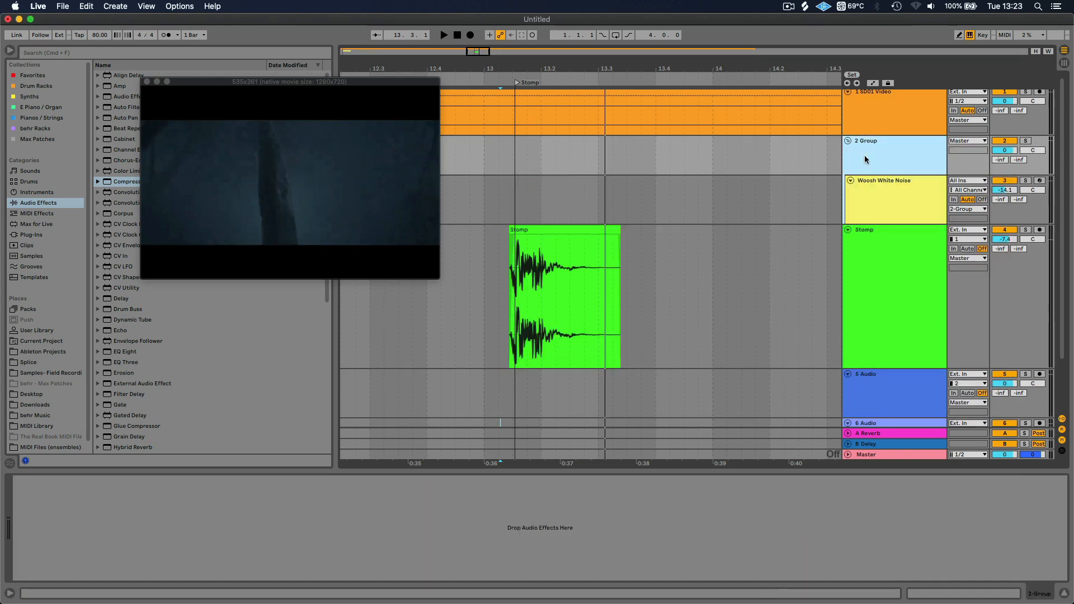
{"action": "key", "text": "super+r"}
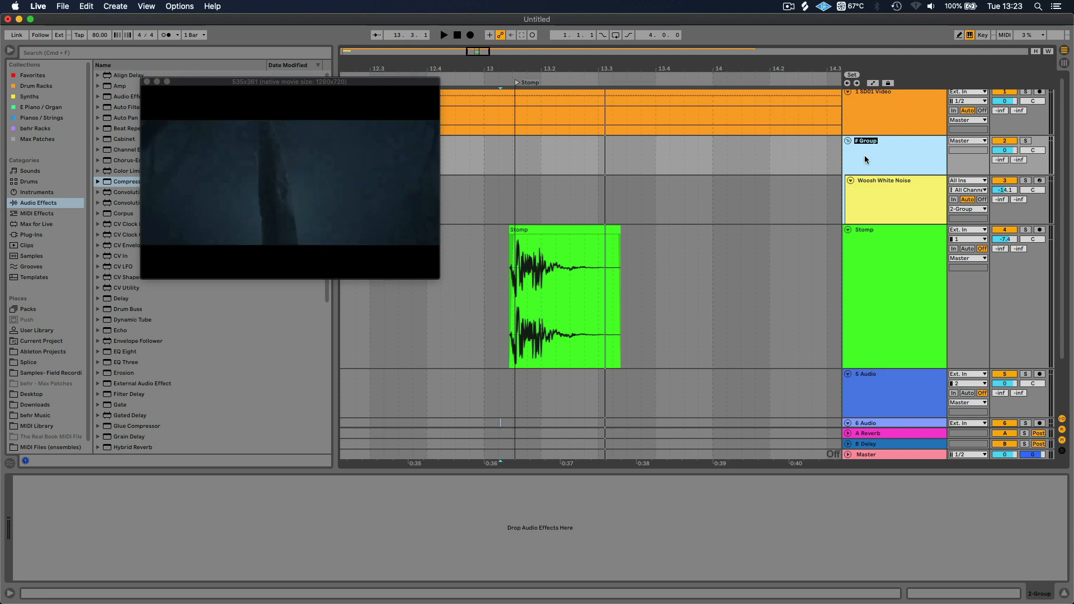
{"action": "type", "text": "Mus"}
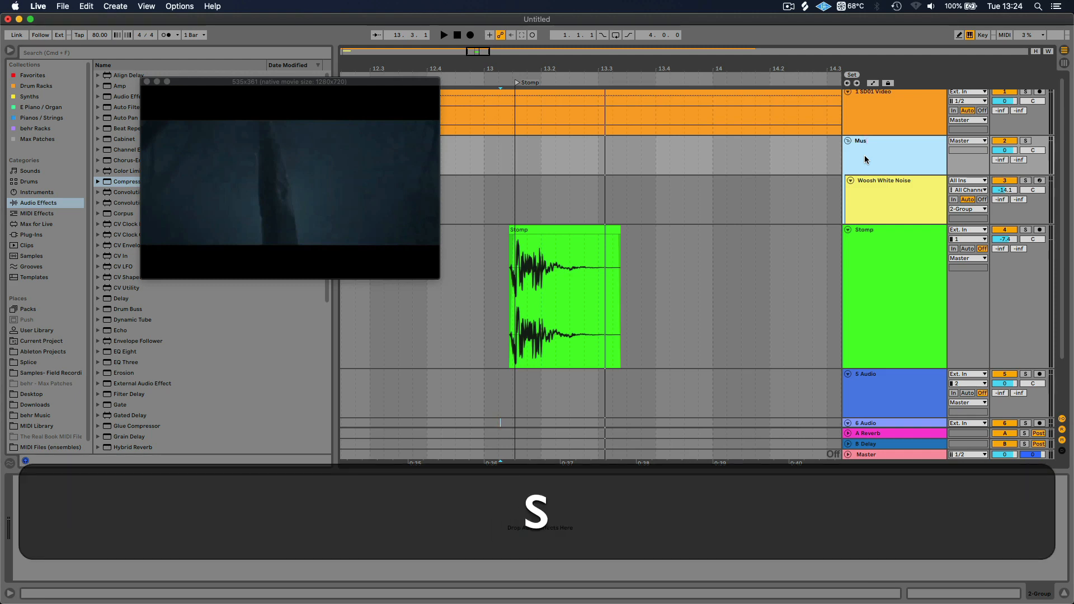
{"action": "type", "text": "ic Synthisi"}
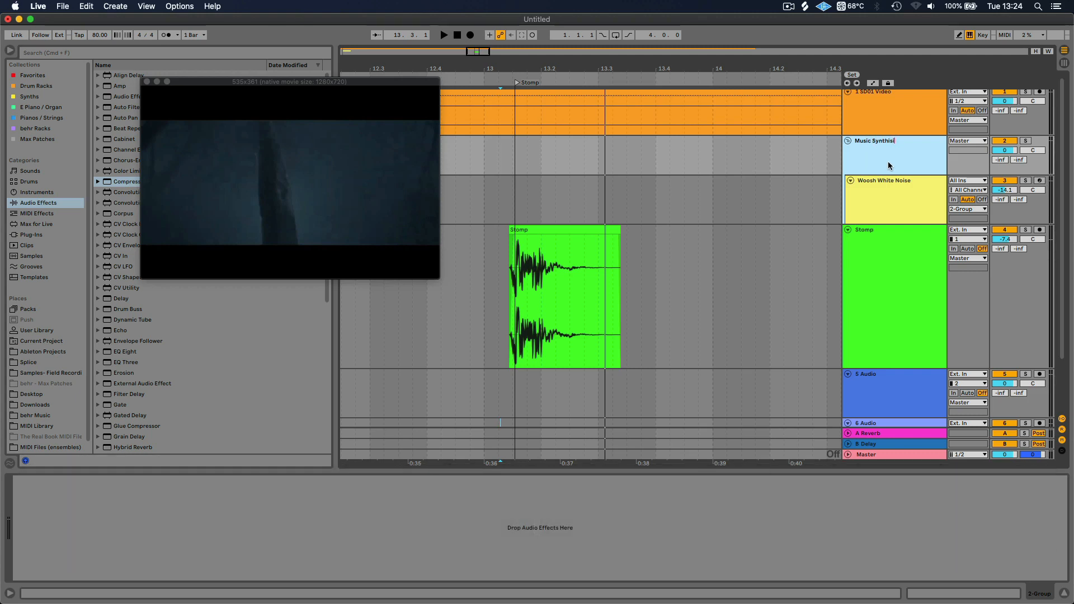
{"action": "key", "text": "BackSpace"}
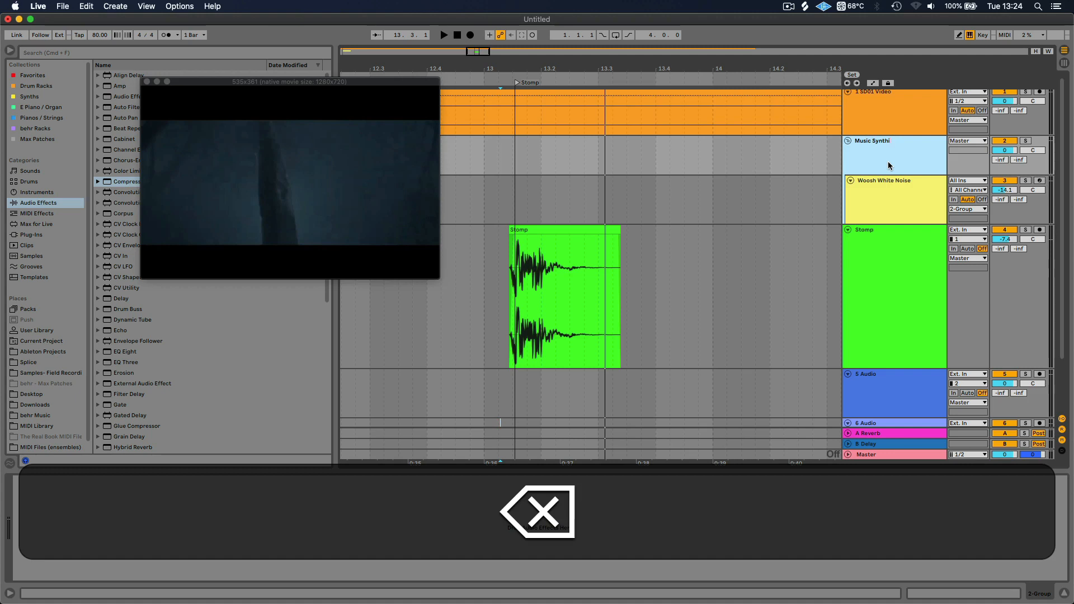
{"action": "type", "text": "i"}
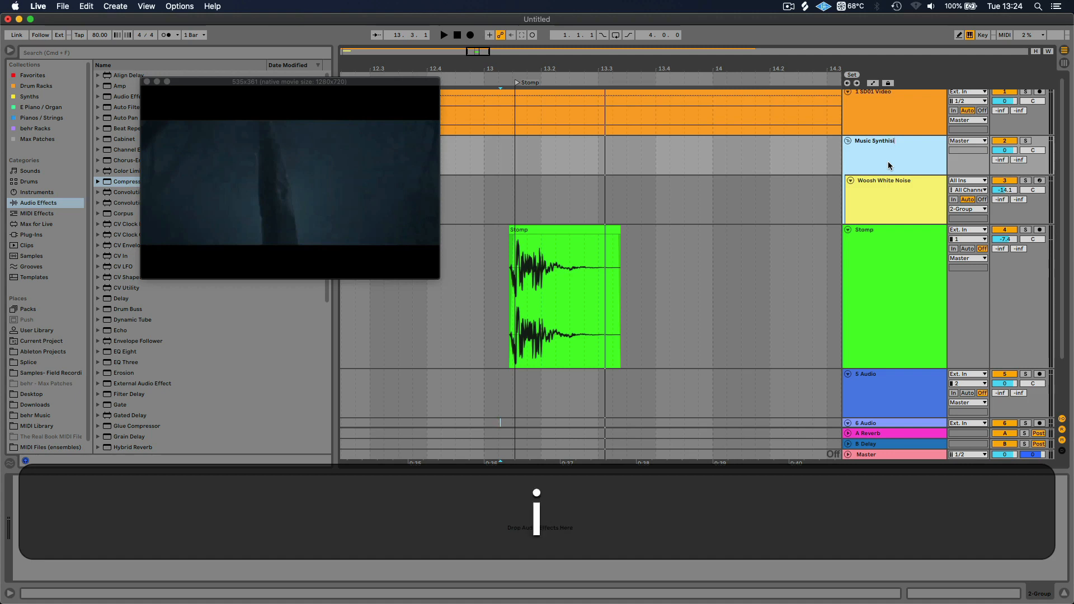
{"action": "type", "text": "s"}
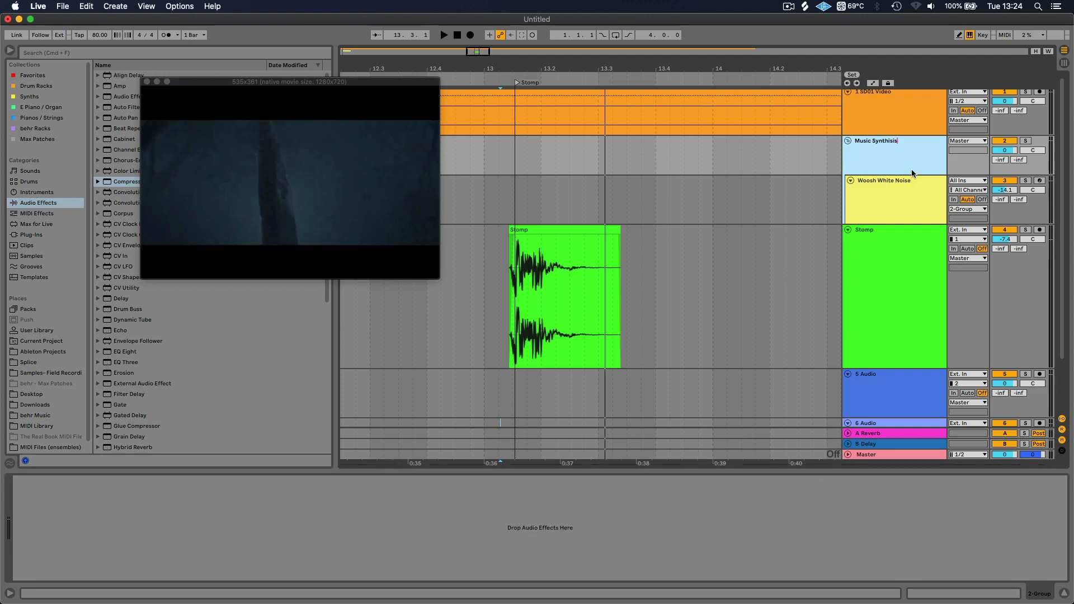
{"action": "left_click", "coordinate": [891, 197]}
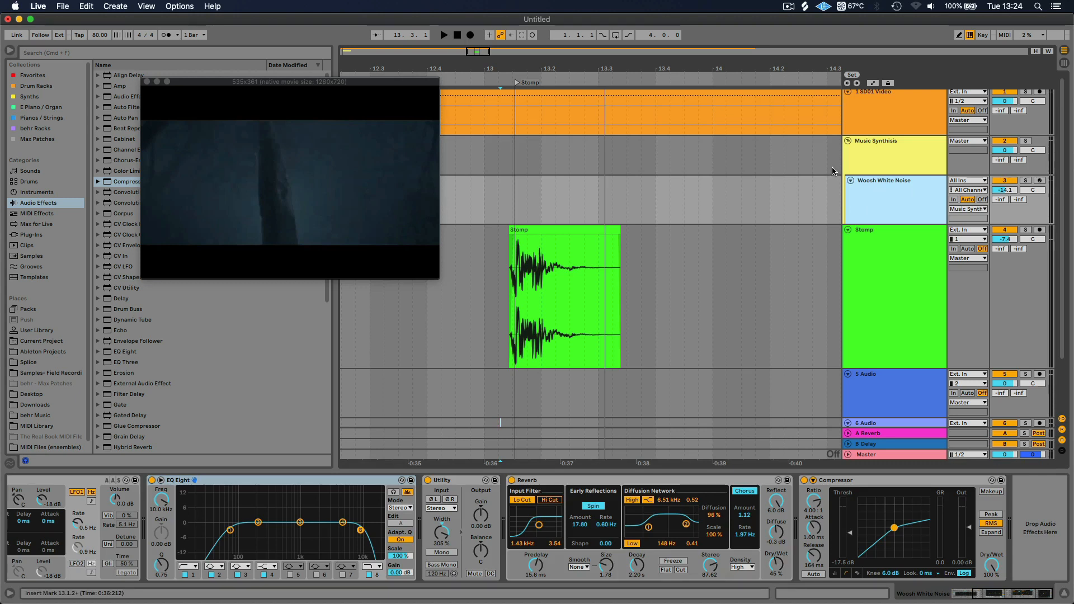
{"action": "left_click", "coordinate": [879, 152]}
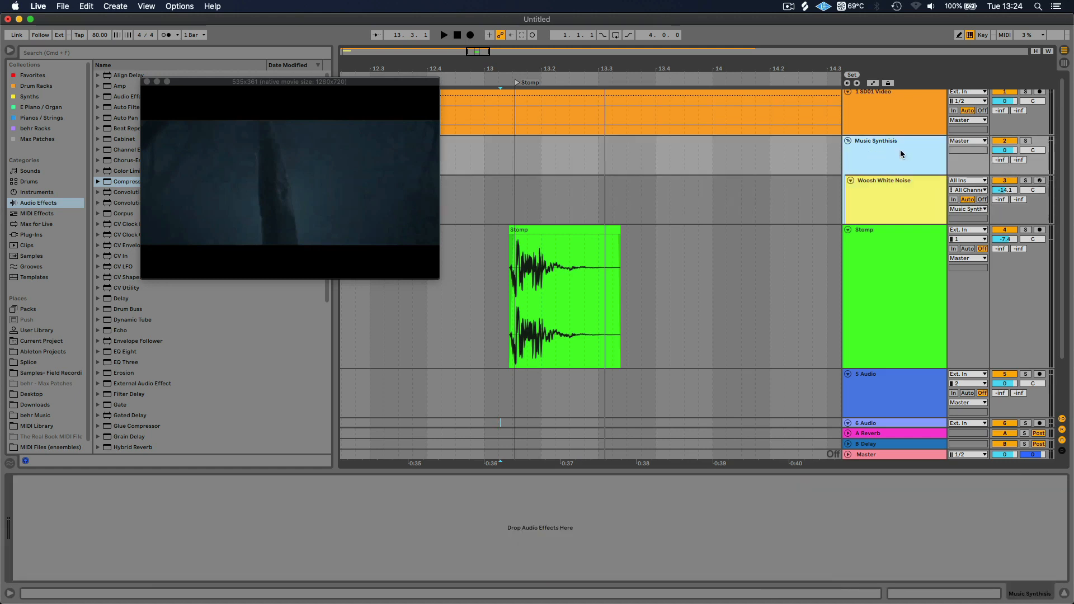
Rename the Music Synthisis group as "Sound Design FX Synthisis" and collapse it
{"action": "key", "text": "cmd+r"}
{"action": "key", "text": "Right"}
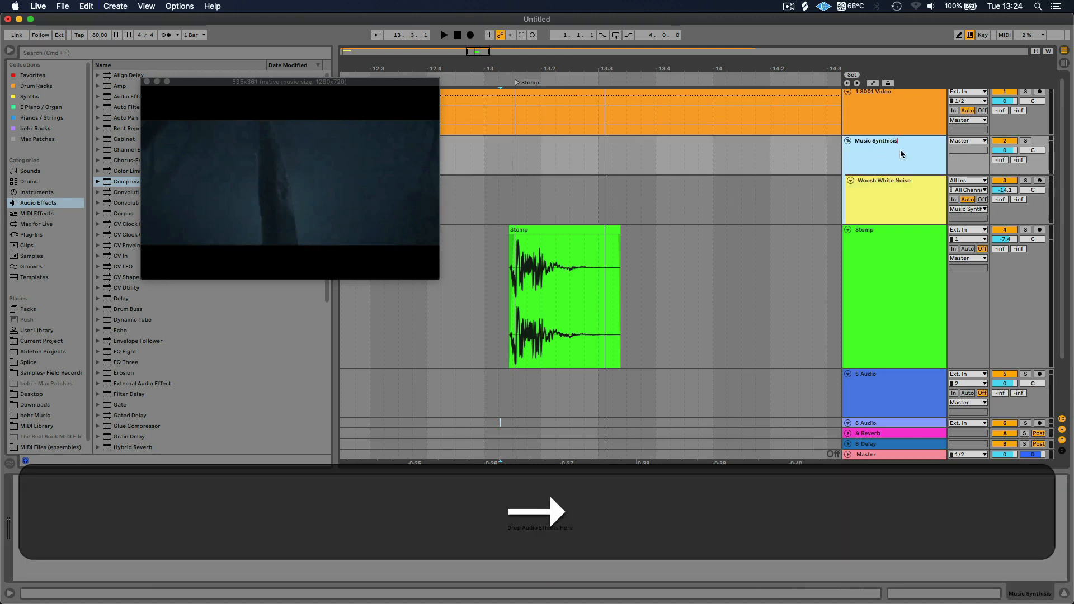
{"action": "double_click", "coordinate": [862, 142]}
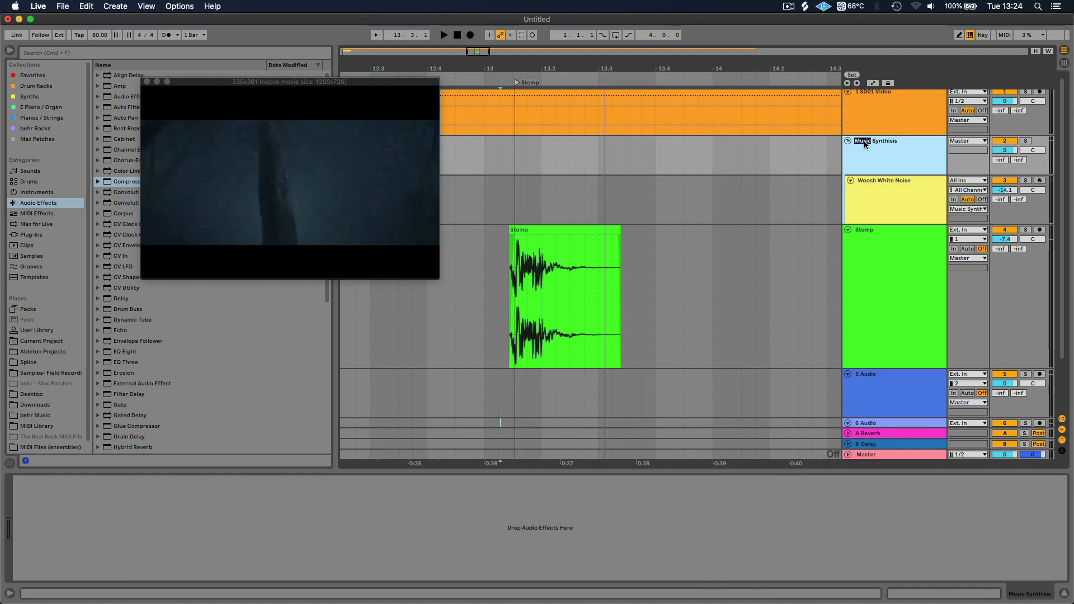
{"action": "type", "text": "Sound D"}
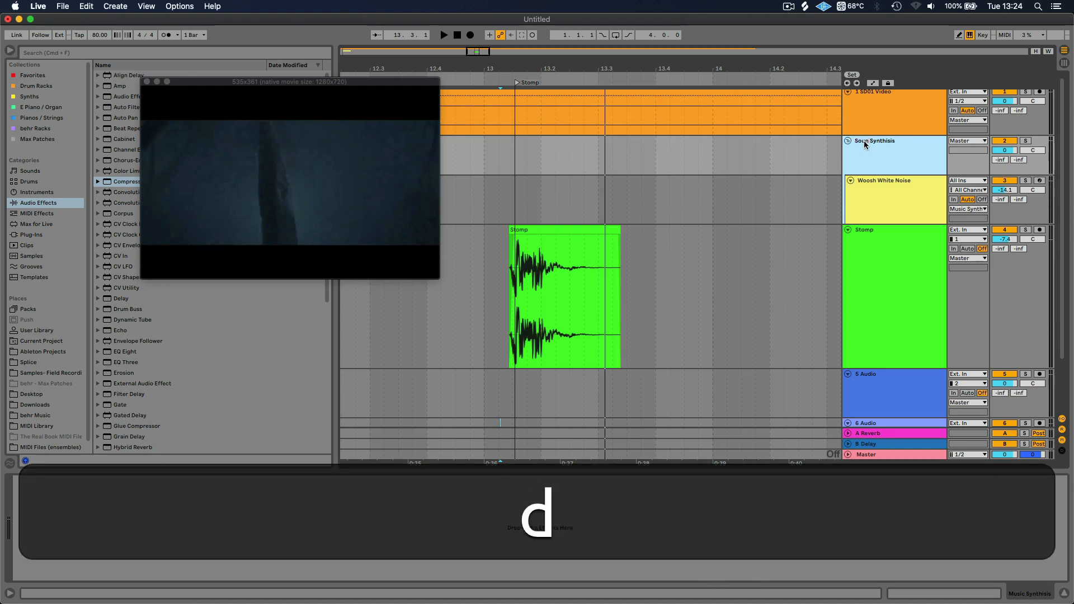
{"action": "type", "text": "esign "}
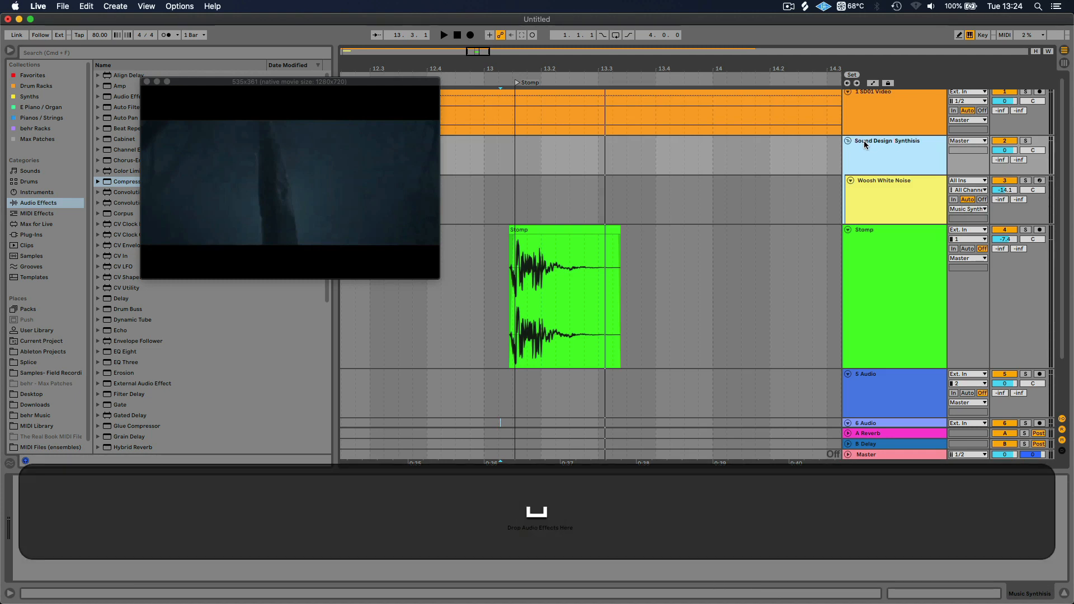
{"action": "type", "text": "FX"}
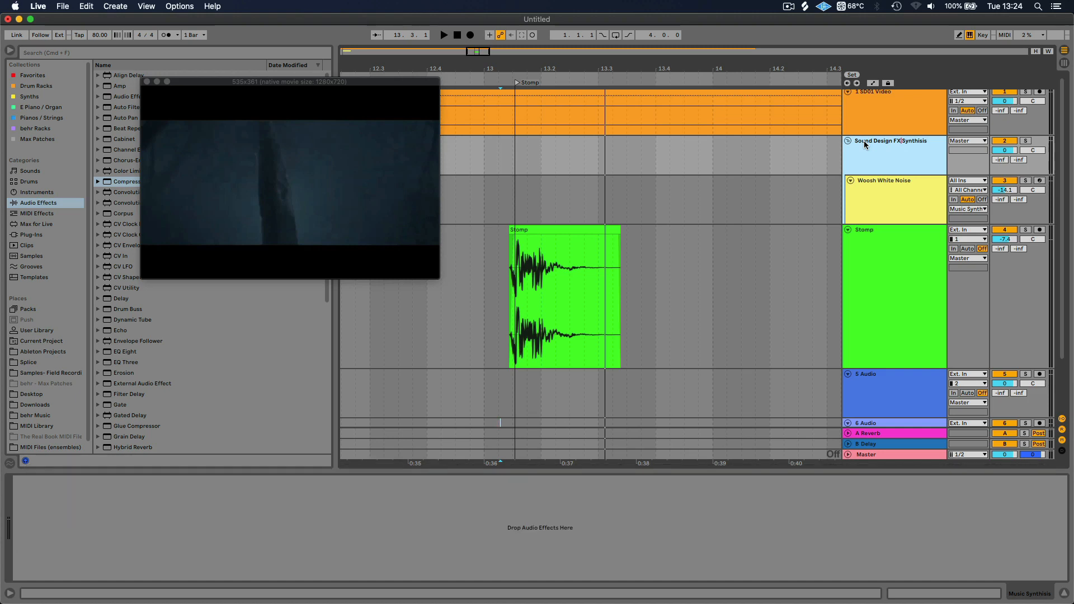
{"action": "key", "text": "Return"}
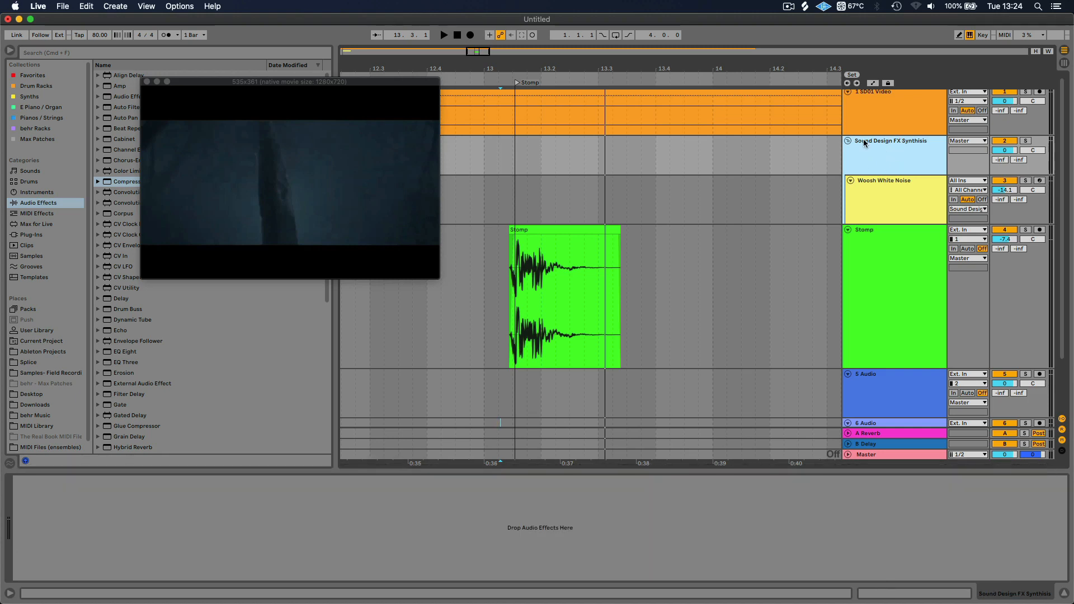
{"action": "left_click", "coordinate": [848, 142]}
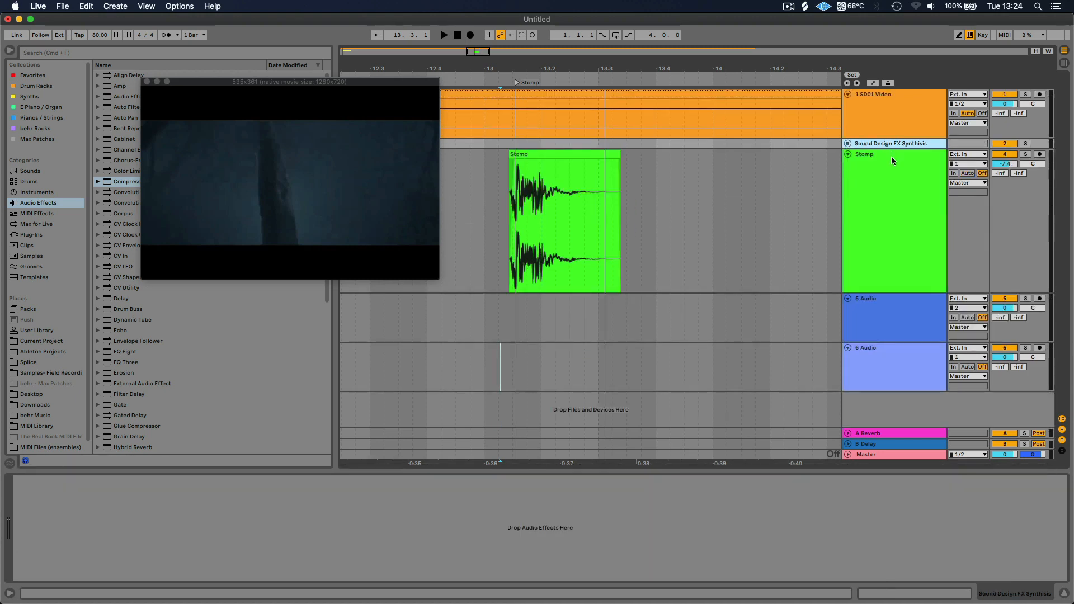
Group the Stomp, 5 Audio and 6 Audio tracks together
{"action": "left_click", "coordinate": [893, 188]}
{"action": "right_click", "coordinate": [891, 188]}
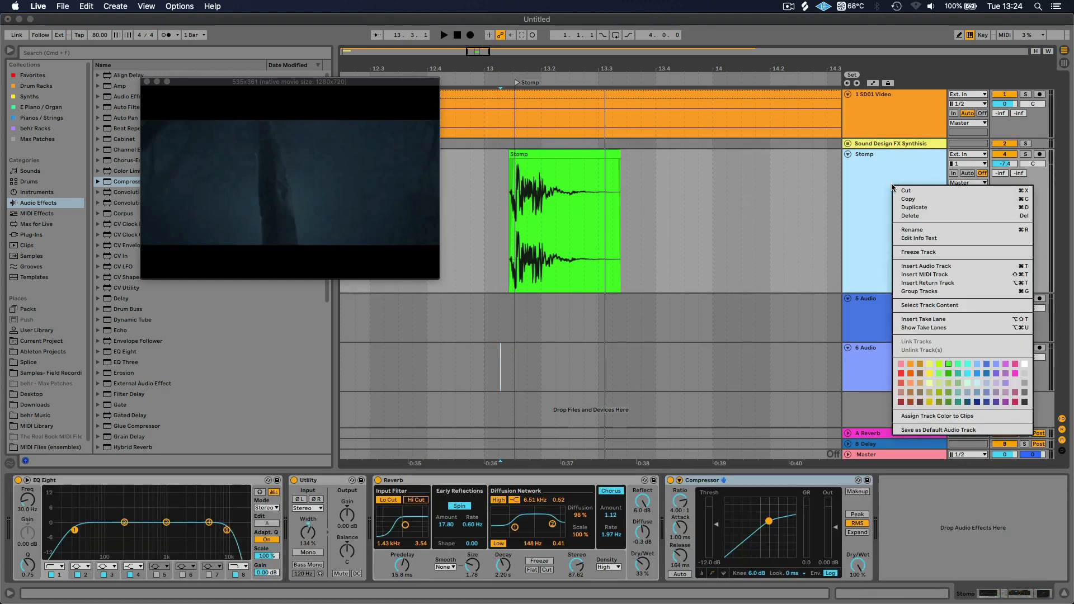
{"action": "left_click", "coordinate": [845, 178]}
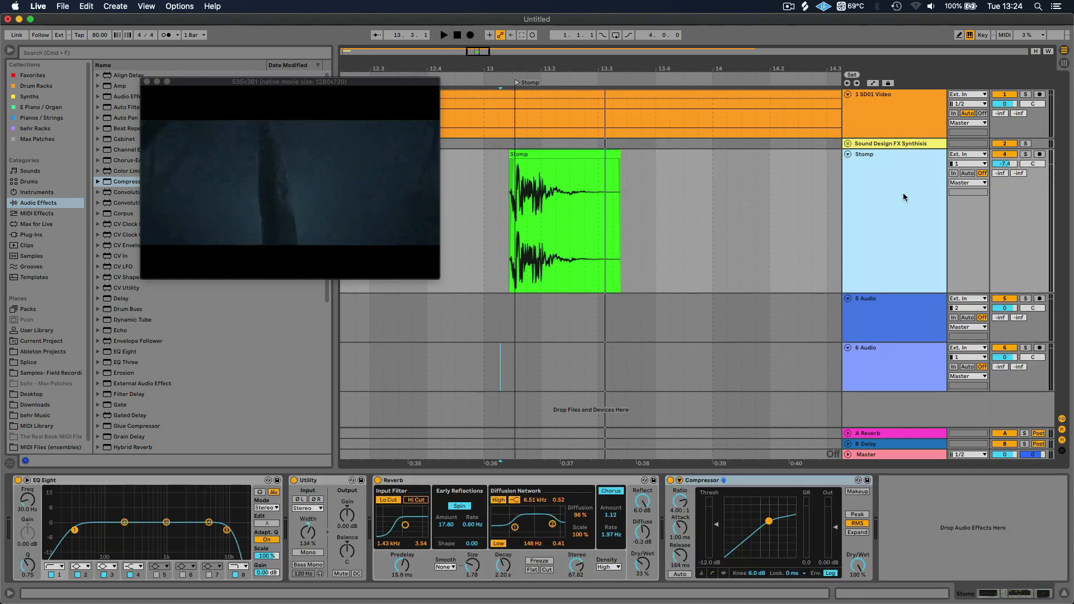
{"action": "left_click", "coordinate": [893, 369]}
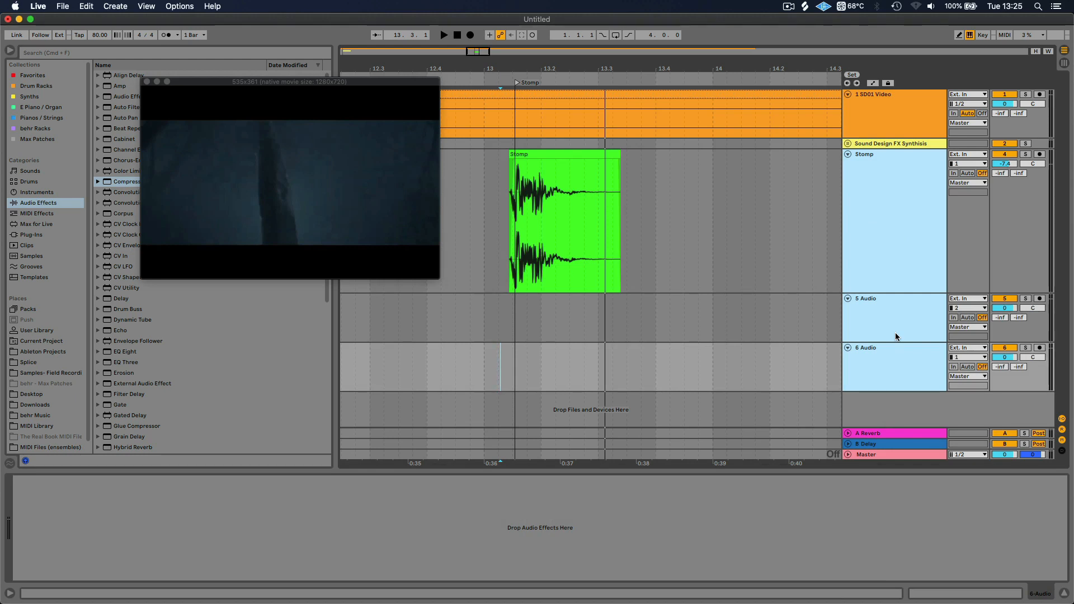
{"action": "key", "text": "super+g"}
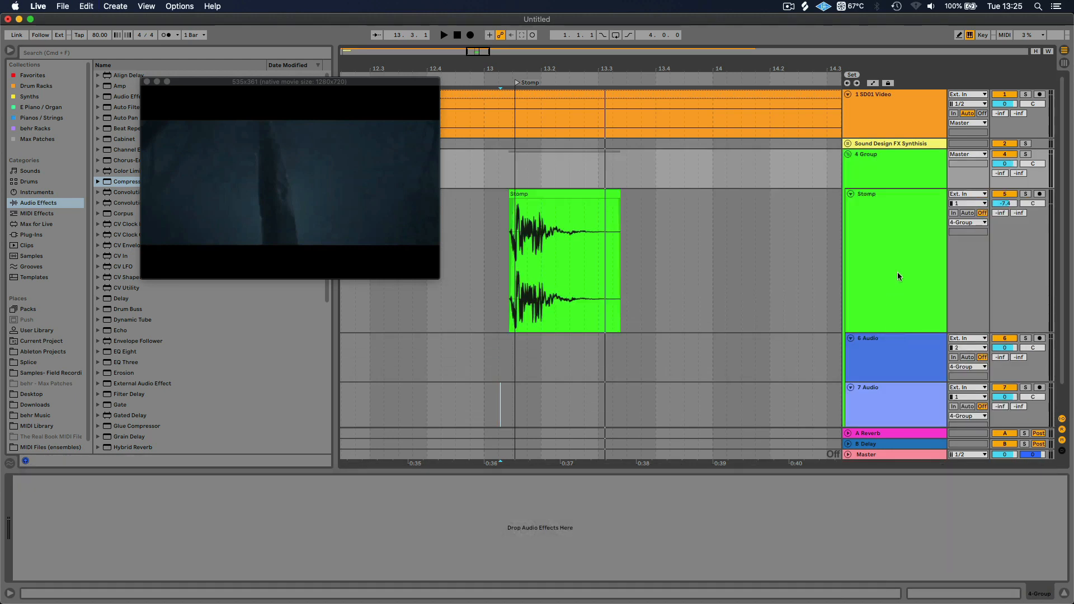
Rename the group track containing Stomp as "Foley Sounds"
{"action": "left_click", "coordinate": [882, 168]}
{"action": "key", "text": "super+r"}
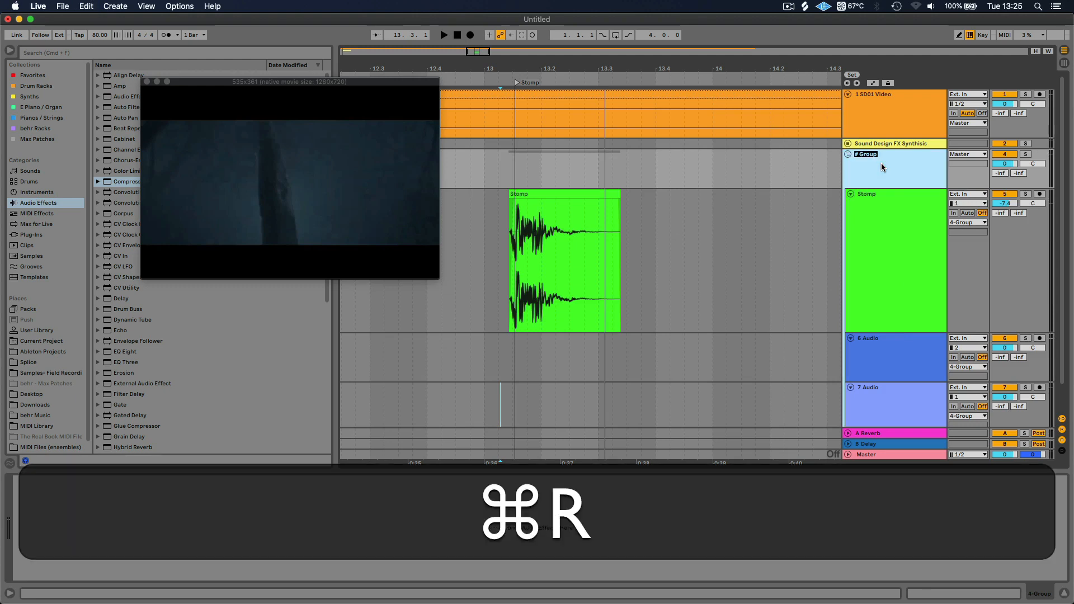
{"action": "type", "text": "Fol"}
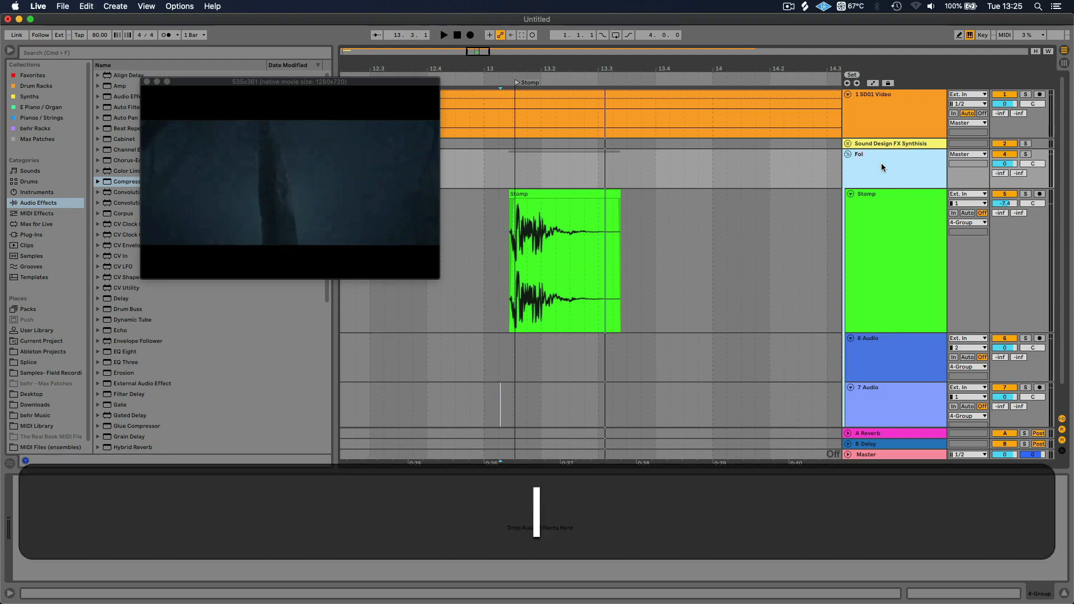
{"action": "type", "text": "ey Sounds"}
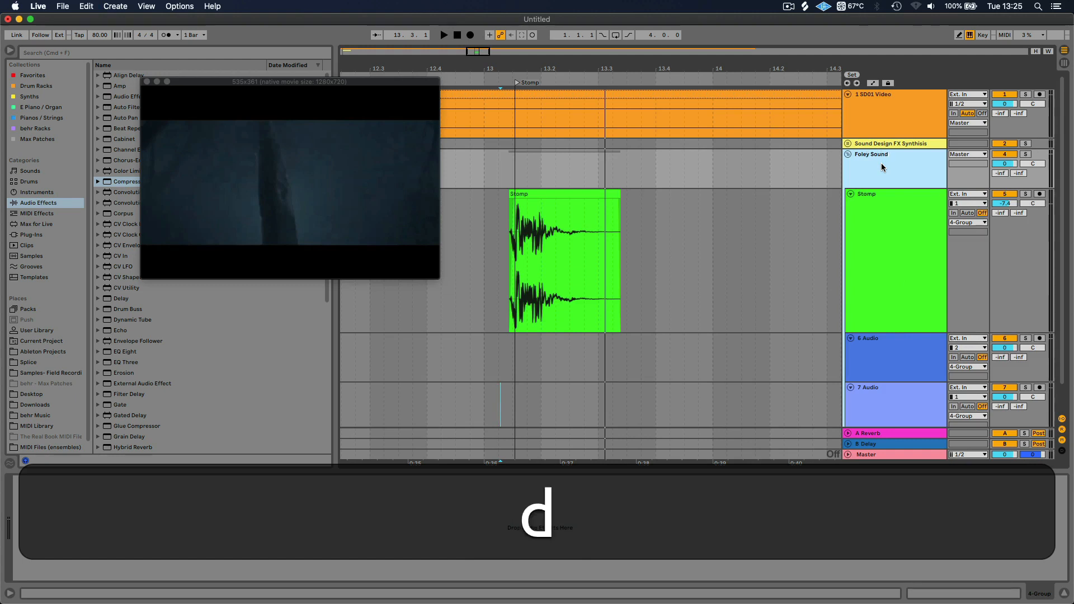
{"action": "key", "text": "Return"}
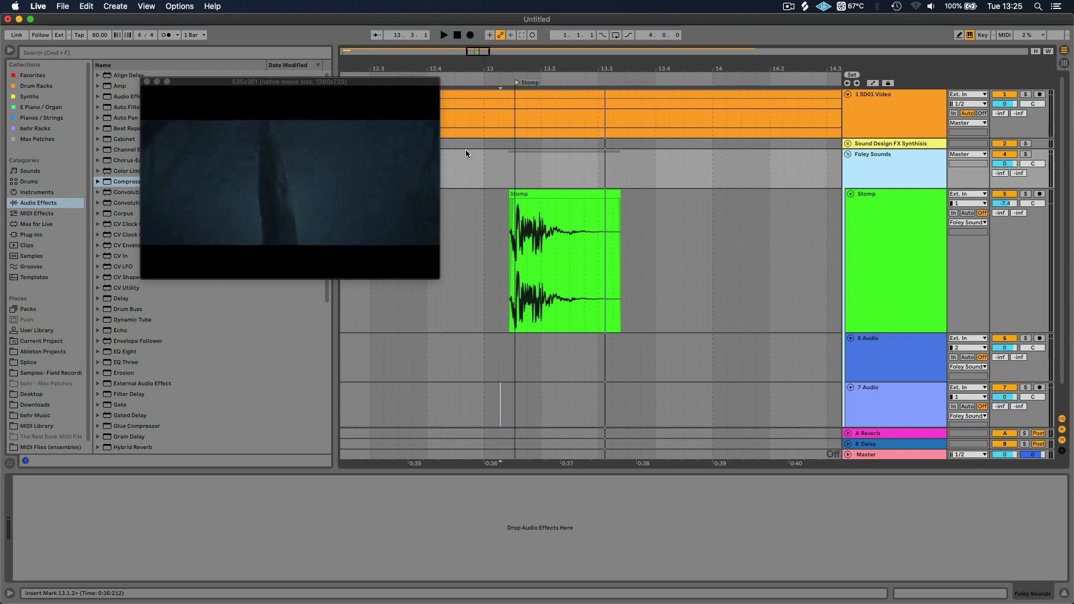
Hide the browser and open the recent set "DMT Sound Design Final Project Example" without saving the current set
{"action": "left_click", "coordinate": [6, 51]}
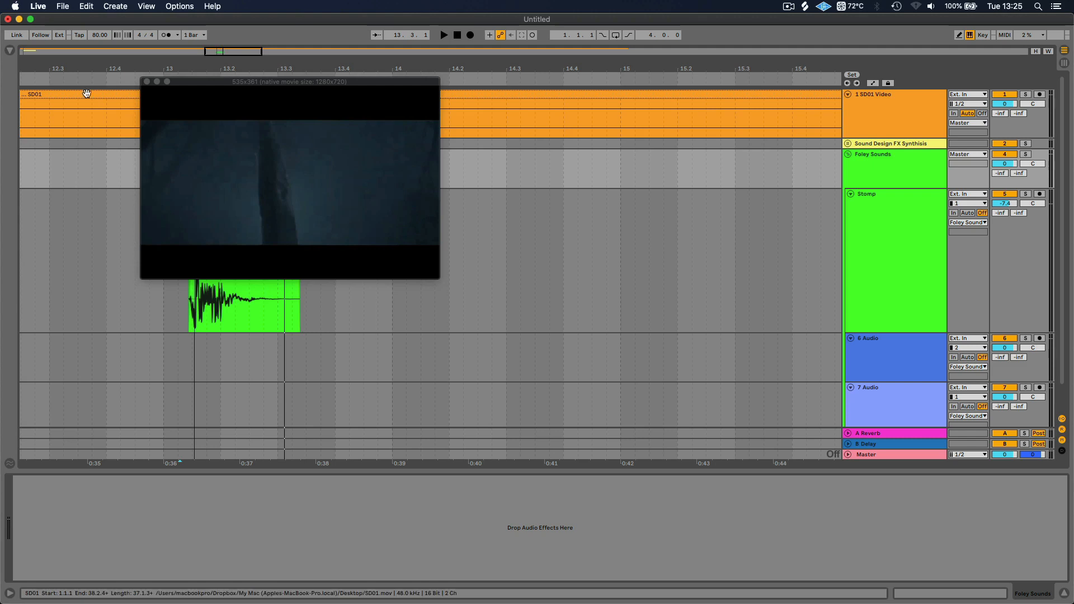
{"action": "left_click", "coordinate": [68, 6]}
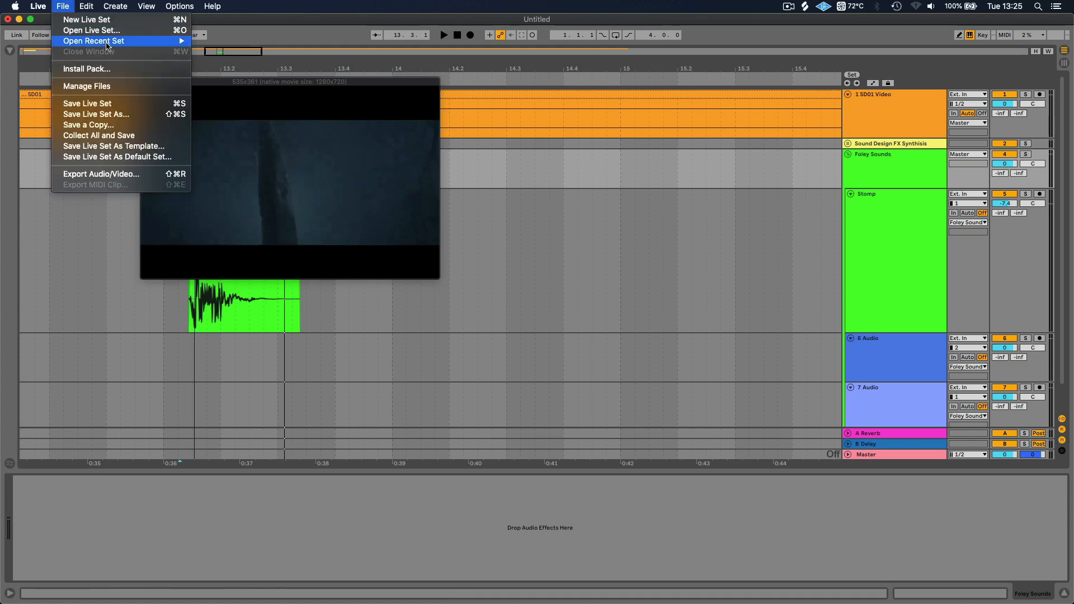
{"action": "mouse_move", "coordinate": [117, 45]}
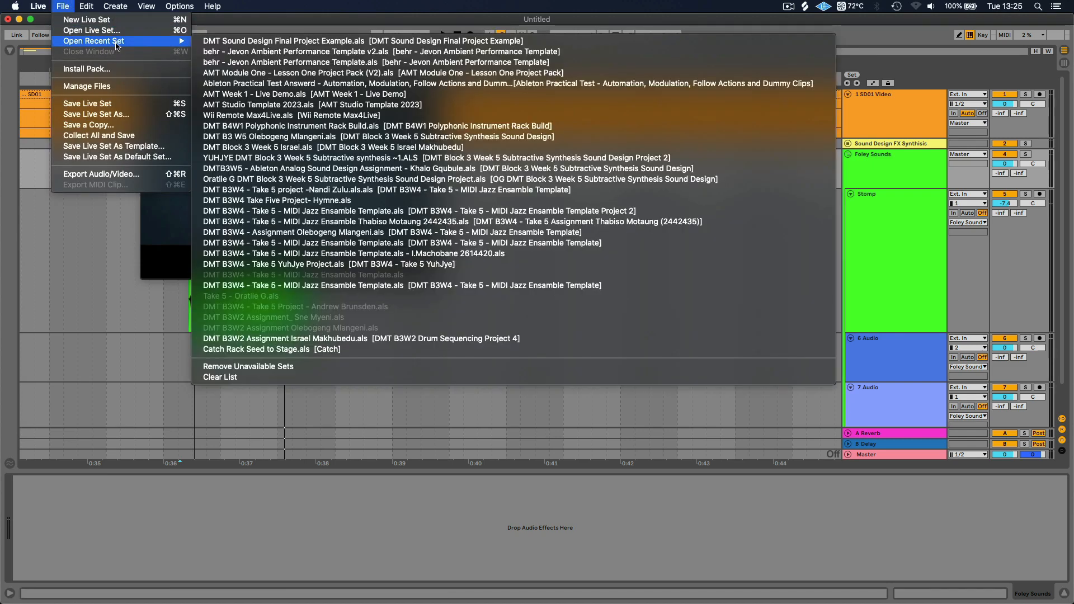
{"action": "left_click", "coordinate": [351, 42]}
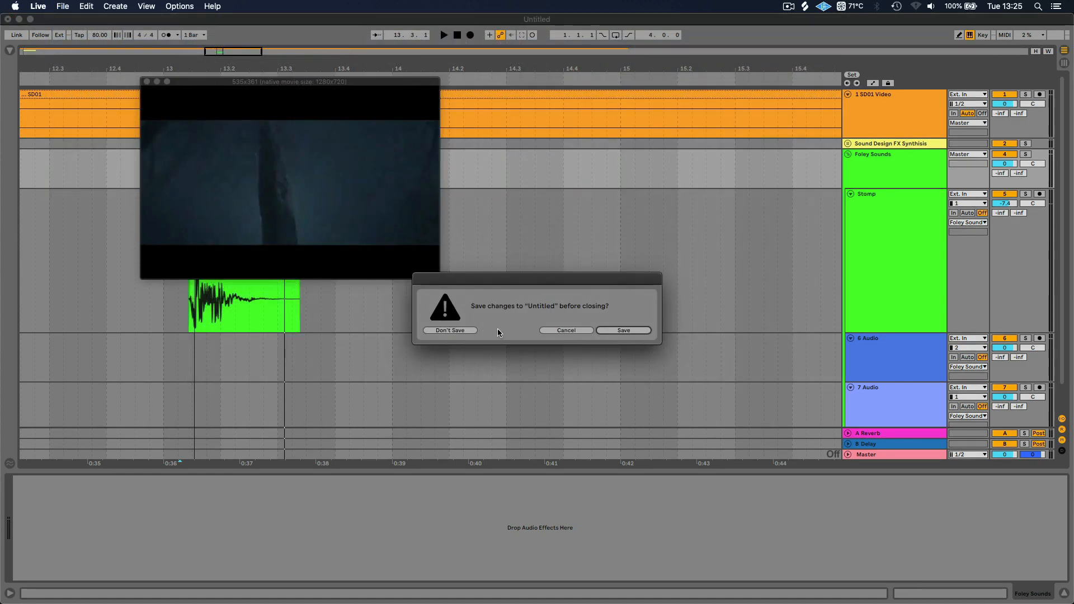
{"action": "left_click", "coordinate": [455, 330]}
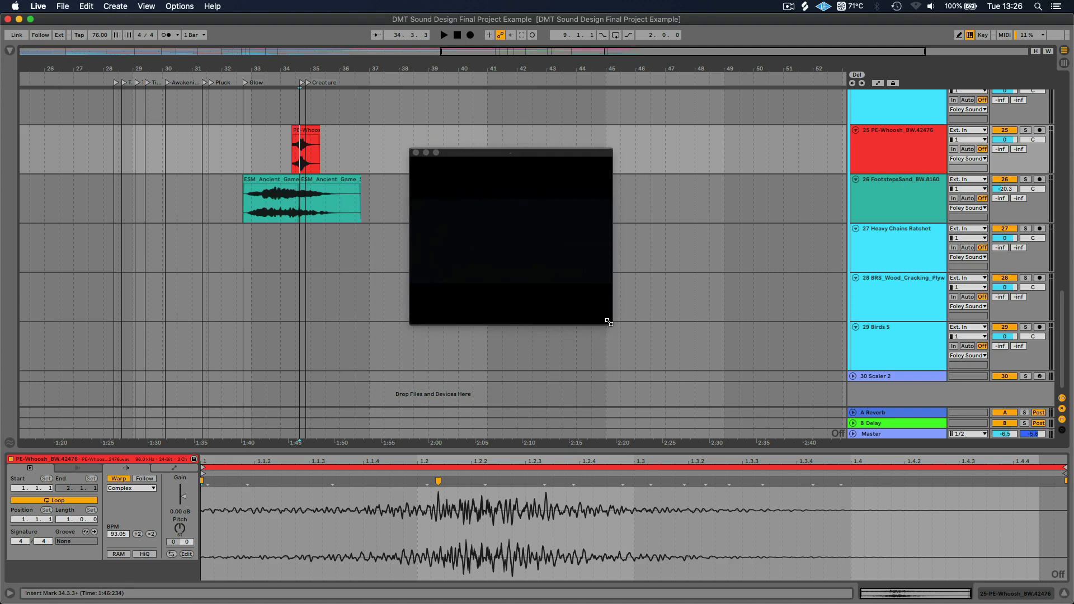
Enlarge the video window to about 806x480, reset the playback position to 1.1.1, make the set full screen and reposition the video
{"action": "left_click_drag", "start_coordinate": [618, 325], "coordinate": [857, 414]}
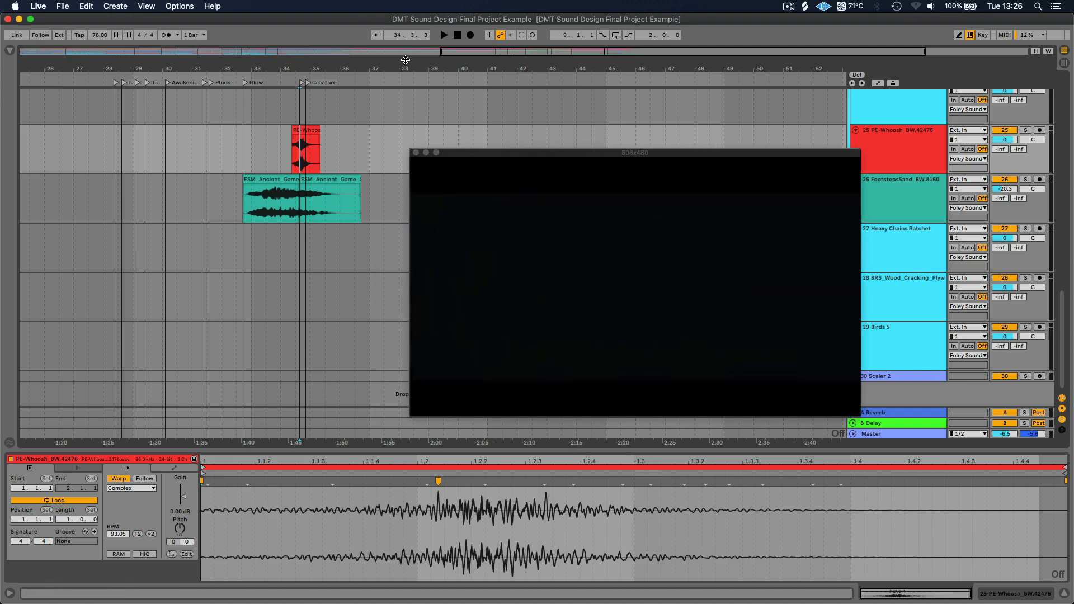
{"action": "left_click", "coordinate": [460, 35]}
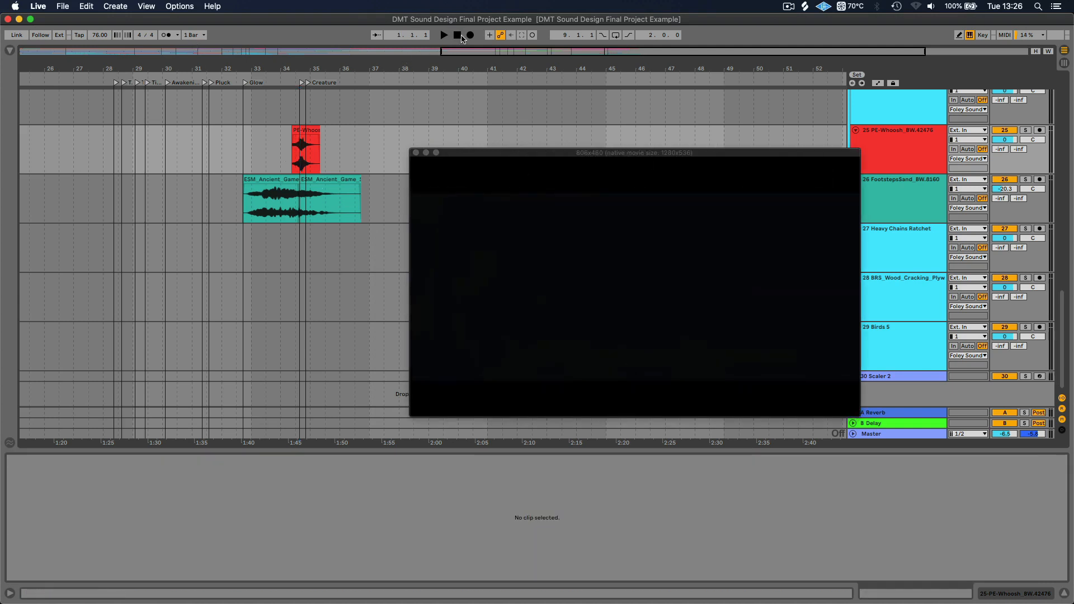
{"action": "left_click", "coordinate": [32, 20]}
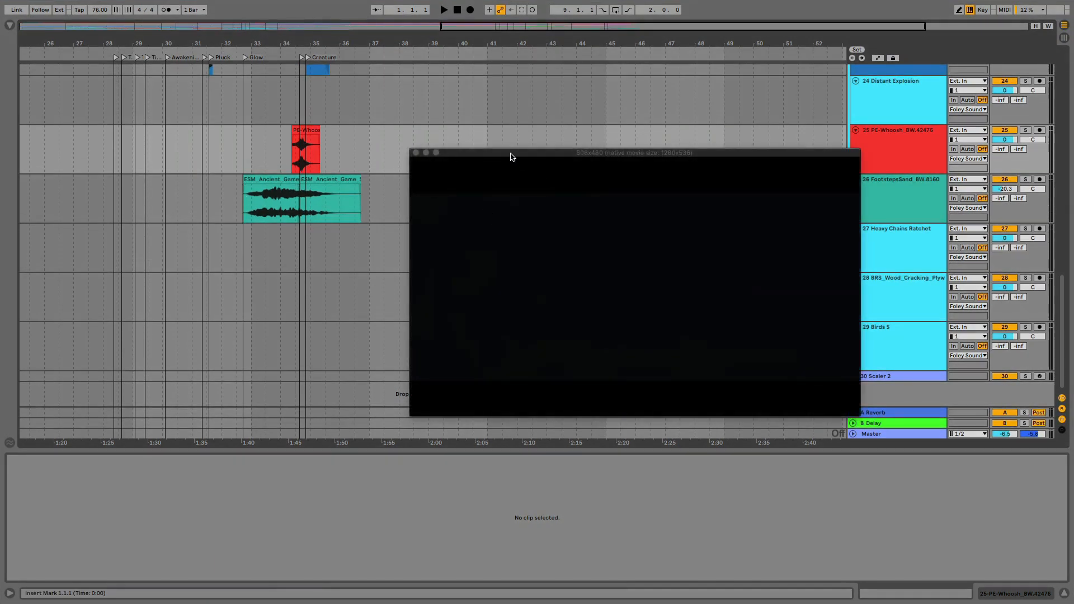
{"action": "left_click_drag", "start_coordinate": [510, 157], "coordinate": [466, 172]}
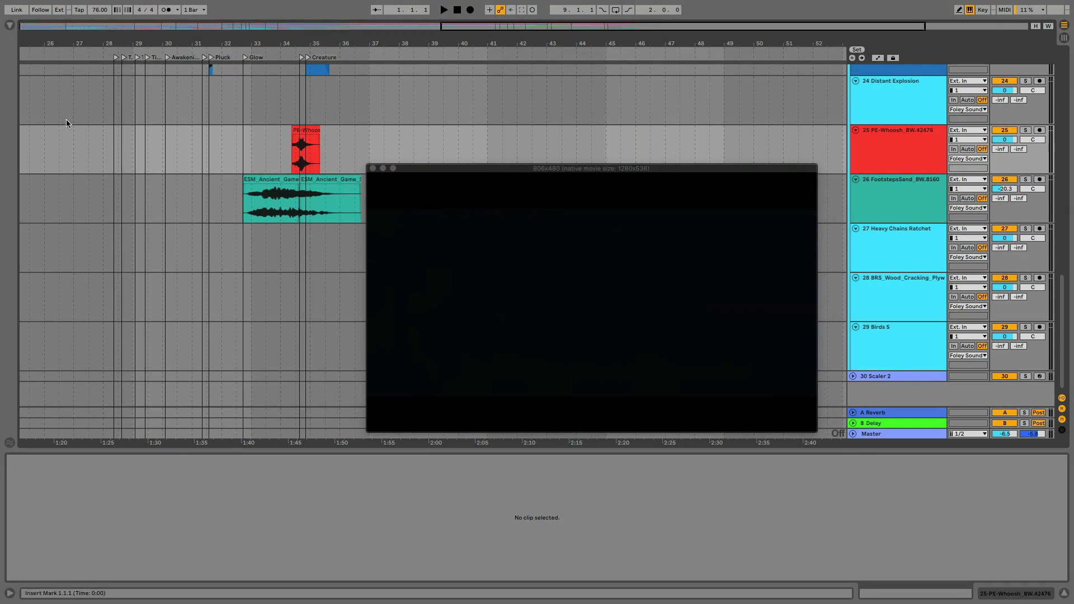
Examine the video frames at the Break locator and just before Break 2 by selecting time on the PE-Whoosh track
{"action": "left_click_drag", "start_coordinate": [75, 47], "coordinate": [75, 31]}
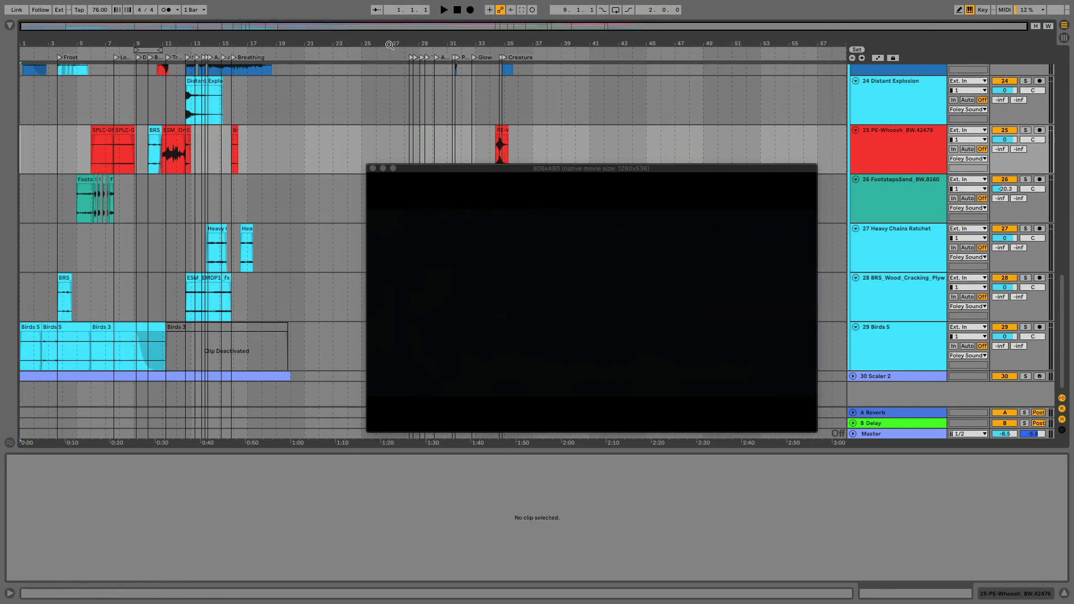
{"action": "left_click_drag", "start_coordinate": [194, 43], "coordinate": [171, 90]}
{"action": "left_click", "coordinate": [207, 148]}
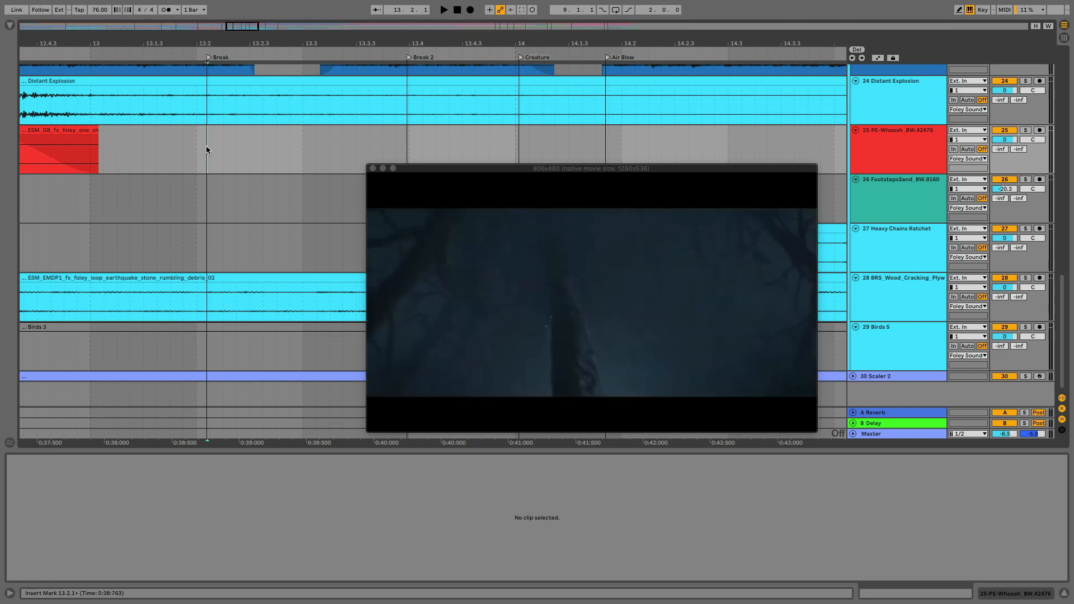
{"action": "left_click_drag", "start_coordinate": [216, 149], "coordinate": [287, 160]}
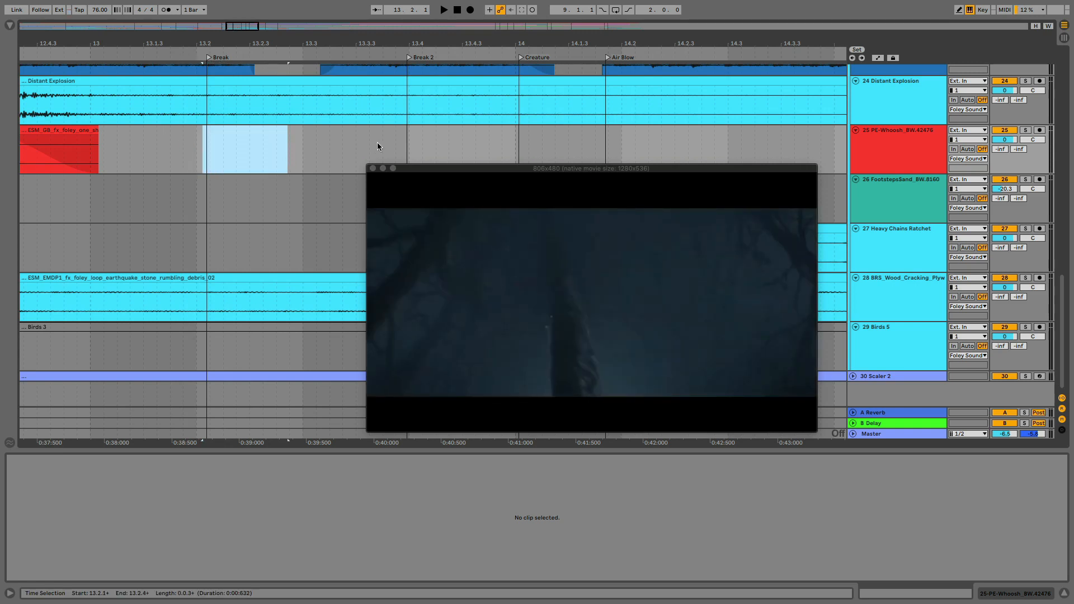
{"action": "mouse_move", "coordinate": [380, 143]}
{"action": "left_mouse_down"}
{"action": "mouse_move", "coordinate": [446, 154]}
{"action": "mouse_move", "coordinate": [395, 142]}
{"action": "left_mouse_up"}
{"action": "scroll", "coordinate": [485, 146], "scroll_direction": "right", "scroll_amount": 3}
{"action": "scroll", "coordinate": [485, 148], "scroll_direction": "right", "scroll_amount": 10}
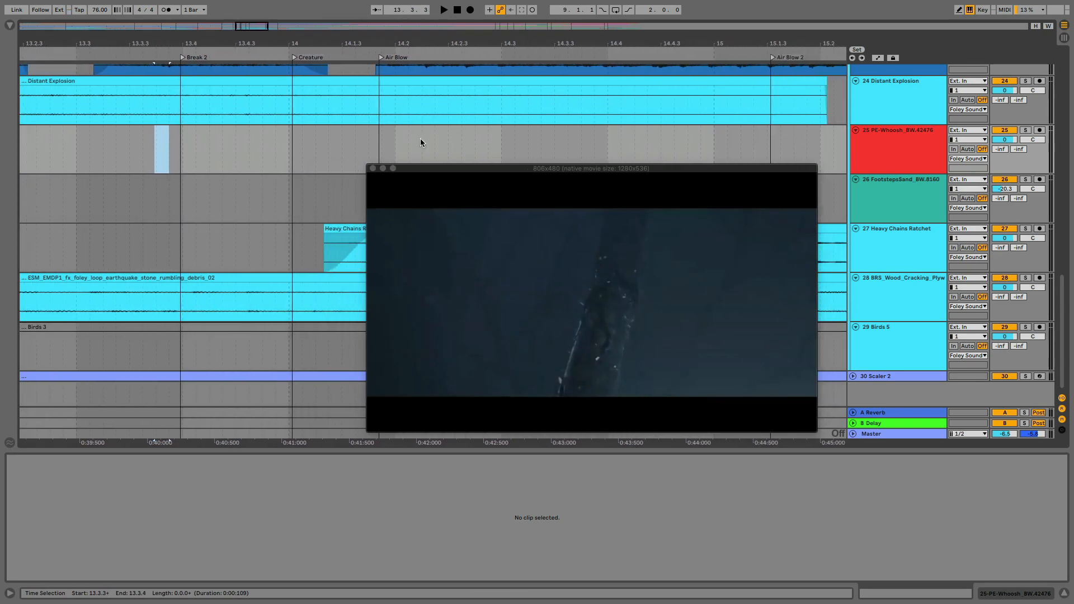
Examine the video frames at the Air Blow and Air Blow 2 locators by selecting time on the PE-Whoosh track
{"action": "left_click_drag", "start_coordinate": [269, 143], "coordinate": [451, 147]}
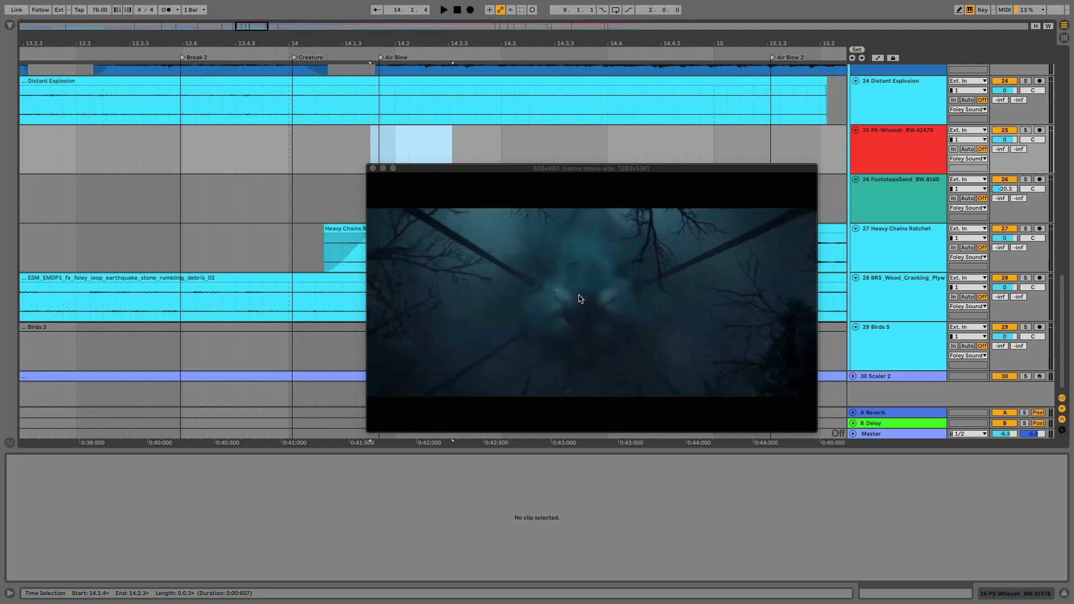
{"action": "left_click_drag", "start_coordinate": [368, 136], "coordinate": [462, 152]}
{"action": "scroll", "coordinate": [519, 141], "scroll_direction": "right", "scroll_amount": 6}
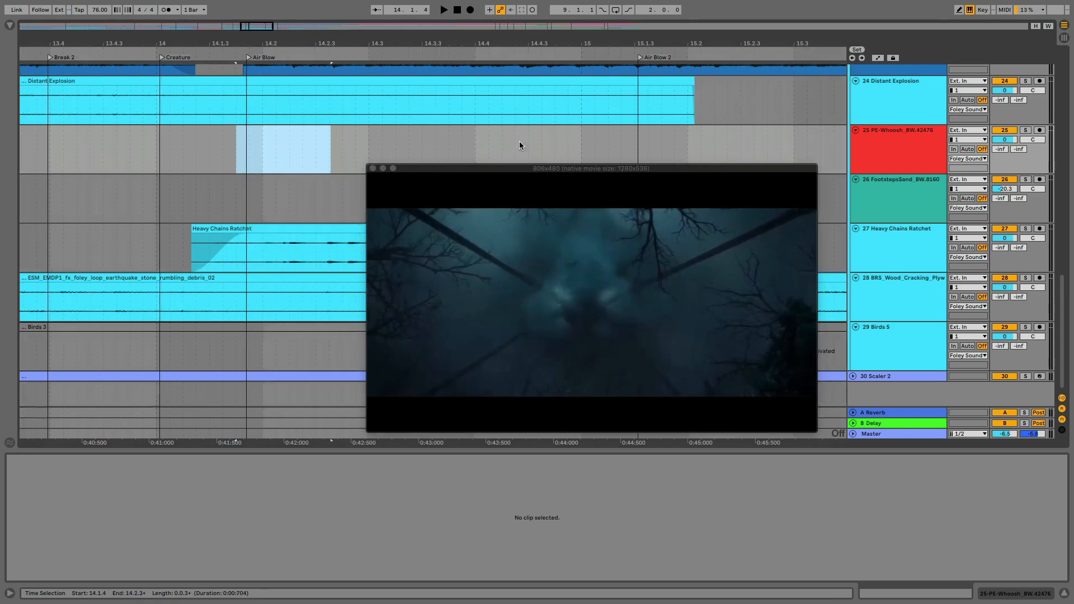
{"action": "left_click_drag", "start_coordinate": [401, 136], "coordinate": [482, 143]}
{"action": "scroll", "coordinate": [482, 142], "scroll_direction": "right", "scroll_amount": 5}
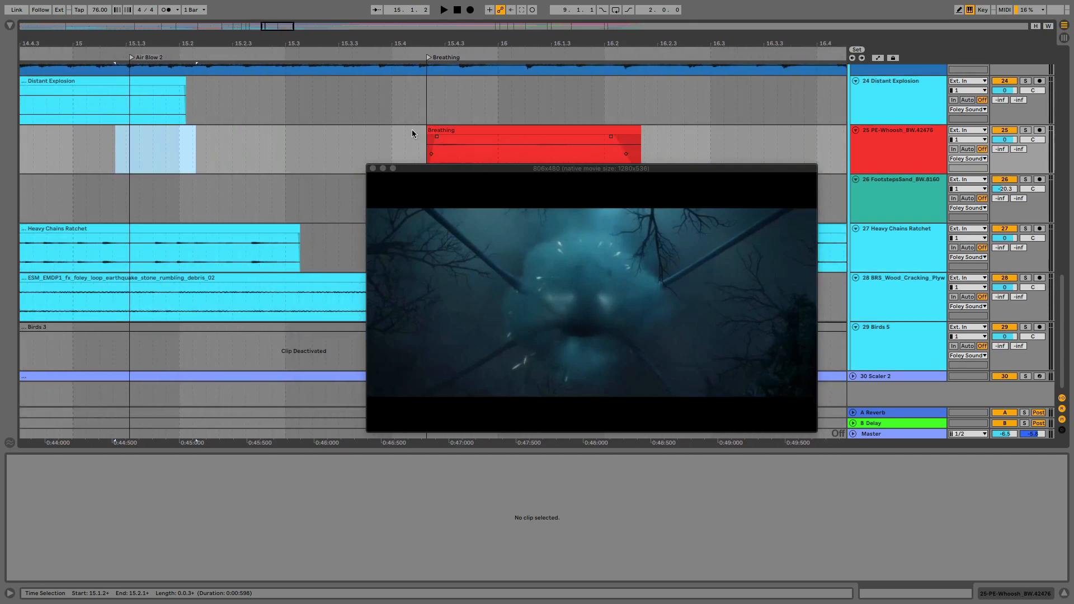
Examine the video frame at the start of the Breathing clip, and return to an overview of the arrangement's opening section
{"action": "left_click_drag", "start_coordinate": [405, 134], "coordinate": [548, 141]}
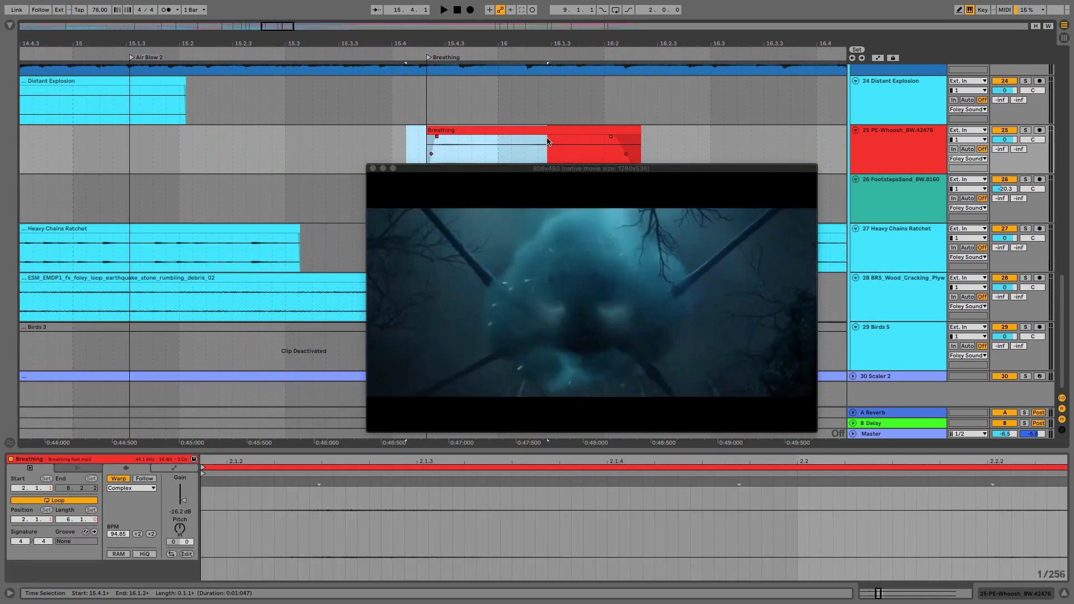
{"action": "scroll", "coordinate": [684, 138], "scroll_direction": "right", "scroll_amount": 6}
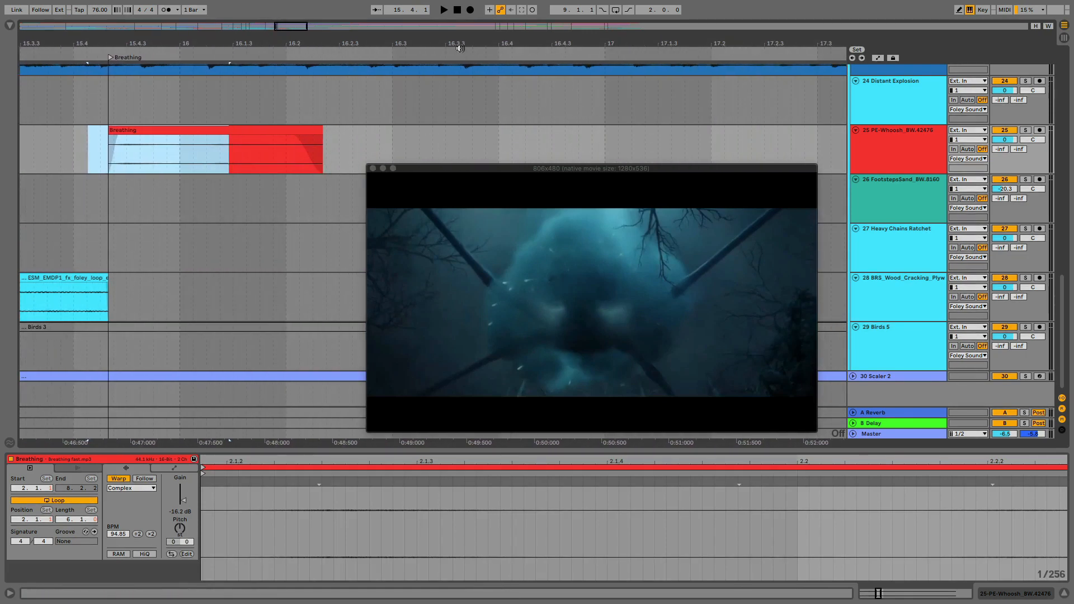
{"action": "left_click_drag", "start_coordinate": [445, 43], "coordinate": [650, 14]}
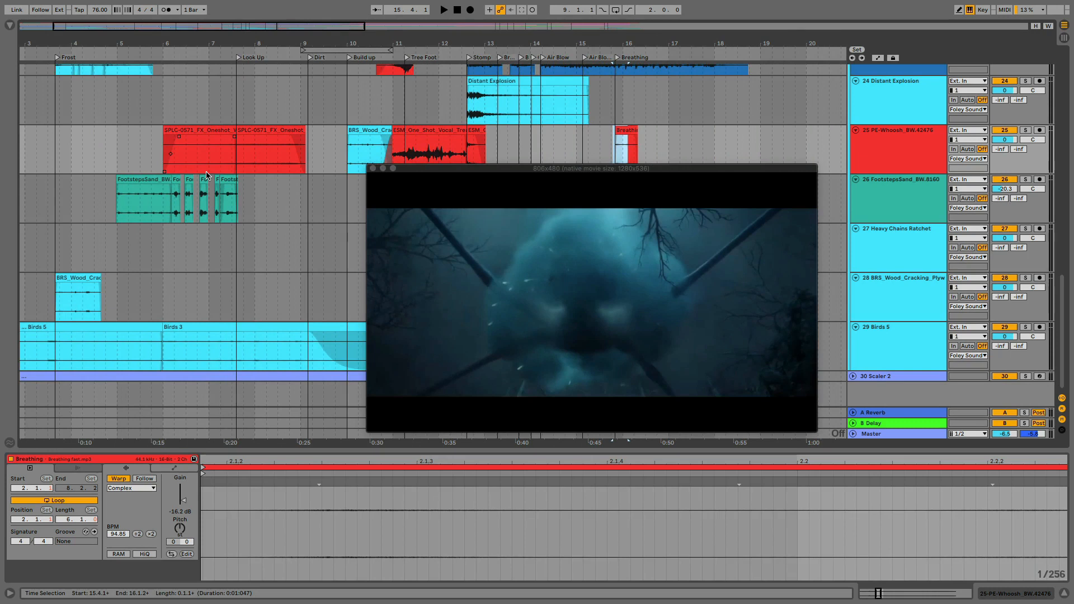
{"action": "scroll", "coordinate": [148, 226], "scroll_direction": "left", "scroll_amount": 3}
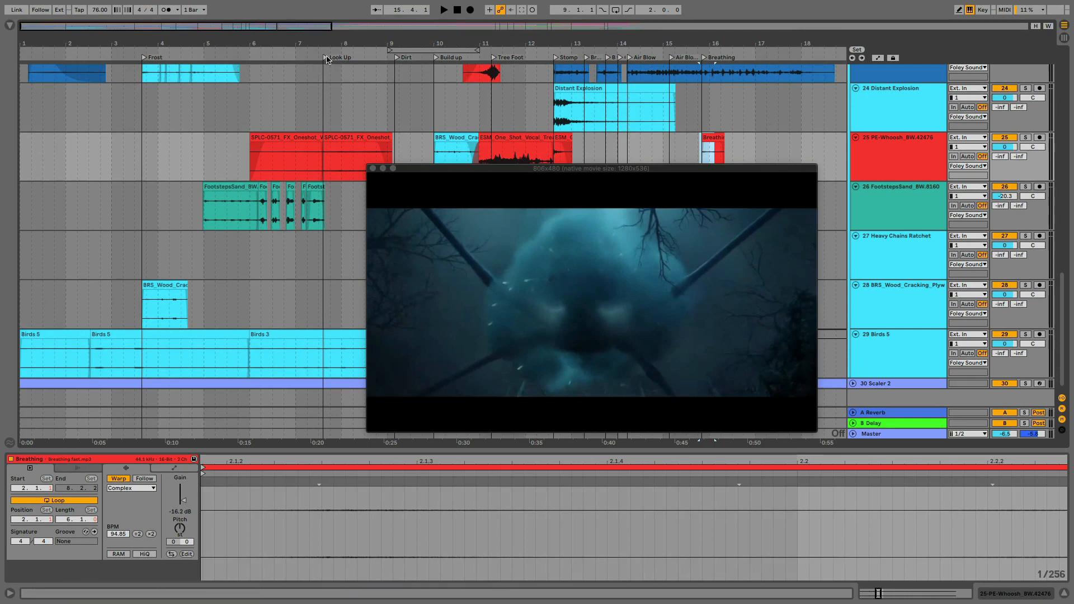
Examine the project tempo and the opening Grand Piano 16 clip, and select the Strings Ensemble Pizzicato track
{"action": "left_click", "coordinate": [98, 11]}
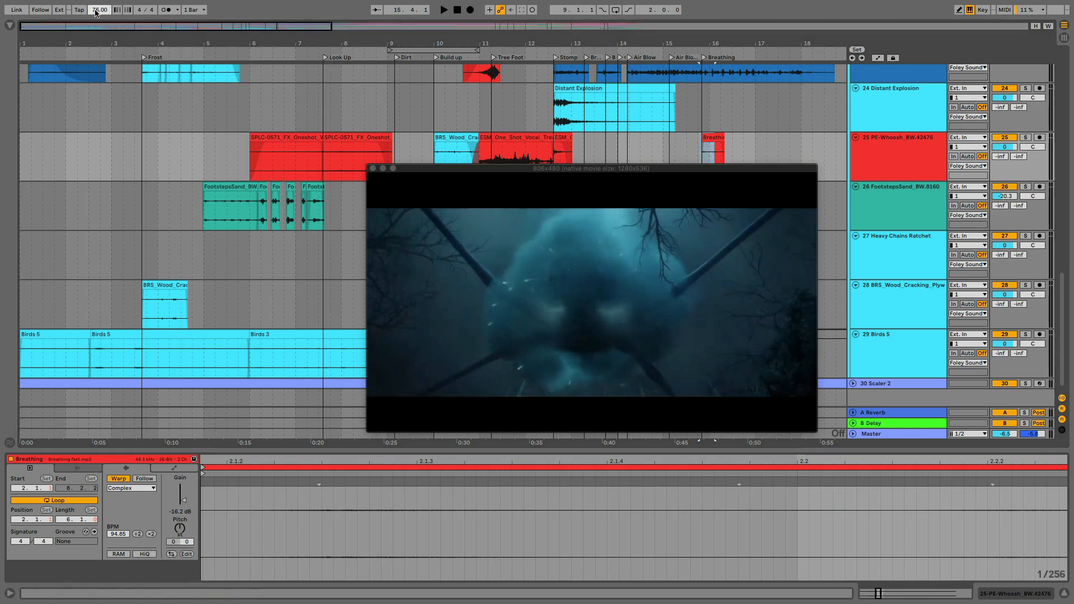
{"action": "scroll", "coordinate": [56, 366], "scroll_direction": "down", "scroll_amount": 1}
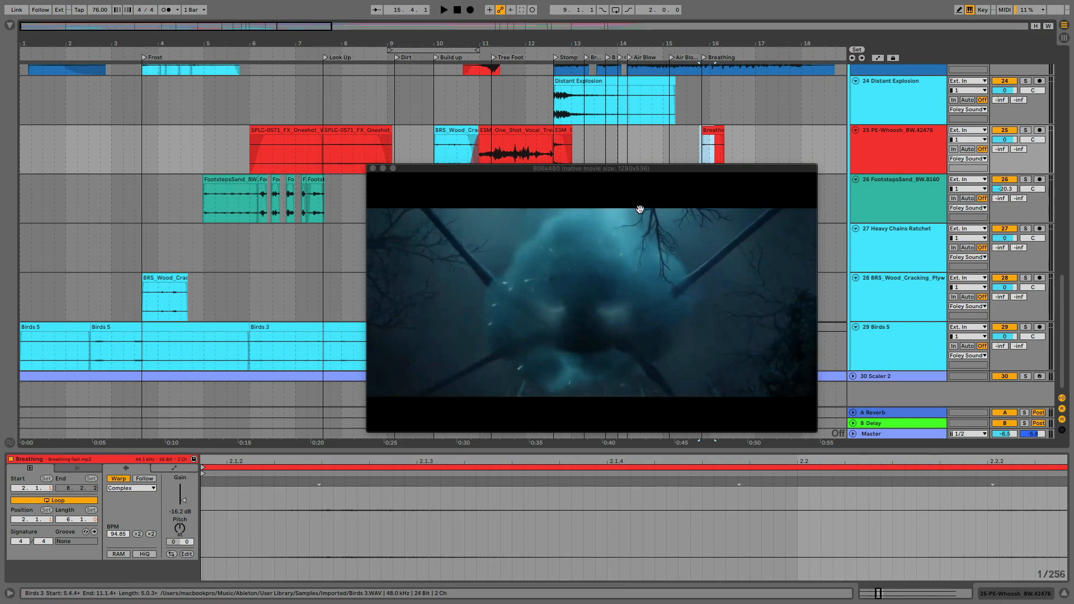
{"action": "scroll", "coordinate": [192, 254], "scroll_direction": "up", "scroll_amount": 10}
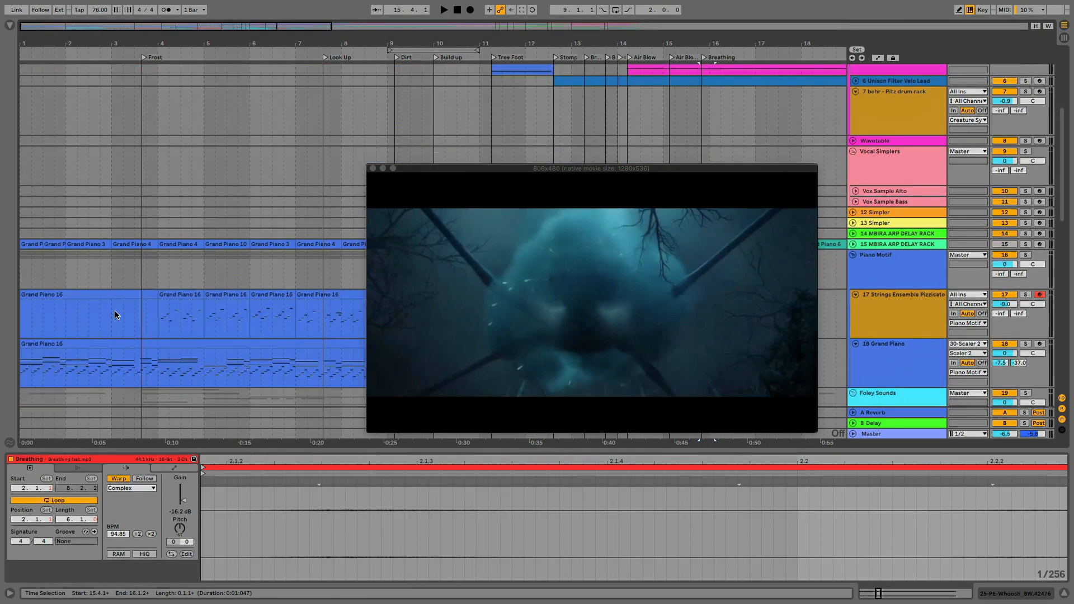
{"action": "scroll", "coordinate": [116, 315], "scroll_direction": "down", "scroll_amount": 1}
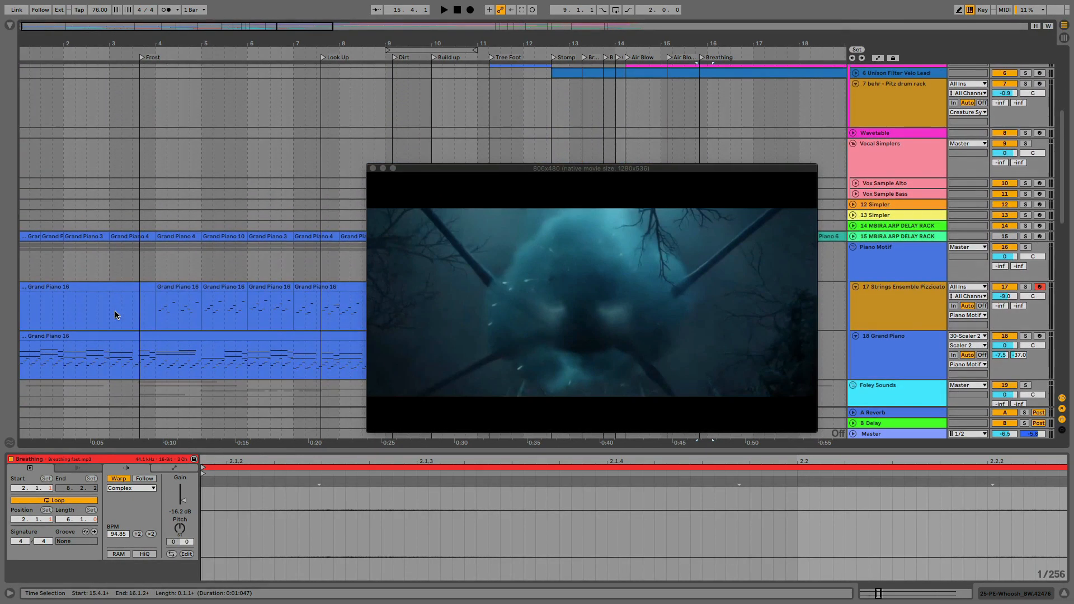
{"action": "left_click", "coordinate": [61, 336]}
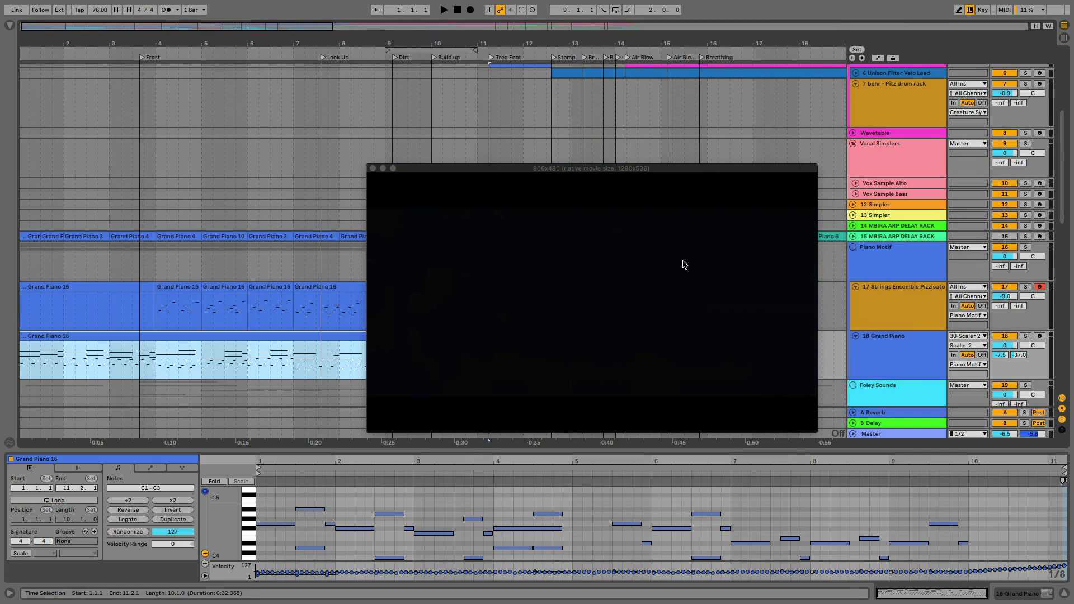
{"action": "left_click", "coordinate": [888, 297]}
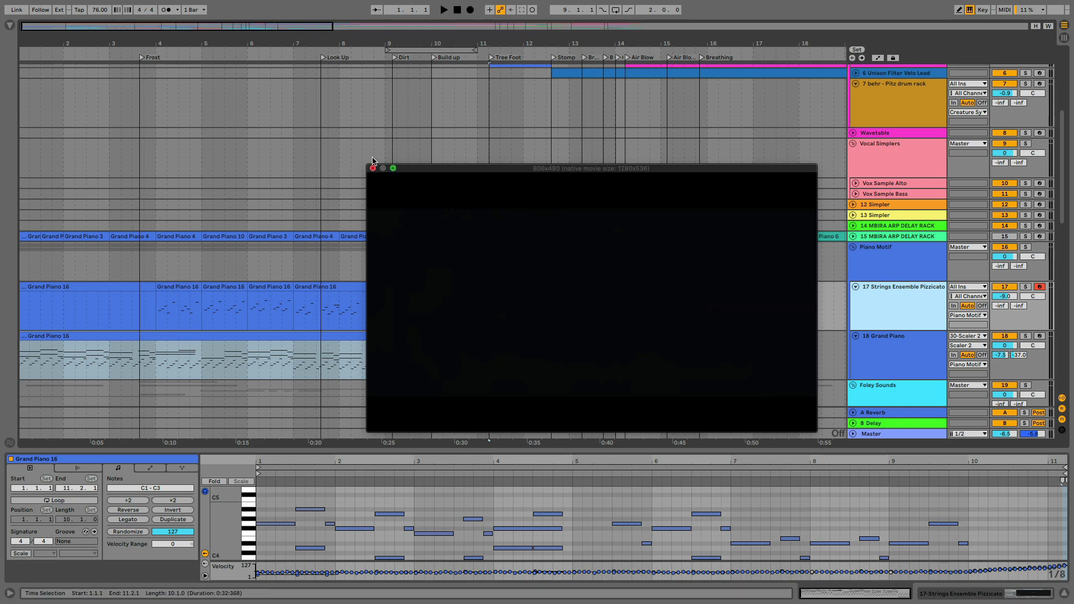
Reposition the video window, enlarge it to about 1187x759 and play the arrangement from the beginning
{"action": "left_click", "coordinate": [455, 12]}
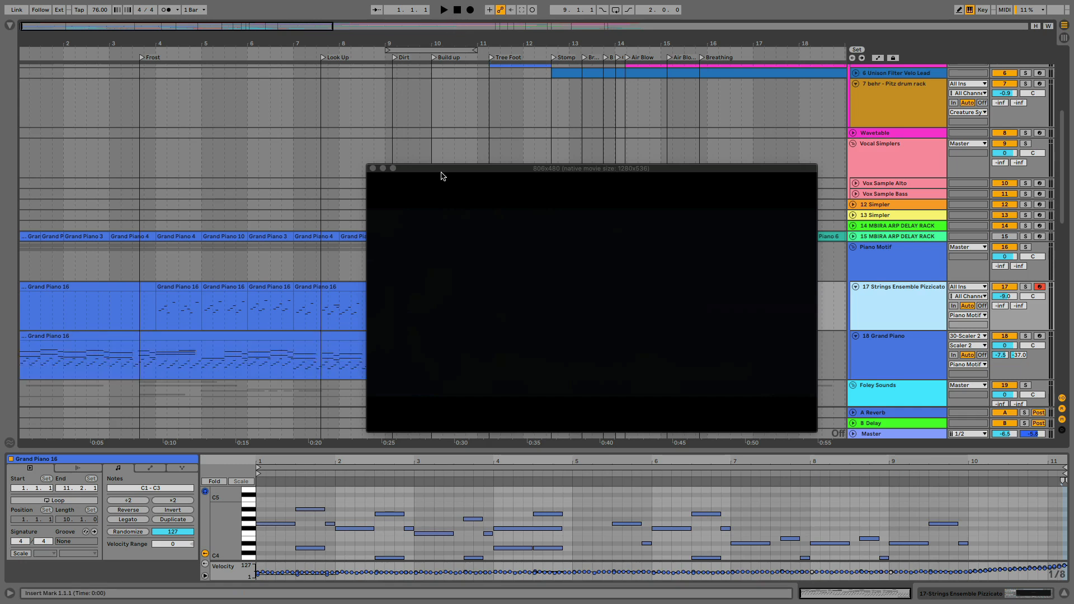
{"action": "left_click_drag", "start_coordinate": [461, 173], "coordinate": [112, 47]}
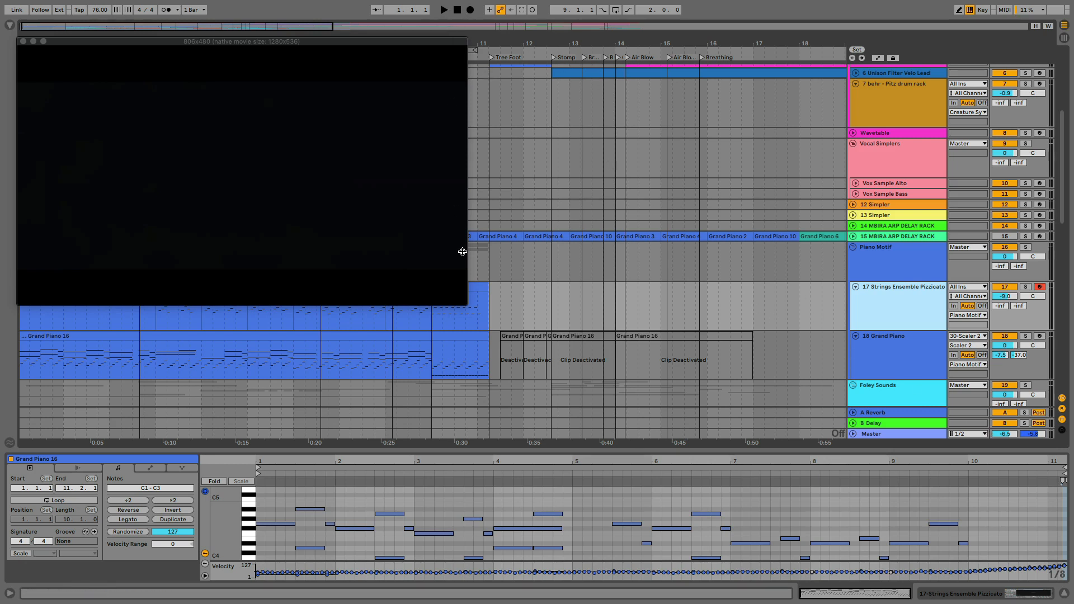
{"action": "left_click_drag", "start_coordinate": [468, 305], "coordinate": [667, 460]}
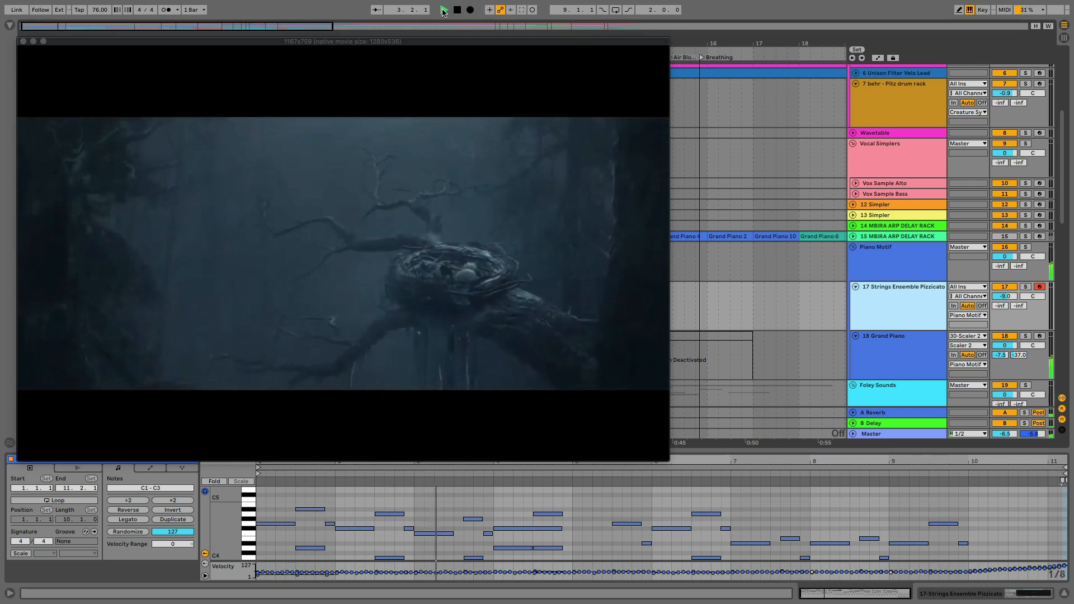
Set the Master volume to -4.9 dB and the Strings Ensemble Pizzicato volume to -6.5 dB, and stop playback
{"action": "left_click_drag", "start_coordinate": [992, 434], "coordinate": [1005, 429]}
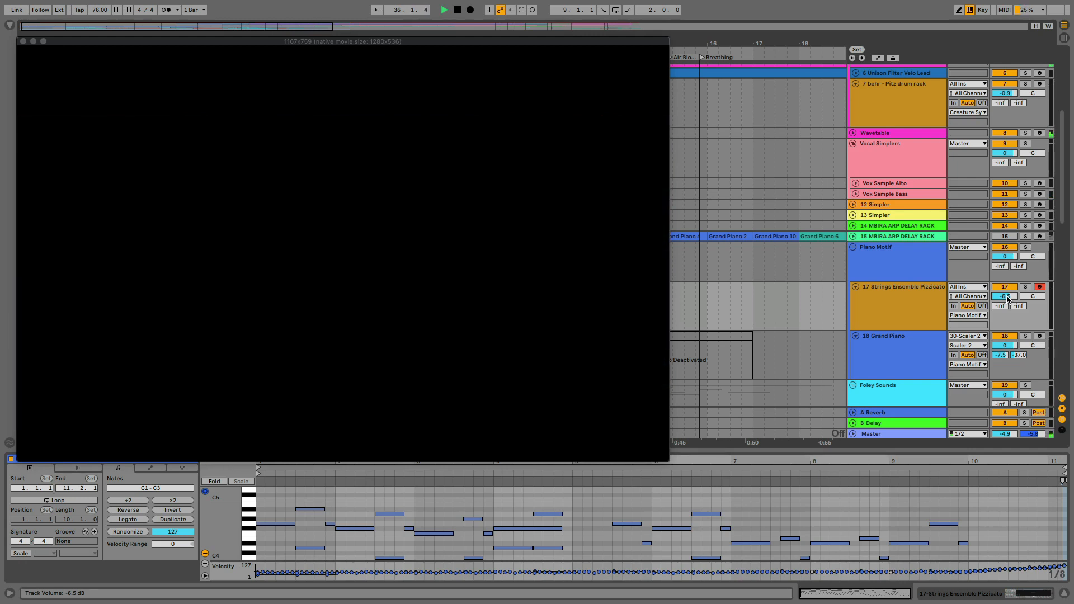
{"action": "key", "text": "space"}
Shrink the video window to about 546x576 and move it clear of the arrangement's opening bars
{"action": "left_click_drag", "start_coordinate": [667, 40], "coordinate": [287, 154]}
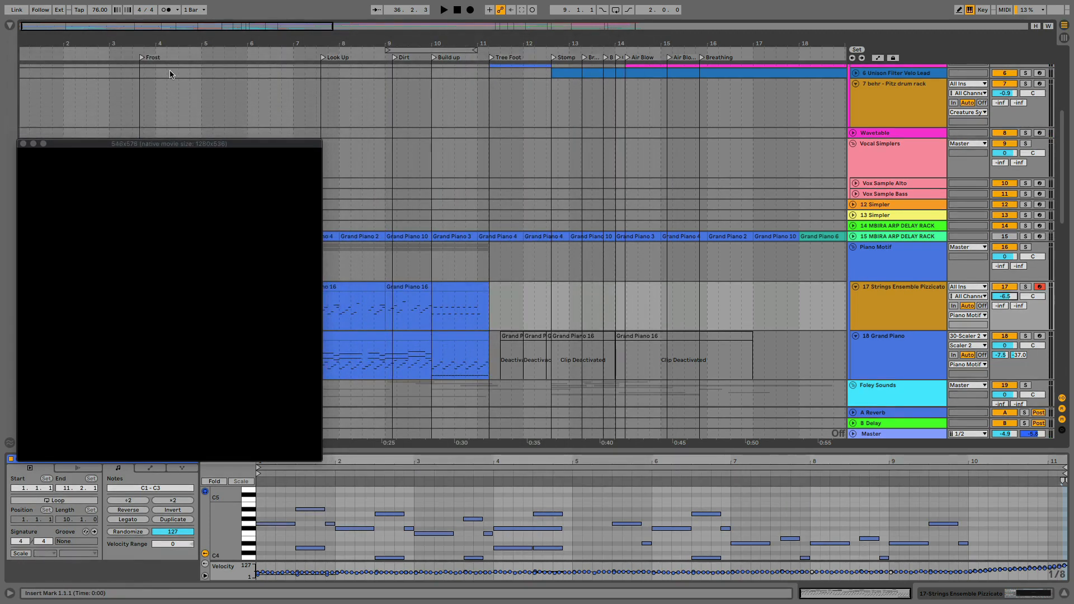
{"action": "scroll", "coordinate": [134, 95], "scroll_direction": "down", "scroll_amount": 1}
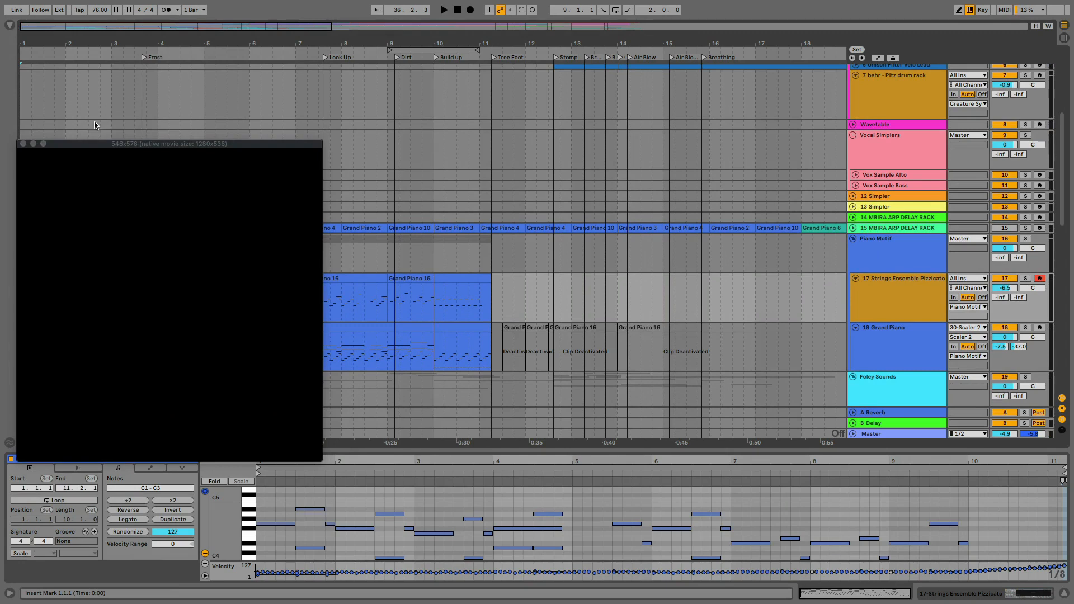
{"action": "left_click_drag", "start_coordinate": [93, 148], "coordinate": [476, 100]}
Select the Woosh (White Noise Sweep) clip and show the White Noise track's panning automation
{"action": "scroll", "coordinate": [63, 197], "scroll_direction": "up", "scroll_amount": 5}
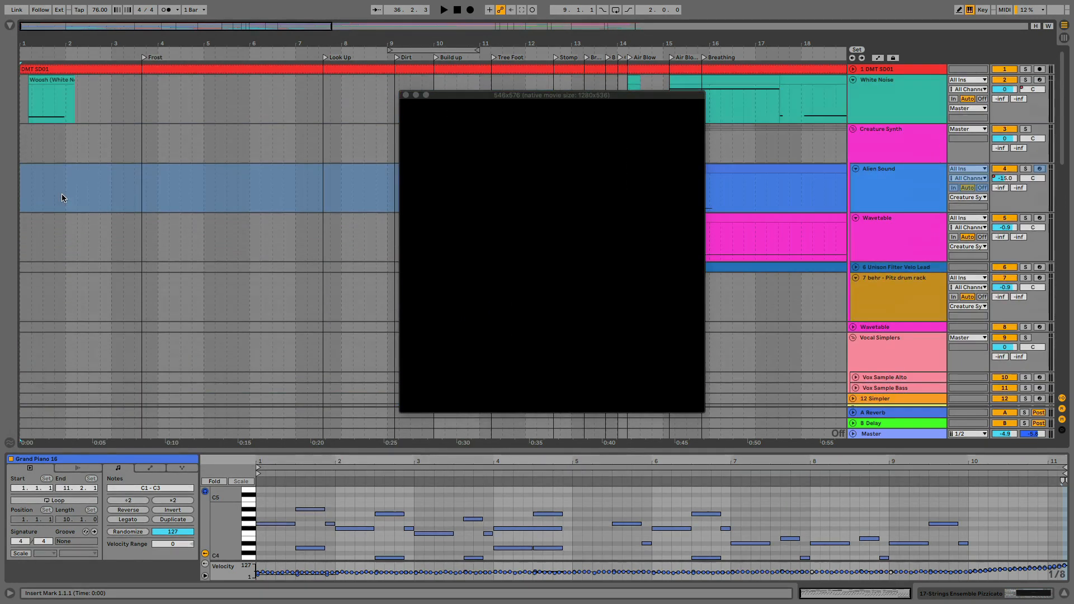
{"action": "left_click", "coordinate": [40, 84]}
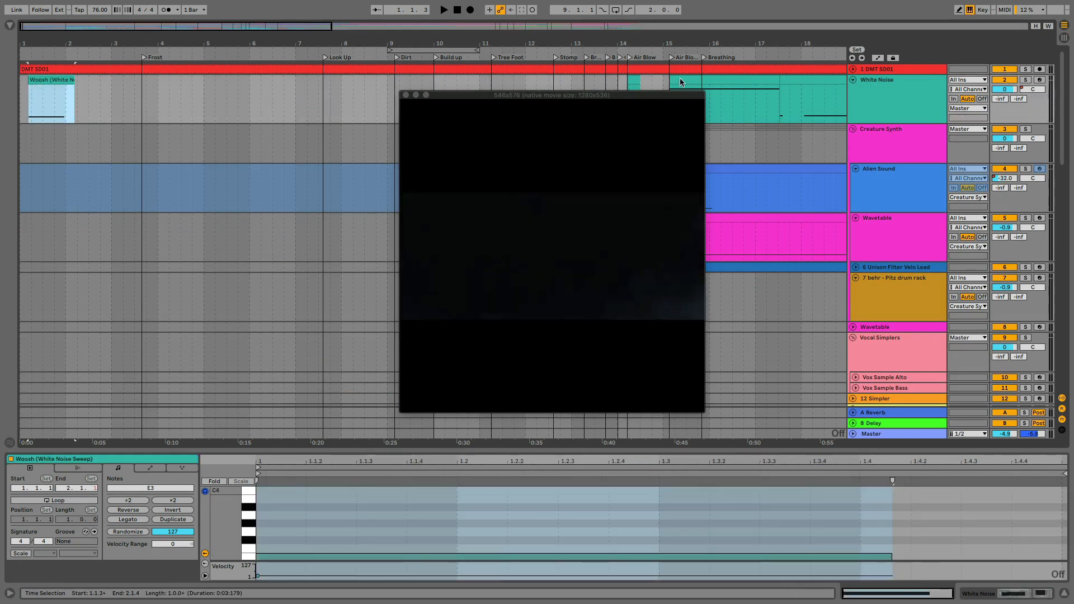
{"action": "right_click", "coordinate": [1035, 90]}
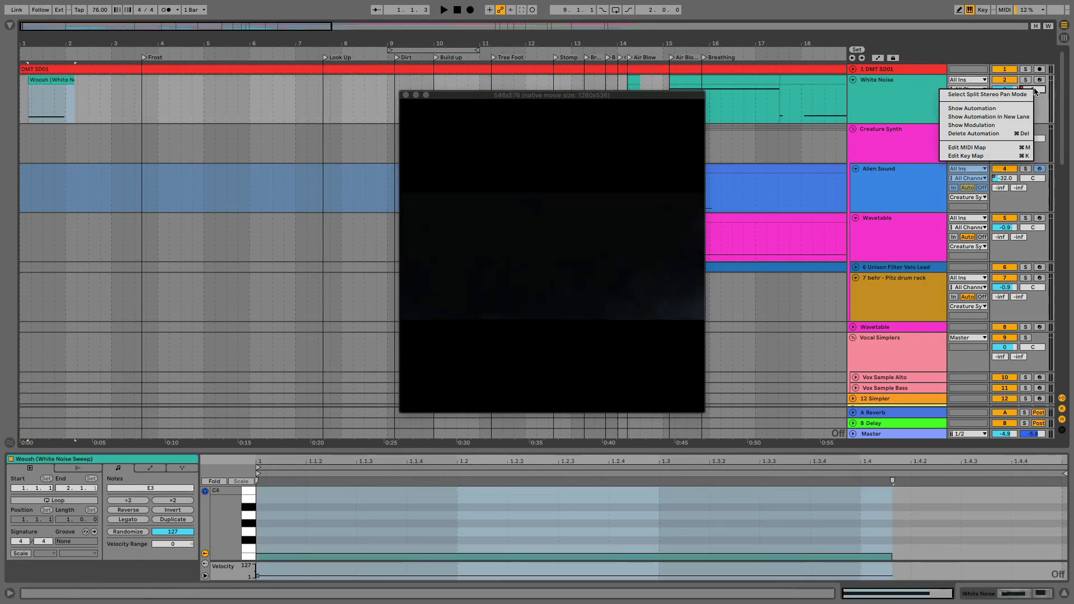
{"action": "left_click", "coordinate": [972, 109]}
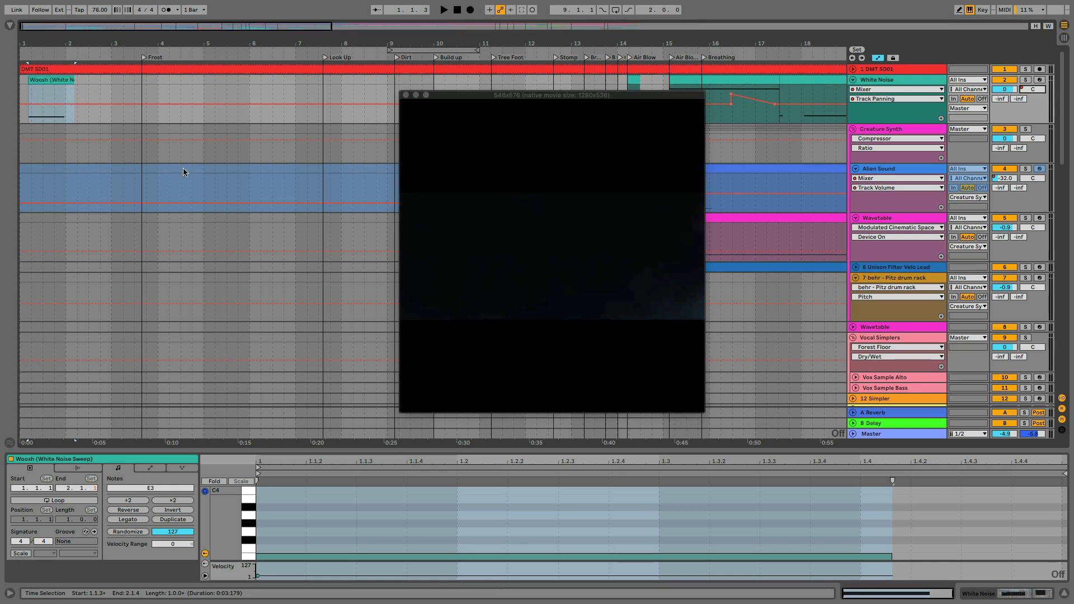
Open the White Noise track's devices and inspect the automation of Analog's F1 Freq and Auto Filter's Frequency
{"action": "double_click", "coordinate": [877, 80]}
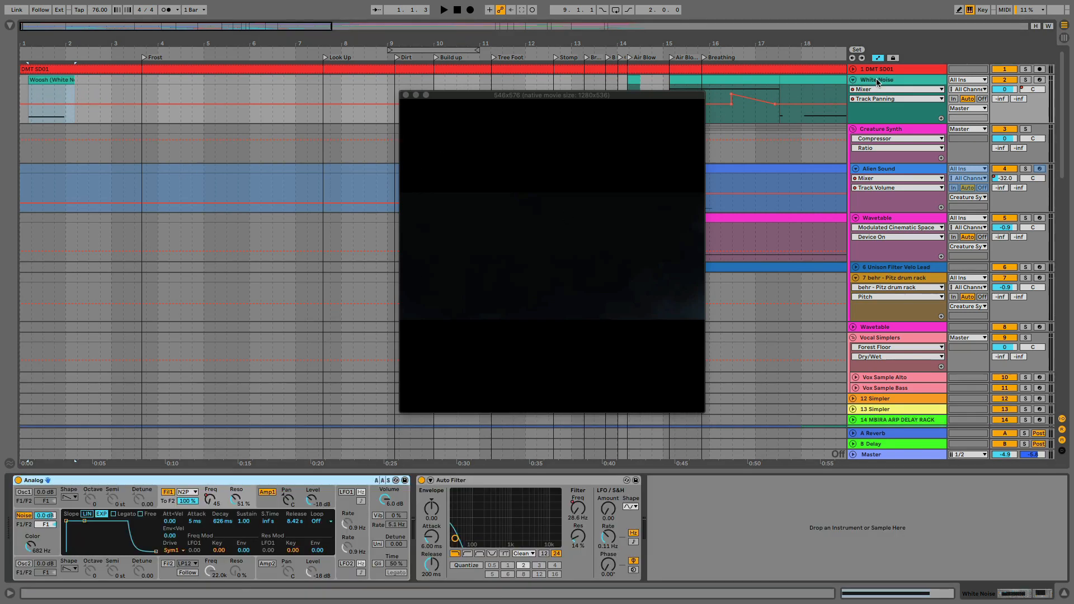
{"action": "left_click", "coordinate": [211, 499]}
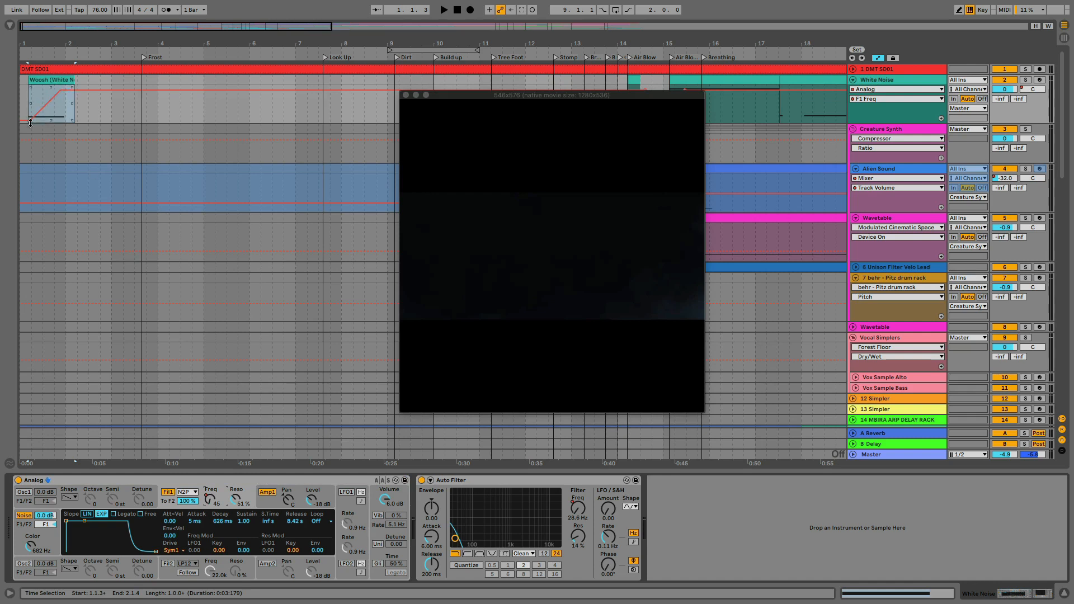
{"action": "left_click", "coordinate": [578, 511]}
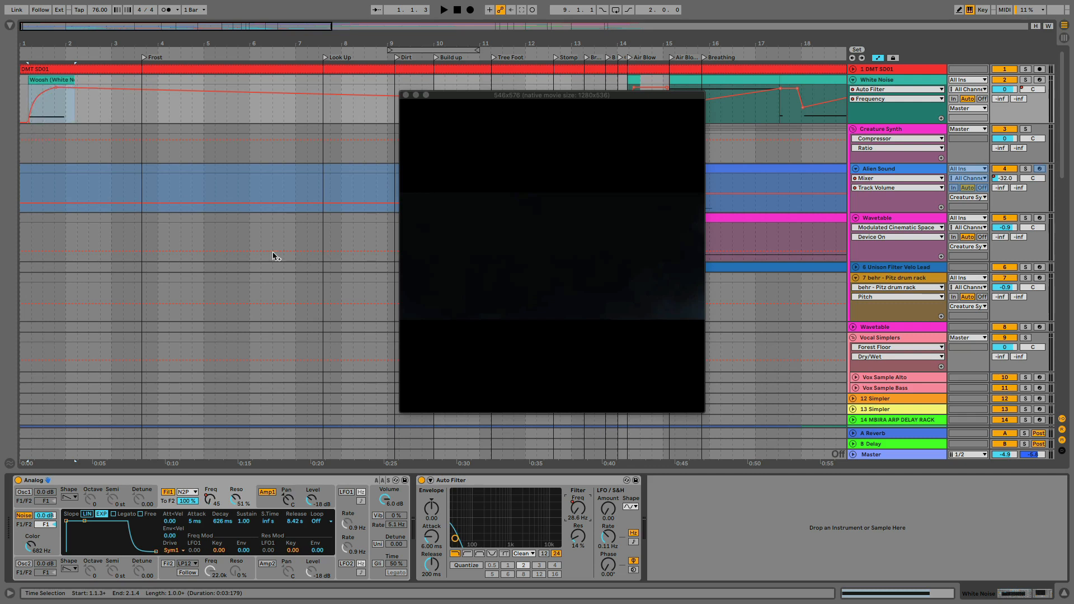
{"action": "left_click", "coordinate": [211, 498]}
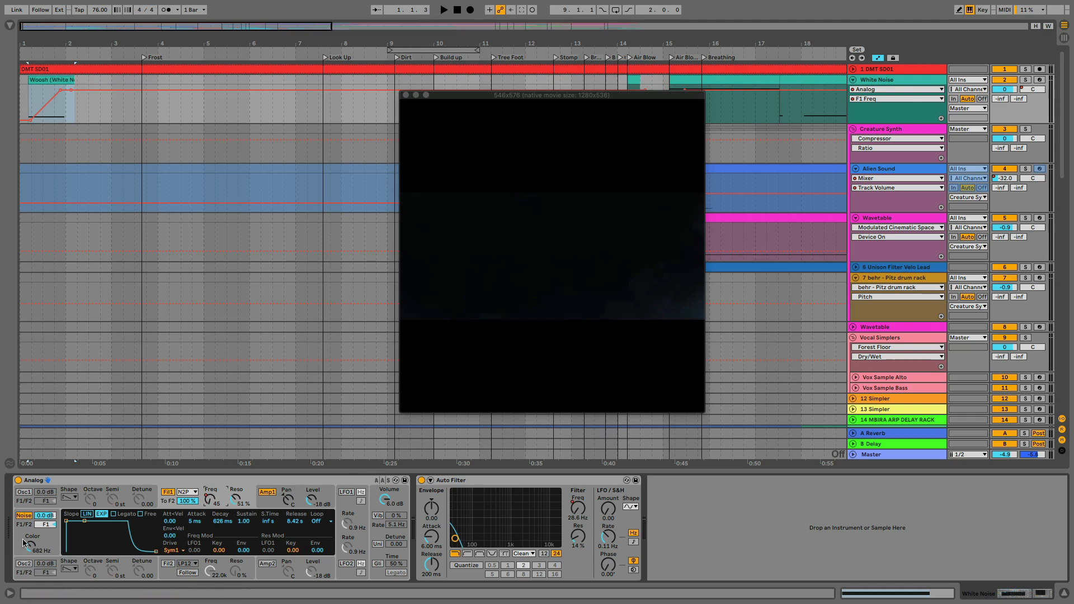
Play the white noise sweep from just before its clip against the video, stop, and hide the automation
{"action": "left_click", "coordinate": [23, 91]}
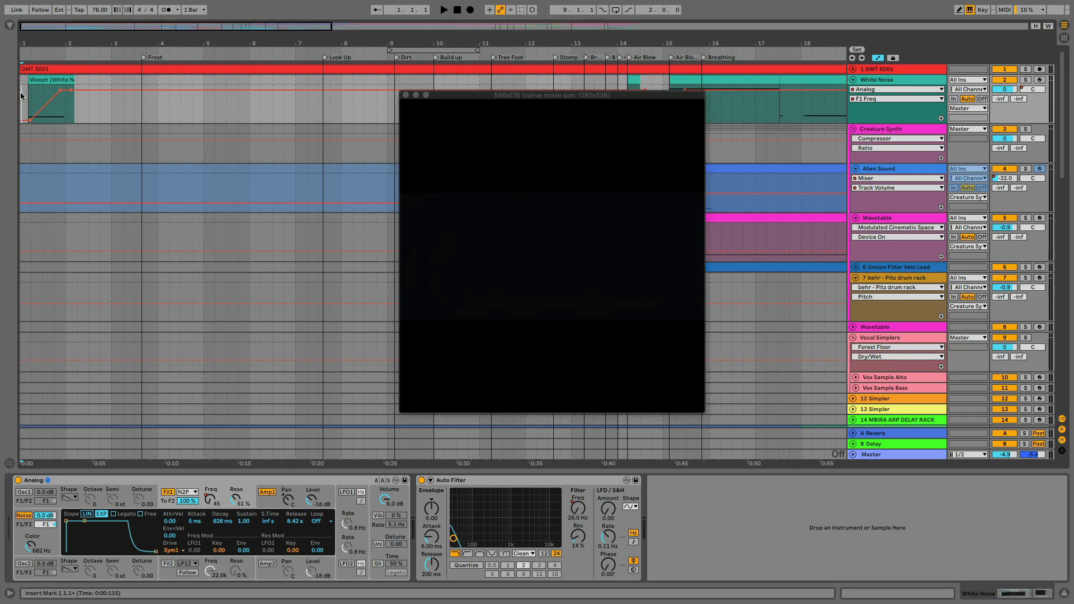
{"action": "key", "text": "space"}
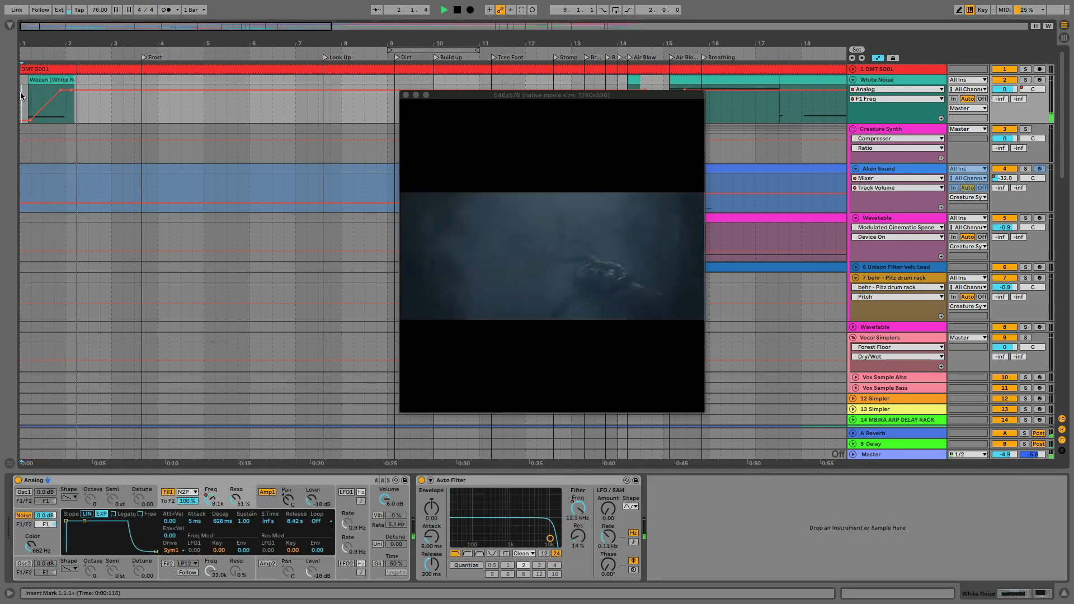
{"action": "key", "text": "space"}
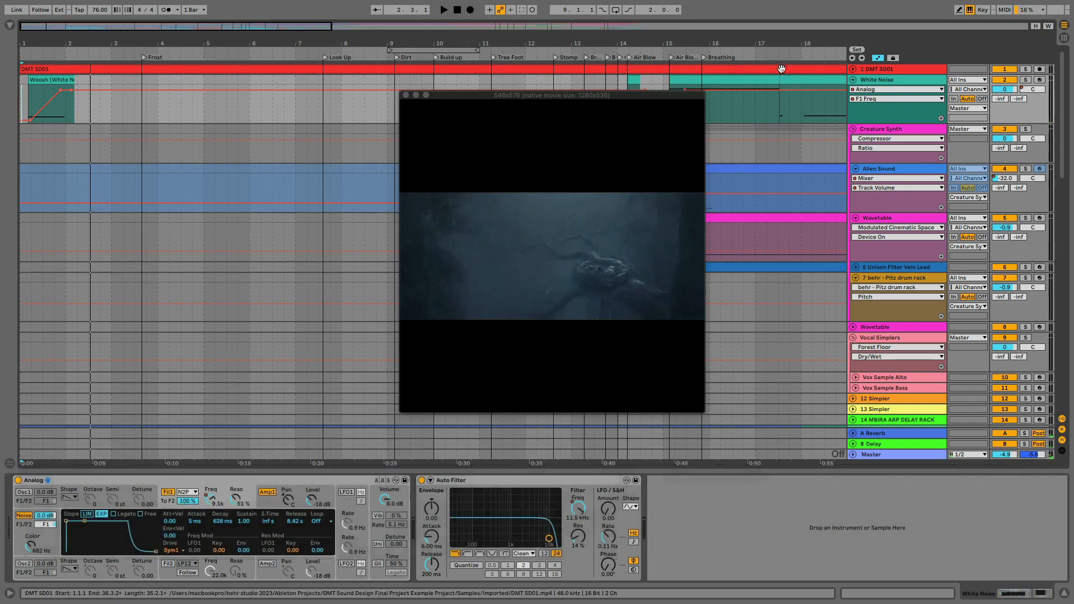
{"action": "key", "text": "a"}
Audition the PE-Whoosh clip at the arrangement's start with the Soundiron_Crystal_Glass track soloed, and unsolo the track
{"action": "scroll", "coordinate": [121, 222], "scroll_direction": "down", "scroll_amount": 15}
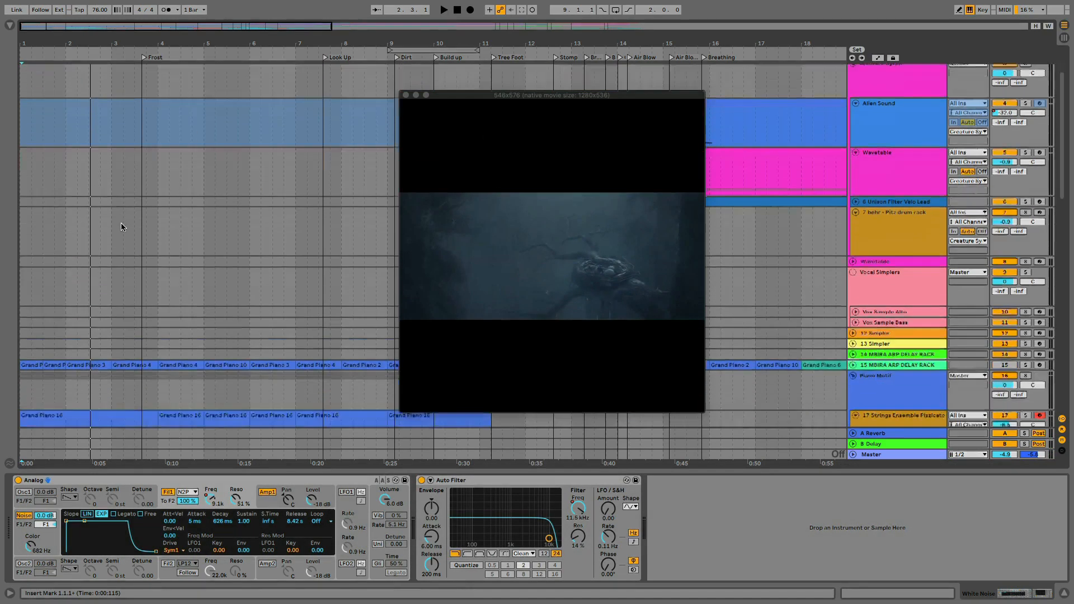
{"action": "scroll", "coordinate": [121, 223], "scroll_direction": "down", "scroll_amount": 5}
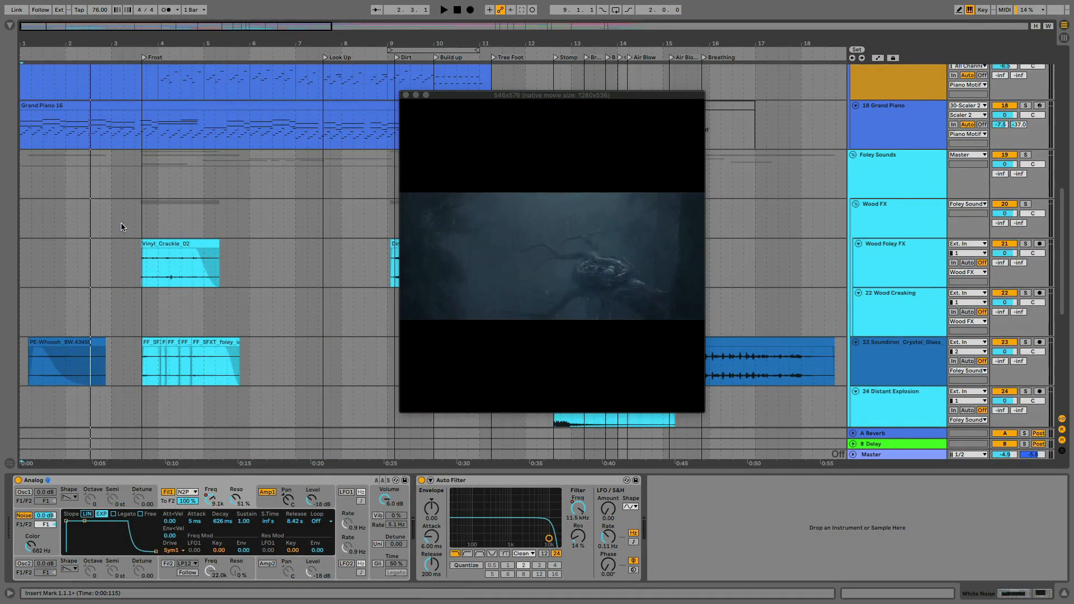
{"action": "left_click", "coordinate": [50, 267]}
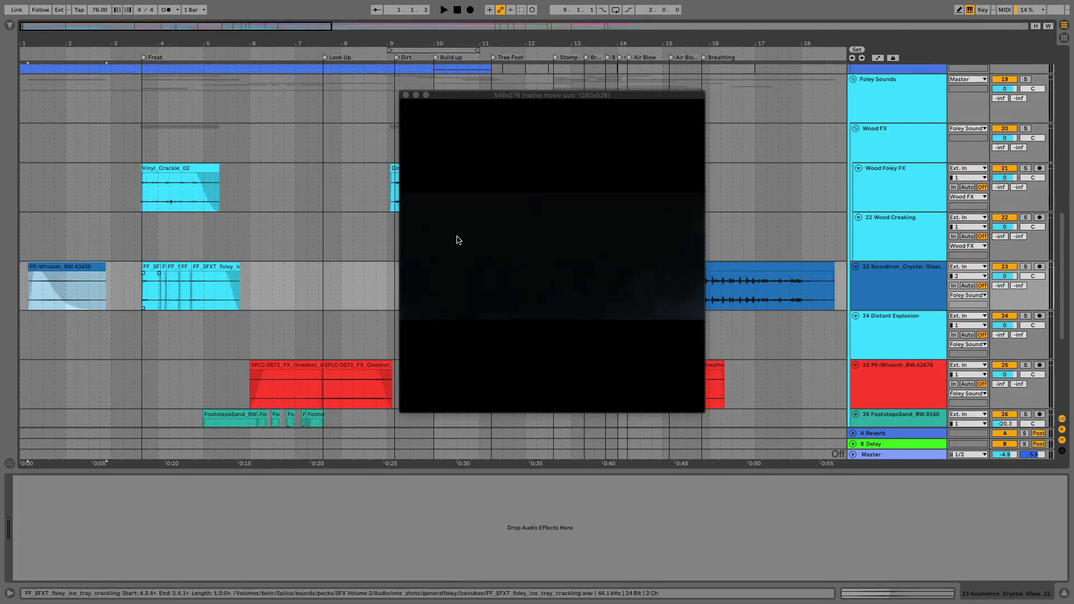
{"action": "left_click", "coordinate": [1026, 268]}
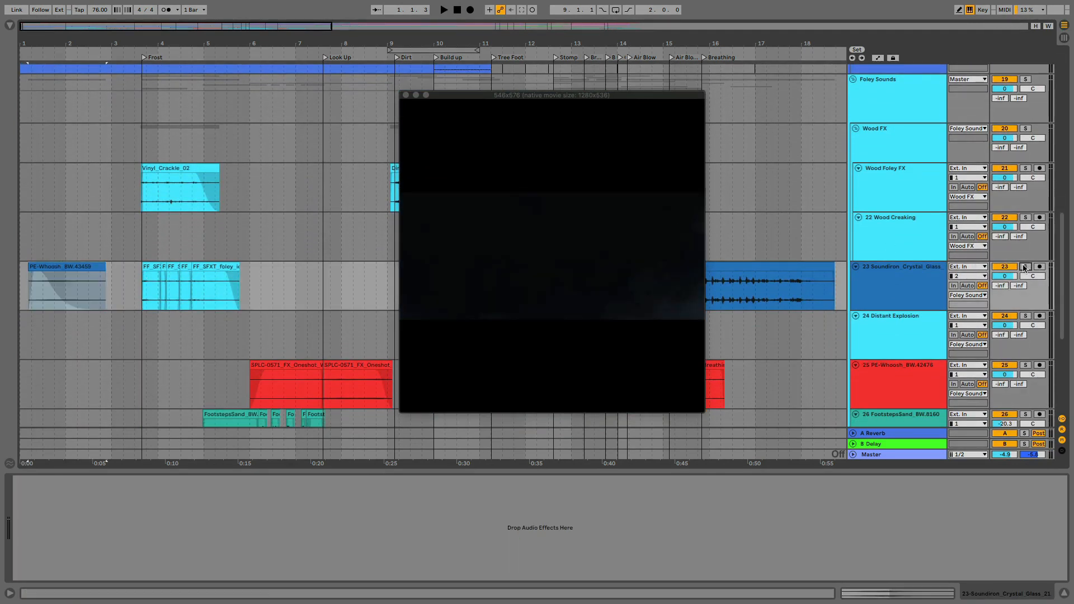
{"action": "key", "text": "space"}
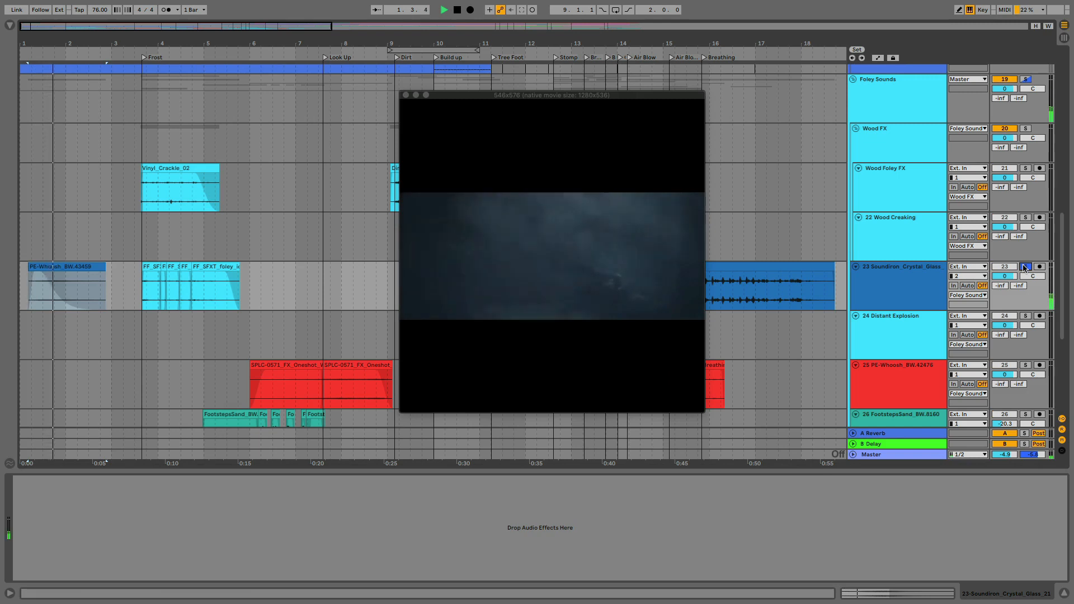
{"action": "key", "text": "space"}
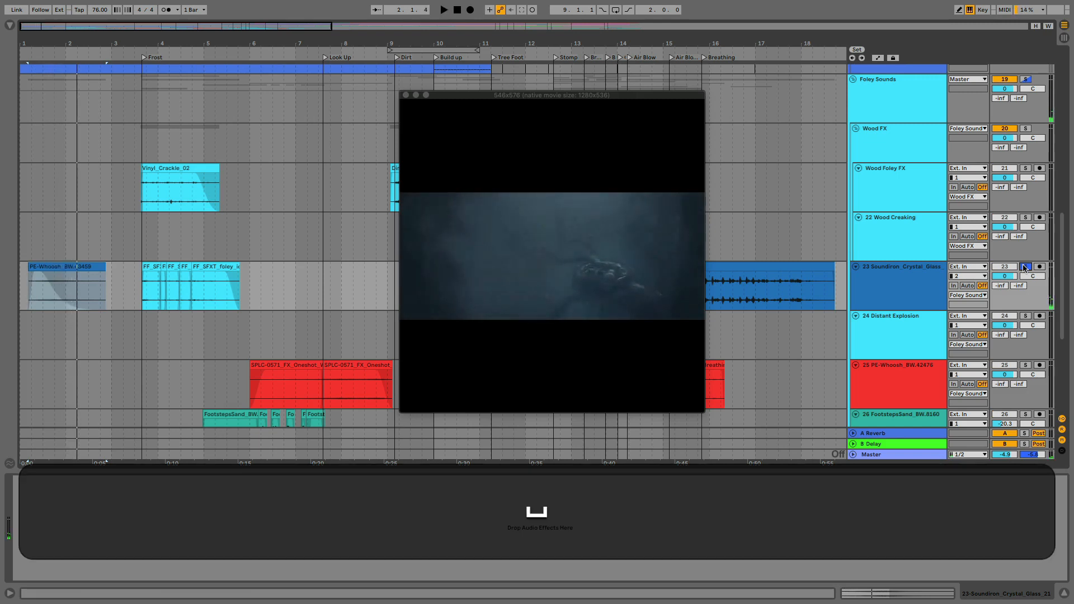
{"action": "left_click", "coordinate": [1024, 268]}
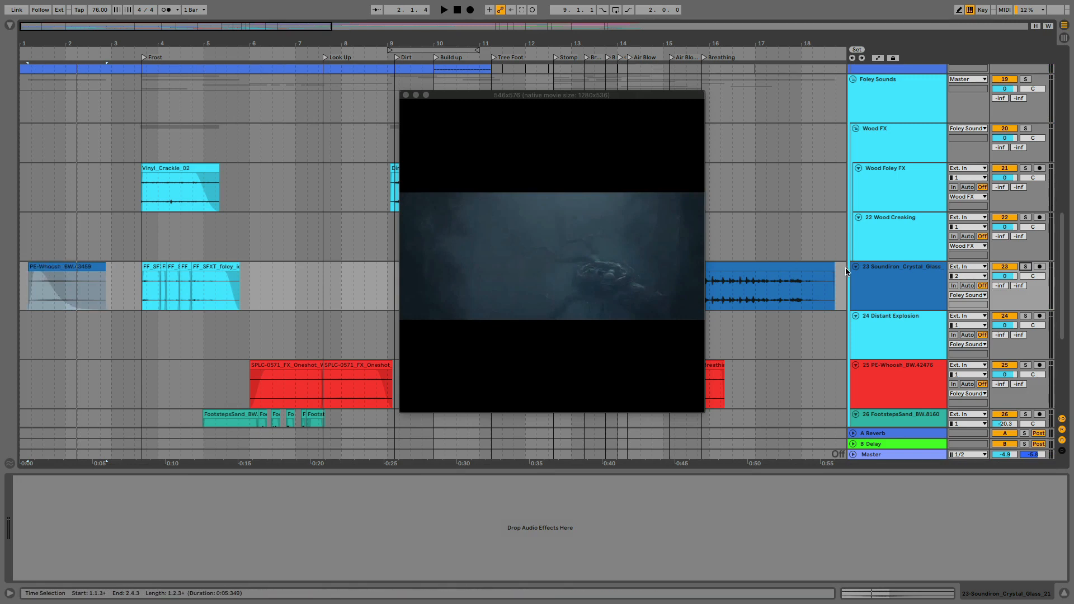
Show the Foley Sounds group's effect chain and select its EQ Eight
{"action": "left_click", "coordinate": [899, 293]}
{"action": "scroll", "coordinate": [893, 263], "scroll_direction": "up", "scroll_amount": 5}
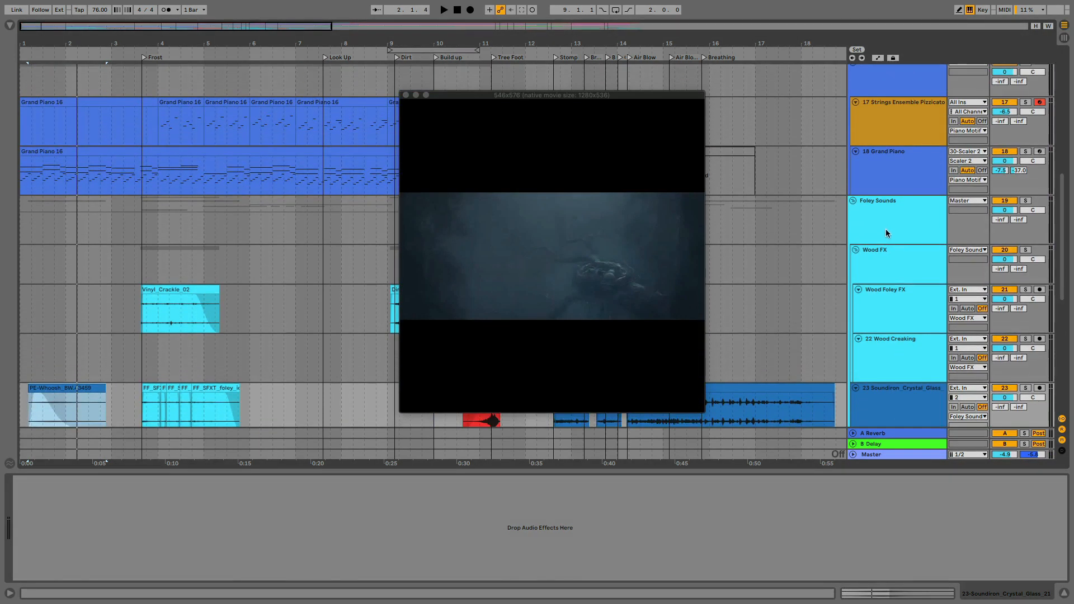
{"action": "left_click", "coordinate": [885, 229]}
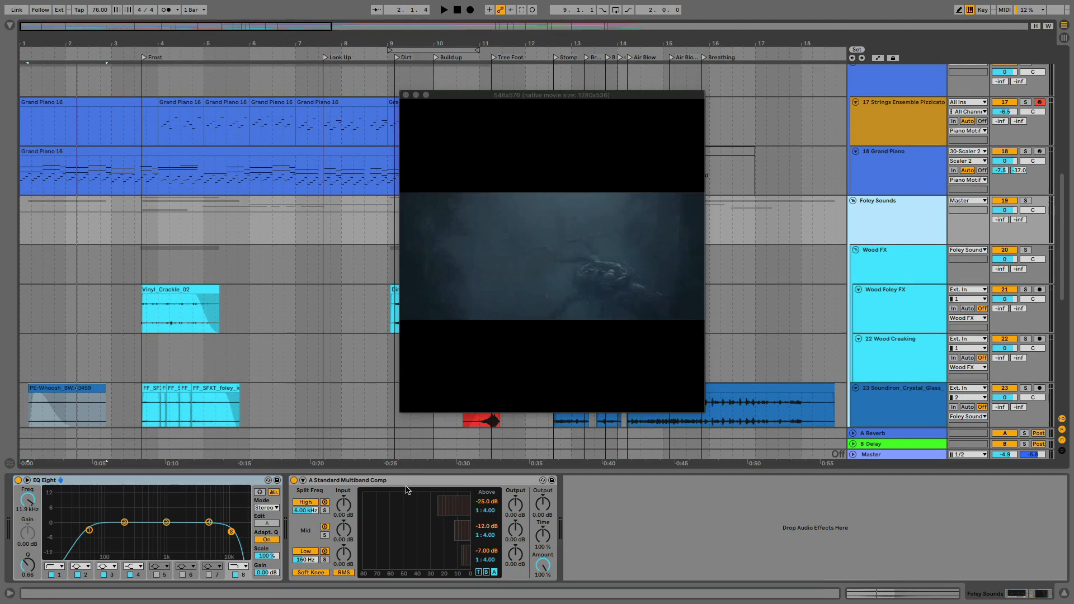
{"action": "left_click", "coordinate": [111, 483]}
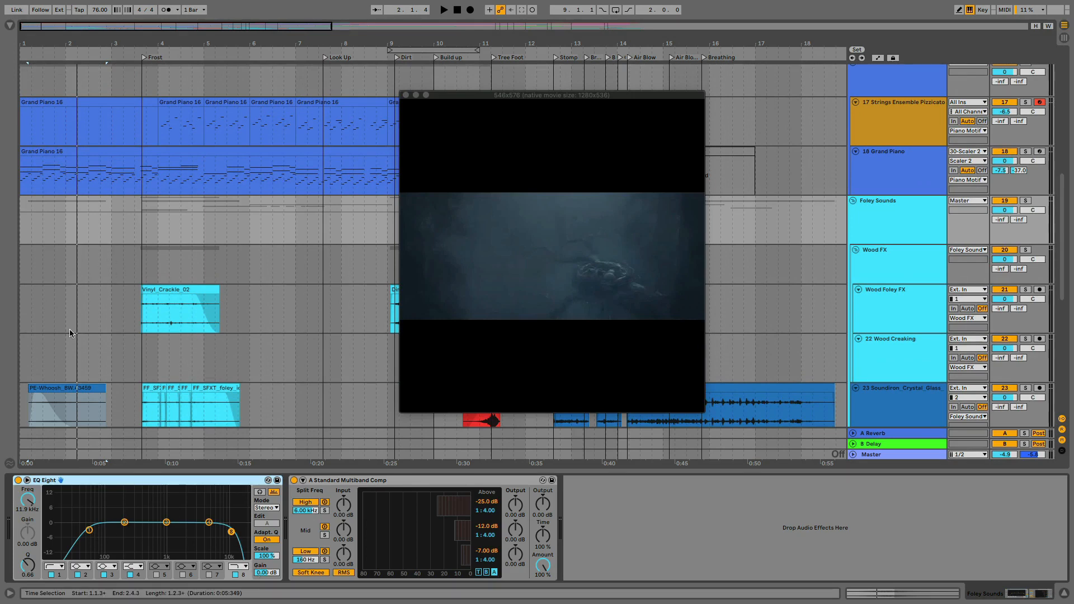
Return to track 23 and select the PE-Whoosh_BW.43459 clip
{"action": "scroll", "coordinate": [70, 330], "scroll_direction": "down", "scroll_amount": 4}
{"action": "scroll", "coordinate": [64, 295], "scroll_direction": "up", "scroll_amount": 1}
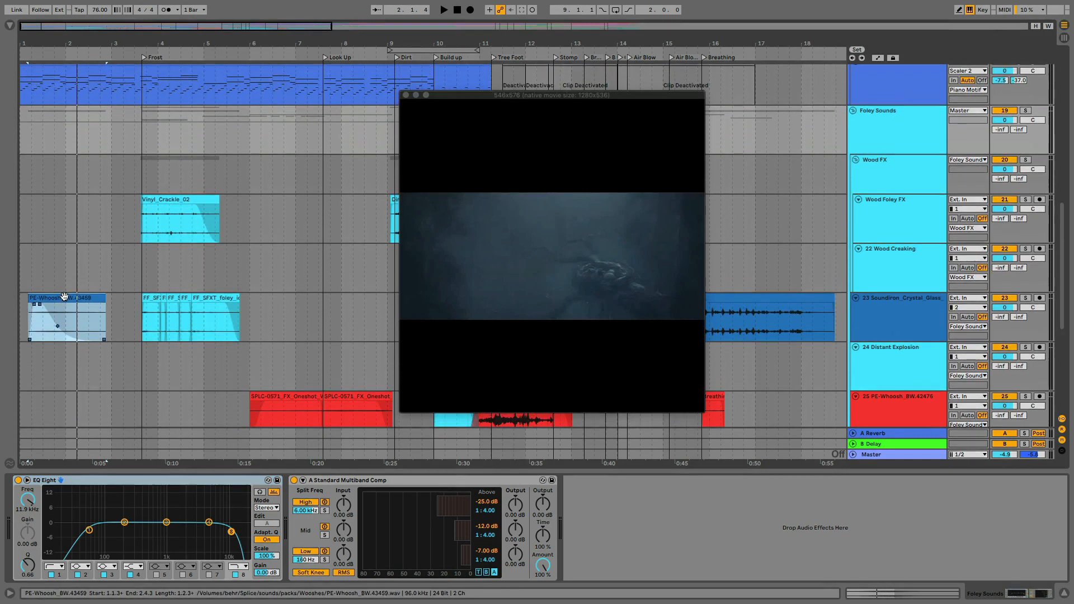
{"action": "left_click", "coordinate": [50, 299]}
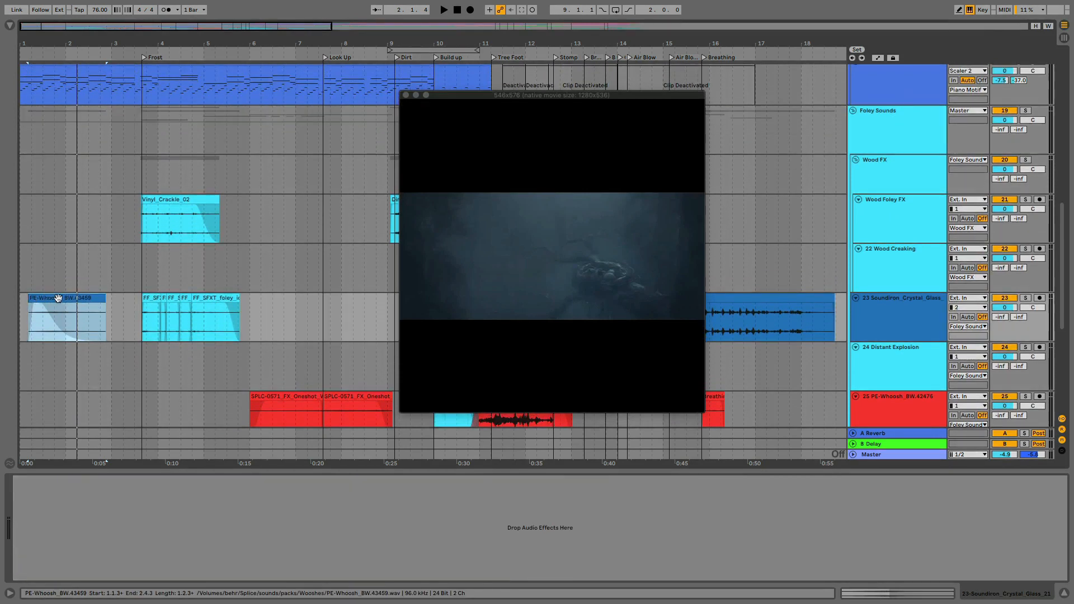
Collapse the Piano Motif, Foley Sounds and Vocal Simplers groups
{"action": "scroll", "coordinate": [58, 298], "scroll_direction": "up", "scroll_amount": 10}
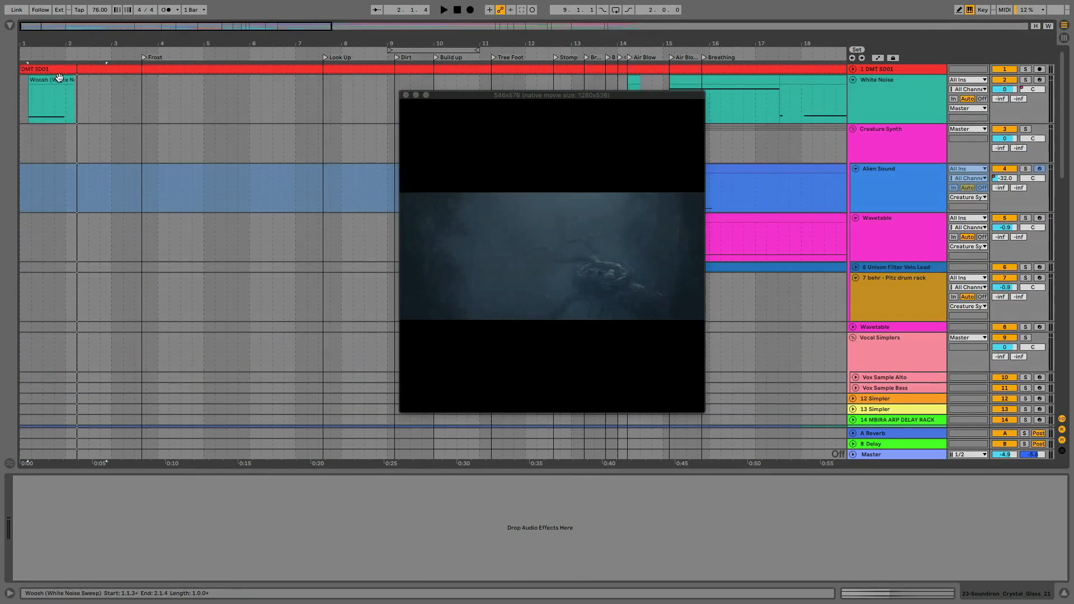
{"action": "scroll", "coordinate": [90, 320], "scroll_direction": "down", "scroll_amount": 10}
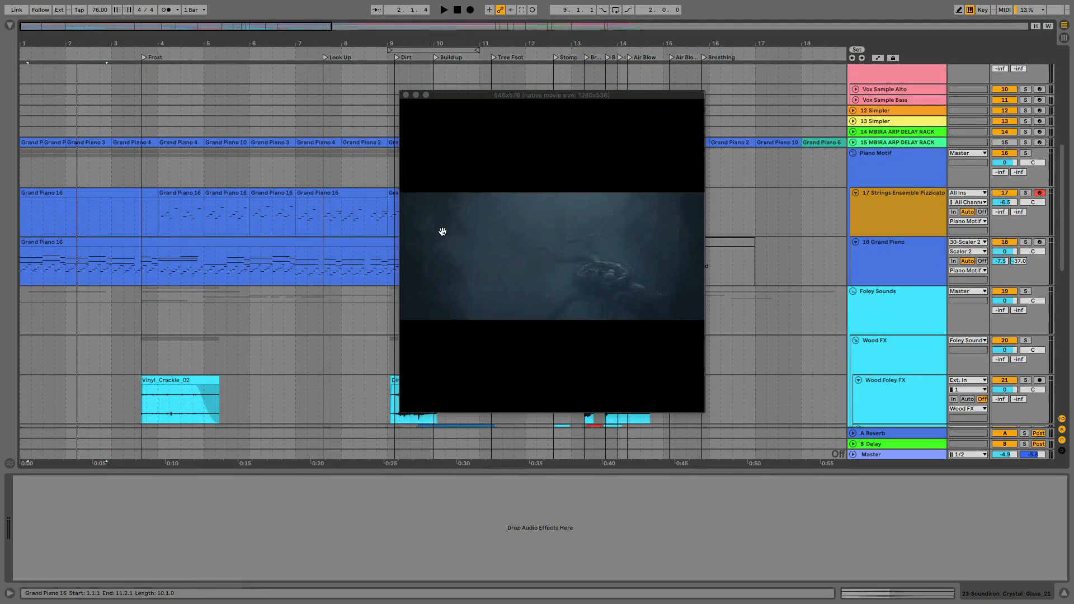
{"action": "left_click", "coordinate": [853, 153]}
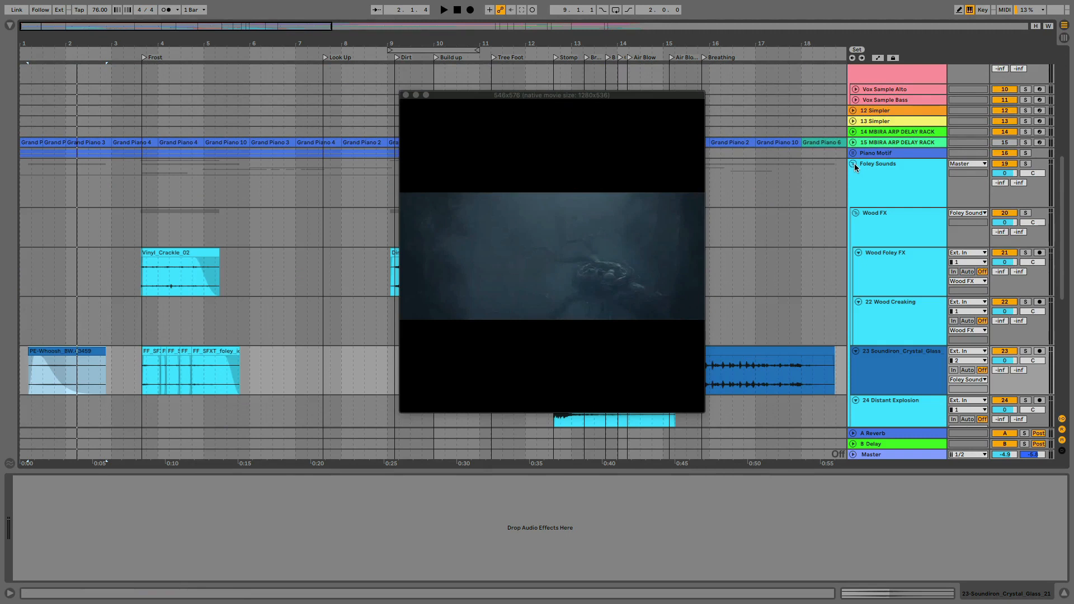
{"action": "left_click", "coordinate": [853, 163]}
{"action": "scroll", "coordinate": [876, 172], "scroll_direction": "up", "scroll_amount": 3}
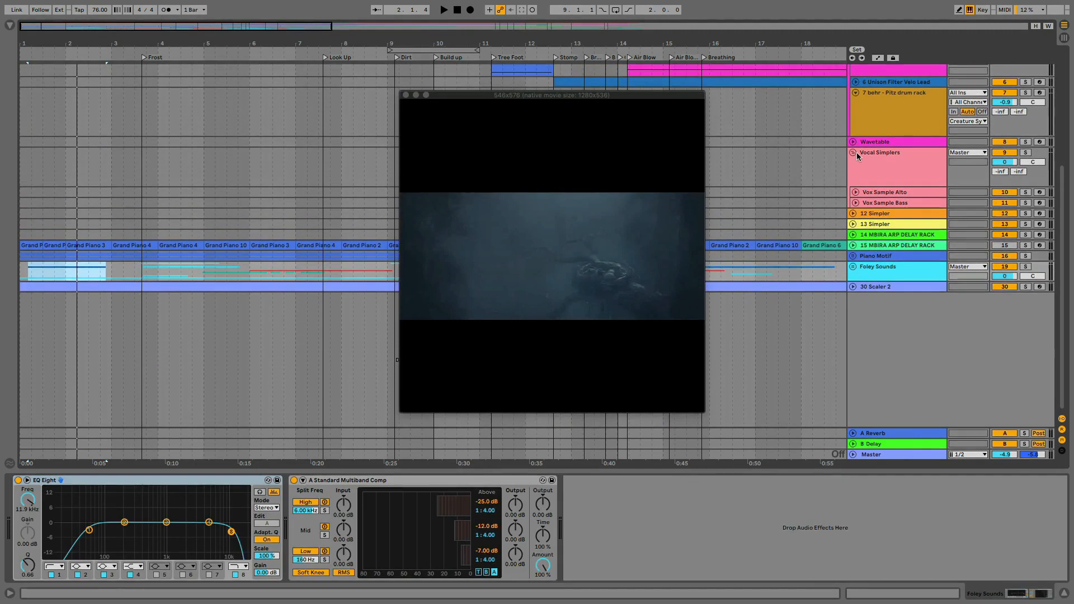
{"action": "left_click", "coordinate": [854, 153]}
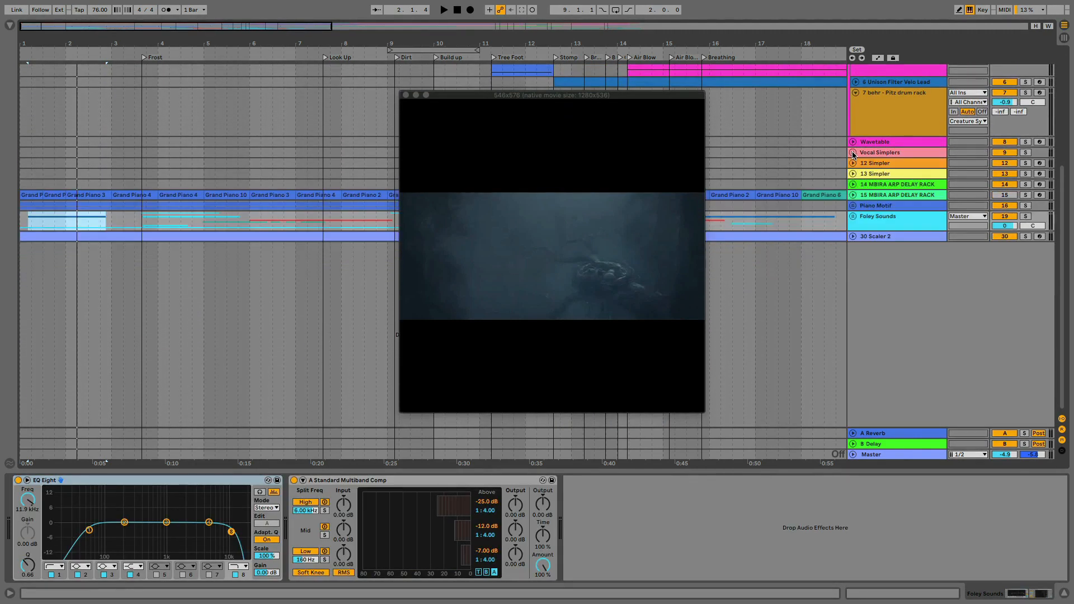
Delete the two empty tracks 12 Simpler and 13 Simpler
{"action": "left_click", "coordinate": [883, 167]}
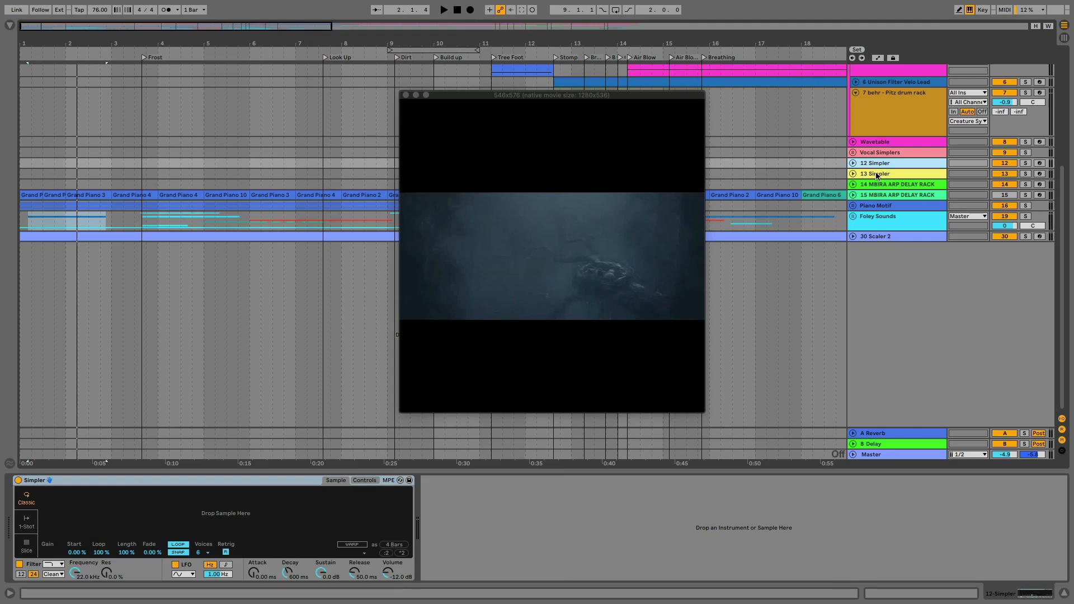
{"action": "left_click", "coordinate": [878, 175]}
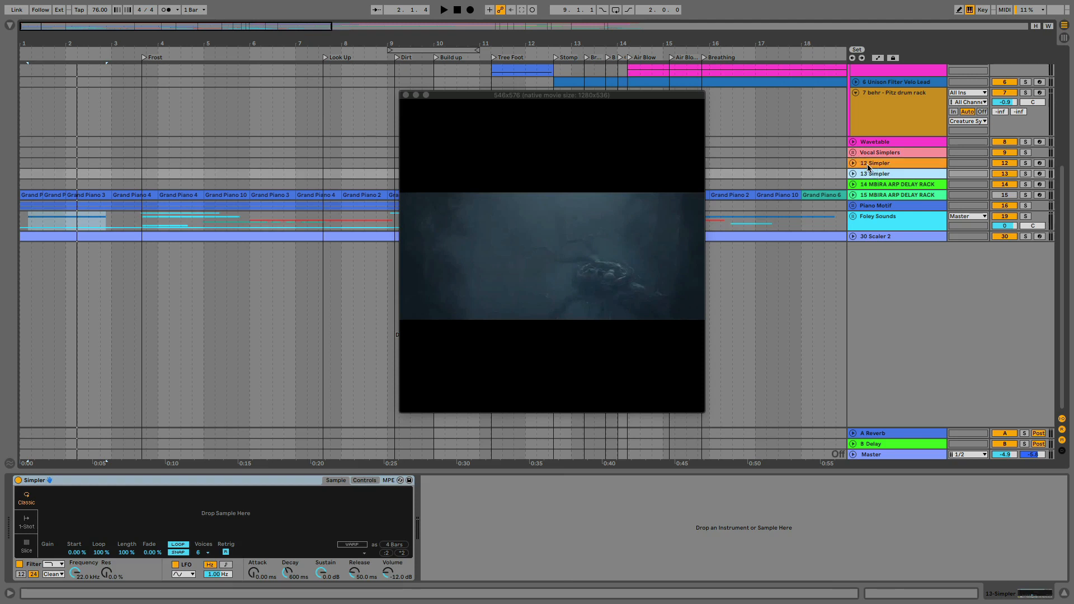
{"action": "left_click", "coordinate": [870, 164]}
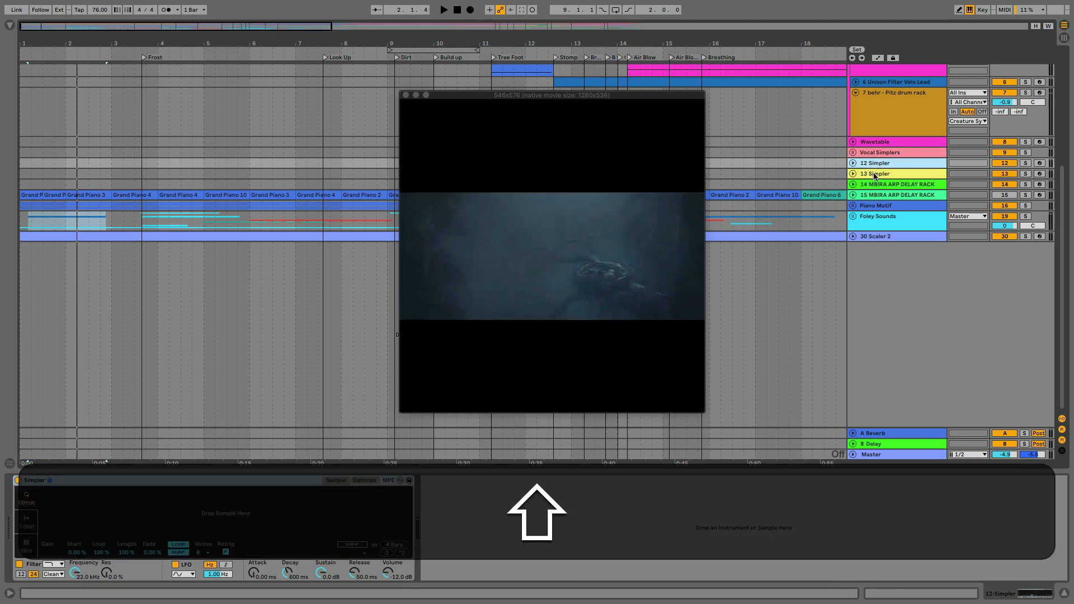
{"action": "left_click", "coordinate": [875, 175]}
{"action": "key", "text": "shift+BackSpace"}
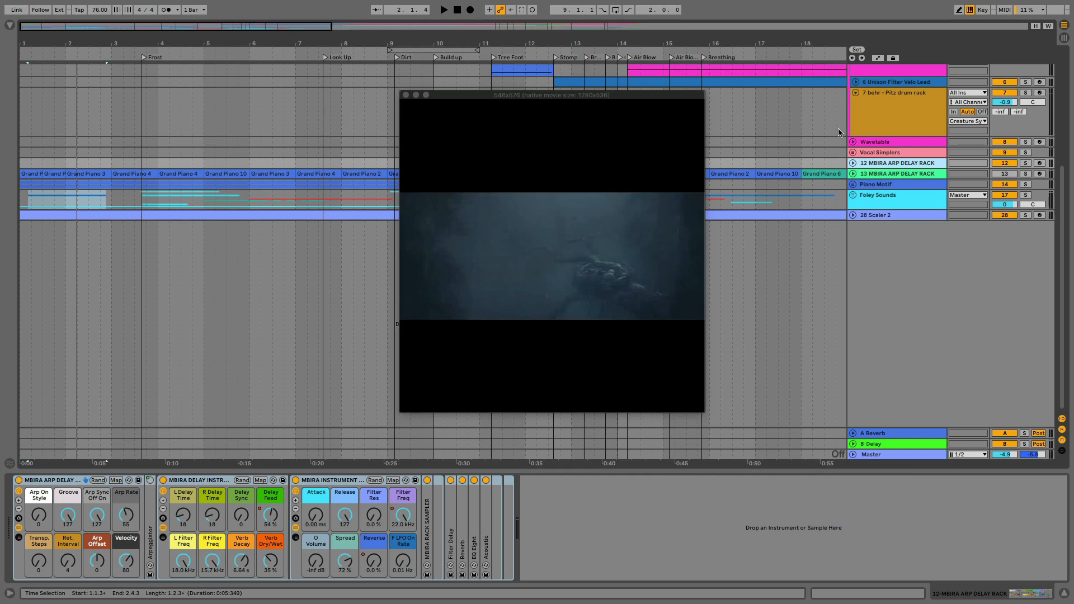
{"action": "left_click", "coordinate": [877, 187]}
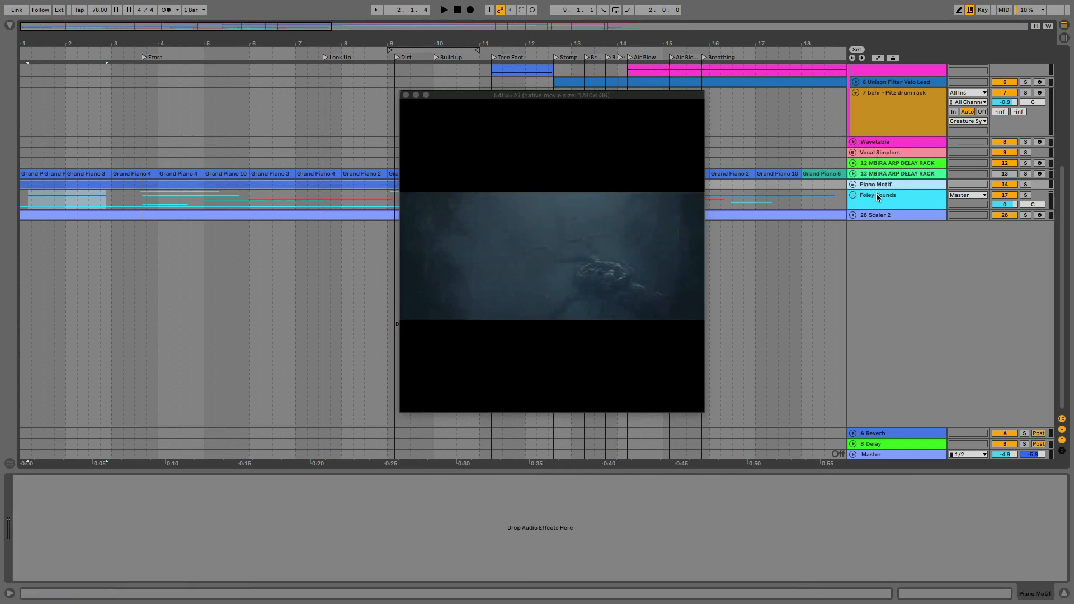
{"action": "key", "text": "Delete"}
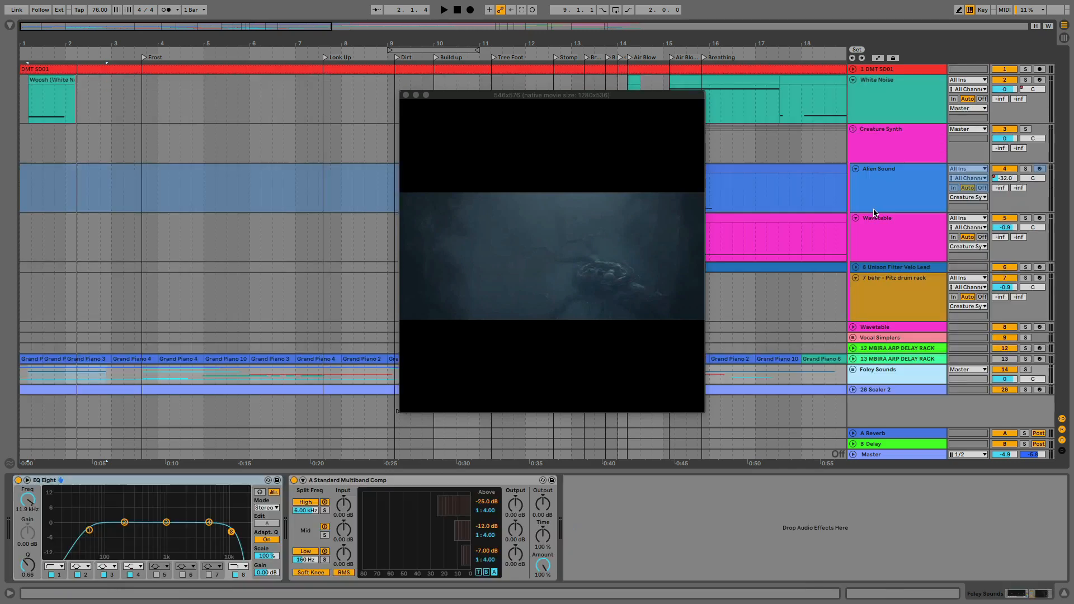
{"action": "left_click", "coordinate": [854, 369]}
{"action": "scroll", "coordinate": [873, 324], "scroll_direction": "down", "scroll_amount": 6}
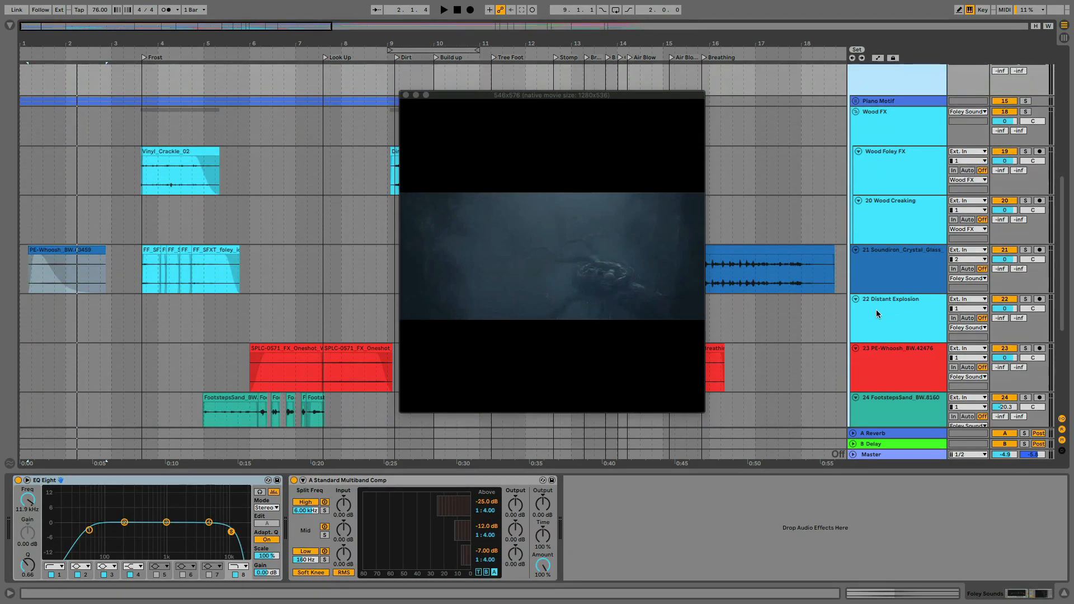
{"action": "scroll", "coordinate": [876, 310], "scroll_direction": "up", "scroll_amount": 5}
{"action": "key", "text": "super+z"}
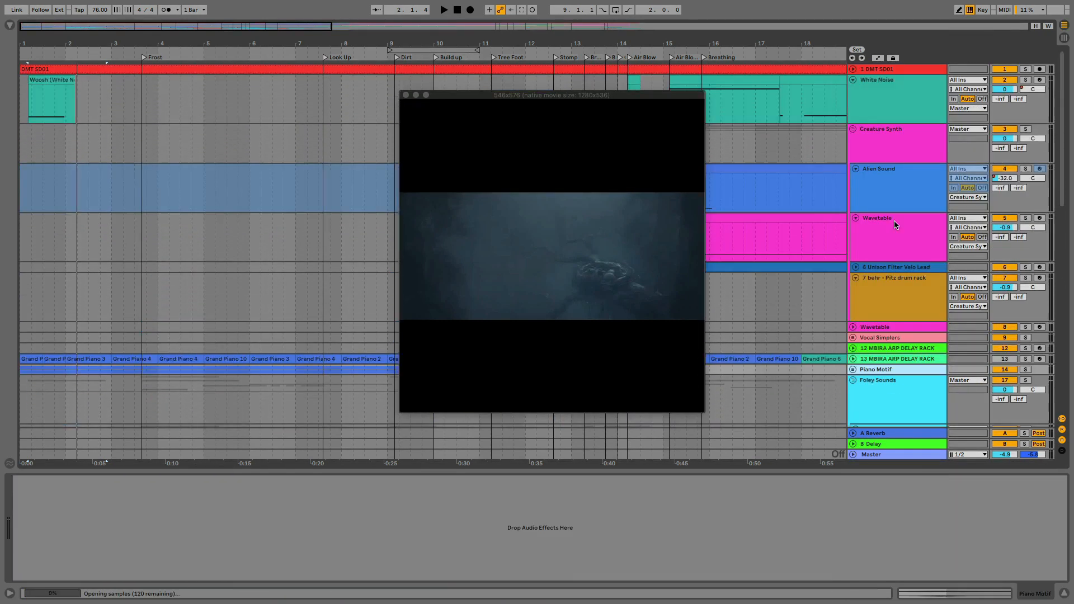
Collapse the Foley Sounds group and move it up between the White Noise track and the Creature Synth group
{"action": "scroll", "coordinate": [899, 387], "scroll_direction": "down", "scroll_amount": 8}
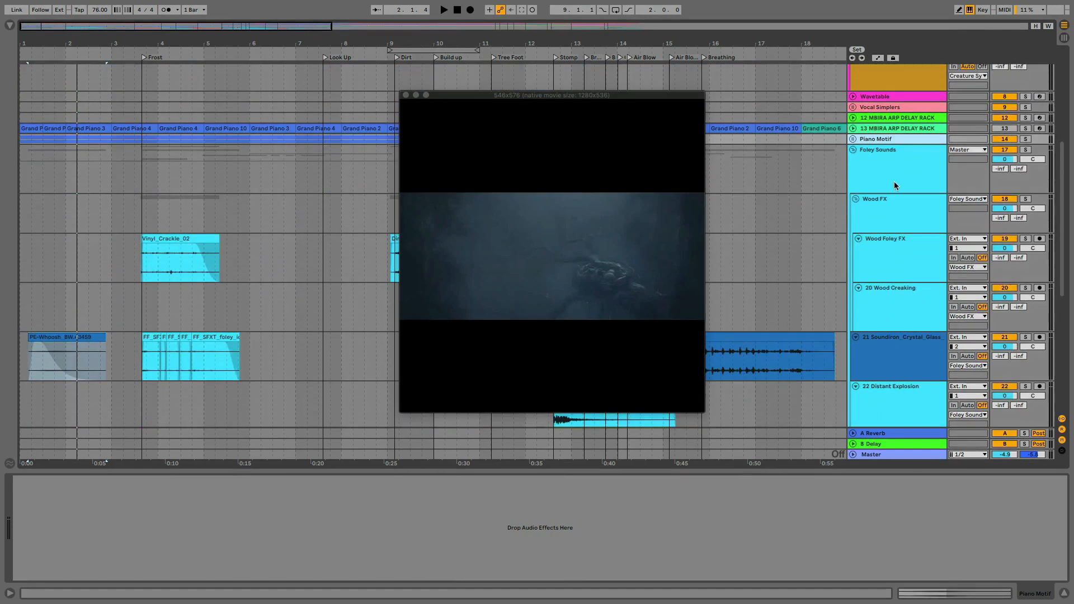
{"action": "left_click", "coordinate": [853, 150]}
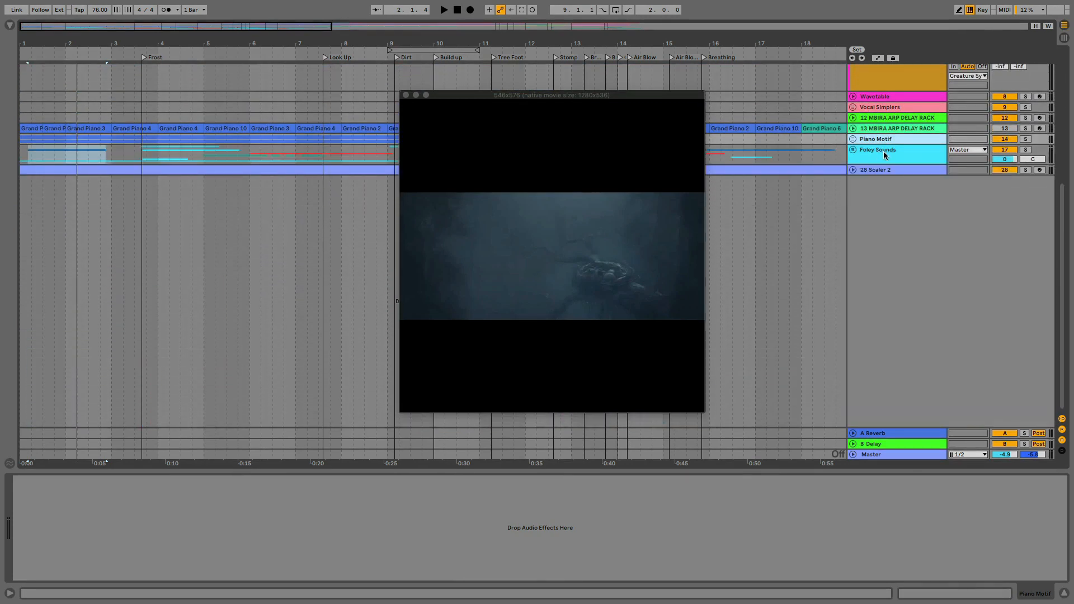
{"action": "left_click_drag", "start_coordinate": [885, 156], "coordinate": [877, 122]}
Rename the Creature Synth group as FX Sound Design
{"action": "left_click", "coordinate": [878, 160]}
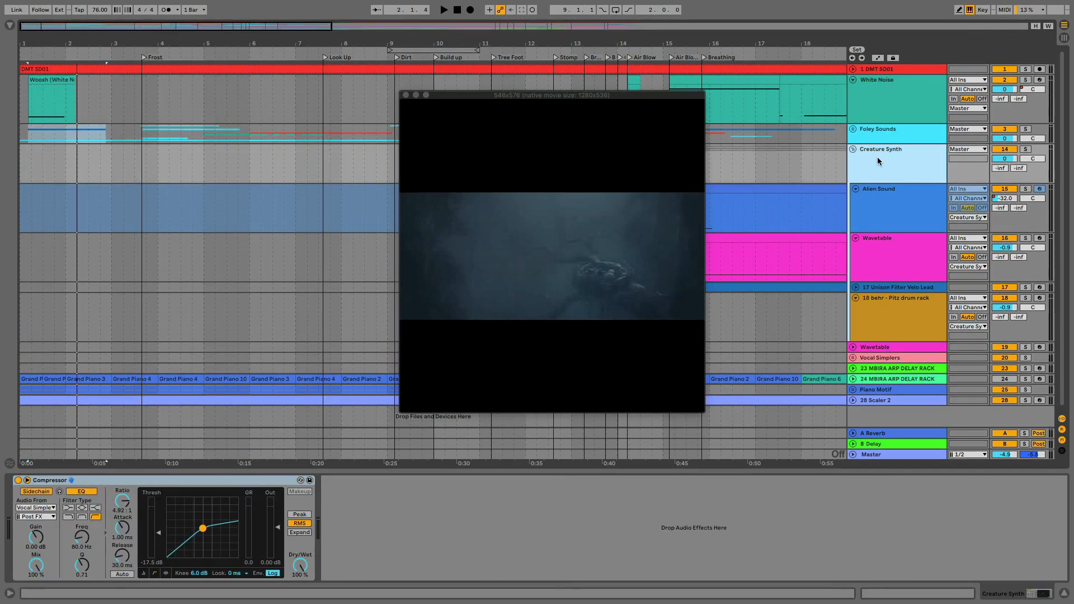
{"action": "key", "text": "super+r"}
{"action": "type", "text": "FX Sou"}
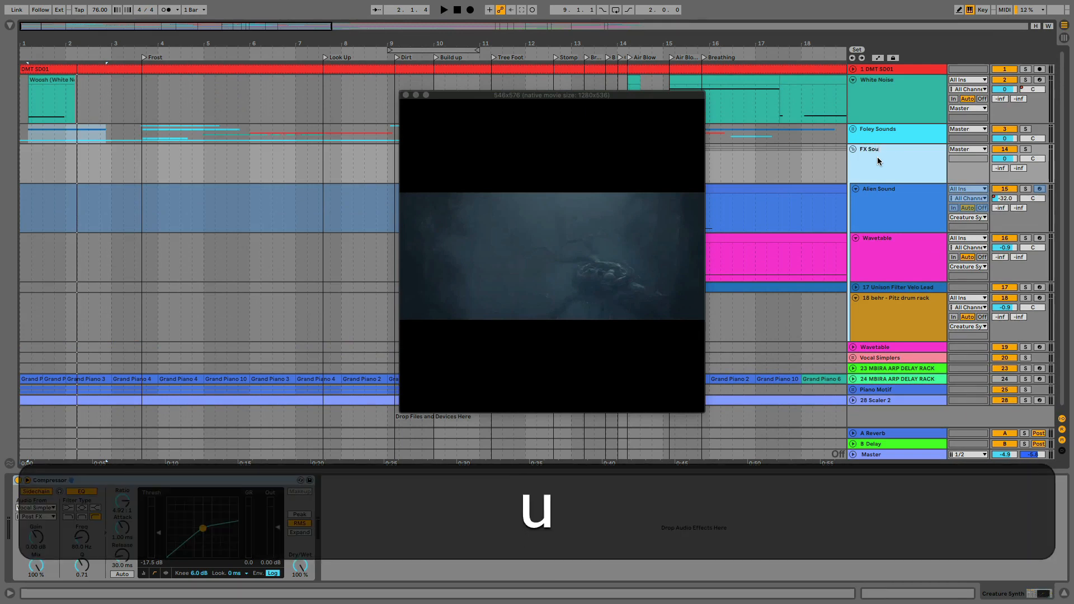
{"action": "type", "text": "nd Design"}
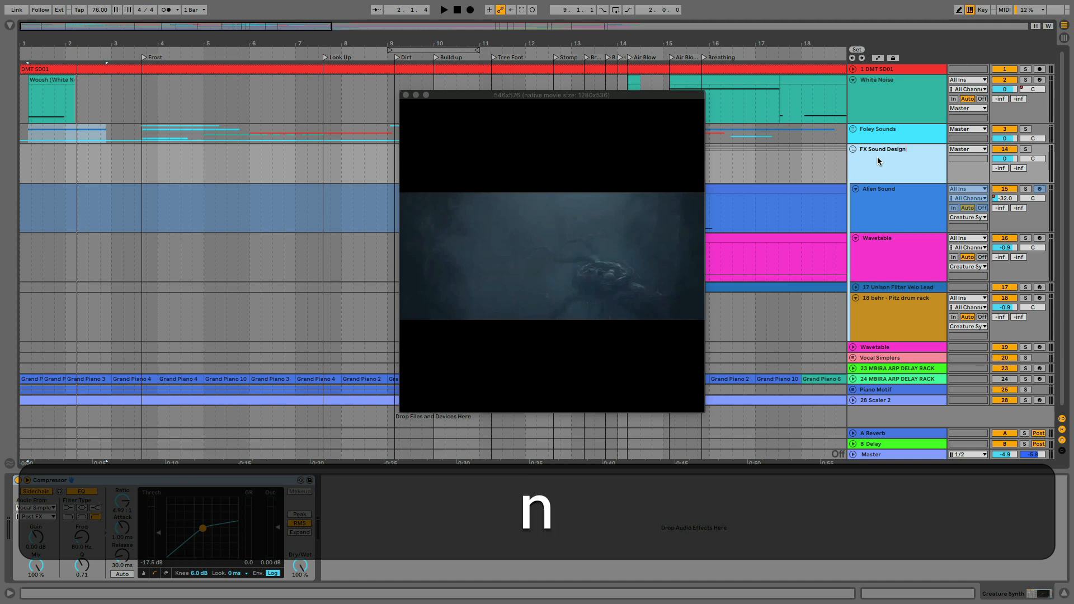
{"action": "key", "text": "Return"}
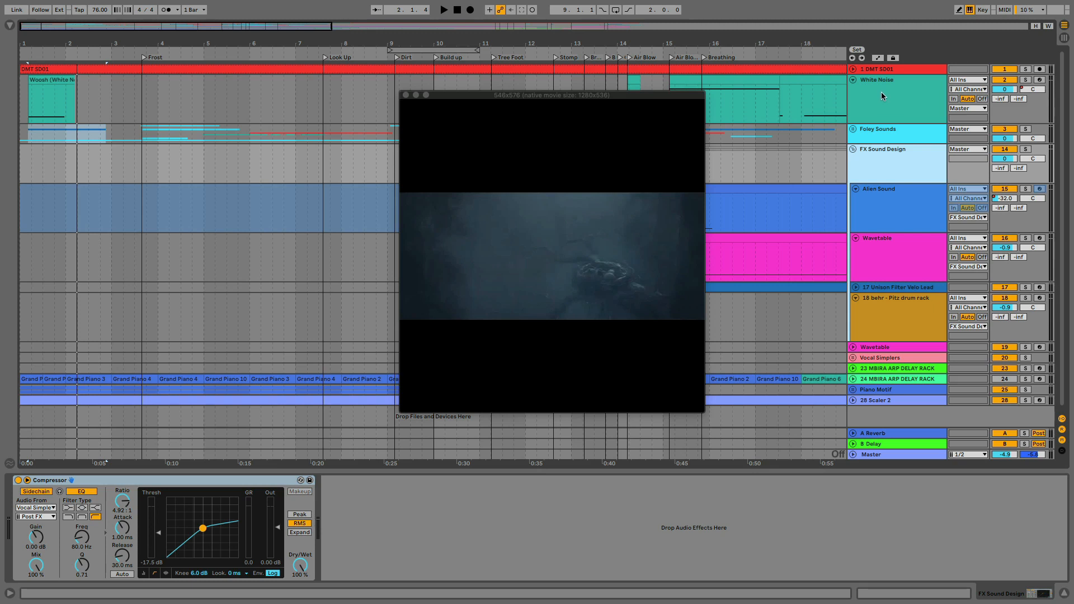
Collapse the FX Sound Design group and rename the Foley Sounds group as Foley Sounds Audio
{"action": "left_click", "coordinate": [851, 148]}
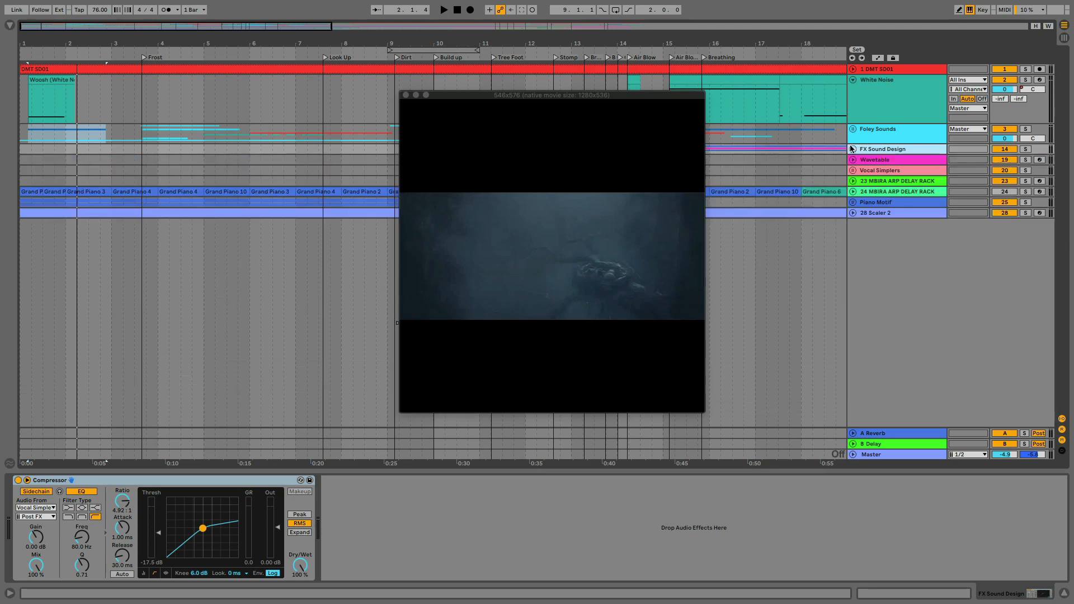
{"action": "left_click", "coordinate": [856, 128]}
{"action": "left_click", "coordinate": [854, 130]}
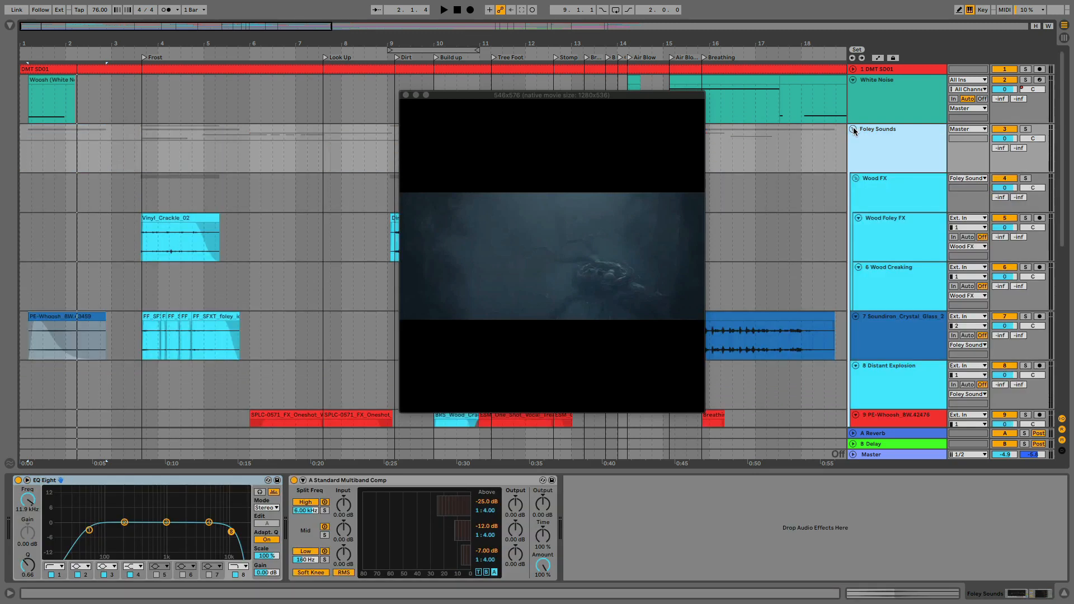
{"action": "left_click", "coordinate": [854, 129]}
{"action": "key", "text": "super+r"}
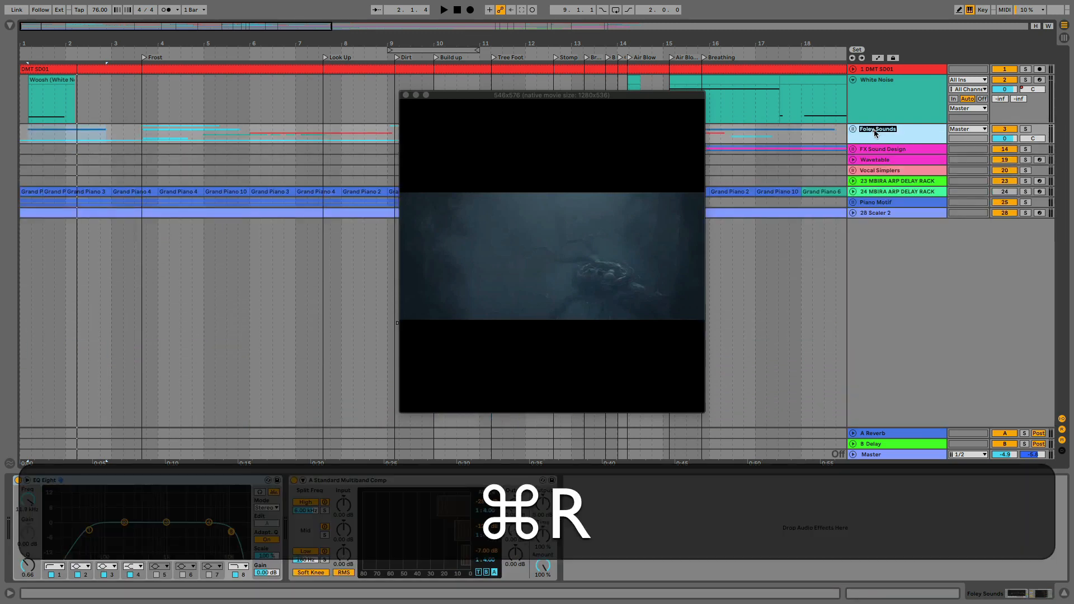
{"action": "key", "text": "Right"}
{"action": "type", "text": "Audio"}
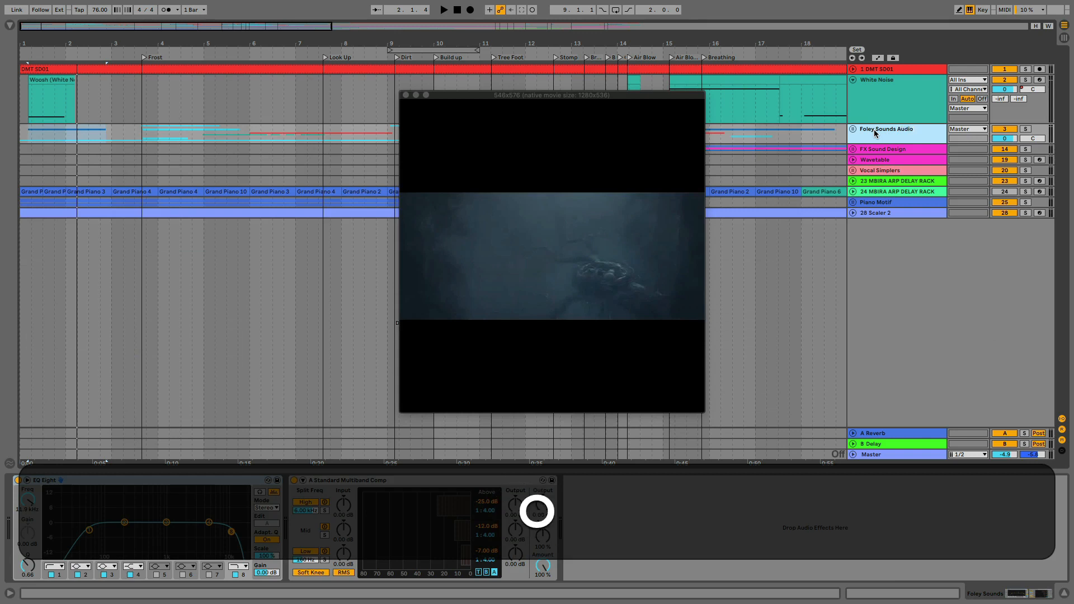
{"action": "key", "text": "Return"}
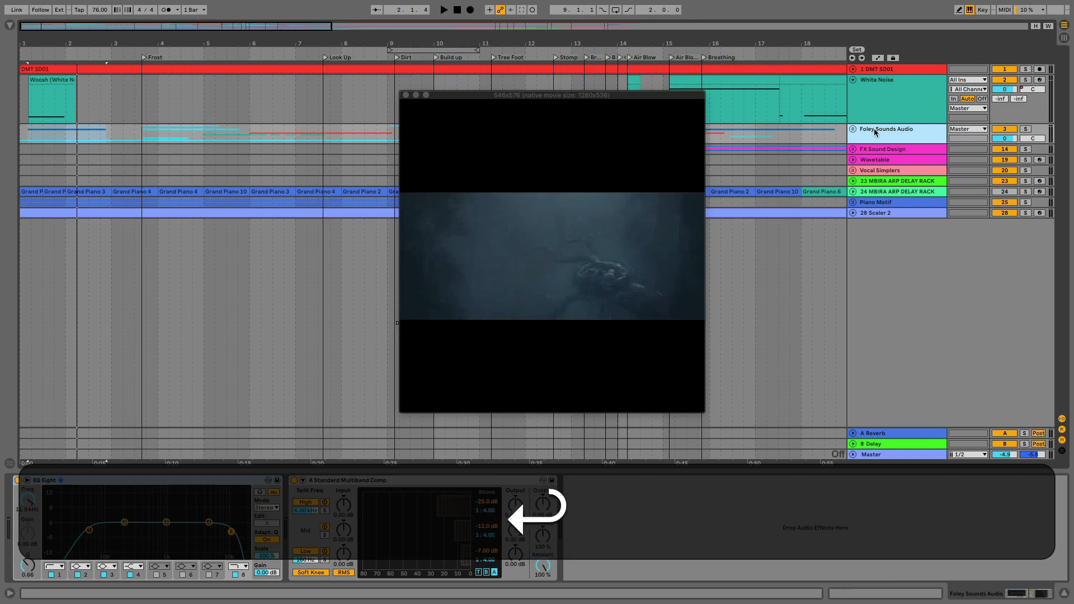
Expand the FX Sound Design group and move the White Noise track into it above Alien Sound
{"action": "left_click", "coordinate": [876, 80]}
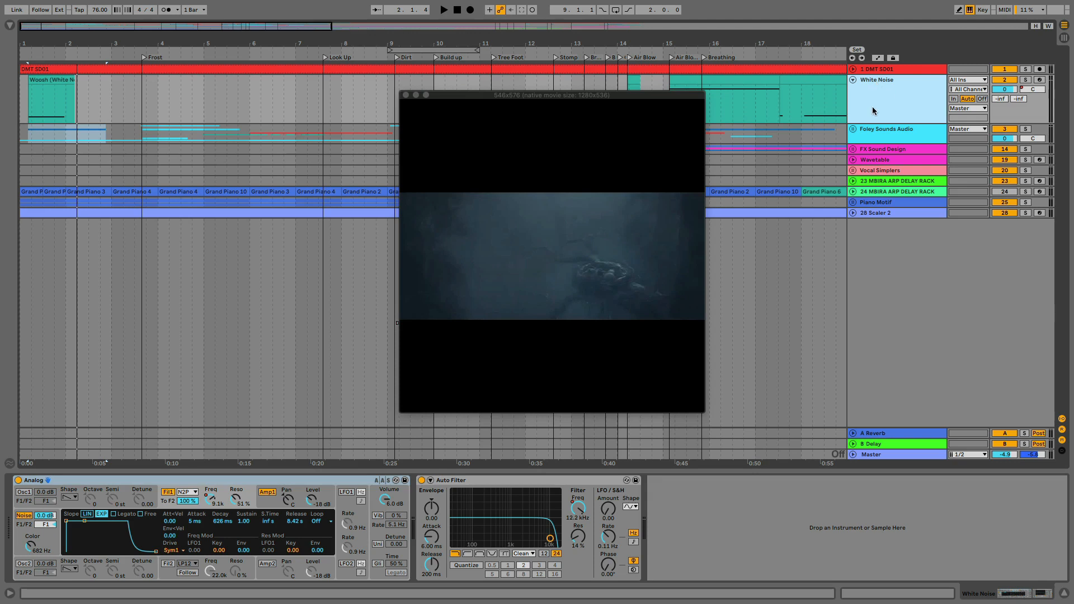
{"action": "left_click", "coordinate": [853, 150]}
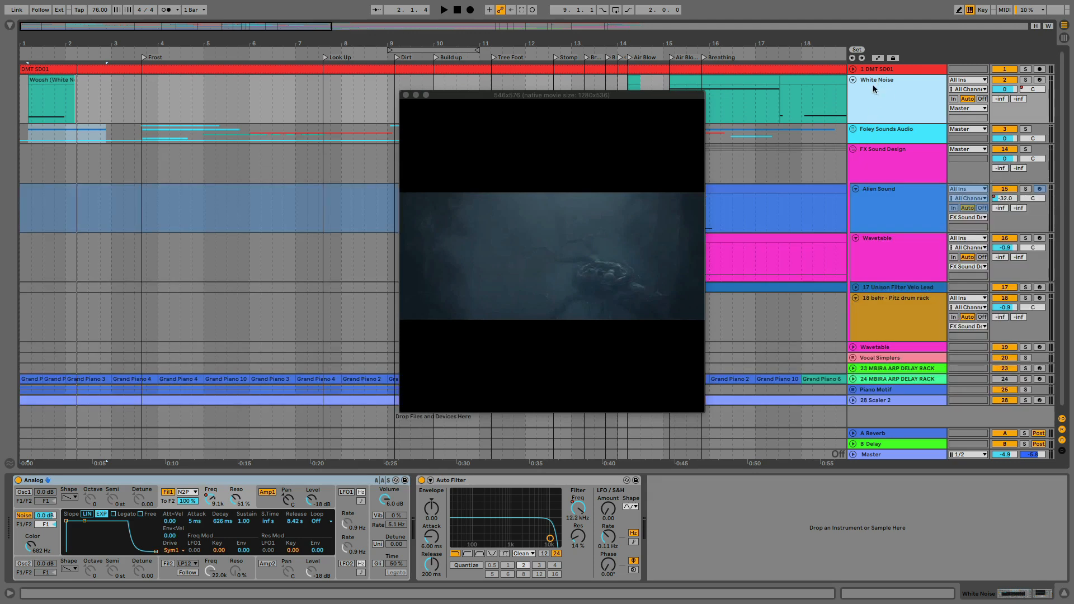
{"action": "left_click_drag", "start_coordinate": [876, 88], "coordinate": [878, 187]}
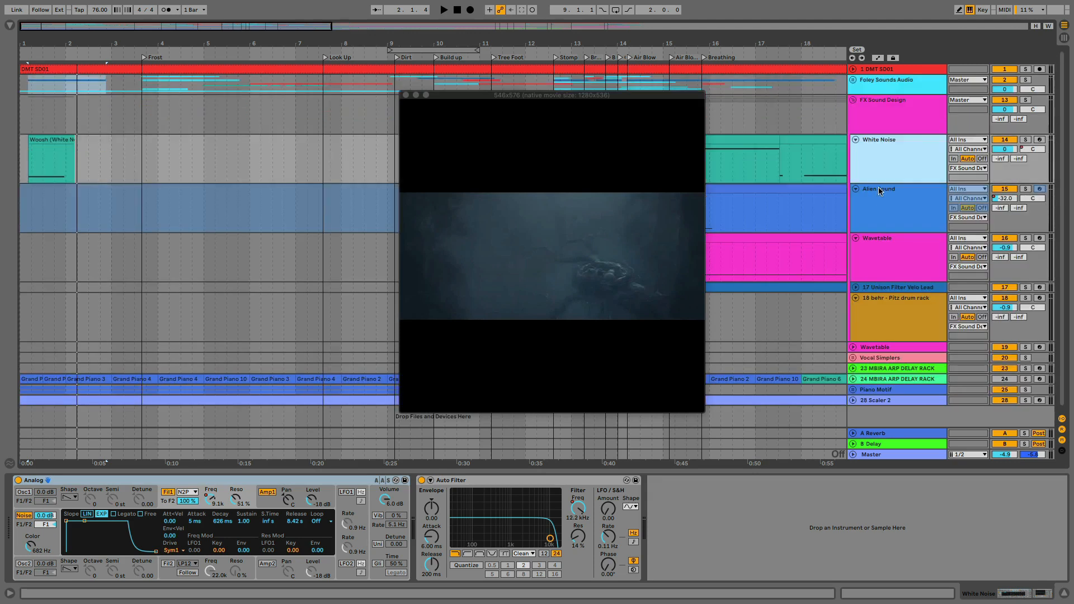
Move the video window off the early clips and, with the playhead at the Frost marker, expand only the Foley Sounds Audio group
{"action": "left_click_drag", "start_coordinate": [452, 93], "coordinate": [614, 228]}
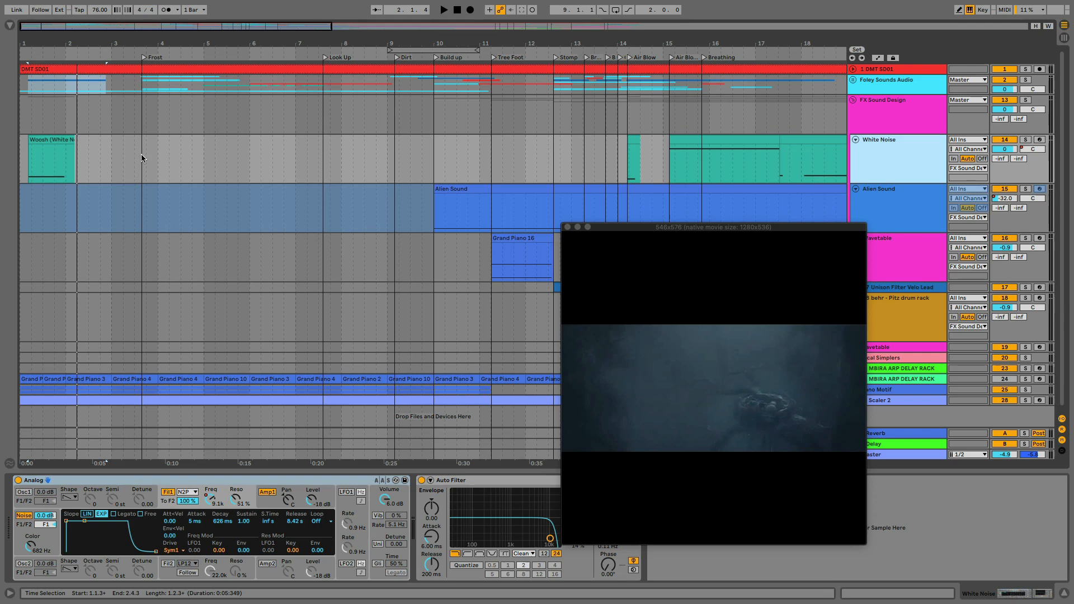
{"action": "left_click", "coordinate": [141, 153]}
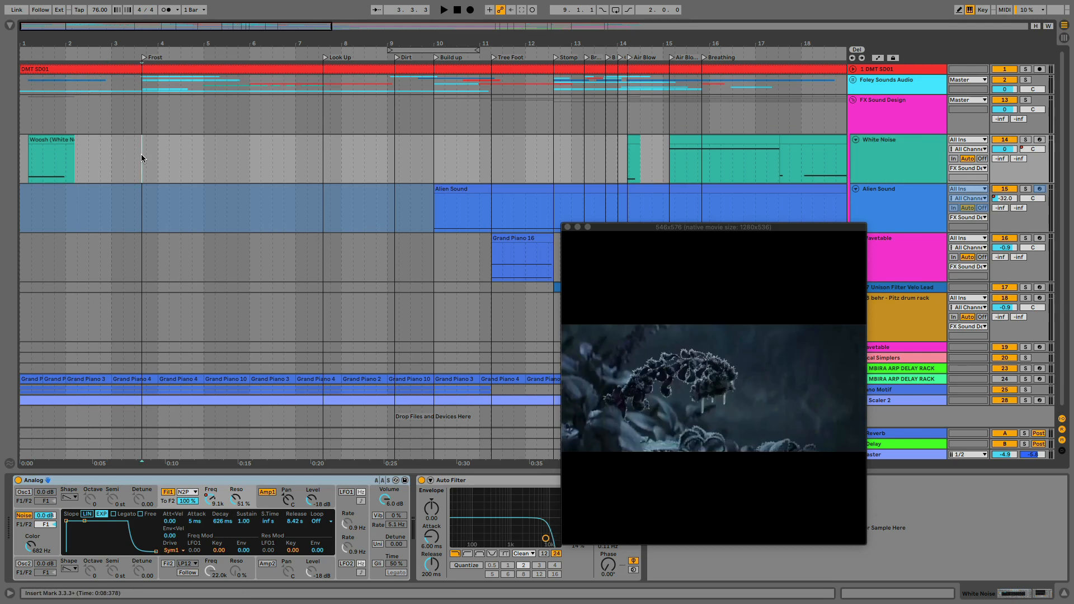
{"action": "left_click", "coordinate": [852, 100]}
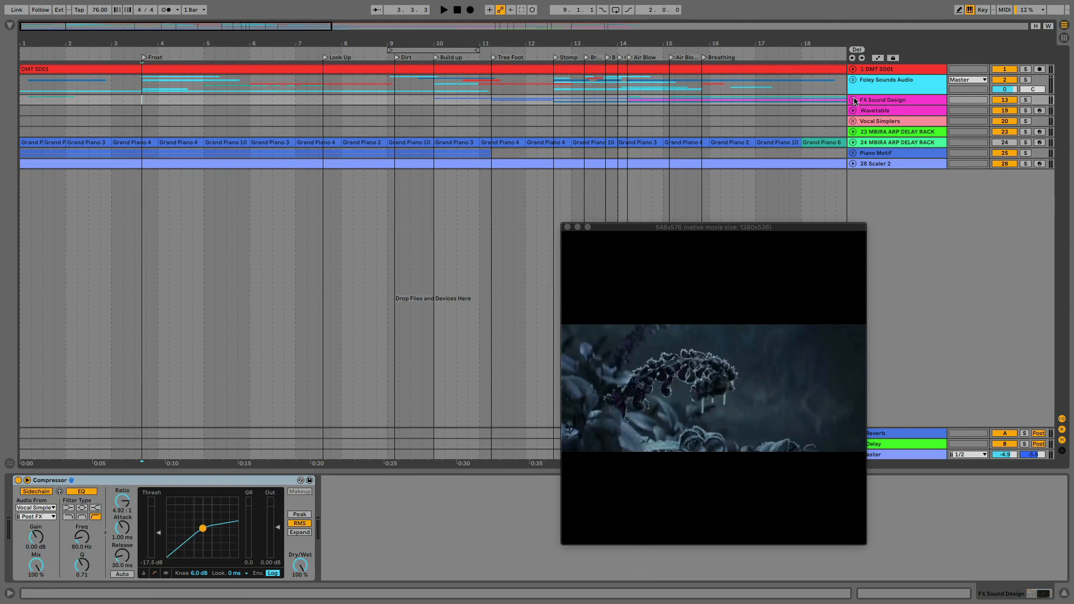
{"action": "left_click", "coordinate": [852, 80]}
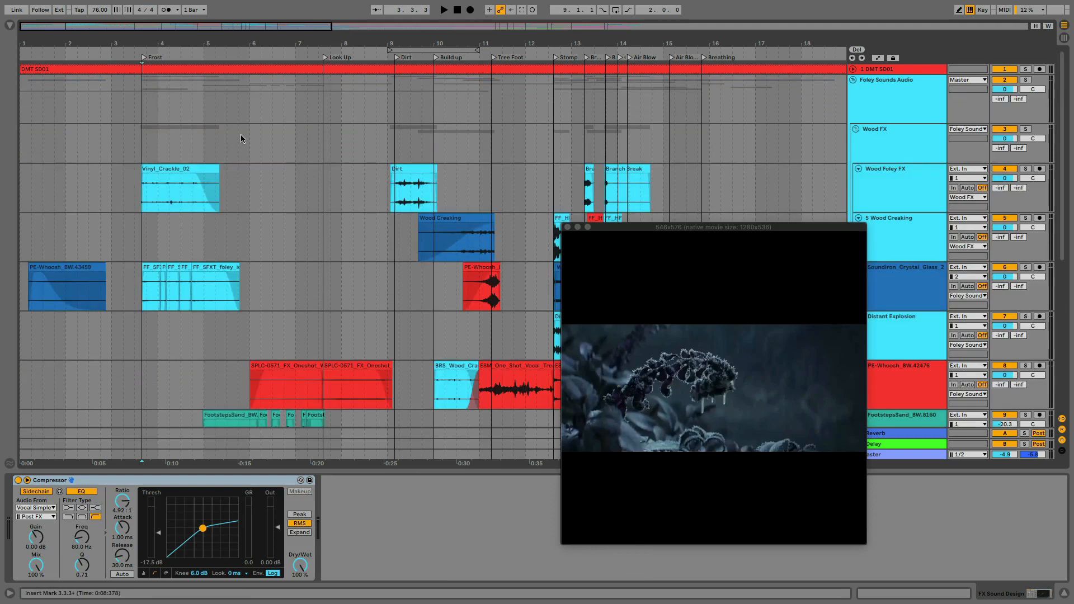
Examine the Vinyl_Crackle_02 clip at the Frost marker on Wood Foley FX, selecting the whole clip and then its opening section
{"action": "left_click", "coordinate": [179, 167]}
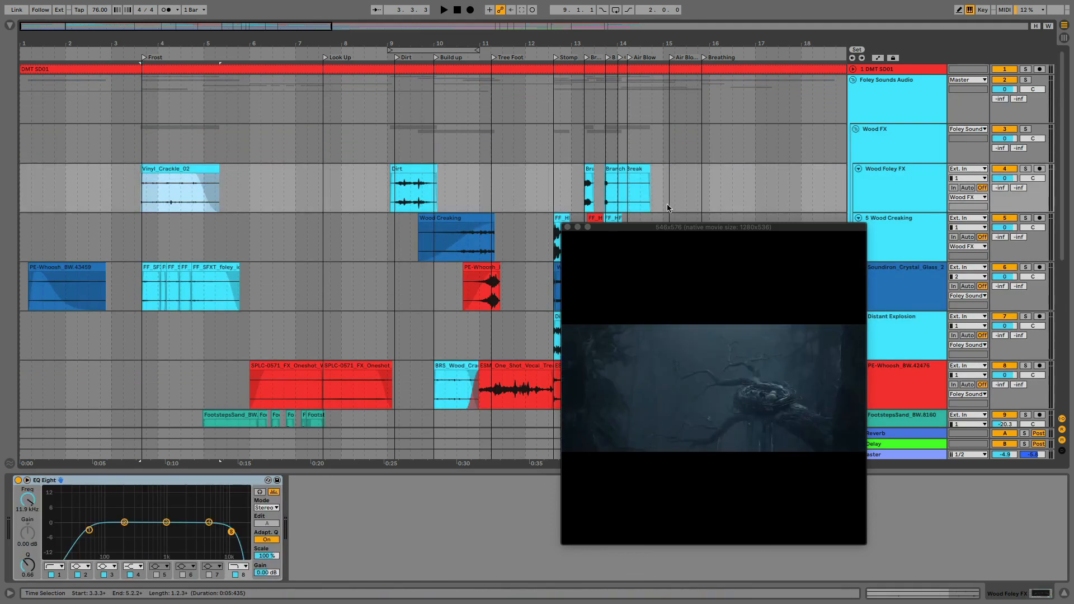
{"action": "left_click_drag", "start_coordinate": [143, 194], "coordinate": [168, 199]}
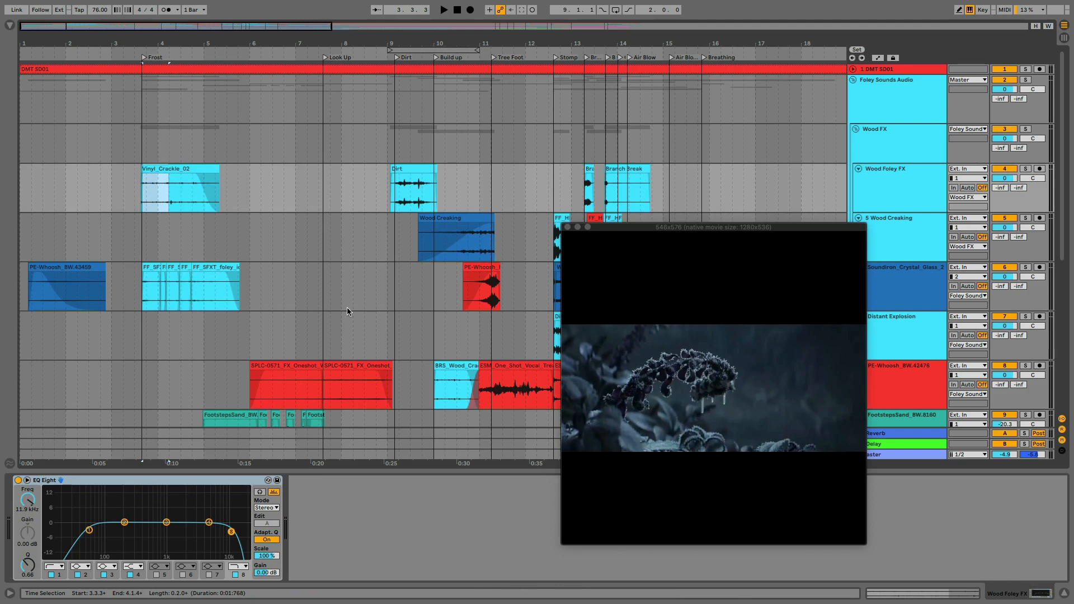
{"action": "left_click", "coordinate": [148, 190]}
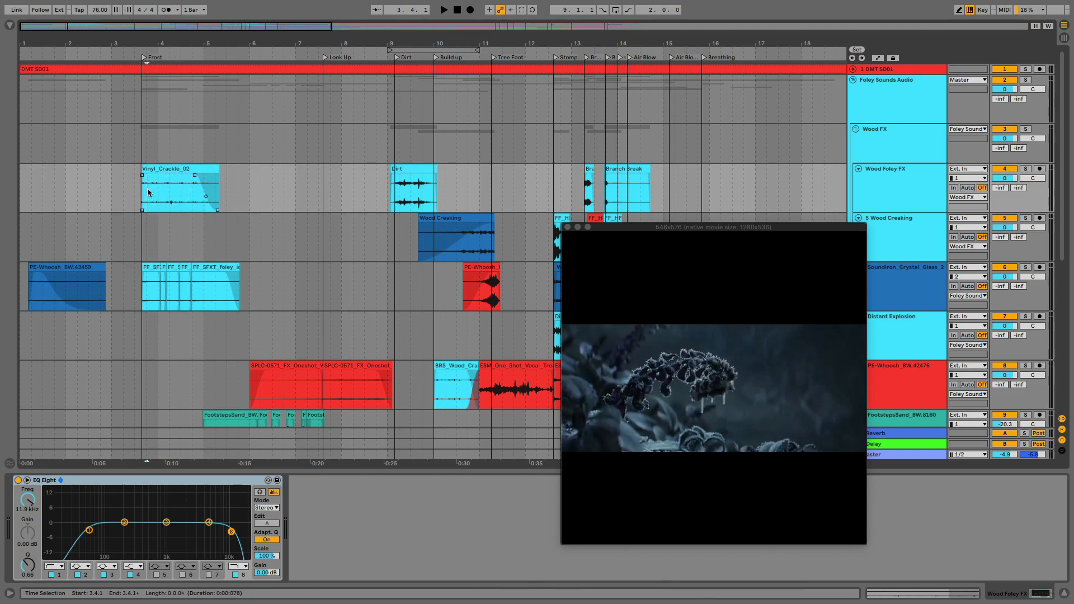
{"action": "left_click_drag", "start_coordinate": [148, 192], "coordinate": [174, 197]}
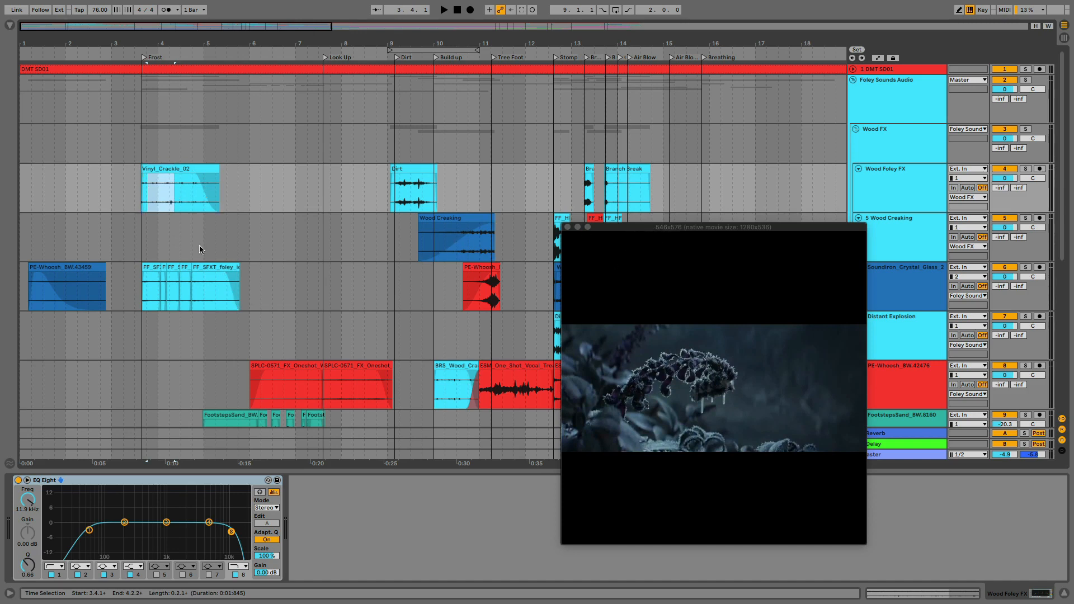
Solo the Wood Foley FX track and play back the Vinyl_Crackle_02 clip at the Frost marker
{"action": "left_click_drag", "start_coordinate": [145, 45], "coordinate": [112, 42]}
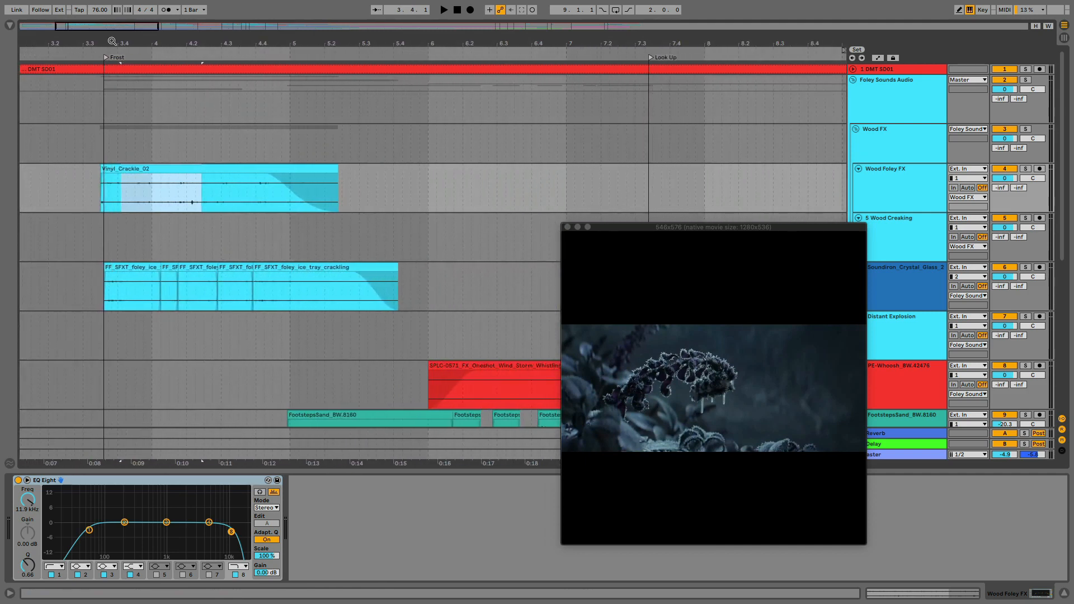
{"action": "left_click_drag", "start_coordinate": [114, 287], "coordinate": [216, 283]}
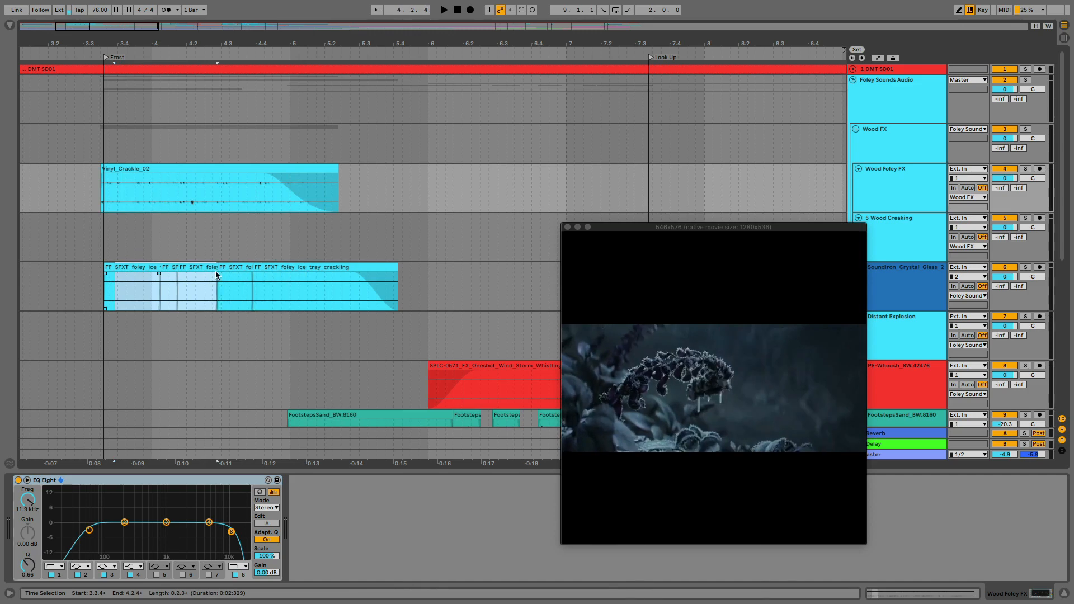
{"action": "left_click", "coordinate": [1021, 169]}
{"action": "left_click", "coordinate": [212, 169]}
{"action": "key", "text": "space"}
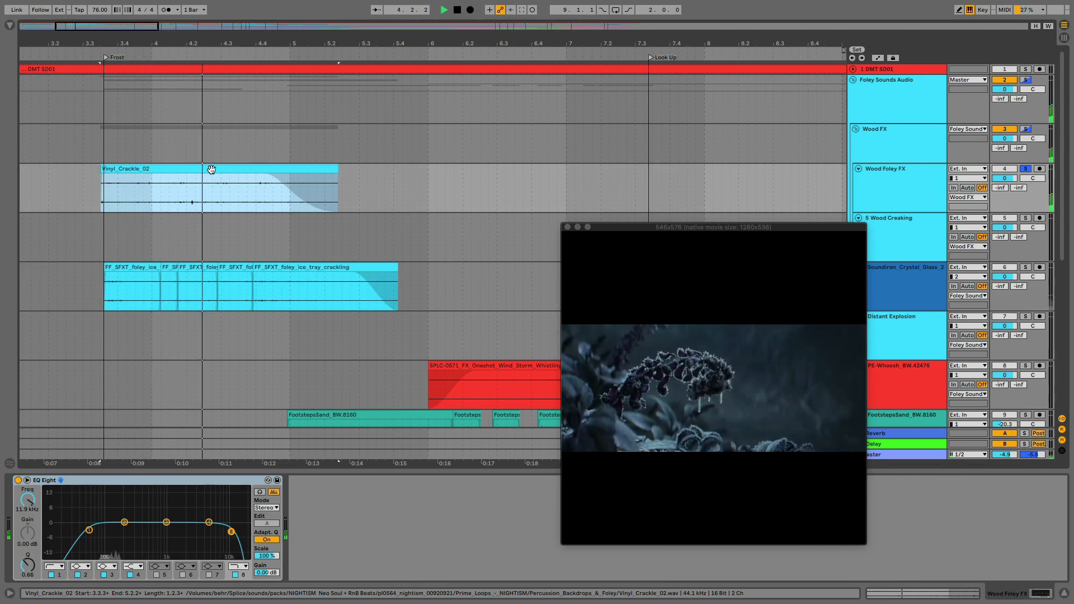
{"action": "key", "text": "space"}
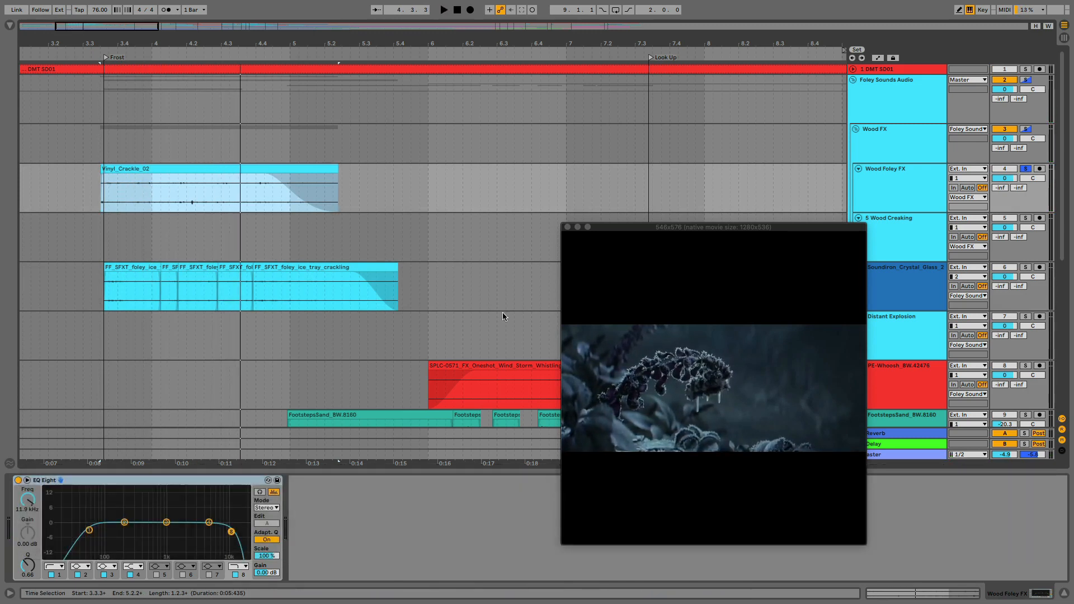
Solo only the Soundiron_Crystal_Glass track and play its ice tray crackling clips from the Frost marker
{"action": "left_click", "coordinate": [1025, 267]}
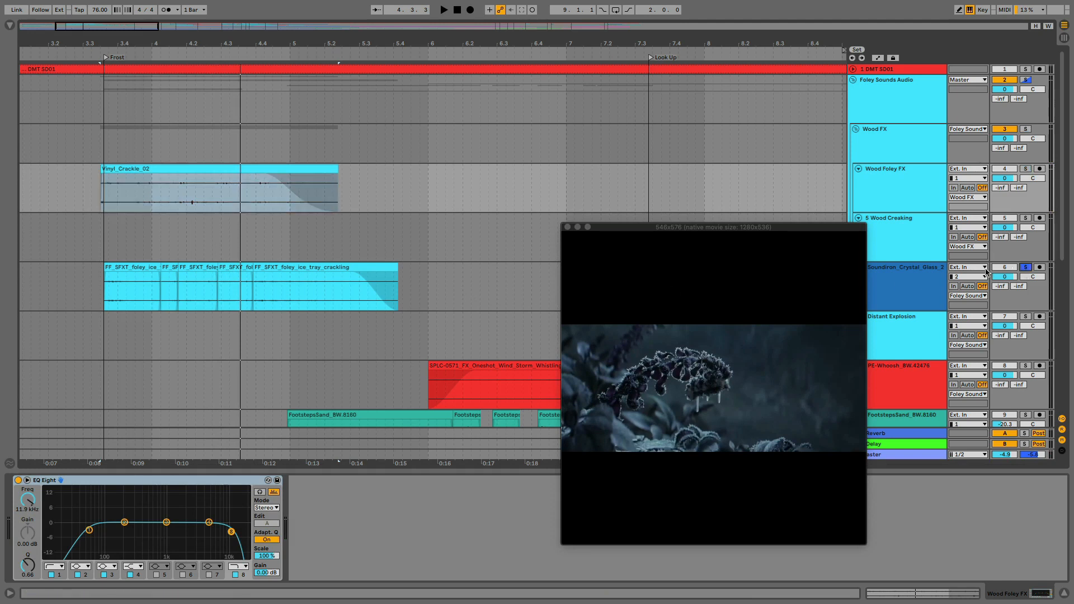
{"action": "left_click", "coordinate": [106, 284]}
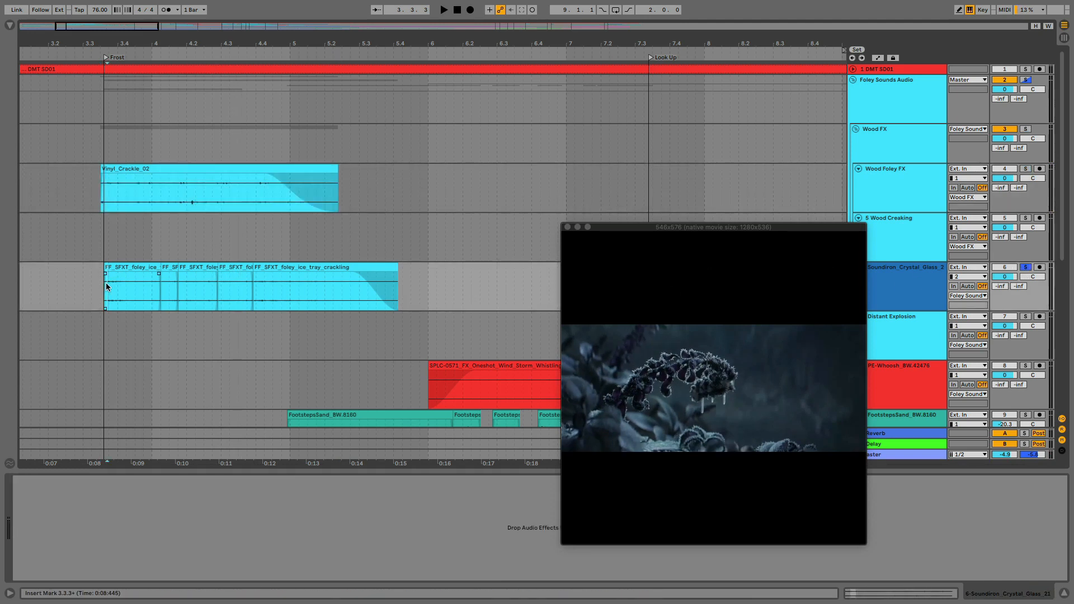
{"action": "key", "text": "space"}
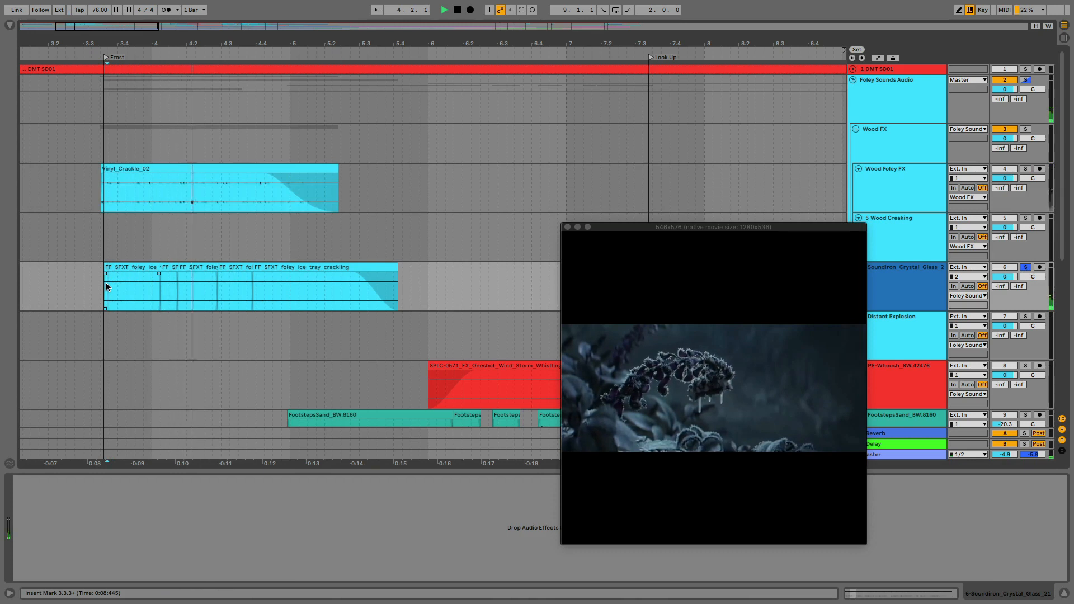
{"action": "key", "text": "space"}
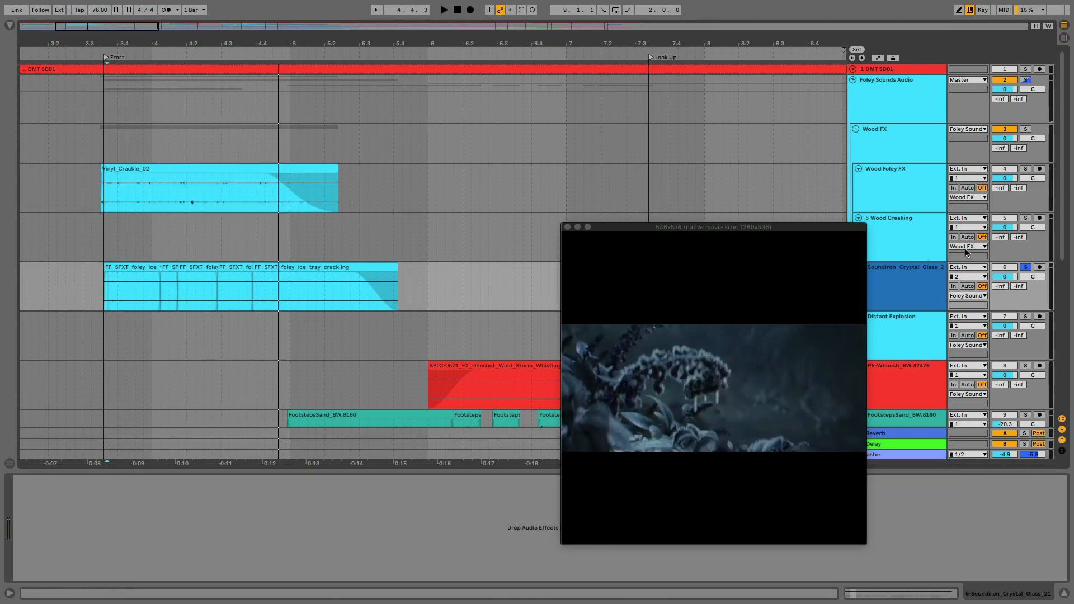
Add Wood Foley FX to the solo and play both frost layers together, from just before Frost and again from about 4.4.2
{"action": "left_click", "coordinate": [1026, 169], "text": "super"}
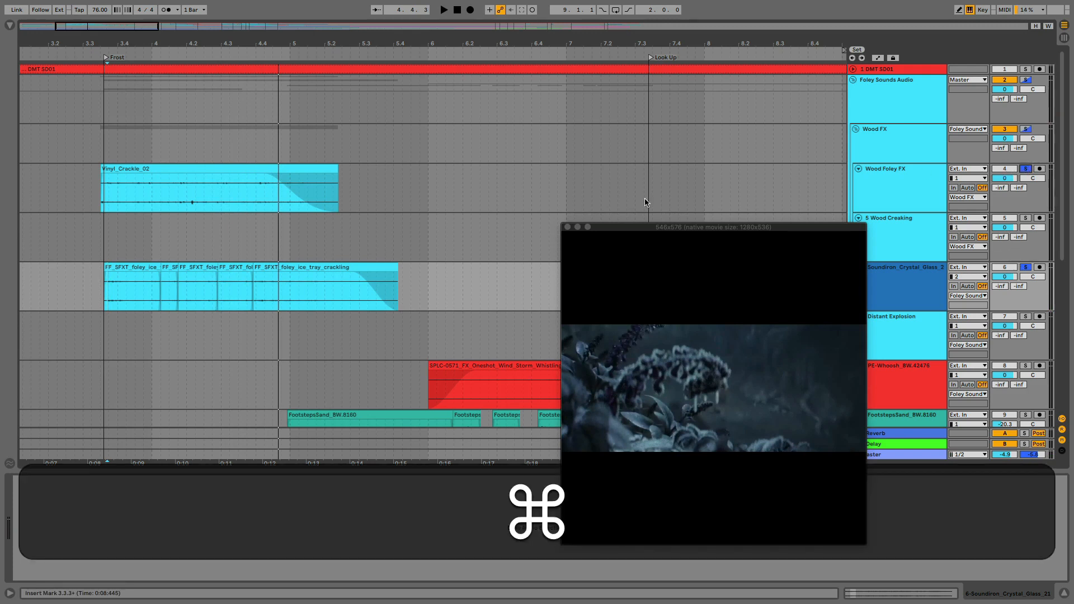
{"action": "left_click", "coordinate": [97, 187]}
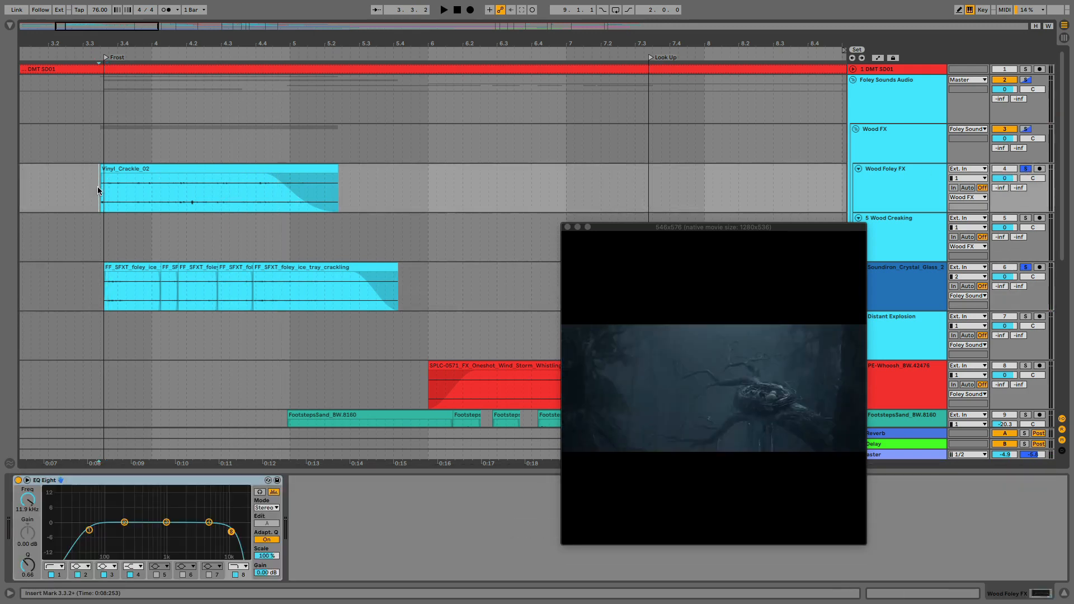
{"action": "key", "text": "space"}
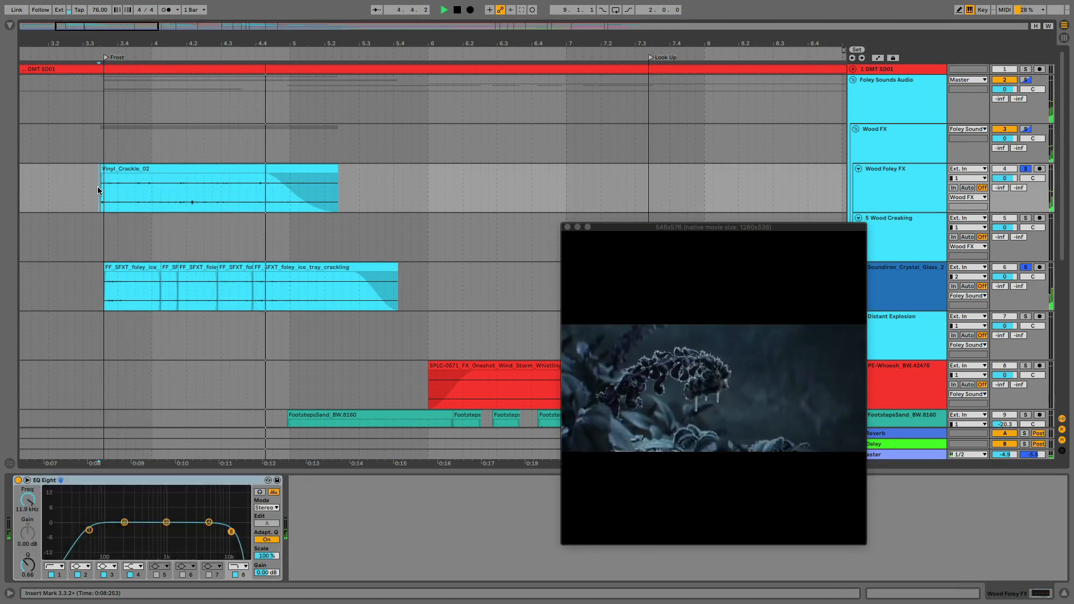
{"action": "key", "text": "space"}
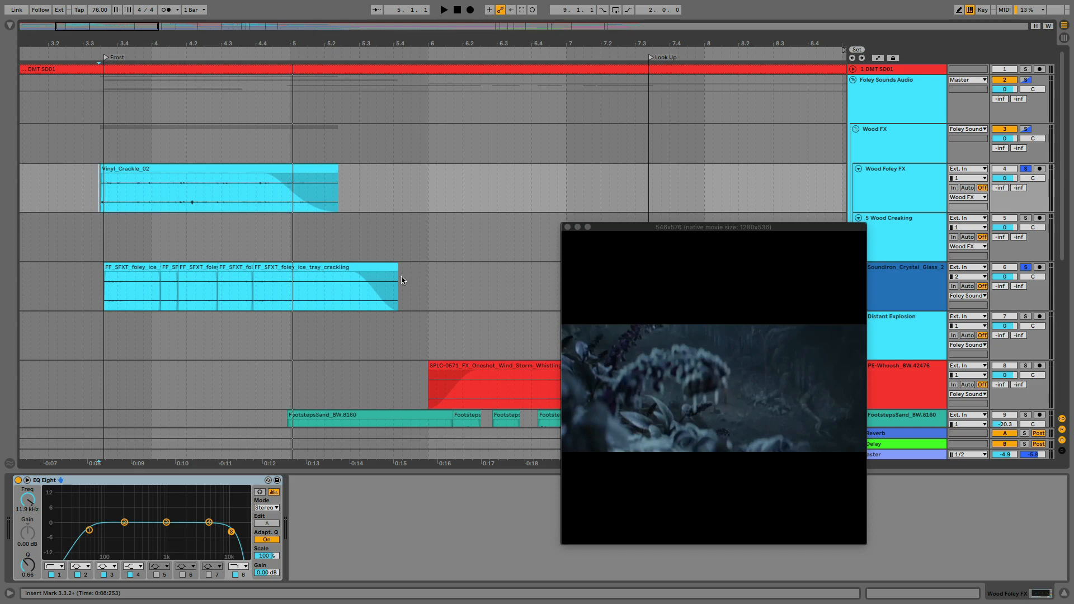
{"action": "left_click", "coordinate": [269, 244]}
{"action": "key", "text": "space"}
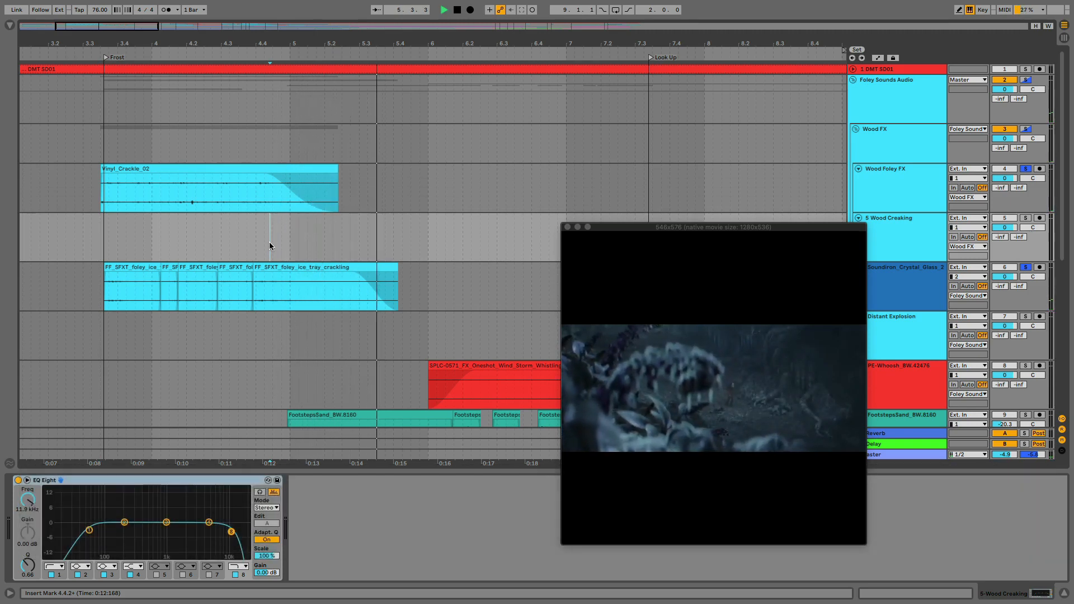
{"action": "key", "text": "space"}
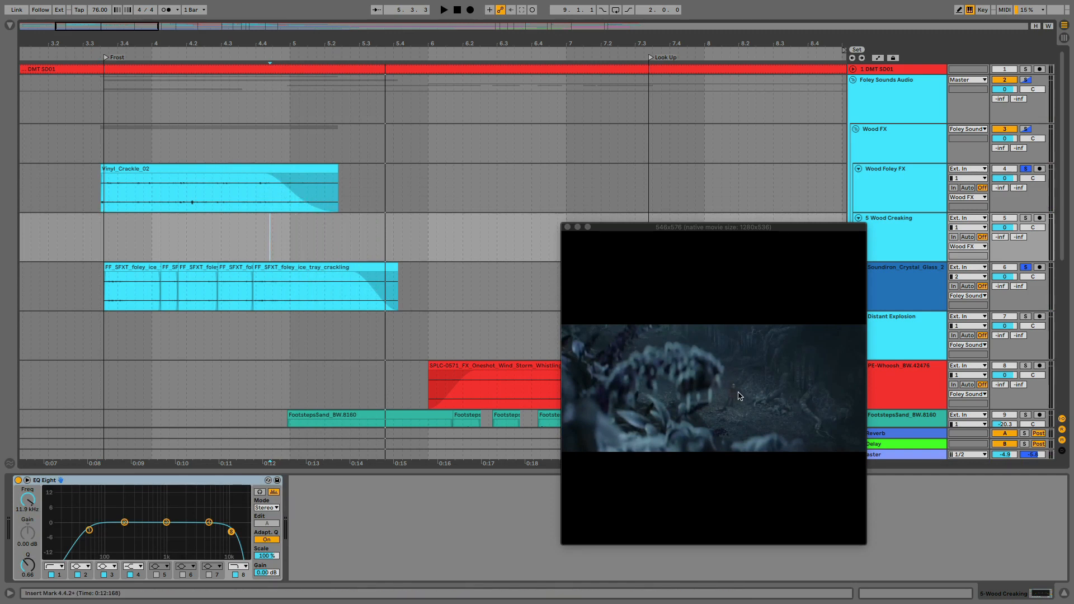
Clear the solos and play the full mix from just before Frost into the first FootstepsSand_BW.8160 clip, selecting that clip
{"action": "left_click", "coordinate": [1026, 268]}
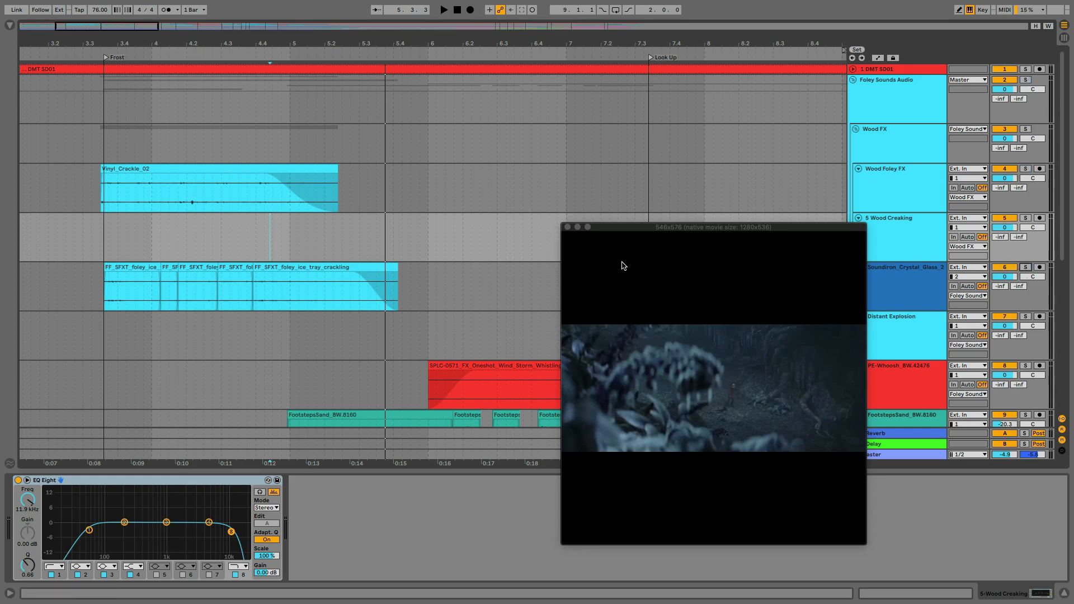
{"action": "left_click", "coordinate": [97, 235]}
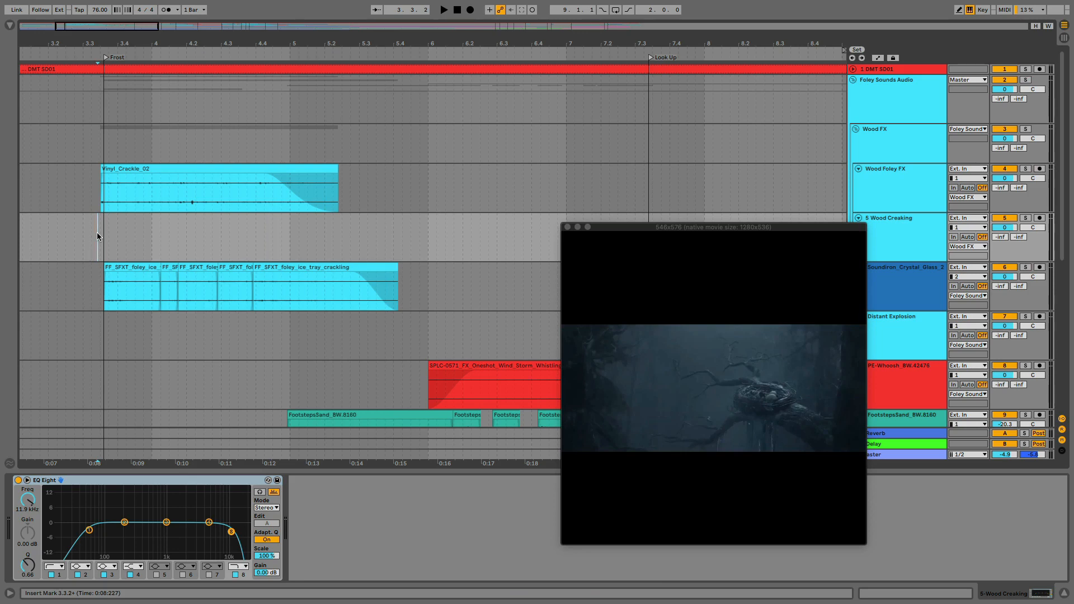
{"action": "key", "text": "space"}
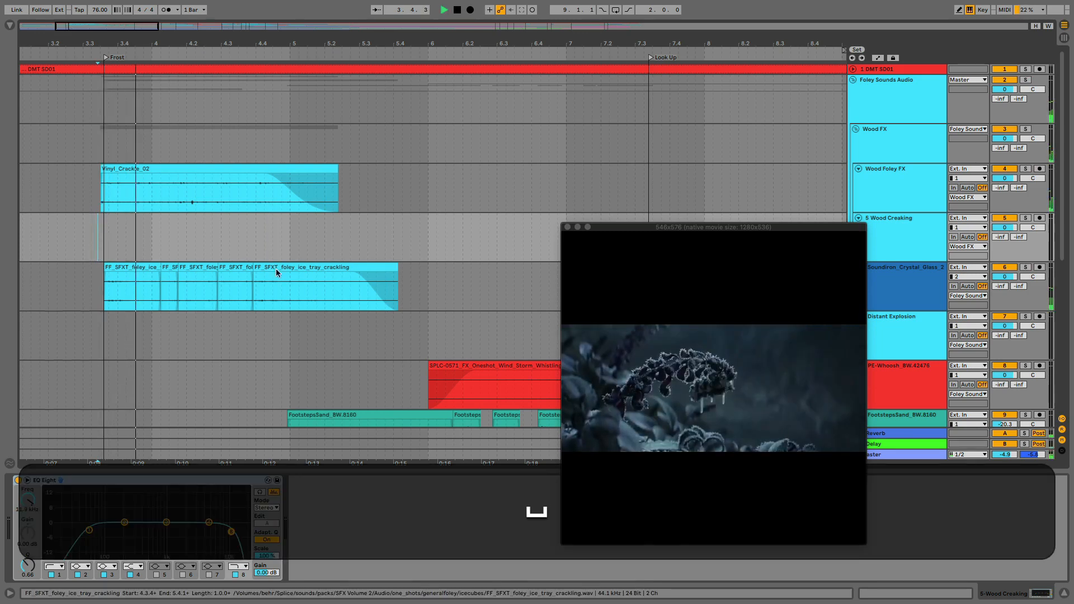
{"action": "scroll", "coordinate": [276, 273], "scroll_direction": "down", "scroll_amount": 3}
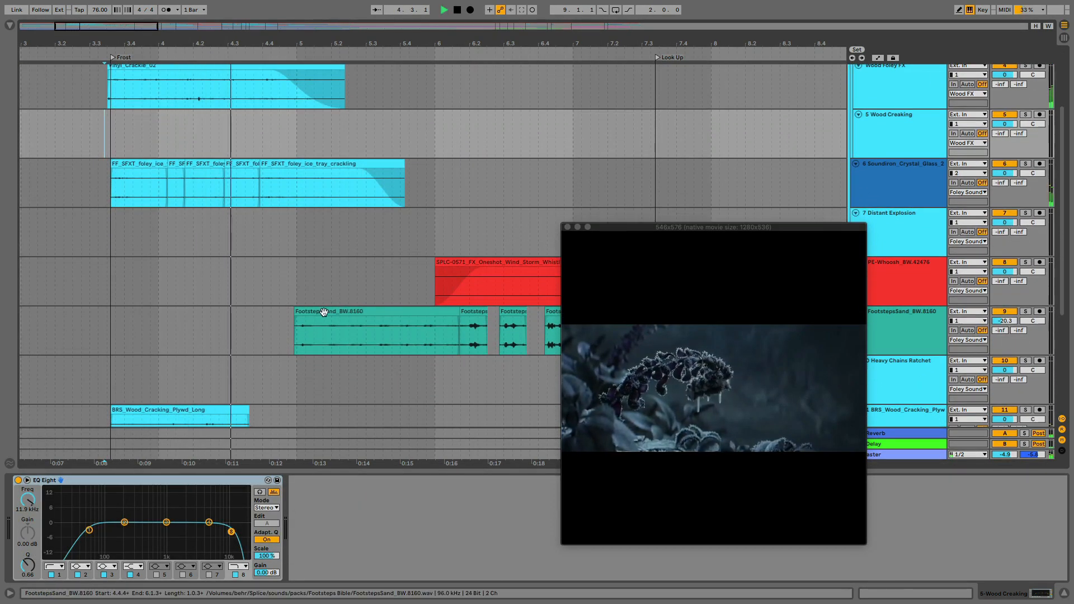
{"action": "left_click", "coordinate": [324, 312]}
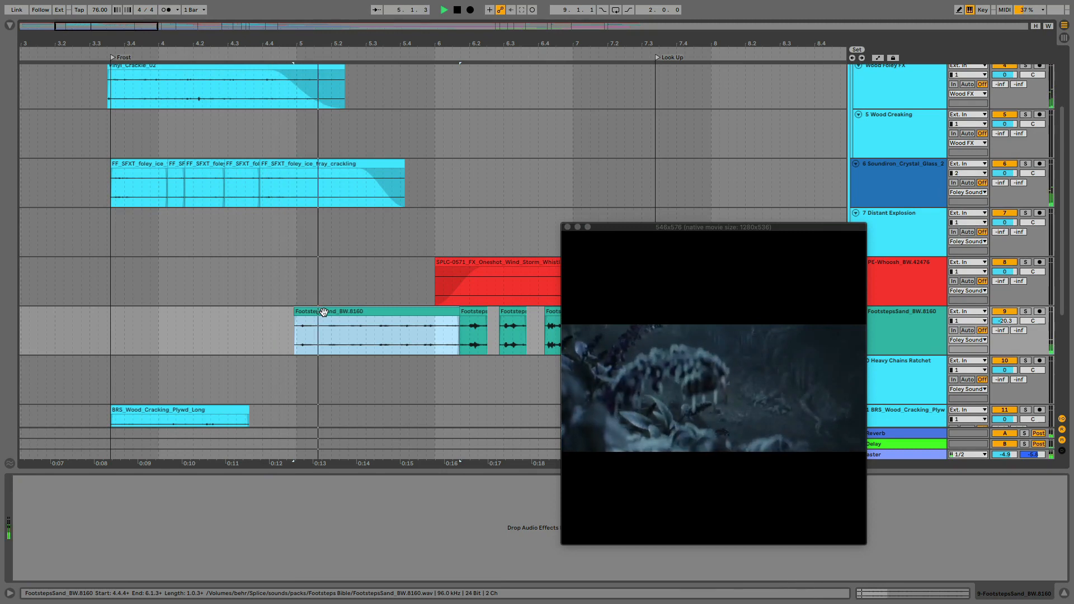
{"action": "key", "text": "space"}
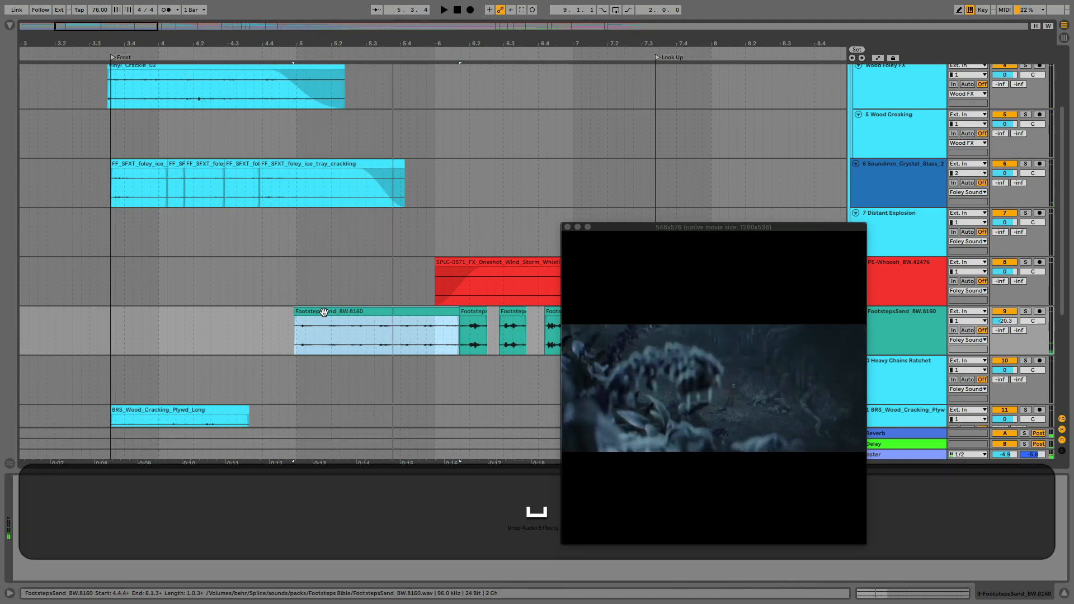
Raise the first FootstepsSand_BW.8160 clip's gain to 7.31 dB and play it back against the video
{"action": "double_click", "coordinate": [363, 312]}
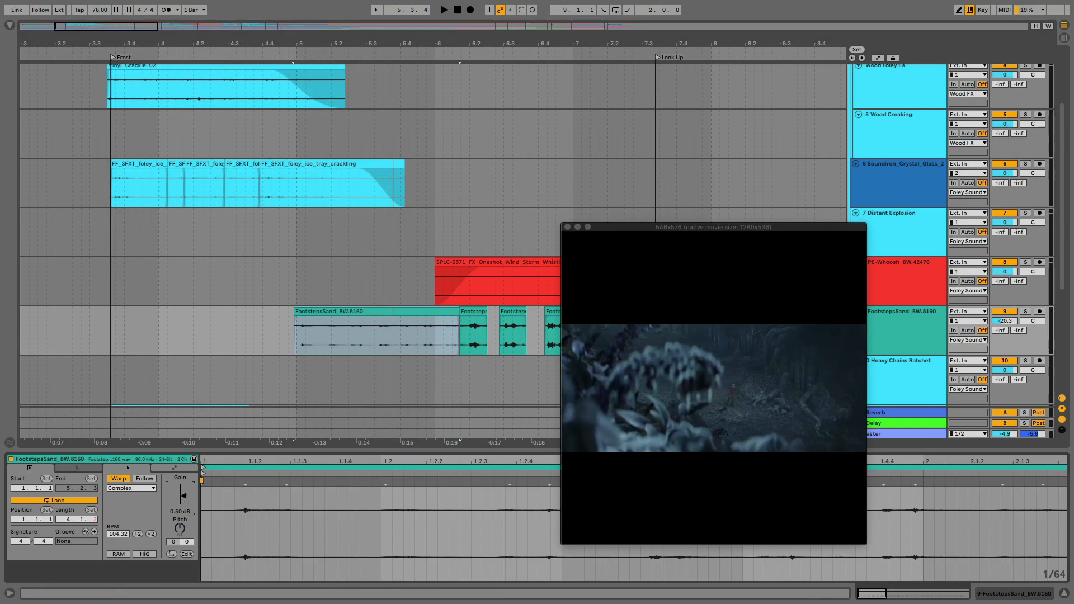
{"action": "left_click_drag", "start_coordinate": [182, 496], "coordinate": [181, 491]}
{"action": "key", "text": "space"}
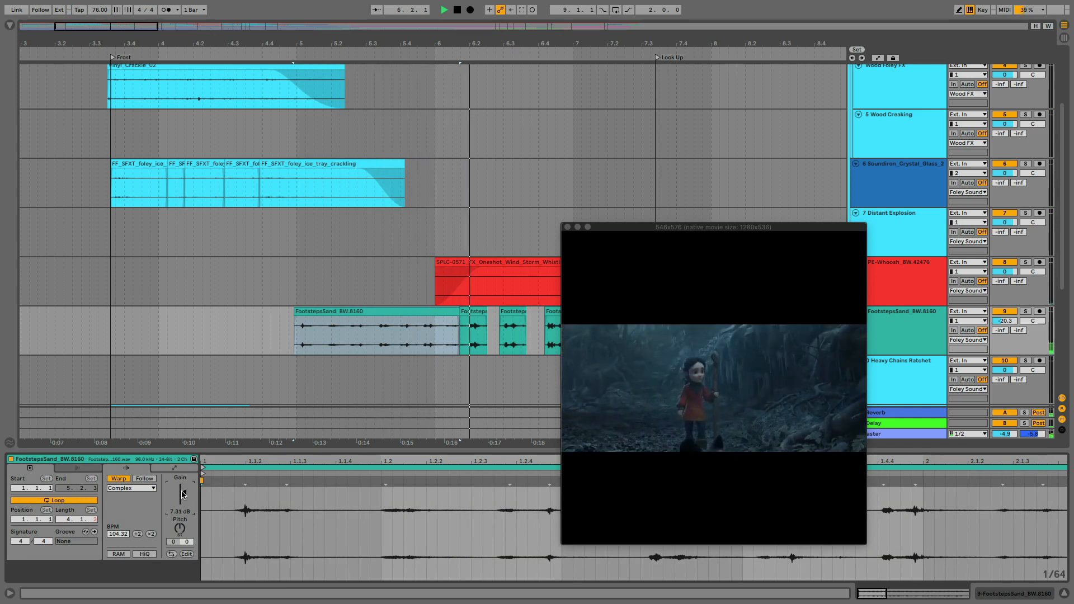
{"action": "key", "text": "space"}
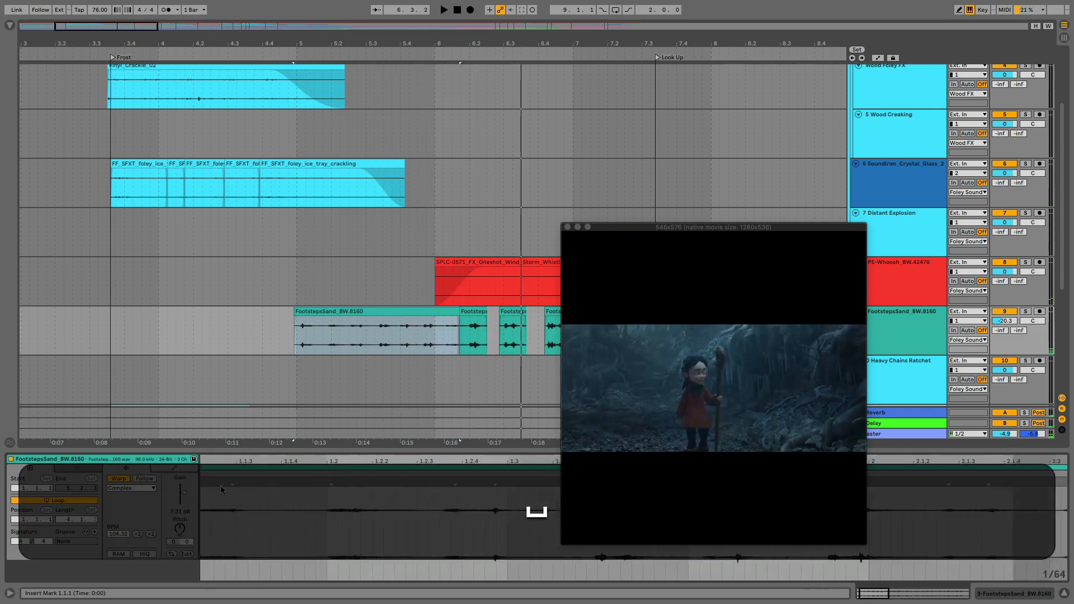
Examine the long first footsteps clip, placing the insert marker at its opening footstep and opening the clip's editing commands
{"action": "scroll", "coordinate": [221, 486], "scroll_direction": "right", "scroll_amount": 3}
{"action": "left_click", "coordinate": [311, 313]}
{"action": "scroll", "coordinate": [311, 320], "scroll_direction": "right", "scroll_amount": 5}
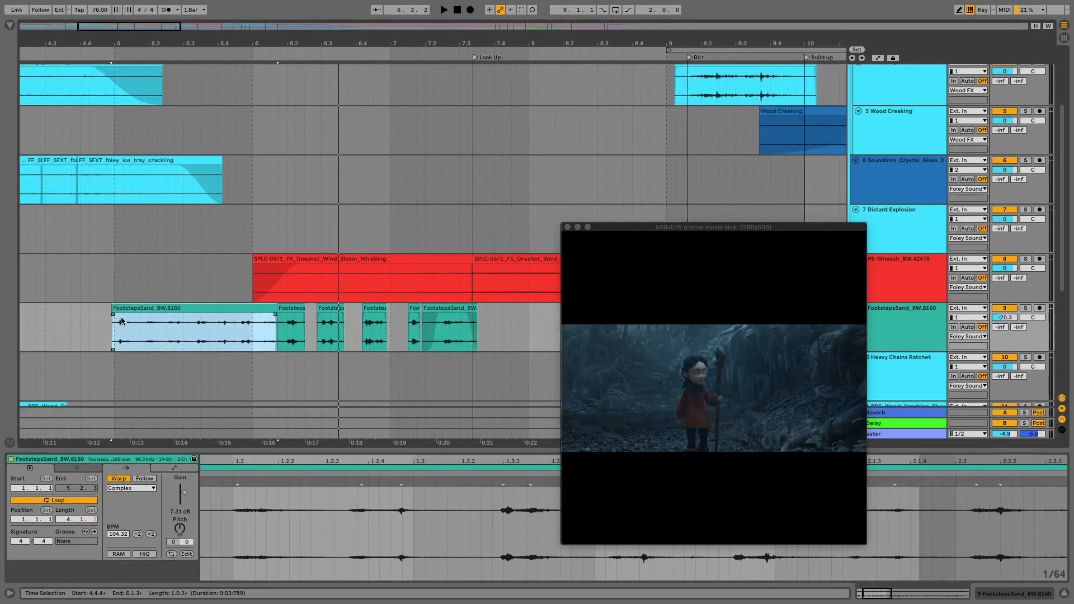
{"action": "left_click", "coordinate": [136, 331]}
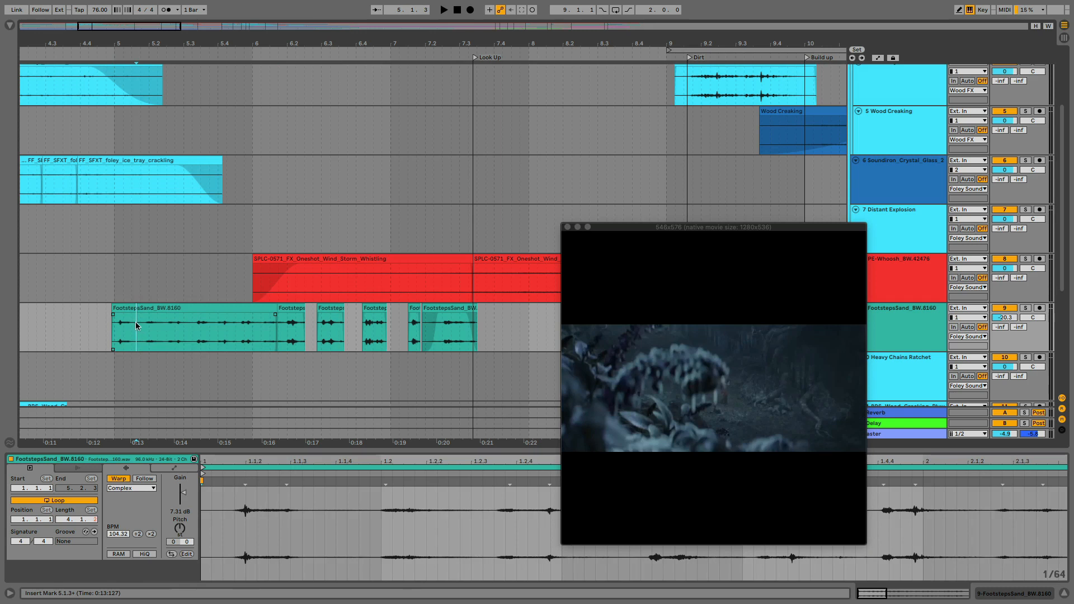
{"action": "right_click", "coordinate": [135, 326]}
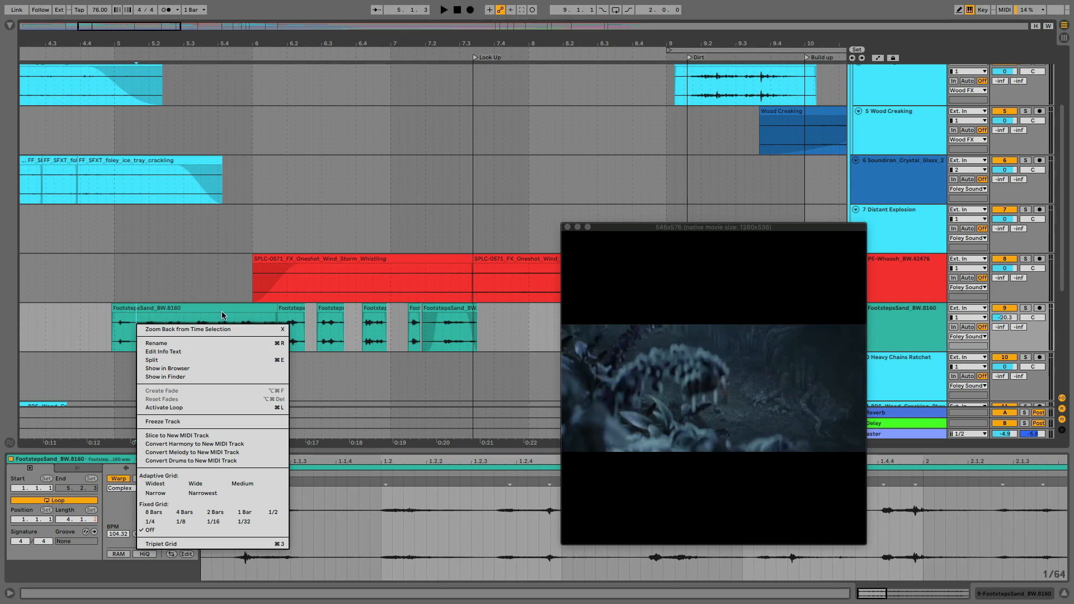
Examine the shorter footsteps clips up to the Look Up marker one by one, checking each clip's settings and video position
{"action": "left_click", "coordinate": [293, 311]}
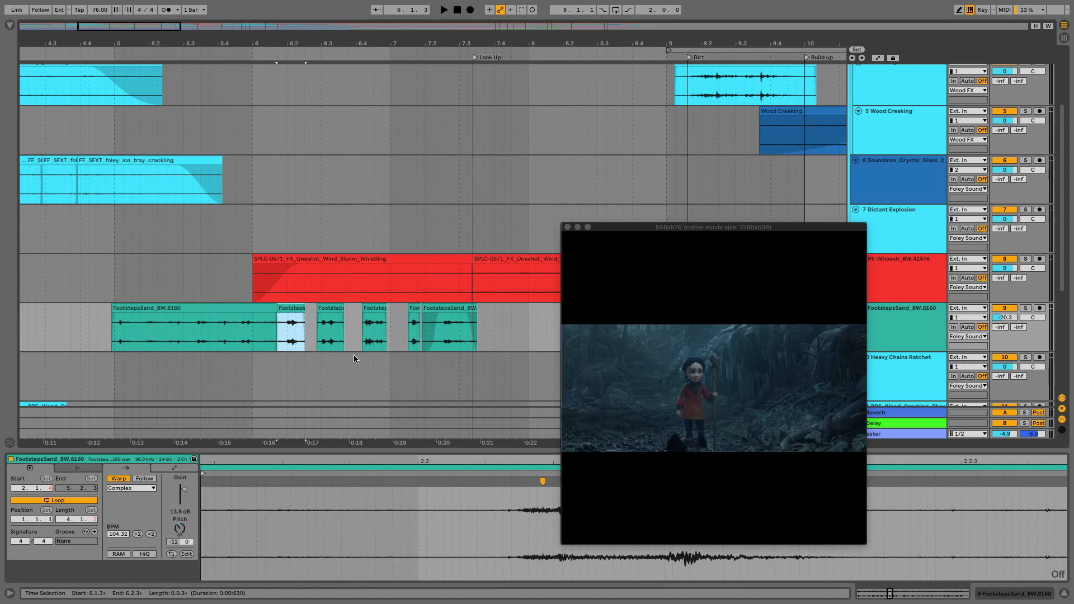
{"action": "left_click", "coordinate": [331, 327]}
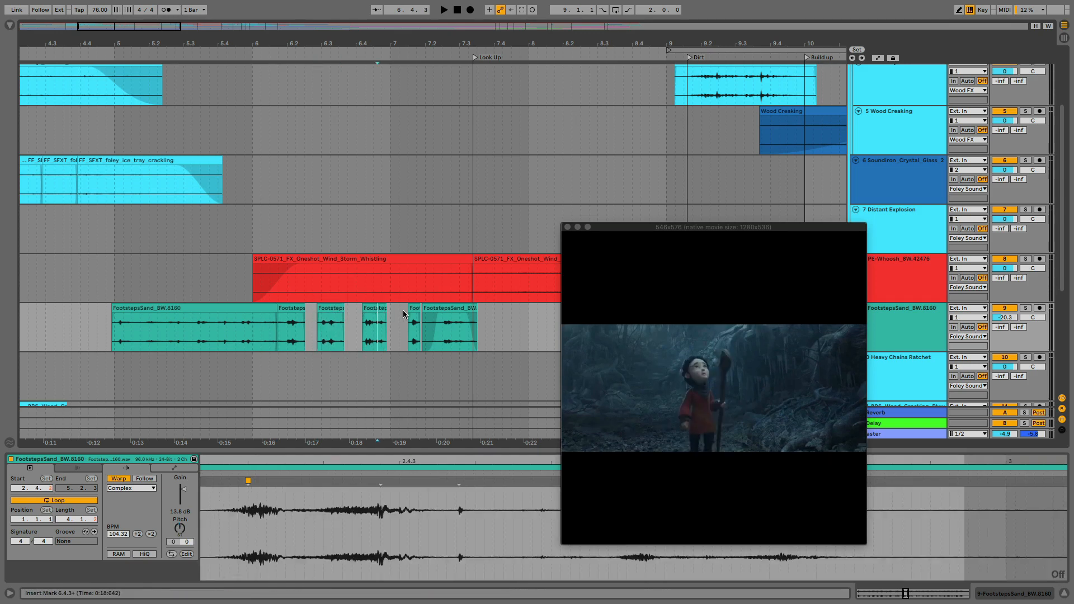
{"action": "left_click", "coordinate": [378, 316]}
{"action": "left_click", "coordinate": [413, 309]}
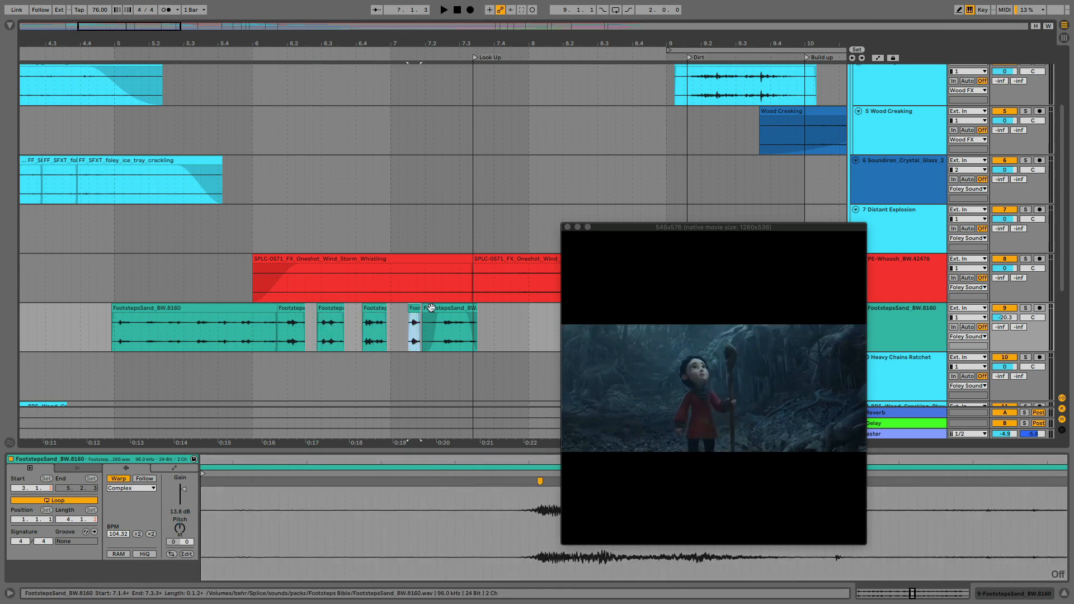
{"action": "left_click", "coordinate": [431, 308]}
Play the whole footsteps sequence against the video from the start of the long first clip to the Look Up marker
{"action": "left_click", "coordinate": [227, 307]}
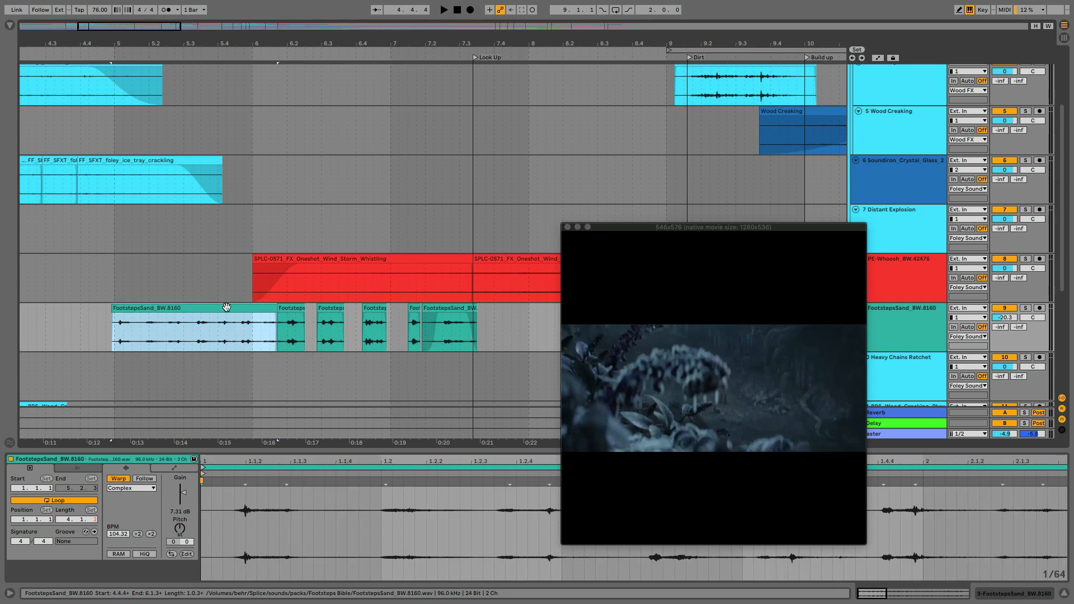
{"action": "key", "text": "space"}
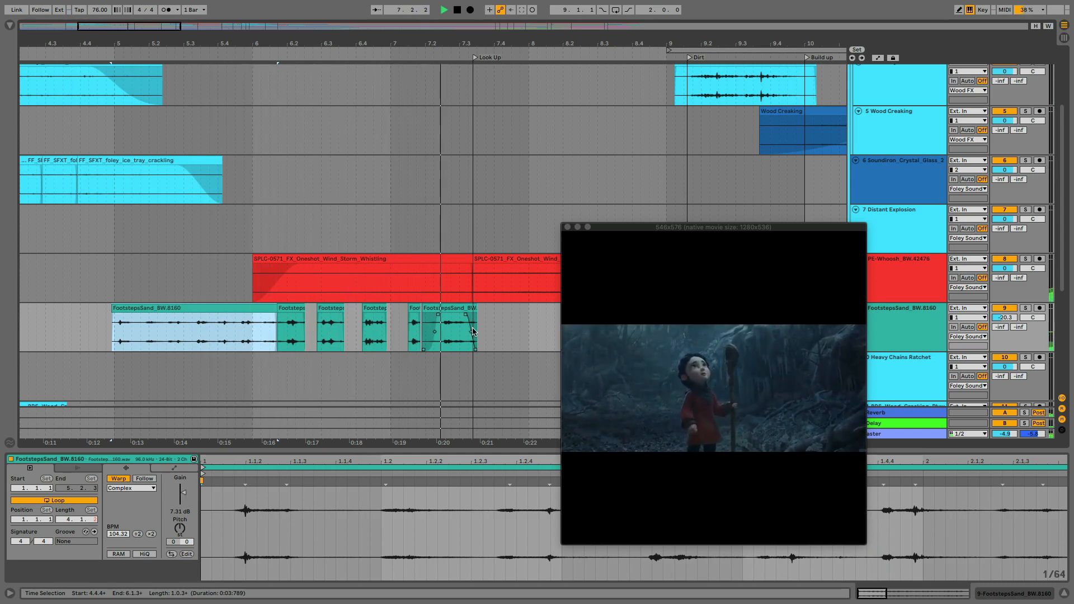
{"action": "key", "text": "space"}
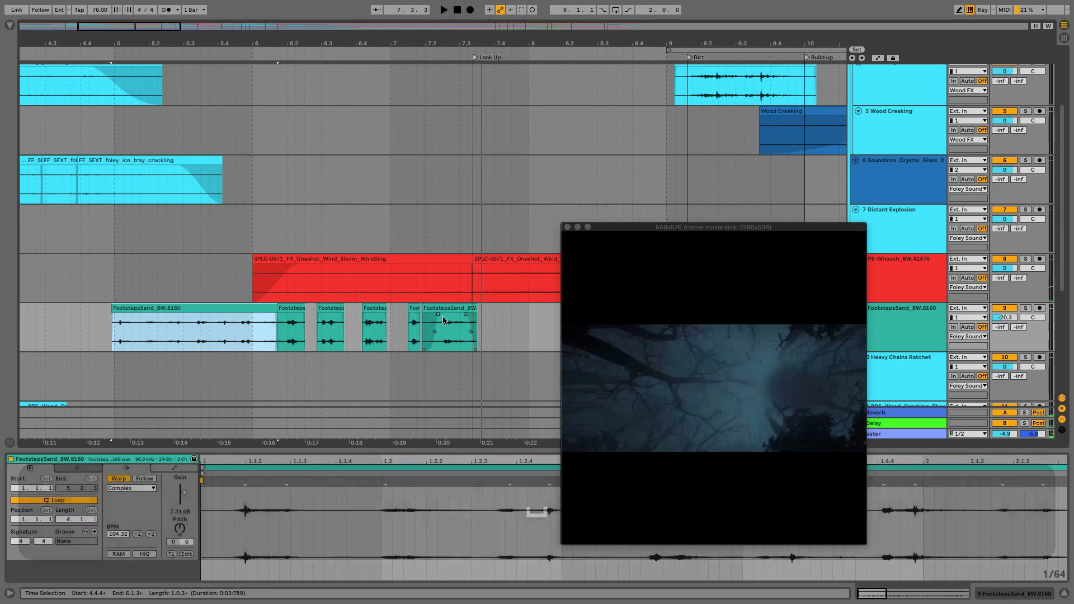
Examine the last footsteps clip before Look Up closely, placing the insert marker just ahead of its main footstep
{"action": "left_click", "coordinate": [443, 329]}
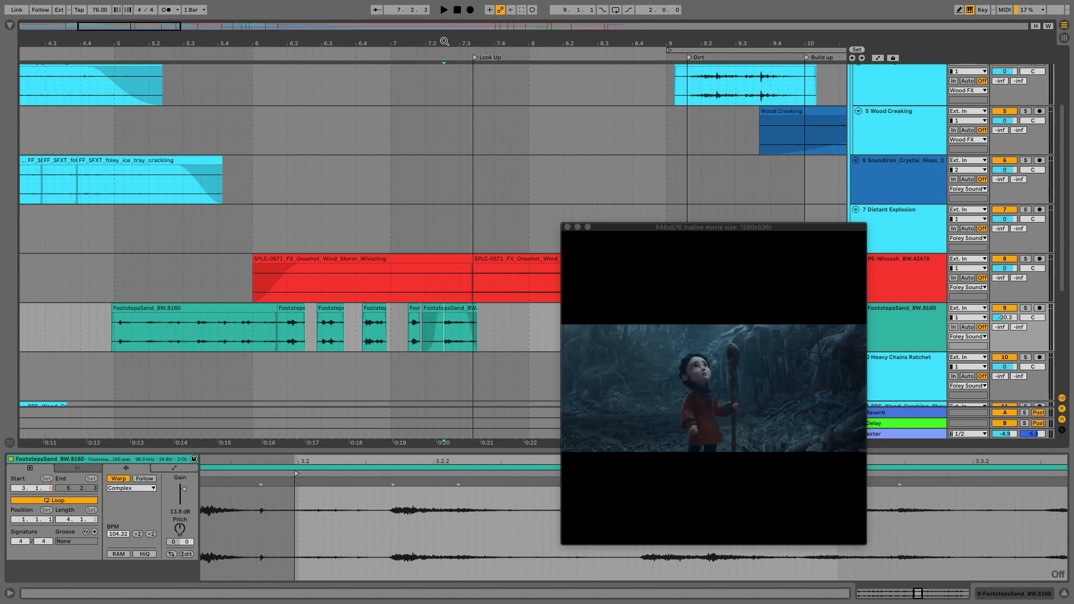
{"action": "left_click_drag", "start_coordinate": [446, 42], "coordinate": [366, 128]}
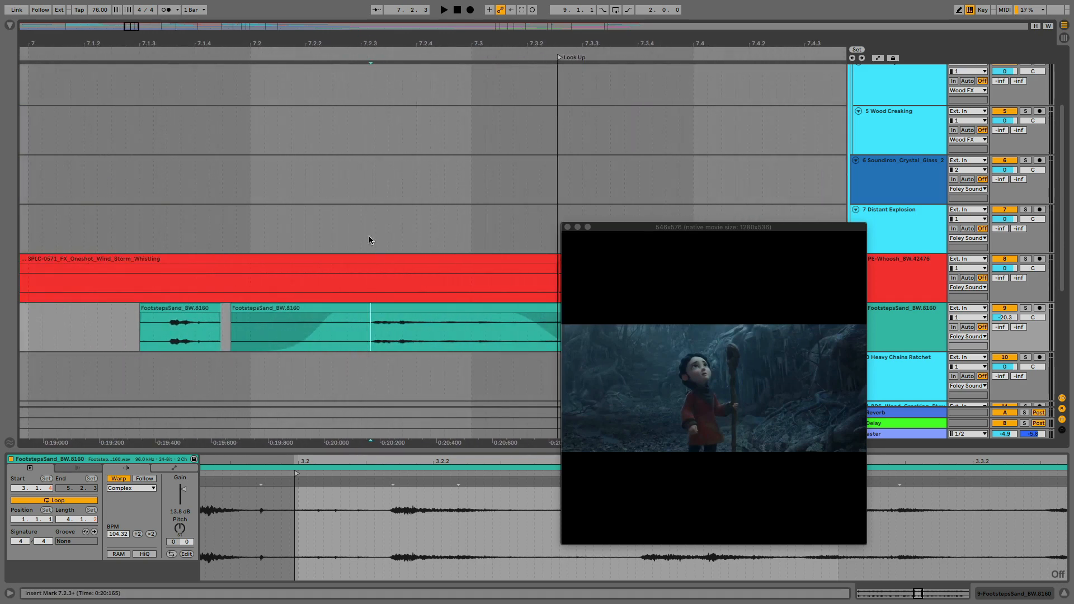
{"action": "left_click", "coordinate": [362, 330]}
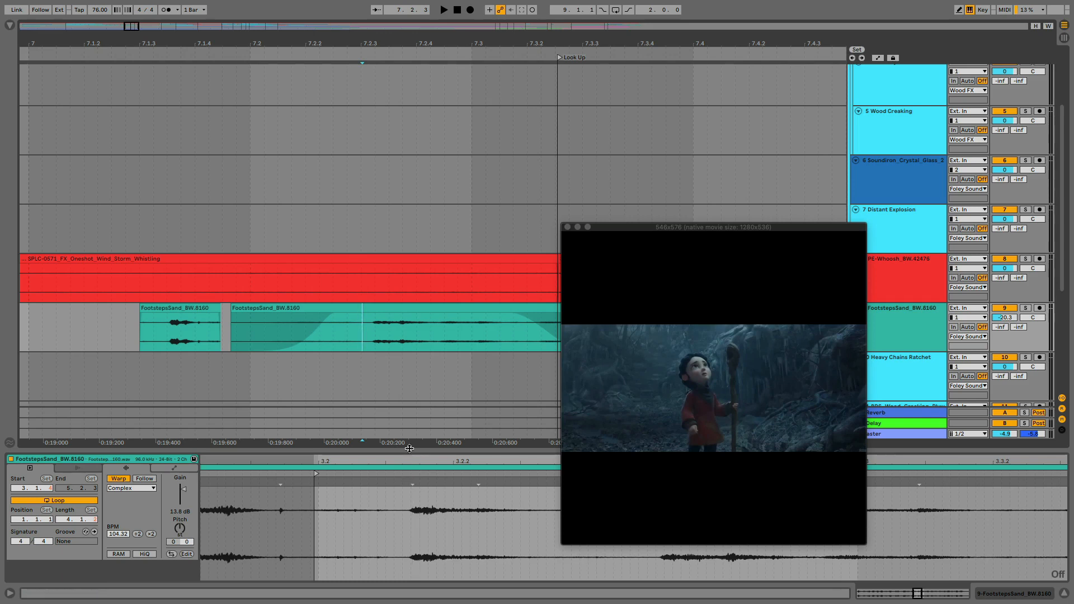
Add a warp marker at the main footstep of the last footsteps clip before Look Up and shift that footstep earlier
{"action": "left_click_drag", "start_coordinate": [410, 448], "coordinate": [405, 219]}
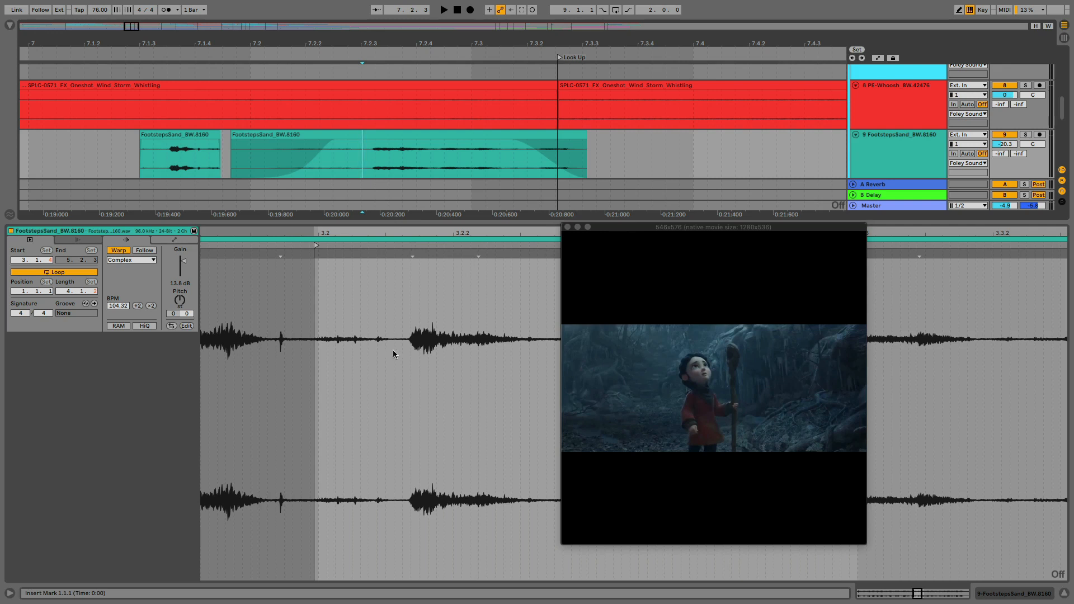
{"action": "double_click", "coordinate": [412, 254]}
{"action": "left_click", "coordinate": [413, 254]}
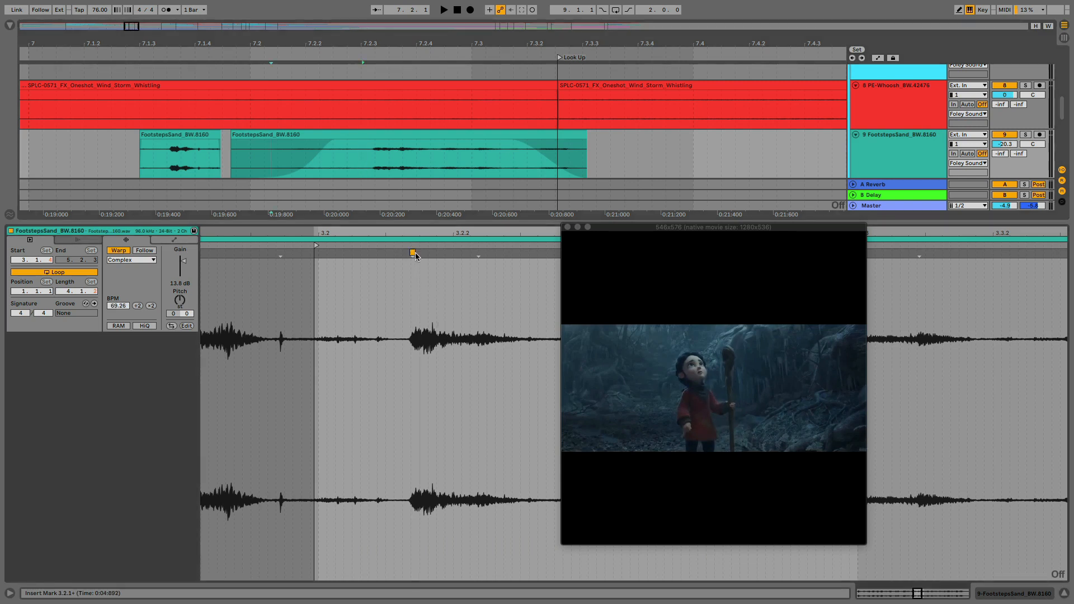
{"action": "mouse_move", "coordinate": [412, 233]}
{"action": "left_mouse_down"}
{"action": "mouse_move", "coordinate": [412, 267]}
{"action": "mouse_move", "coordinate": [386, 244]}
{"action": "mouse_move", "coordinate": [387, 253]}
{"action": "left_mouse_up"}
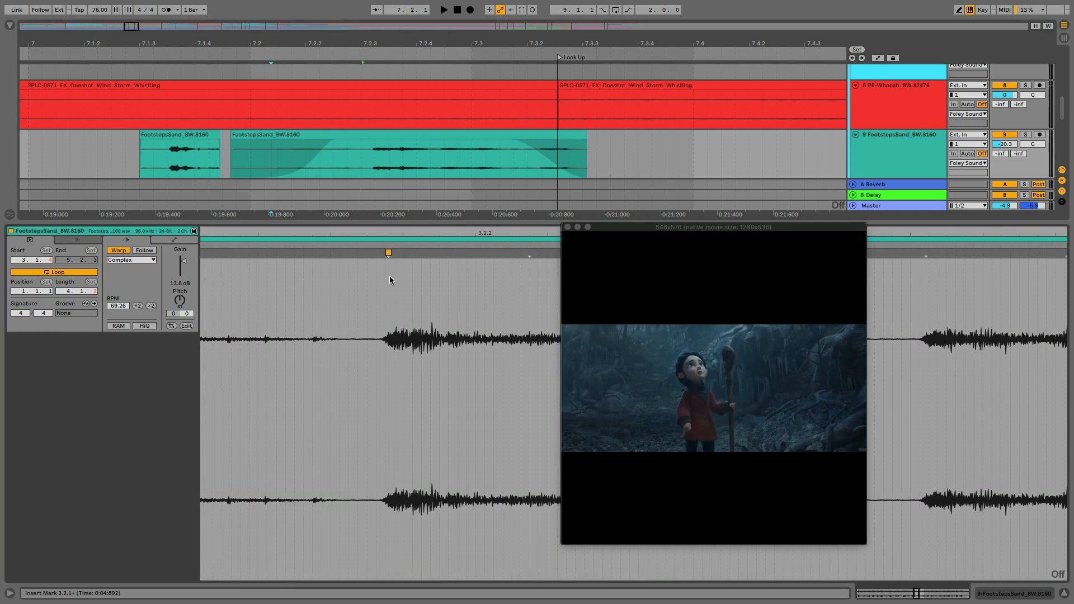
{"action": "left_click", "coordinate": [389, 292]}
{"action": "left_click", "coordinate": [387, 253]}
{"action": "mouse_move", "coordinate": [386, 253]}
{"action": "left_mouse_down"}
{"action": "mouse_move", "coordinate": [358, 253]}
{"action": "mouse_move", "coordinate": [431, 253]}
{"action": "mouse_move", "coordinate": [297, 236]}
{"action": "left_mouse_up"}
{"action": "scroll", "coordinate": [296, 236], "scroll_direction": "left", "scroll_amount": 3}
{"action": "scroll", "coordinate": [296, 236], "scroll_direction": "left", "scroll_amount": 3}
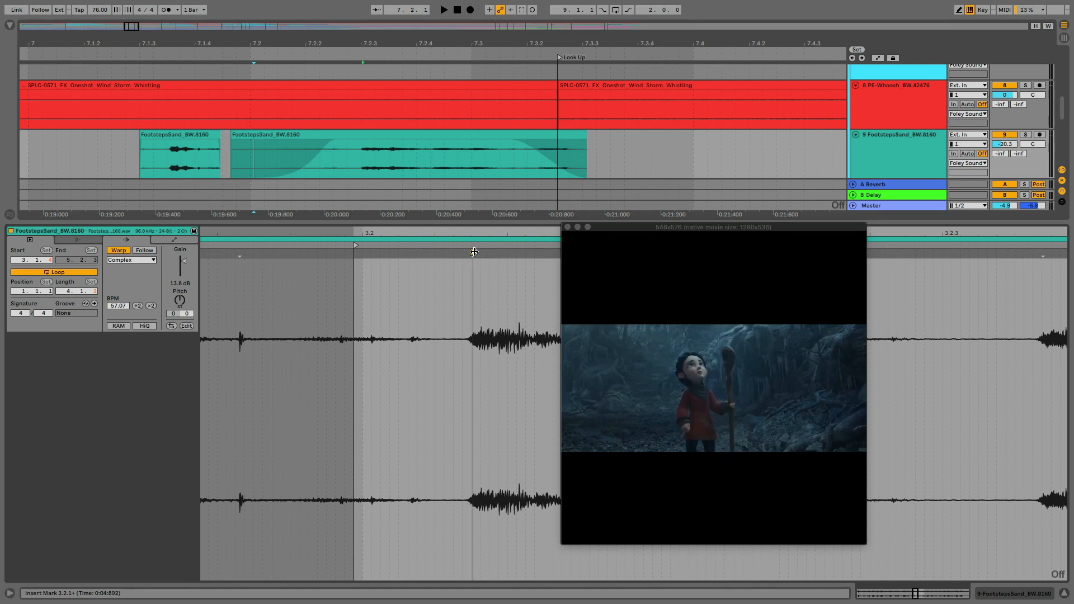
{"action": "mouse_move", "coordinate": [473, 253]}
{"action": "left_mouse_down"}
{"action": "mouse_move", "coordinate": [364, 242]}
{"action": "mouse_move", "coordinate": [420, 247]}
{"action": "left_mouse_up"}
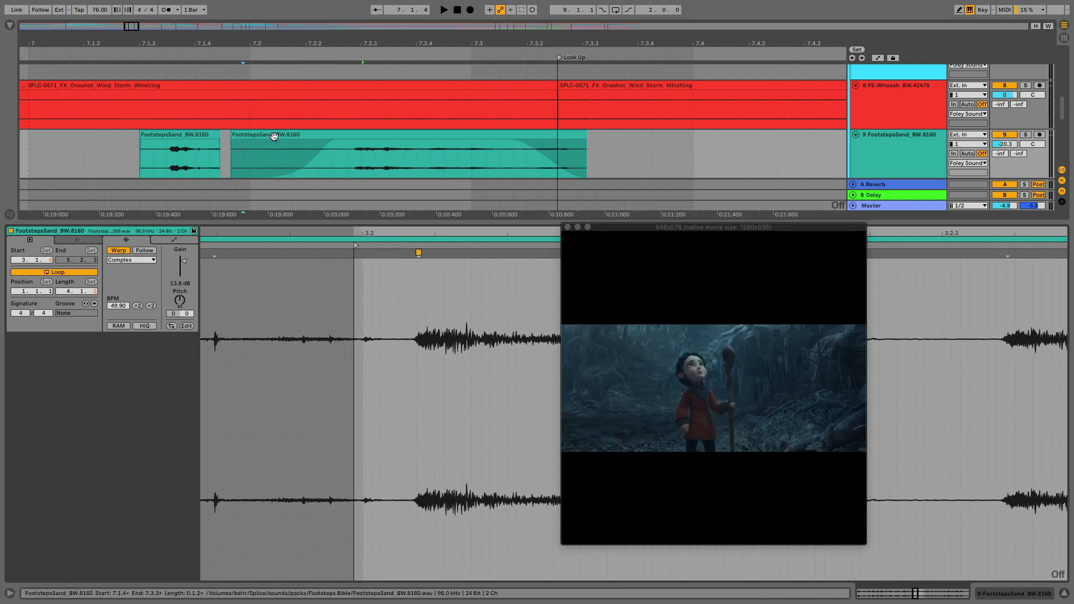
Play the short footsteps clip just before it, and move that clip's warp marker so its footstep lands earlier
{"action": "left_click", "coordinate": [193, 133]}
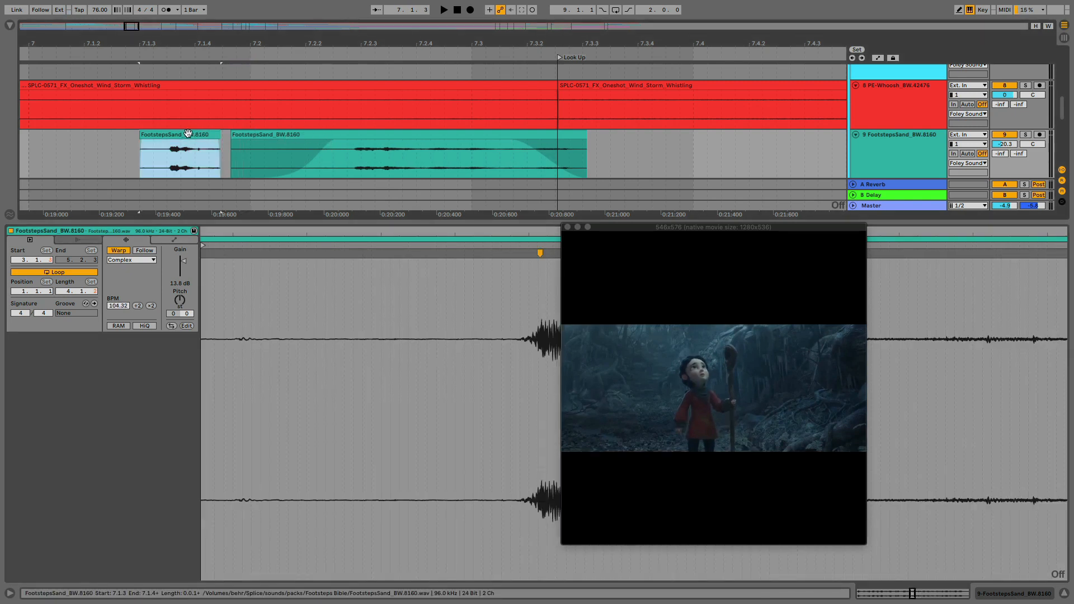
{"action": "key", "text": "space"}
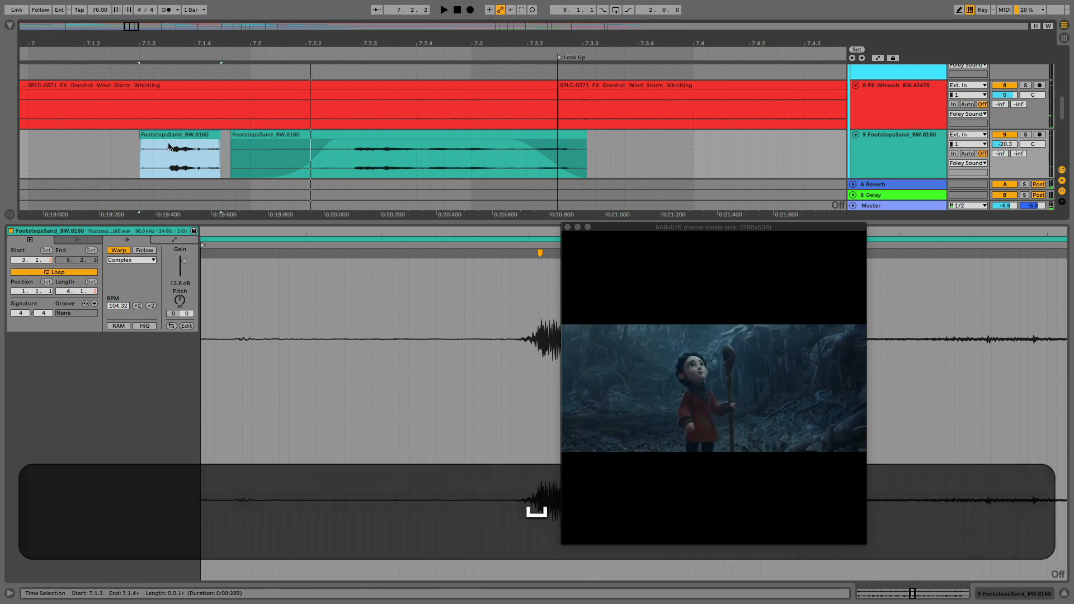
{"action": "scroll", "coordinate": [401, 273], "scroll_direction": "right", "scroll_amount": 2}
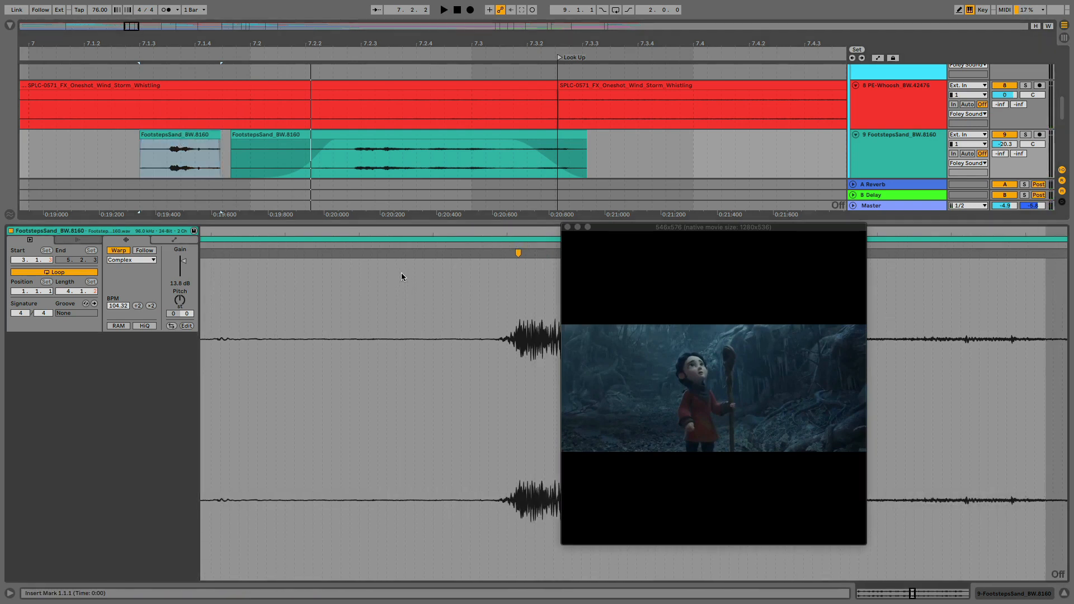
{"action": "left_click", "coordinate": [471, 252]}
{"action": "mouse_move", "coordinate": [470, 253]}
{"action": "left_mouse_down"}
{"action": "mouse_move", "coordinate": [324, 253]}
{"action": "mouse_move", "coordinate": [420, 239]}
{"action": "mouse_move", "coordinate": [396, 252]}
{"action": "mouse_move", "coordinate": [431, 252]}
{"action": "mouse_move", "coordinate": [367, 250]}
{"action": "mouse_move", "coordinate": [433, 252]}
{"action": "mouse_move", "coordinate": [413, 253]}
{"action": "left_mouse_up"}
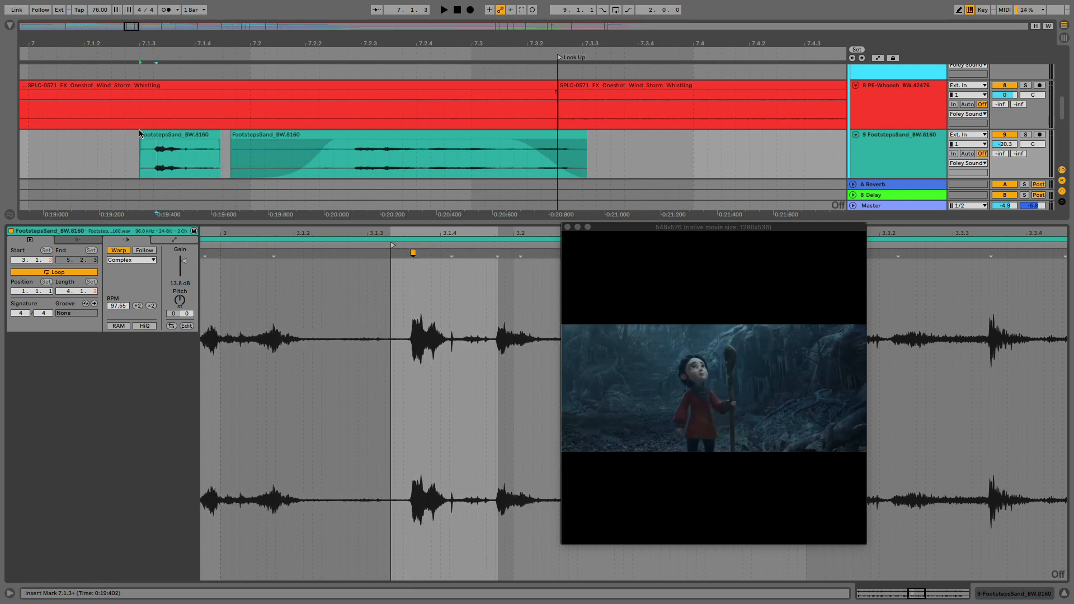
Extend the short footsteps clip's start earlier and readjust its start marker and warp marker to place the footstep inside the clip
{"action": "left_click_drag", "start_coordinate": [145, 135], "coordinate": [120, 132]}
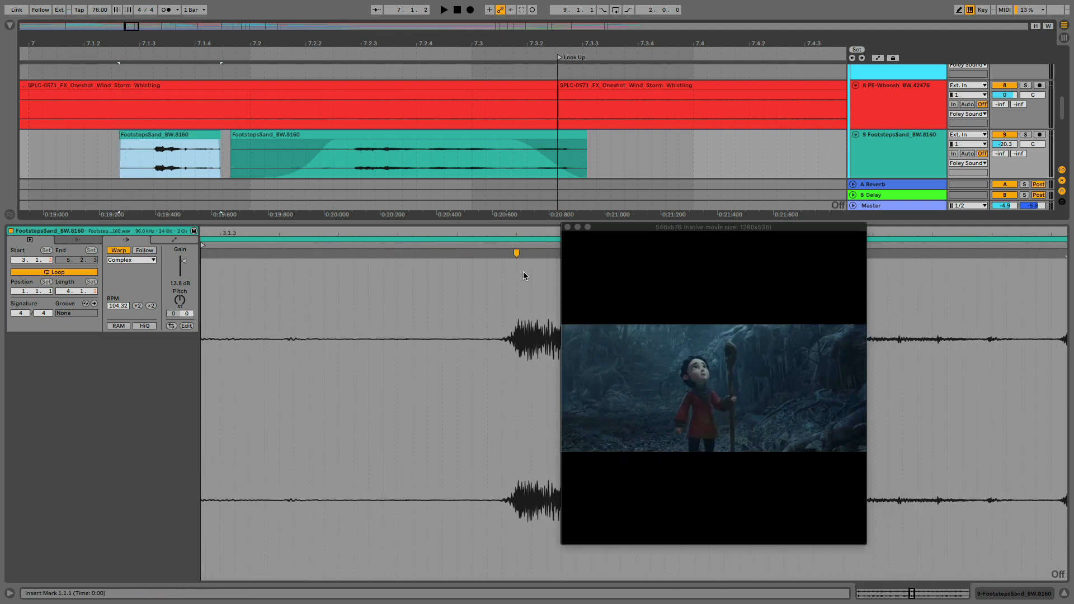
{"action": "mouse_move", "coordinate": [515, 253]}
{"action": "left_mouse_down"}
{"action": "mouse_move", "coordinate": [386, 274]}
{"action": "mouse_move", "coordinate": [281, 310]}
{"action": "left_mouse_up"}
{"action": "scroll", "coordinate": [281, 310], "scroll_direction": "left", "scroll_amount": 5}
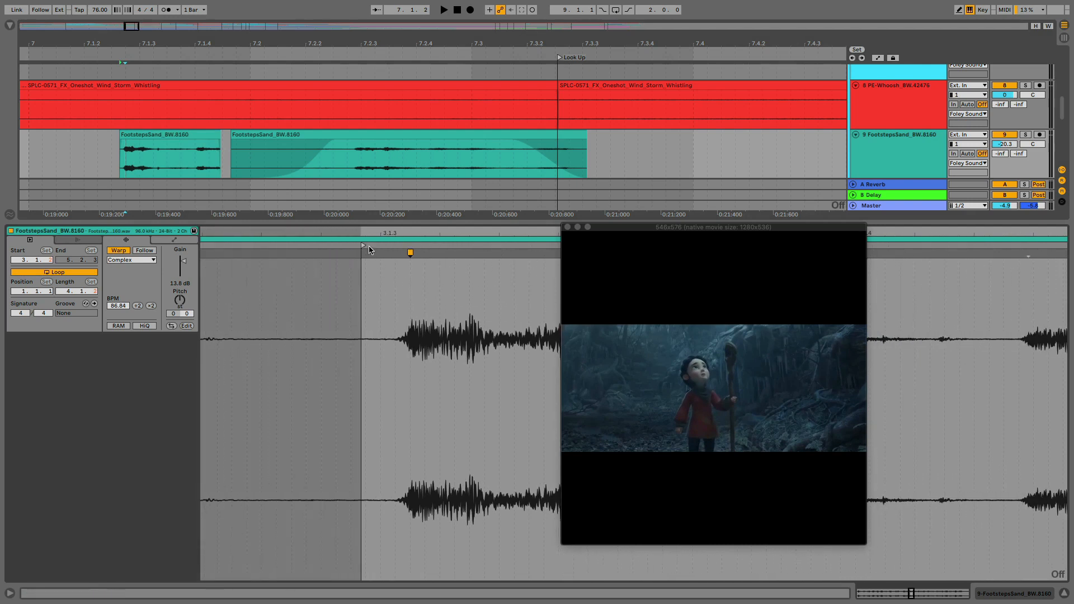
{"action": "left_click_drag", "start_coordinate": [364, 244], "coordinate": [261, 240]}
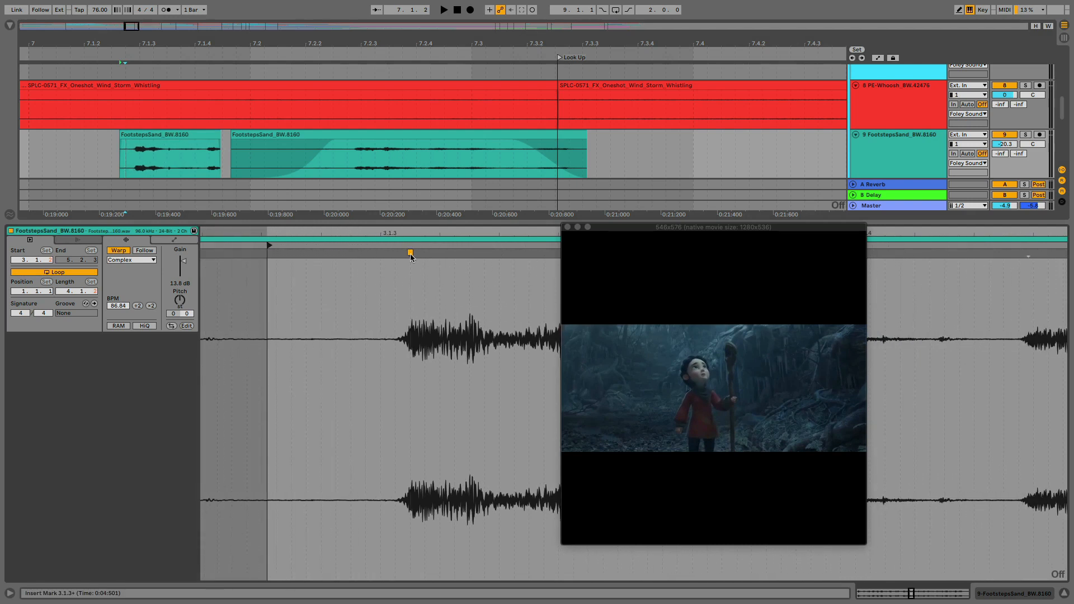
{"action": "mouse_move", "coordinate": [411, 253]}
{"action": "left_mouse_down"}
{"action": "mouse_move", "coordinate": [334, 253]}
{"action": "mouse_move", "coordinate": [393, 252]}
{"action": "mouse_move", "coordinate": [303, 231]}
{"action": "mouse_move", "coordinate": [425, 266]}
{"action": "mouse_move", "coordinate": [302, 264]}
{"action": "mouse_move", "coordinate": [478, 270]}
{"action": "mouse_move", "coordinate": [358, 255]}
{"action": "mouse_move", "coordinate": [475, 255]}
{"action": "mouse_move", "coordinate": [314, 246]}
{"action": "mouse_move", "coordinate": [451, 247]}
{"action": "mouse_move", "coordinate": [350, 242]}
{"action": "mouse_move", "coordinate": [511, 251]}
{"action": "mouse_move", "coordinate": [371, 253]}
{"action": "mouse_move", "coordinate": [551, 266]}
{"action": "mouse_move", "coordinate": [547, 252]}
{"action": "mouse_move", "coordinate": [464, 248]}
{"action": "mouse_move", "coordinate": [524, 250]}
{"action": "mouse_move", "coordinate": [472, 250]}
{"action": "mouse_move", "coordinate": [515, 250]}
{"action": "left_mouse_up"}
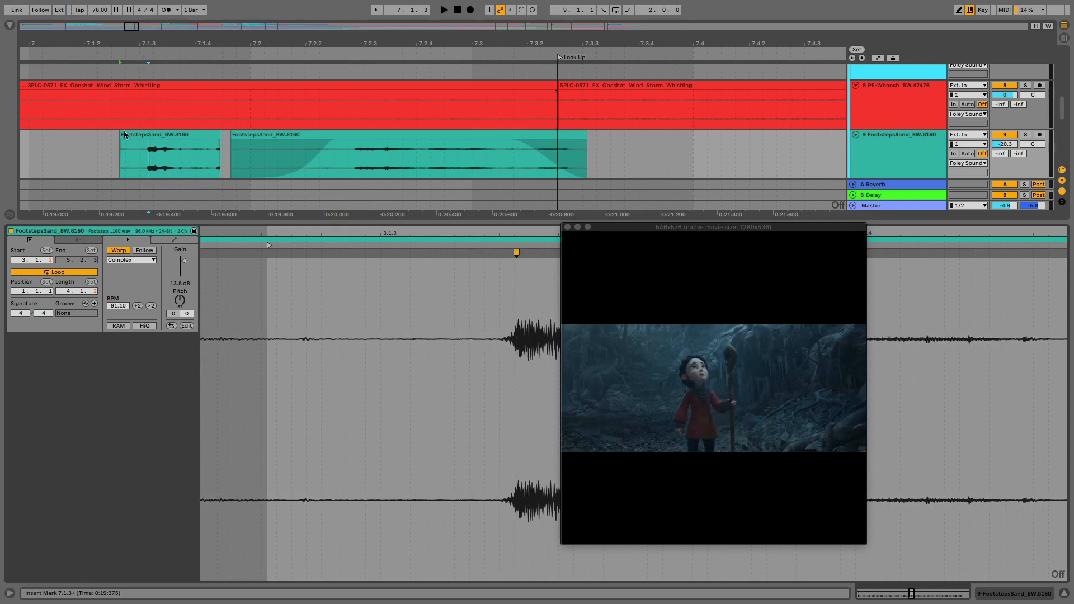
Trim both ends of the short footsteps clip slightly and give it a short fade-in and a longer fade-out
{"action": "left_click", "coordinate": [123, 135]}
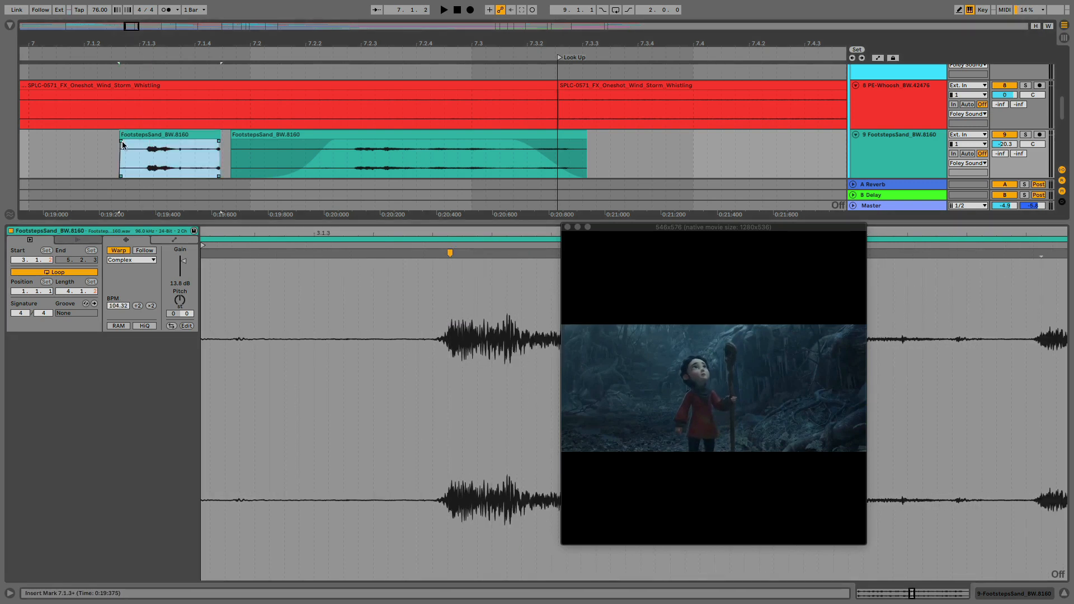
{"action": "mouse_move", "coordinate": [122, 141]}
{"action": "left_mouse_down"}
{"action": "mouse_move", "coordinate": [136, 142]}
{"action": "mouse_move", "coordinate": [130, 135]}
{"action": "left_mouse_up"}
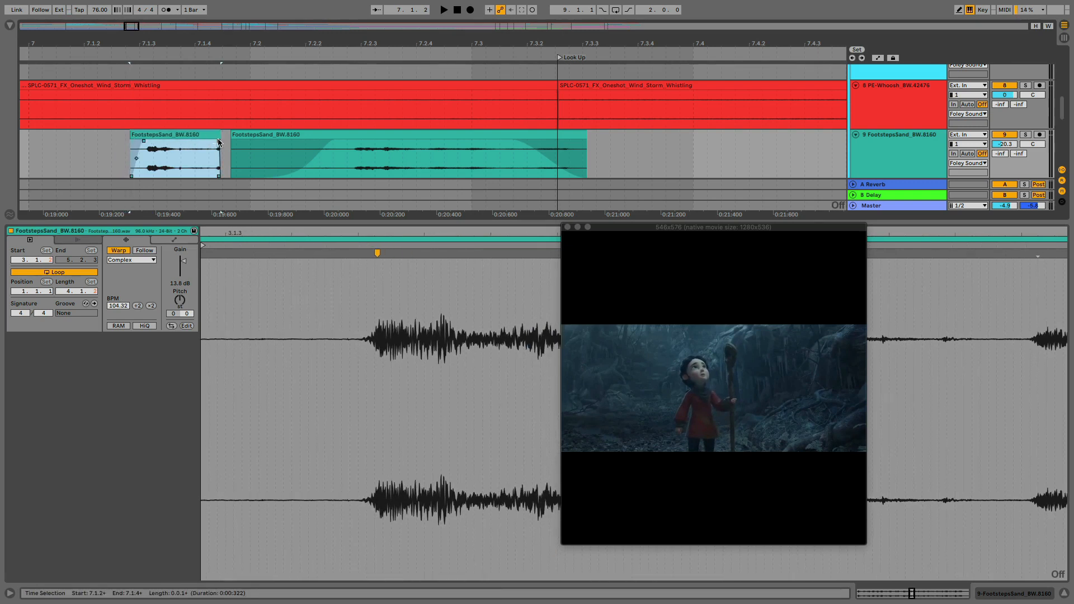
{"action": "left_click_drag", "start_coordinate": [216, 136], "coordinate": [181, 141]}
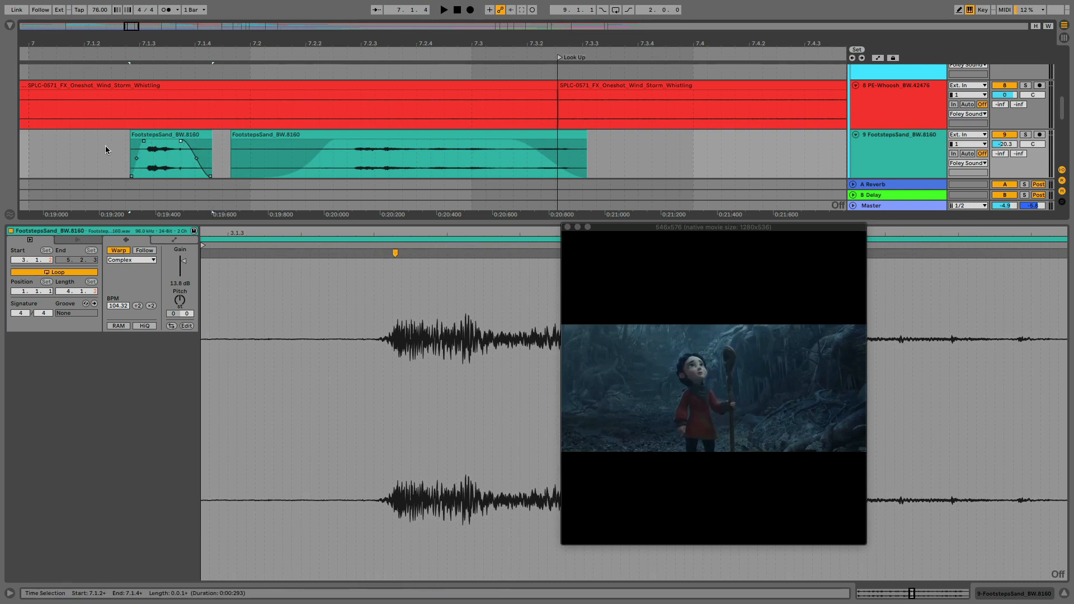
Solo the FootstepsSand track and play it from just after bar 7 through the short footsteps clip
{"action": "left_click", "coordinate": [1026, 134]}
{"action": "left_click", "coordinate": [85, 148]}
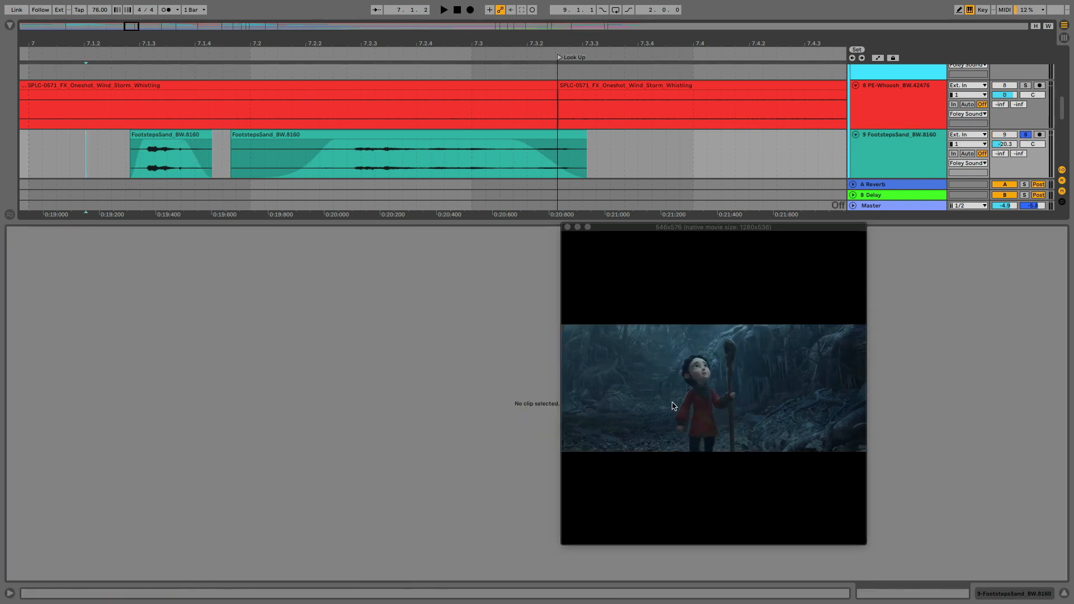
{"action": "left_click", "coordinate": [49, 152]}
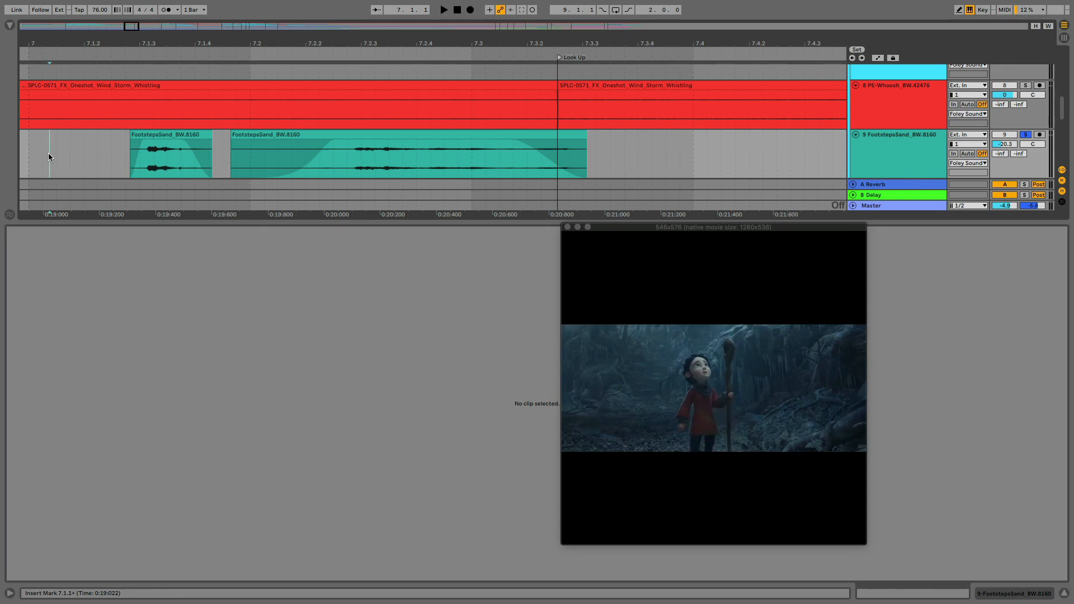
{"action": "key", "text": "space"}
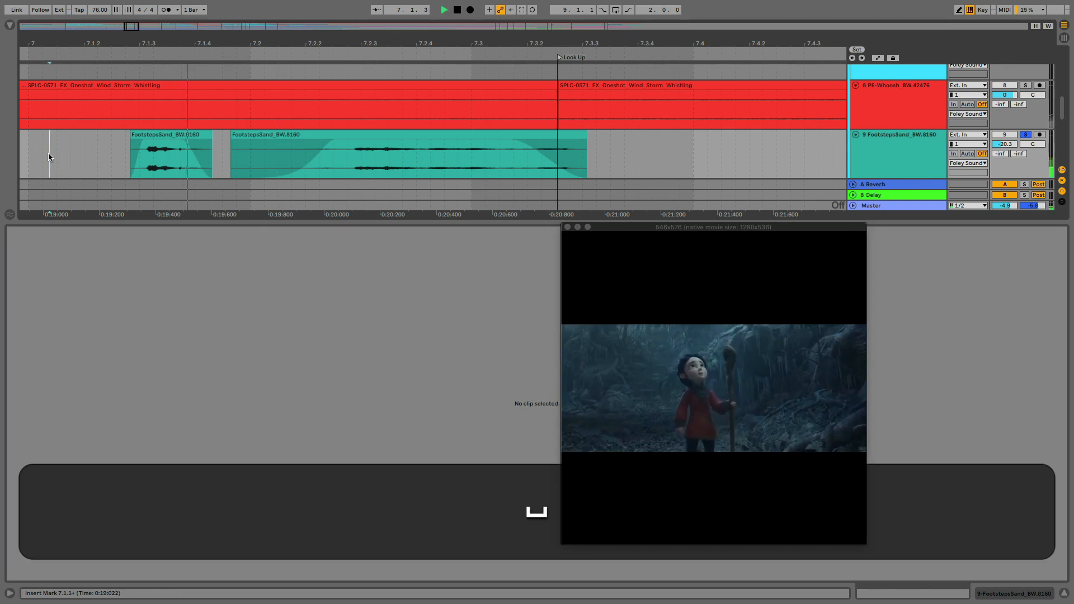
{"action": "key", "text": "space"}
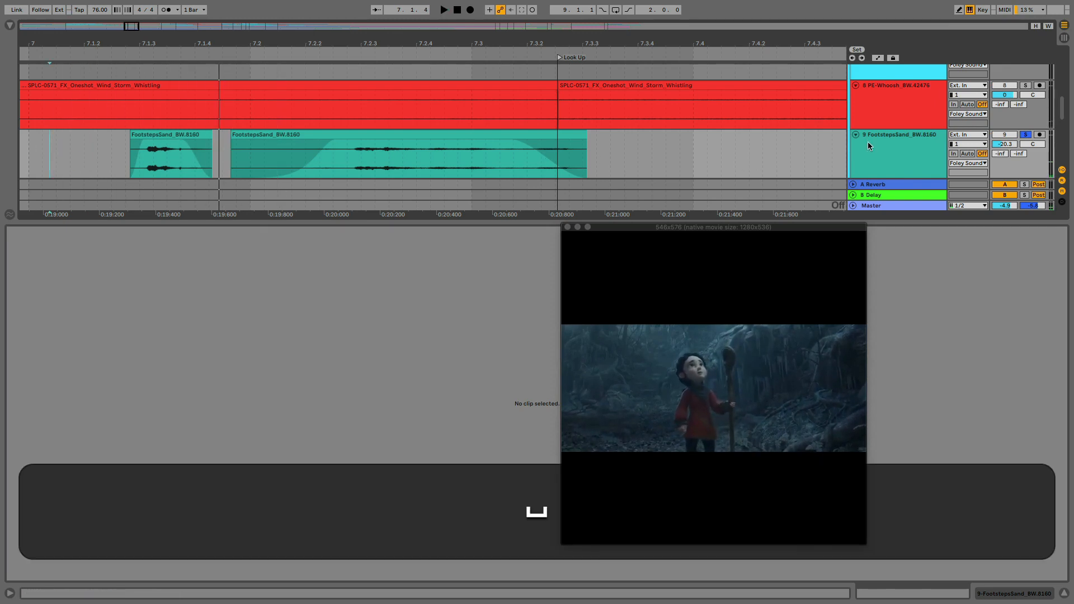
Search the audio effects for "rever" and add the Reverb Space preset Cold Room to the FootstepsSand track
{"action": "left_click", "coordinate": [892, 146]}
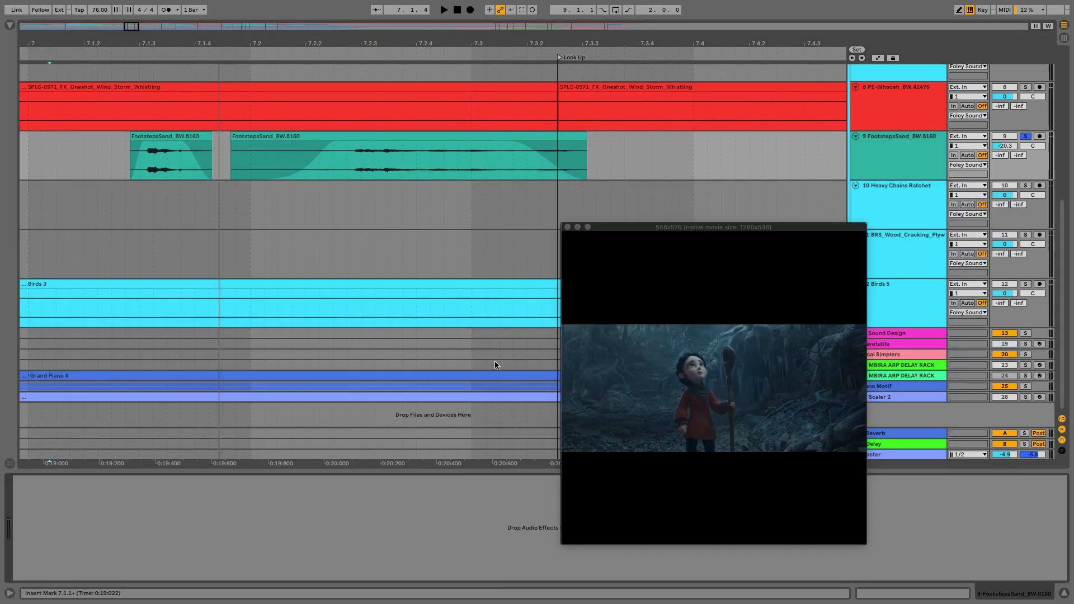
{"action": "left_click", "coordinate": [9, 25]}
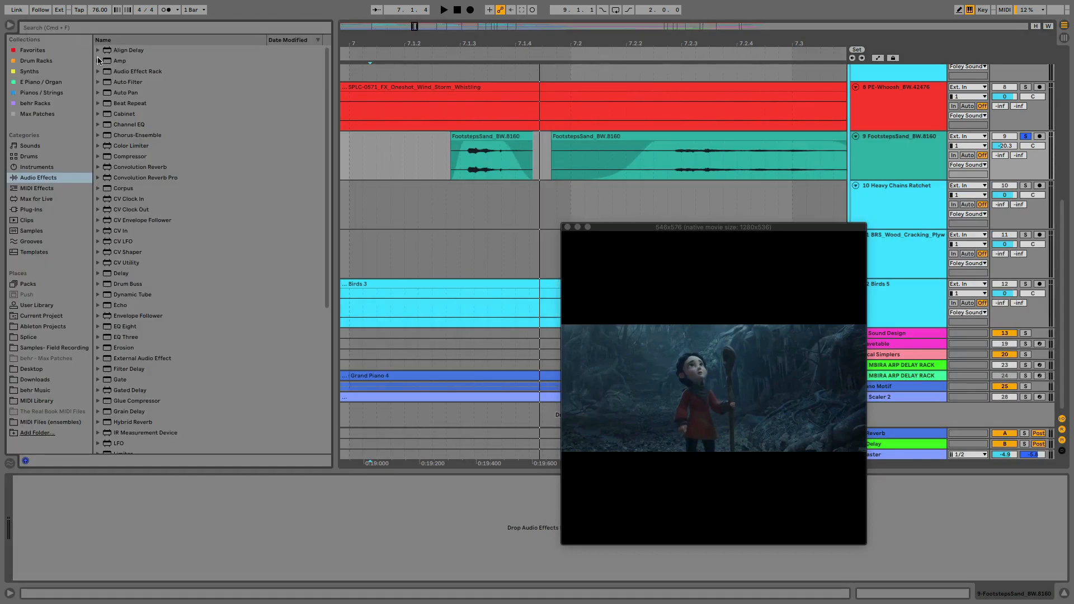
{"action": "left_click", "coordinate": [54, 30]}
{"action": "type", "text": "rever"}
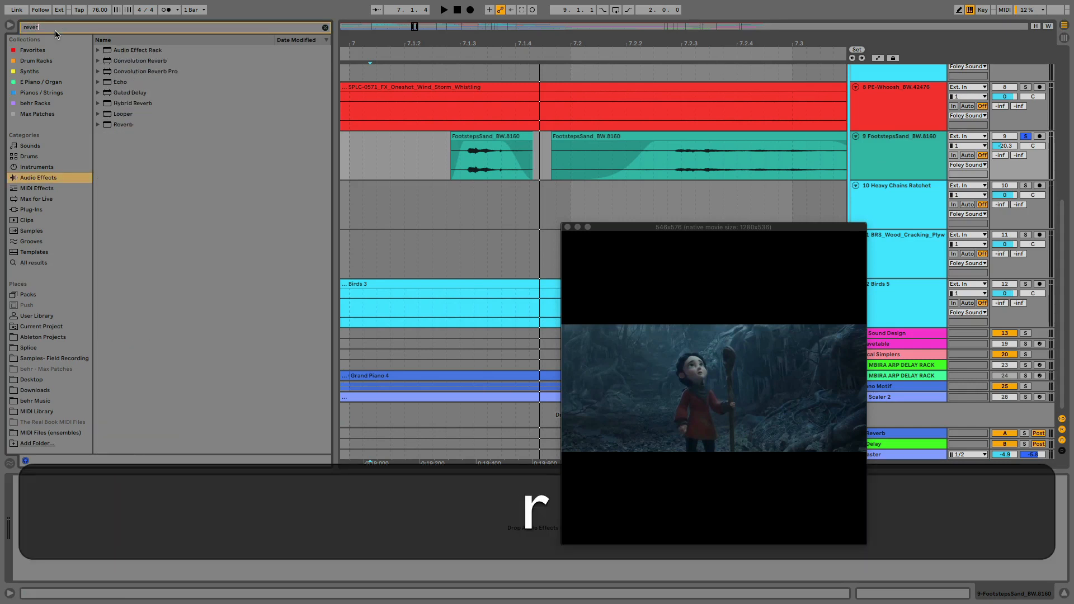
{"action": "left_click", "coordinate": [99, 124]}
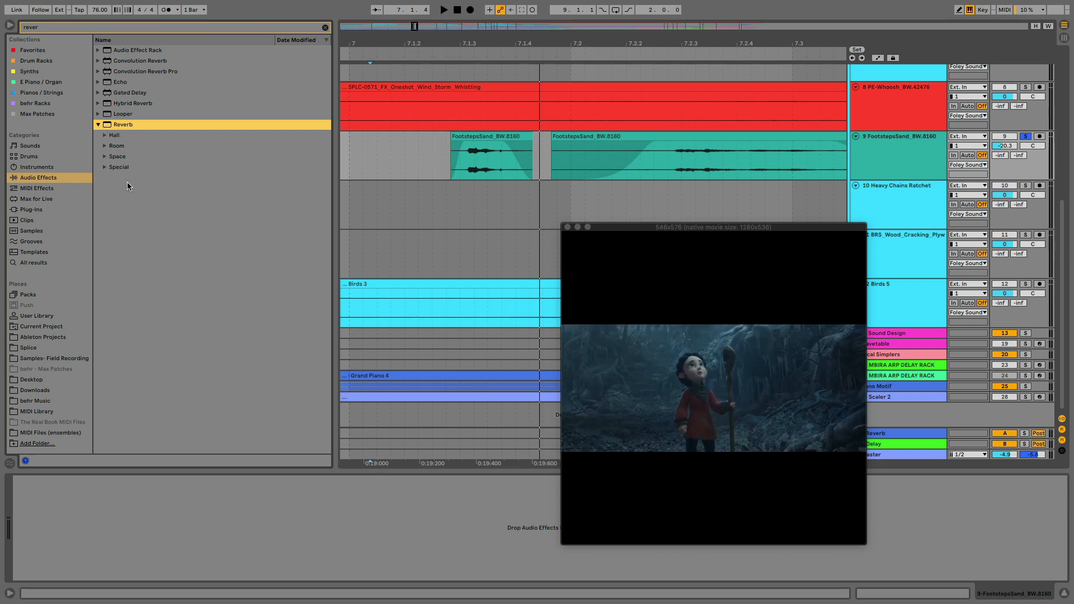
{"action": "left_click", "coordinate": [105, 157]}
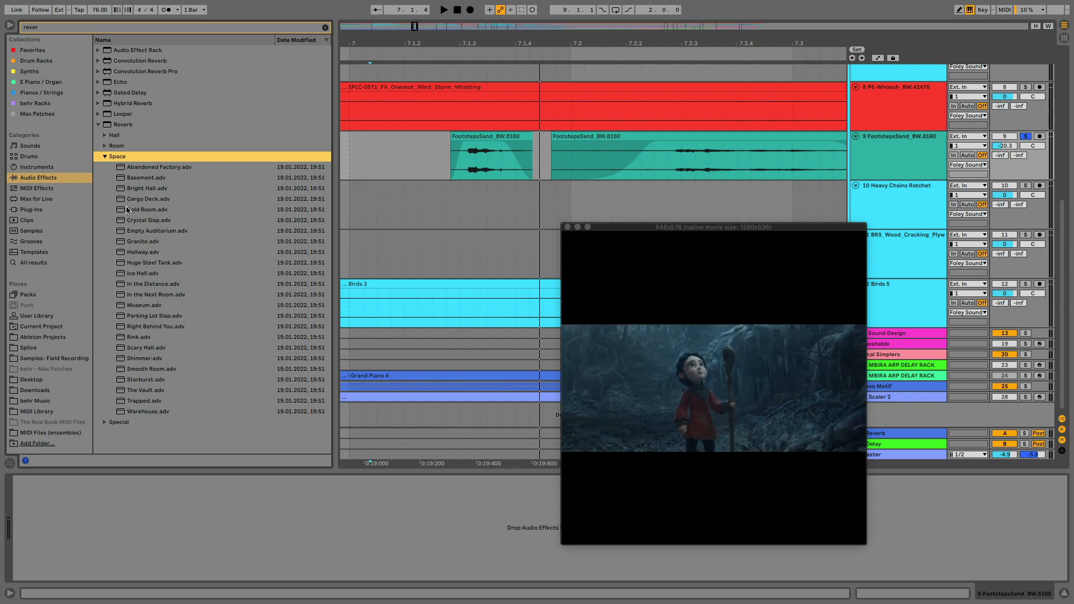
{"action": "left_click_drag", "start_coordinate": [127, 210], "coordinate": [165, 538]}
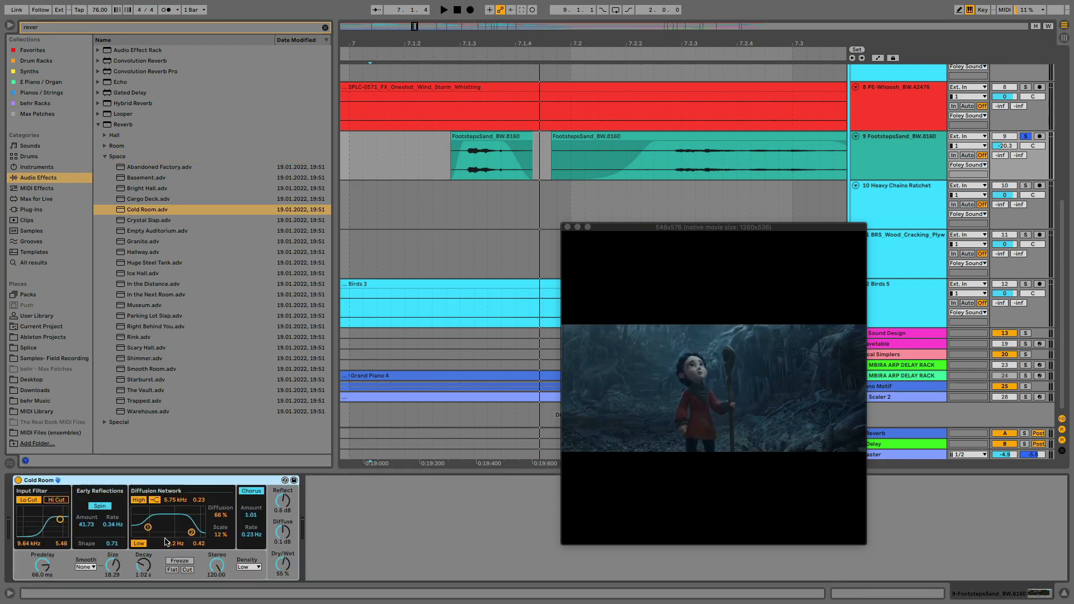
Play the footsteps through the Cold Room reverb and set its Dry/Wet to 43 %
{"action": "left_click", "coordinate": [412, 155]}
{"action": "key", "text": "space"}
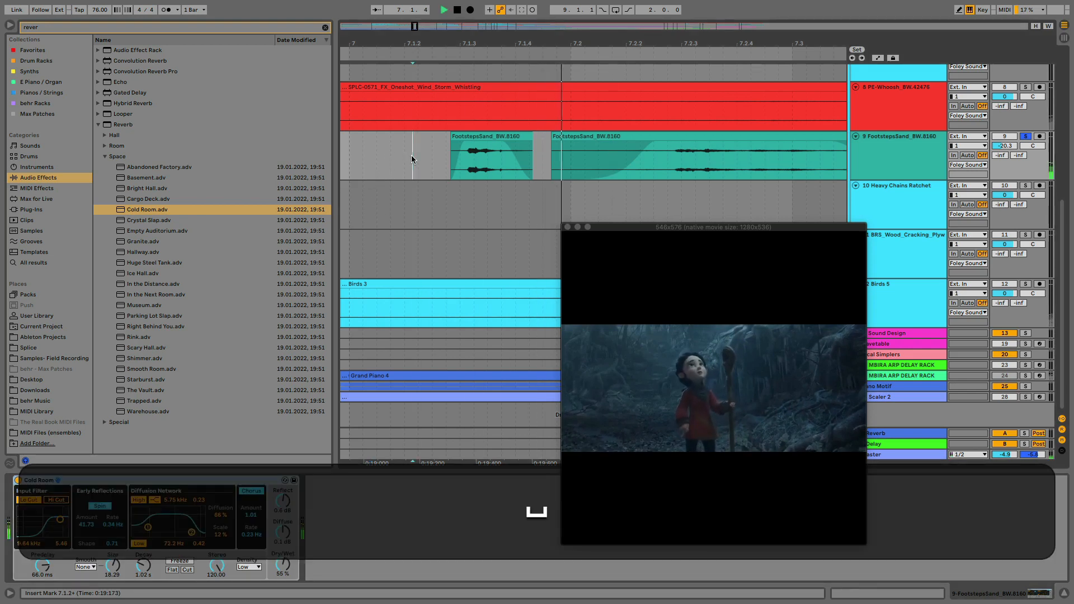
{"action": "key", "text": "space"}
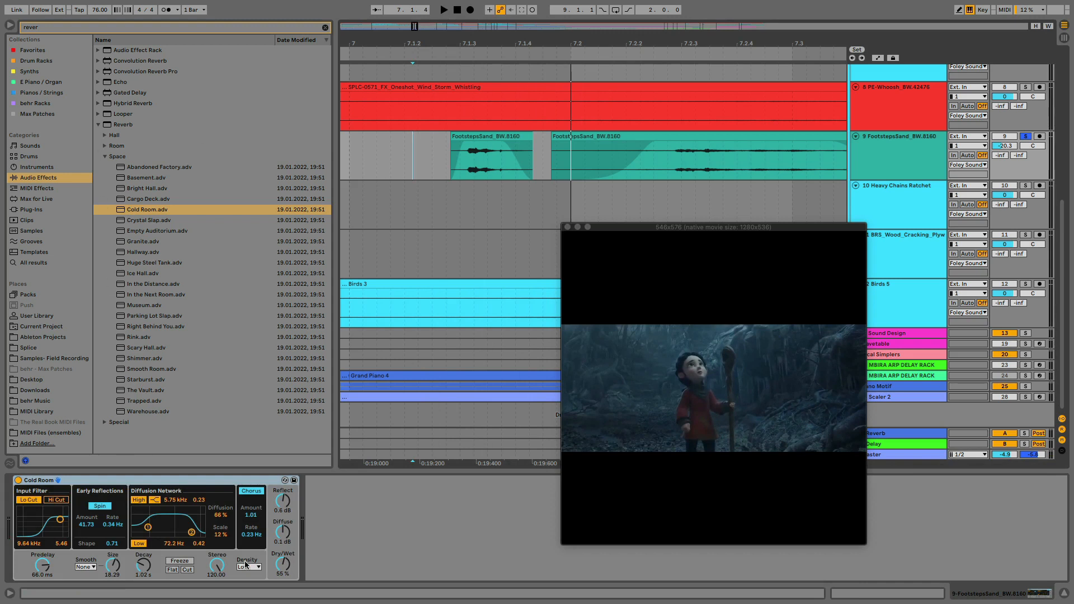
{"action": "left_click_drag", "start_coordinate": [284, 568], "coordinate": [283, 572]}
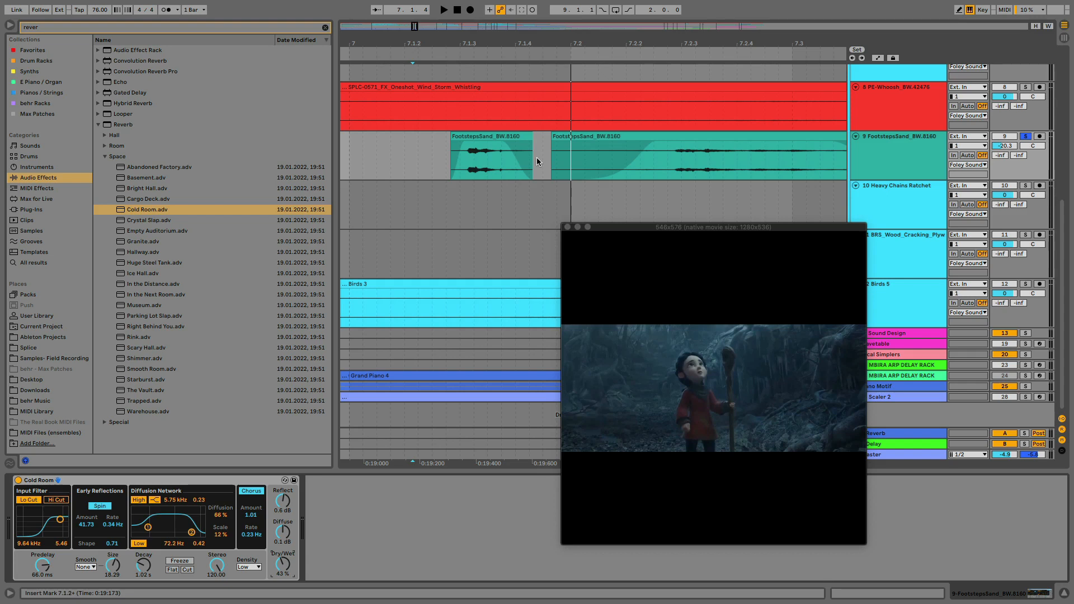
Check the effects on the Foley Sounds Audio group, then return to the FootstepsSand track's effects and collapse the Reverb presets
{"action": "scroll", "coordinate": [536, 158], "scroll_direction": "up", "scroll_amount": 3}
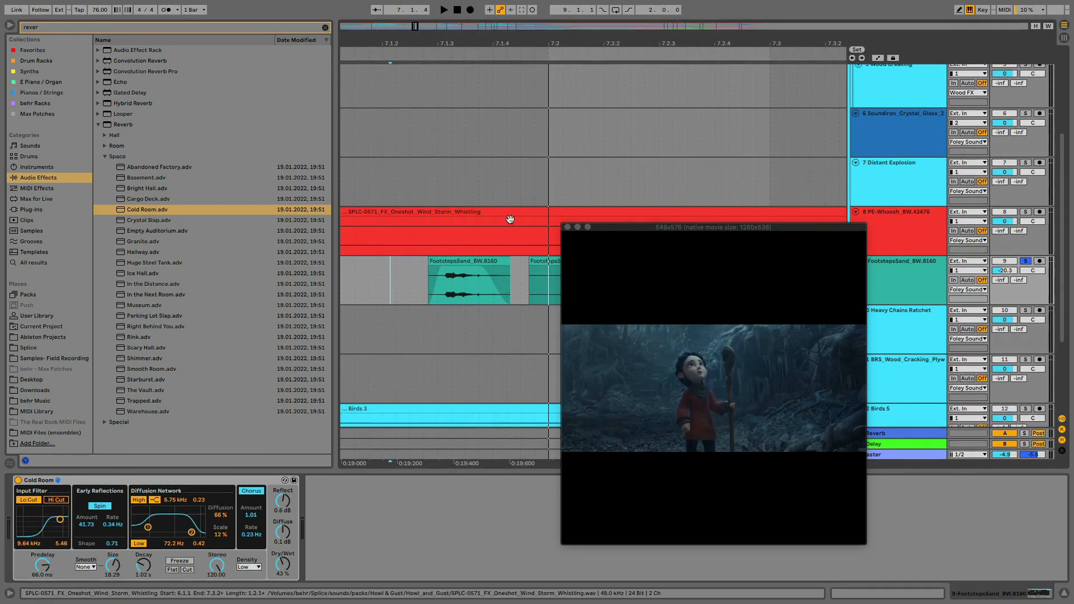
{"action": "scroll", "coordinate": [521, 223], "scroll_direction": "up", "scroll_amount": 8}
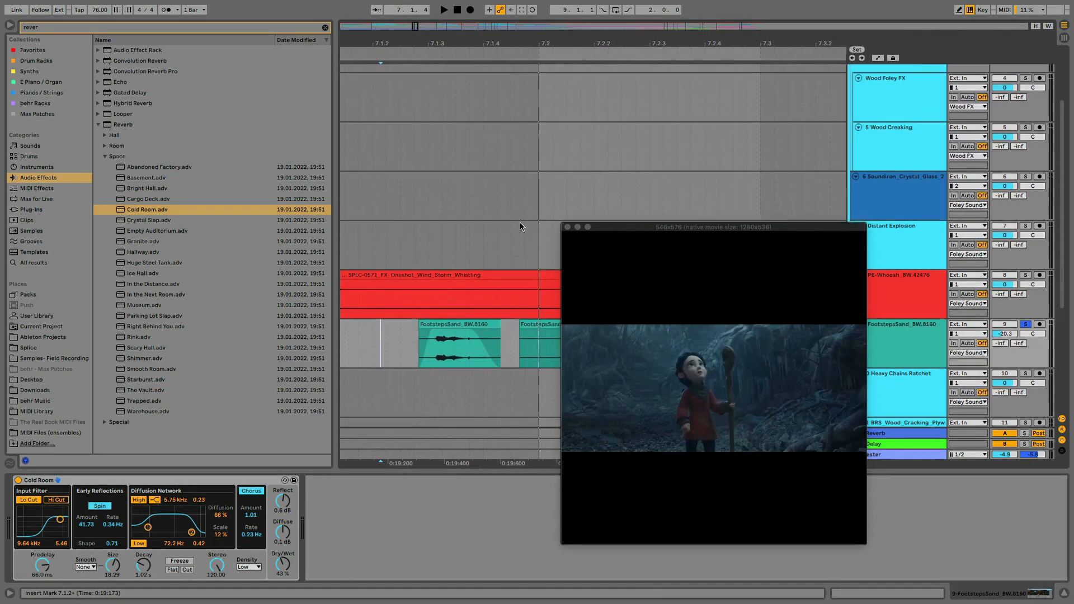
{"action": "left_click", "coordinate": [887, 99]}
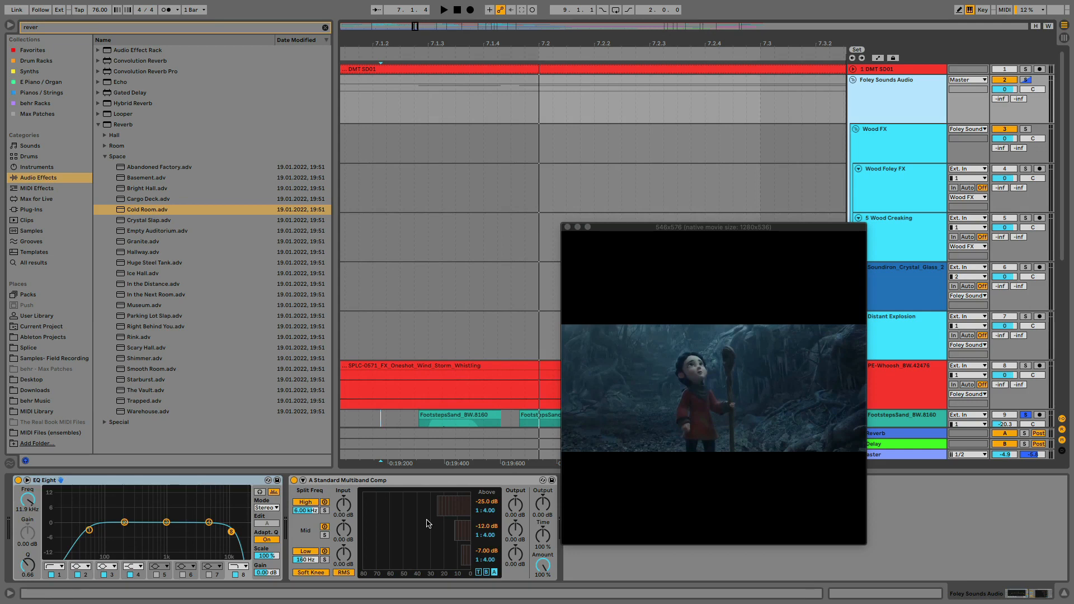
{"action": "scroll", "coordinate": [533, 300], "scroll_direction": "down", "scroll_amount": 13}
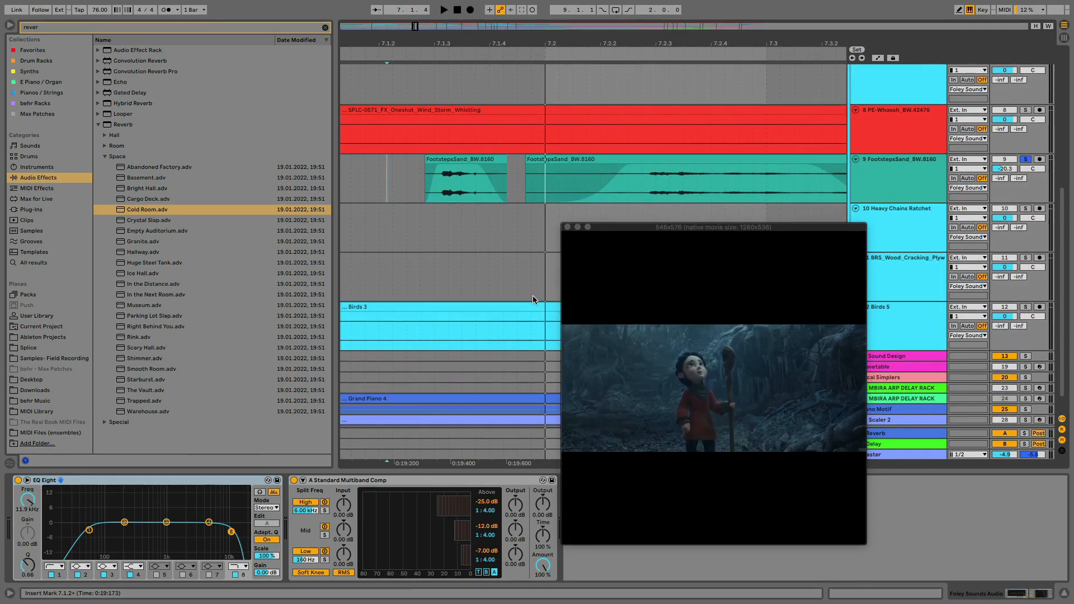
{"action": "left_click", "coordinate": [902, 176]}
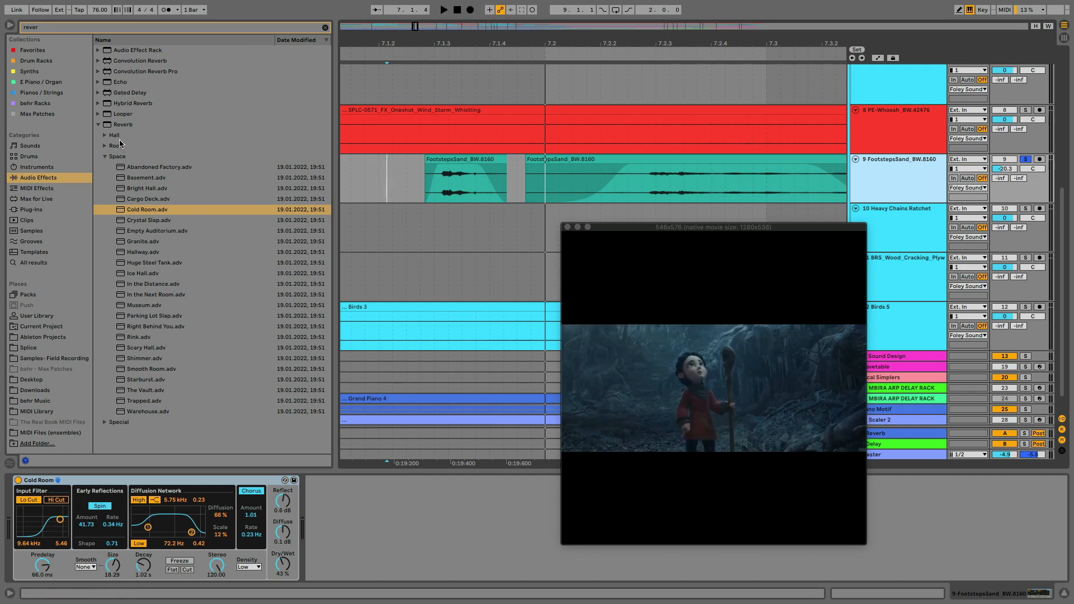
{"action": "left_click", "coordinate": [98, 124]}
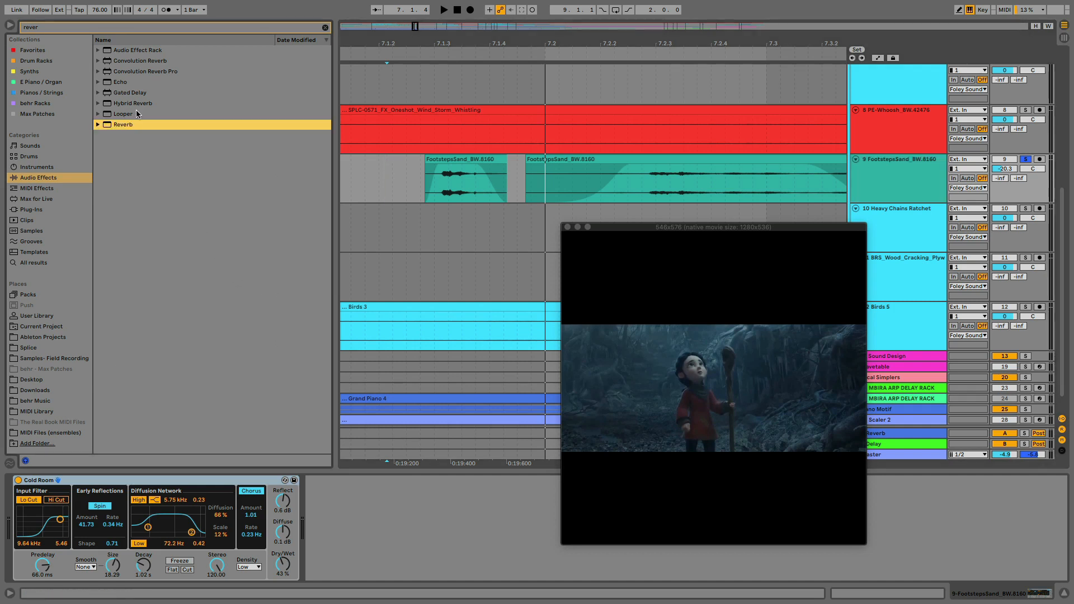
Add a Compressor after the Cold Room reverb on the FootstepsSand track and set its threshold to -13.4 dB
{"action": "left_click", "coordinate": [325, 29]}
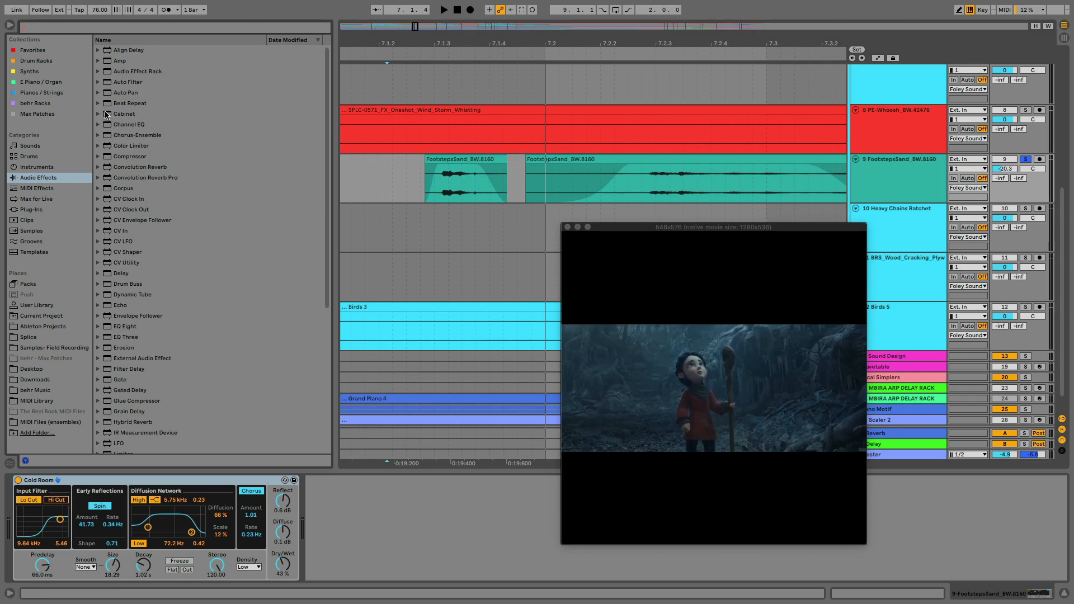
{"action": "left_click", "coordinate": [106, 157]}
{"action": "key", "text": "Return"}
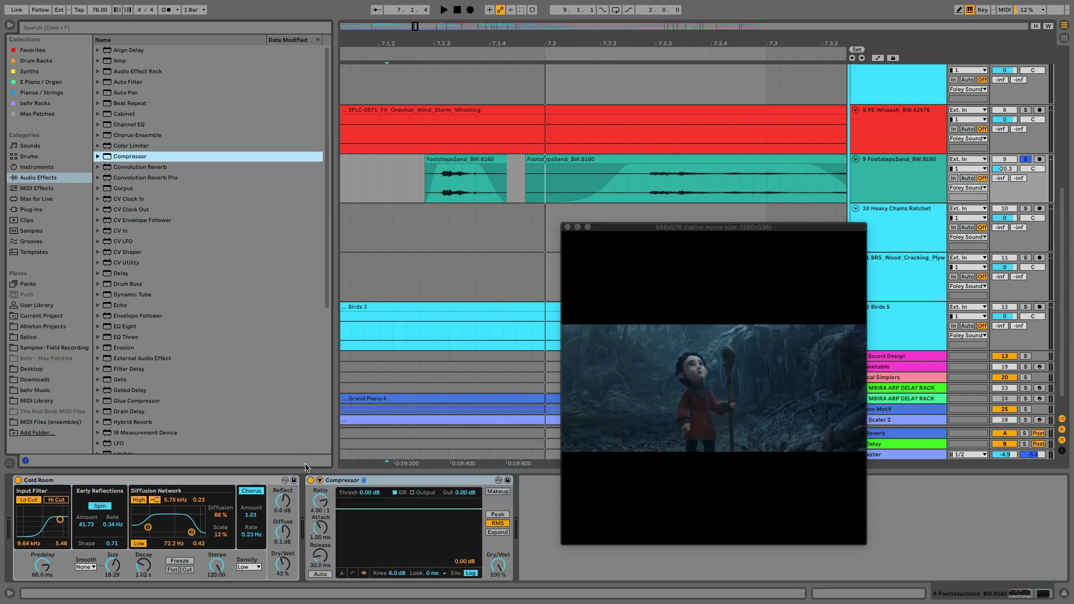
{"action": "left_click", "coordinate": [351, 574]}
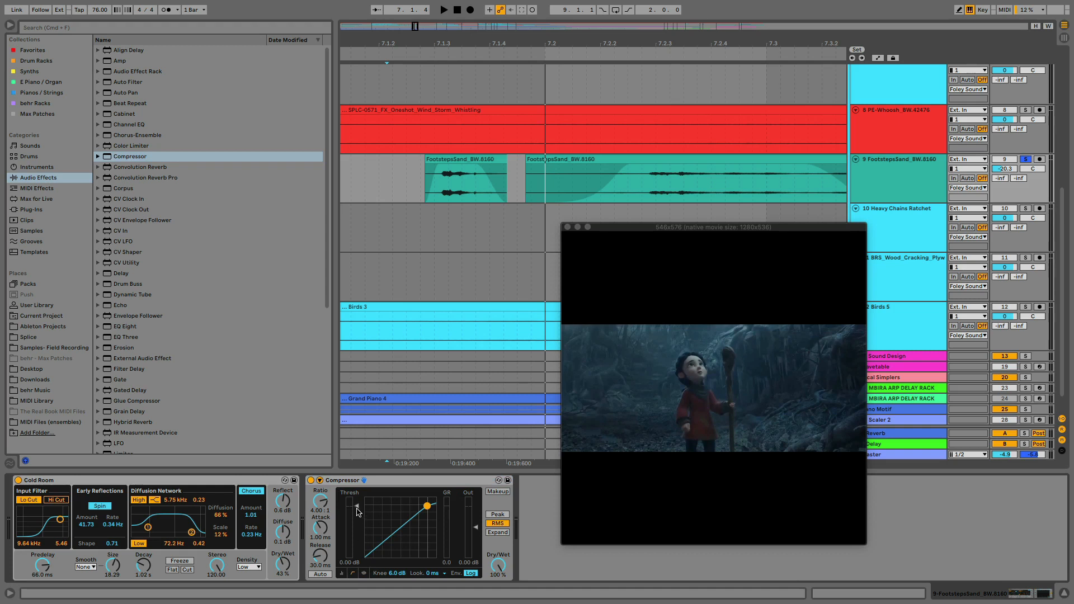
{"action": "mouse_move", "coordinate": [358, 512]}
{"action": "left_mouse_down"}
{"action": "mouse_move", "coordinate": [358, 523]}
{"action": "mouse_move", "coordinate": [344, 522]}
{"action": "left_mouse_up"}
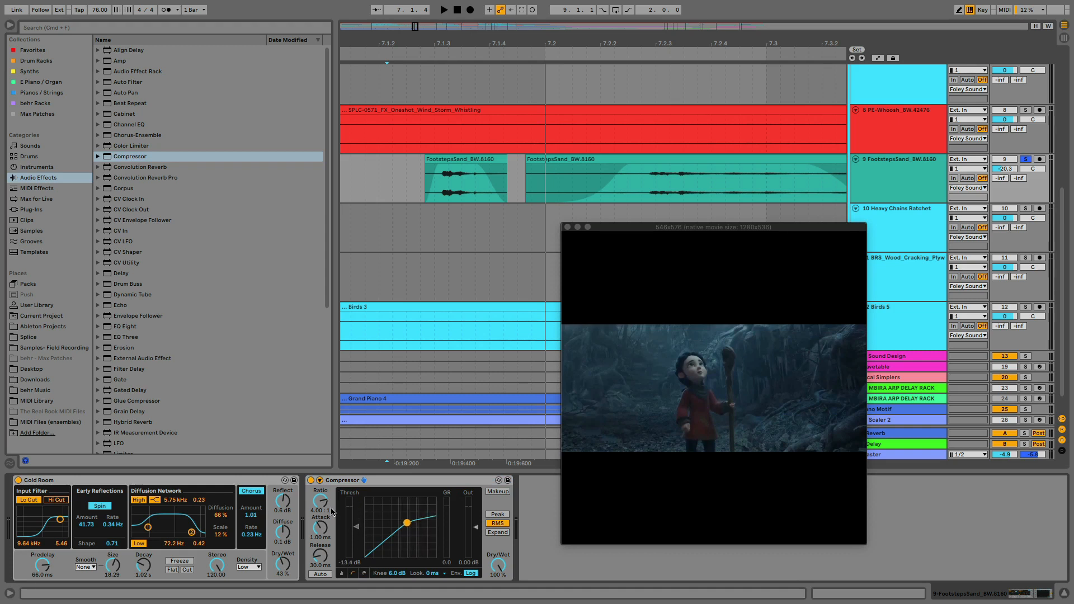
Play the footsteps through the Compressor and set its attack to 0.35 ms, release to 241 ms and output gain to 2.97 dB
{"action": "left_click", "coordinate": [382, 179]}
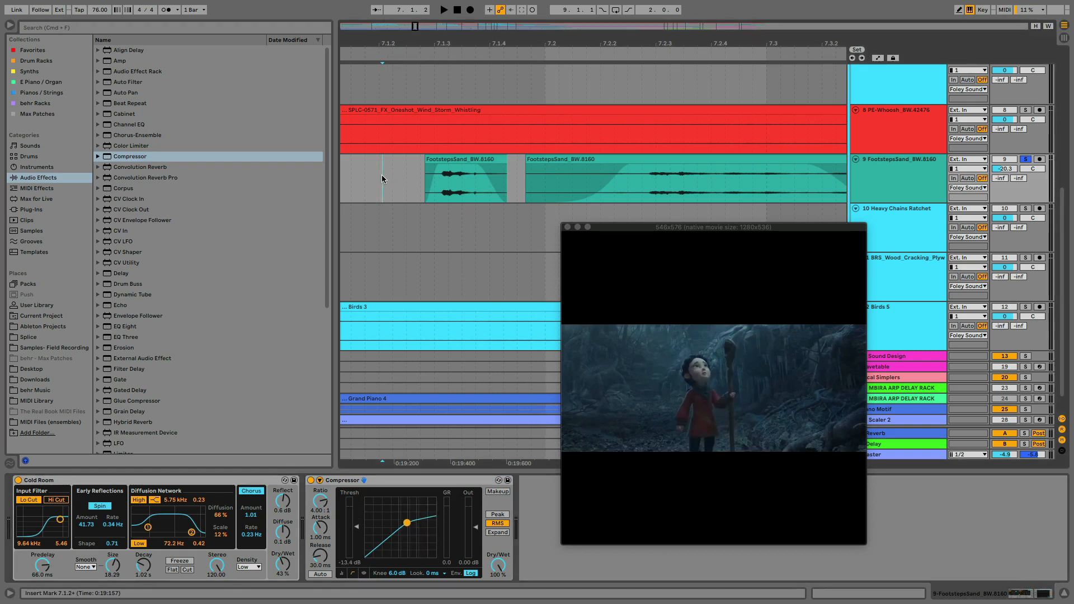
{"action": "key", "text": "space"}
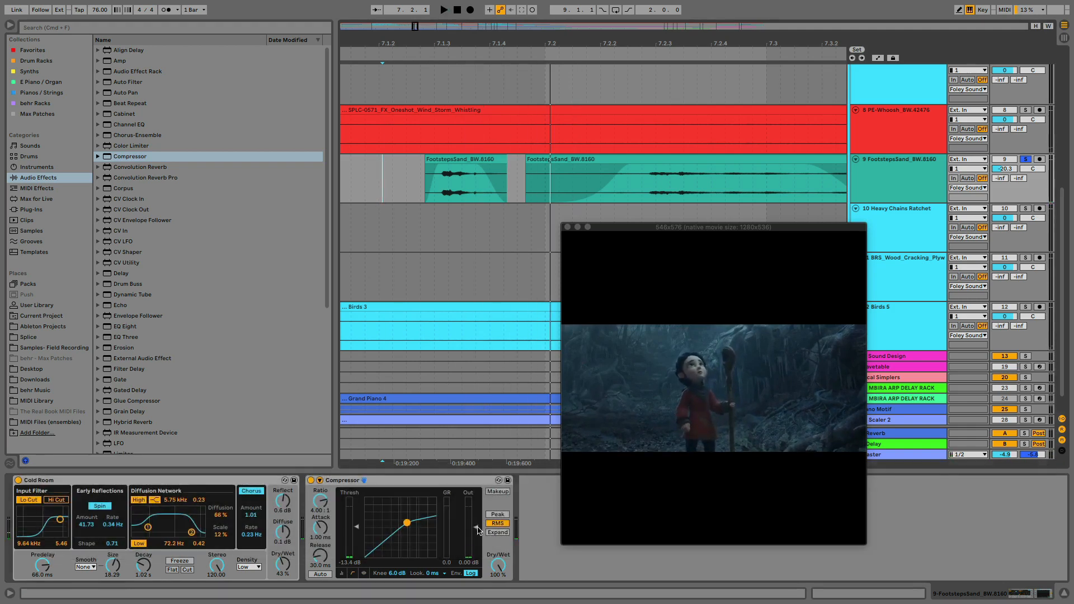
{"action": "left_click_drag", "start_coordinate": [478, 530], "coordinate": [477, 520]}
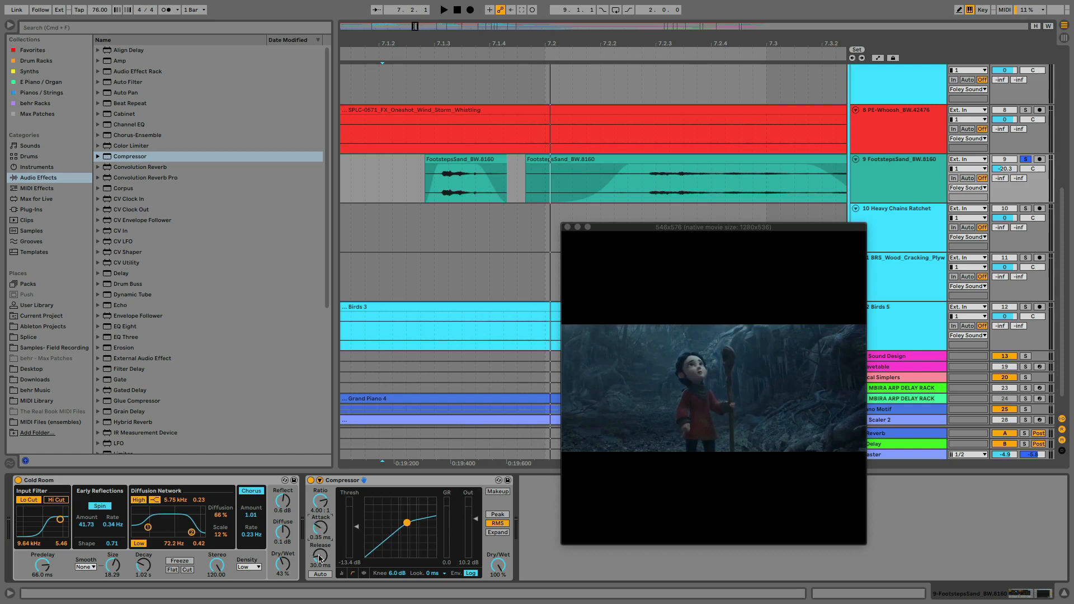
{"action": "key", "text": "space"}
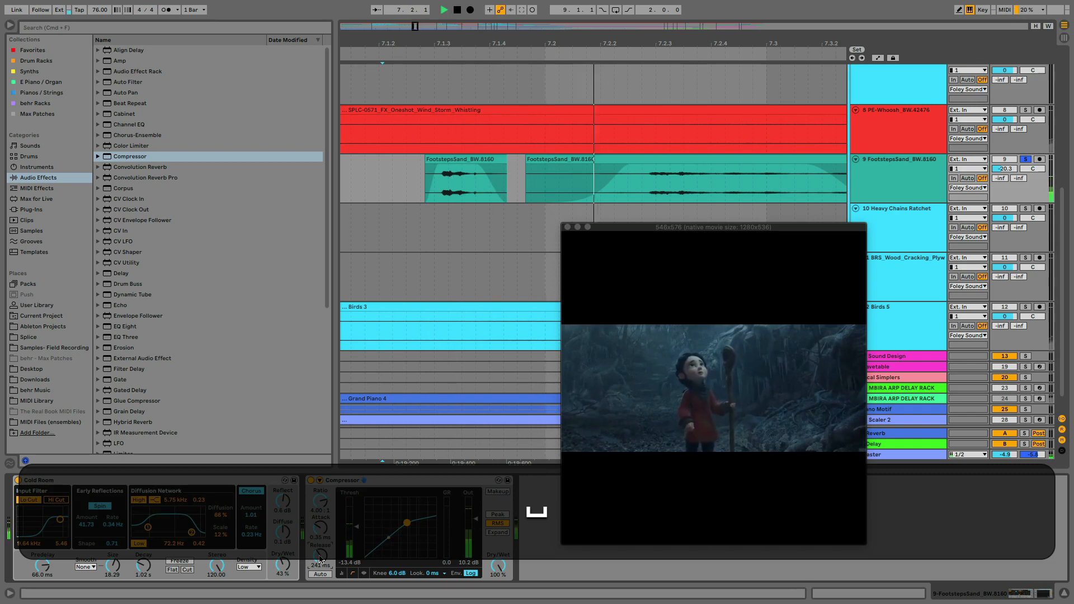
{"action": "key", "text": "space"}
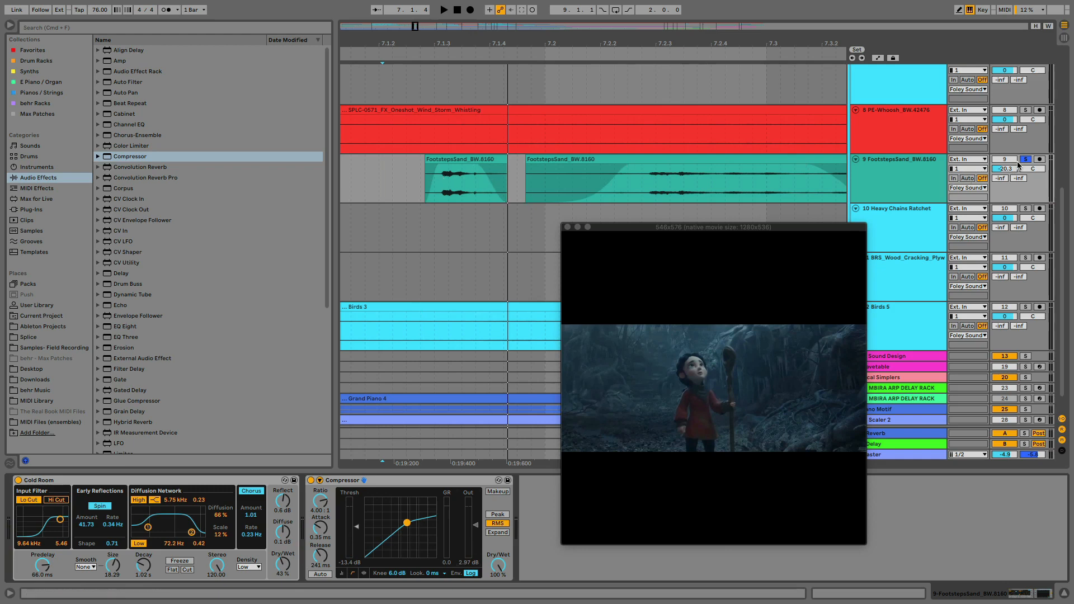
Unsolo the FootstepsSand track and play the full mix from just before the short footsteps clip in bar 7
{"action": "left_click", "coordinate": [378, 179]}
{"action": "key", "text": "space"}
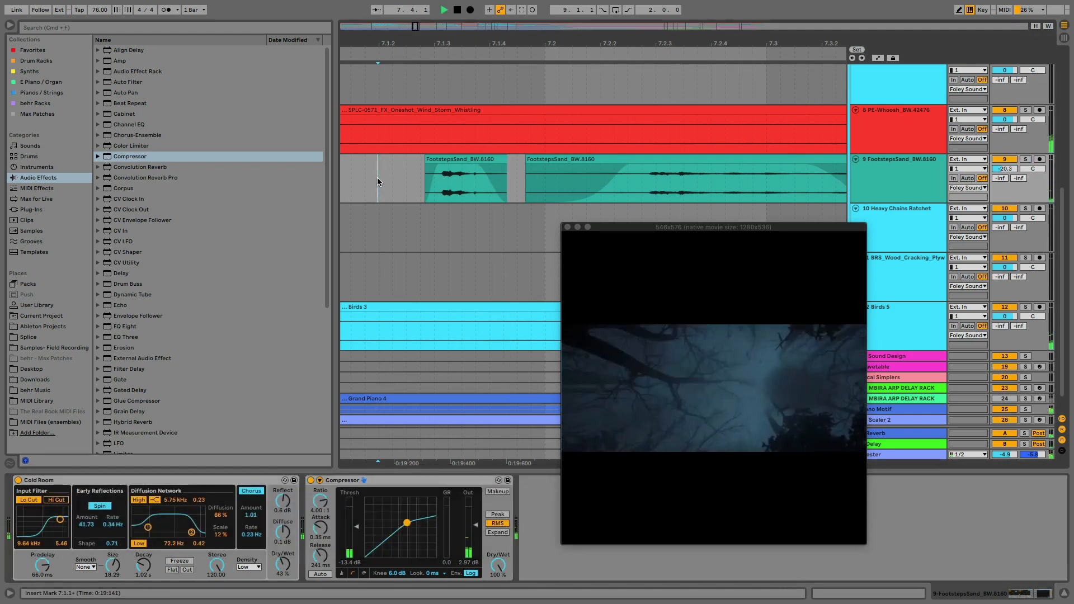
{"action": "key", "text": "space"}
Try to align the Look Up locator with the video's cut to the tree shot at about 0:20.834
{"action": "scroll", "coordinate": [498, 177], "scroll_direction": "right", "scroll_amount": 5}
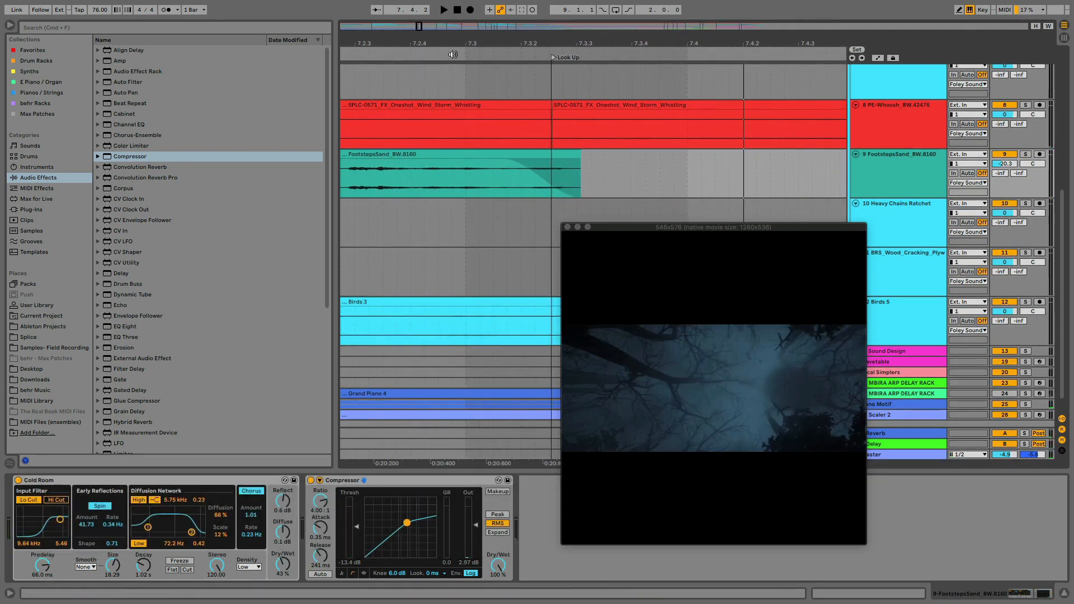
{"action": "left_click_drag", "start_coordinate": [451, 45], "coordinate": [451, 43]}
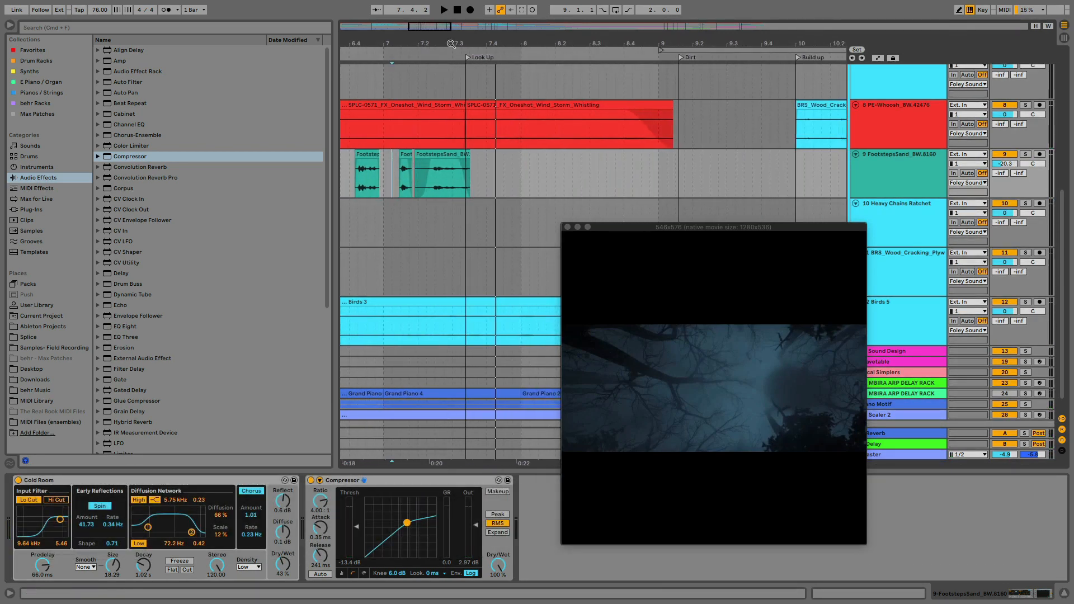
{"action": "left_click", "coordinate": [466, 171]}
{"action": "left_click_drag", "start_coordinate": [467, 45], "coordinate": [470, 96]}
{"action": "left_click_drag", "start_coordinate": [463, 37], "coordinate": [463, 37]}
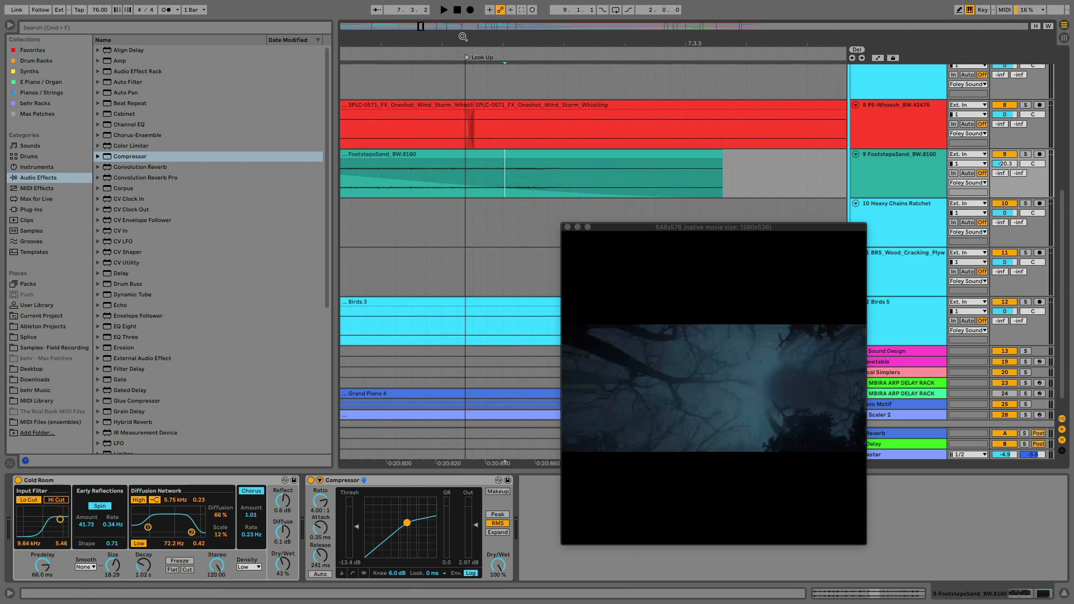
{"action": "left_click", "coordinate": [465, 168]}
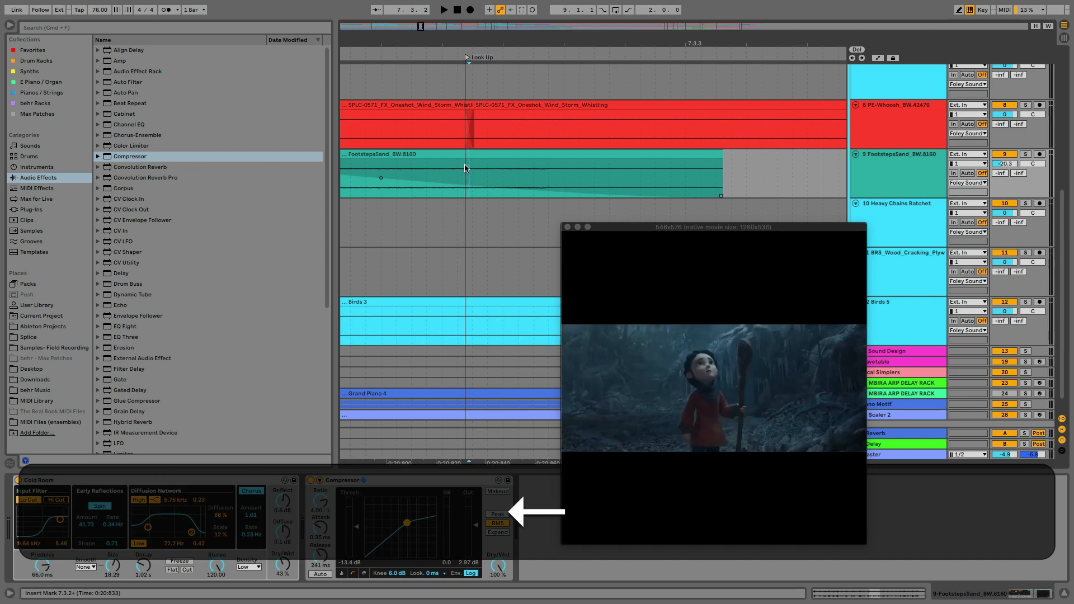
{"action": "key", "text": "Right"}
{"action": "left_click_drag", "start_coordinate": [469, 42], "coordinate": [468, 83]}
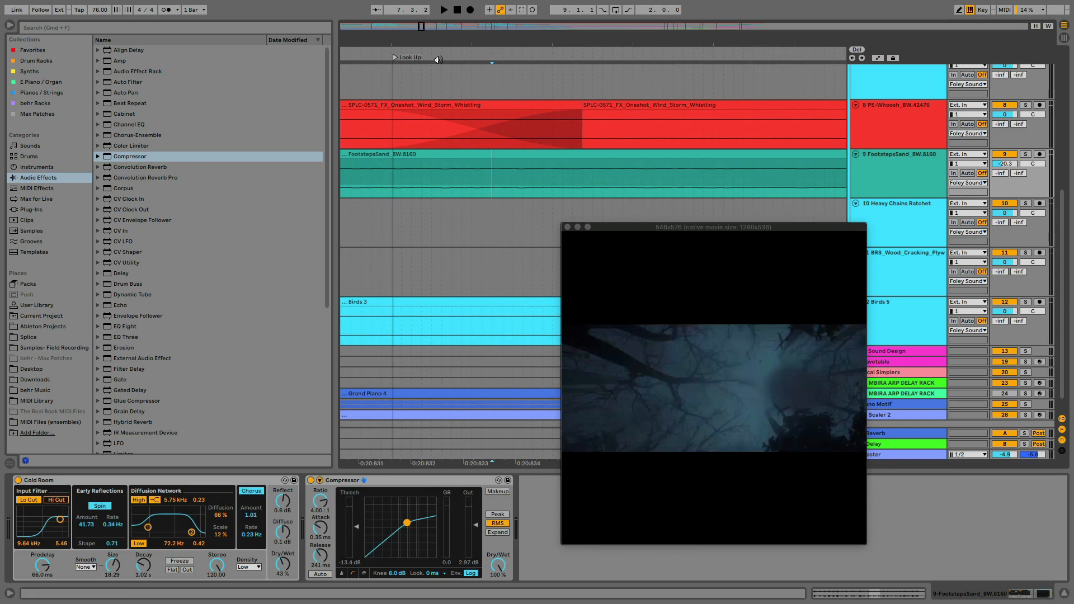
{"action": "left_click_drag", "start_coordinate": [396, 59], "coordinate": [494, 65]}
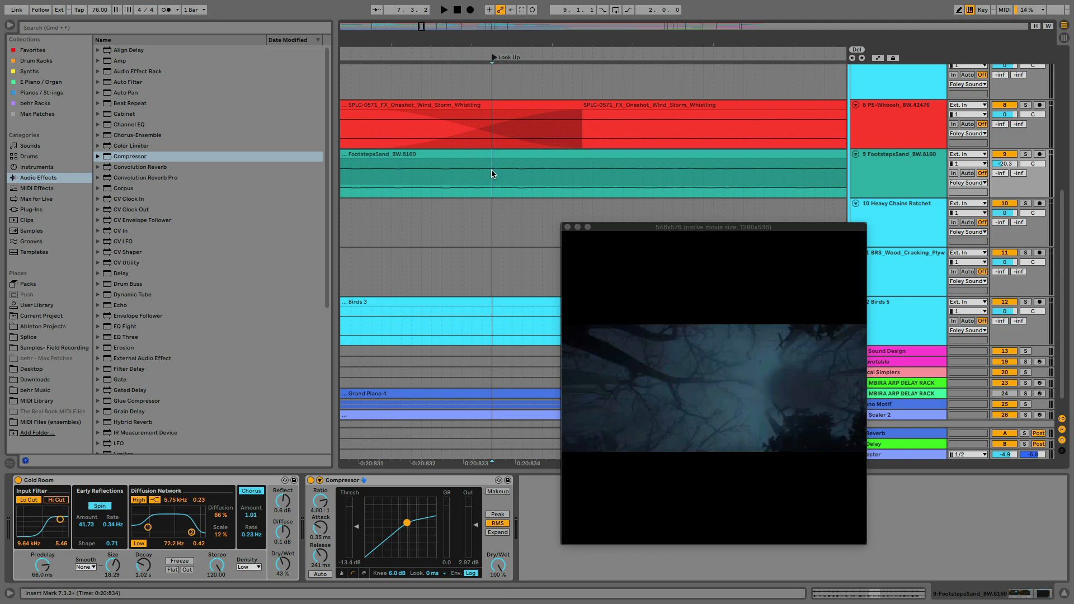
{"action": "left_click_drag", "start_coordinate": [493, 54], "coordinate": [452, 57]}
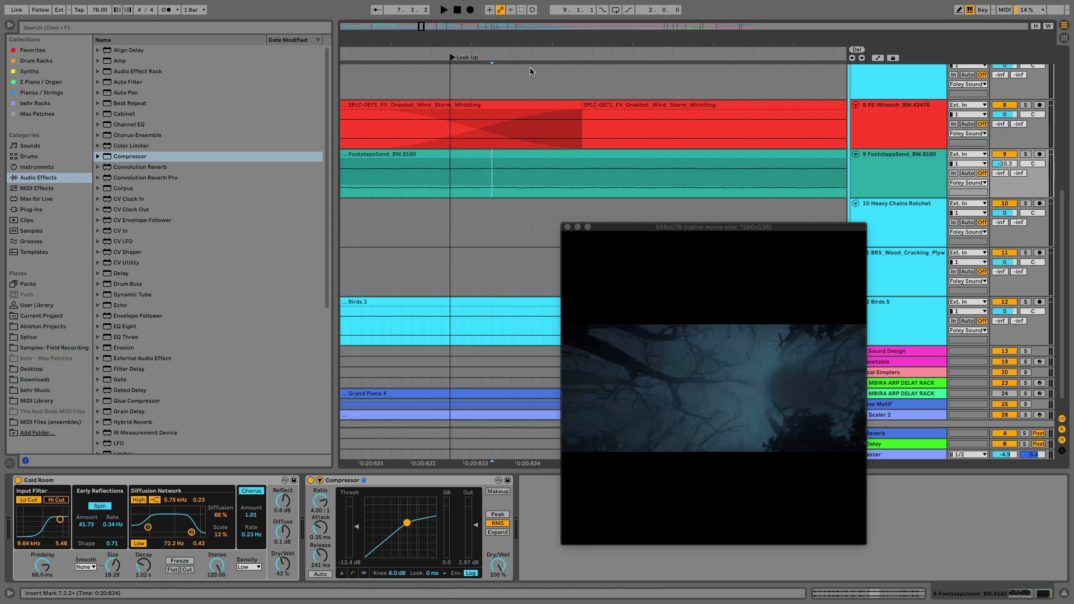
{"action": "mouse_move", "coordinate": [453, 60]}
{"action": "left_mouse_down"}
{"action": "mouse_move", "coordinate": [372, 59]}
{"action": "mouse_move", "coordinate": [493, 68]}
{"action": "mouse_move", "coordinate": [495, 44]}
{"action": "mouse_move", "coordinate": [495, 56]}
{"action": "left_mouse_up"}
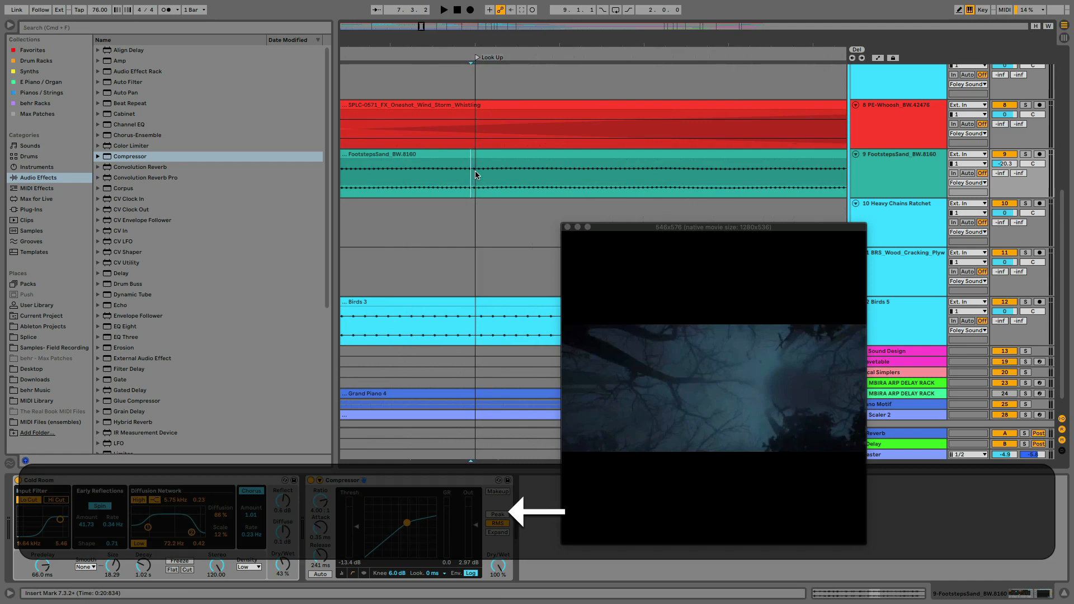
Step back to the exact video cut to the trees and move the Look Up locator there, at about 0:20.833
{"action": "key", "text": "Left"}
{"action": "key", "text": "Left"}
{"action": "key", "text": "Left"}
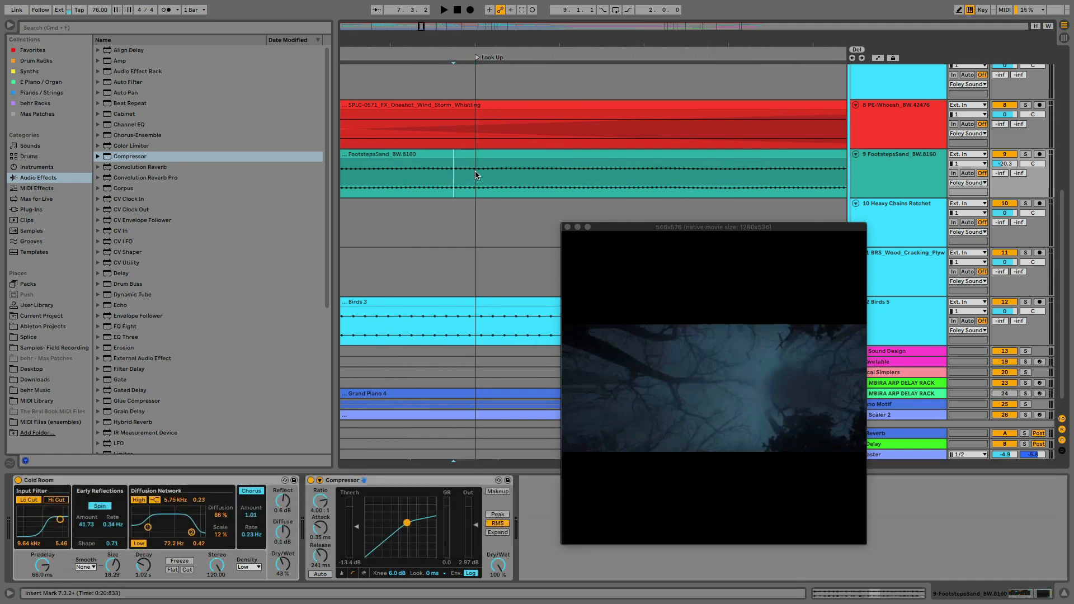
{"action": "key", "text": "Left"}
{"action": "key", "text": "Left"}
{"action": "key", "text": "Left"}
{"action": "key", "text": "Left"}
{"action": "key", "text": "Left"}
{"action": "key", "text": "Left"}
{"action": "key", "text": "Left"}
{"action": "key", "text": "Left"}
{"action": "key", "text": "Left"}
{"action": "key", "text": "Left"}
{"action": "left_click", "coordinate": [414, 172]}
{"action": "left_click", "coordinate": [398, 172]}
{"action": "scroll", "coordinate": [398, 171], "scroll_direction": "left", "scroll_amount": 2}
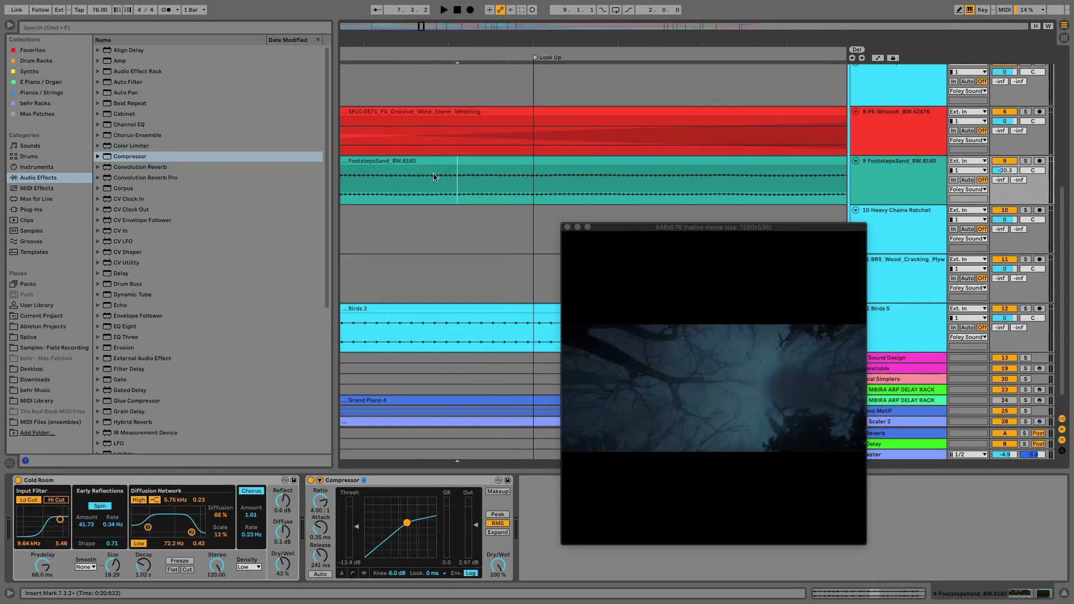
{"action": "left_click", "coordinate": [435, 175]}
{"action": "scroll", "coordinate": [437, 178], "scroll_direction": "left", "scroll_amount": 2}
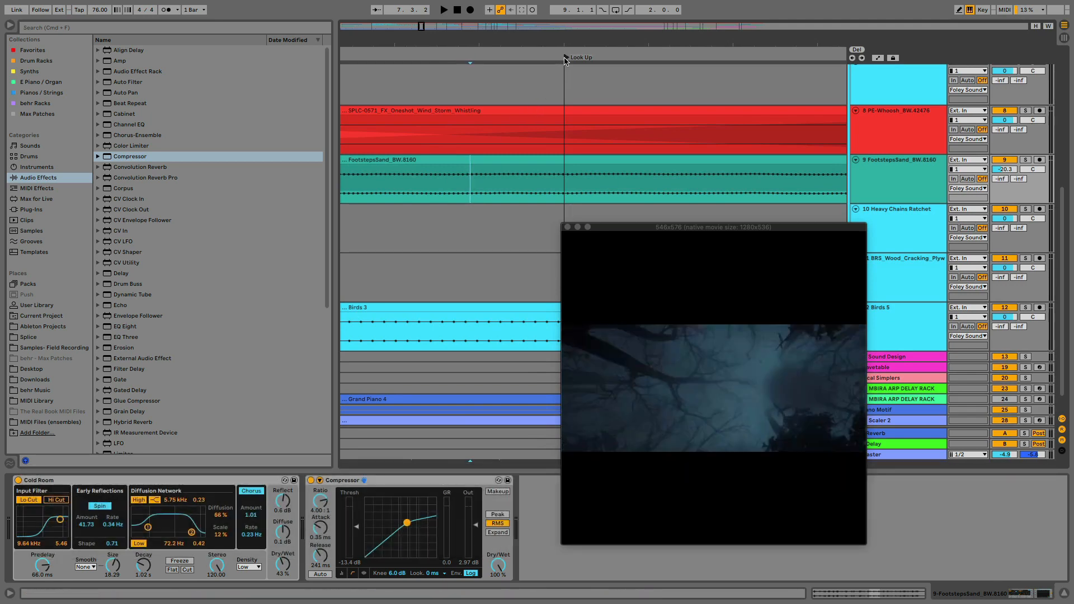
{"action": "left_click_drag", "start_coordinate": [565, 59], "coordinate": [467, 6]}
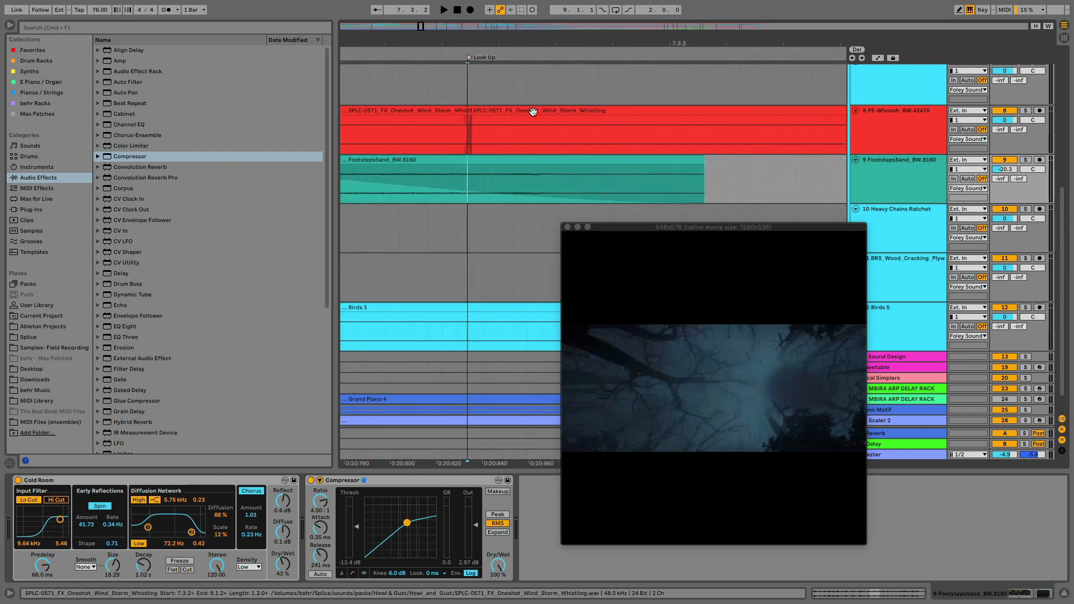
Compare the clip settings of the two Wind Storm Whistling clips and extend the second clip's start back to the Look Up locator
{"action": "left_click", "coordinate": [533, 112]}
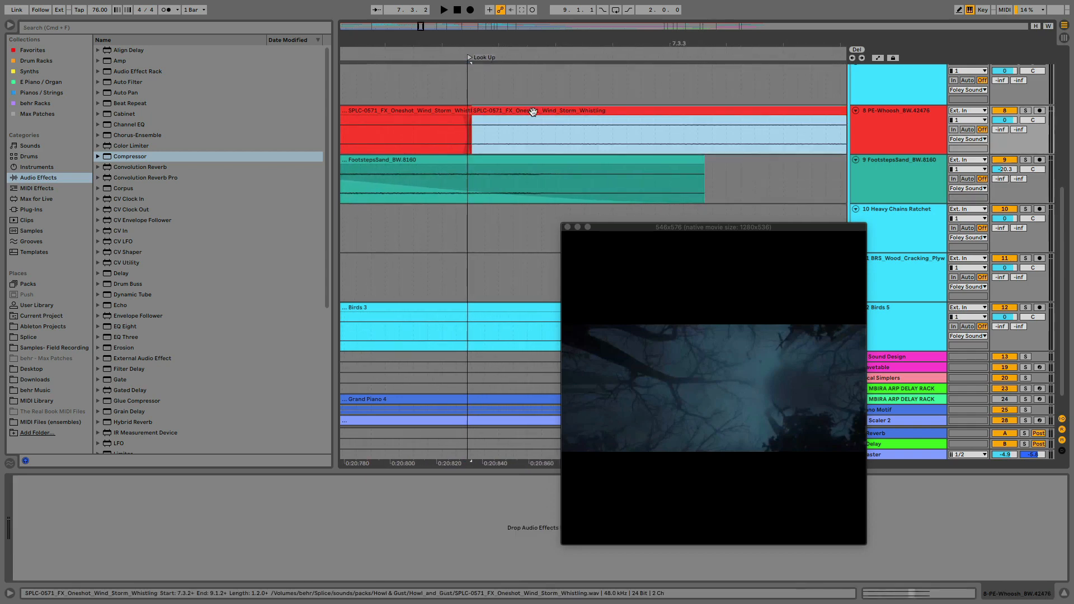
{"action": "double_click", "coordinate": [533, 112]}
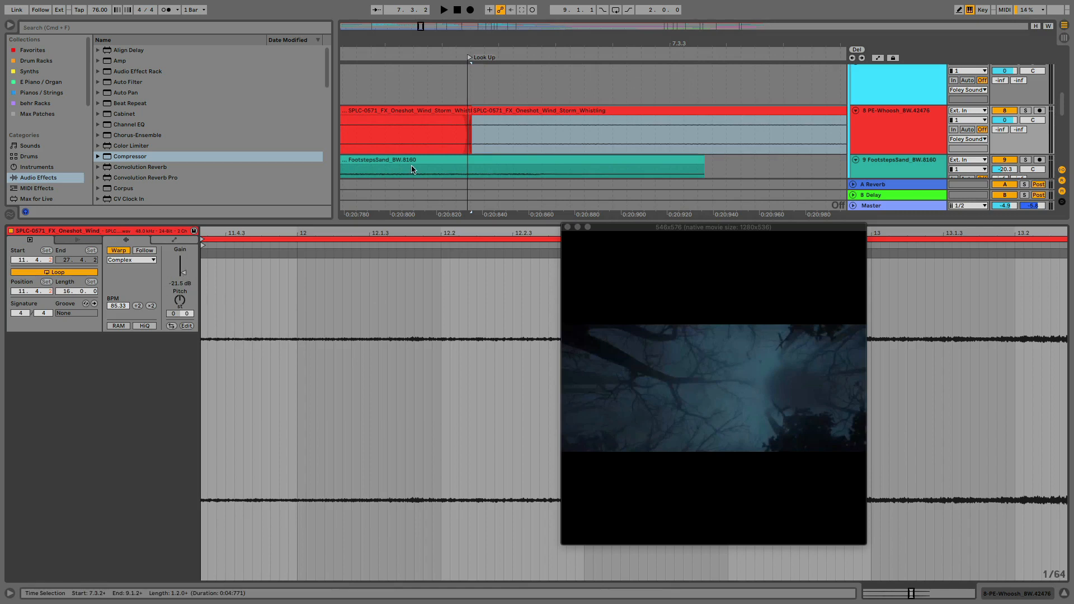
{"action": "left_click", "coordinate": [406, 117]}
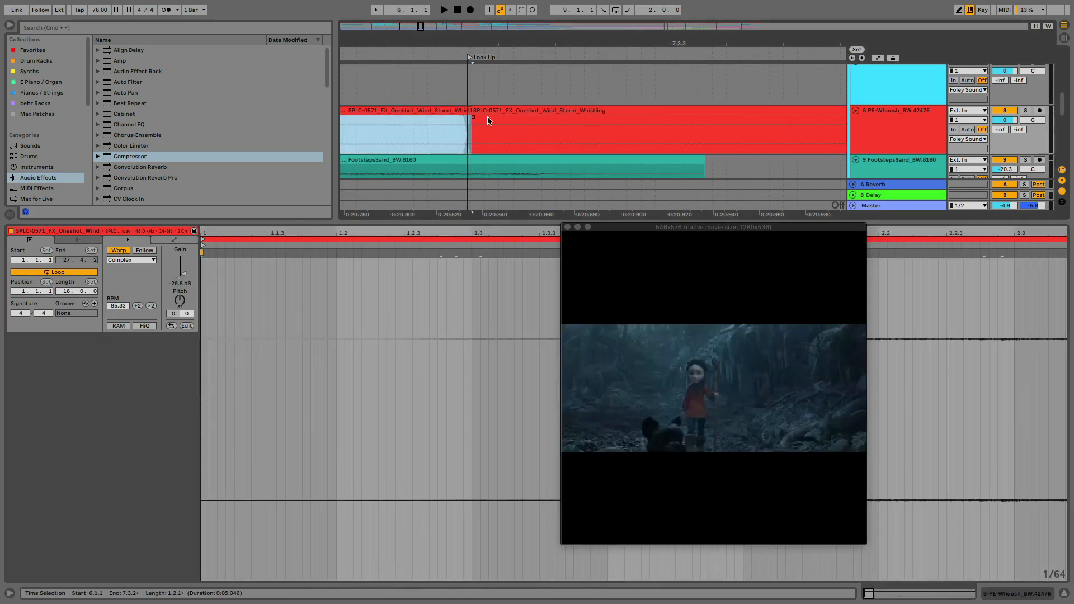
{"action": "left_click_drag", "start_coordinate": [472, 41], "coordinate": [496, 46]}
{"action": "left_click_drag", "start_coordinate": [507, 112], "coordinate": [488, 111]}
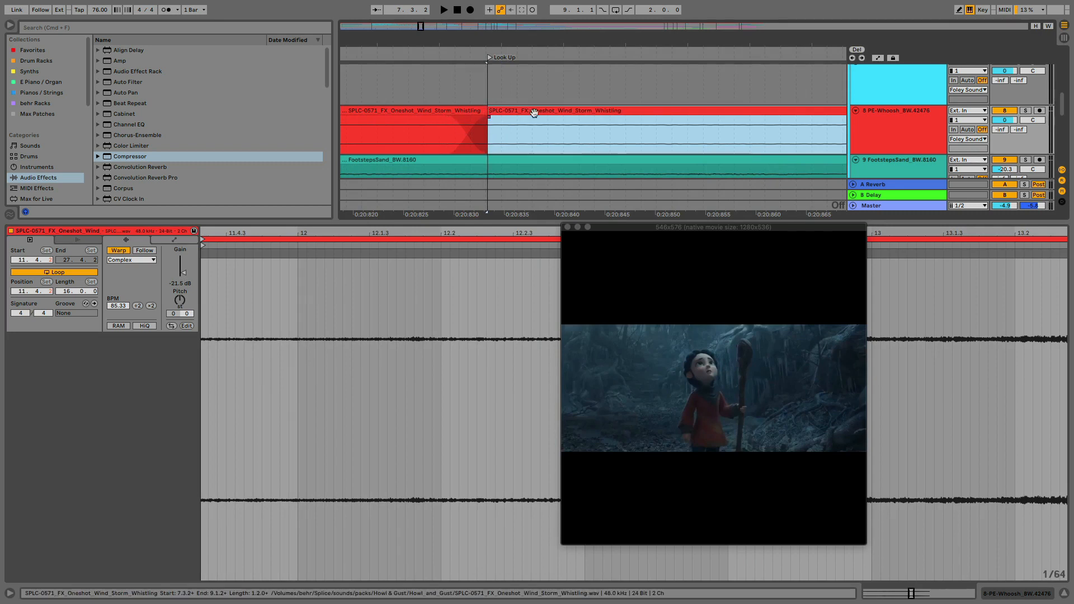
{"action": "left_click_drag", "start_coordinate": [471, 45], "coordinate": [526, 93]}
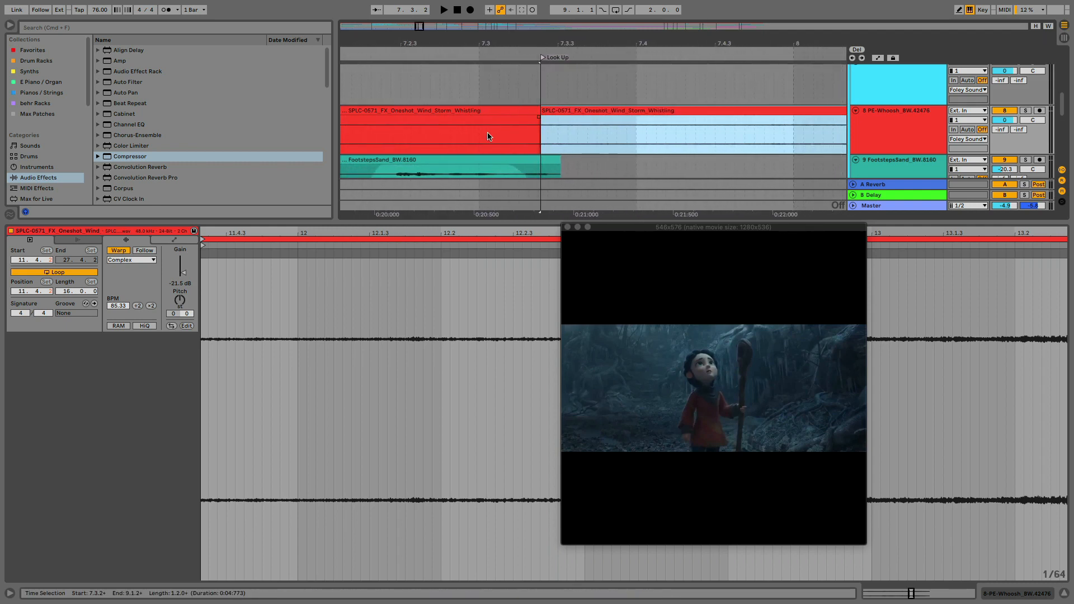
Solo the PE-Whoosh track and play the wind clips across the Look Up locator
{"action": "left_click", "coordinate": [1027, 110]}
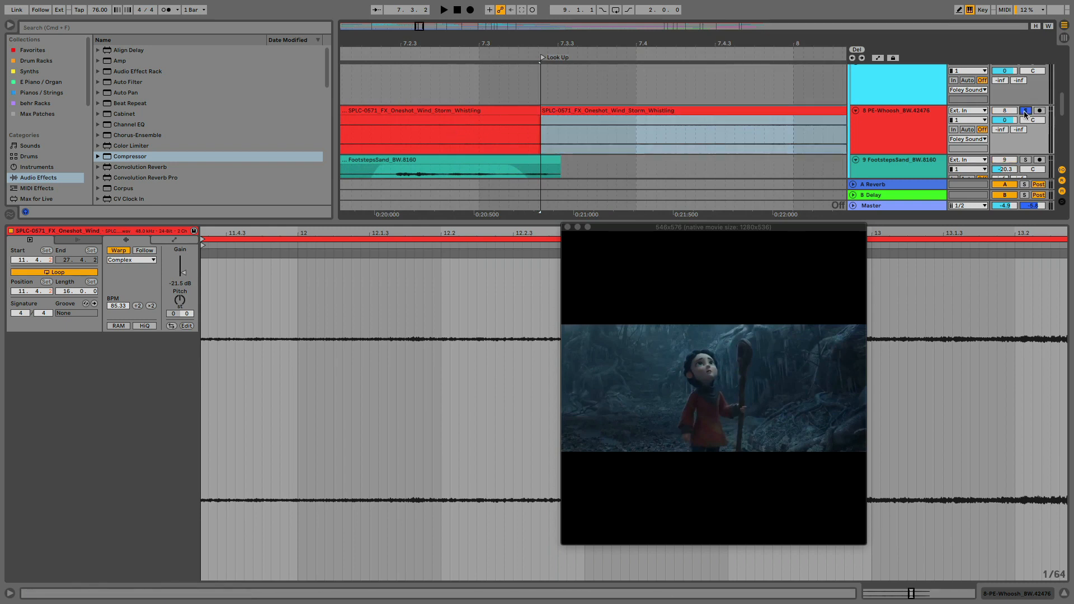
{"action": "left_click", "coordinate": [451, 107]}
{"action": "key", "text": "space"}
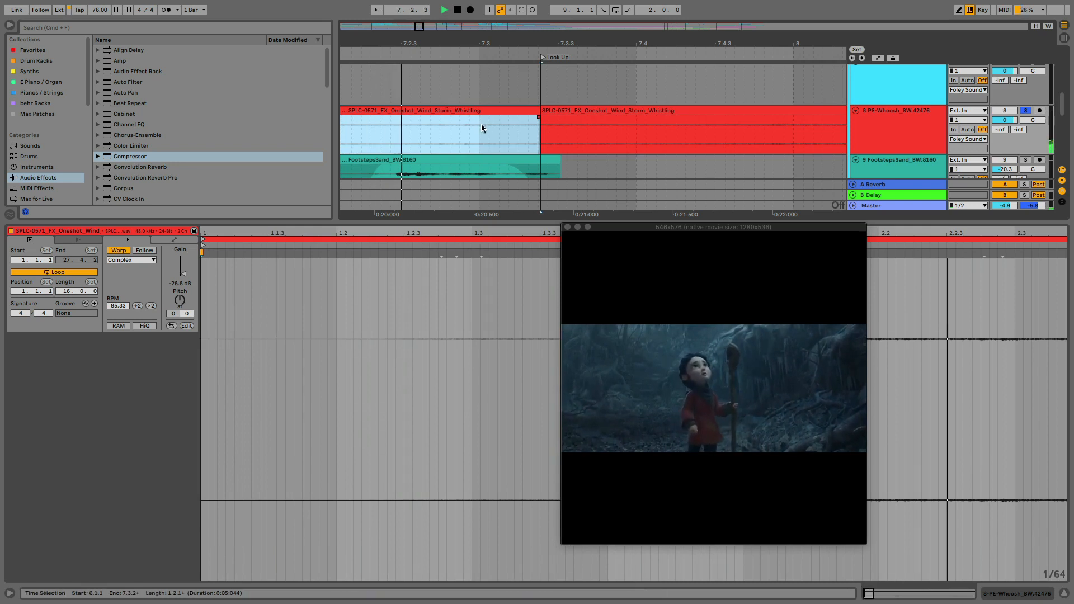
{"action": "key", "text": "space"}
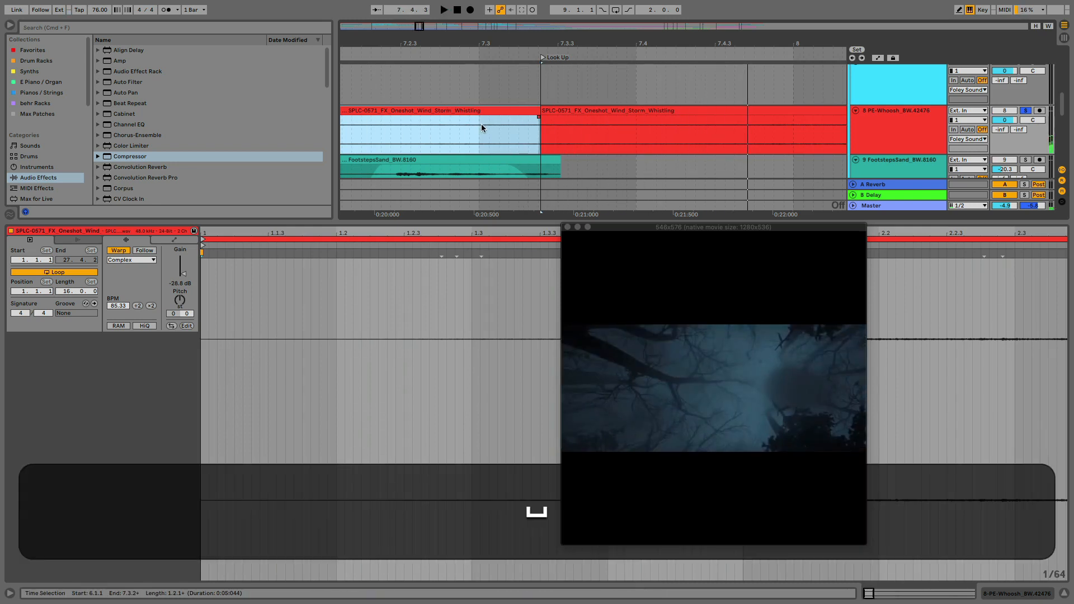
Shift the join between the wind clips slightly past the Look Up locator and set the second clip's gain to -19.3 dB
{"action": "left_click", "coordinate": [551, 119]}
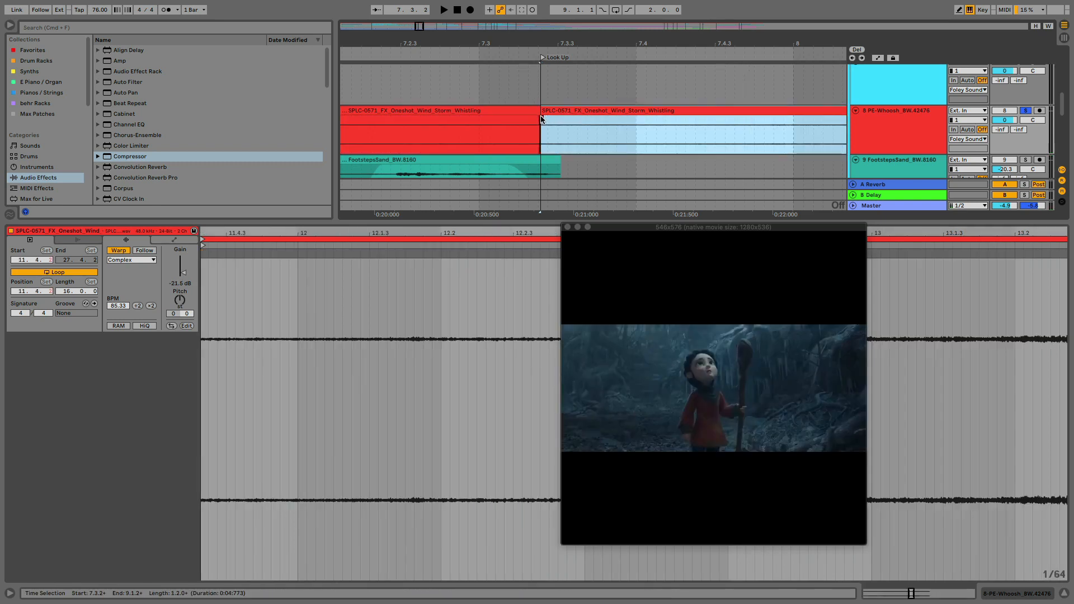
{"action": "left_click", "coordinate": [540, 118]}
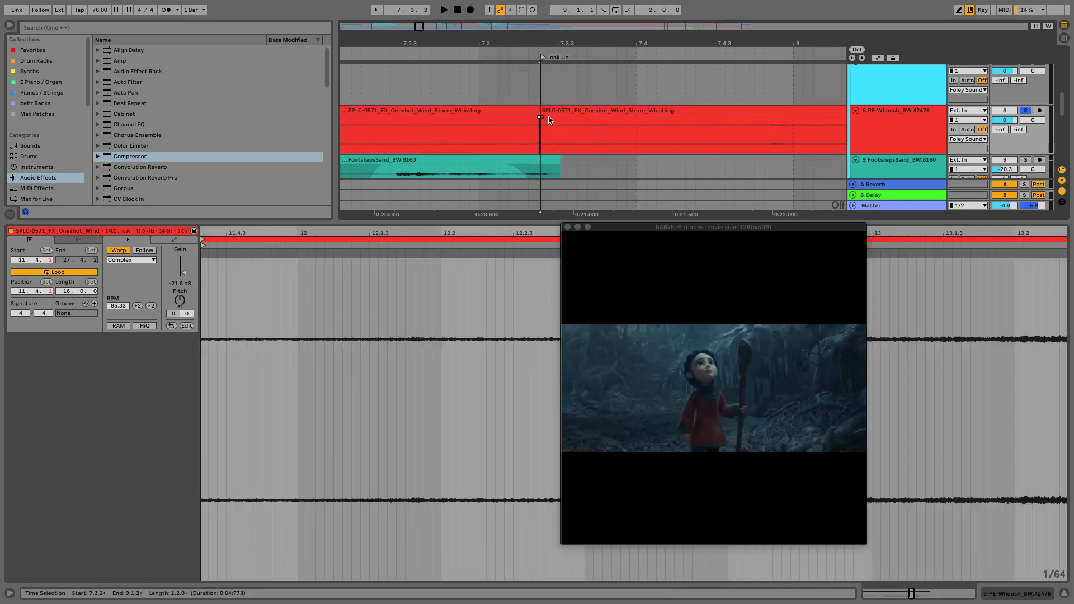
{"action": "left_click_drag", "start_coordinate": [544, 120], "coordinate": [550, 110]}
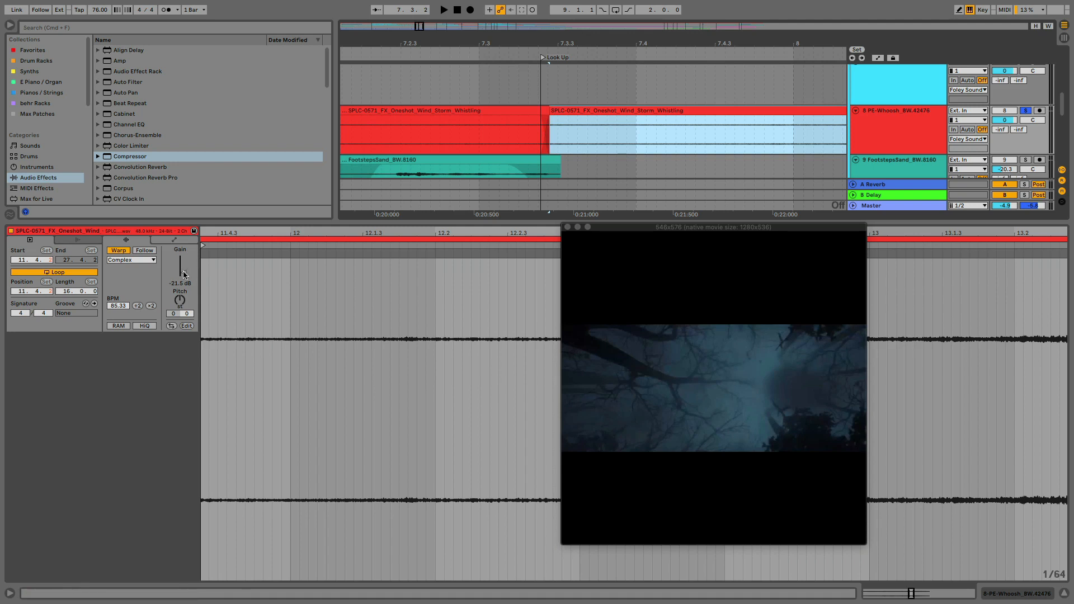
{"action": "left_click_drag", "start_coordinate": [186, 277], "coordinate": [186, 272]}
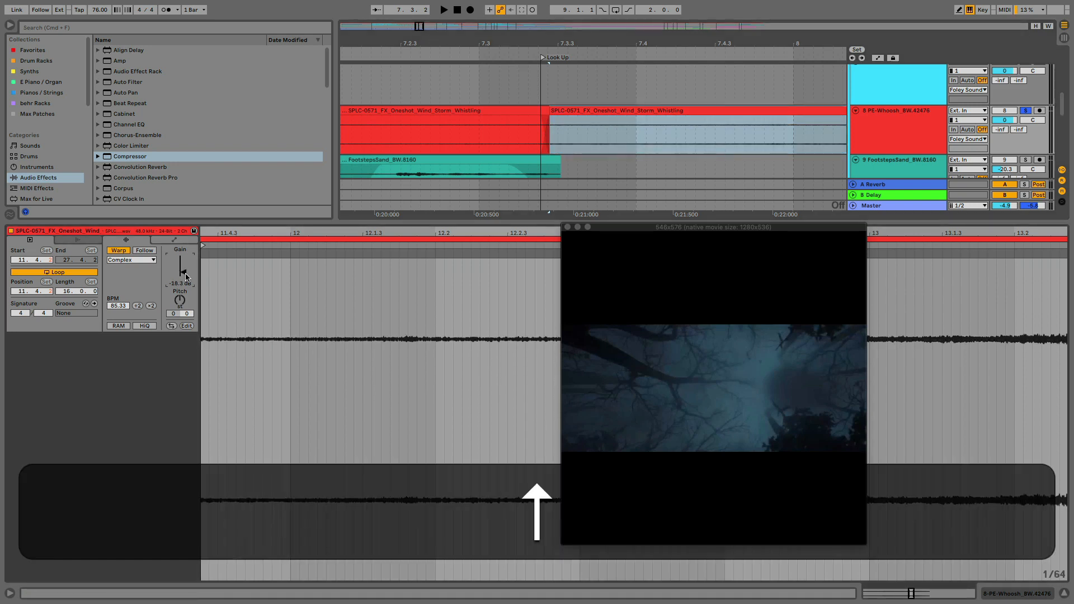
Play the soloed wind transition from about 7.2.4 through the Look Up locator
{"action": "left_click", "coordinate": [475, 124]}
{"action": "key", "text": "space"}
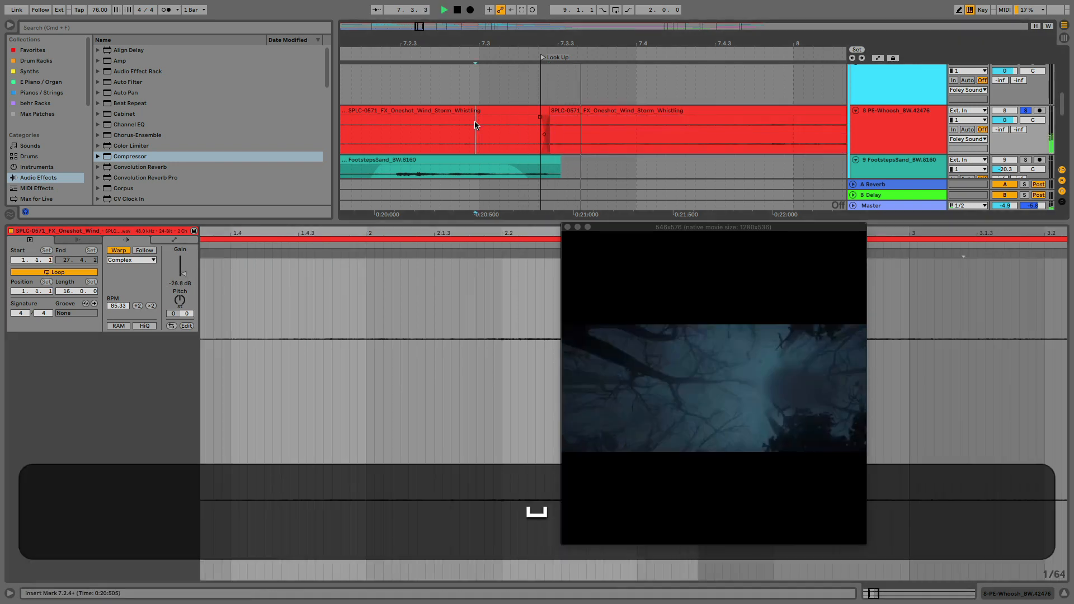
{"action": "key", "text": "space"}
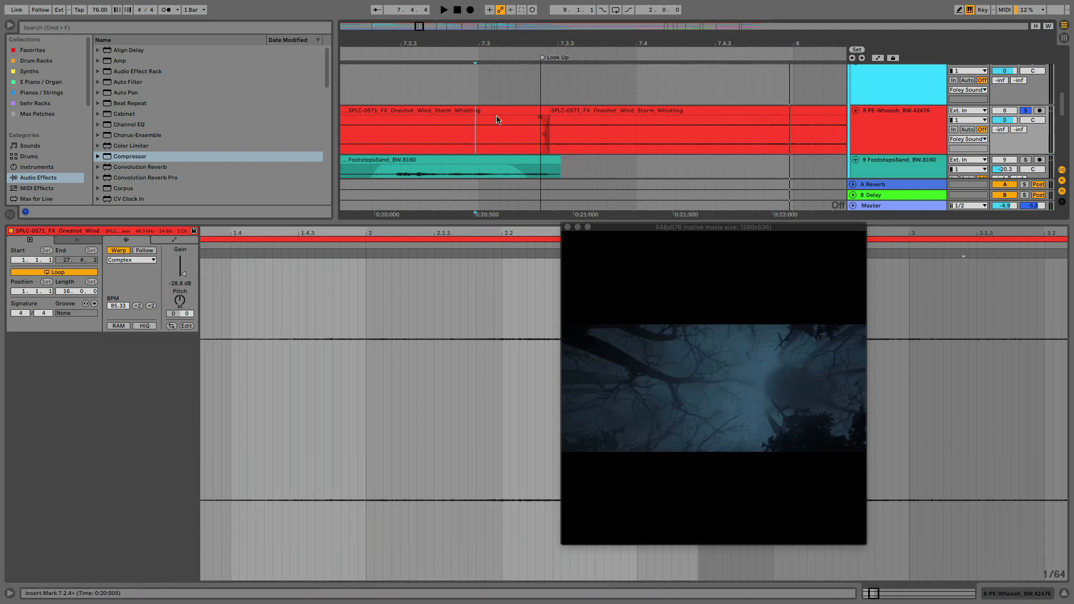
Check the wood cracking clip at the Build up locator and the video frames just after the Dirt locator
{"action": "mouse_move", "coordinate": [578, 42]}
{"action": "left_mouse_down"}
{"action": "mouse_move", "coordinate": [540, 14]}
{"action": "mouse_move", "coordinate": [444, 0]}
{"action": "left_mouse_up"}
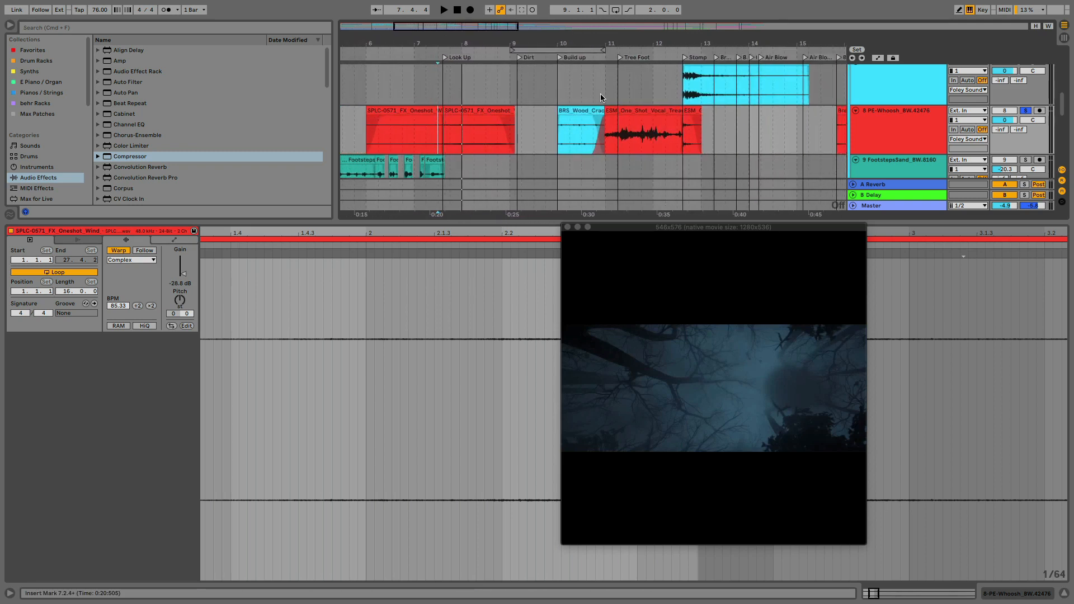
{"action": "left_click", "coordinate": [584, 109]}
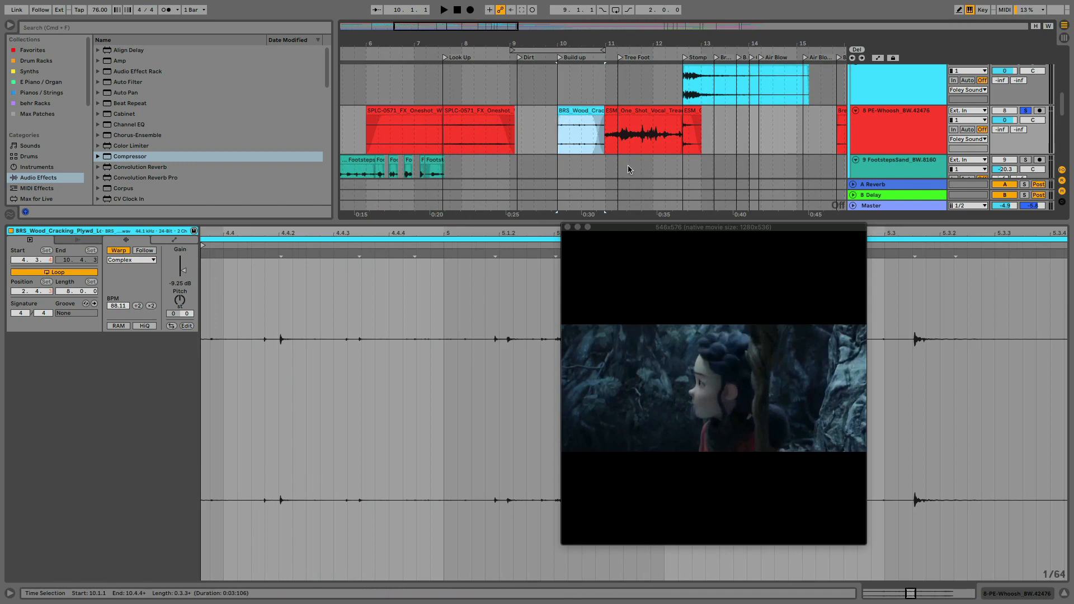
{"action": "left_click", "coordinate": [518, 129]}
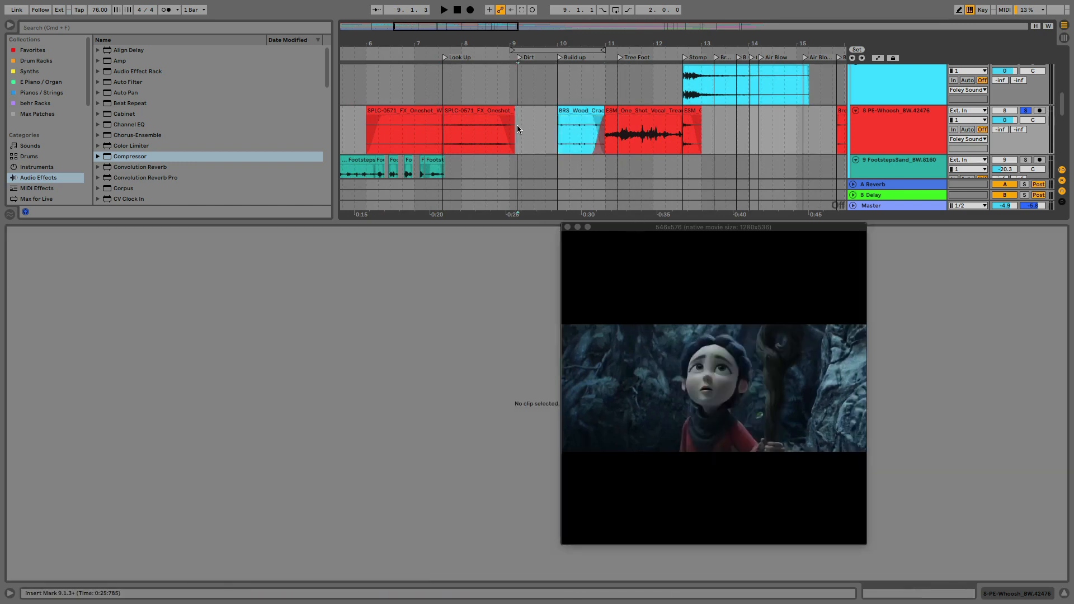
{"action": "mouse_move", "coordinate": [518, 129]}
{"action": "left_mouse_down"}
{"action": "mouse_move", "coordinate": [552, 129]}
{"action": "mouse_move", "coordinate": [519, 129]}
{"action": "mouse_move", "coordinate": [551, 129]}
{"action": "mouse_move", "coordinate": [528, 129]}
{"action": "left_mouse_up"}
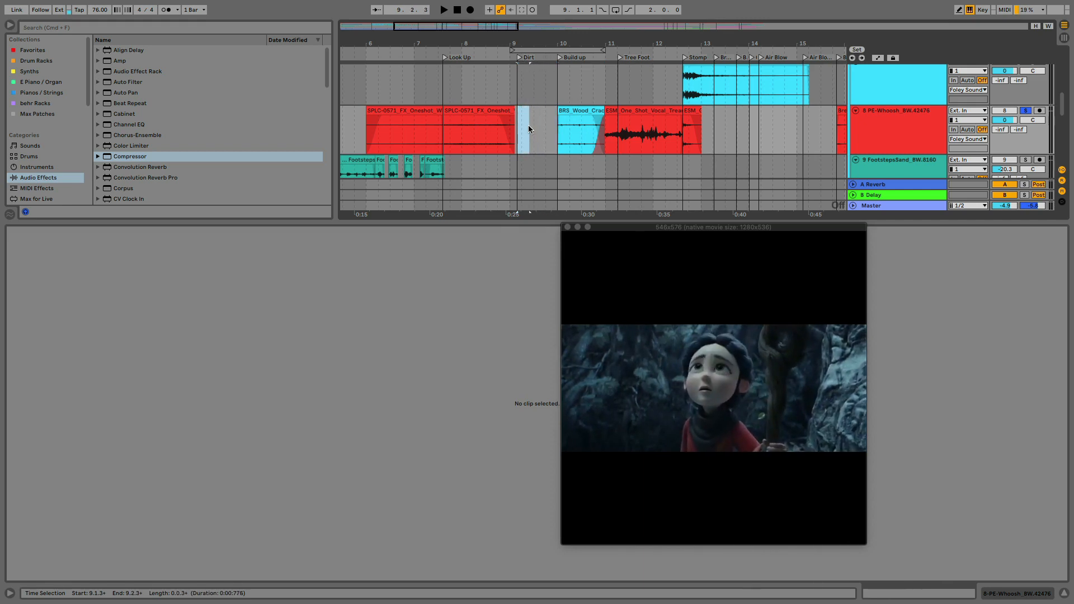
{"action": "scroll", "coordinate": [528, 125], "scroll_direction": "down", "scroll_amount": 10}
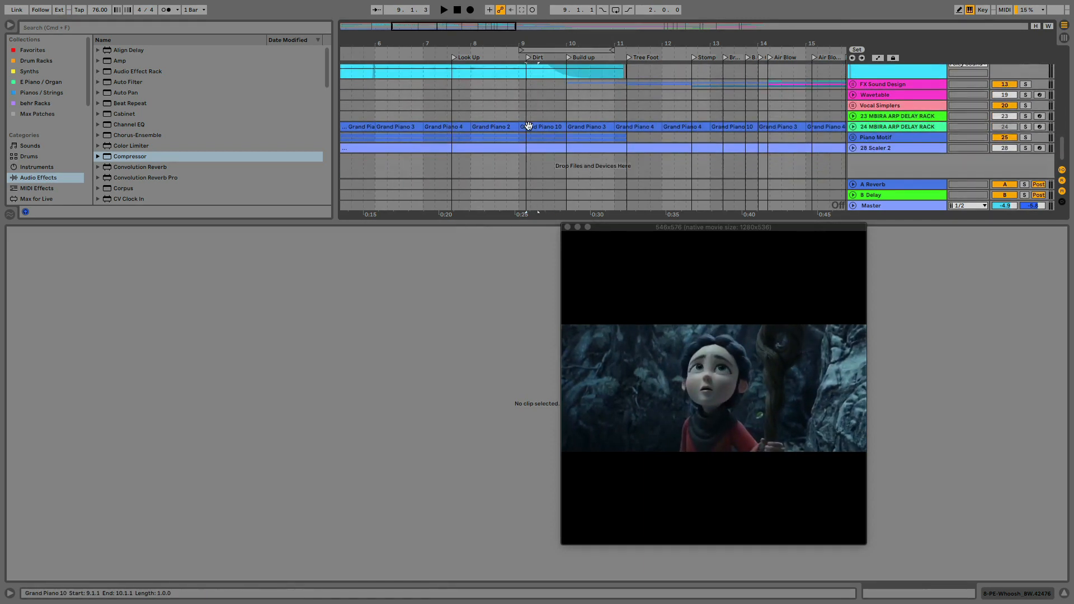
{"action": "scroll", "coordinate": [528, 126], "scroll_direction": "up", "scroll_amount": 10}
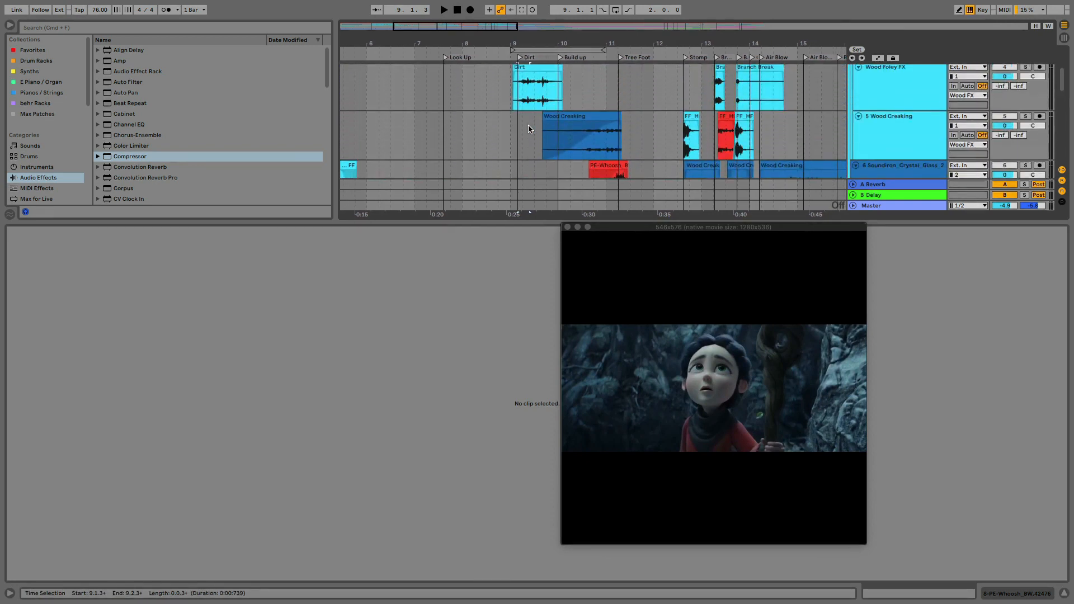
Solo the Wood Foley FX track and play the Dirt clip from its start
{"action": "left_click", "coordinate": [529, 129]}
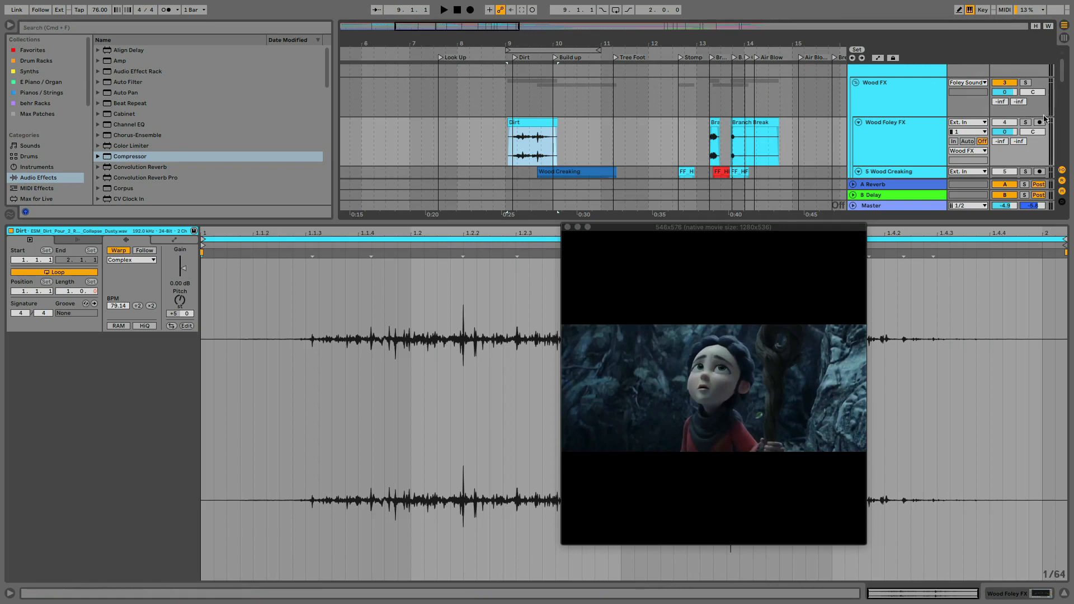
{"action": "left_click", "coordinate": [1026, 122]}
{"action": "left_click", "coordinate": [521, 123]}
{"action": "key", "text": "space"}
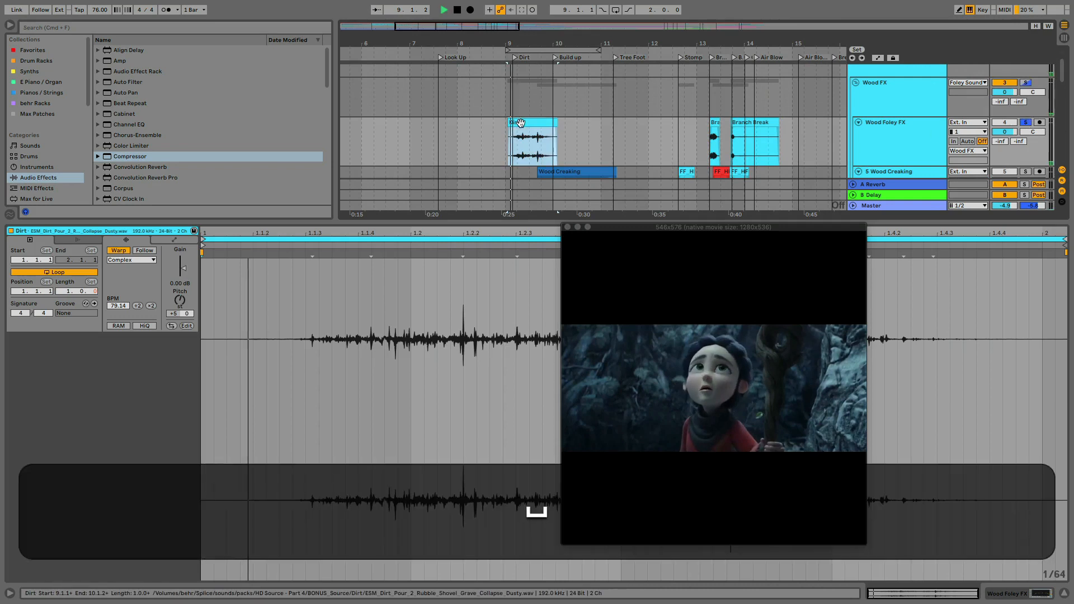
{"action": "key", "text": "space"}
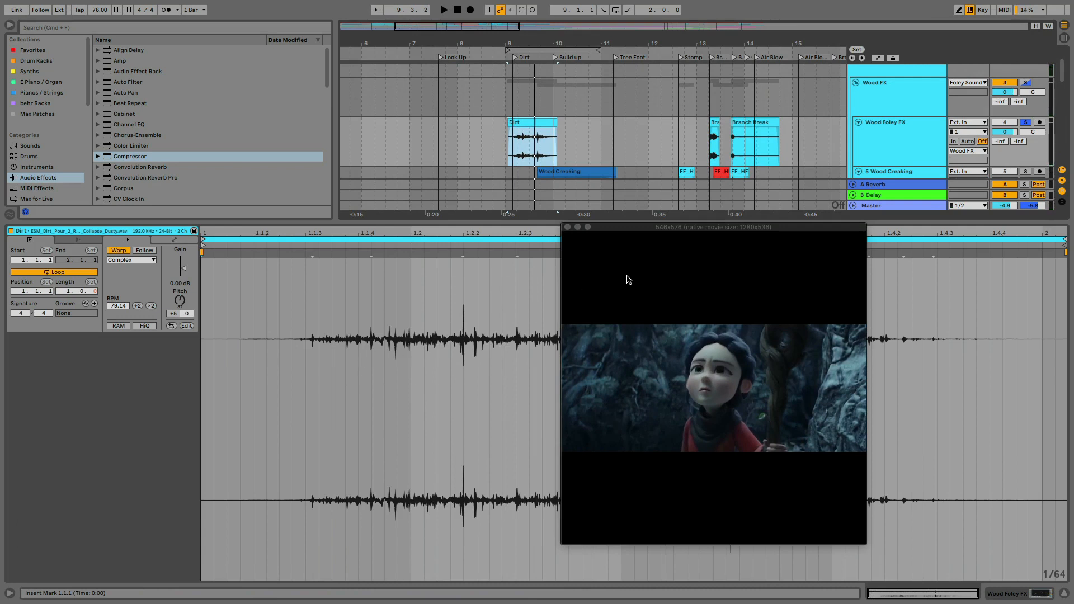
Change the Dirt clip's warp mode to Complex Pro and play the clip with the video
{"action": "left_click_drag", "start_coordinate": [643, 230], "coordinate": [625, 265]}
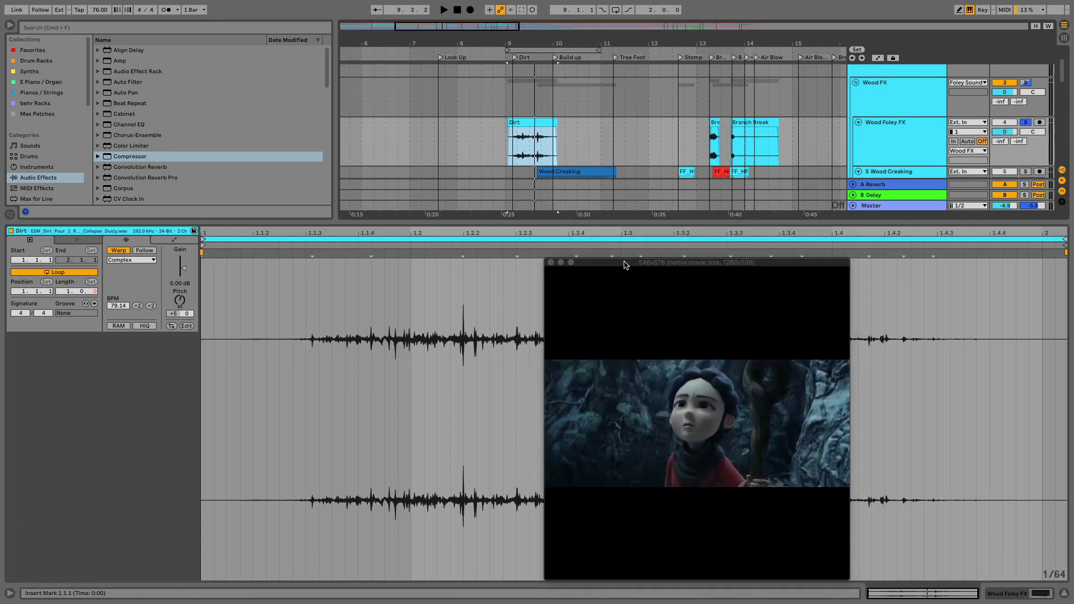
{"action": "left_click", "coordinate": [135, 261]}
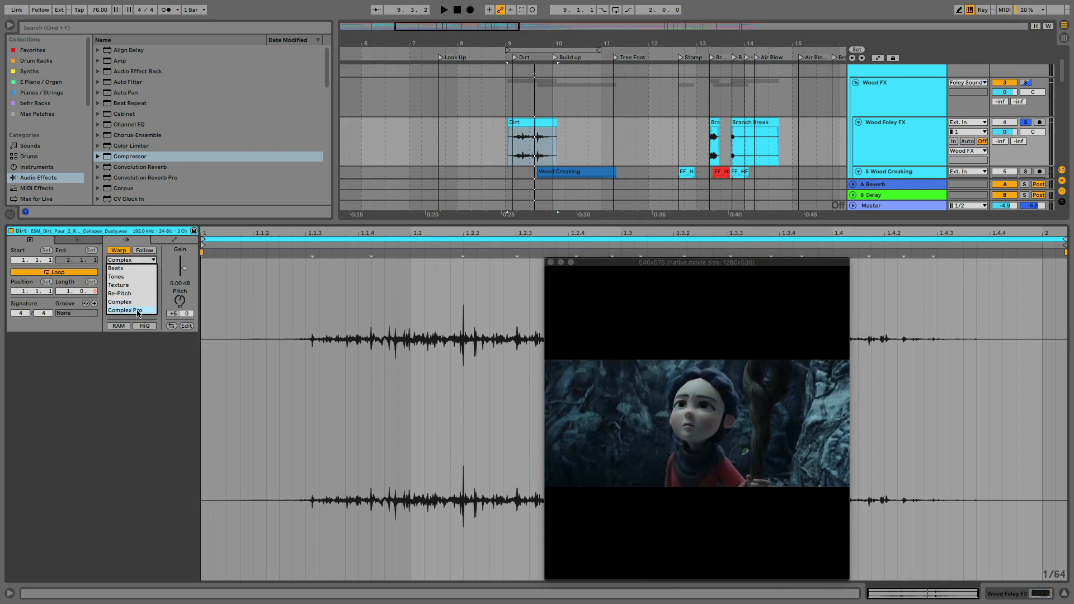
{"action": "left_click", "coordinate": [139, 312]}
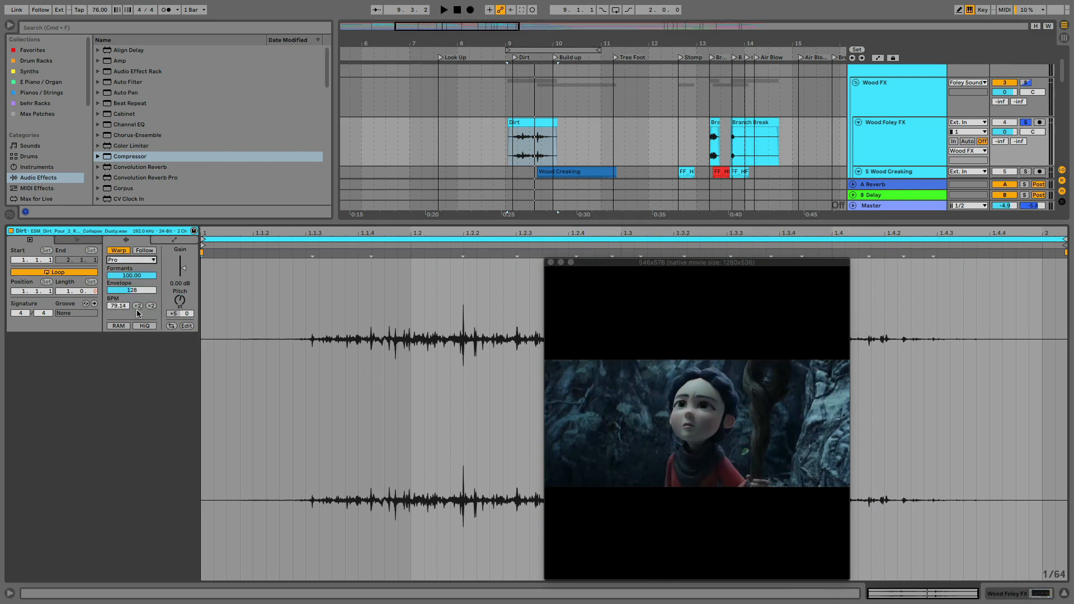
{"action": "key", "text": "space"}
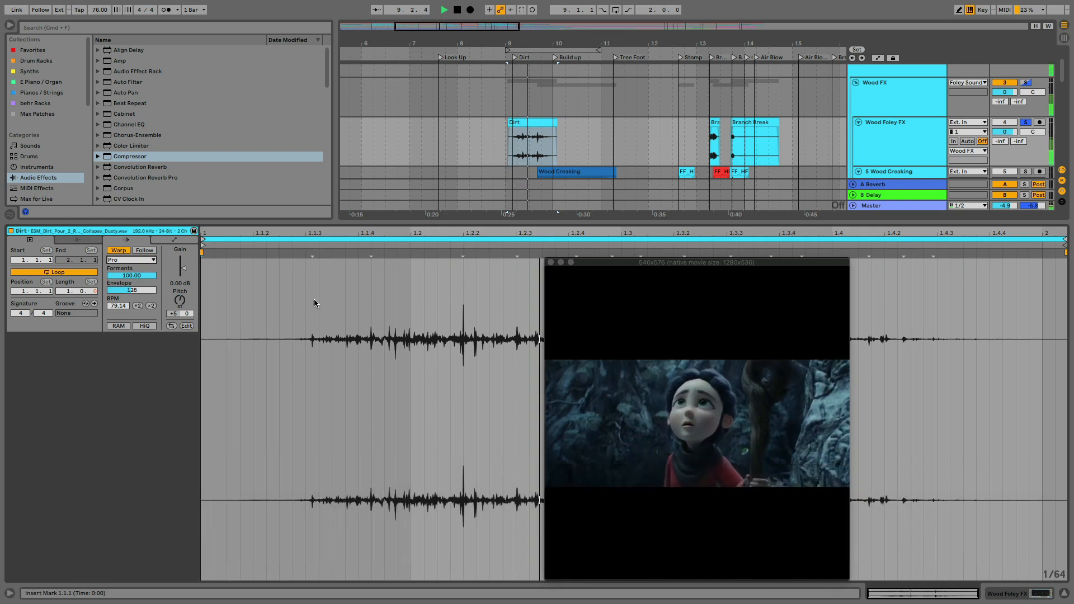
{"action": "key", "text": "space"}
Lower the Dirt clip's Formants to 84.38 and Envelope to 71, auditioning the clip between adjustments
{"action": "left_click_drag", "start_coordinate": [137, 276], "coordinate": [136, 290]}
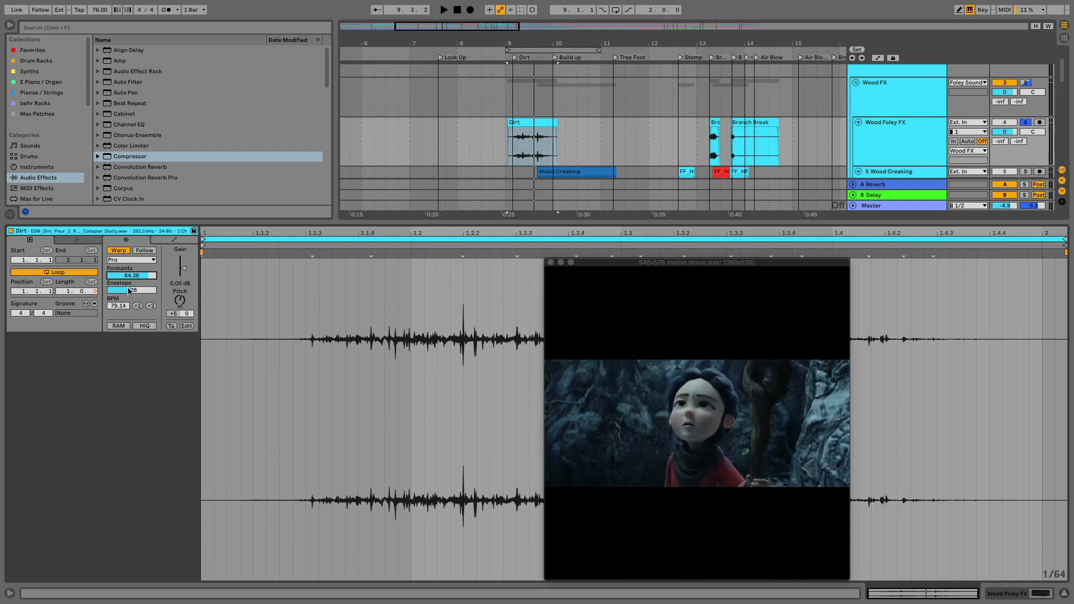
{"action": "left_click", "coordinate": [130, 291]}
{"action": "key", "text": "space"}
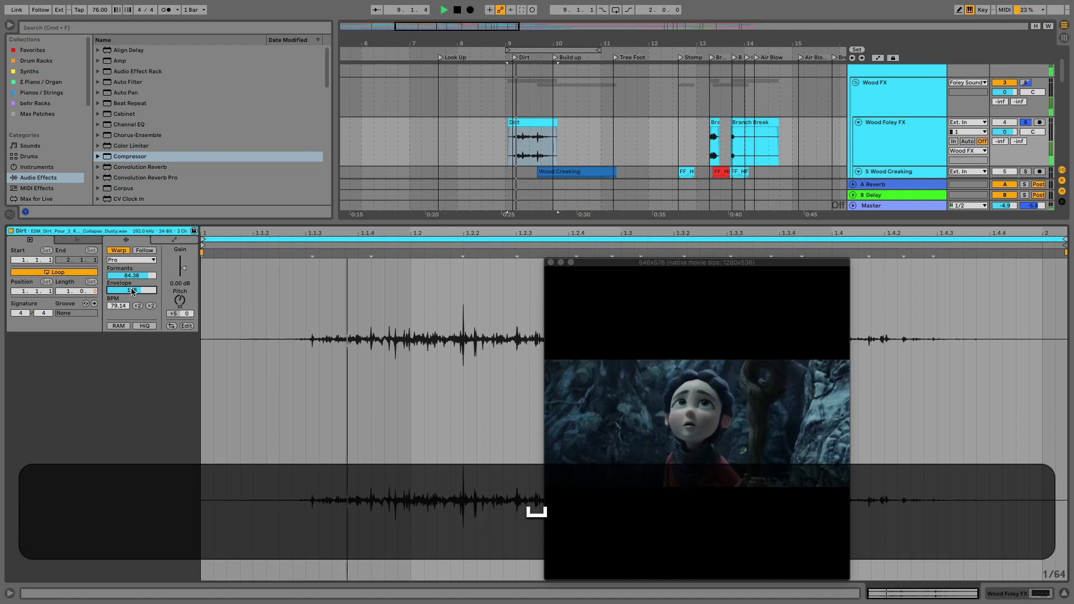
{"action": "key", "text": "space"}
{"action": "left_click_drag", "start_coordinate": [131, 289], "coordinate": [132, 299]}
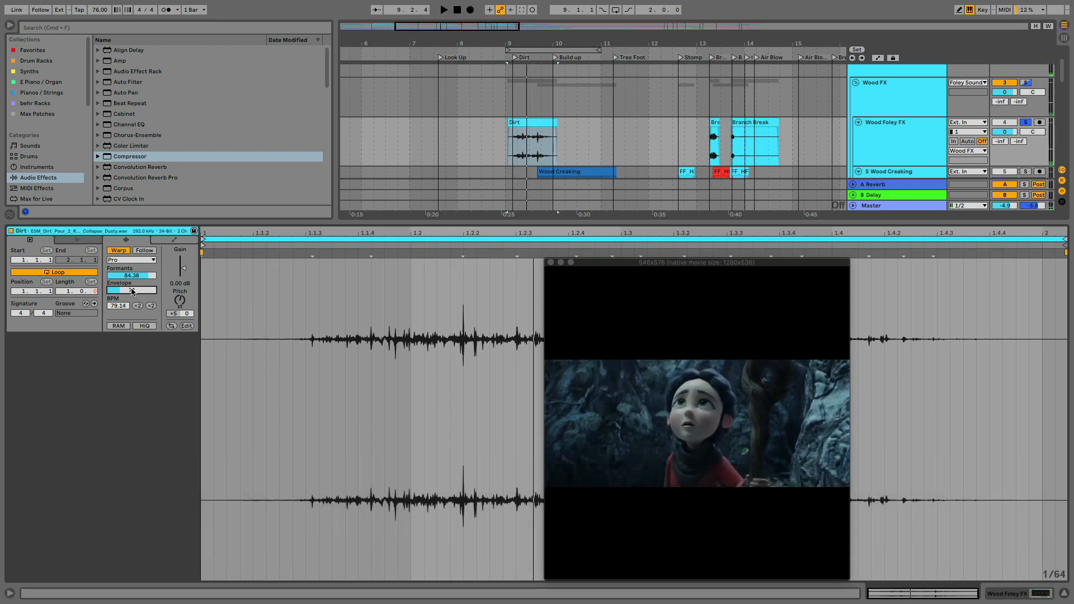
{"action": "key", "text": "space"}
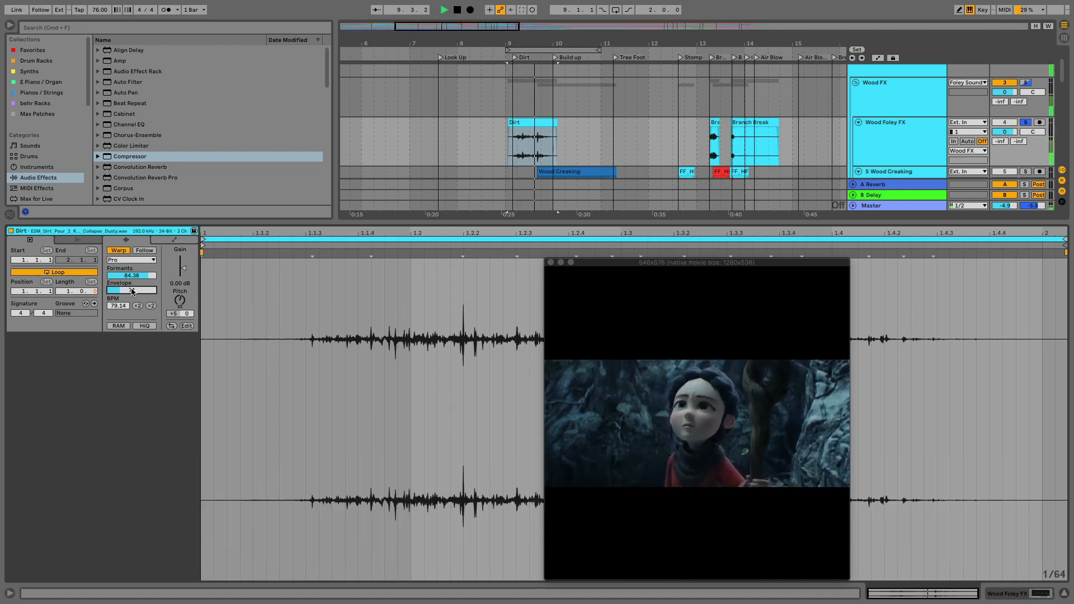
{"action": "key", "text": "space"}
{"action": "left_click_drag", "start_coordinate": [136, 274], "coordinate": [136, 281]}
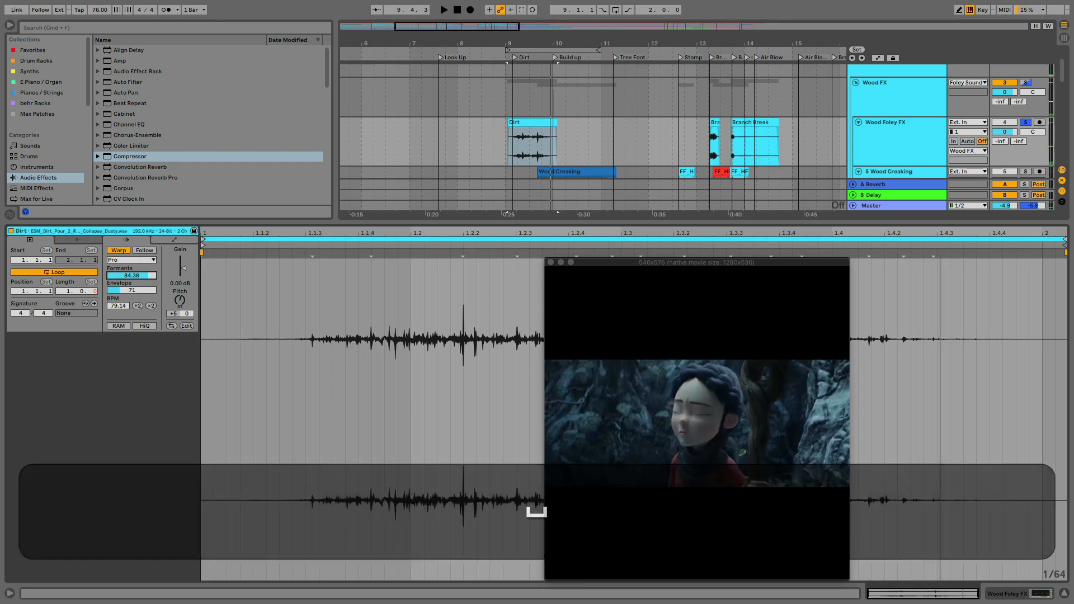
Find the Reverb presets and add Empty Auditorium after EQ Eight on the Wood Foley FX track
{"action": "left_click", "coordinate": [878, 143]}
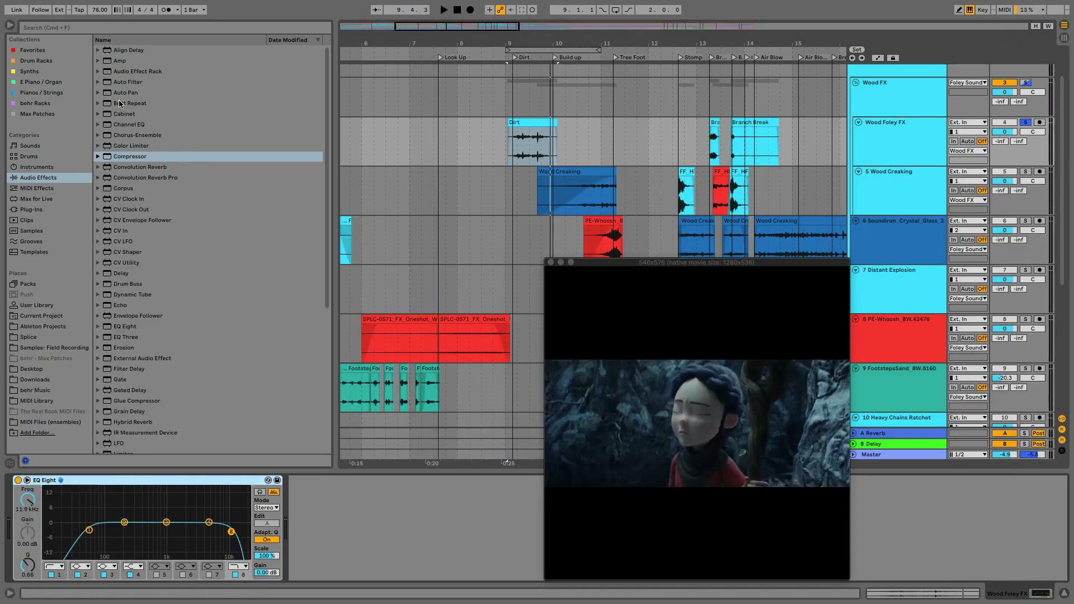
{"action": "left_click", "coordinate": [41, 29]}
{"action": "type", "text": "rever"}
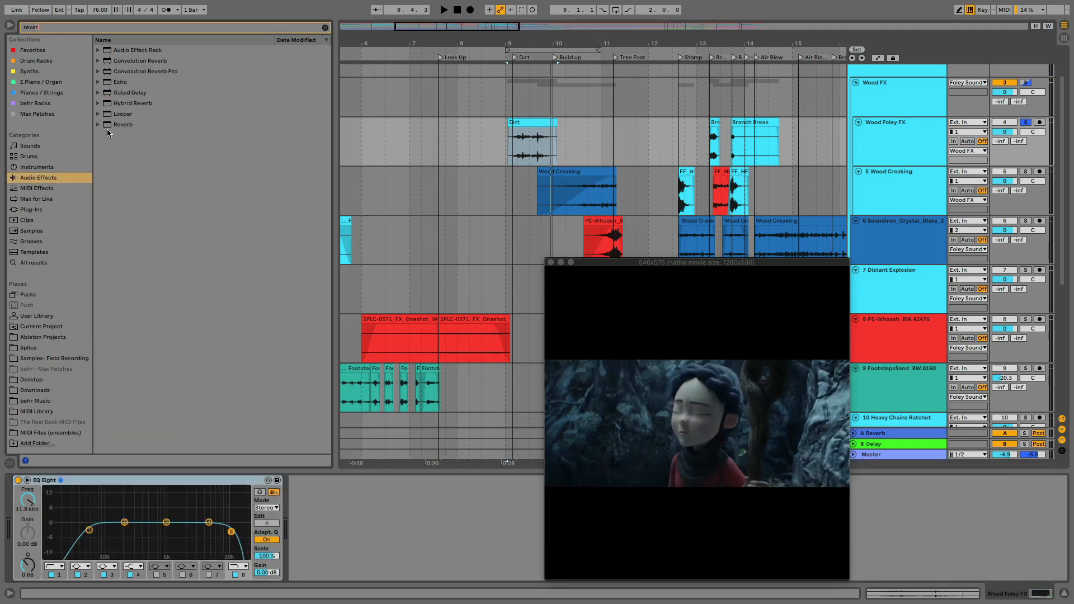
{"action": "left_click", "coordinate": [105, 125]}
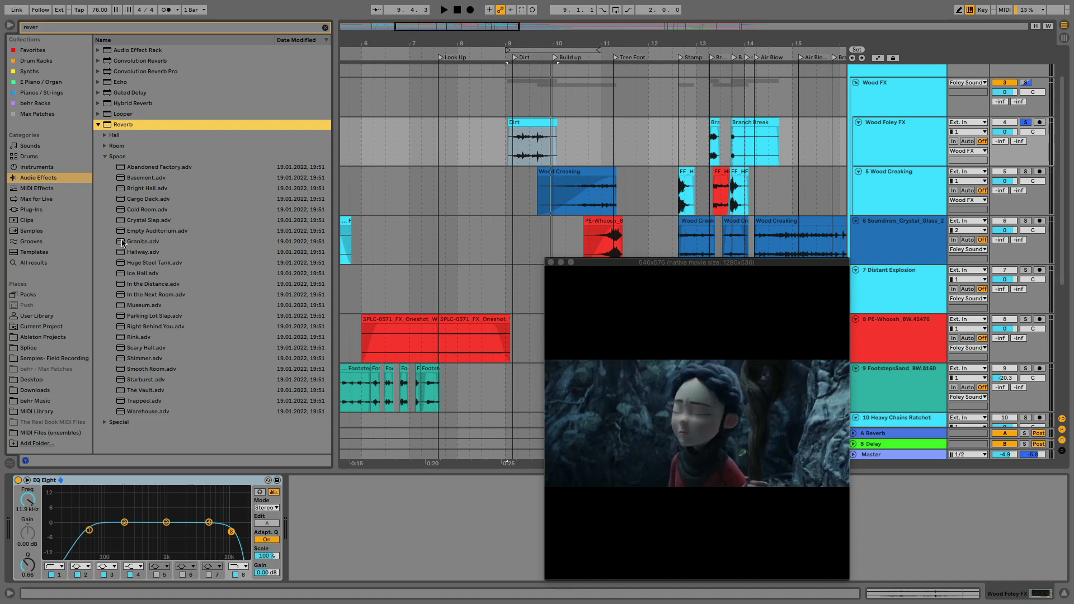
{"action": "left_click_drag", "start_coordinate": [122, 234], "coordinate": [358, 512]}
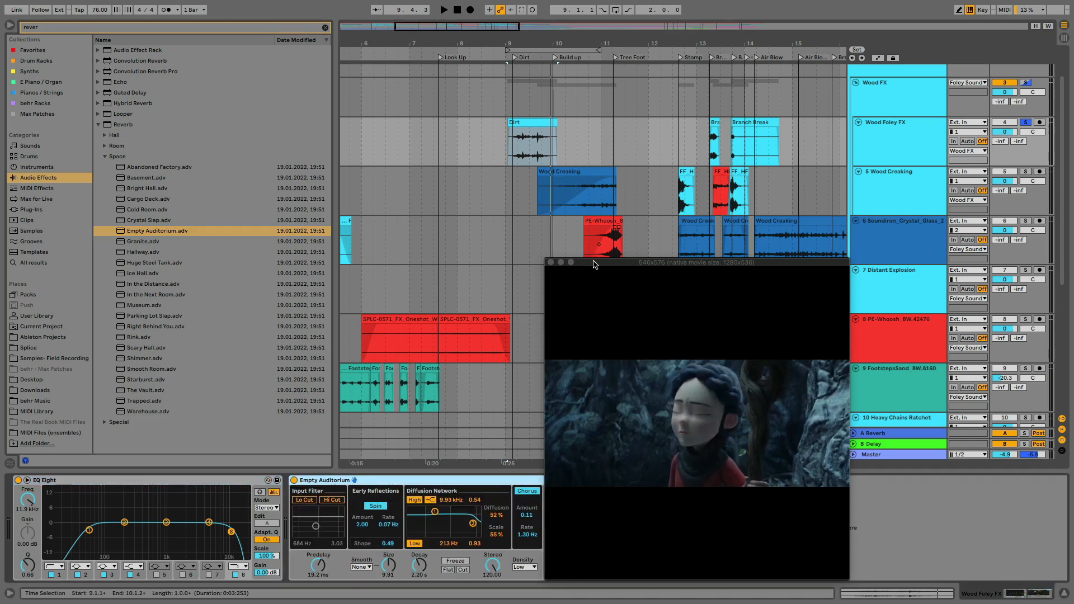
Audition the Empty Auditorium reverb and reduce its Size to 2.91, Decay to 975 ms and Dry/Wet to 25%
{"action": "left_click_drag", "start_coordinate": [597, 263], "coordinate": [653, 133]}
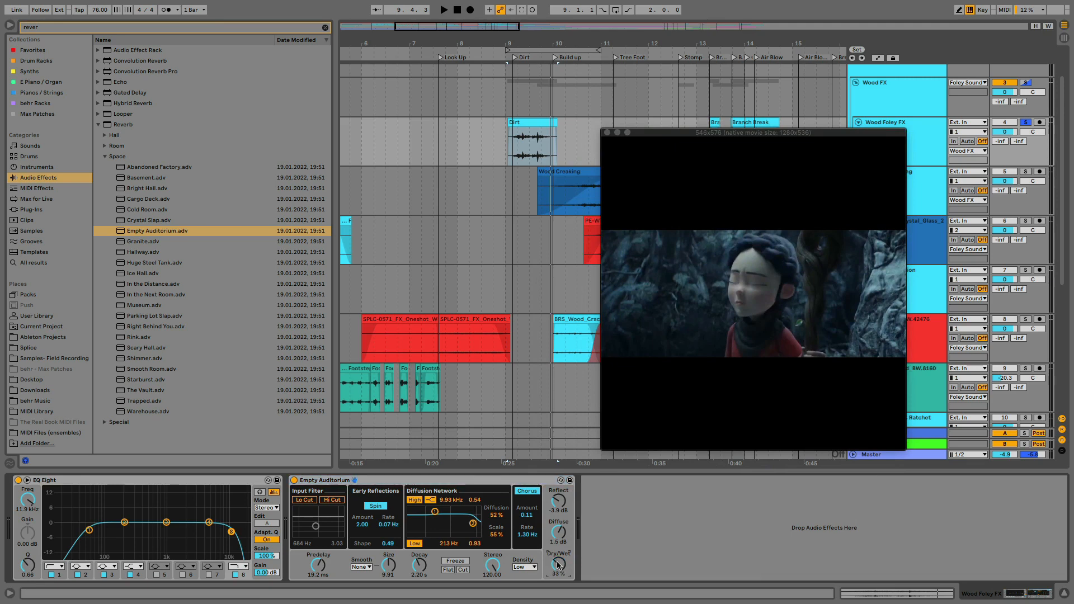
{"action": "key", "text": "space"}
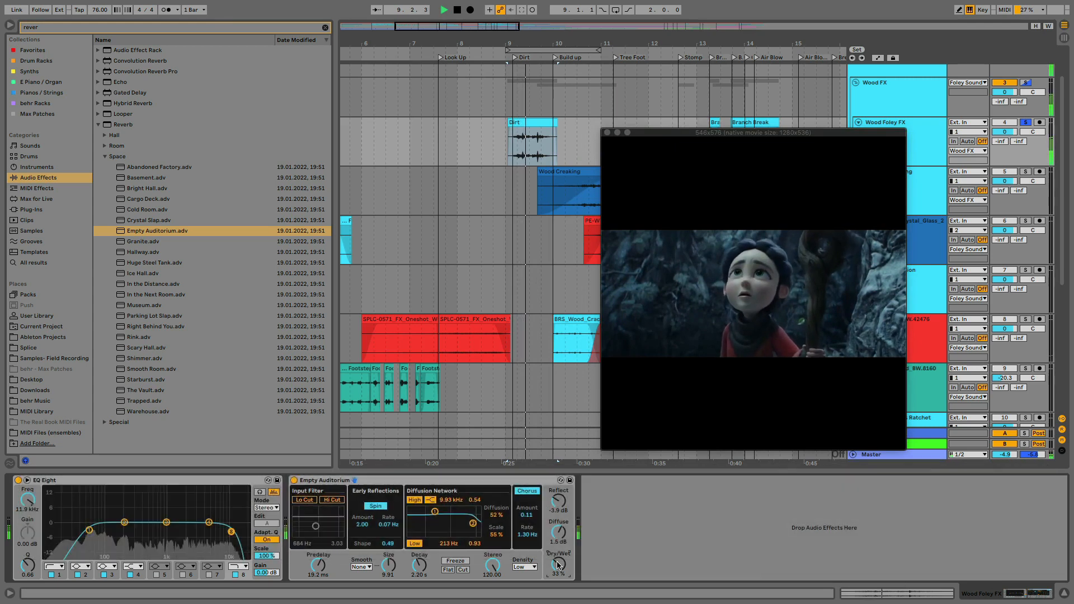
{"action": "key", "text": "space"}
{"action": "left_click_drag", "start_coordinate": [557, 562], "coordinate": [556, 571]}
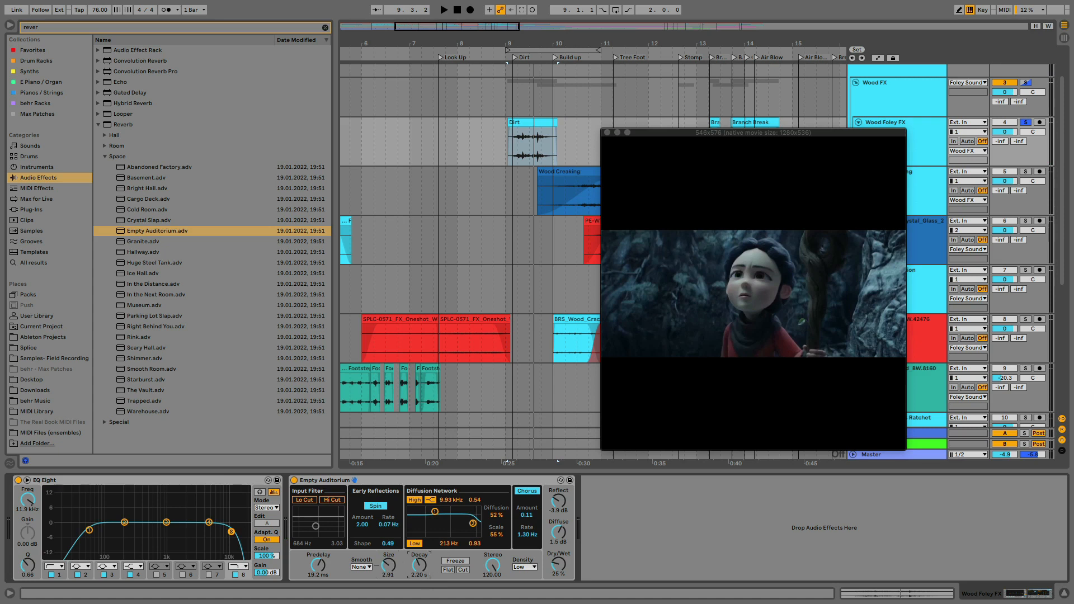
Enable the reverb's Lo Cut input filter at 1.14 kHz and play the Dirt clip from its start
{"action": "left_click", "coordinate": [305, 500]}
{"action": "left_click_drag", "start_coordinate": [315, 526], "coordinate": [319, 526]}
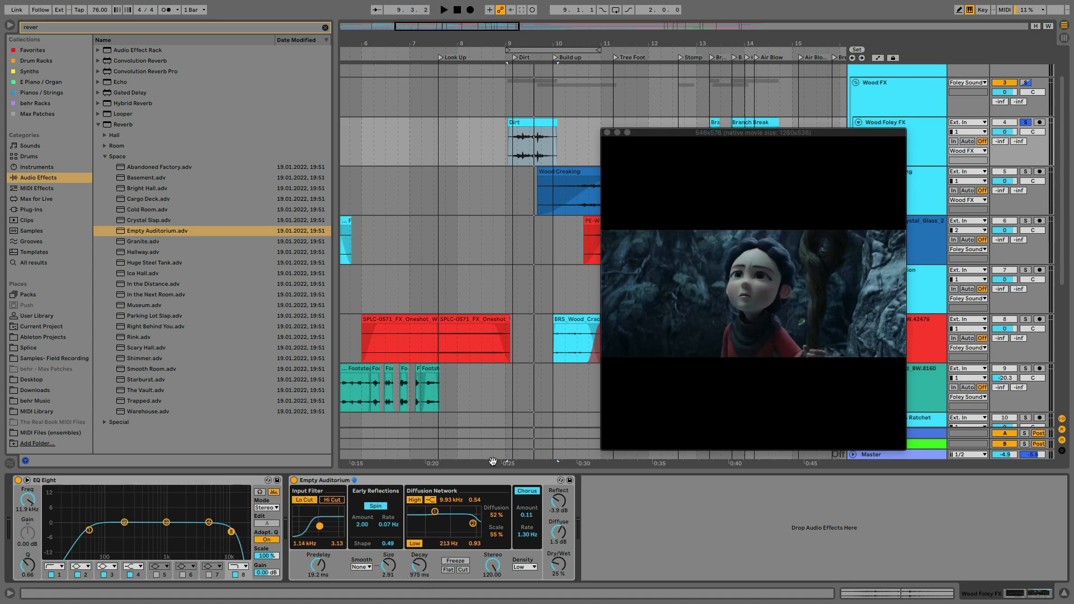
{"action": "left_click", "coordinate": [508, 134]}
{"action": "key", "text": "space"}
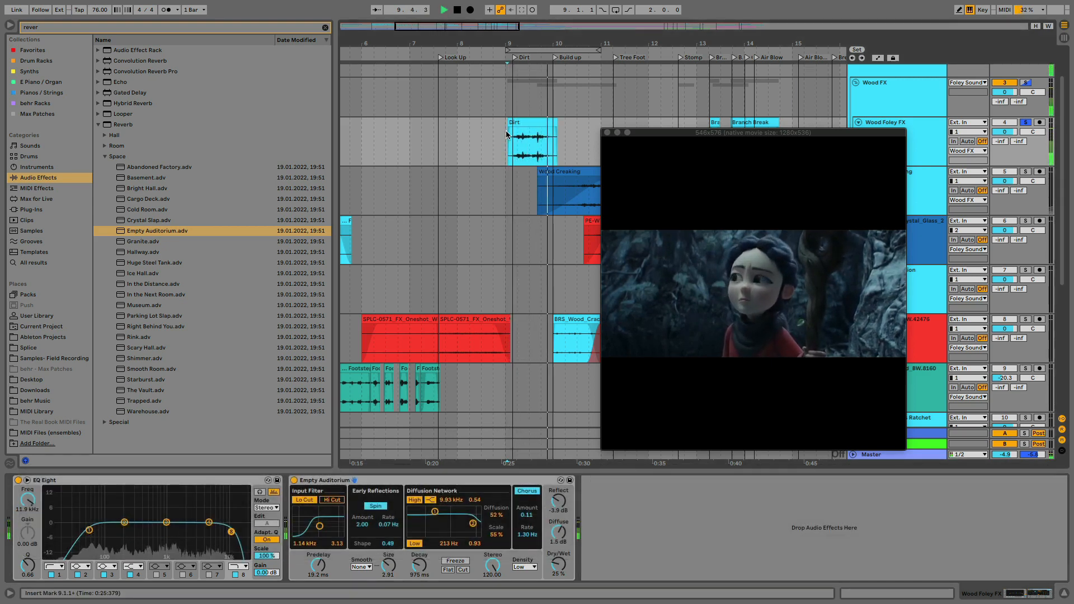
{"action": "key", "text": "space"}
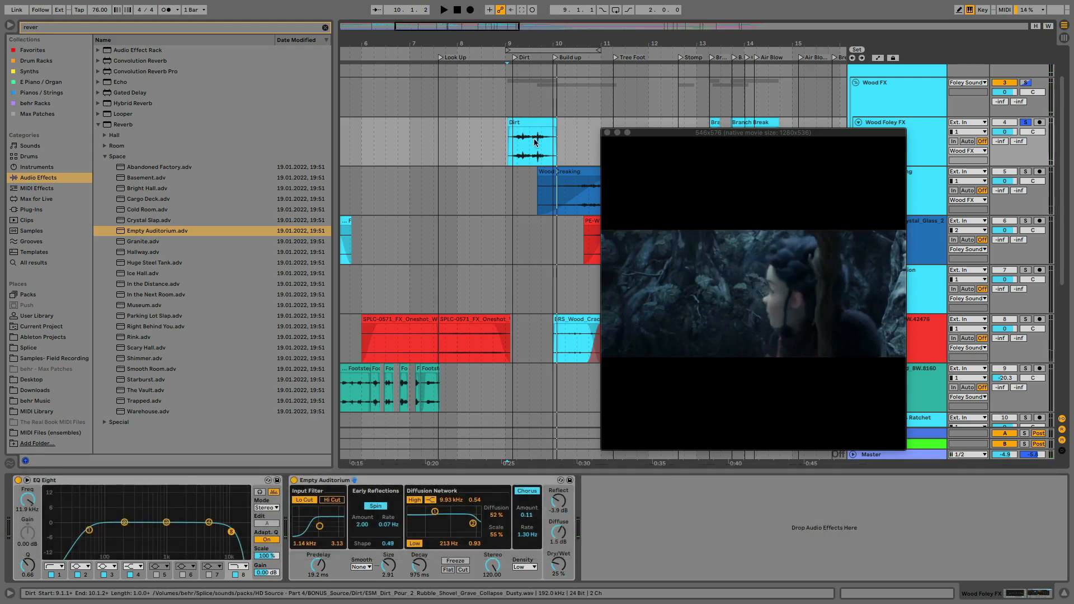
Show the Track Panning automation of the Wood Foley FX track and check it around the Dirt clip
{"action": "left_click", "coordinate": [529, 143]}
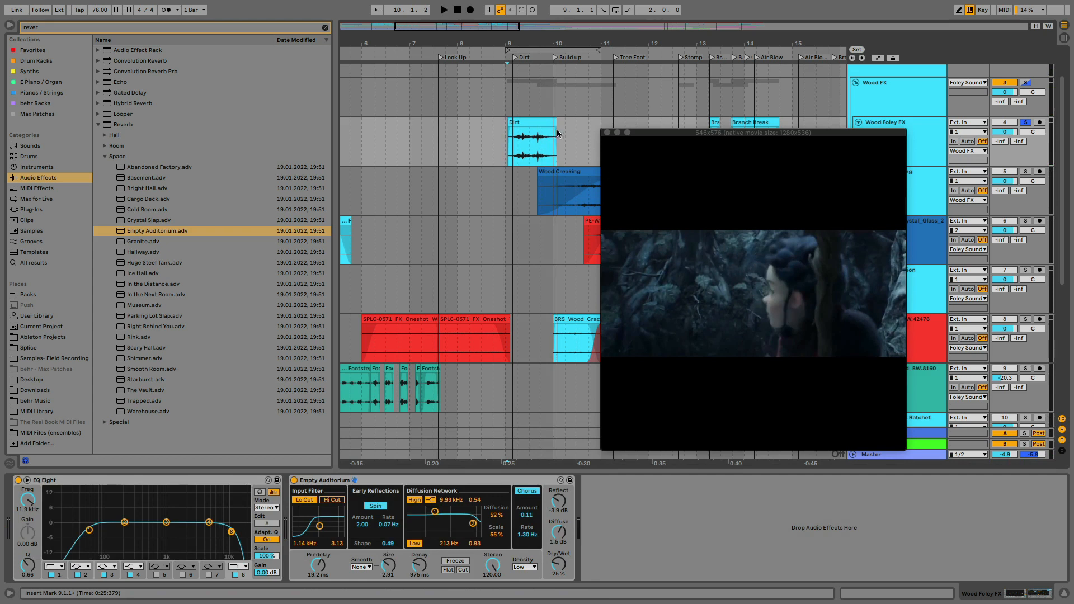
{"action": "left_click", "coordinate": [535, 148]}
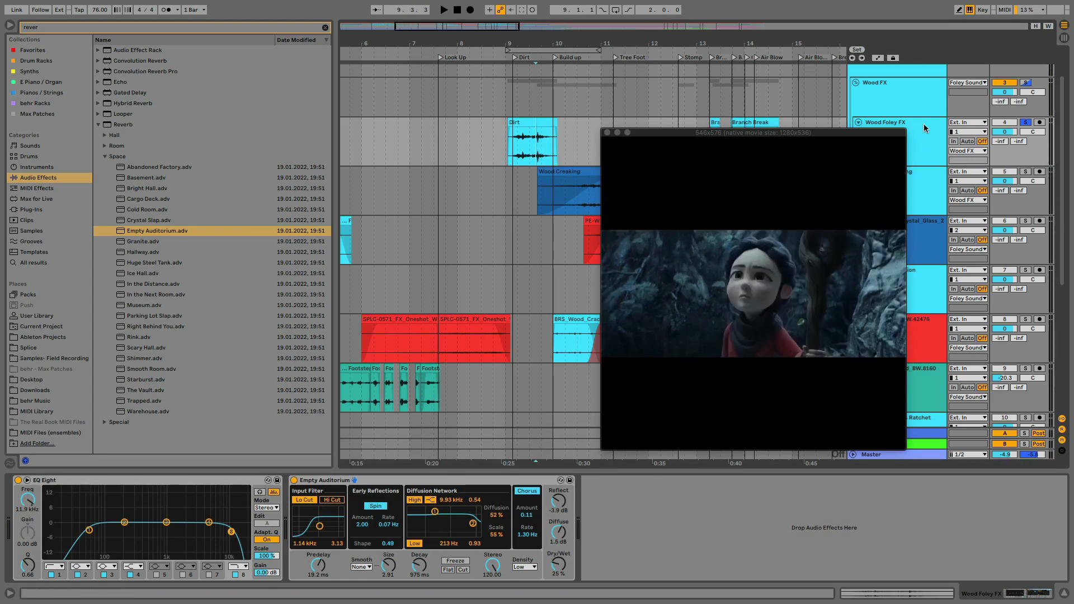
{"action": "right_click", "coordinate": [1035, 132]}
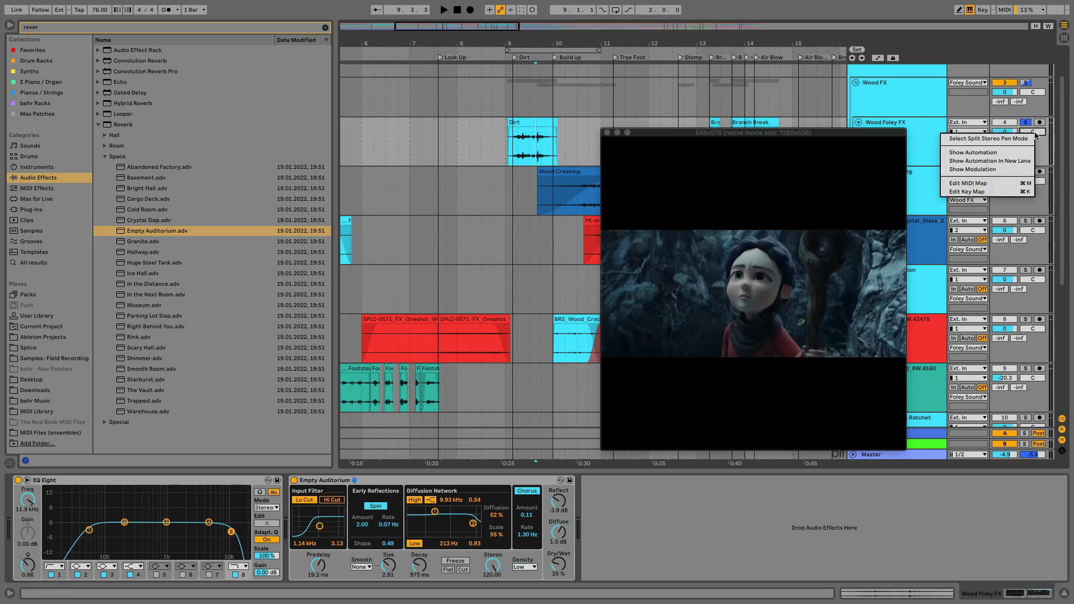
{"action": "left_click", "coordinate": [983, 152]}
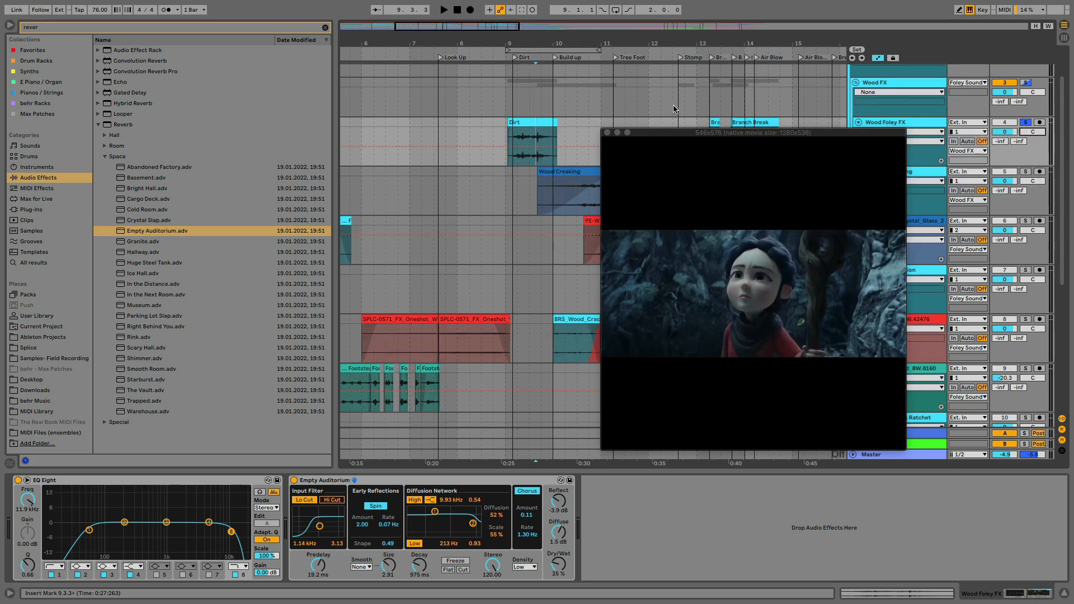
{"action": "left_click_drag", "start_coordinate": [642, 128], "coordinate": [693, 242]}
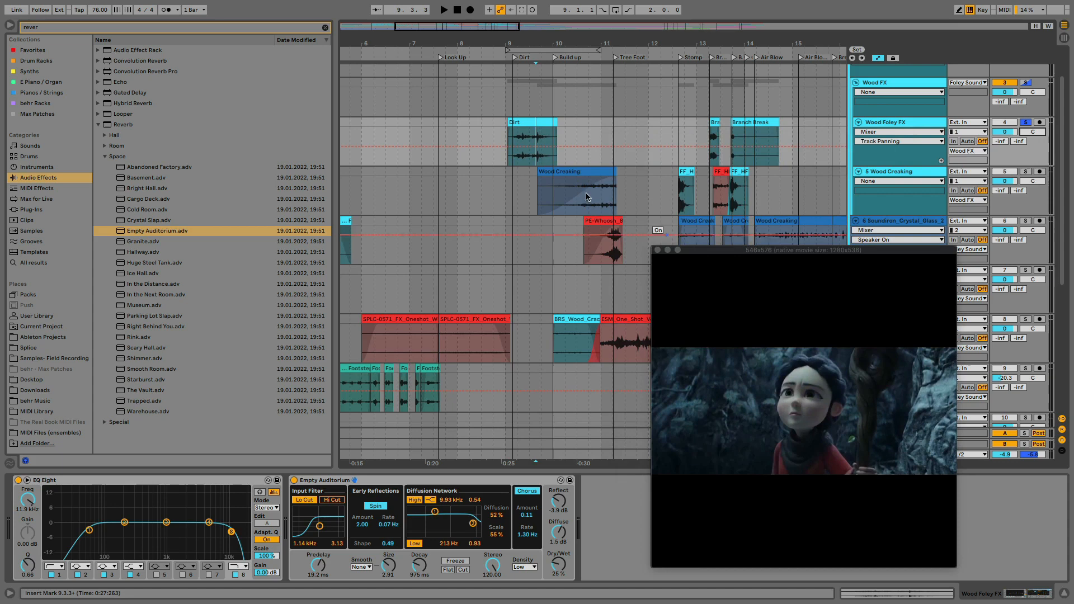
{"action": "left_click", "coordinate": [573, 138]}
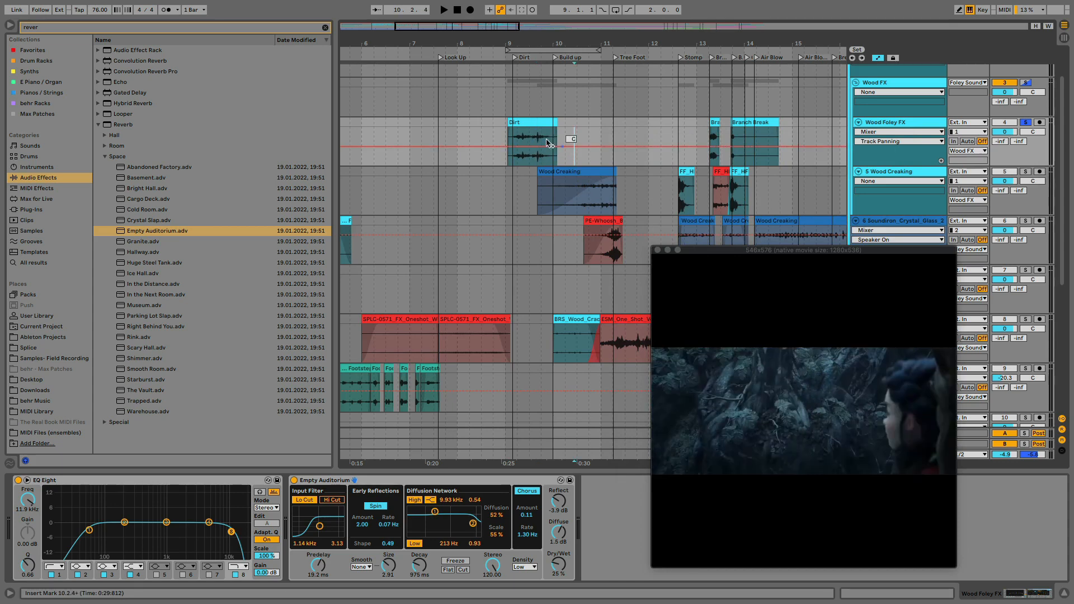
{"action": "left_click_drag", "start_coordinate": [504, 45], "coordinate": [503, 22]}
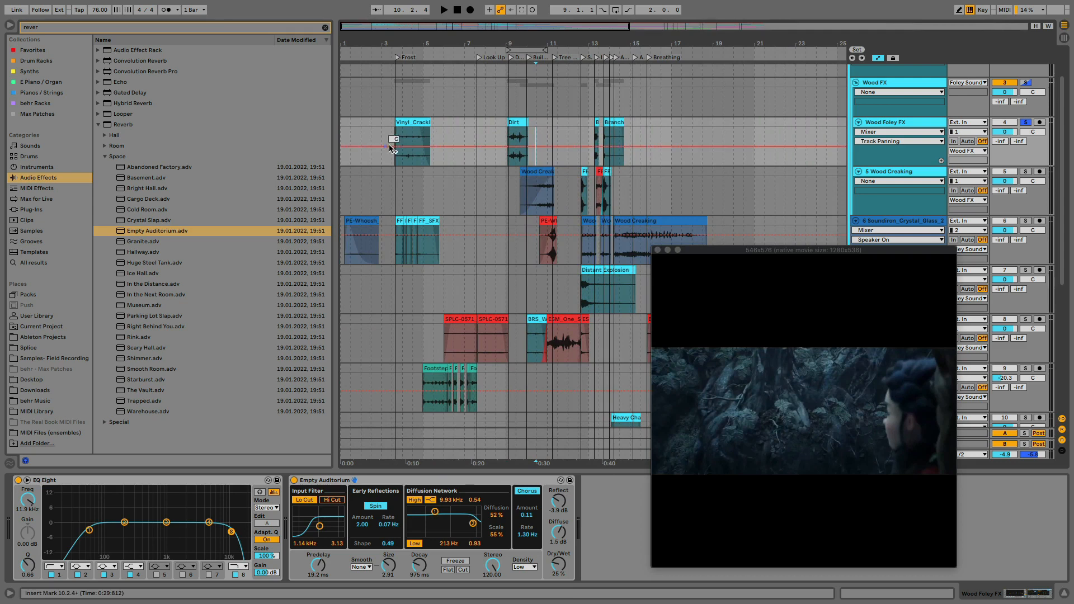
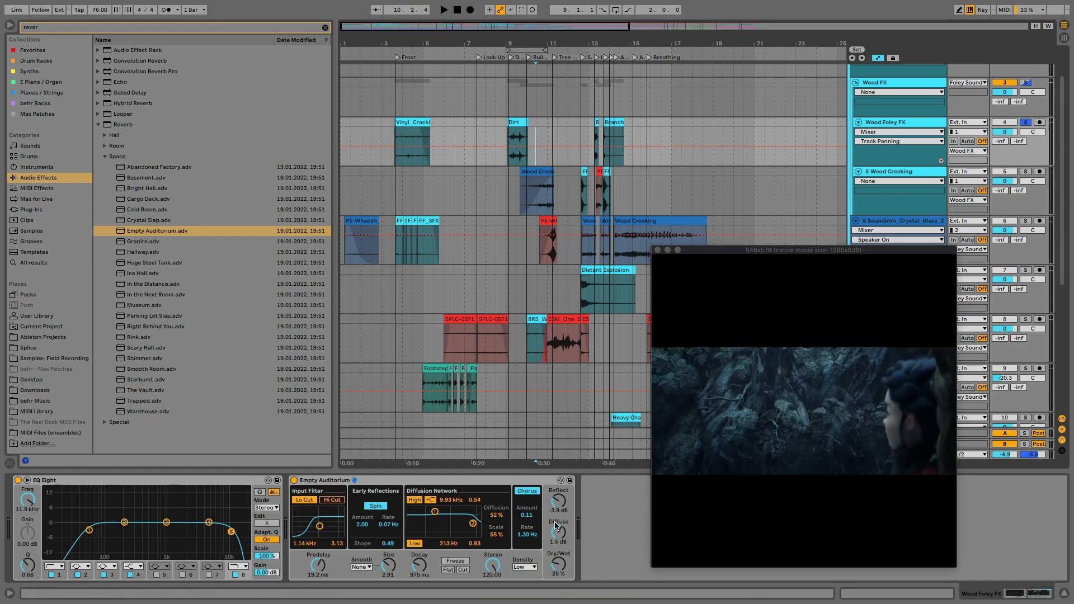
Automate the Empty Auditorium Dry/Wet on the Wood Foley FX track to rise from a lower level to 25% before the Dirt clip
{"action": "left_click", "coordinate": [557, 568]}
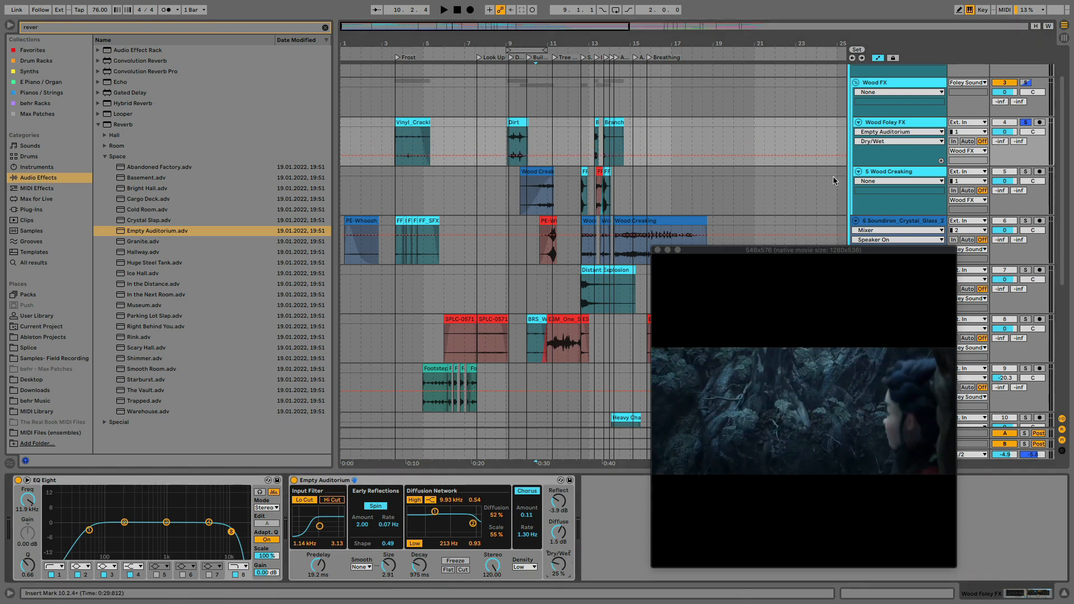
{"action": "left_click", "coordinate": [488, 155]}
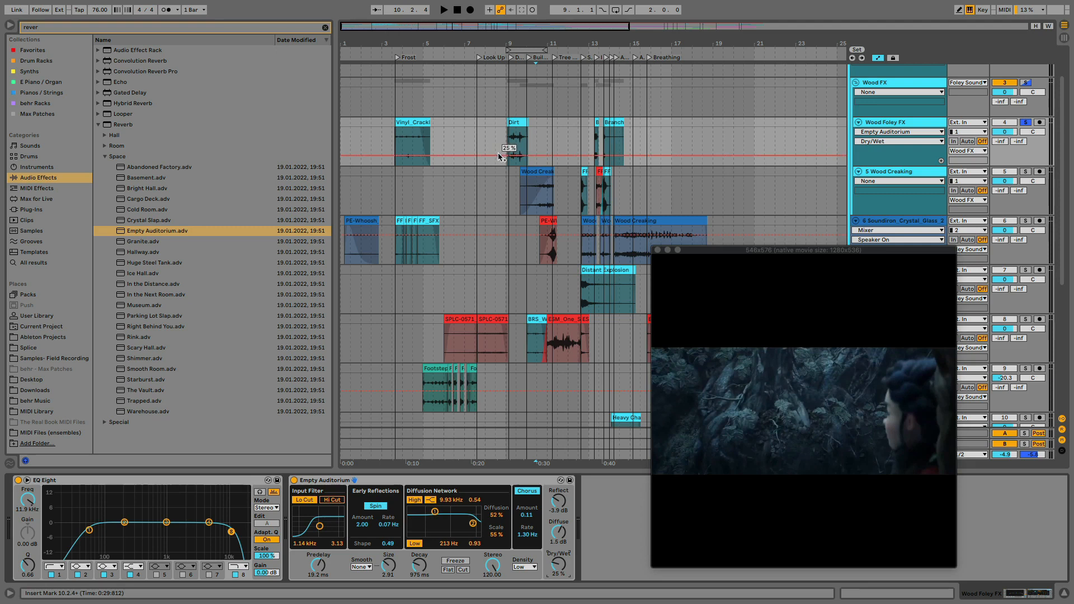
{"action": "left_click", "coordinate": [499, 155]}
{"action": "left_click_drag", "start_coordinate": [489, 156], "coordinate": [489, 163]}
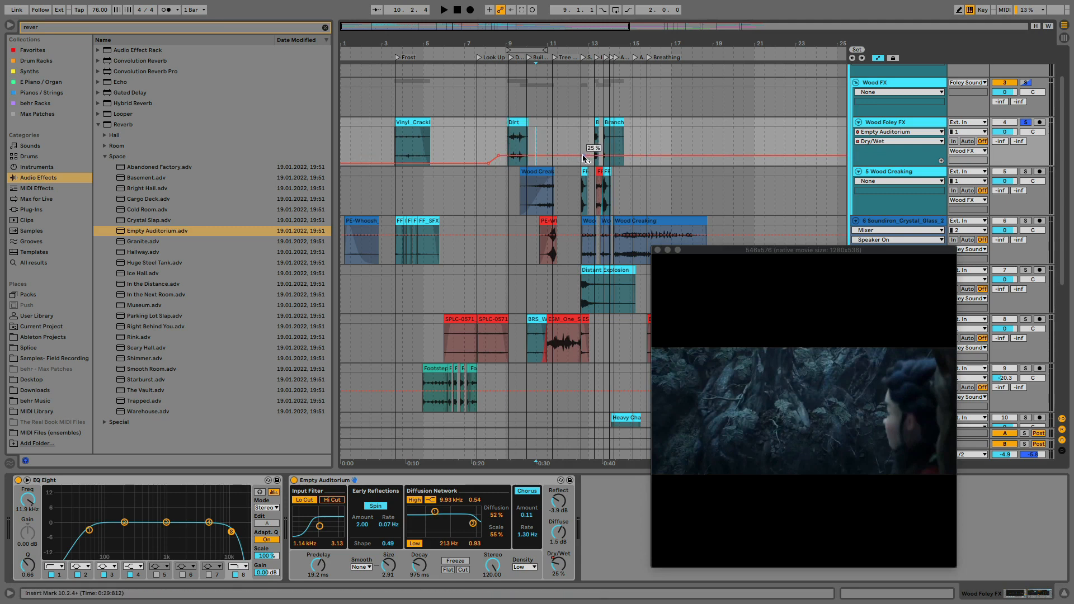
{"action": "left_click", "coordinate": [597, 121]}
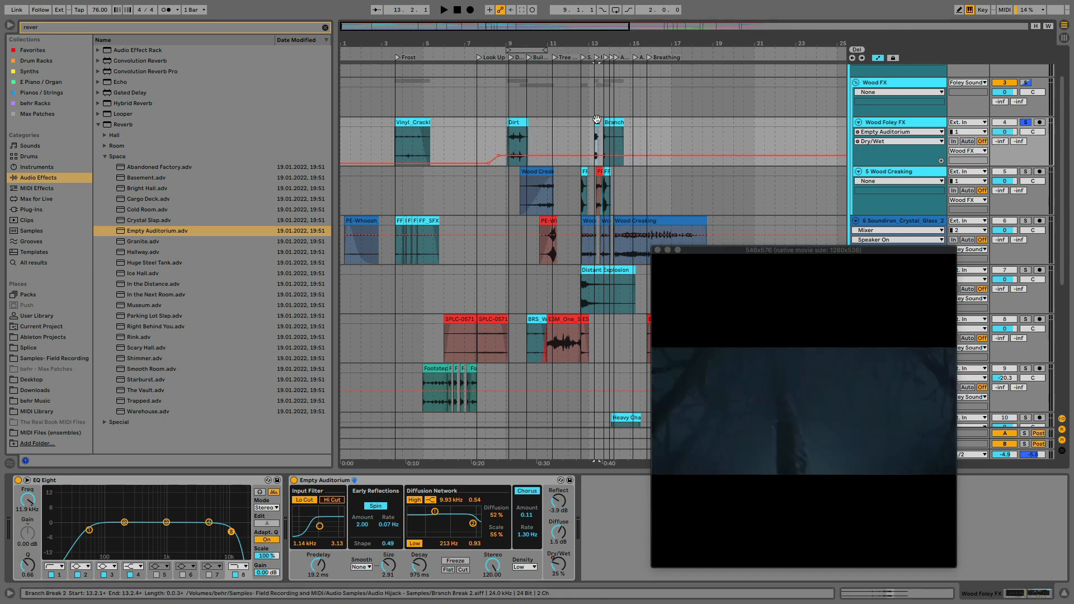
{"action": "left_click", "coordinate": [613, 122]}
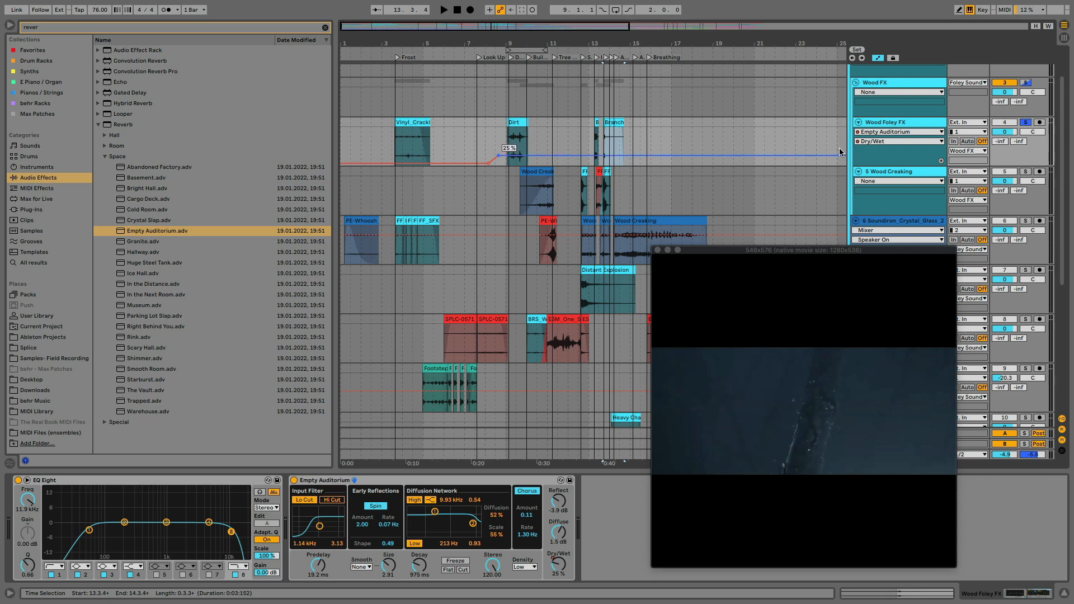
Show the Wood Foley FX Track Panning automation and pull it left over the Dirt clip with breakpoints on both sides
{"action": "left_click", "coordinate": [1027, 133]}
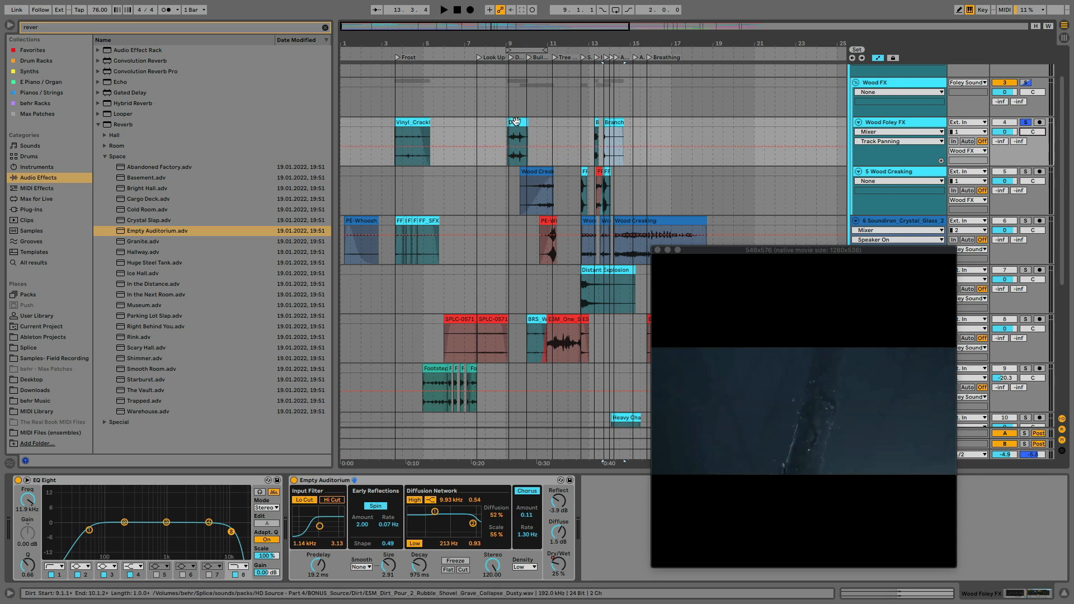
{"action": "left_click", "coordinate": [515, 122]}
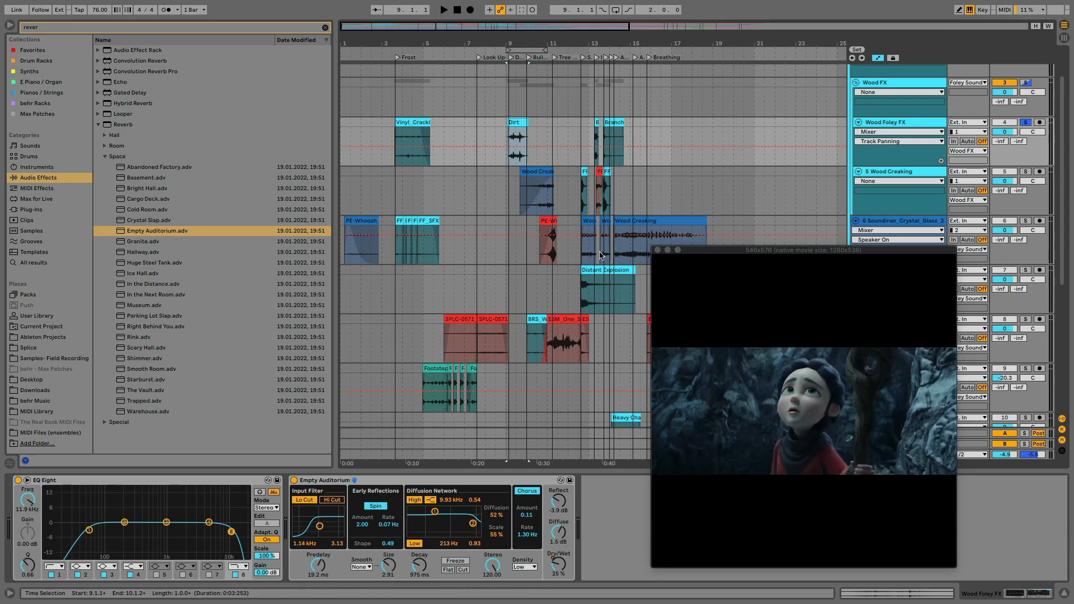
{"action": "left_click", "coordinate": [543, 146]}
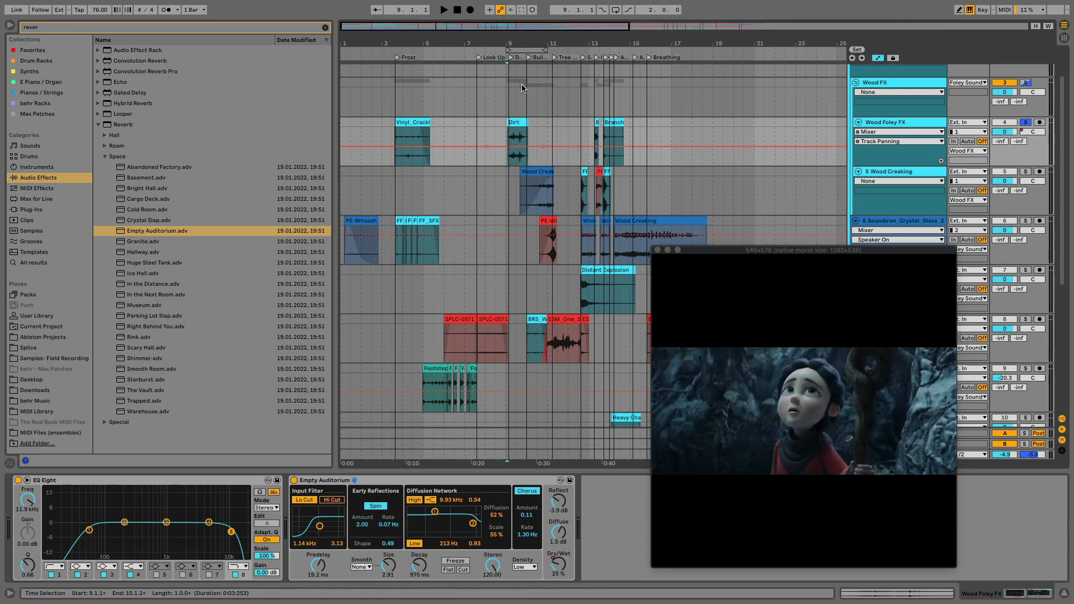
{"action": "left_click_drag", "start_coordinate": [518, 44], "coordinate": [518, 64]}
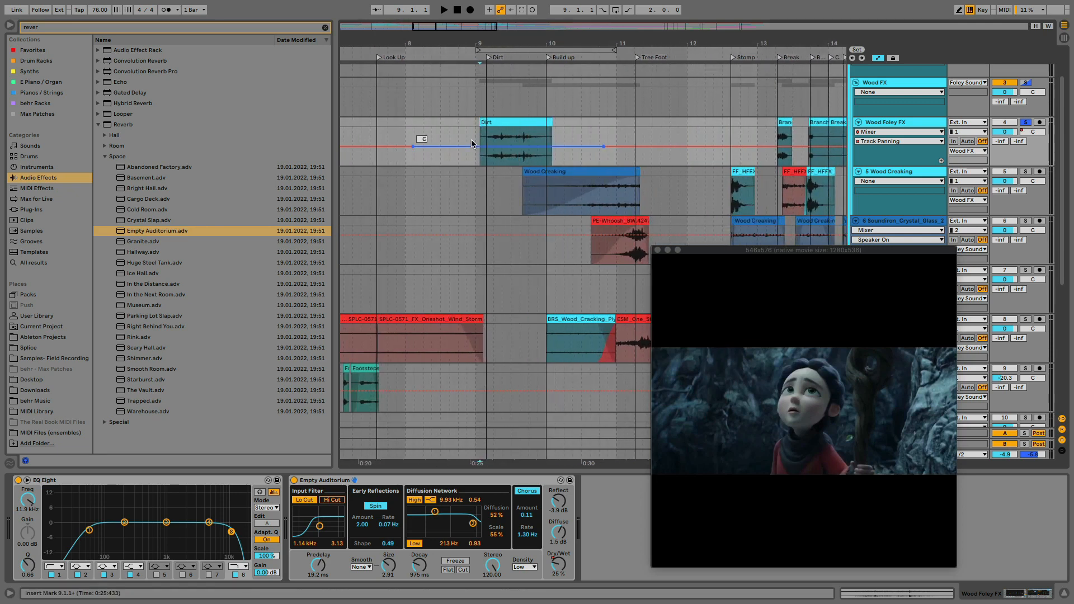
{"action": "left_click_drag", "start_coordinate": [471, 147], "coordinate": [471, 152]}
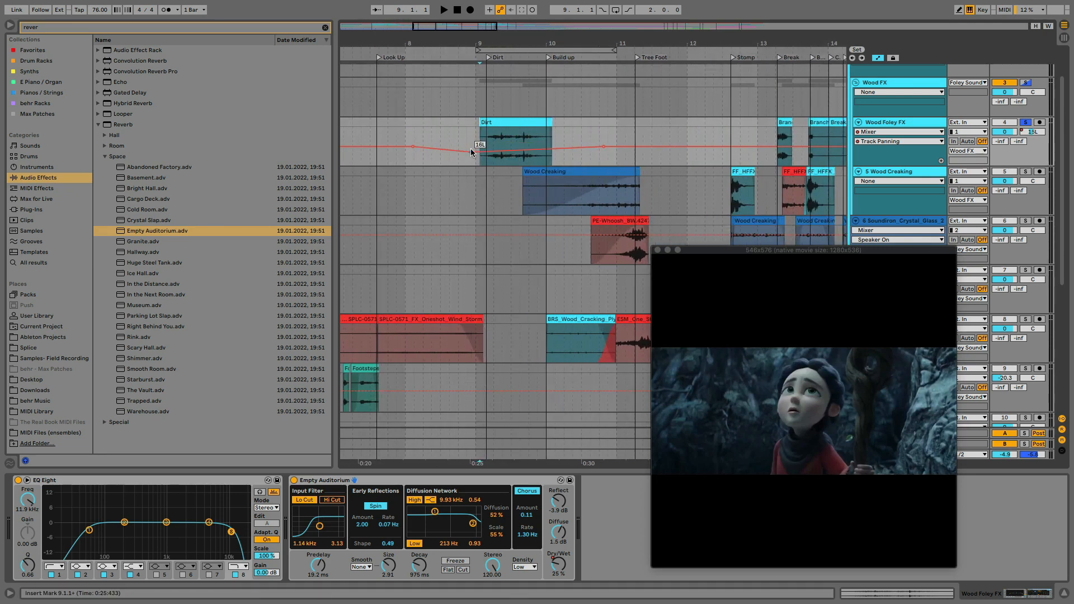
{"action": "left_click_drag", "start_coordinate": [586, 148], "coordinate": [586, 153]}
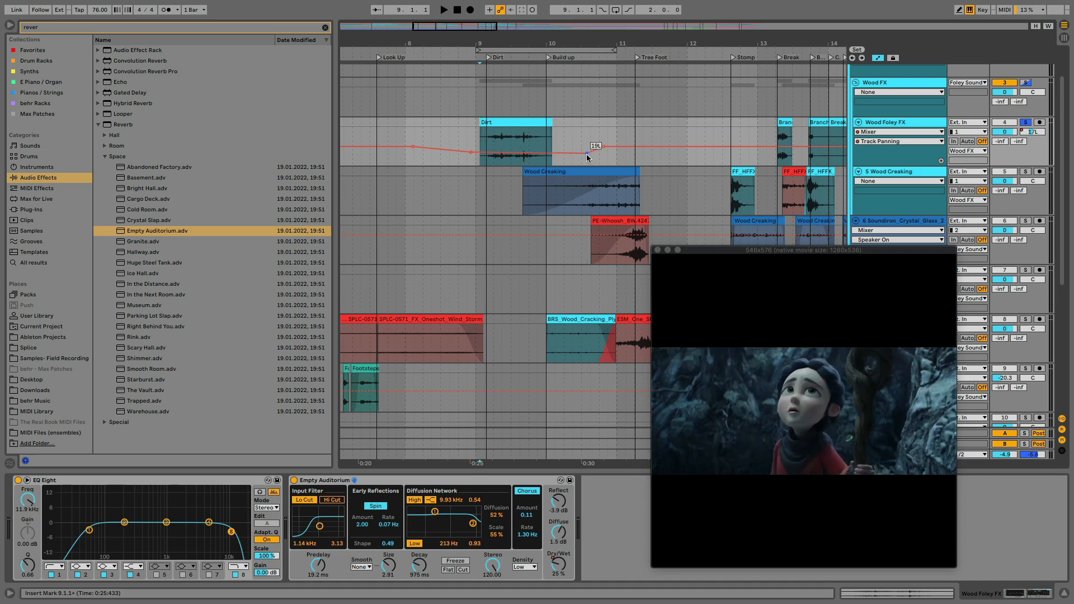
Set the two lowered panning breakpoints around the Dirt clip to exactly -20
{"action": "right_click", "coordinate": [472, 151]}
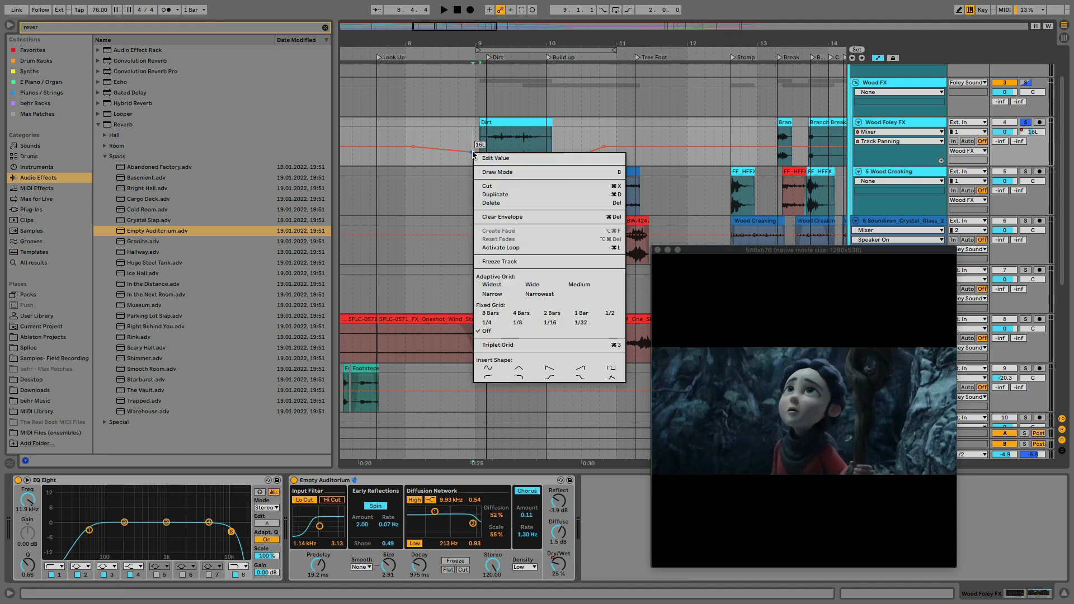
{"action": "left_click", "coordinate": [502, 159]}
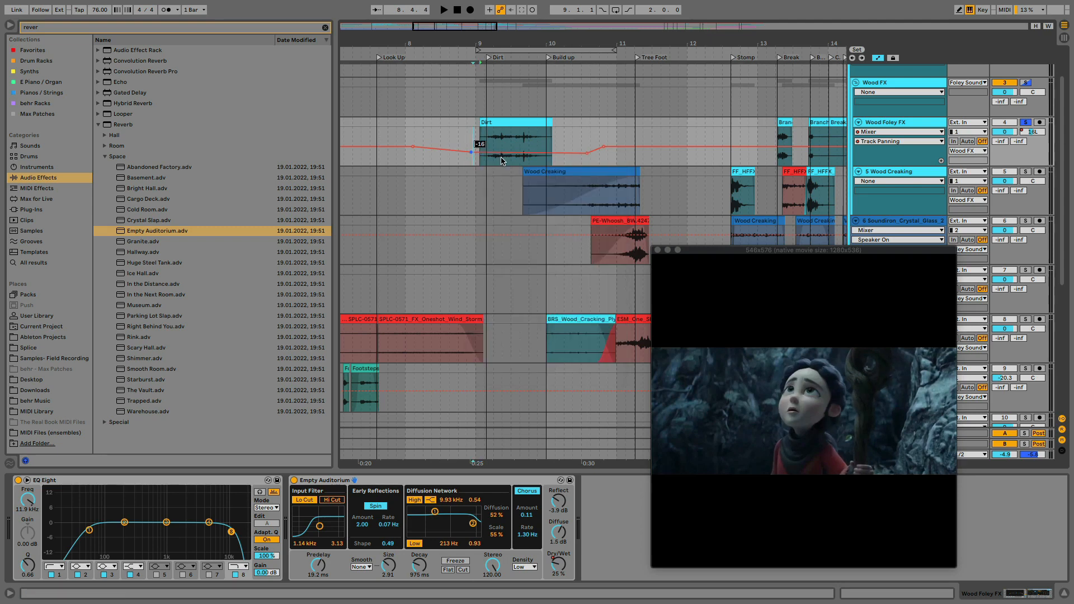
{"action": "type", "text": "-"}
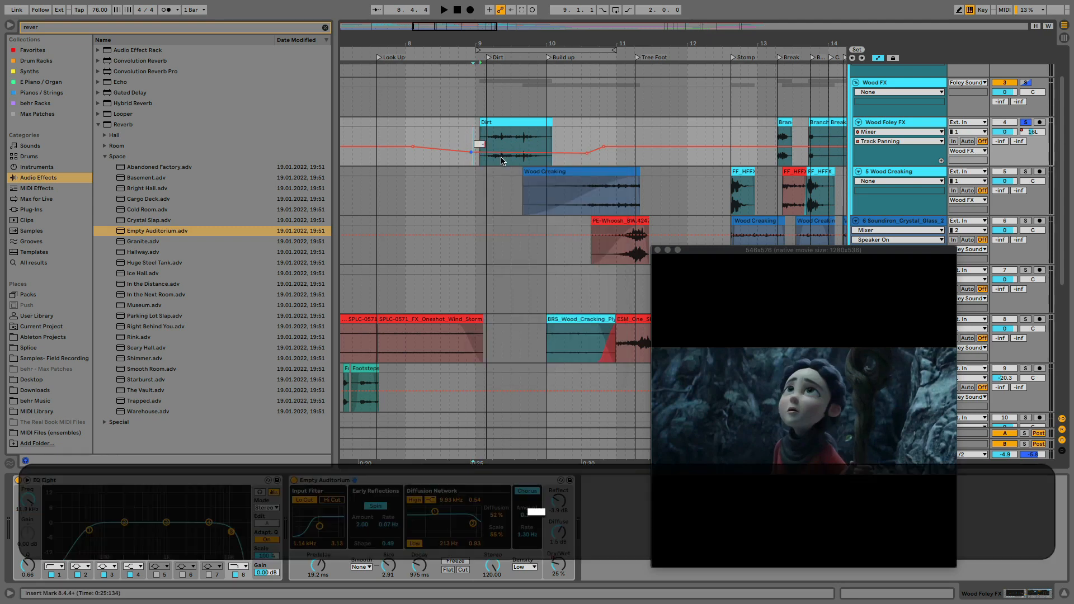
{"action": "type", "text": "20"}
{"action": "key", "text": "Return"}
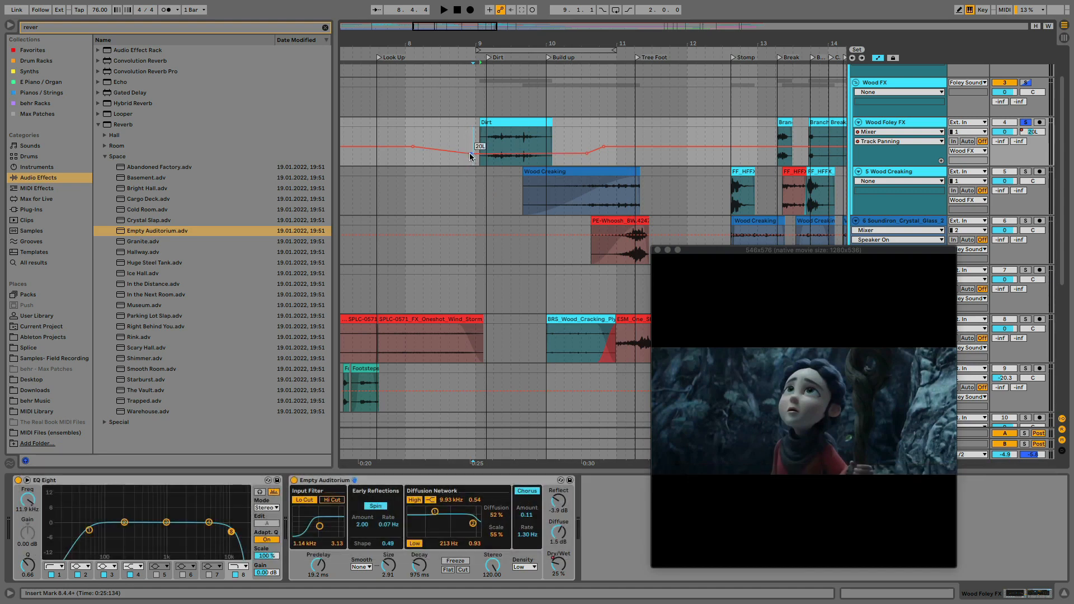
{"action": "right_click", "coordinate": [585, 152]}
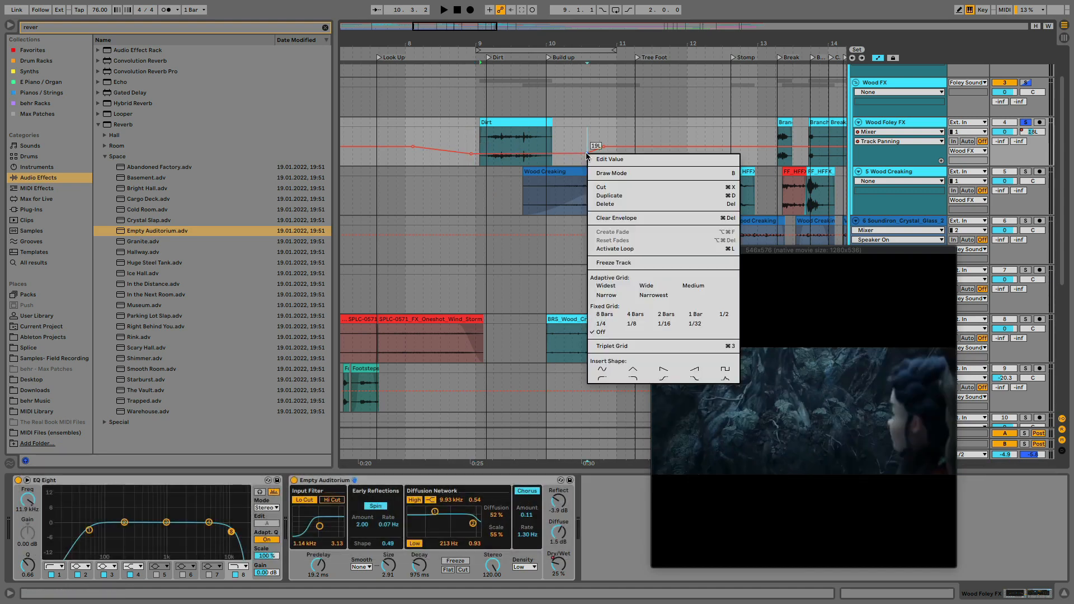
{"action": "left_click", "coordinate": [593, 150]}
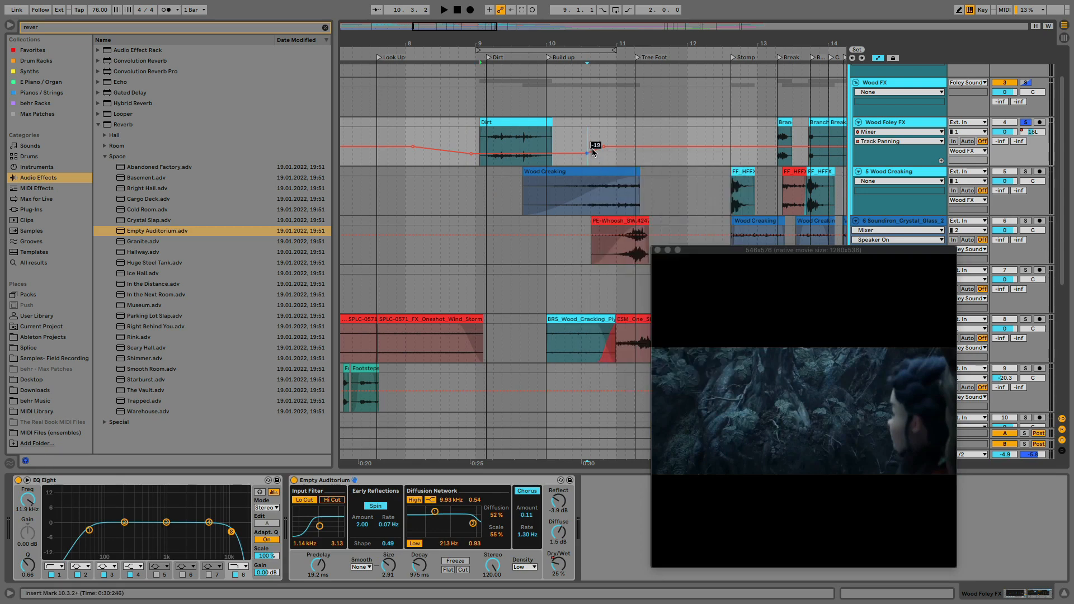
{"action": "type", "text": "-20"}
{"action": "key", "text": "Return"}
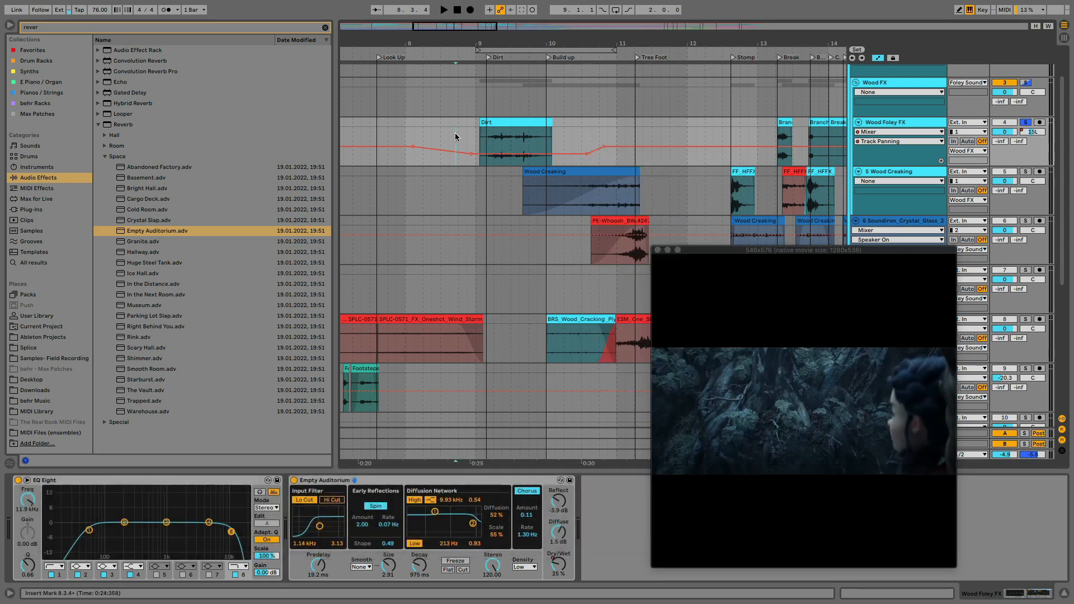
Play the arrangement from just before the Dirt clip to audition its panning
{"action": "left_click", "coordinate": [456, 134]}
{"action": "key", "text": "space"}
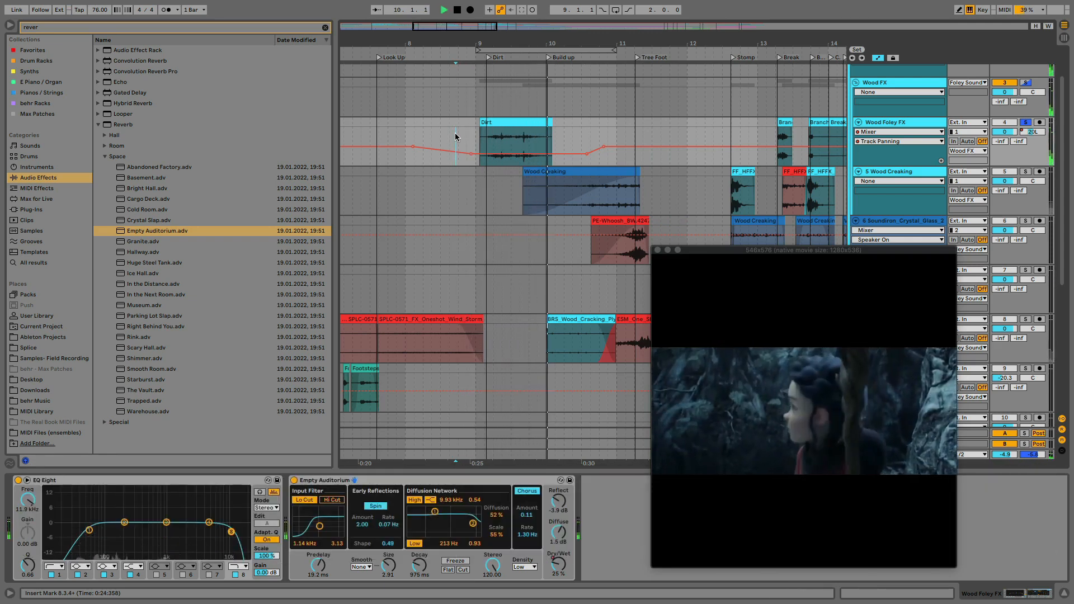
{"action": "key", "text": "space"}
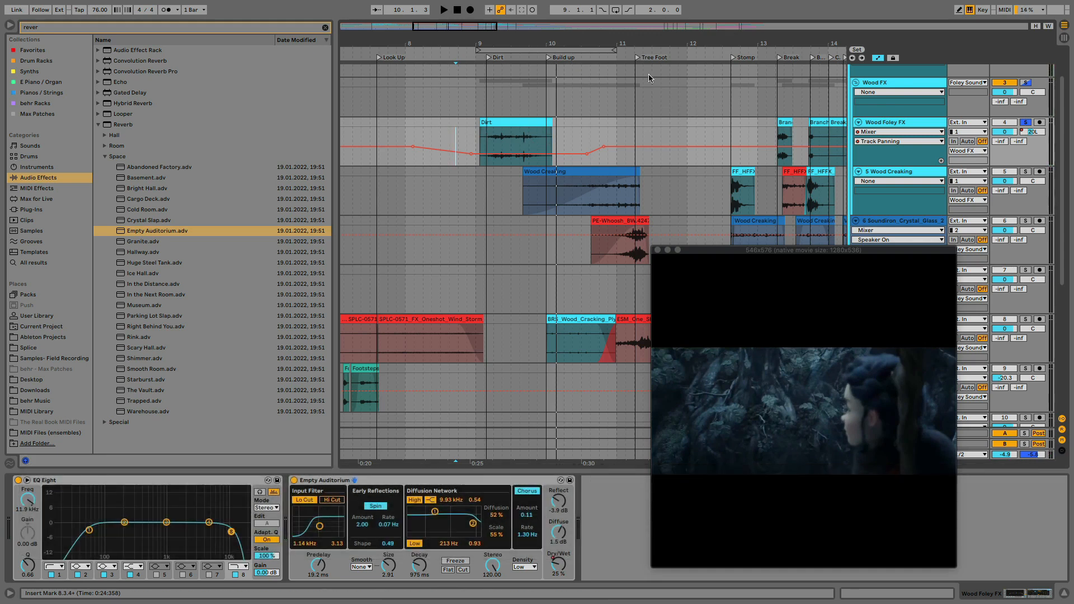
Clear the browser's search term and hide the browser
{"action": "left_click_drag", "start_coordinate": [635, 38], "coordinate": [474, 39]}
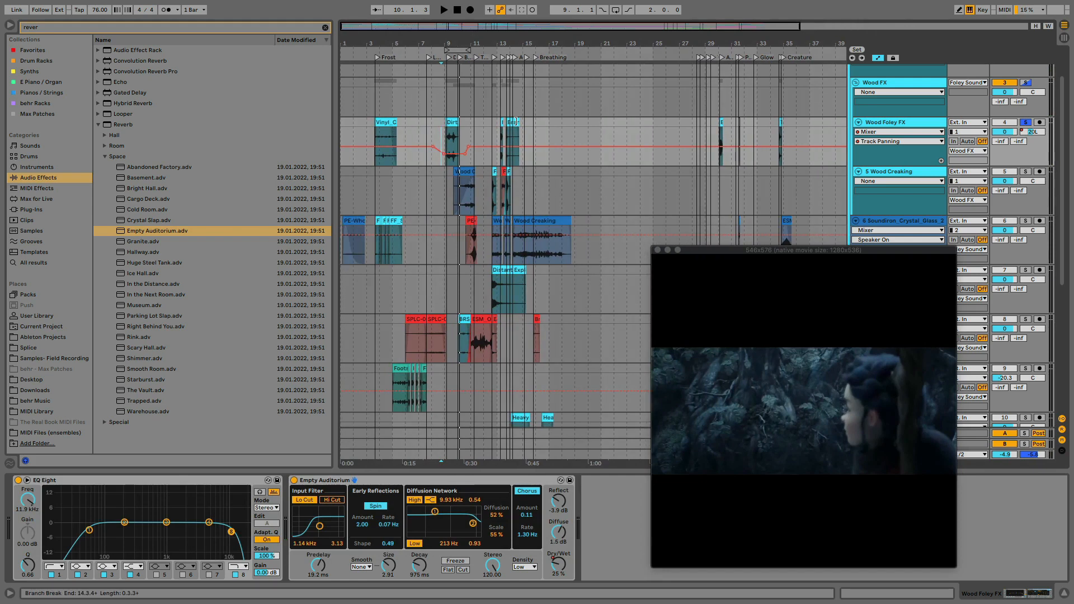
{"action": "left_click", "coordinate": [325, 27]}
{"action": "left_click", "coordinate": [10, 25]}
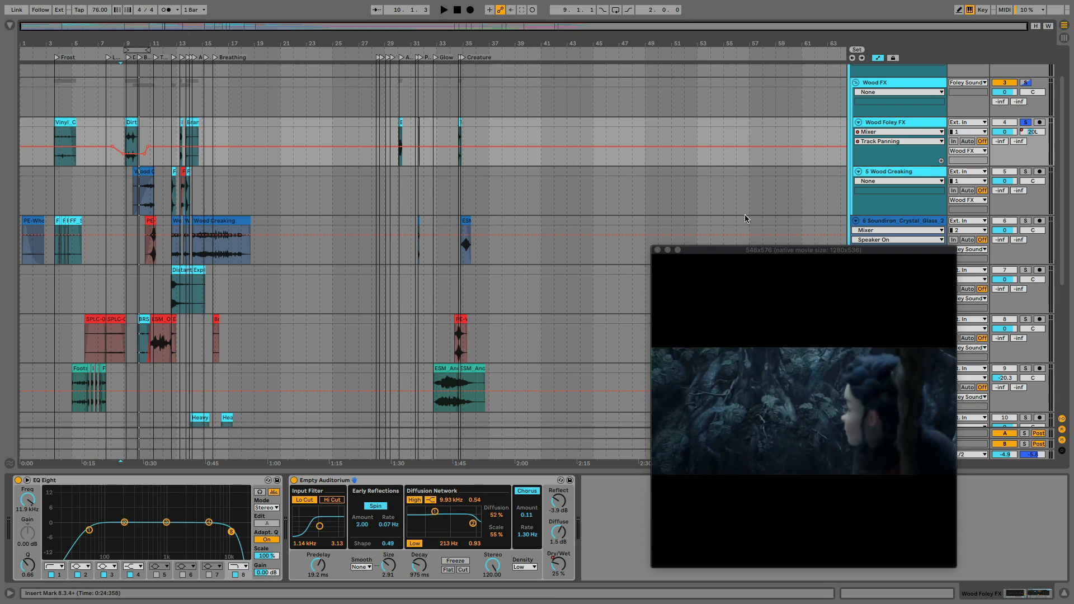
Unsolo the Wood Foley FX track and hide the automation in the arrangement
{"action": "left_click", "coordinate": [1025, 123]}
{"action": "scroll", "coordinate": [902, 143], "scroll_direction": "up", "scroll_amount": 3}
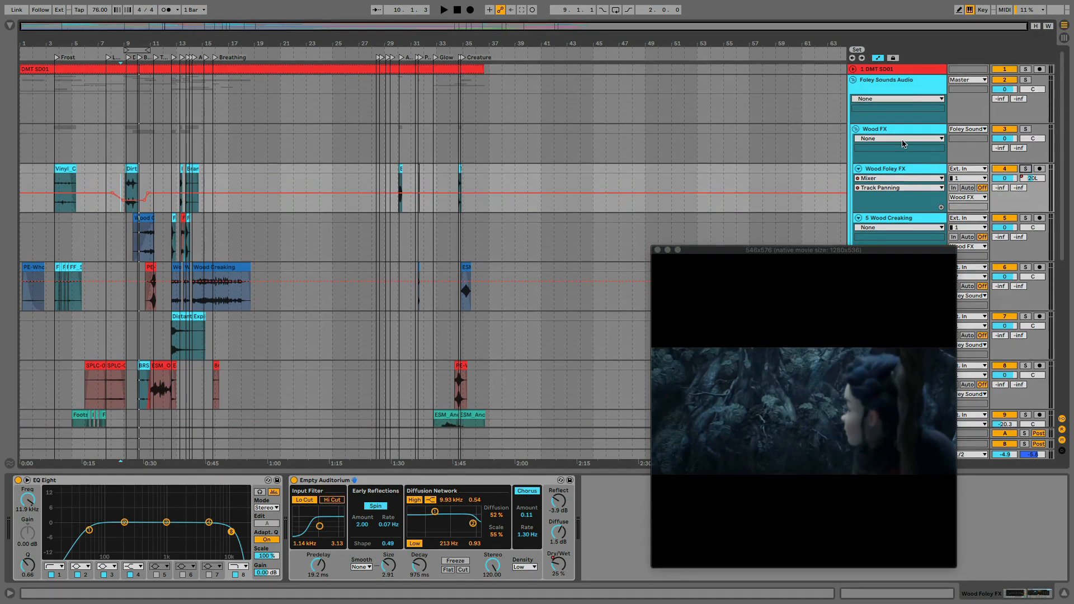
{"action": "left_click", "coordinate": [878, 58]}
Fold the Foley Sounds Audio group and unfold the FX Sound Design group
{"action": "left_click", "coordinate": [852, 79]}
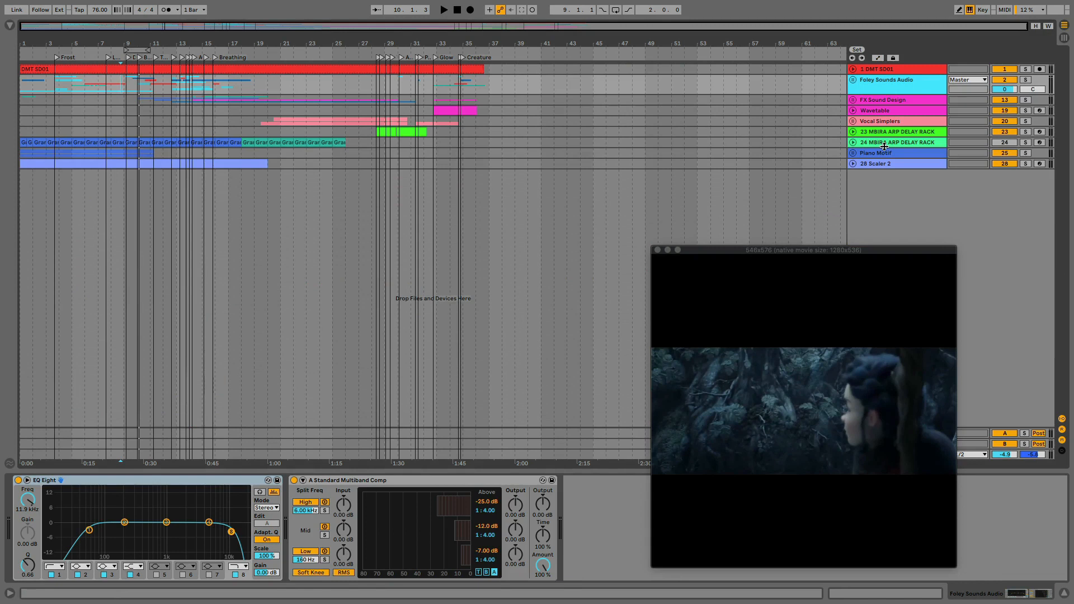
{"action": "left_click", "coordinate": [872, 101]}
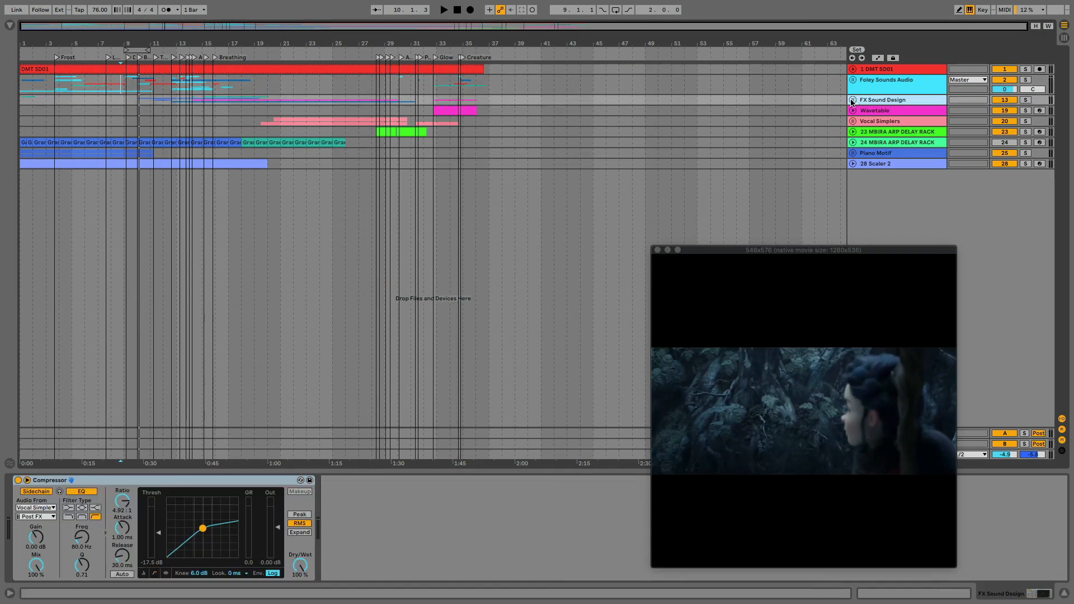
{"action": "left_click", "coordinate": [853, 99]}
{"action": "scroll", "coordinate": [342, 232], "scroll_direction": "down", "scroll_amount": 1}
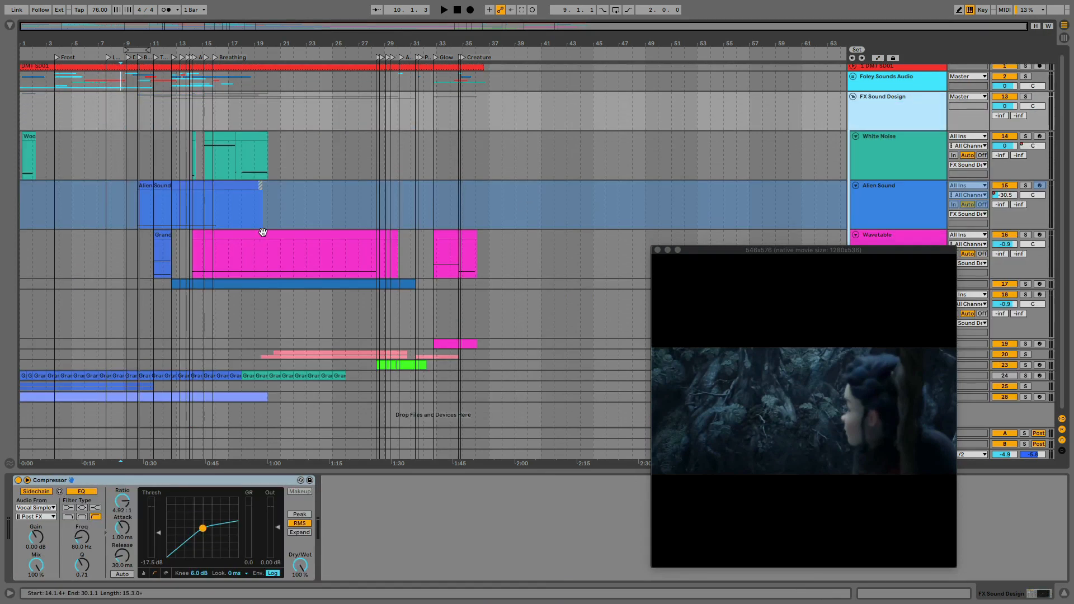
Select the time around the start of the Alien Sound clip and unfreeze its track
{"action": "left_click", "coordinate": [140, 185]}
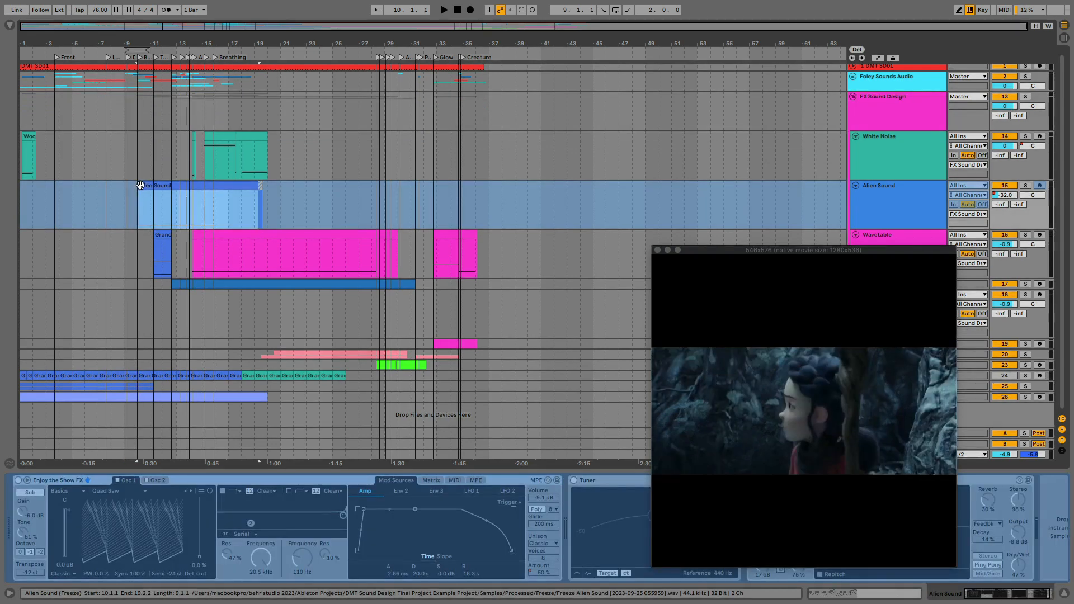
{"action": "left_click_drag", "start_coordinate": [106, 202], "coordinate": [160, 206]}
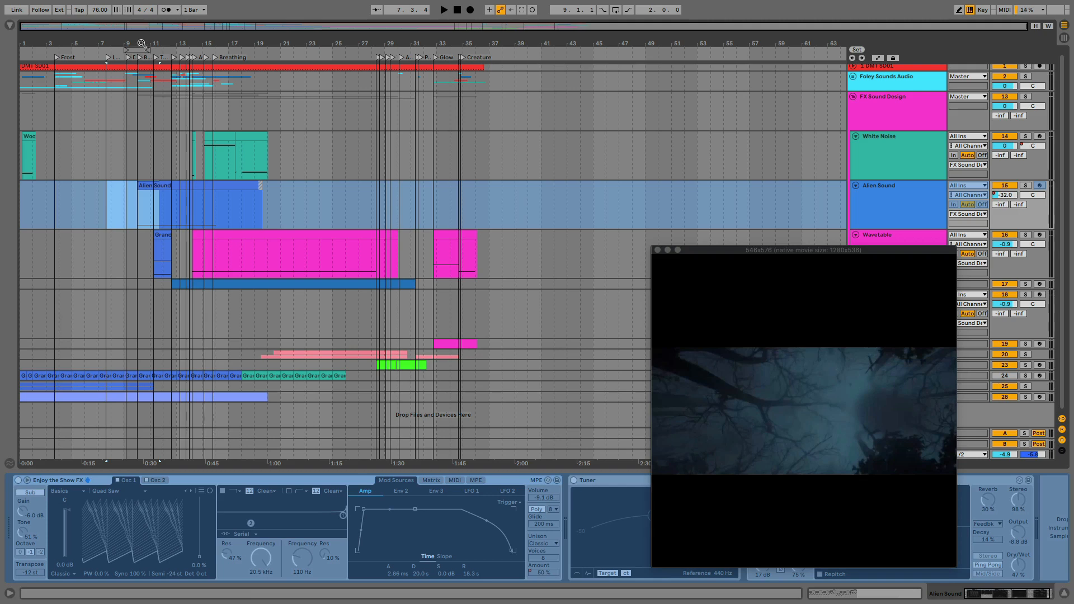
{"action": "left_click_drag", "start_coordinate": [141, 48], "coordinate": [139, 155]}
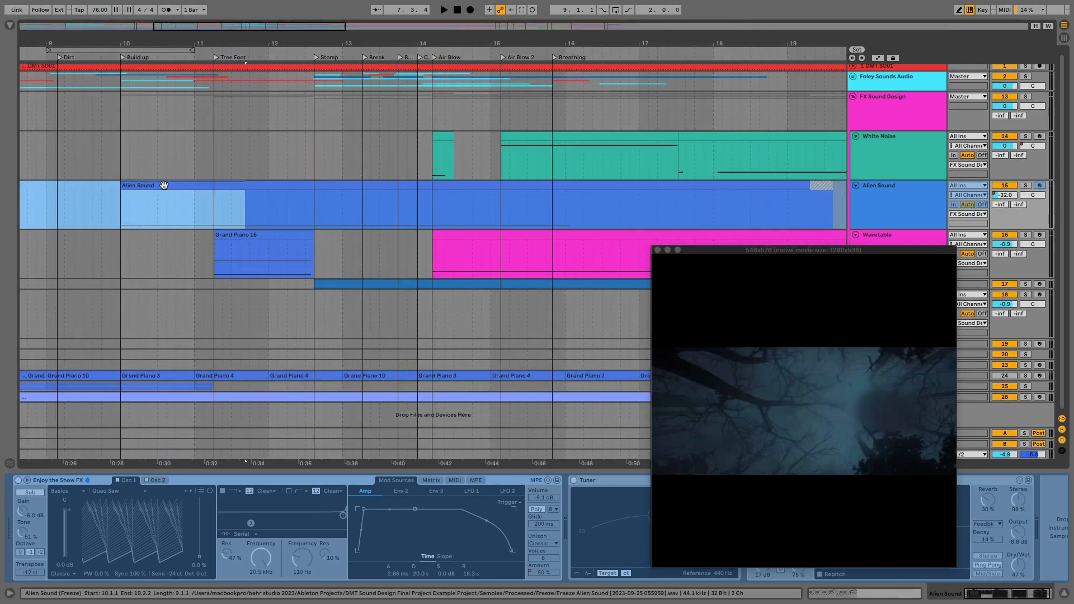
{"action": "left_click", "coordinate": [120, 193]}
{"action": "left_click", "coordinate": [109, 202]}
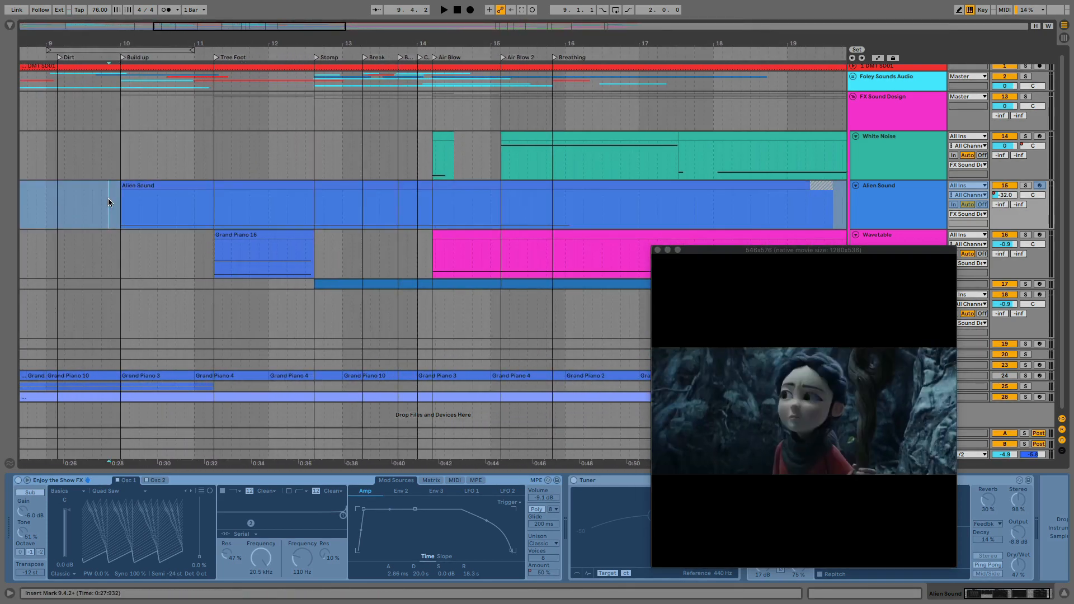
{"action": "left_click_drag", "start_coordinate": [110, 205], "coordinate": [159, 206]}
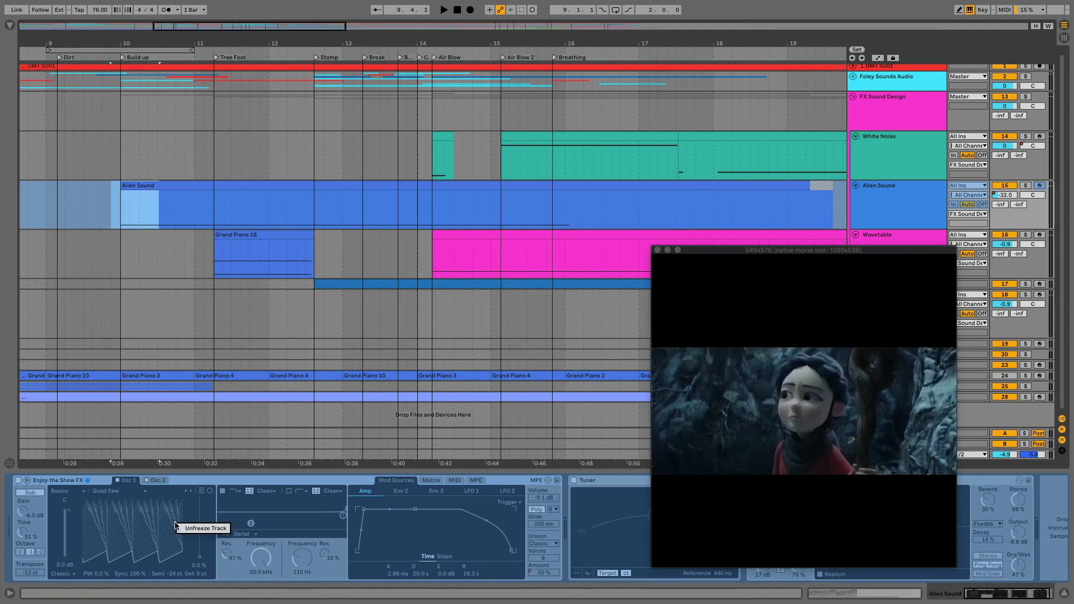
{"action": "left_click", "coordinate": [197, 533]}
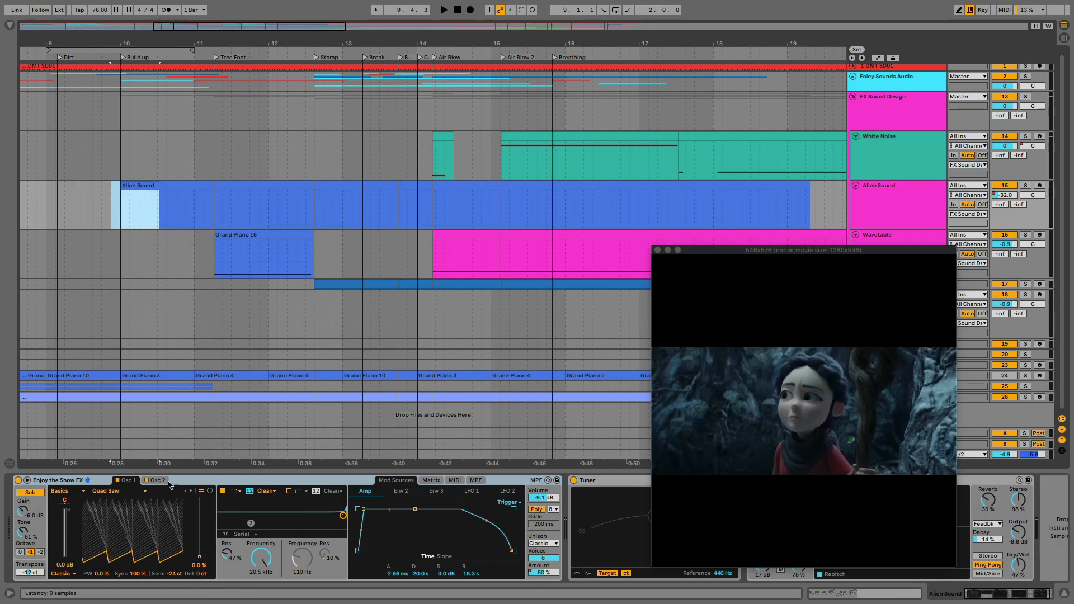
Sweep the Osc 1 Quad Saw wavetable position up to 99% and back to 0%
{"action": "left_click", "coordinate": [105, 204]}
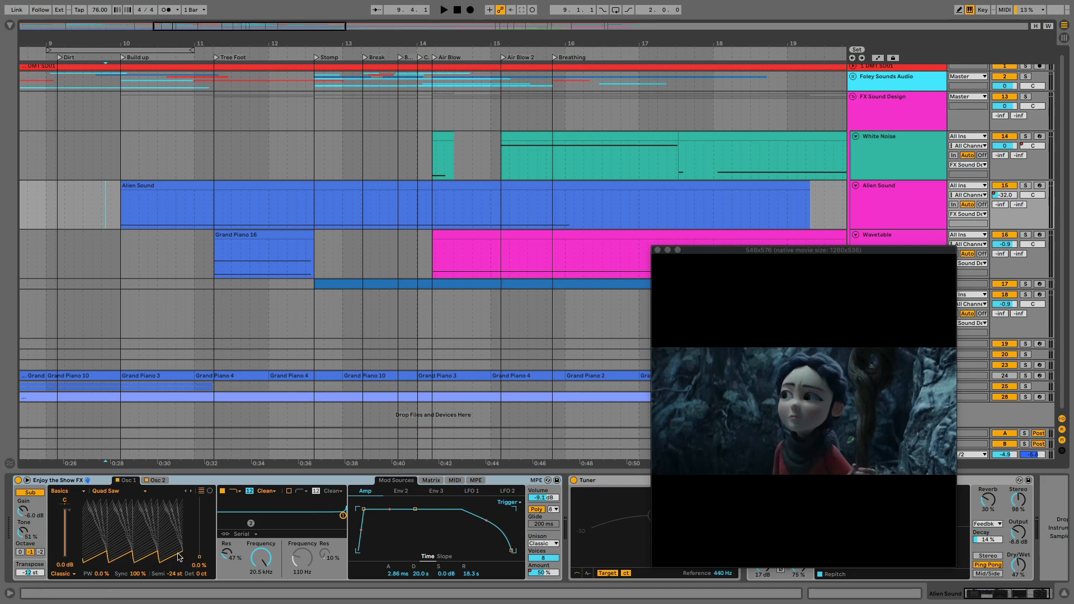
{"action": "left_click_drag", "start_coordinate": [198, 560], "coordinate": [199, 498]}
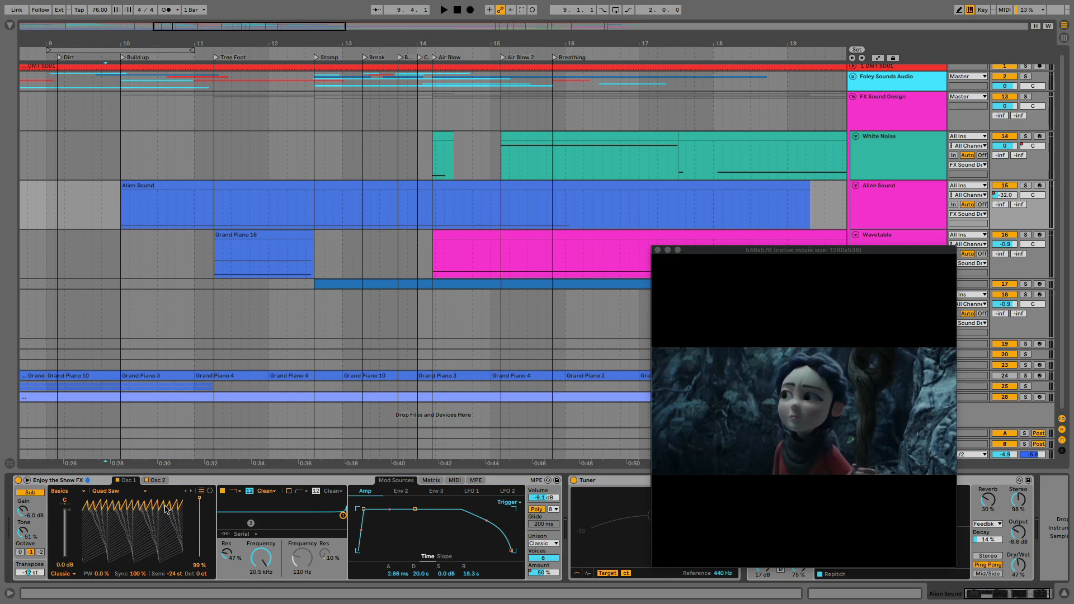
{"action": "left_click_drag", "start_coordinate": [199, 497], "coordinate": [200, 560]}
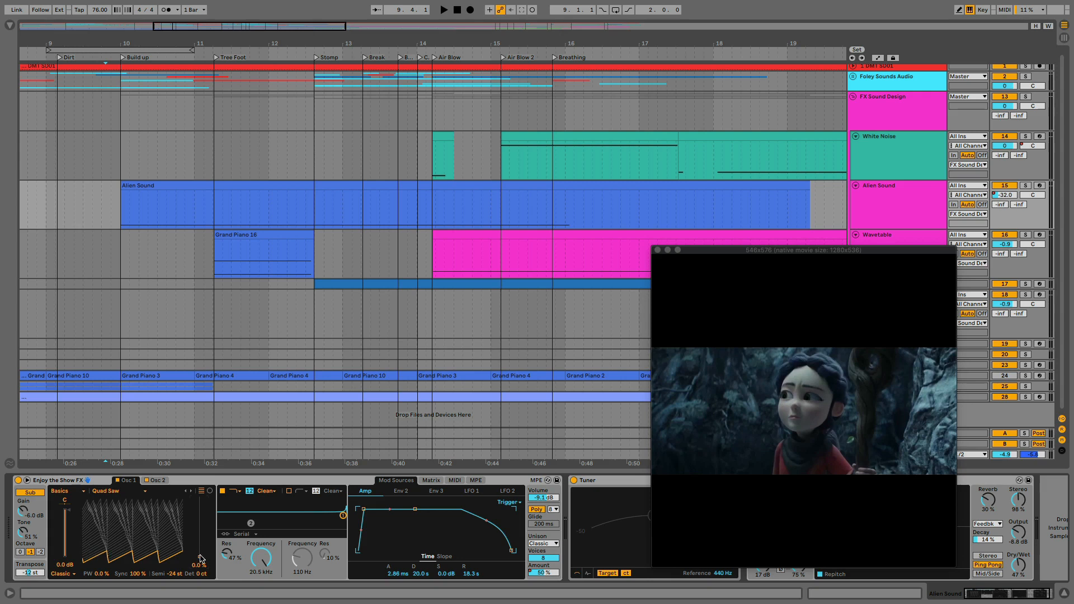
{"action": "mouse_move", "coordinate": [199, 559]}
{"action": "left_mouse_down"}
{"action": "mouse_move", "coordinate": [199, 498]}
{"action": "mouse_move", "coordinate": [200, 540]}
{"action": "left_mouse_up"}
{"action": "mouse_move", "coordinate": [199, 559]}
{"action": "left_mouse_down"}
{"action": "mouse_move", "coordinate": [200, 497]}
{"action": "mouse_move", "coordinate": [200, 559]}
{"action": "left_mouse_up"}
Solo the Alien Sound track, select its clip and move the video window off the track's device controls
{"action": "left_click", "coordinate": [1026, 185]}
{"action": "left_click", "coordinate": [105, 186]}
{"action": "left_click", "coordinate": [134, 185]}
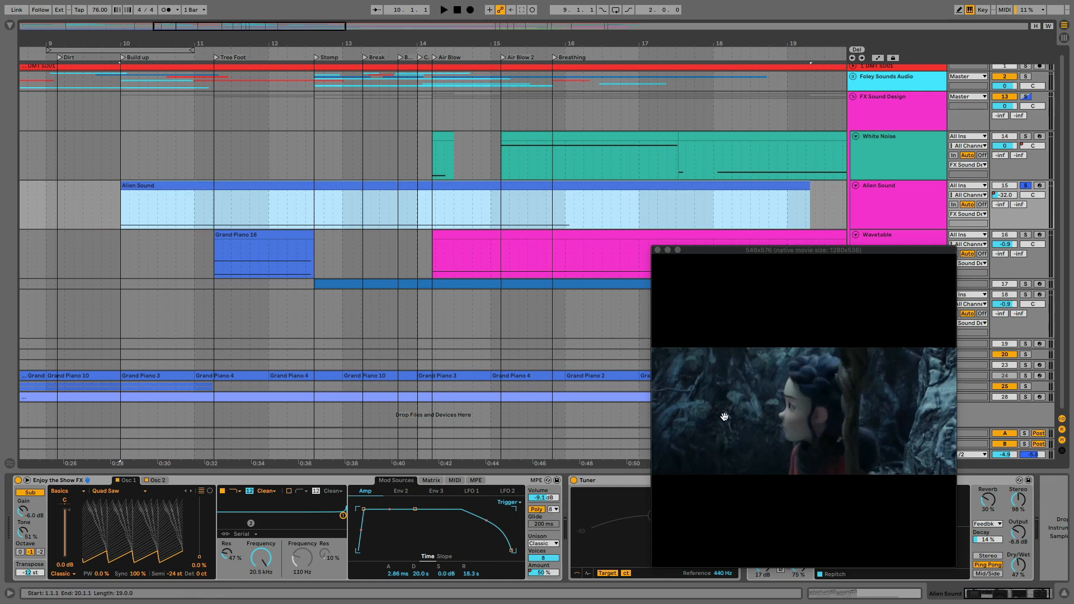
{"action": "left_click_drag", "start_coordinate": [726, 256], "coordinate": [624, 133]}
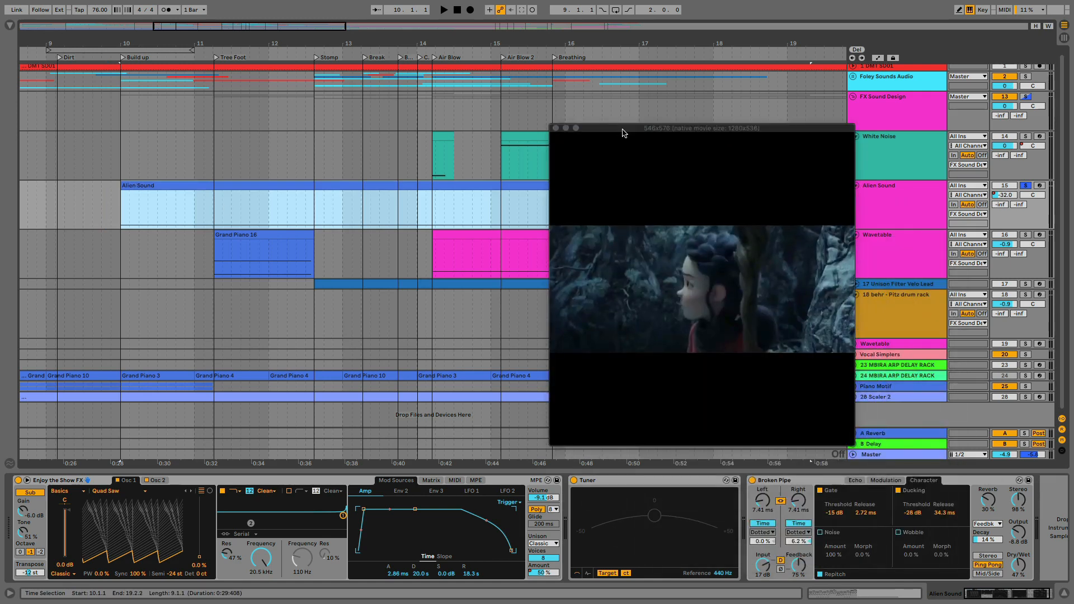
Shrink the video window and play the soloed Alien Sound clip from bar 10 to bar 18 against the picture
{"action": "left_click_drag", "start_coordinate": [851, 442], "coordinate": [887, 305]}
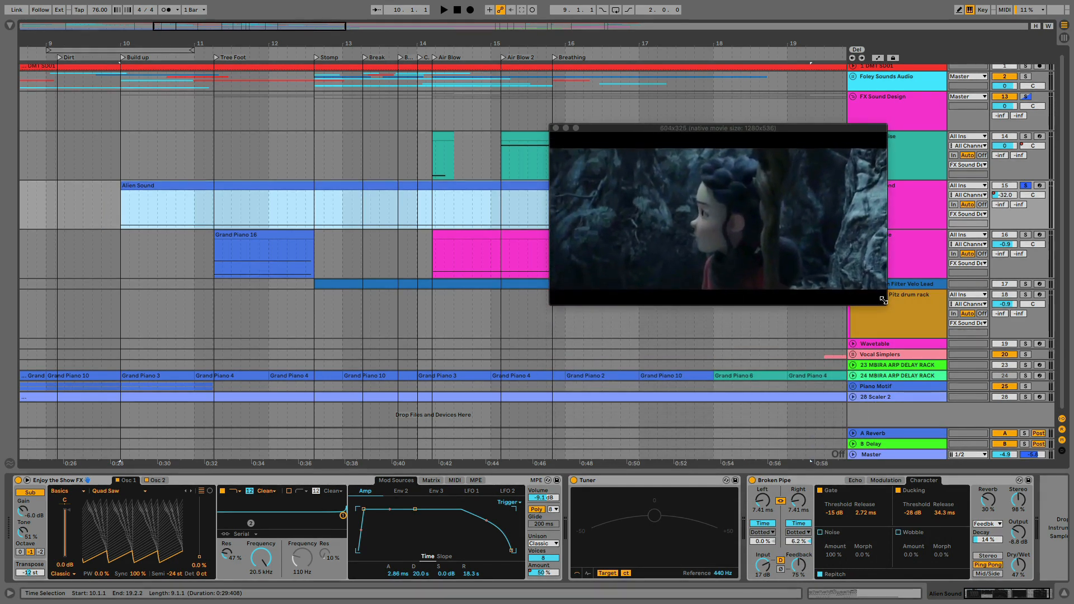
{"action": "left_click", "coordinate": [158, 187]}
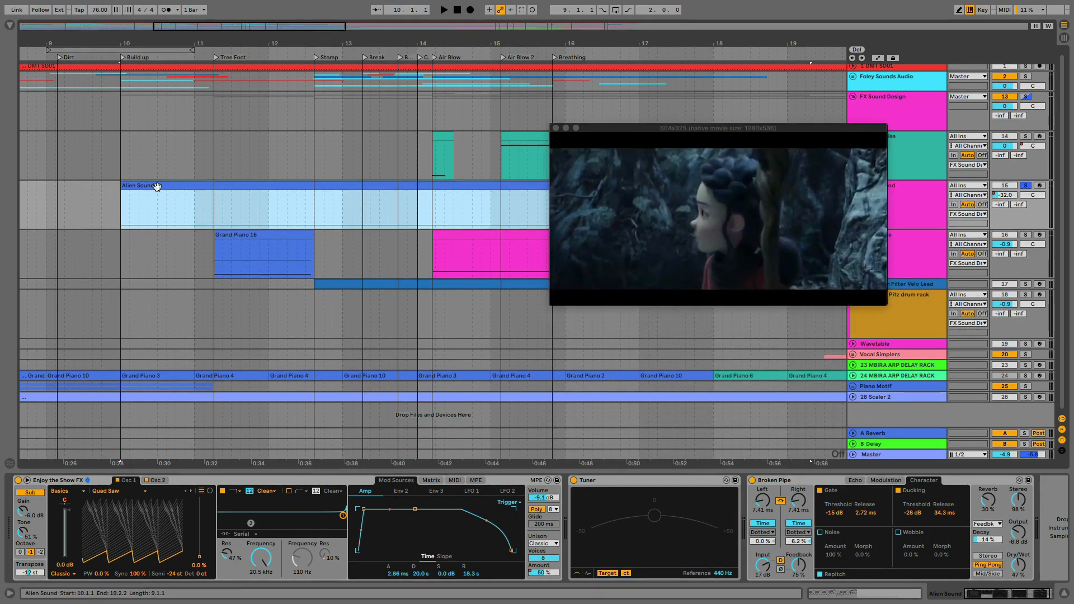
{"action": "key", "text": "space"}
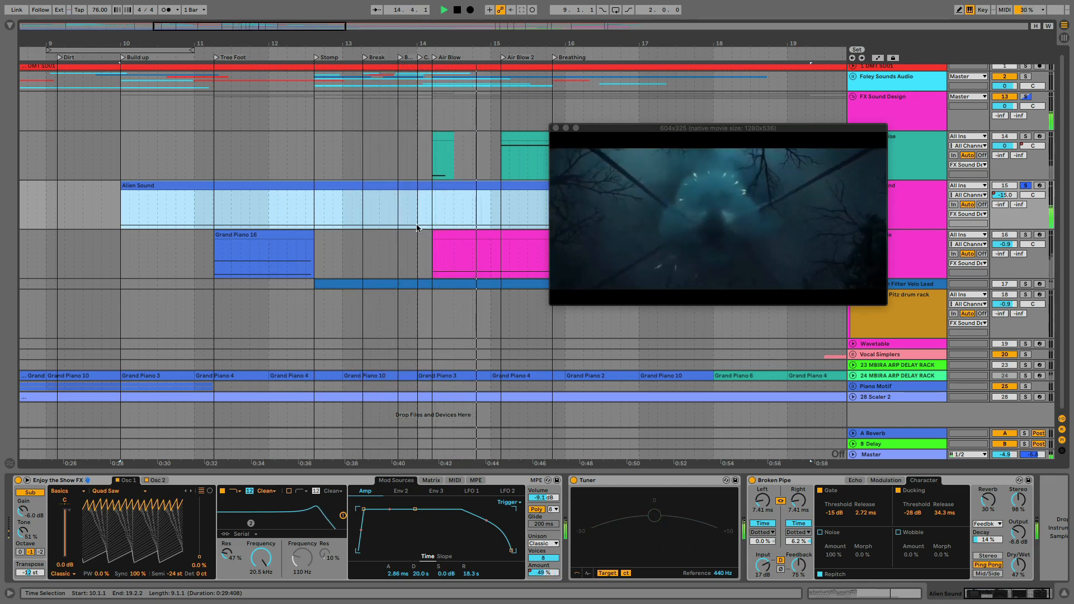
{"action": "scroll", "coordinate": [424, 224], "scroll_direction": "right", "scroll_amount": 3}
{"action": "scroll", "coordinate": [425, 228], "scroll_direction": "right", "scroll_amount": 4}
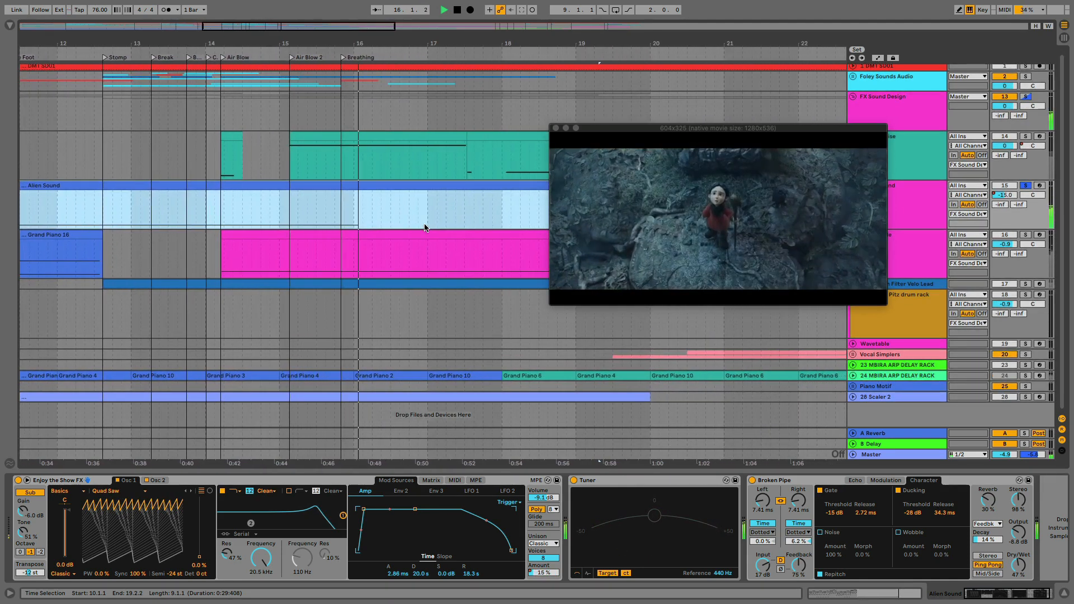
{"action": "scroll", "coordinate": [424, 227], "scroll_direction": "right", "scroll_amount": 5}
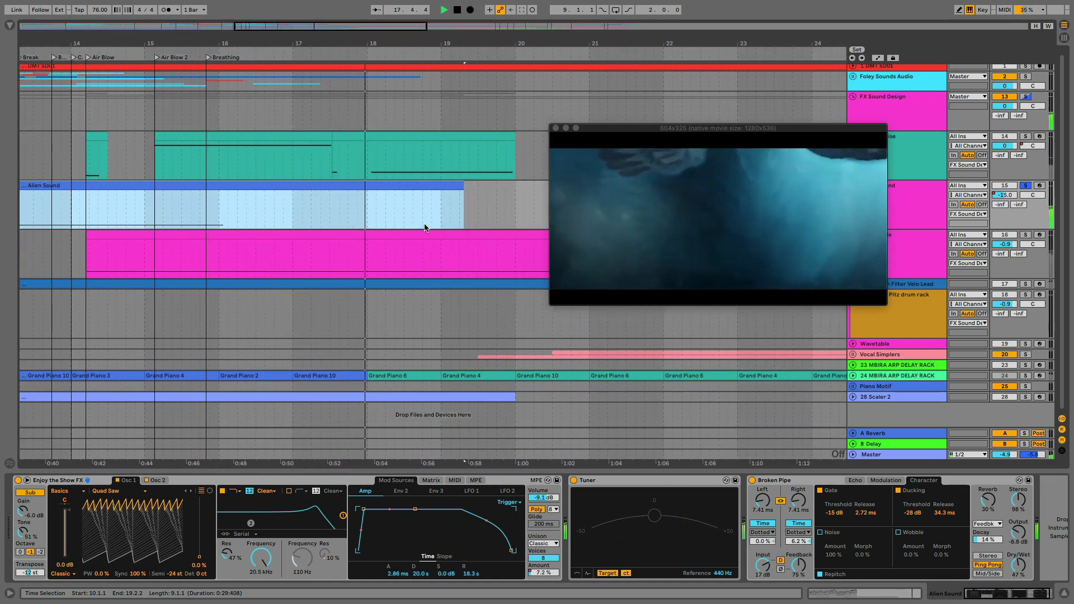
{"action": "key", "text": "space"}
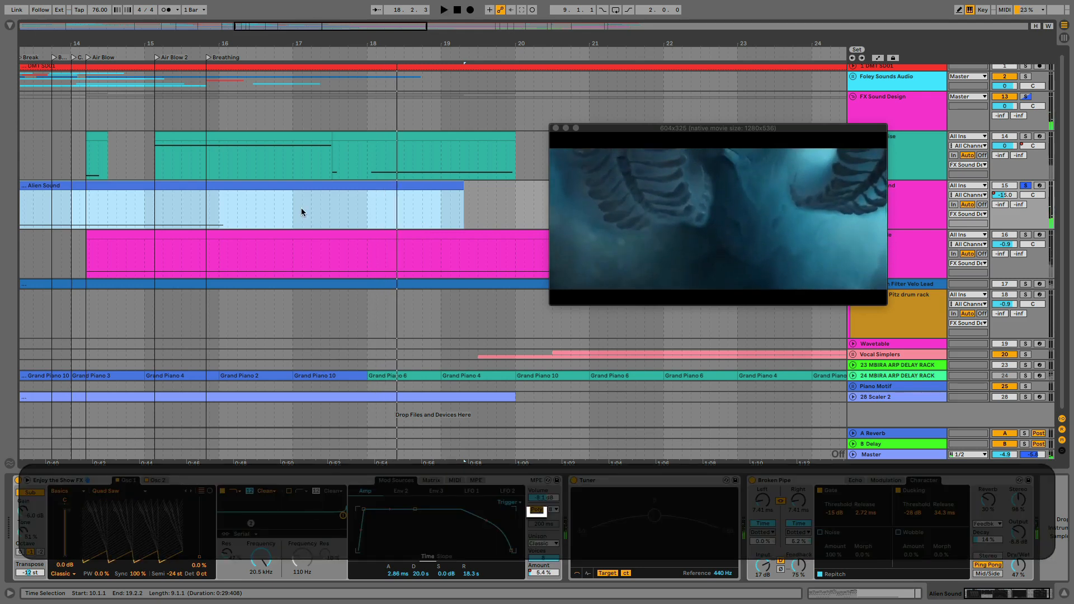
Open the Alien Sound clip's MIDI notes and enlarge the piano roll around its sustained C1 note
{"action": "scroll", "coordinate": [342, 218], "scroll_direction": "left", "scroll_amount": 10}
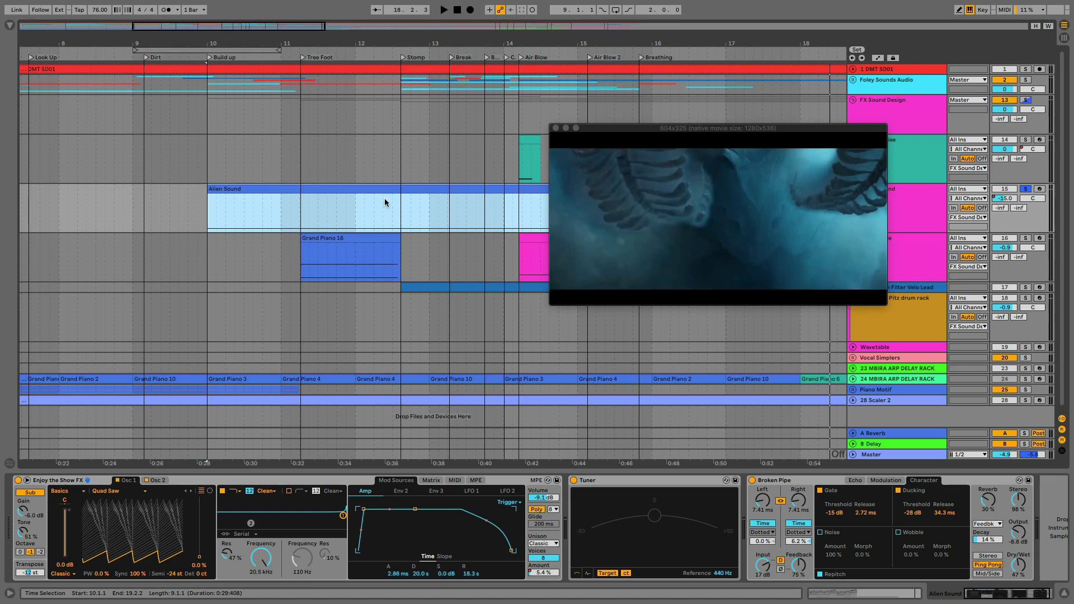
{"action": "double_click", "coordinate": [248, 190]}
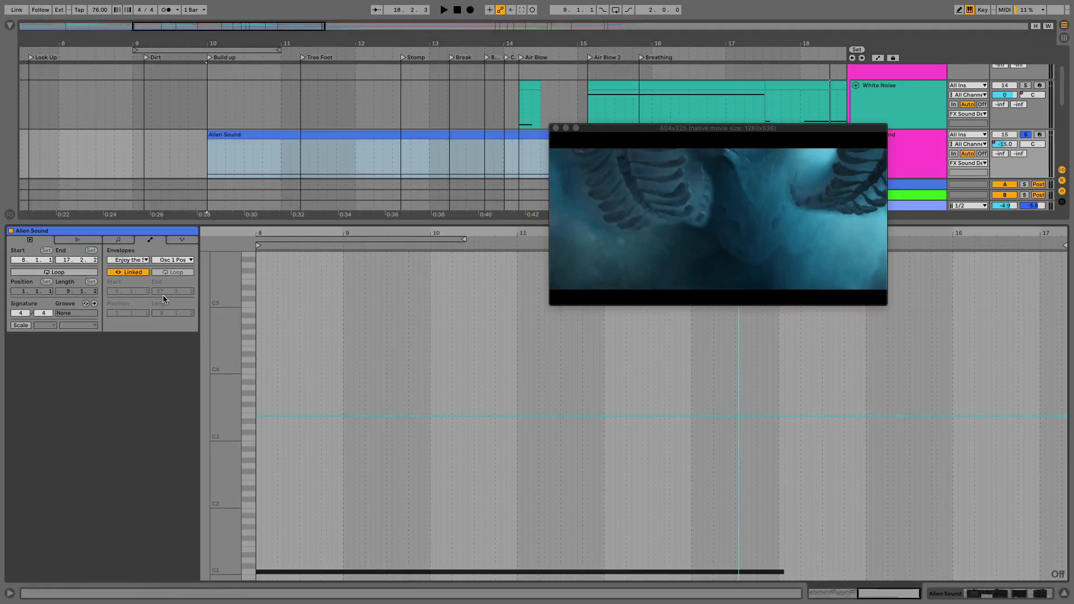
{"action": "left_click", "coordinate": [118, 239]}
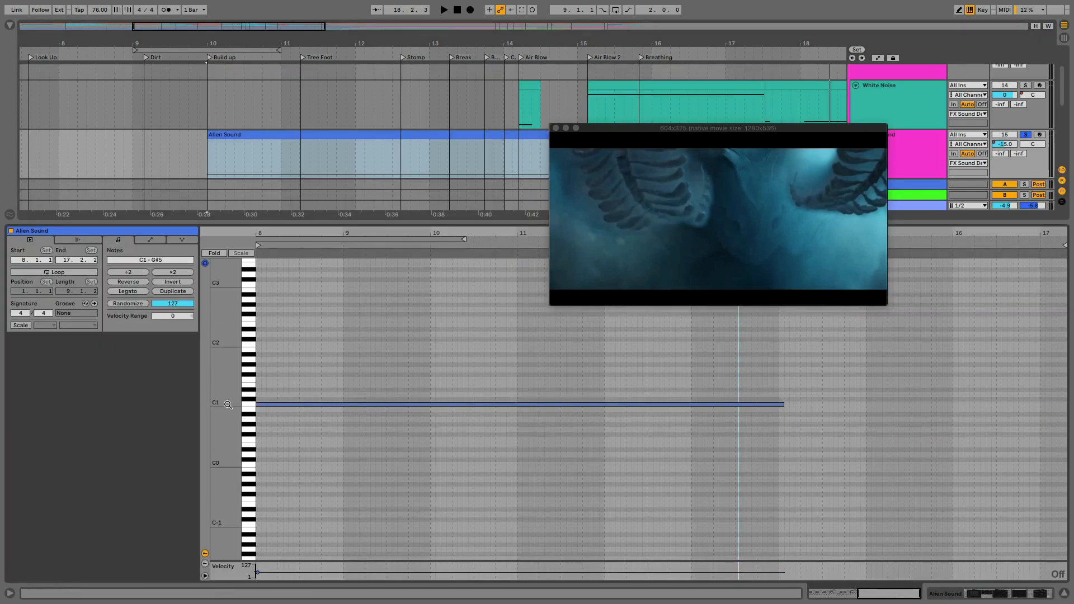
{"action": "left_click_drag", "start_coordinate": [230, 403], "coordinate": [253, 404]}
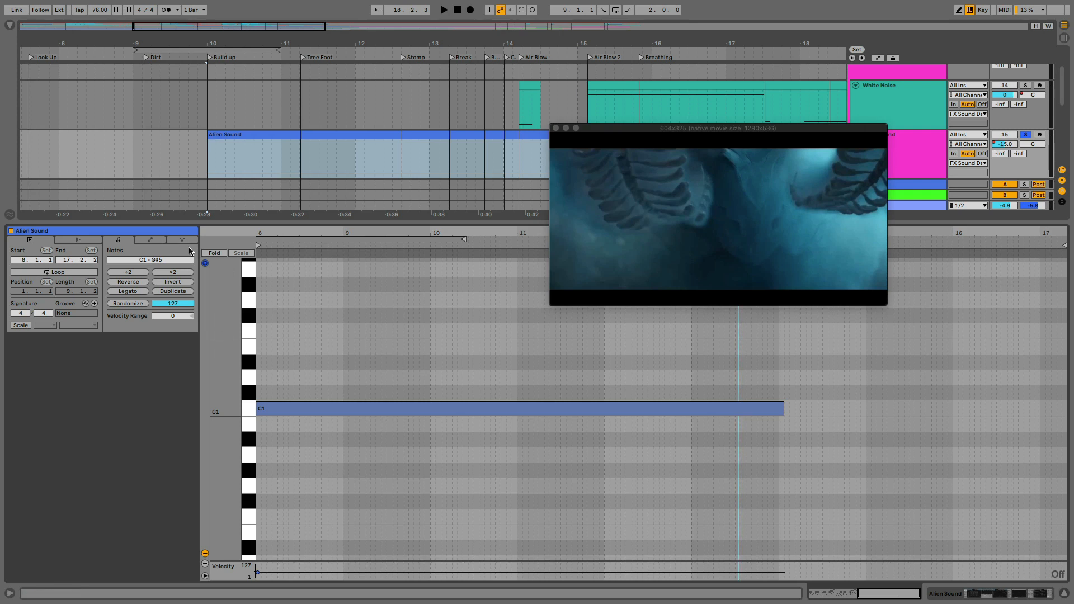
Show the Alien Sound clip's MIDI Ctrl Pitch Bend envelope
{"action": "left_click", "coordinate": [151, 240]}
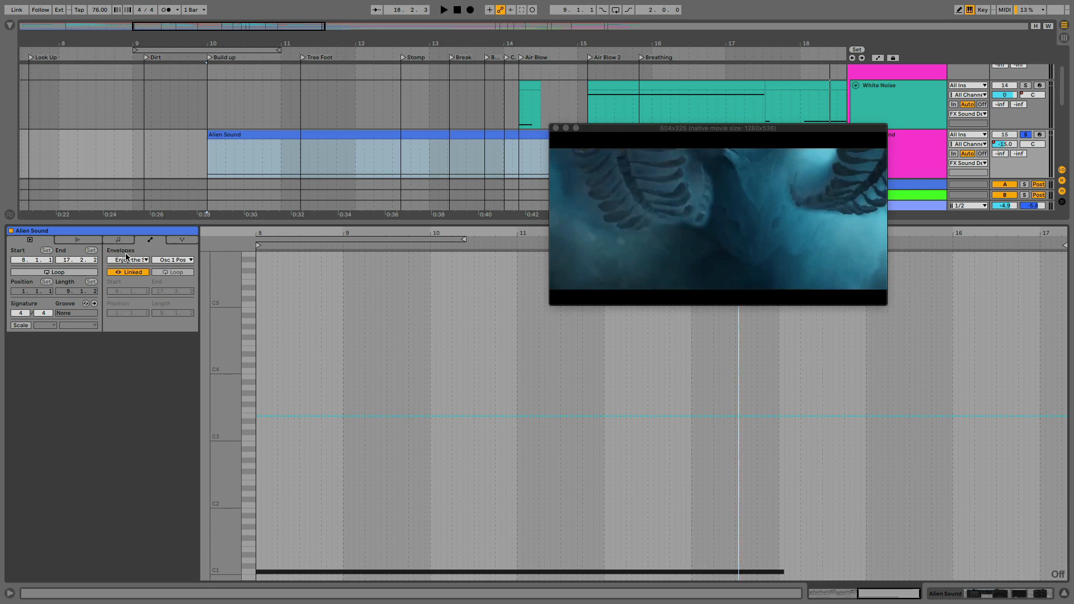
{"action": "left_click", "coordinate": [142, 261]}
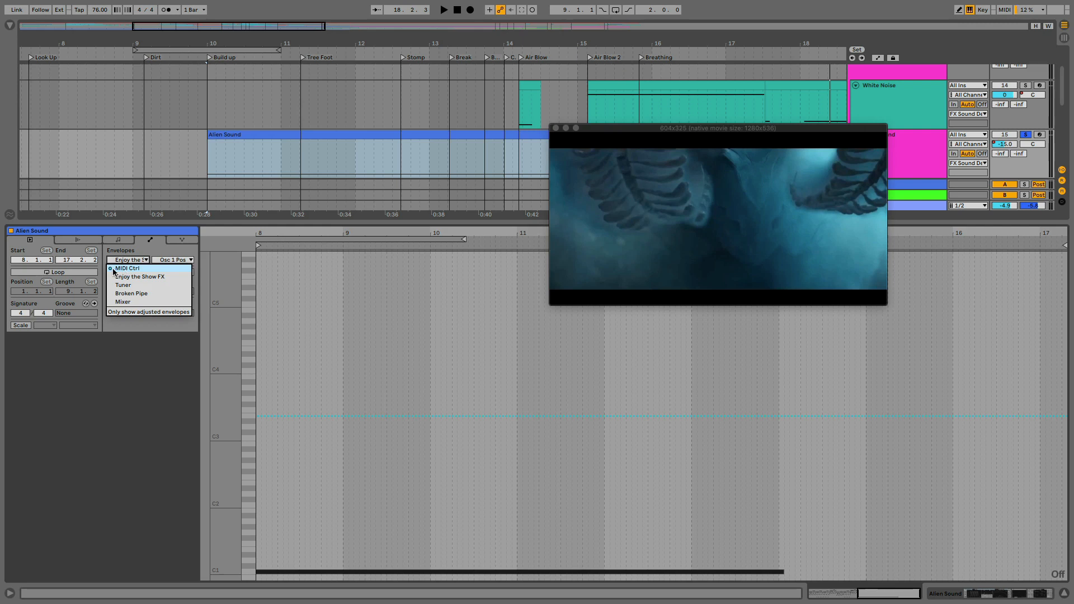
{"action": "left_click", "coordinate": [128, 270]}
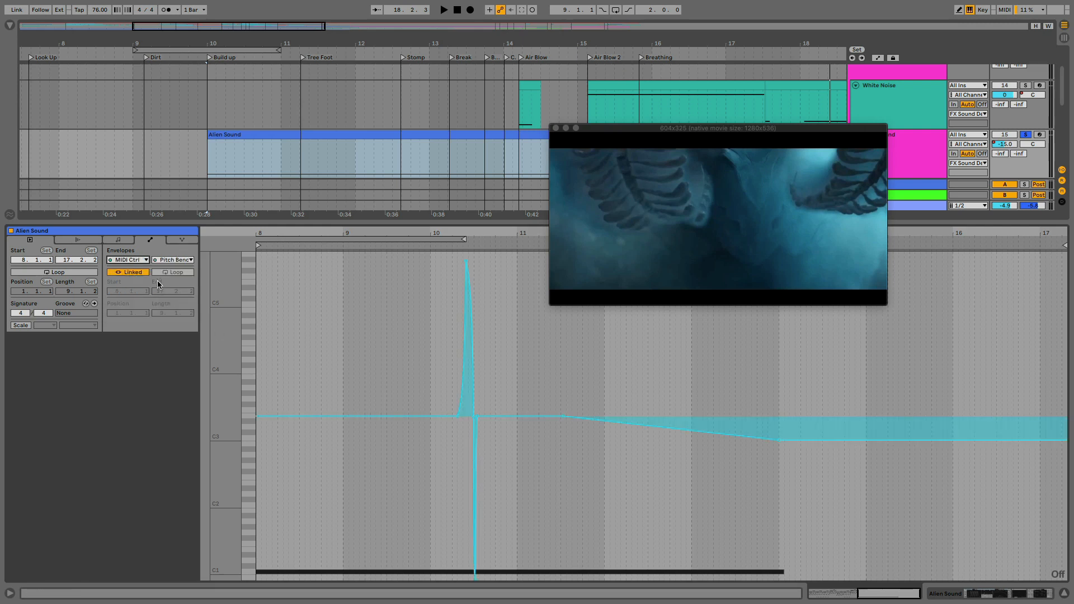
{"action": "left_click", "coordinate": [175, 260]}
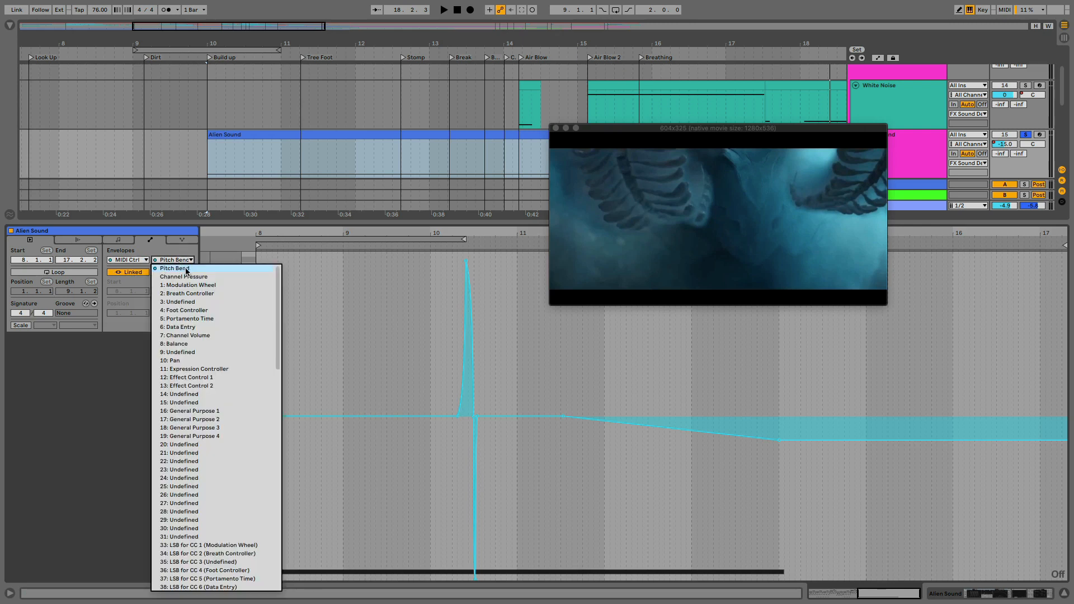
{"action": "left_click", "coordinate": [341, 318]}
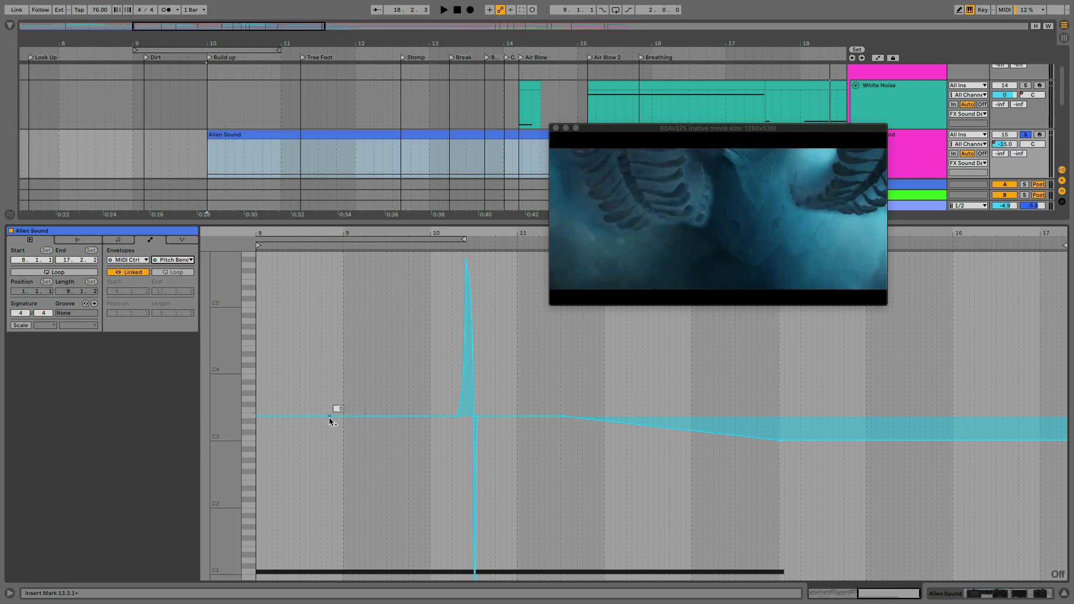
Zoom in on the pitch bend spike between 10.1.3 and 10.3.1 and select the time leading into its rise
{"action": "left_click_drag", "start_coordinate": [443, 340], "coordinate": [477, 349]}
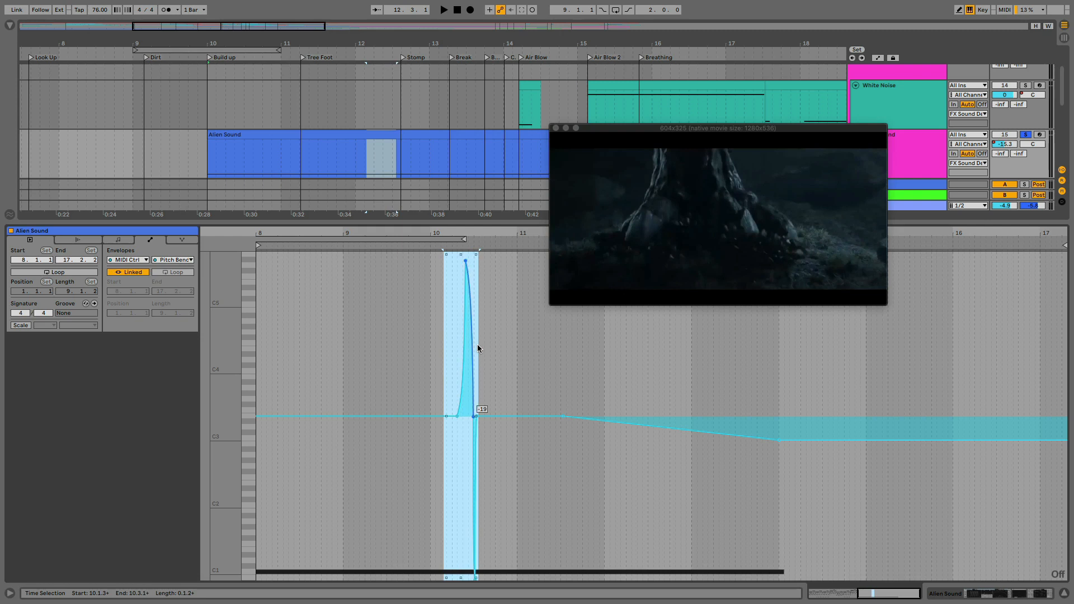
{"action": "key", "text": "z"}
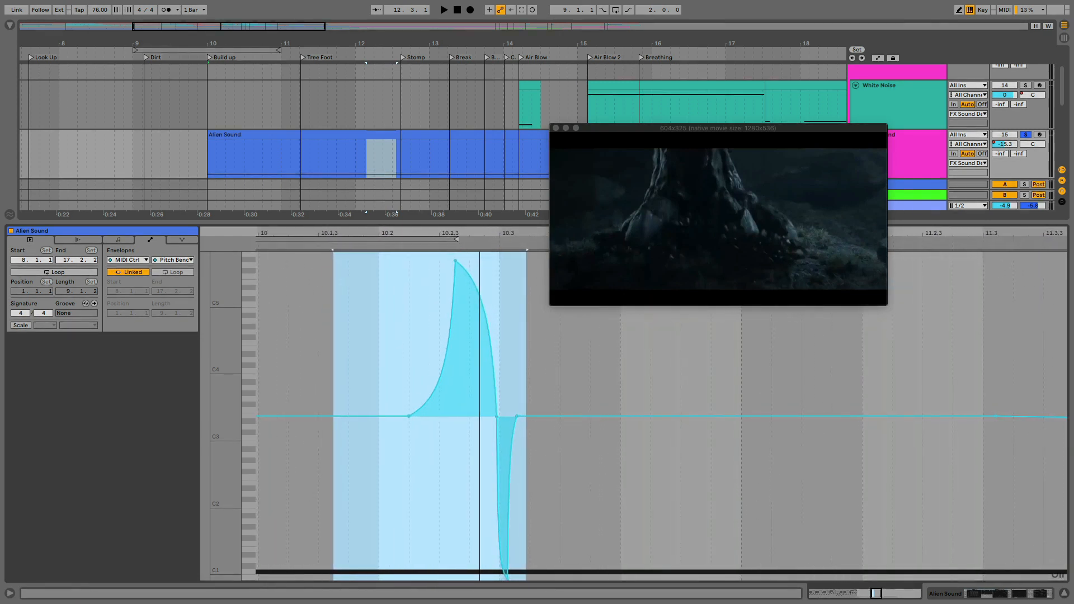
{"action": "left_click", "coordinate": [403, 370]}
{"action": "left_click_drag", "start_coordinate": [360, 368], "coordinate": [428, 371]}
{"action": "left_click", "coordinate": [326, 363]}
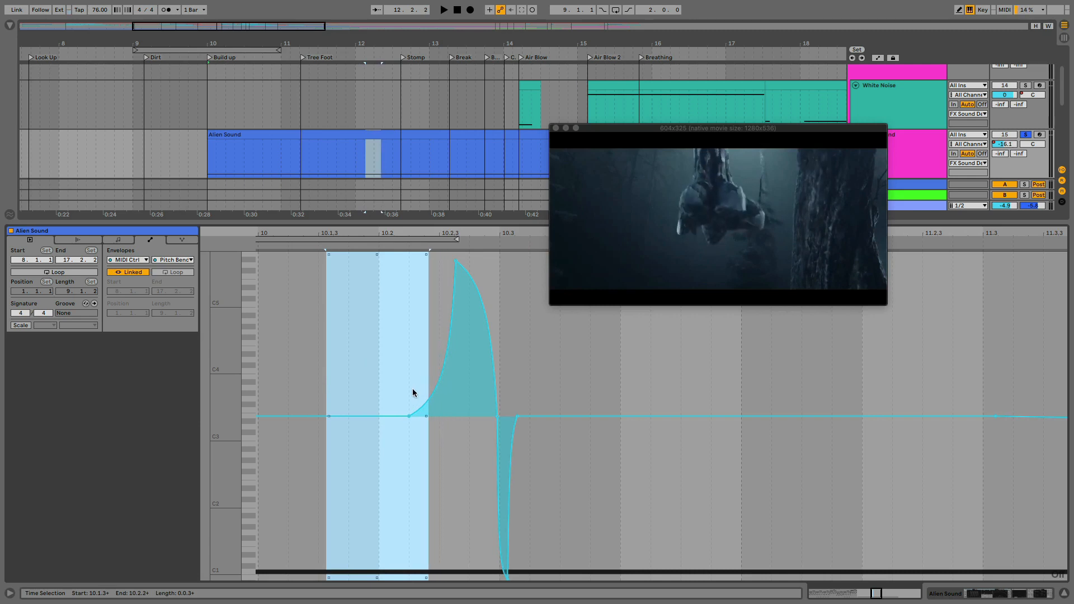
Move the breakpoint where the pitch bend rise begins slightly later and place the insert marker just before it at 10.2.1
{"action": "left_click", "coordinate": [412, 388]}
{"action": "left_click_drag", "start_coordinate": [408, 416], "coordinate": [417, 416]}
{"action": "left_click", "coordinate": [406, 372]}
{"action": "mouse_move", "coordinate": [405, 371]}
{"action": "left_mouse_down"}
{"action": "mouse_move", "coordinate": [469, 370]}
{"action": "mouse_move", "coordinate": [379, 369]}
{"action": "mouse_move", "coordinate": [407, 368]}
{"action": "left_mouse_up"}
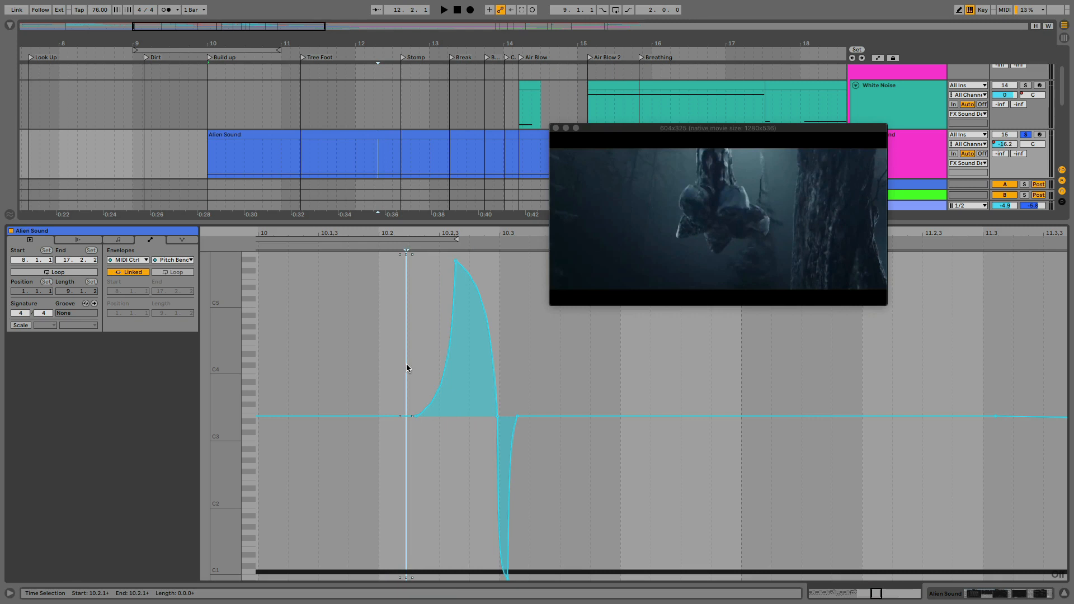
{"action": "left_click_drag", "start_coordinate": [407, 367], "coordinate": [406, 368]}
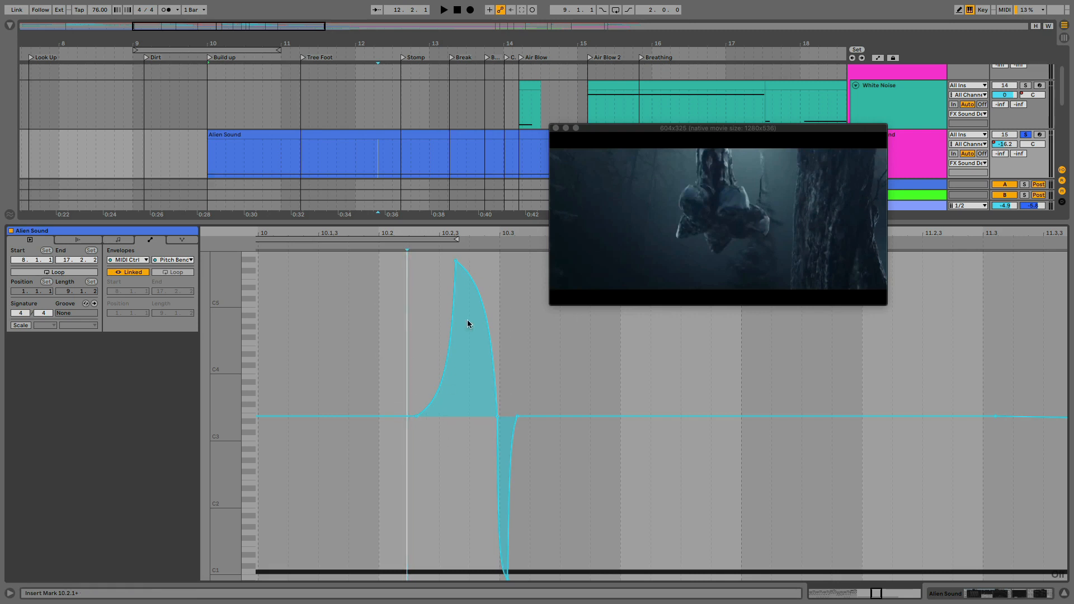
{"action": "left_click", "coordinate": [400, 417]}
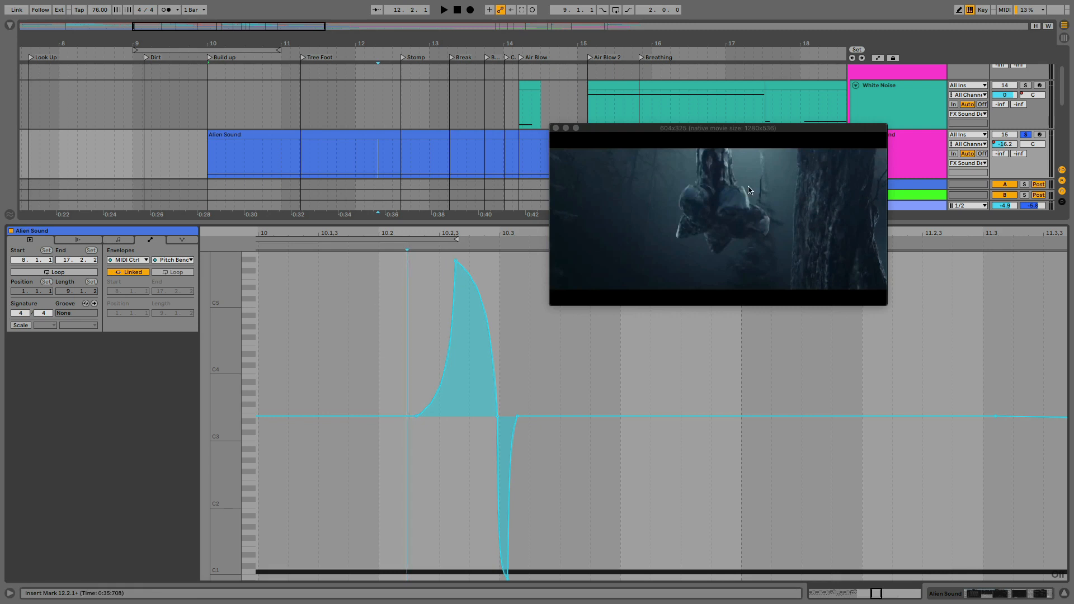
Select the Tuner in the Alien Sound device chain and reopen the clip's Pitch Bend envelope to examine its closing descent
{"action": "double_click", "coordinate": [921, 140]}
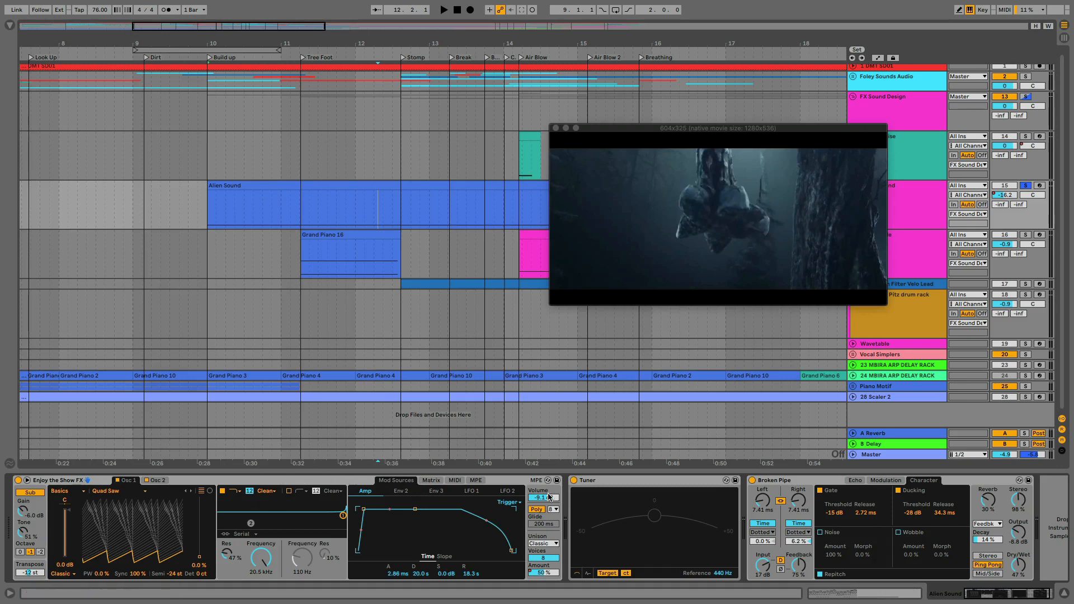
{"action": "left_click", "coordinate": [609, 477]}
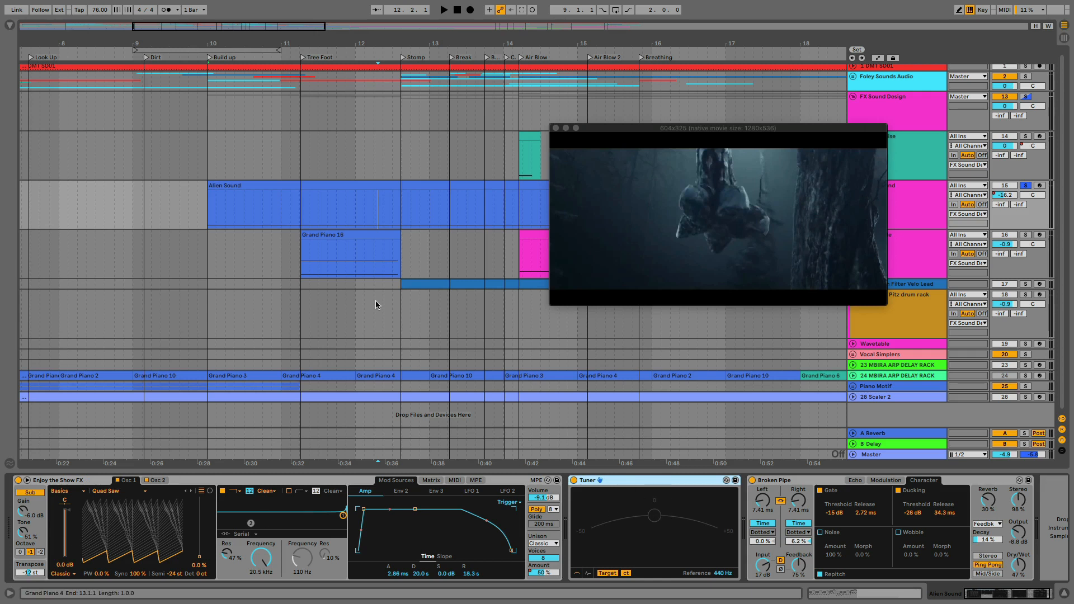
{"action": "double_click", "coordinate": [343, 186]}
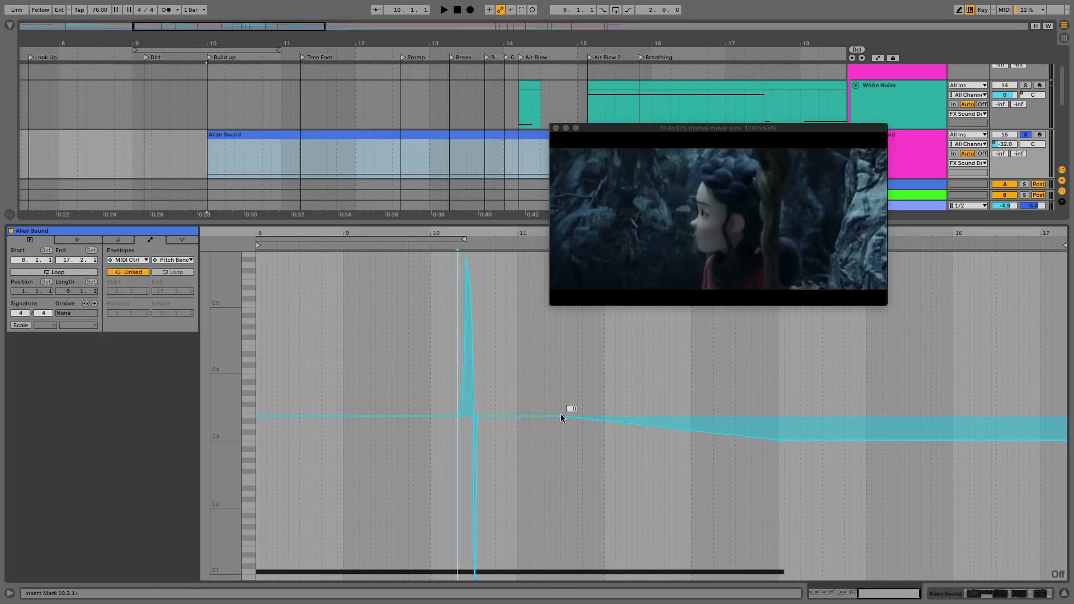
{"action": "left_click_drag", "start_coordinate": [777, 442], "coordinate": [778, 442]}
Search the audio effects for "compr" and add a Compressor after Broken Pipe on the Alien Sound track
{"action": "left_click", "coordinate": [922, 146]}
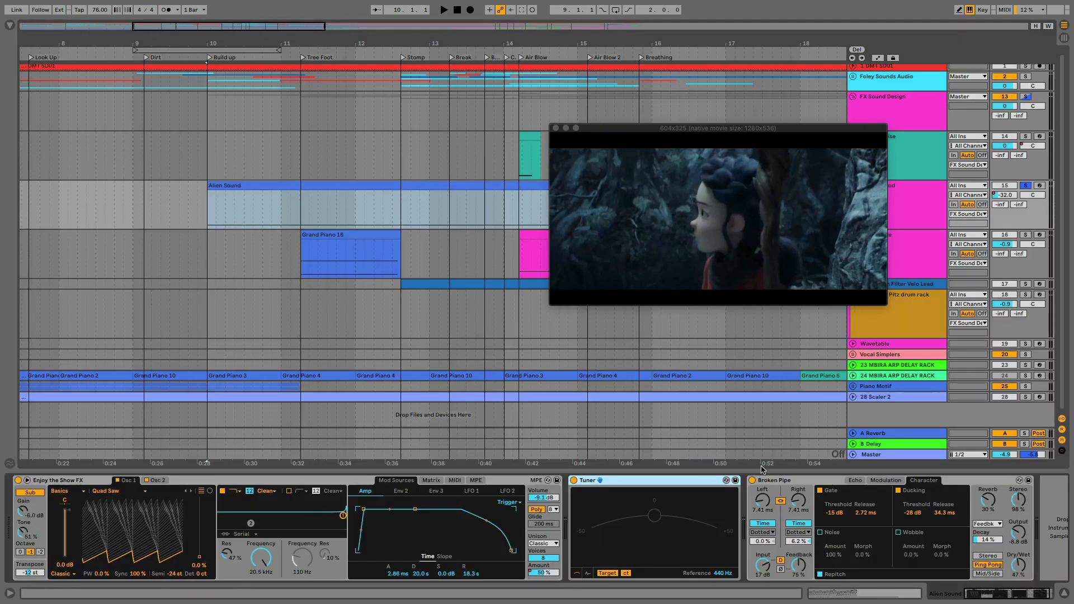
{"action": "scroll", "coordinate": [807, 509], "scroll_direction": "right", "scroll_amount": 2}
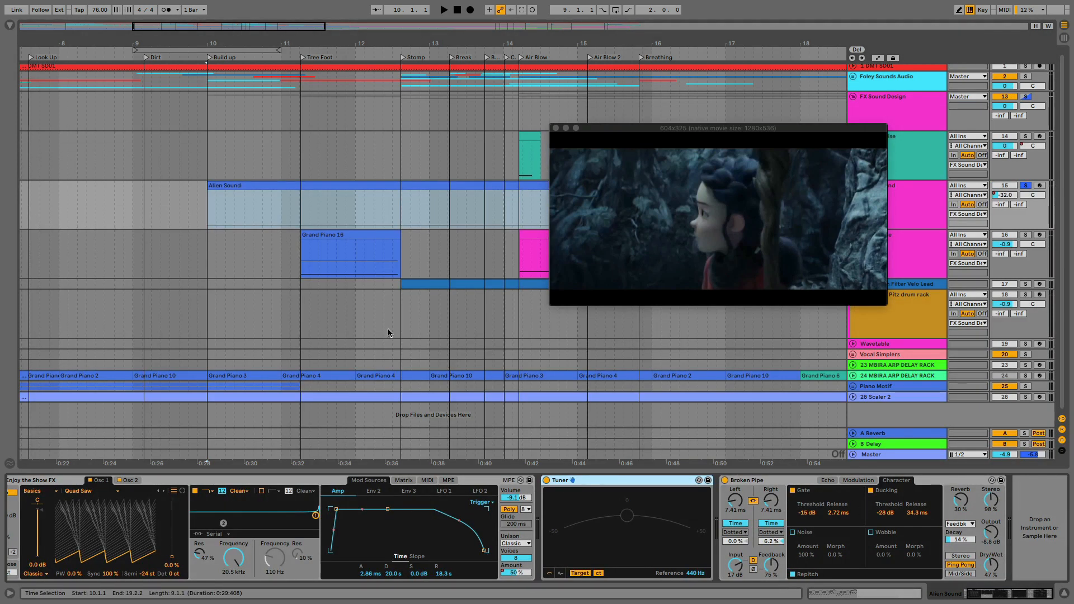
{"action": "key", "text": "super+f"}
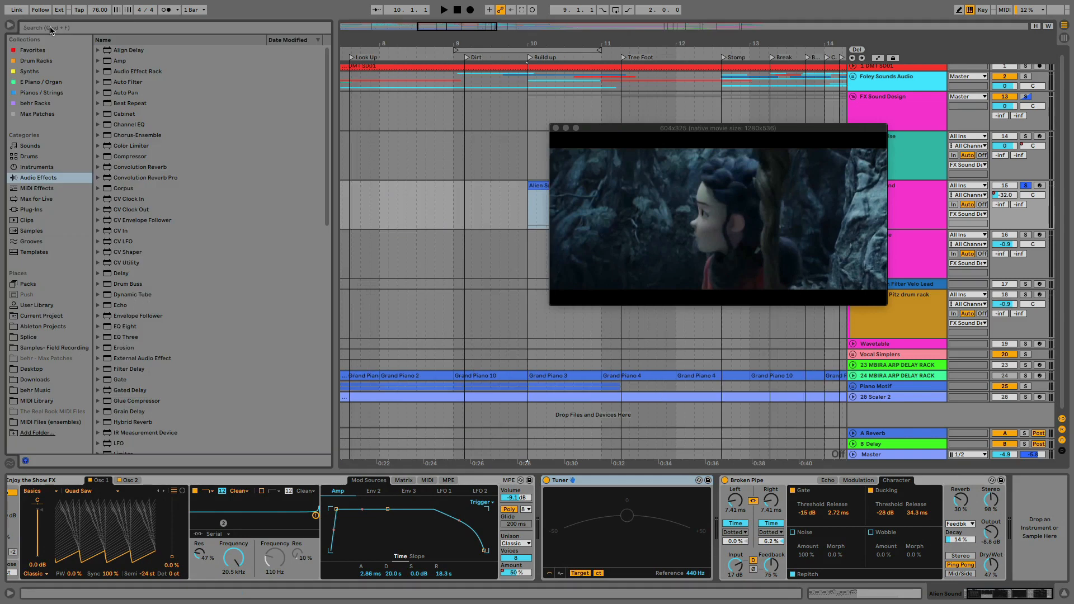
{"action": "type", "text": "compr"}
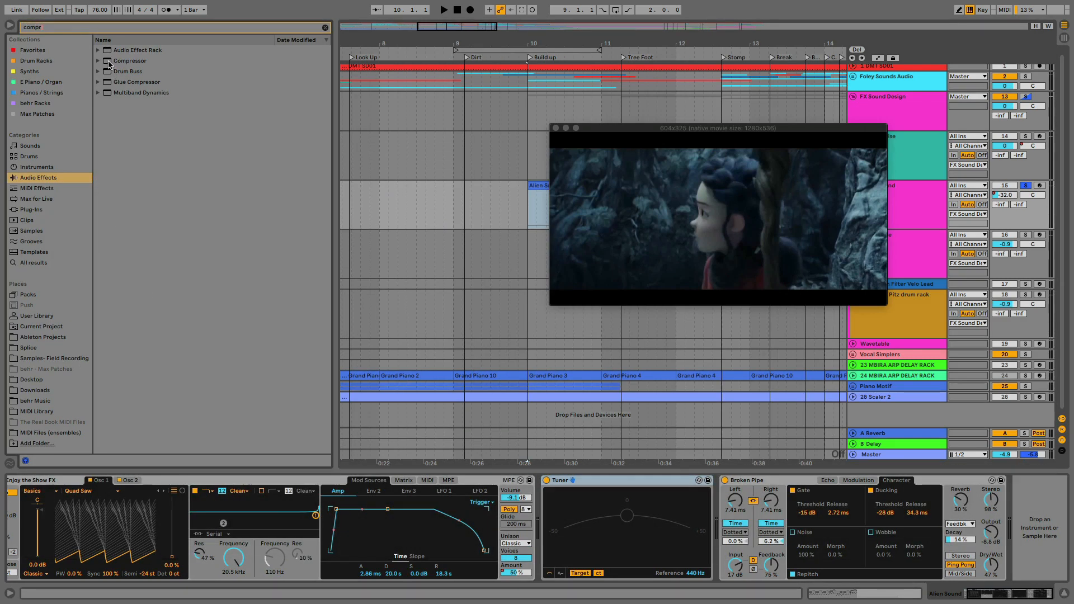
{"action": "double_click", "coordinate": [115, 62]}
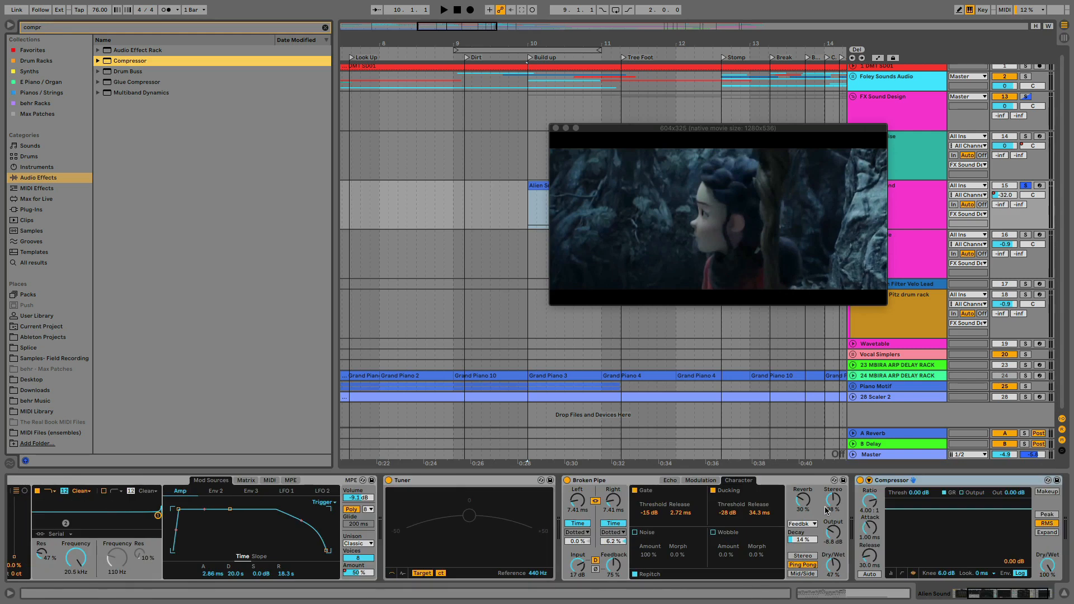
Set the Compressor's threshold to -6.84 dB, attack to 0.22 ms and release to 155 ms using its transfer curve view
{"action": "left_click", "coordinate": [912, 573]}
{"action": "left_click_drag", "start_coordinate": [907, 509], "coordinate": [908, 521]}
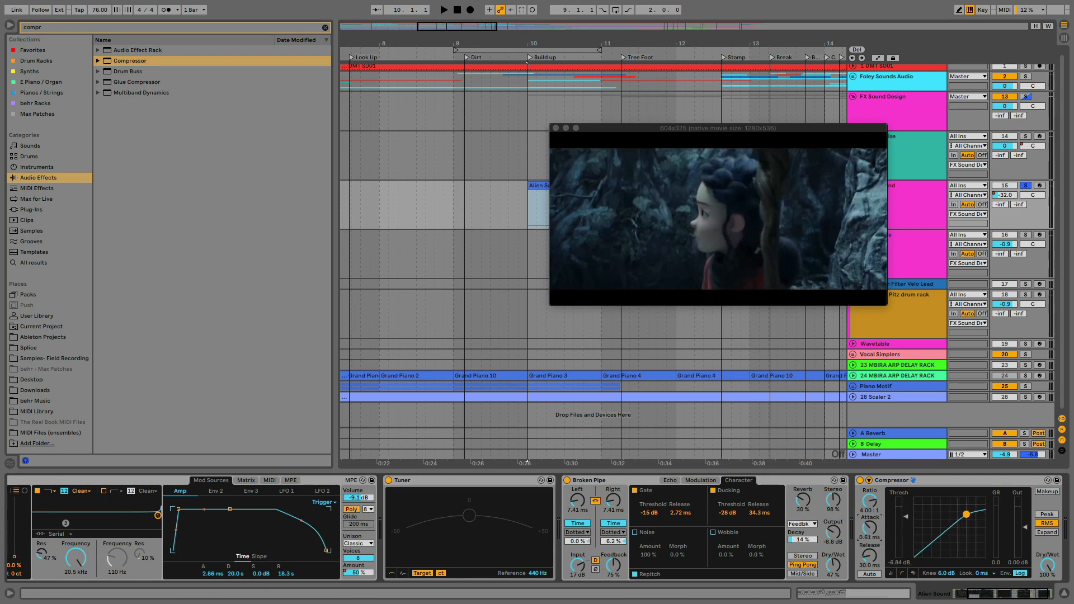
{"action": "left_click_drag", "start_coordinate": [867, 547], "coordinate": [868, 542]}
{"action": "left_click", "coordinate": [870, 574]}
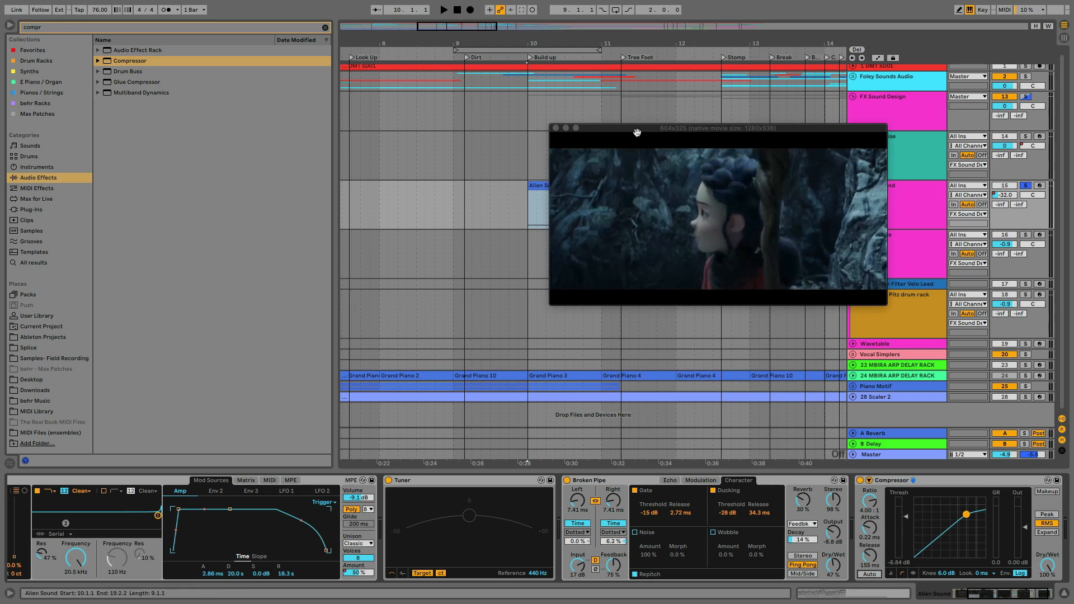
Move the video window off the Alien Sound track and place the insert marker in its clip at 11.3.3 and 13.2.3
{"action": "left_click_drag", "start_coordinate": [634, 127], "coordinate": [324, 295]}
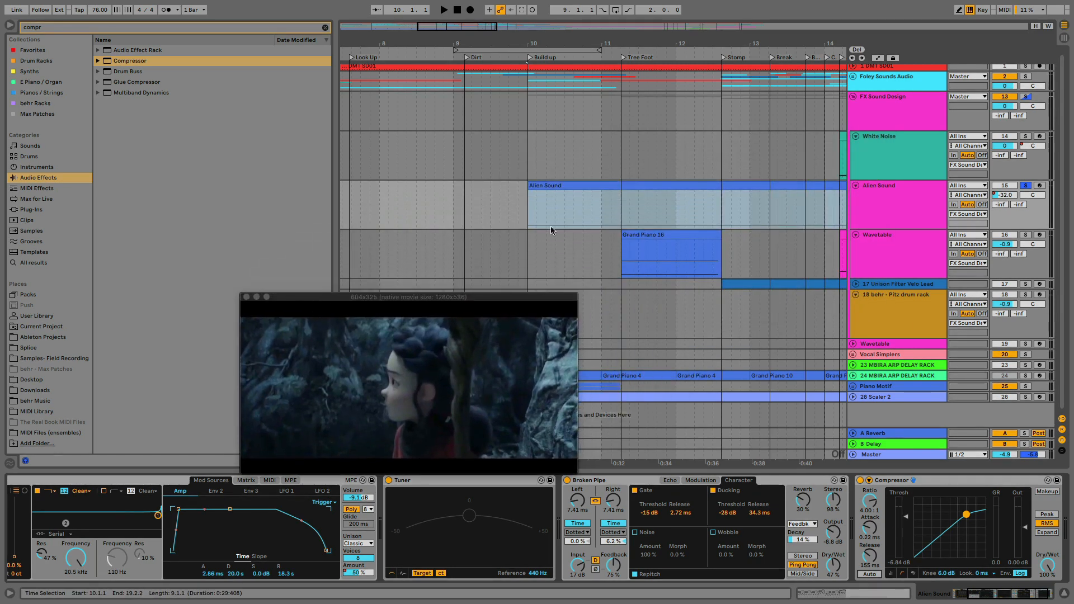
{"action": "left_click", "coordinate": [904, 217]}
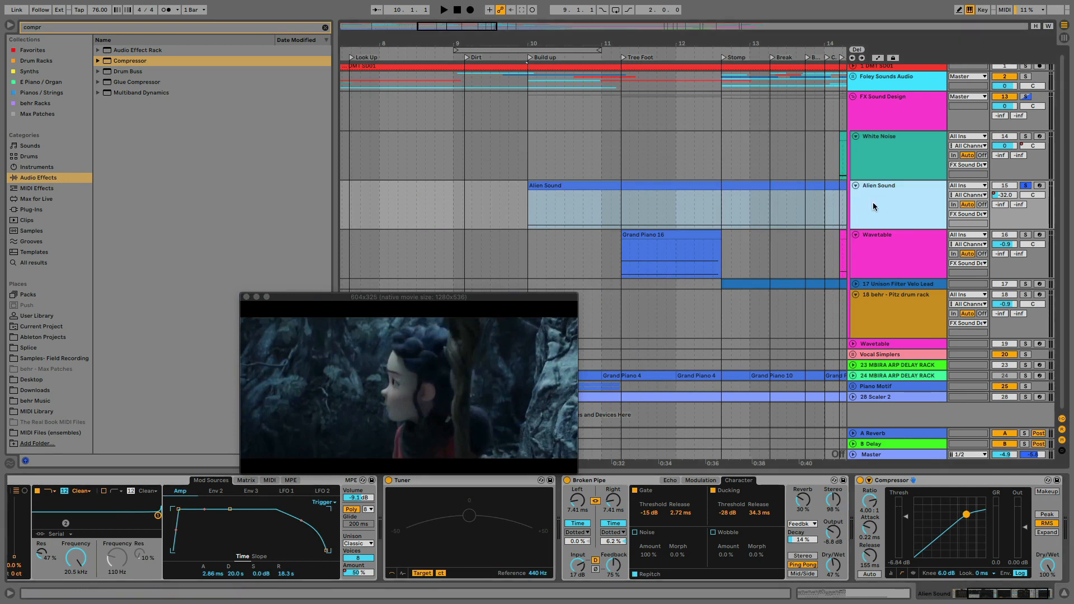
{"action": "left_click", "coordinate": [647, 205]}
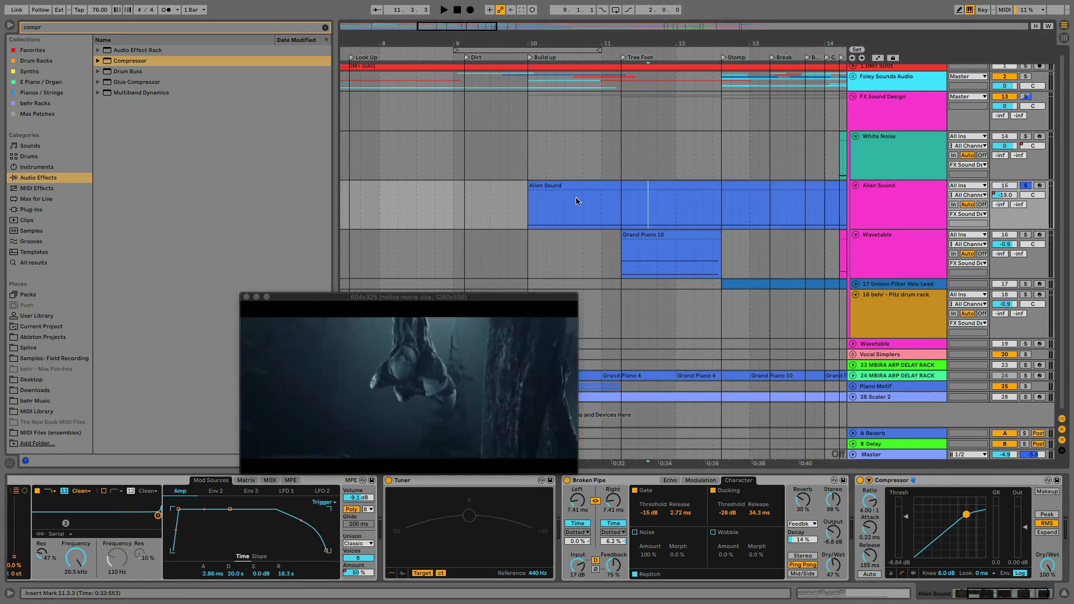
{"action": "left_click", "coordinate": [780, 214]}
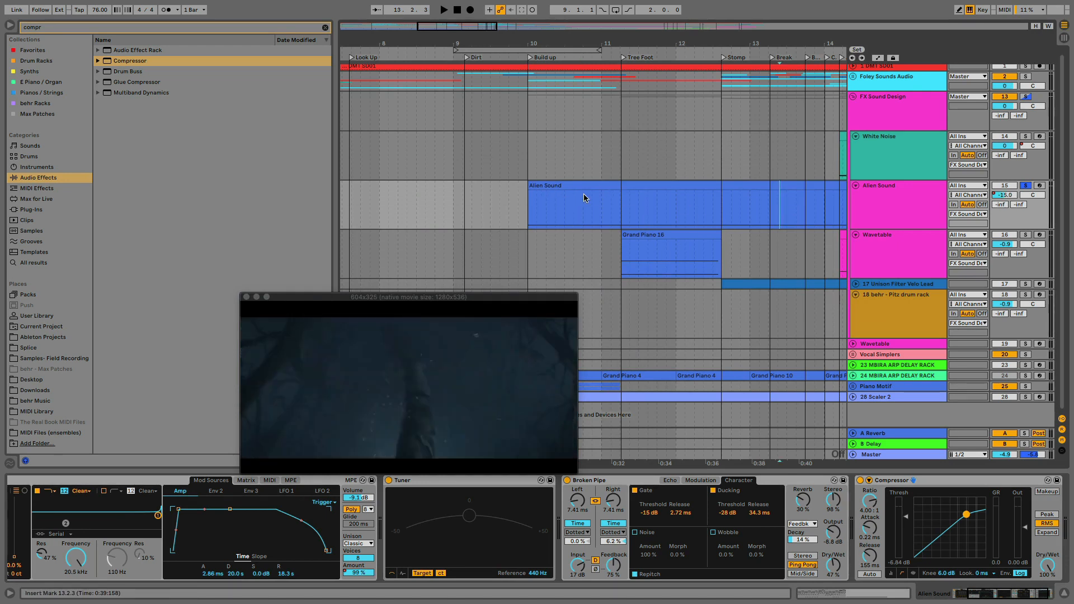
Freeze the Alien Sound track
{"action": "left_click", "coordinate": [884, 210]}
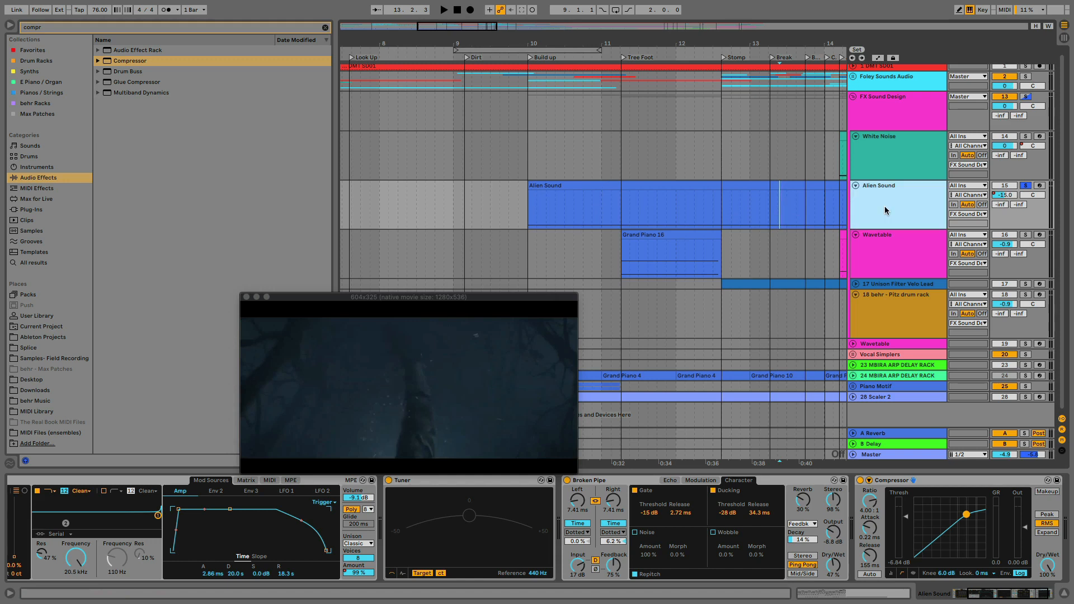
{"action": "right_click", "coordinate": [884, 211]}
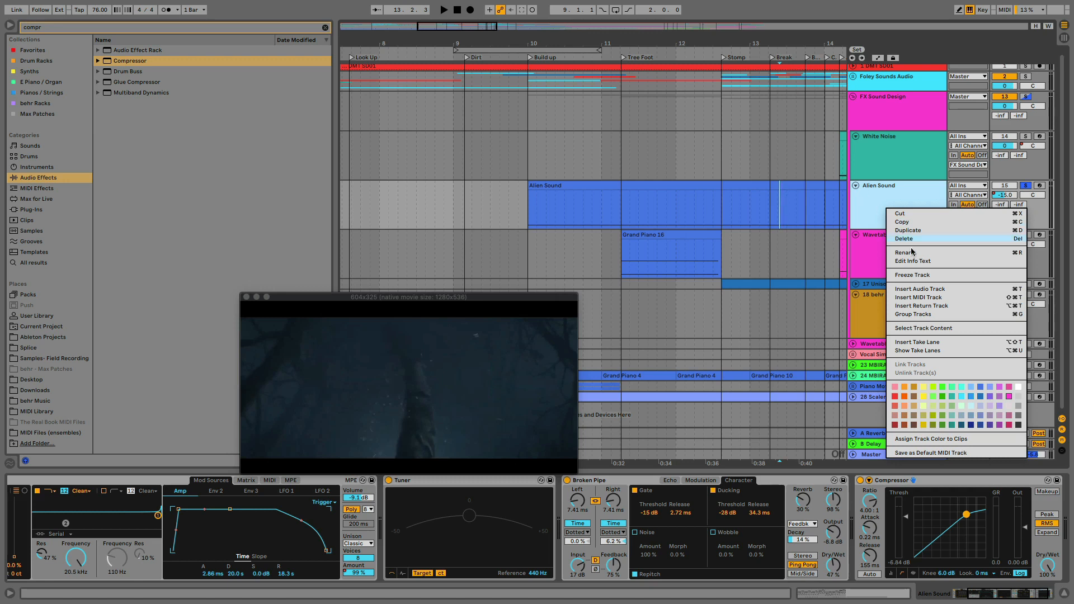
{"action": "left_click", "coordinate": [921, 276]}
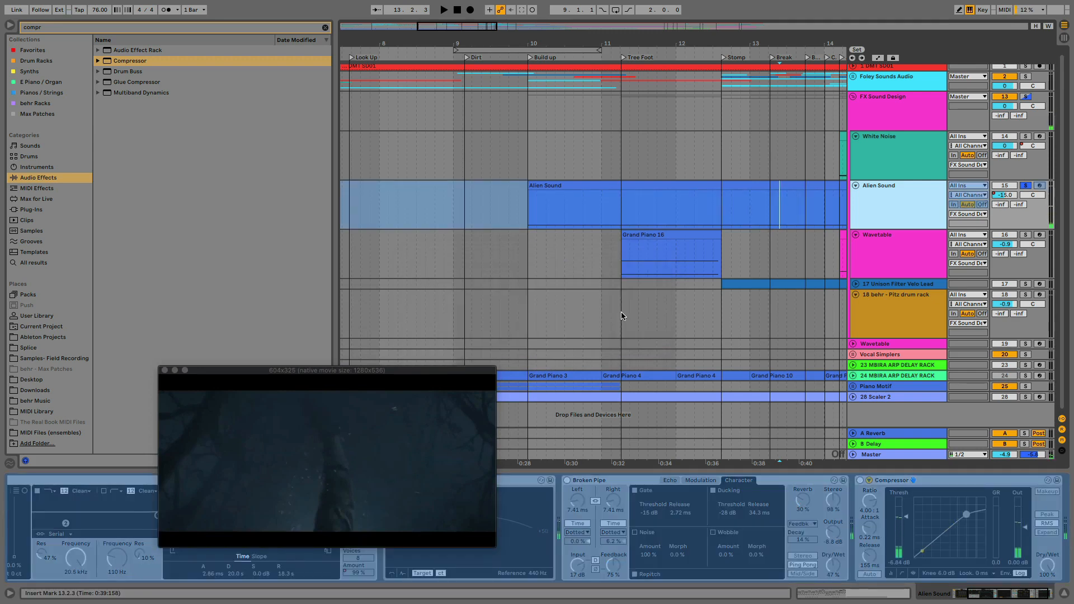
Play the frozen Alien Sound track from inside its clip, sampling positions 10.4.3, 13.1.2 and 10.2.4
{"action": "left_click", "coordinate": [595, 205]}
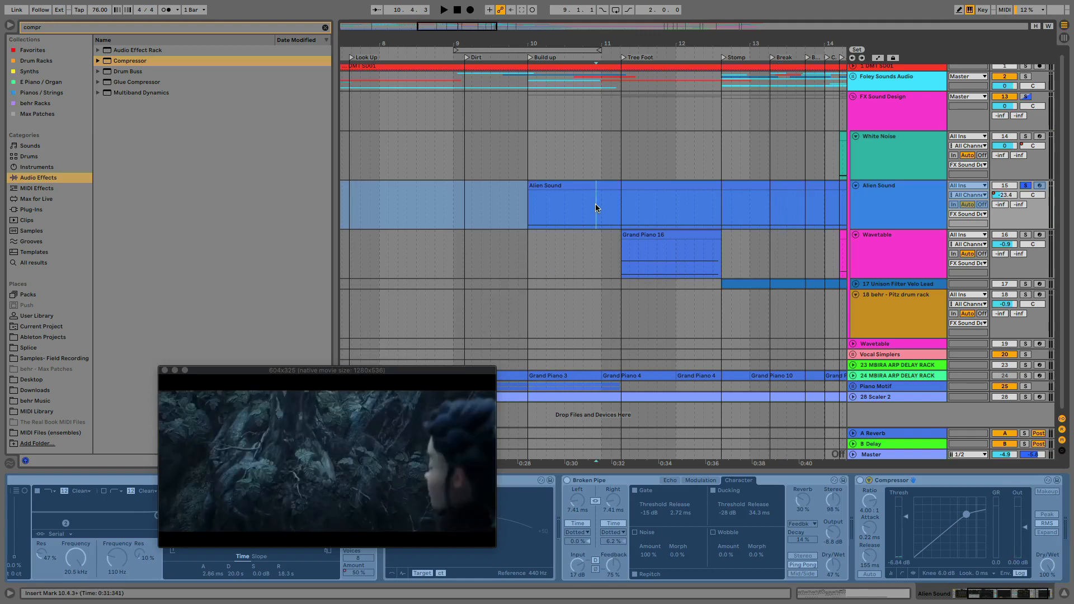
{"action": "key", "text": "space"}
{"action": "left_click", "coordinate": [758, 220]}
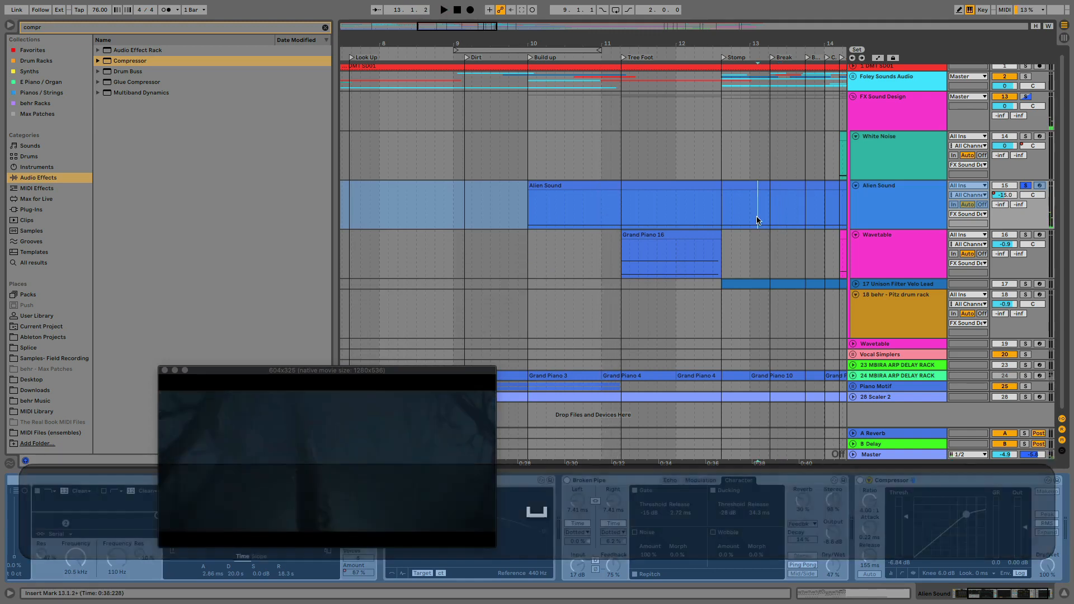
{"action": "left_click", "coordinate": [563, 217]}
{"action": "key", "text": "space"}
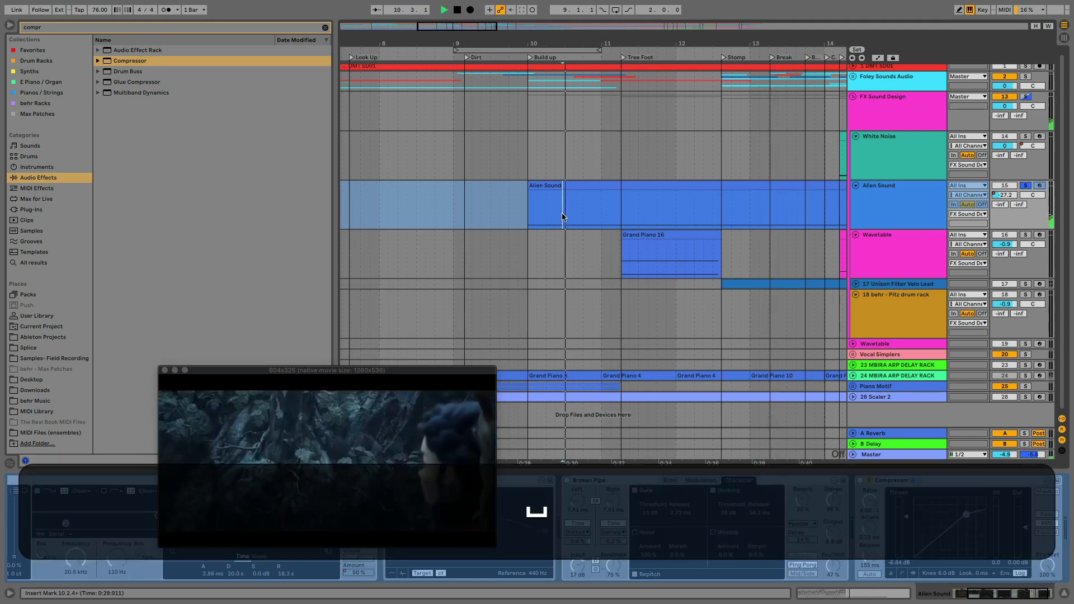
{"action": "key", "text": "space"}
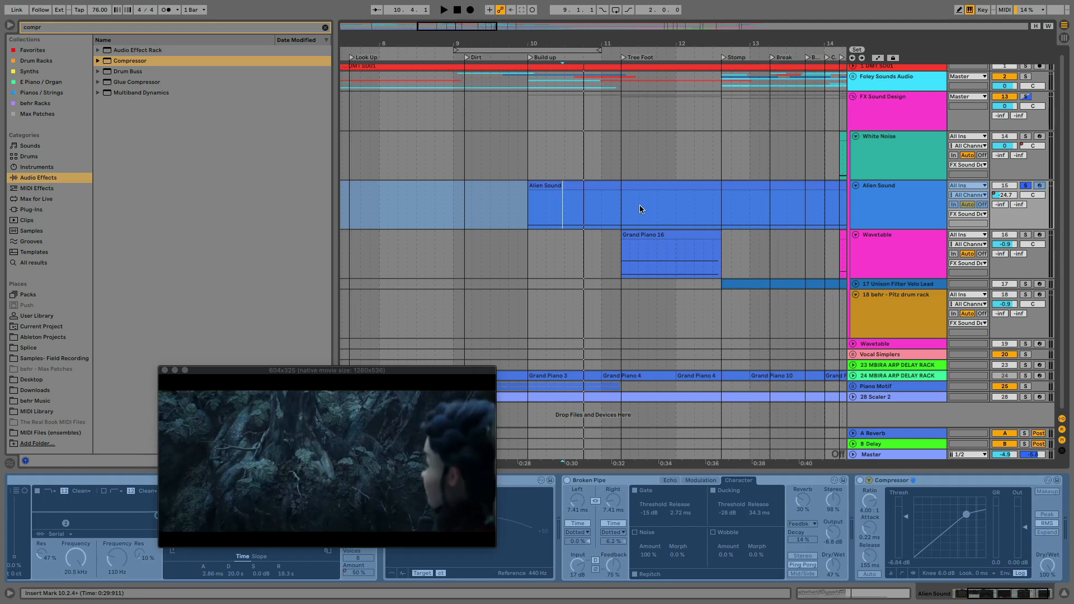
Unsolo the Alien Sound track, move the video window up and play the full mix from the Alien Sound clip's start at 10.1.1
{"action": "left_click", "coordinate": [531, 185]}
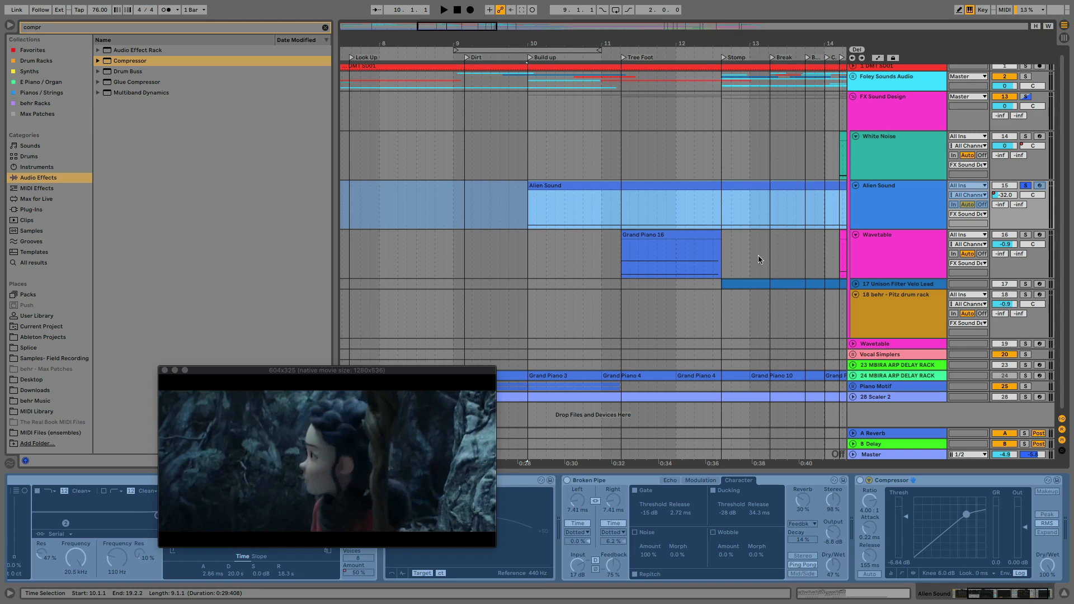
{"action": "left_click", "coordinate": [1025, 186]}
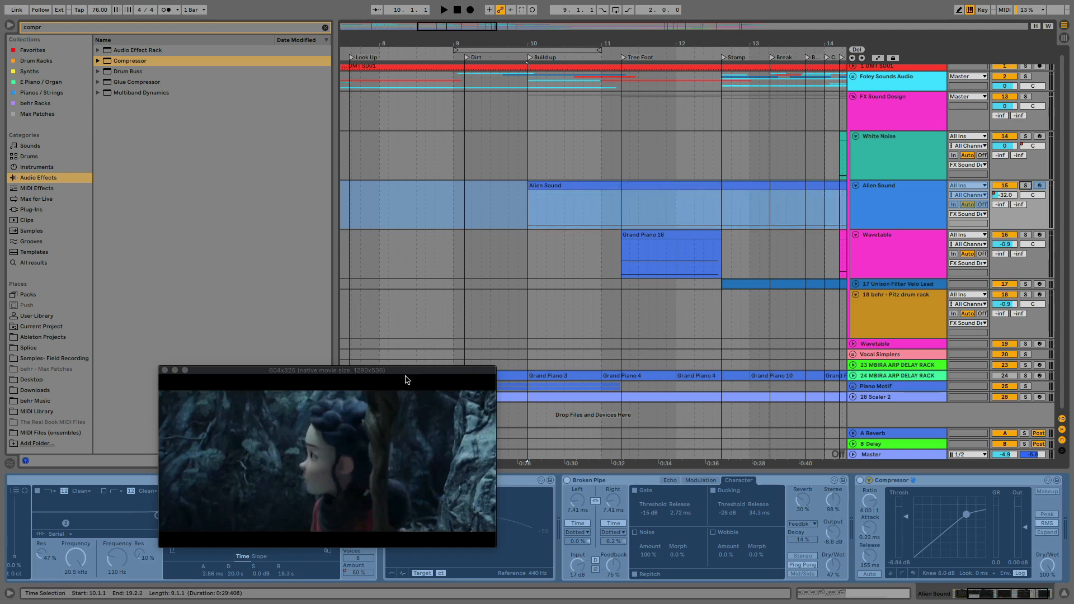
{"action": "left_click_drag", "start_coordinate": [407, 380], "coordinate": [413, 266]}
{"action": "key", "text": "space"}
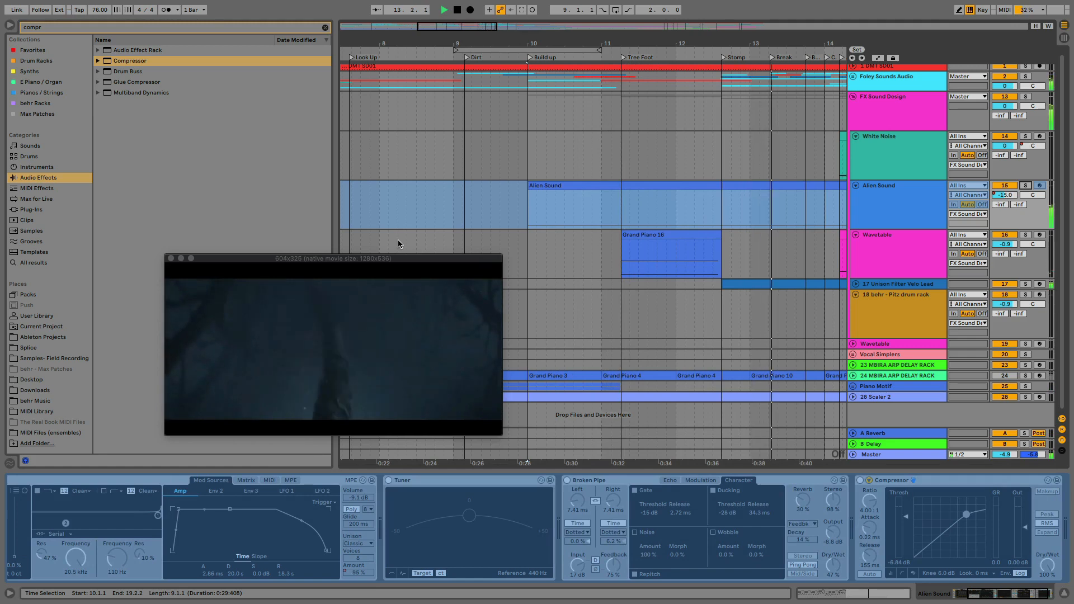
{"action": "key", "text": "space"}
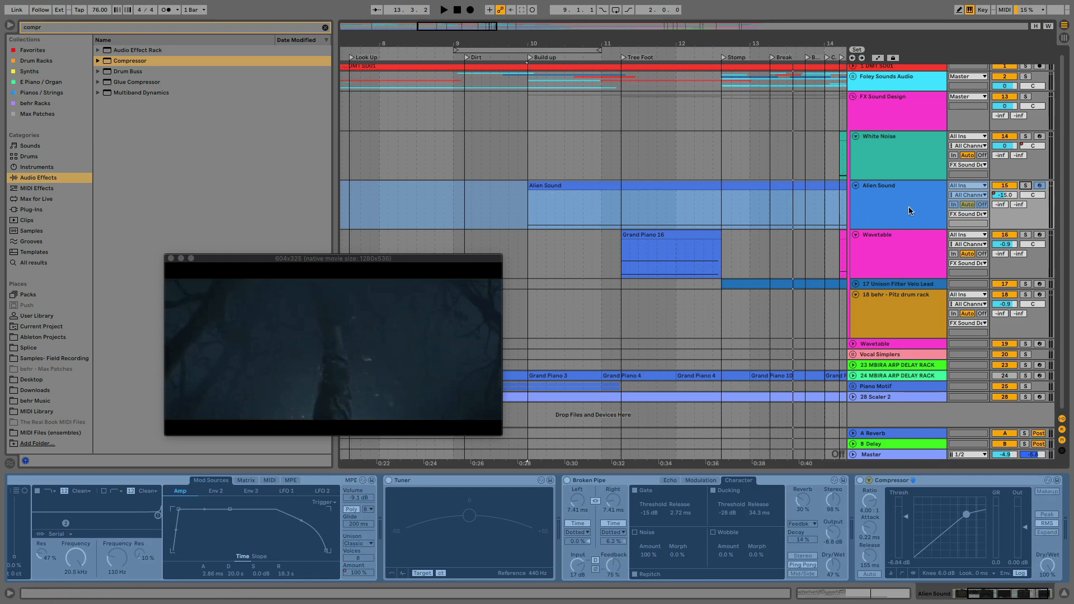
Show the Alien Sound track's volume automation and raise its level from the Stomp marker onward to -8.3 dB
{"action": "left_click", "coordinate": [1005, 195]}
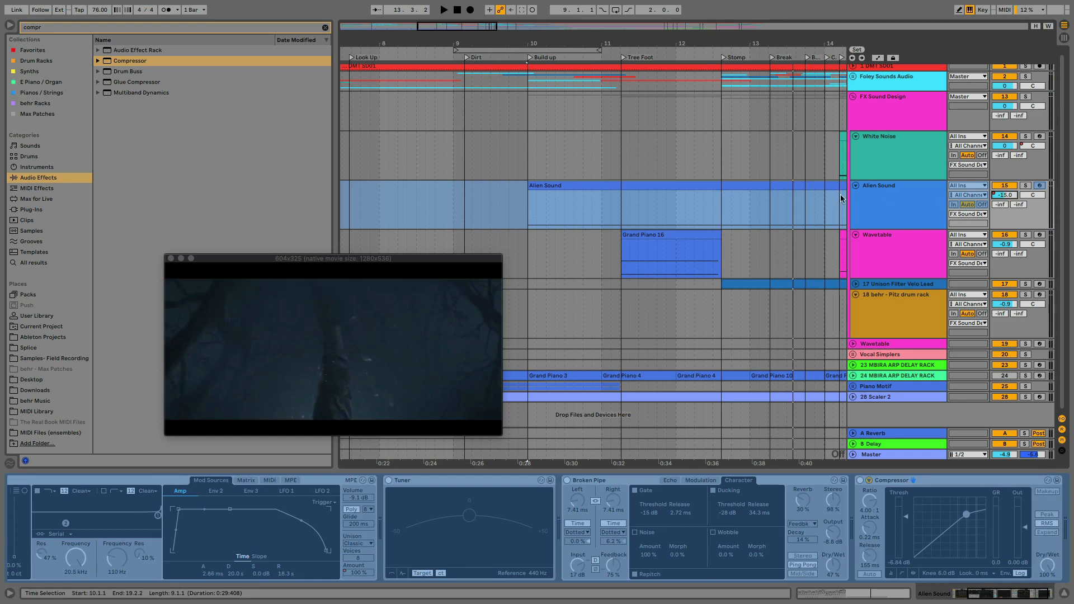
{"action": "right_click", "coordinate": [1001, 198]}
{"action": "left_click", "coordinate": [972, 201]}
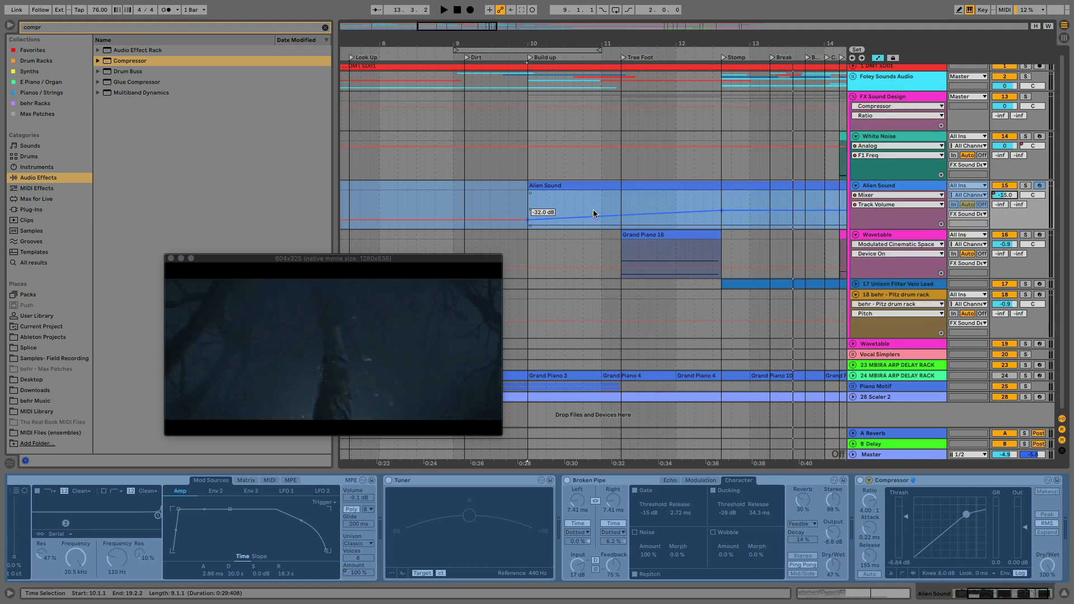
{"action": "left_click", "coordinate": [698, 200]}
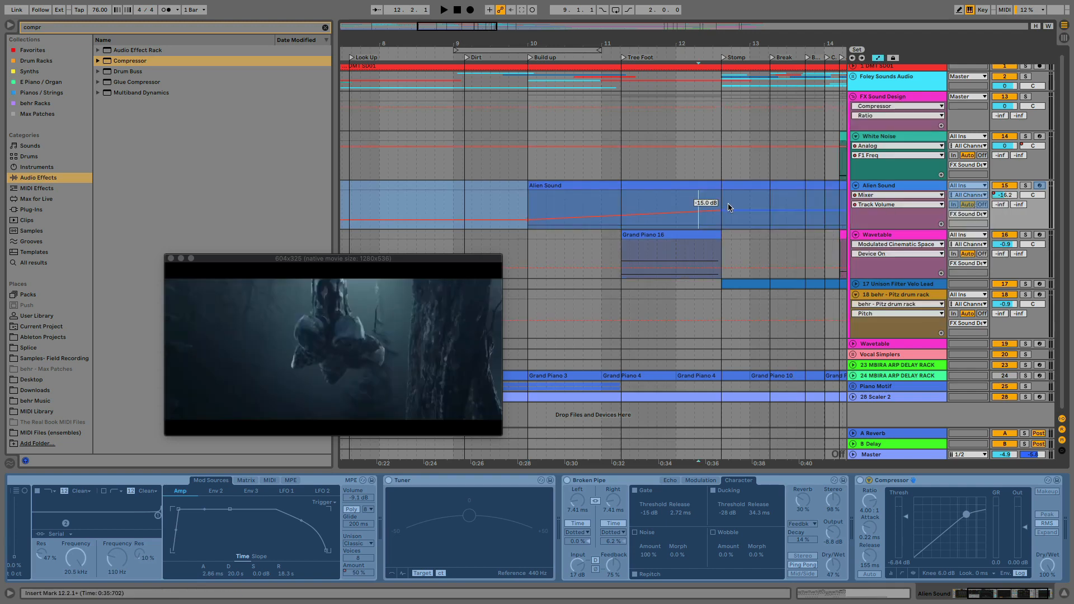
{"action": "left_click_drag", "start_coordinate": [724, 210], "coordinate": [724, 204]}
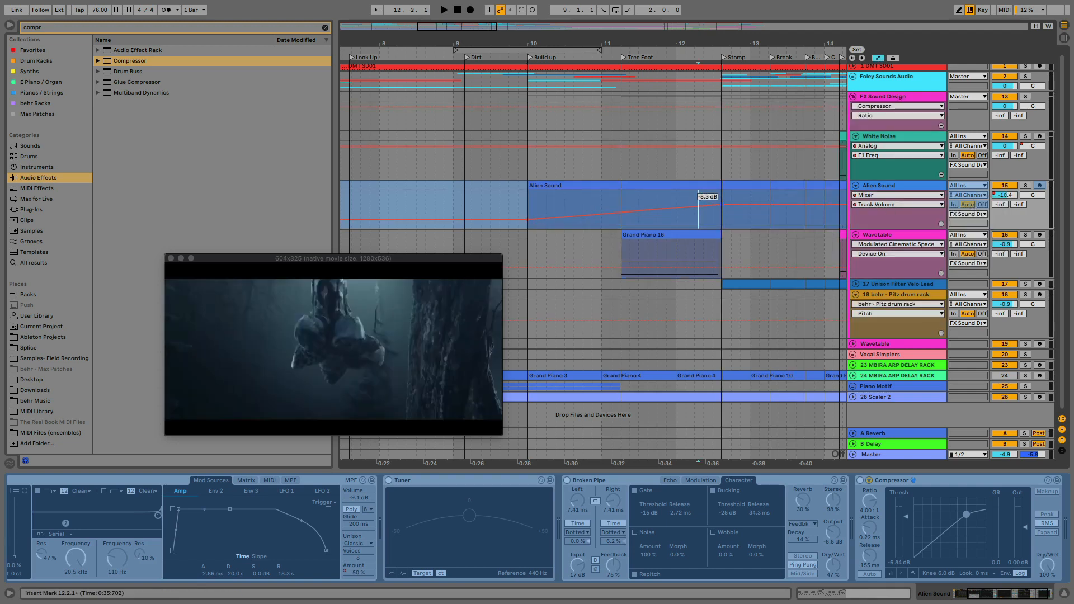
Play the mix from 9.4.4, just before the Alien Sound clip, to check the louder volume ramp, and hide the automation lanes
{"action": "left_click", "coordinate": [523, 204]}
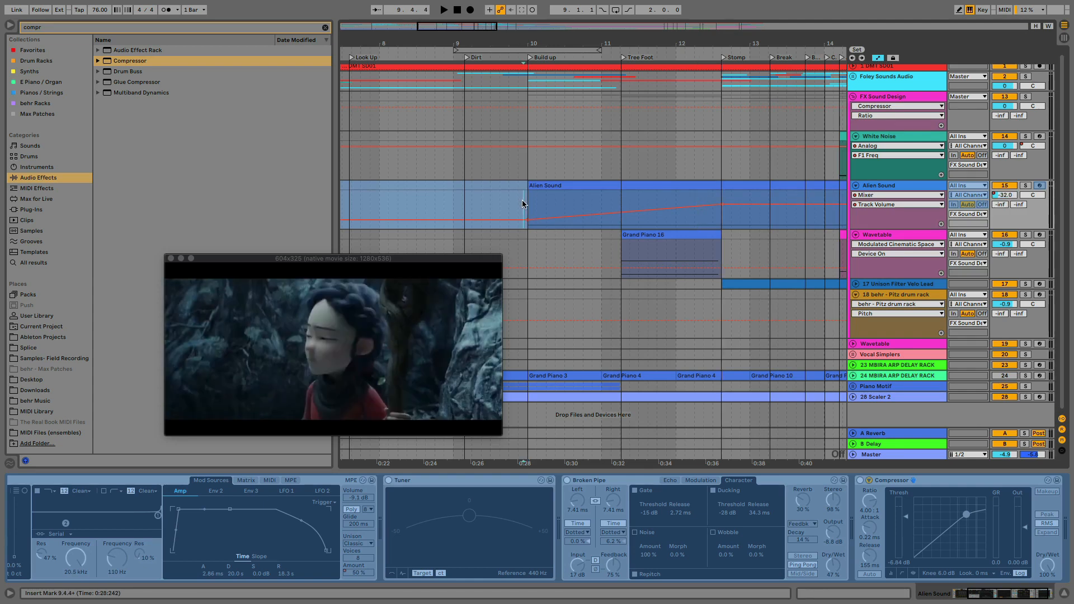
{"action": "key", "text": "space"}
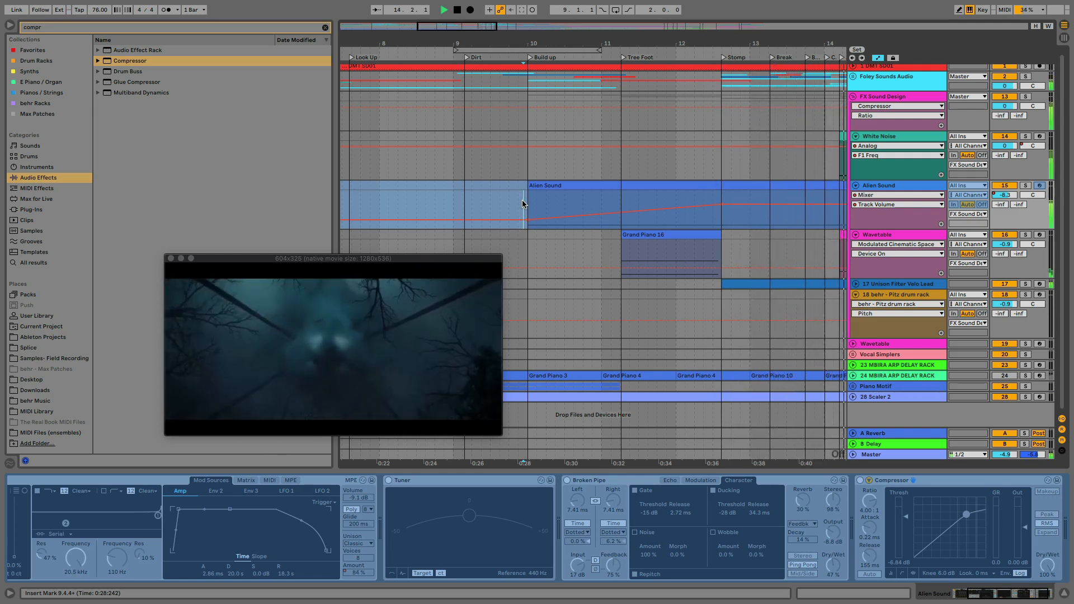
{"action": "key", "text": "space"}
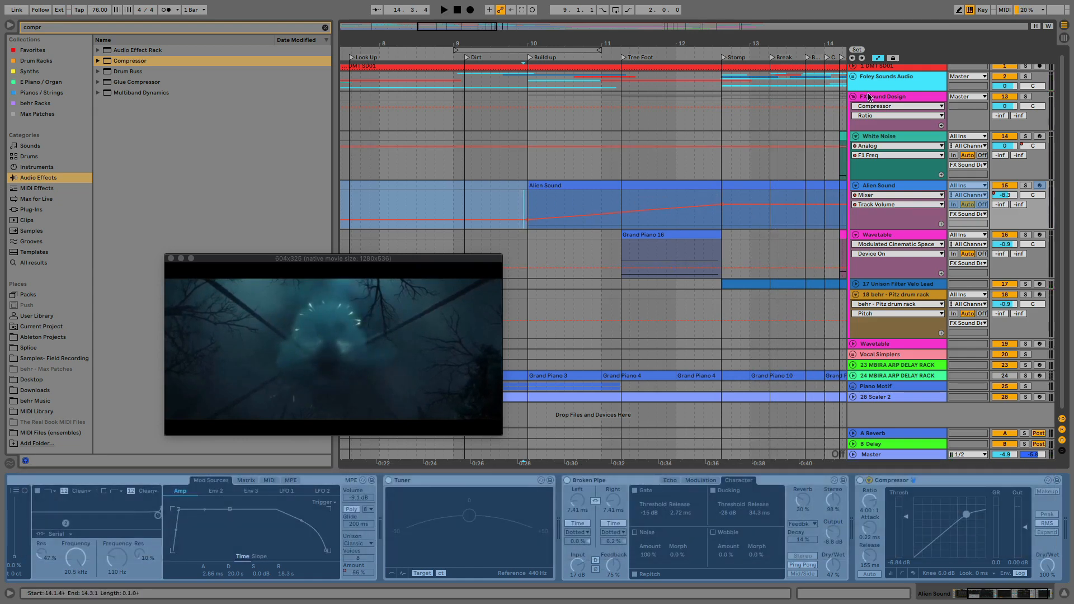
{"action": "key", "text": "a"}
Unfold and solo the Unison Filter Velo Lead track, and display its instrument in the device view
{"action": "scroll", "coordinate": [667, 252], "scroll_direction": "right", "scroll_amount": 2}
{"action": "scroll", "coordinate": [667, 252], "scroll_direction": "right", "scroll_amount": 10}
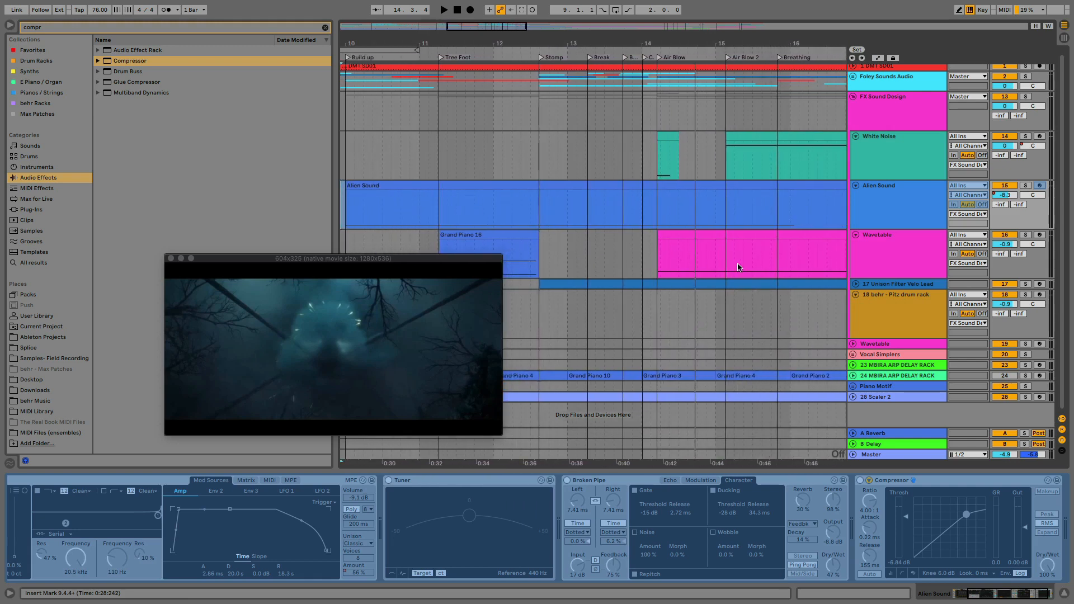
{"action": "left_click", "coordinate": [855, 288]}
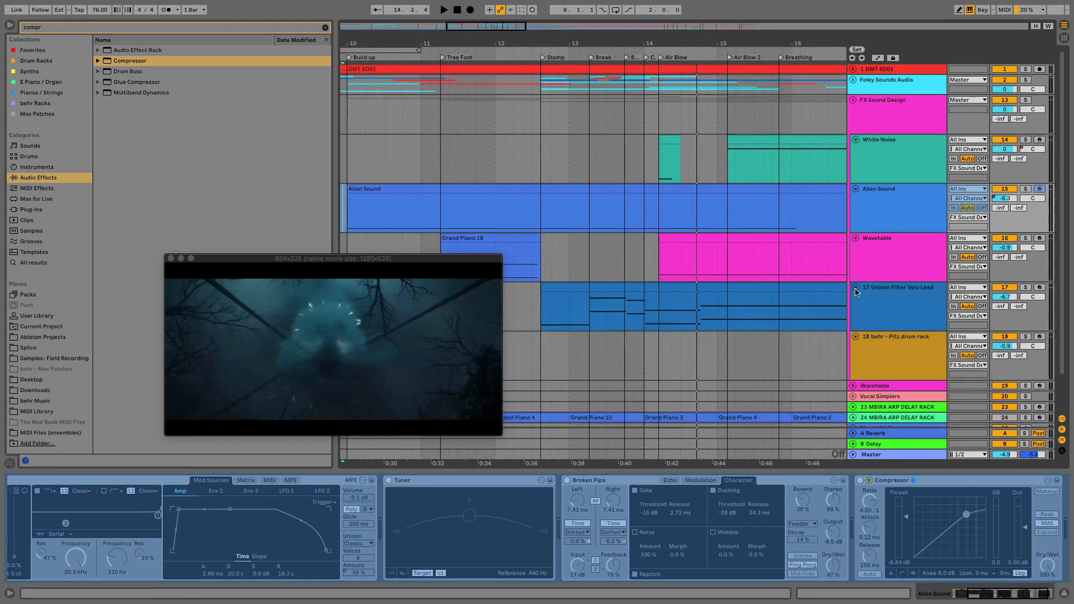
{"action": "scroll", "coordinate": [674, 302], "scroll_direction": "down", "scroll_amount": 2}
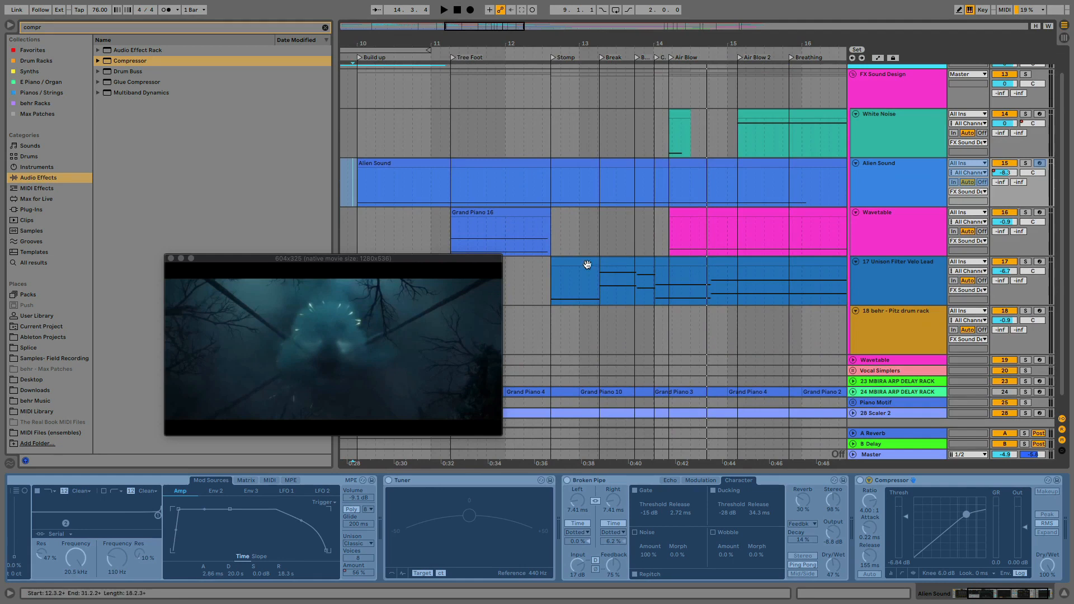
{"action": "left_click", "coordinate": [1025, 263]}
{"action": "left_click", "coordinate": [881, 274]}
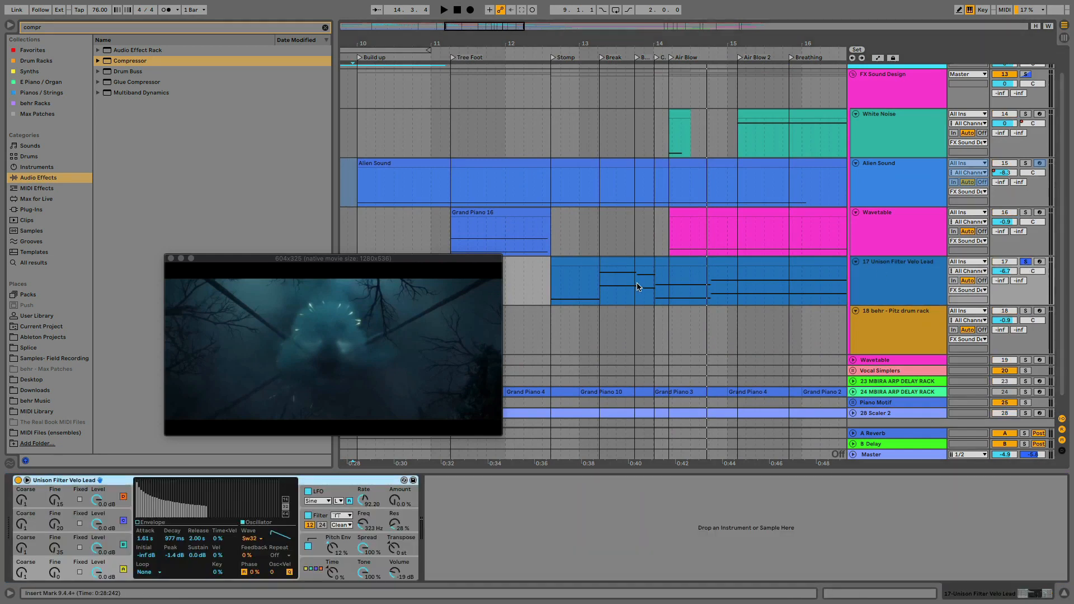
Clear the browser search and select Operator among the Instruments
{"action": "left_click", "coordinate": [66, 491]}
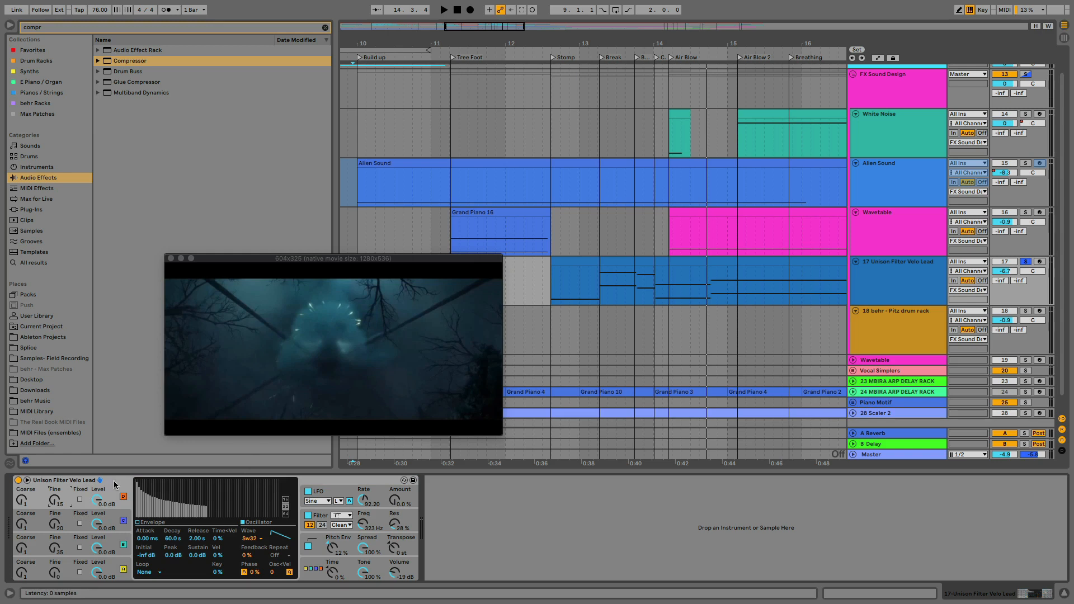
{"action": "left_click", "coordinate": [325, 28]}
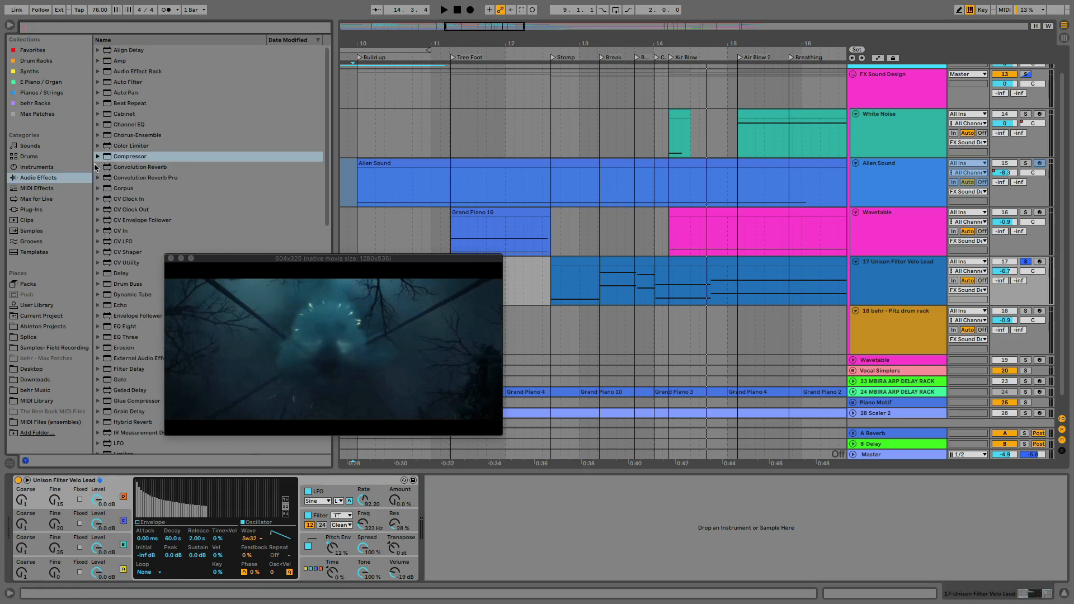
{"action": "left_click", "coordinate": [34, 168]}
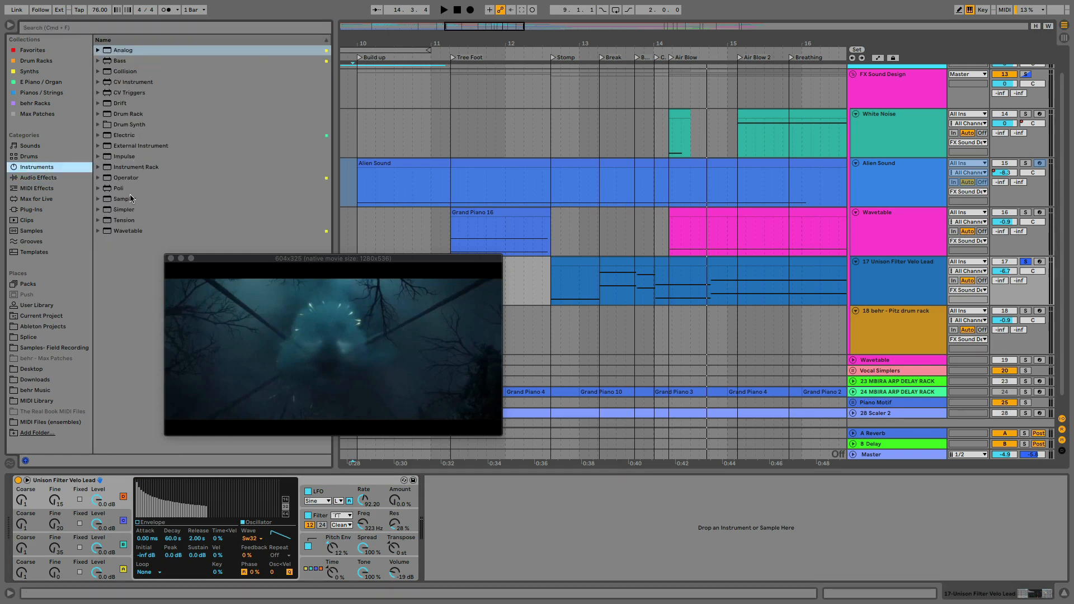
{"action": "left_click", "coordinate": [112, 179]}
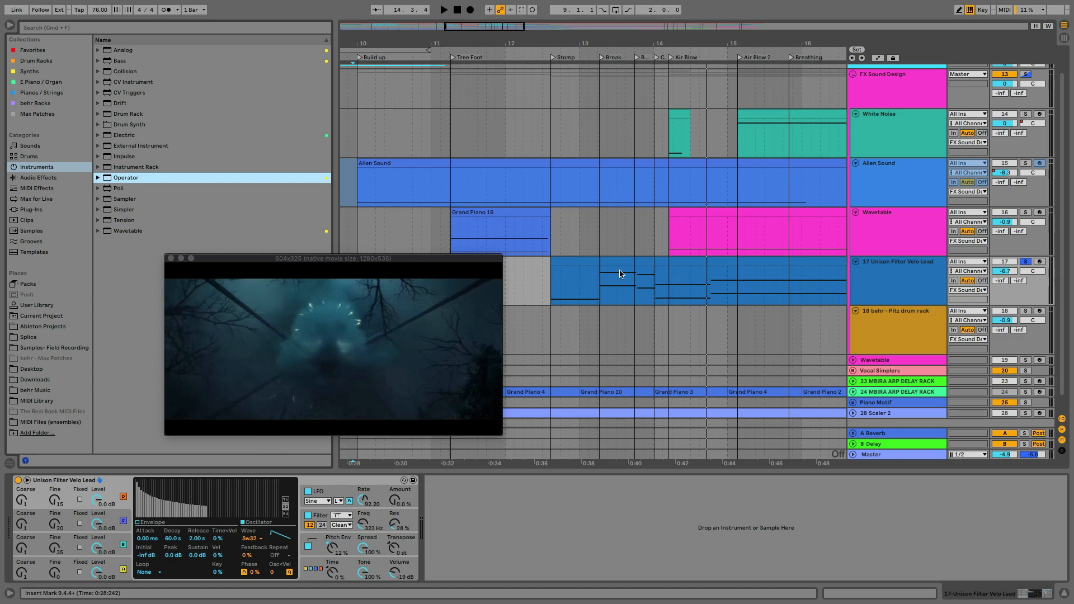
Play the soloed Unison Filter Velo Lead from its clip start at the Stomp marker, and again from 12.3.1 and 12.2.1
{"action": "left_click", "coordinate": [565, 264]}
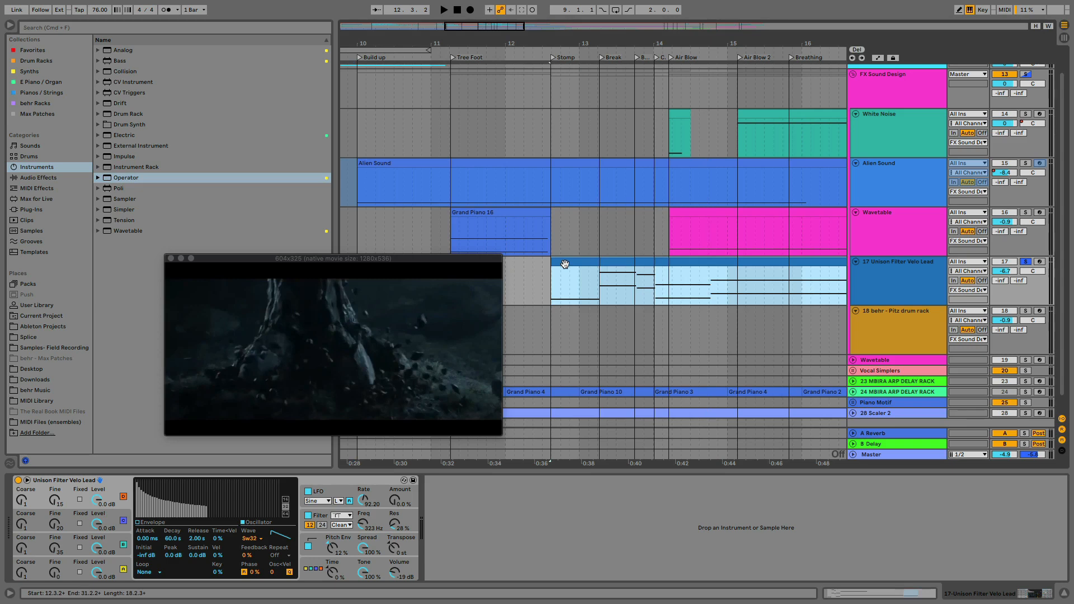
{"action": "key", "text": "space"}
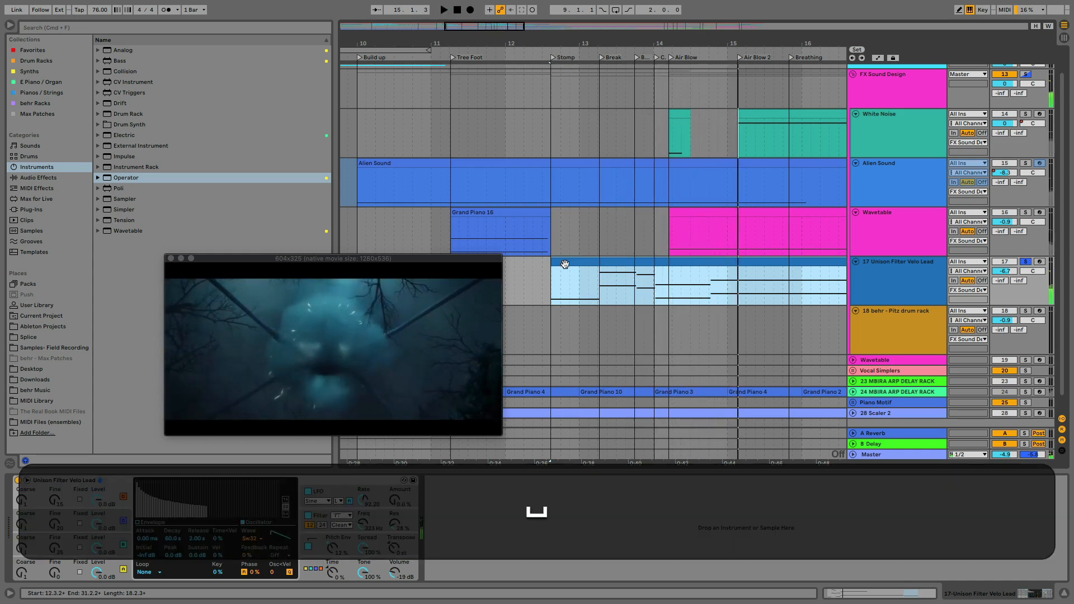
{"action": "key", "text": "space"}
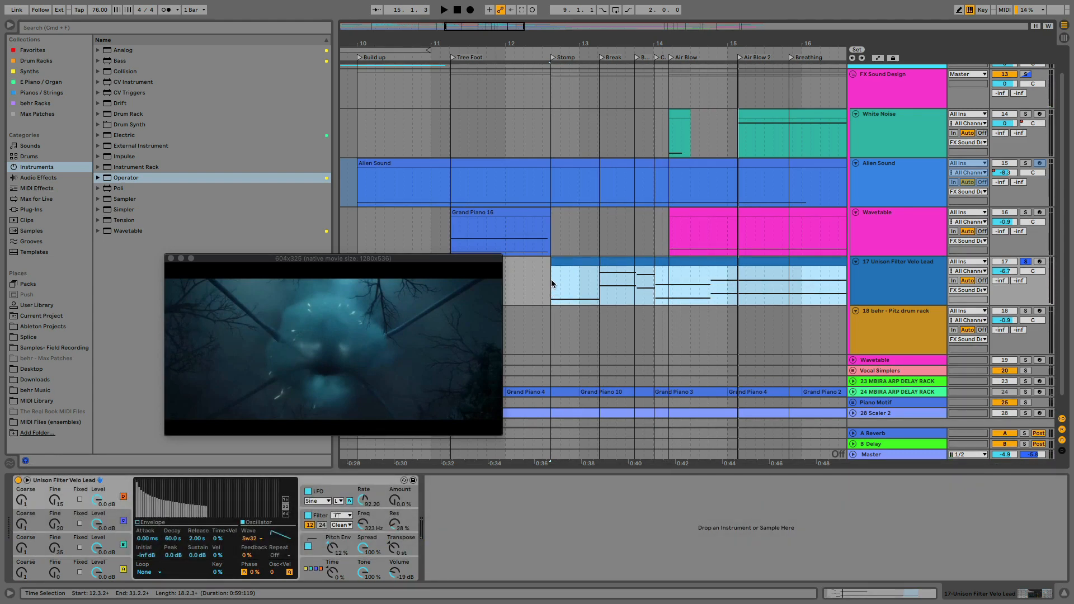
{"action": "mouse_move", "coordinate": [543, 281]}
{"action": "left_mouse_down"}
{"action": "mouse_move", "coordinate": [554, 287]}
{"action": "mouse_move", "coordinate": [544, 284]}
{"action": "left_mouse_up"}
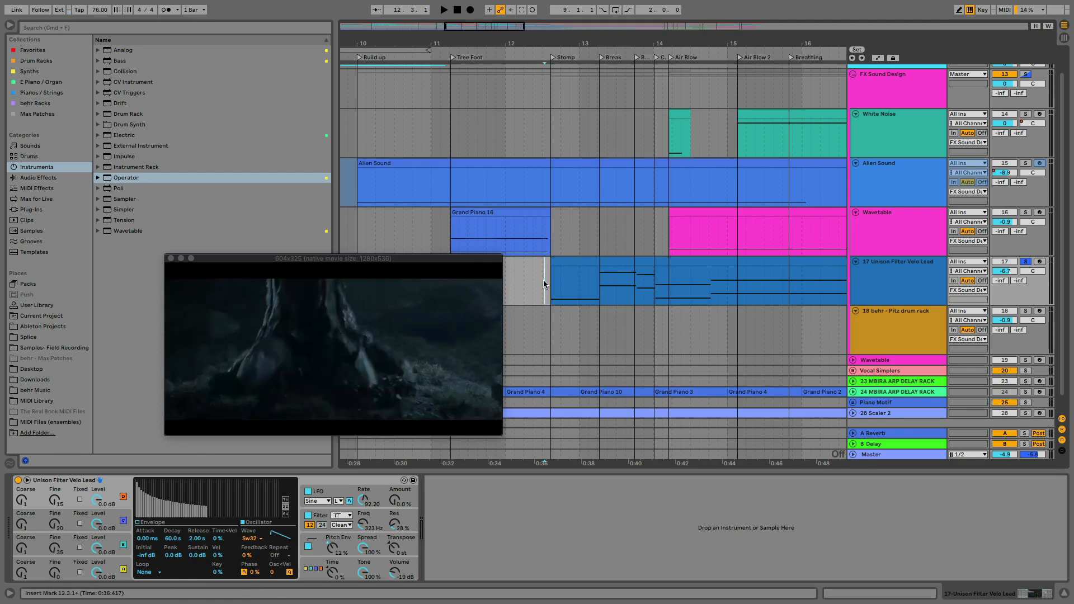
{"action": "key", "text": "space"}
{"action": "left_click", "coordinate": [523, 280]}
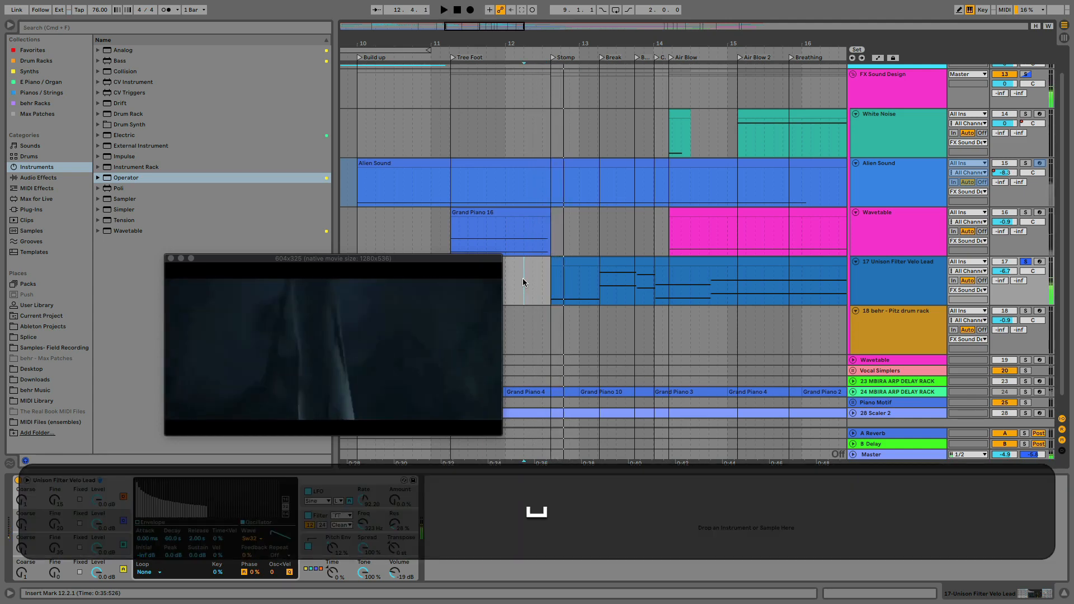
{"action": "key", "text": "space"}
Examine the video frames around the Stomp marker by placing the insert marker just ahead of the Unison Filter Velo Lead clip, around 12.3.2
{"action": "left_click", "coordinate": [553, 271]}
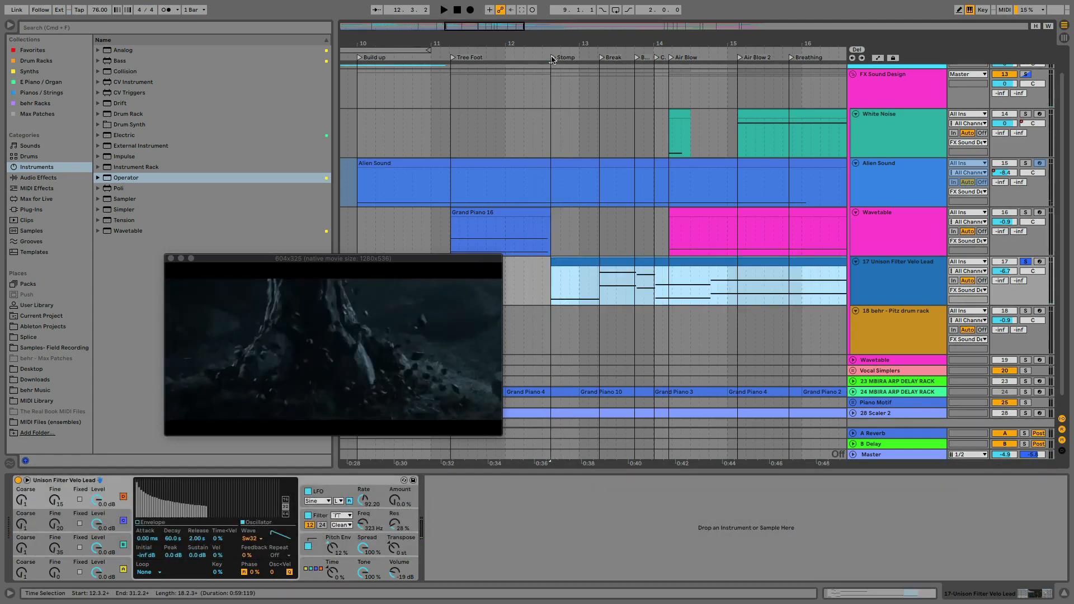
{"action": "left_click", "coordinate": [541, 286]}
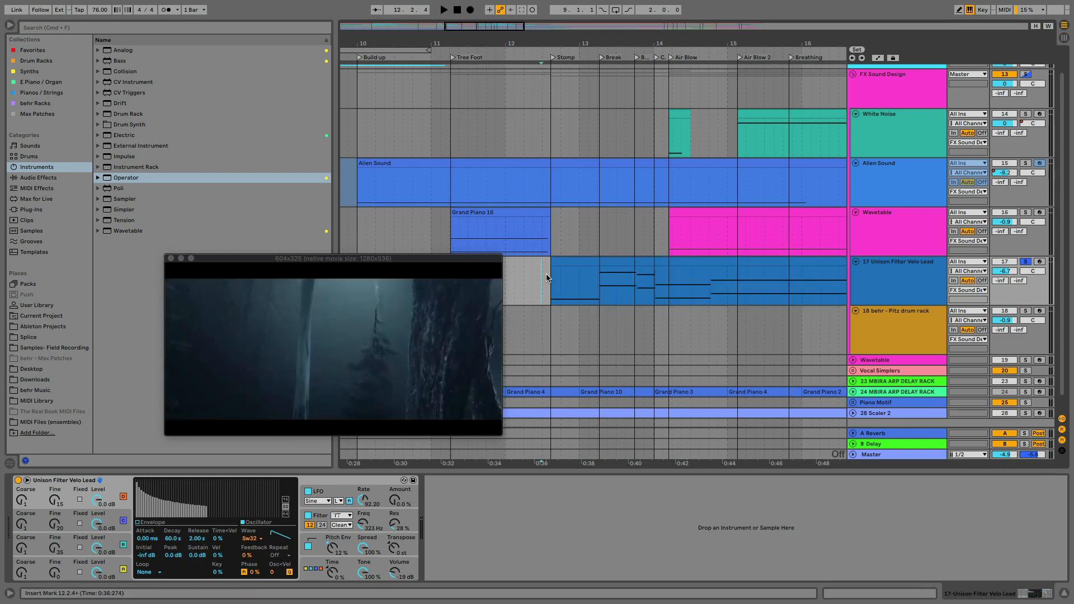
{"action": "left_click_drag", "start_coordinate": [548, 41], "coordinate": [537, 138]}
{"action": "left_click", "coordinate": [573, 286]}
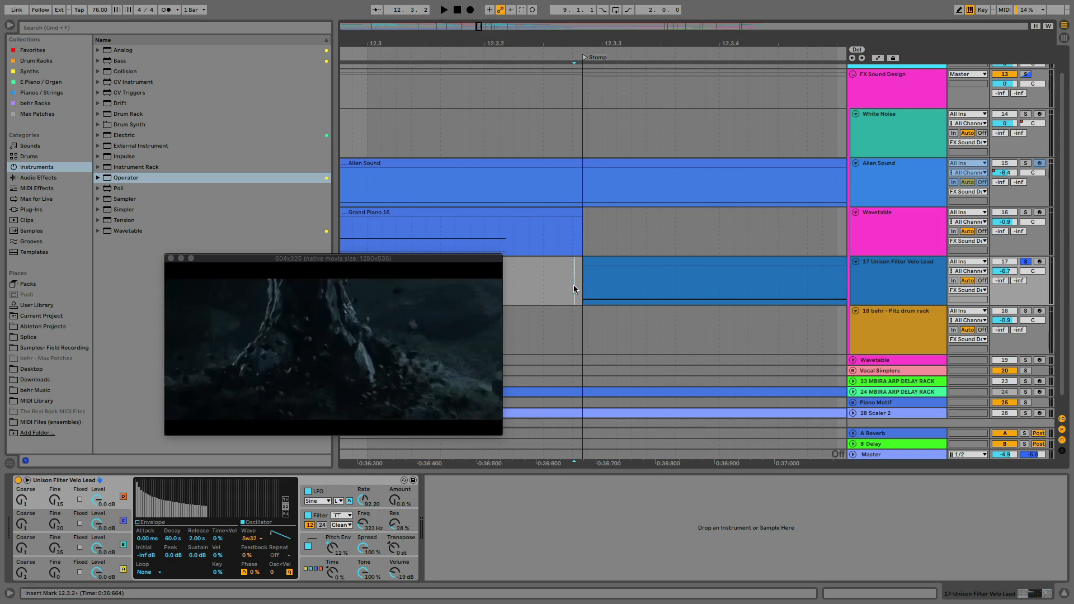
{"action": "left_click_drag", "start_coordinate": [574, 285], "coordinate": [569, 285]}
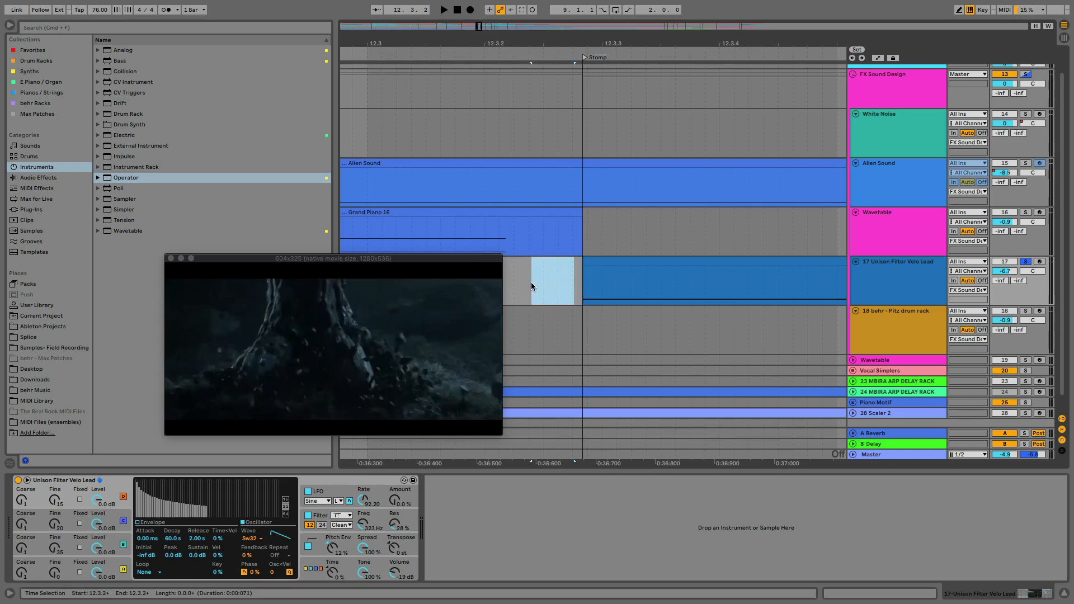
{"action": "scroll", "coordinate": [531, 283], "scroll_direction": "left", "scroll_amount": 3}
{"action": "left_click", "coordinate": [594, 285]}
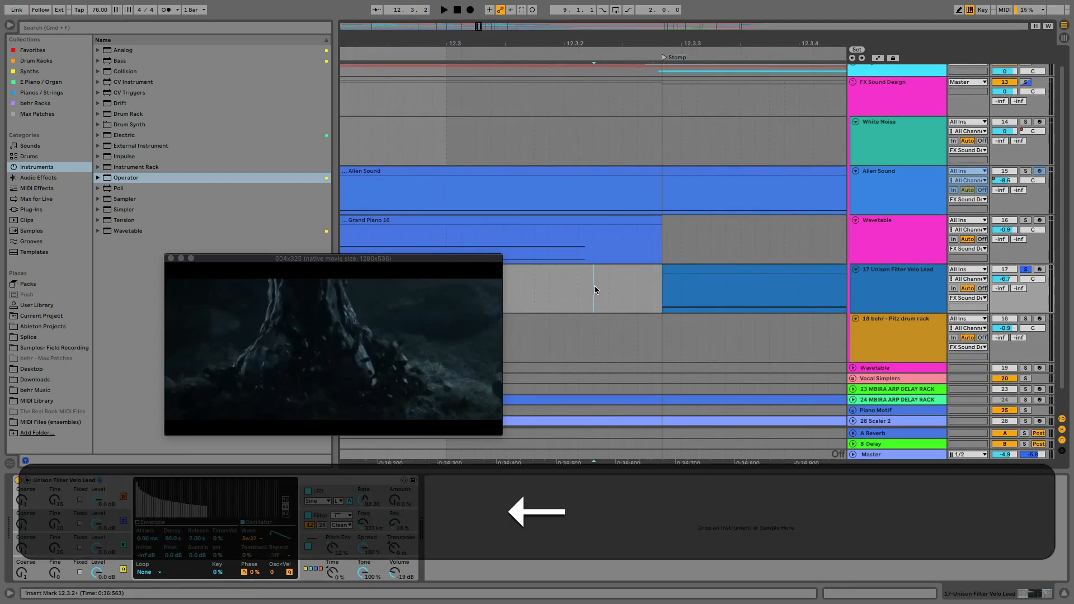
Find the video frame where the foot lands, just after 12.3.1, and shift the Stomp marker and the Unison Filter Velo Lead clip's start to it
{"action": "key", "text": "Left"}
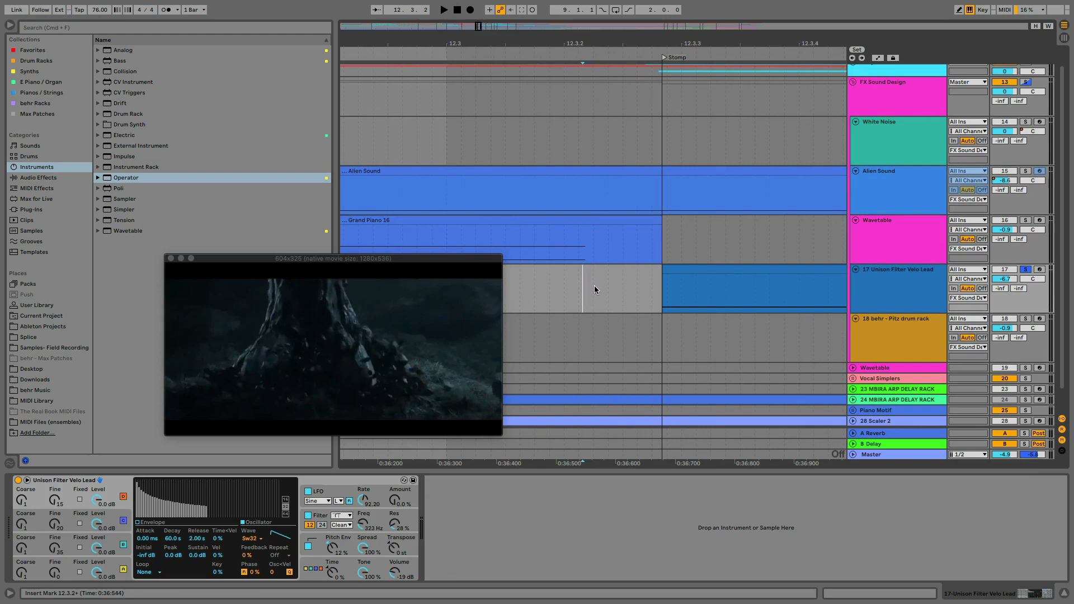
{"action": "scroll", "coordinate": [595, 286], "scroll_direction": "left", "scroll_amount": 3}
{"action": "scroll", "coordinate": [594, 286], "scroll_direction": "up", "scroll_amount": 1}
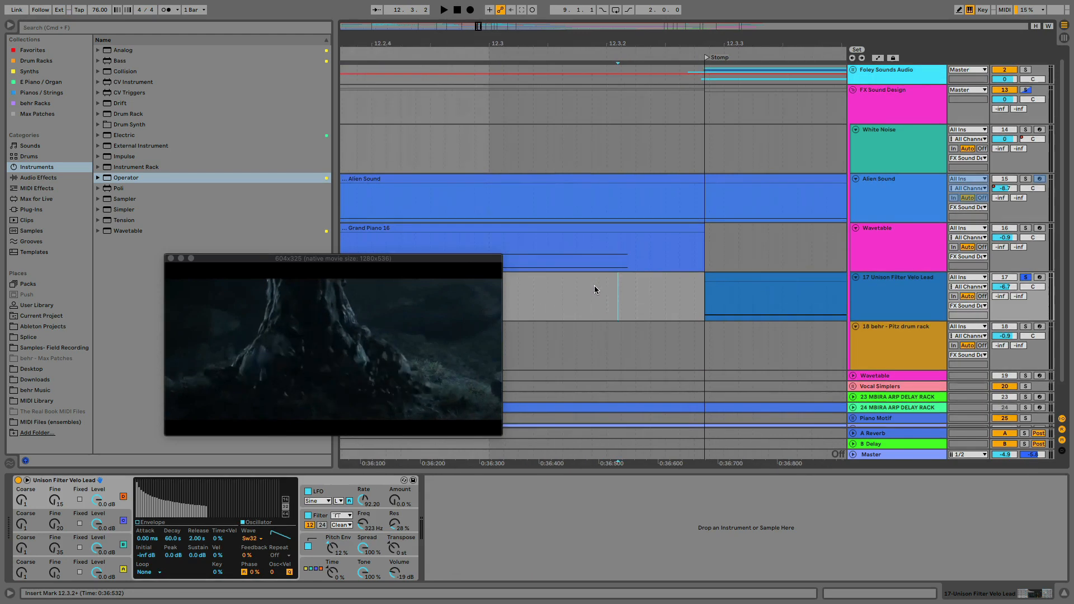
{"action": "left_click", "coordinate": [557, 292]}
{"action": "scroll", "coordinate": [555, 292], "scroll_direction": "left", "scroll_amount": 3}
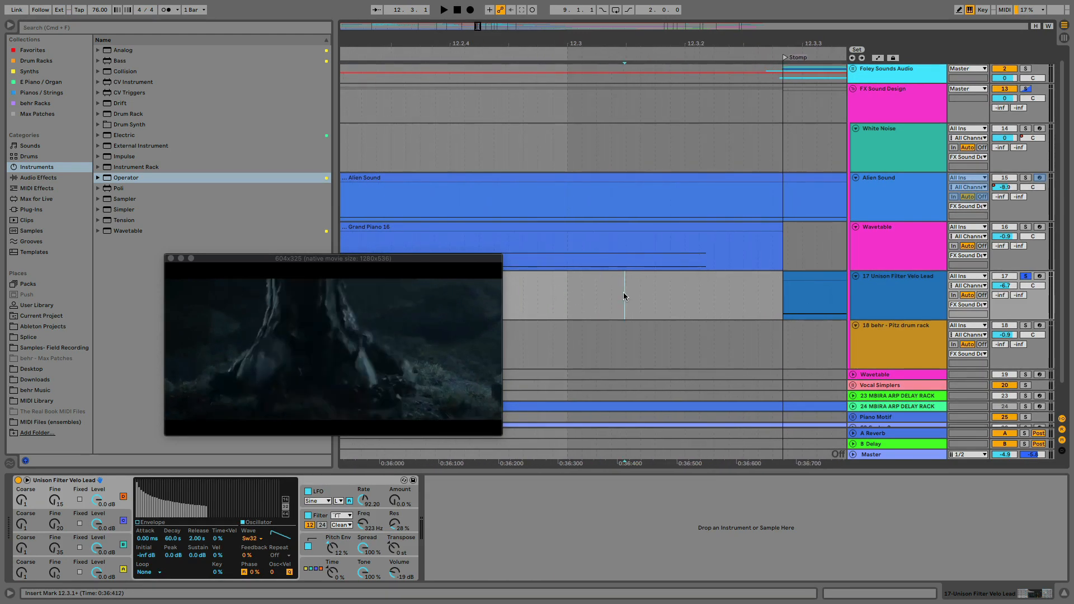
{"action": "left_click", "coordinate": [607, 294]}
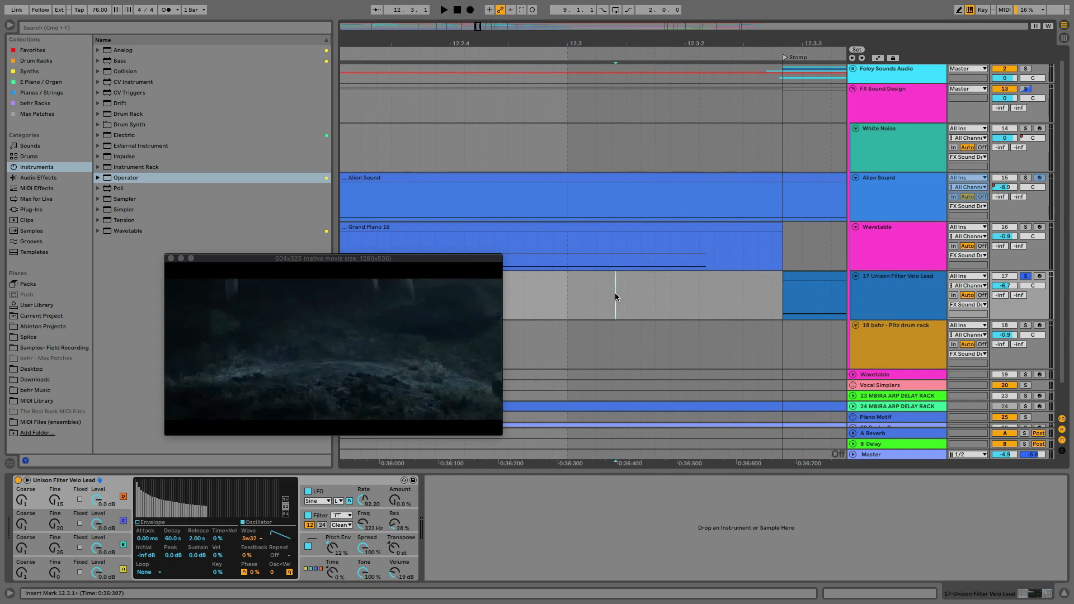
{"action": "key", "text": "Right"}
{"action": "key", "text": "Left"}
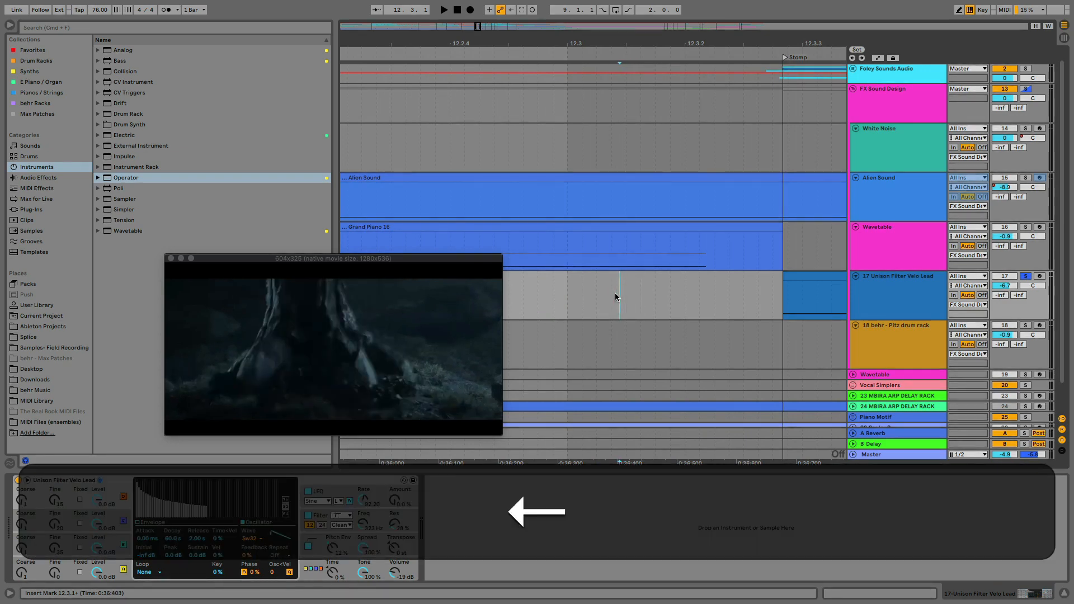
{"action": "key", "text": "Right"}
{"action": "left_click_drag", "start_coordinate": [783, 58], "coordinate": [618, 58]}
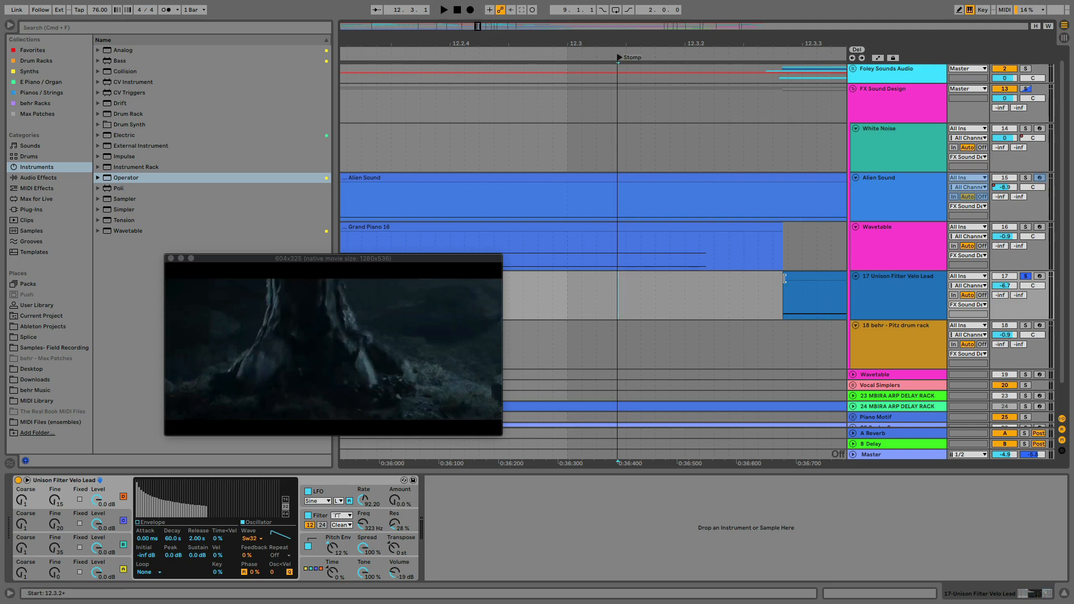
{"action": "left_click_drag", "start_coordinate": [784, 278], "coordinate": [618, 278]}
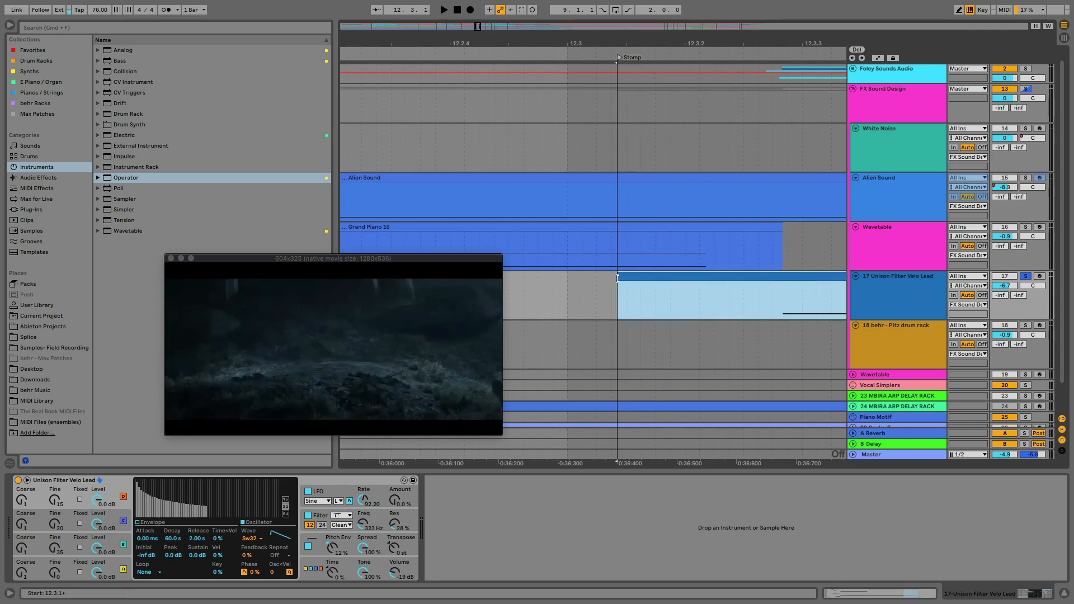
Open the Unison Filter Velo Lead clip's MIDI notes, move the video window clear of them, and turn the note grid off
{"action": "double_click", "coordinate": [710, 278]}
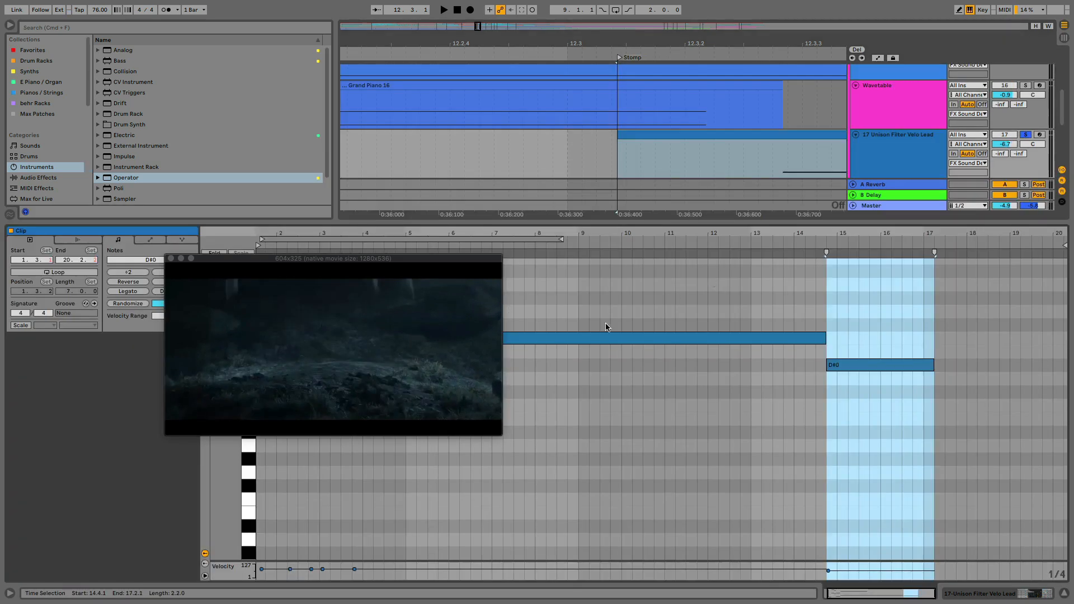
{"action": "left_click_drag", "start_coordinate": [399, 263], "coordinate": [805, 136]}
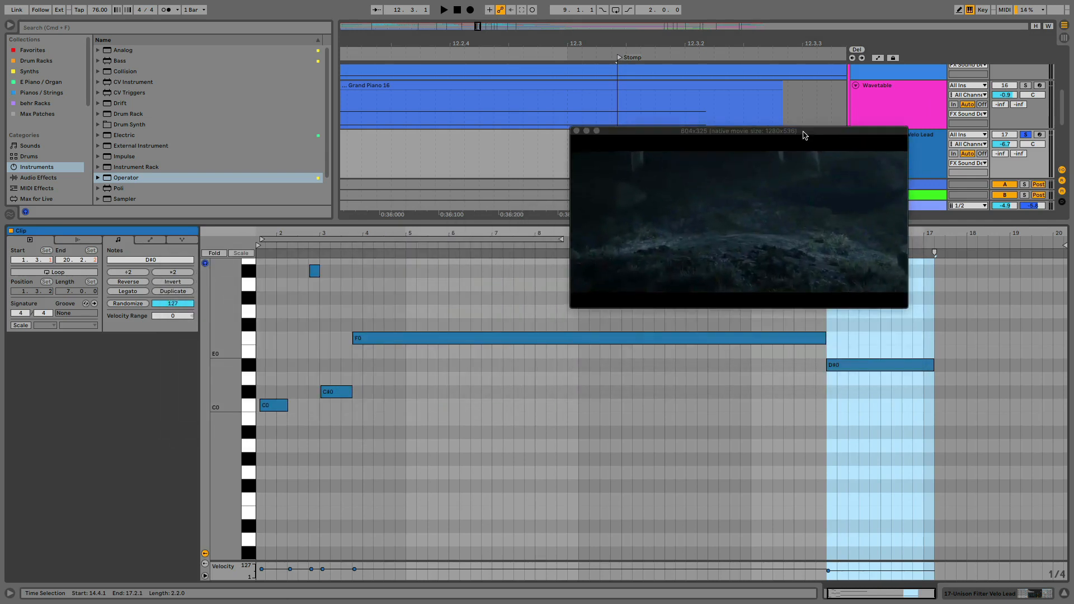
{"action": "scroll", "coordinate": [528, 415], "scroll_direction": "left", "scroll_amount": 2}
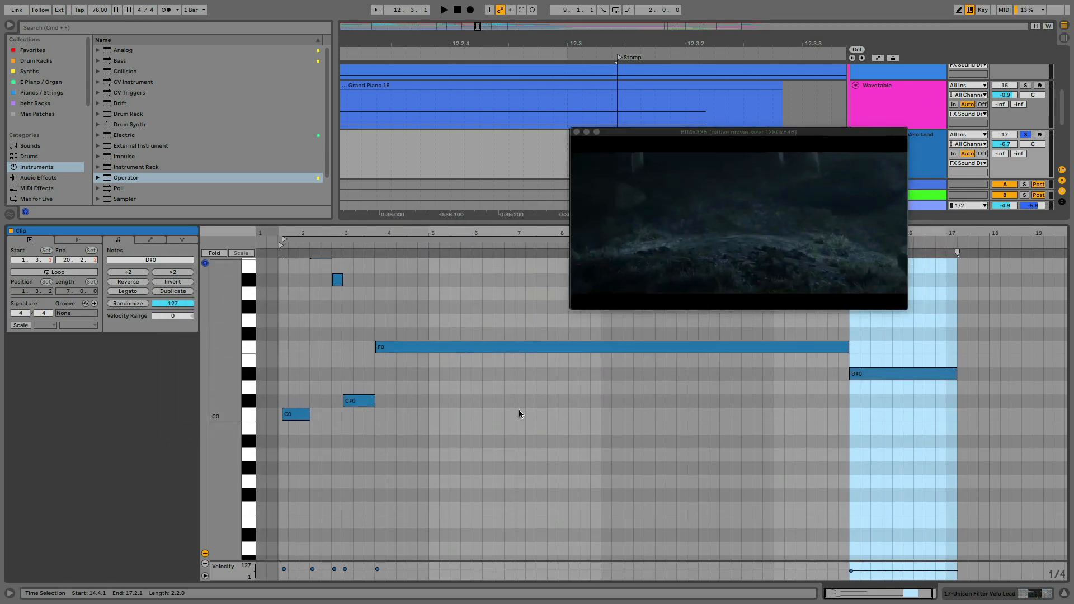
{"action": "left_click", "coordinate": [519, 409]}
{"action": "right_click", "coordinate": [519, 414]}
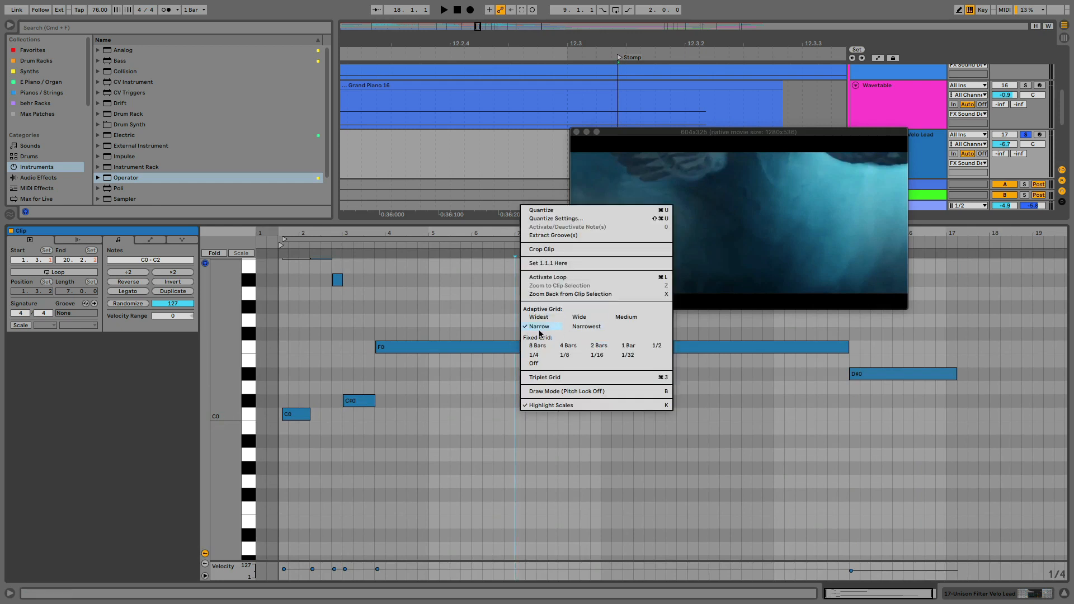
{"action": "left_click", "coordinate": [535, 364]}
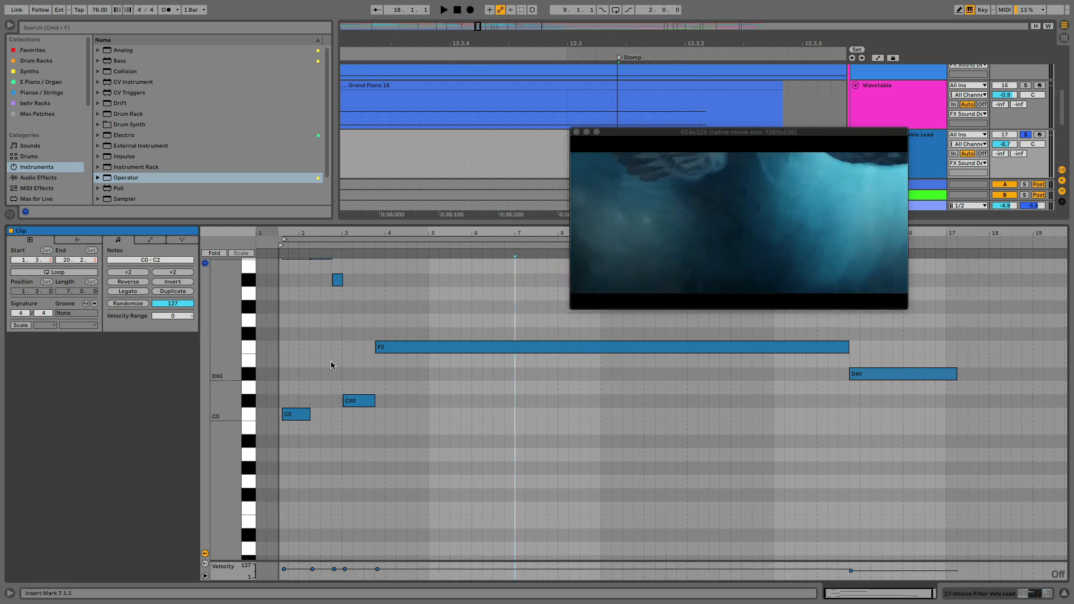
Move the first C0 note earlier so it starts at the clip's start on the Stomp marker
{"action": "left_click_drag", "start_coordinate": [283, 231], "coordinate": [545, 393]}
{"action": "scroll", "coordinate": [563, 414], "scroll_direction": "up", "scroll_amount": 3}
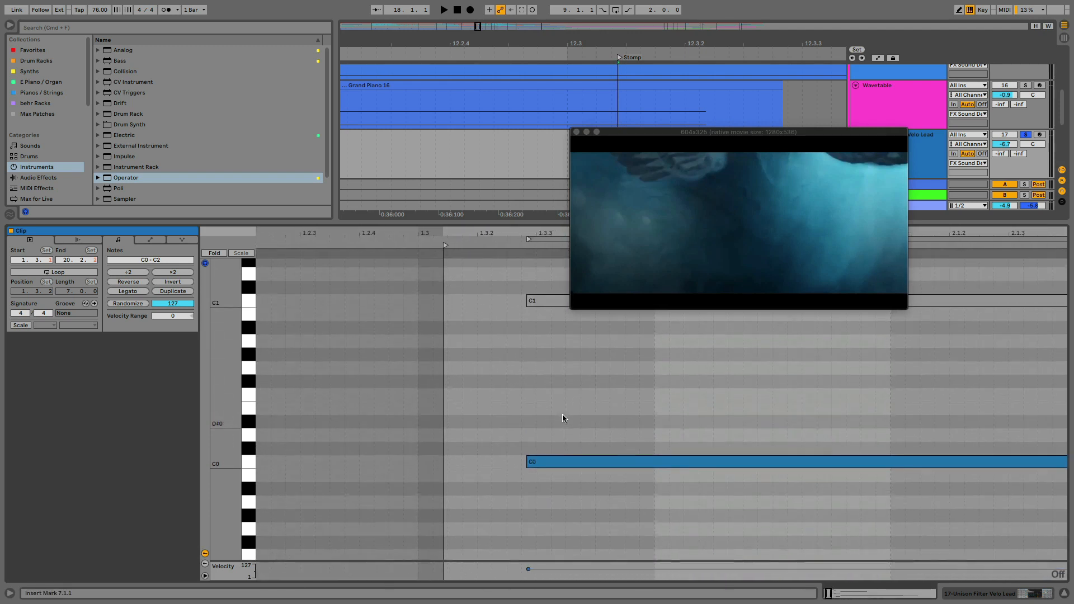
{"action": "left_click_drag", "start_coordinate": [557, 458], "coordinate": [476, 456]}
{"action": "key", "text": "space"}
{"action": "key", "text": "space"}
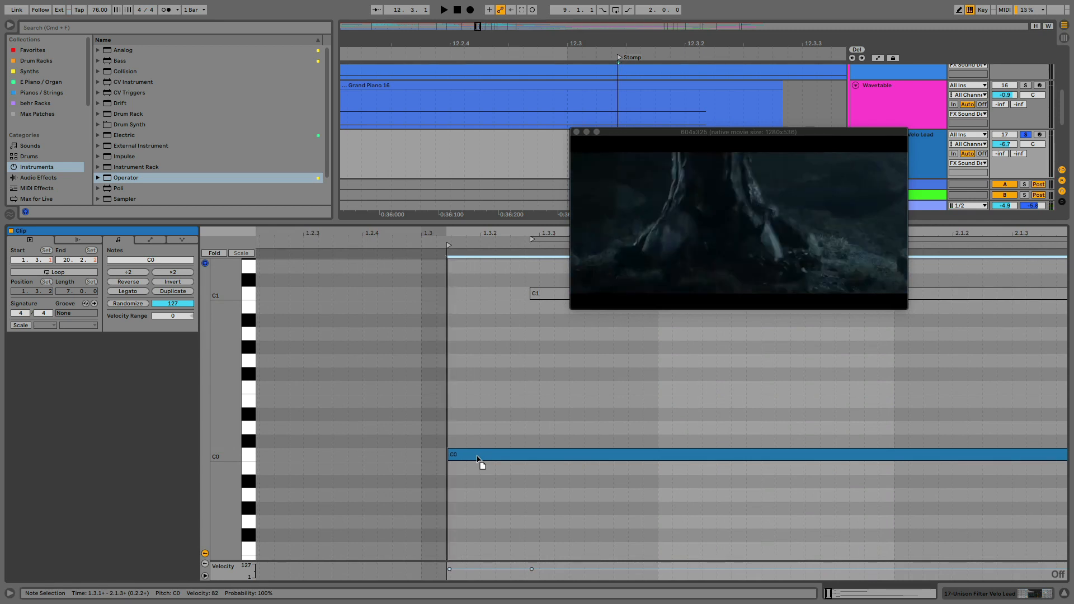
Extend the start of the Unison Filter Velo Lead clip back to 12.2.3 and play it from near there
{"action": "left_click", "coordinate": [488, 152]}
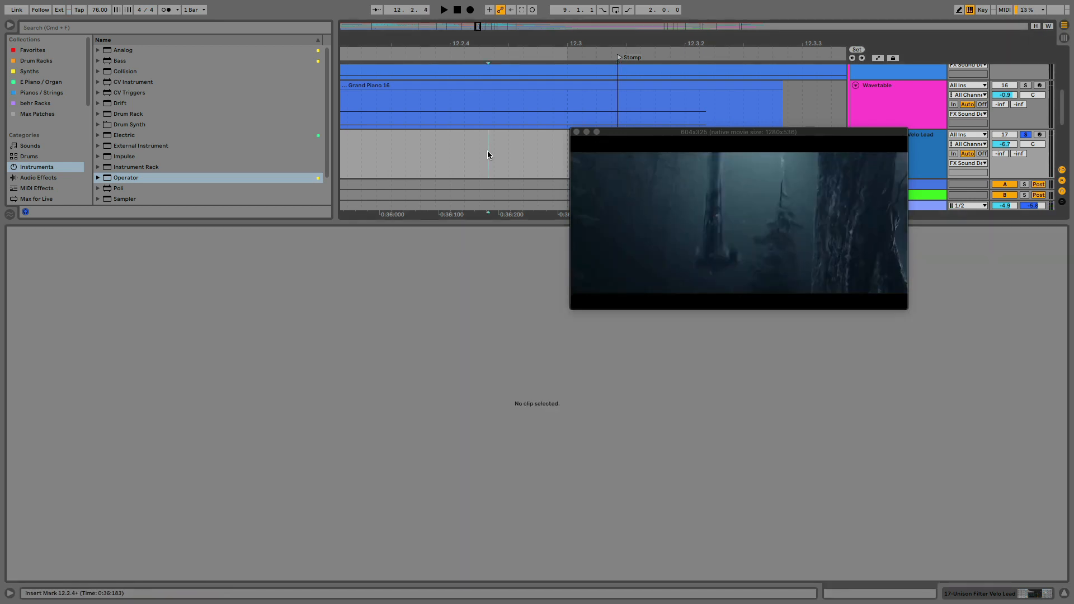
{"action": "scroll", "coordinate": [488, 155], "scroll_direction": "down", "scroll_amount": 4}
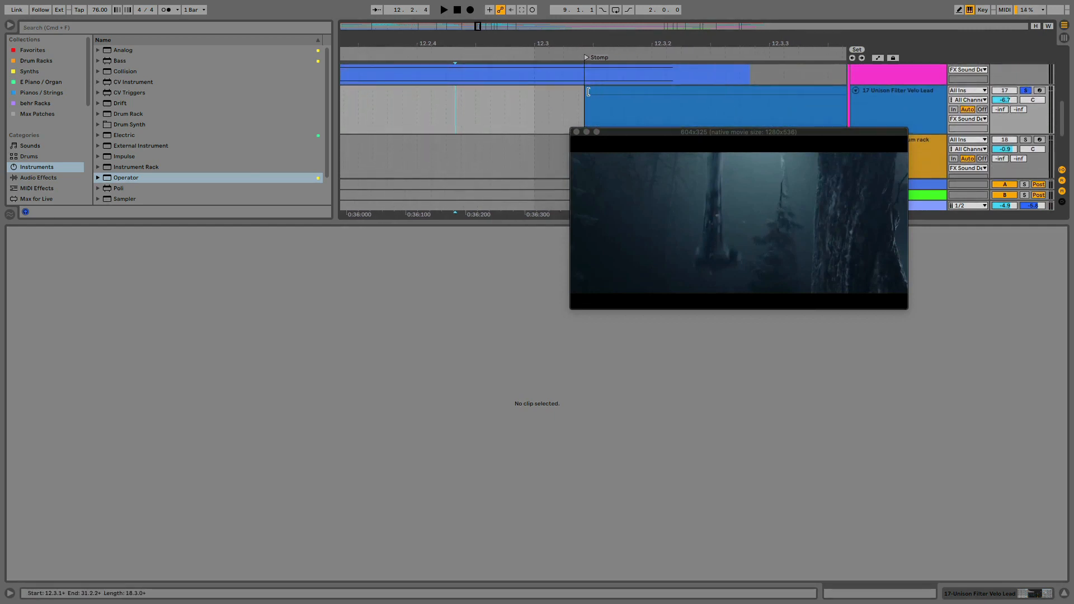
{"action": "left_click_drag", "start_coordinate": [585, 89], "coordinate": [384, 89]}
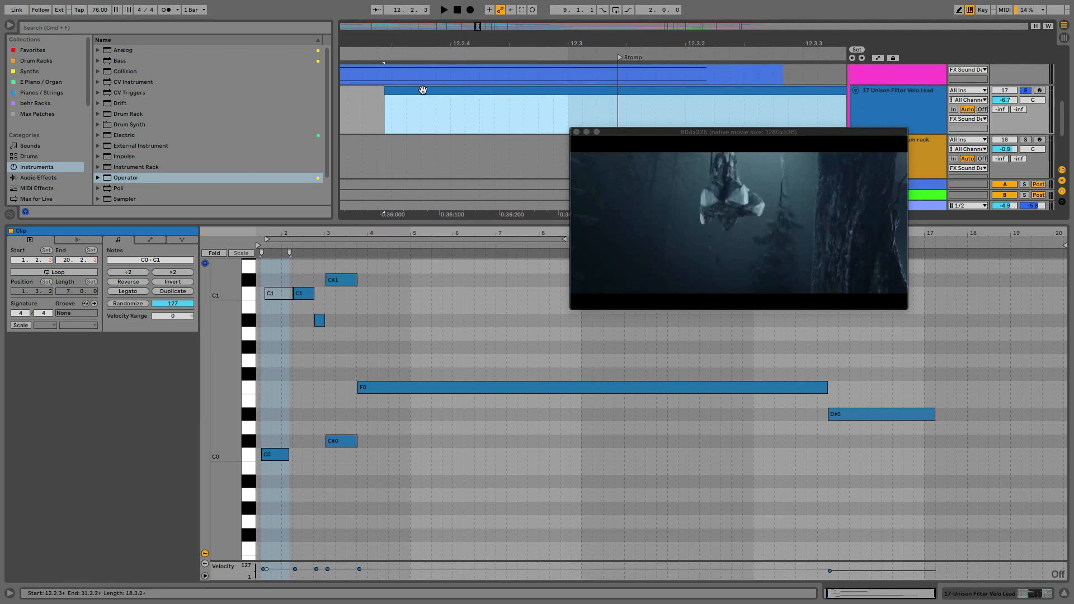
{"action": "left_click", "coordinate": [397, 129]}
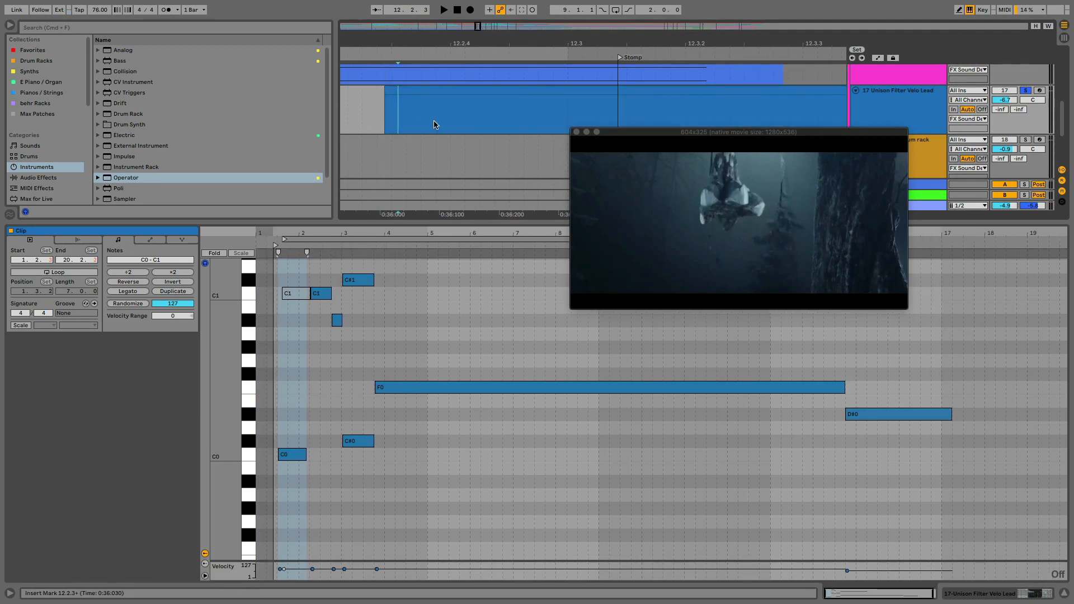
{"action": "key", "text": "space"}
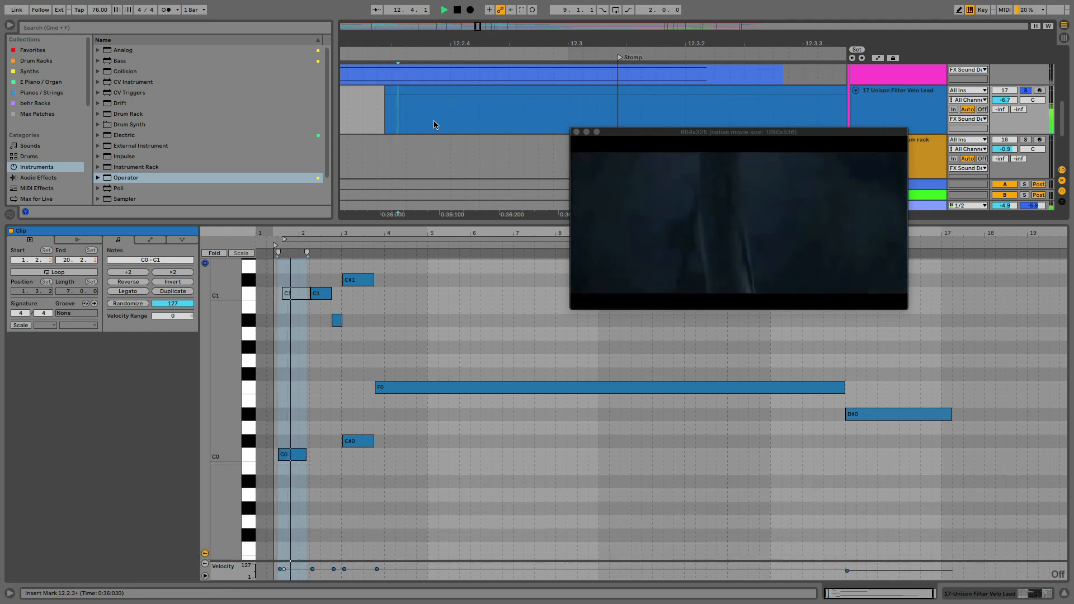
{"action": "key", "text": "space"}
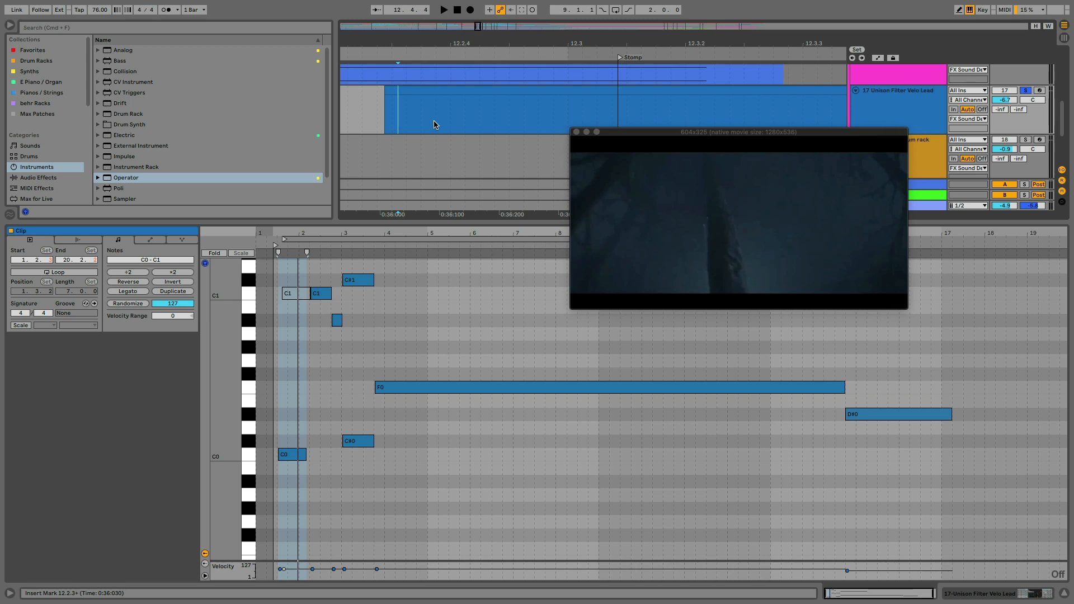
Examine the video frames around 12.2.3 and replay the soloed clip from there to check the stomp's timing
{"action": "left_click", "coordinate": [396, 115]}
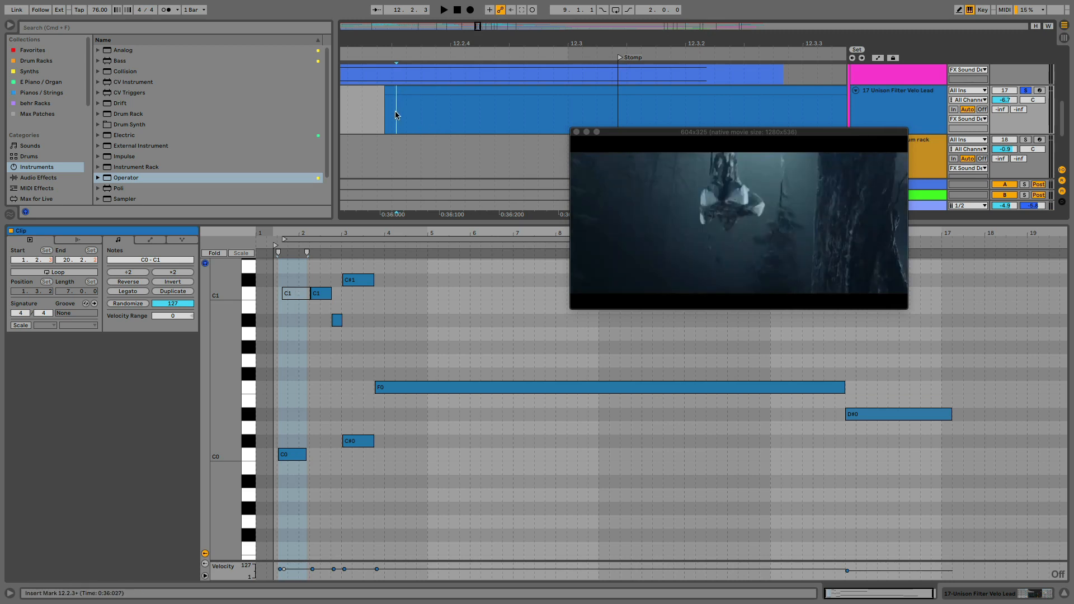
{"action": "left_click", "coordinate": [408, 112]}
{"action": "left_click", "coordinate": [433, 113]}
{"action": "left_click", "coordinate": [382, 114]}
{"action": "left_click", "coordinate": [401, 112]}
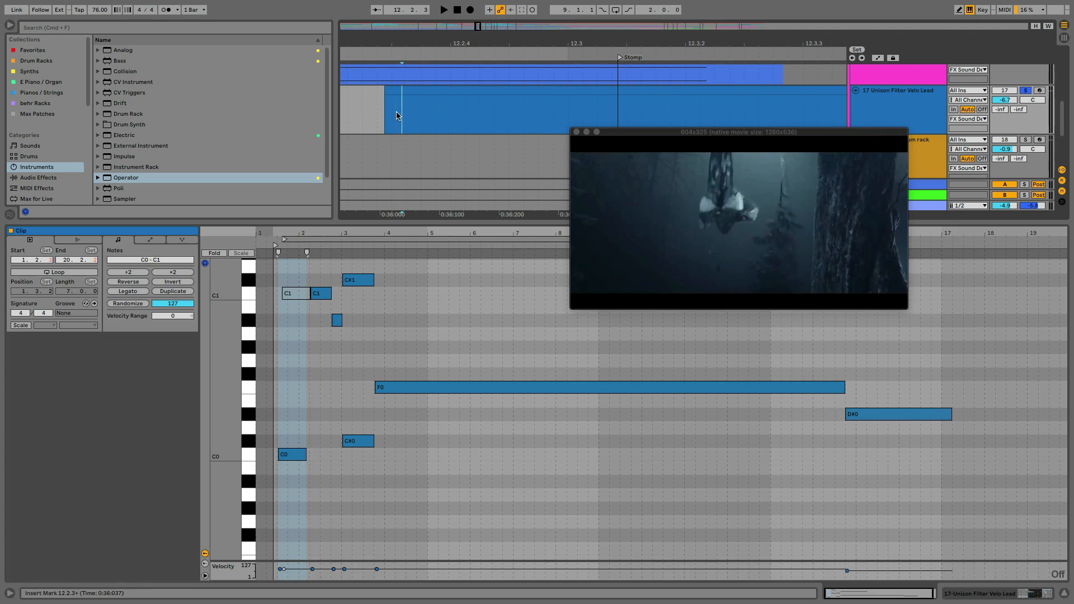
{"action": "left_click", "coordinate": [397, 115]}
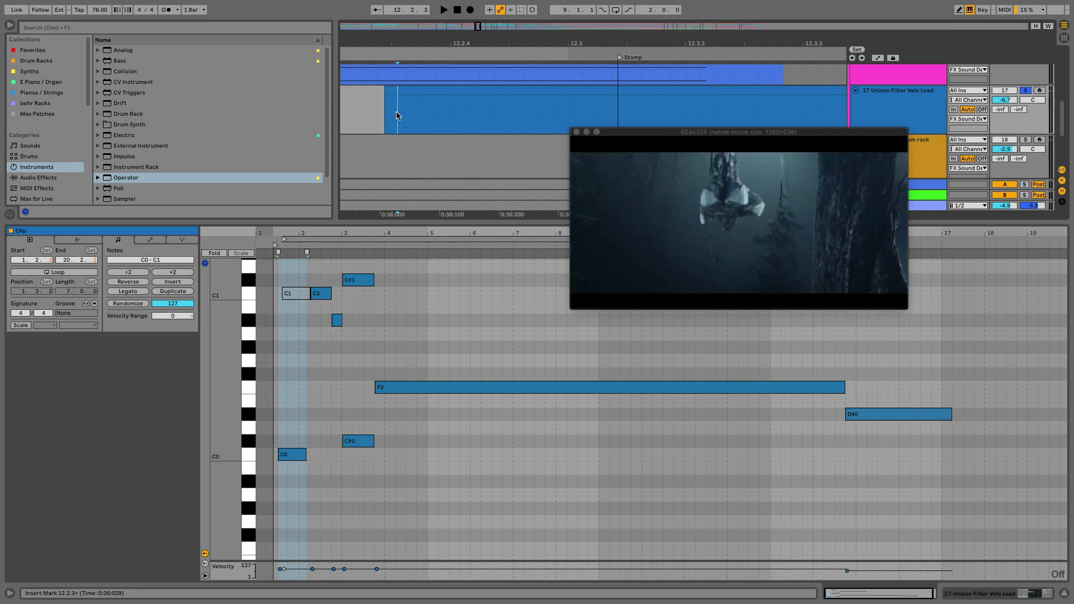
{"action": "key", "text": "space"}
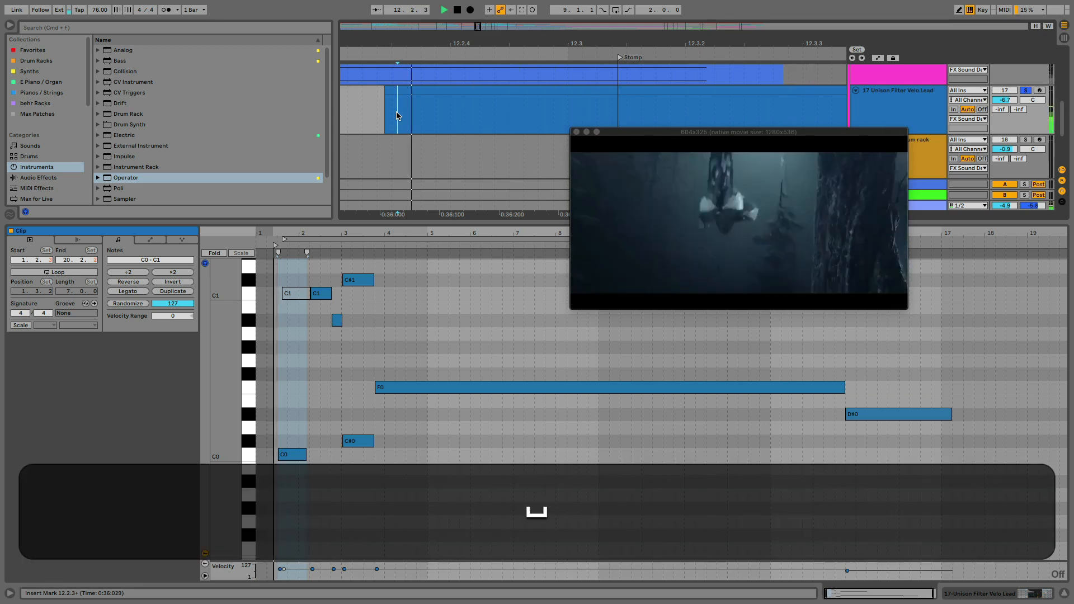
{"action": "key", "text": "space"}
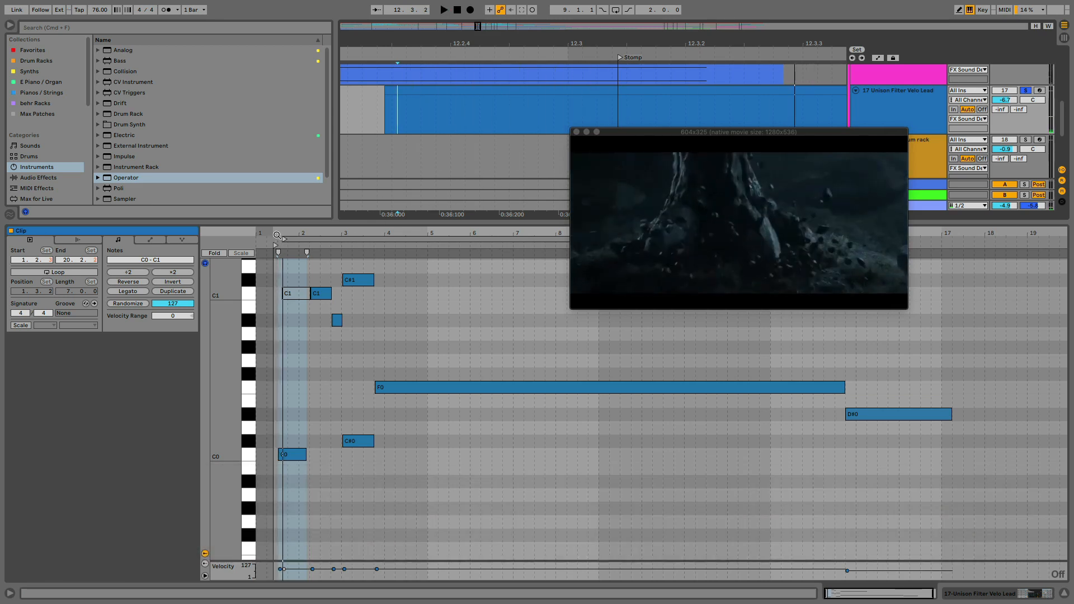
Align the deactivated C1 note's start with the first C0 note, reactivate it, and play the result
{"action": "left_click_drag", "start_coordinate": [277, 235], "coordinate": [396, 297]}
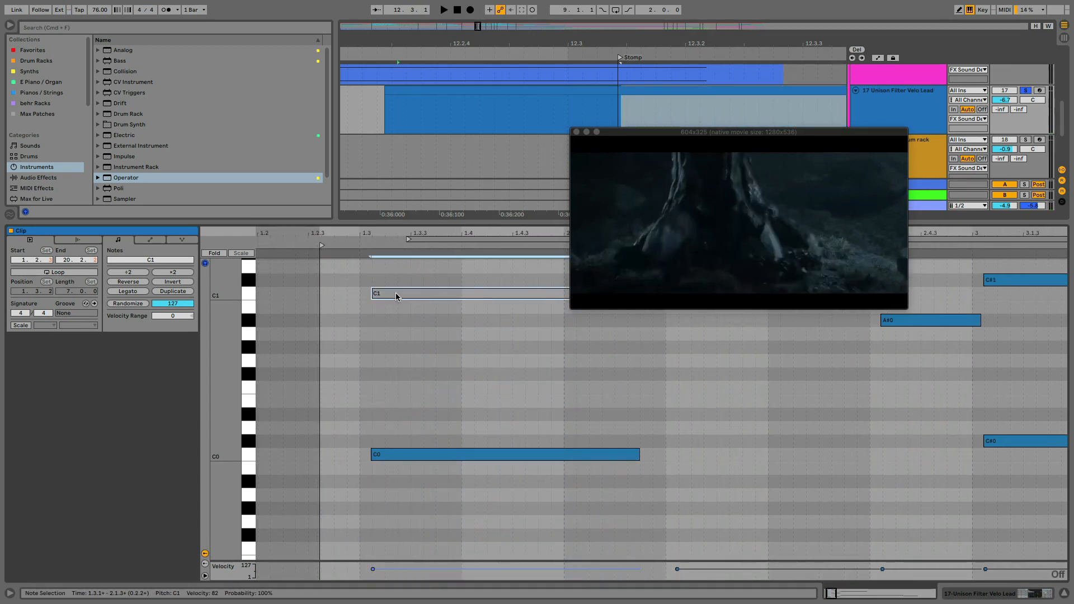
{"action": "key", "text": "0"}
{"action": "key", "text": "space"}
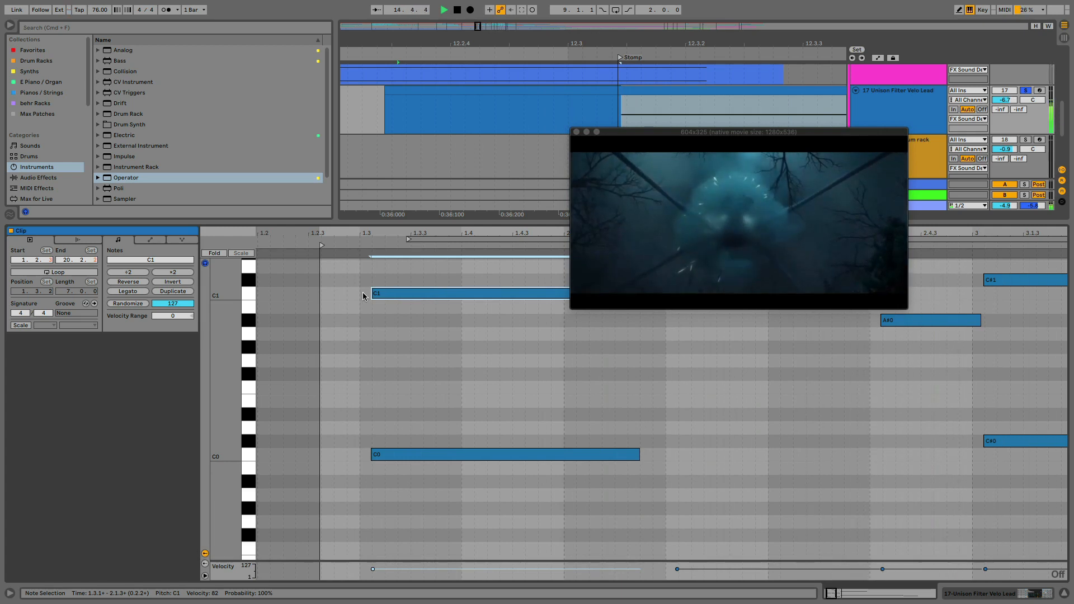
{"action": "key", "text": "space"}
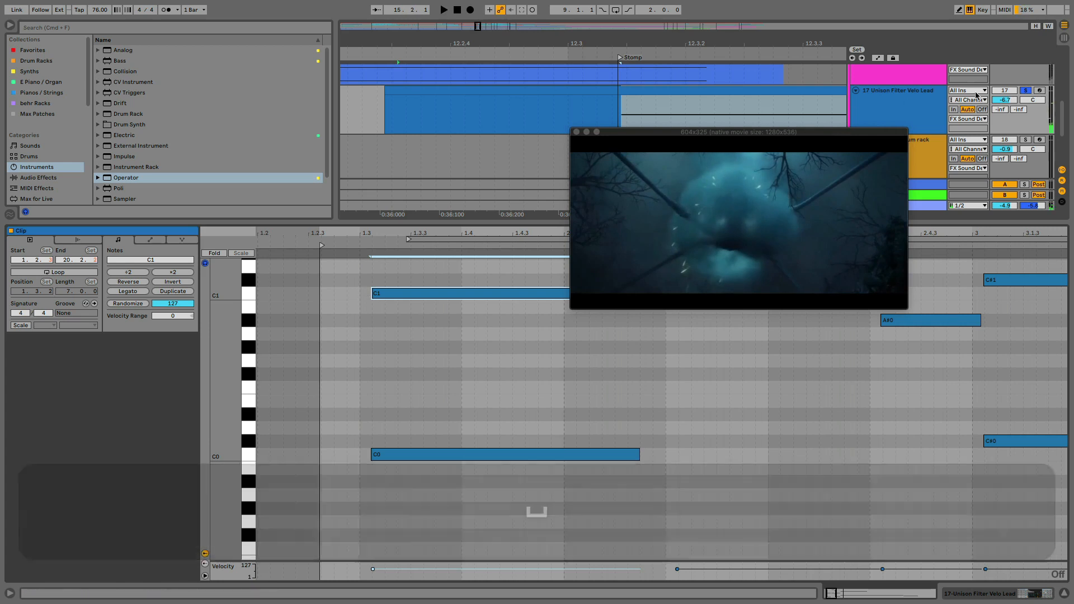
Unsolo the Unison Filter Velo Lead track and add the Echo audio effect after its instrument
{"action": "left_click", "coordinate": [1028, 92]}
{"action": "double_click", "coordinate": [905, 99]}
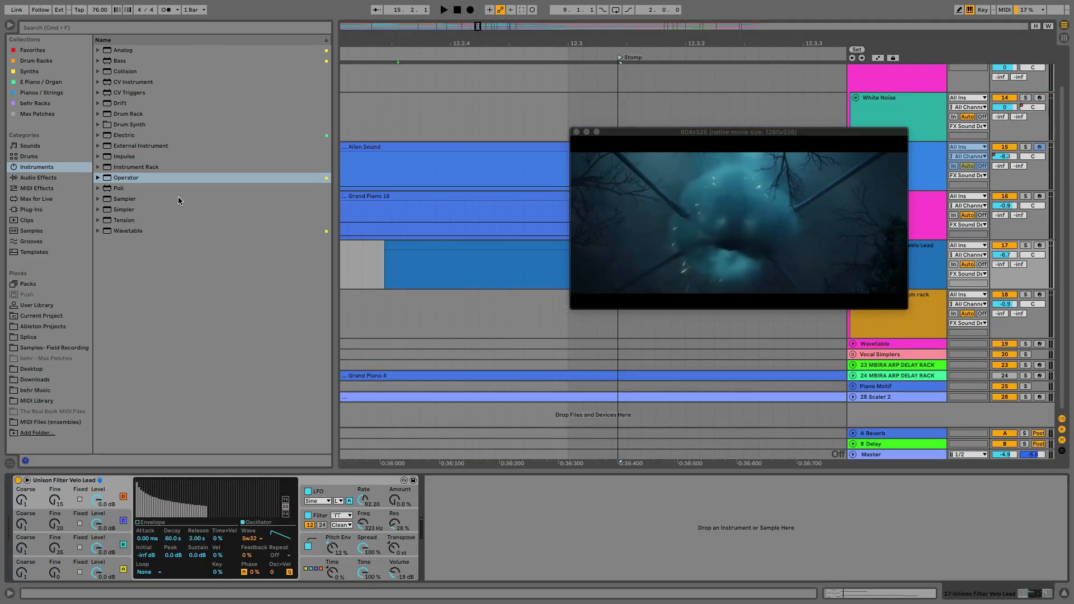
{"action": "left_click", "coordinate": [62, 28]}
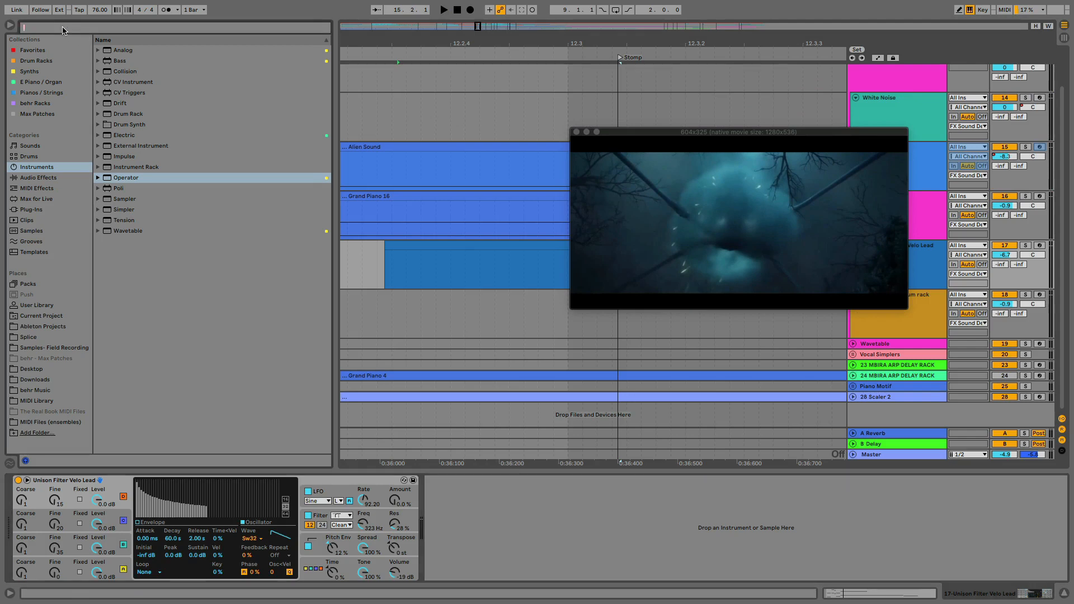
{"action": "type", "text": "echo"}
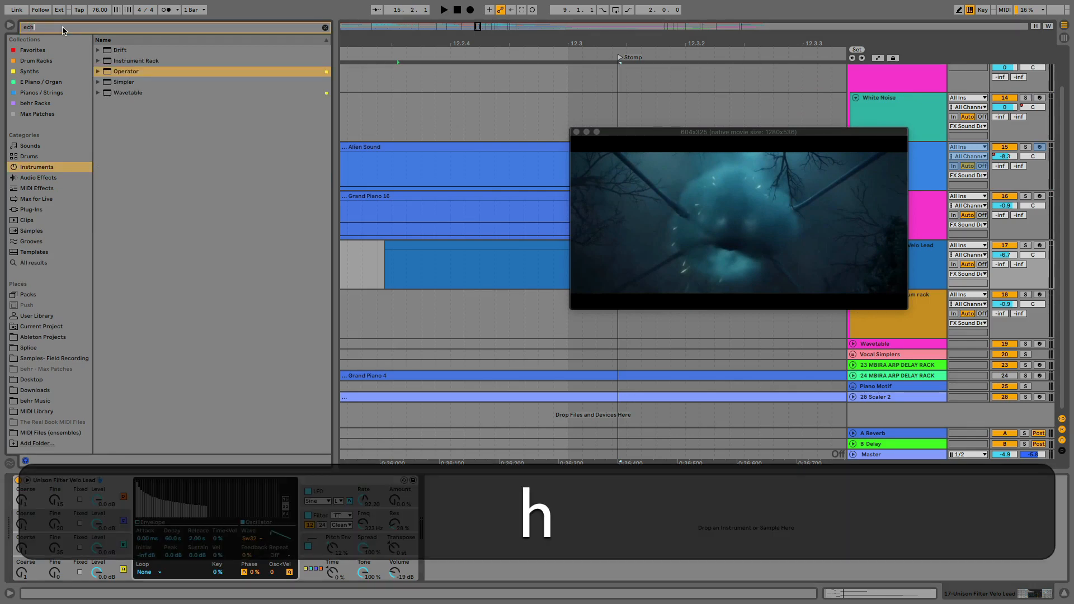
{"action": "left_click", "coordinate": [38, 179]}
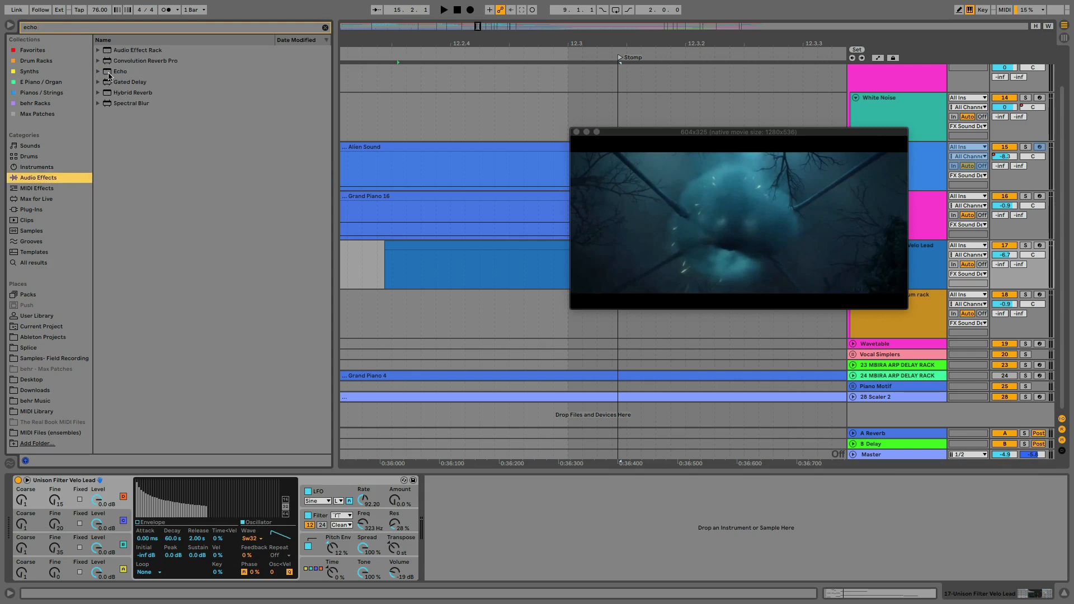
{"action": "left_click_drag", "start_coordinate": [109, 76], "coordinate": [472, 490]}
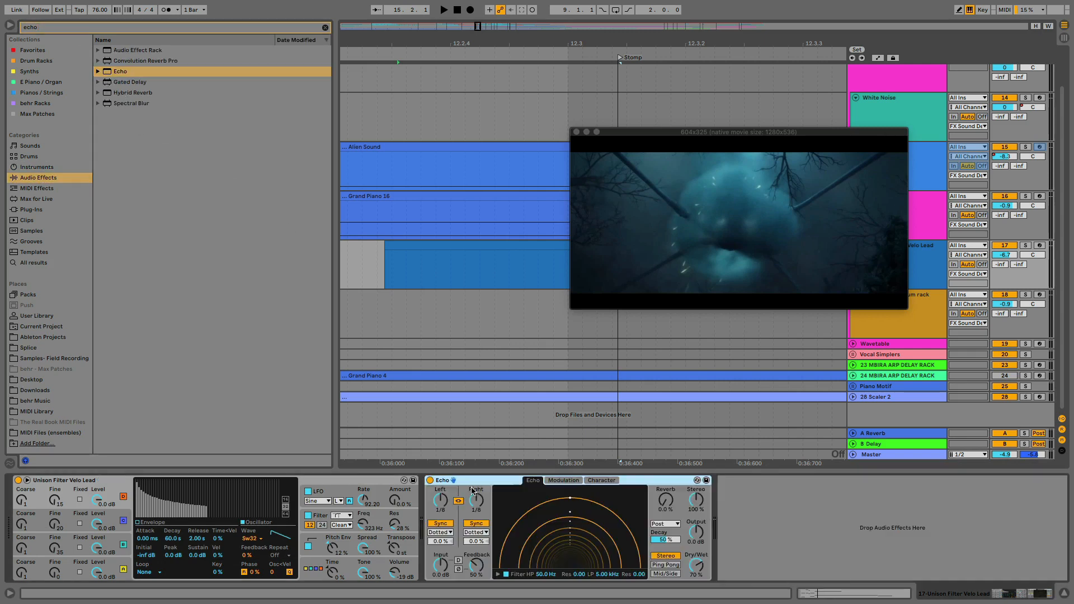
Unlink Echo's two delay channels and switch both from Sync to Time mode
{"action": "left_click", "coordinate": [459, 502]}
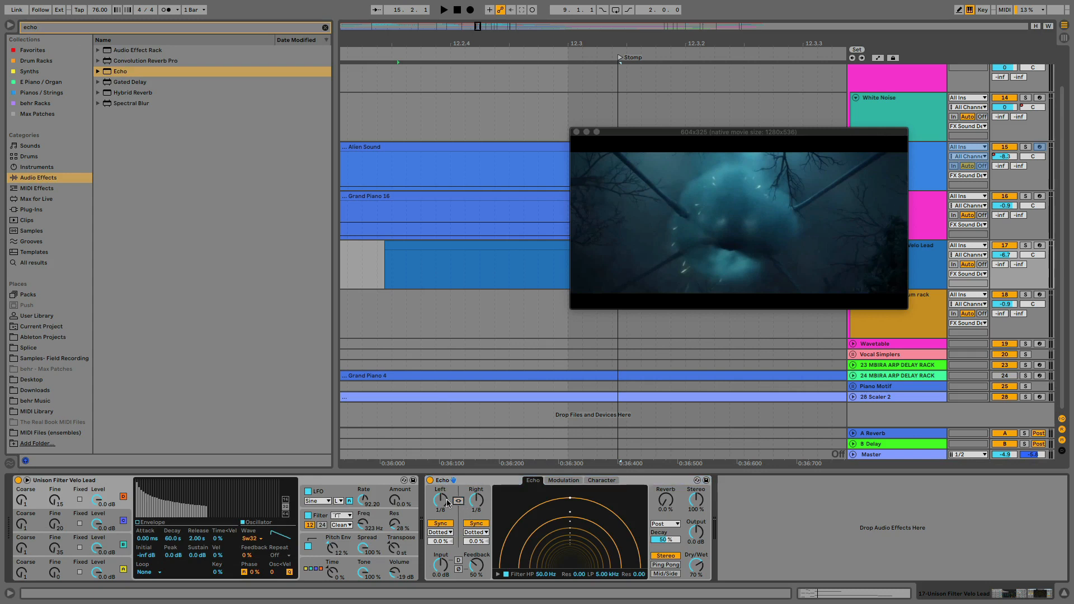
{"action": "left_click", "coordinate": [441, 523]}
{"action": "left_click", "coordinate": [465, 525]}
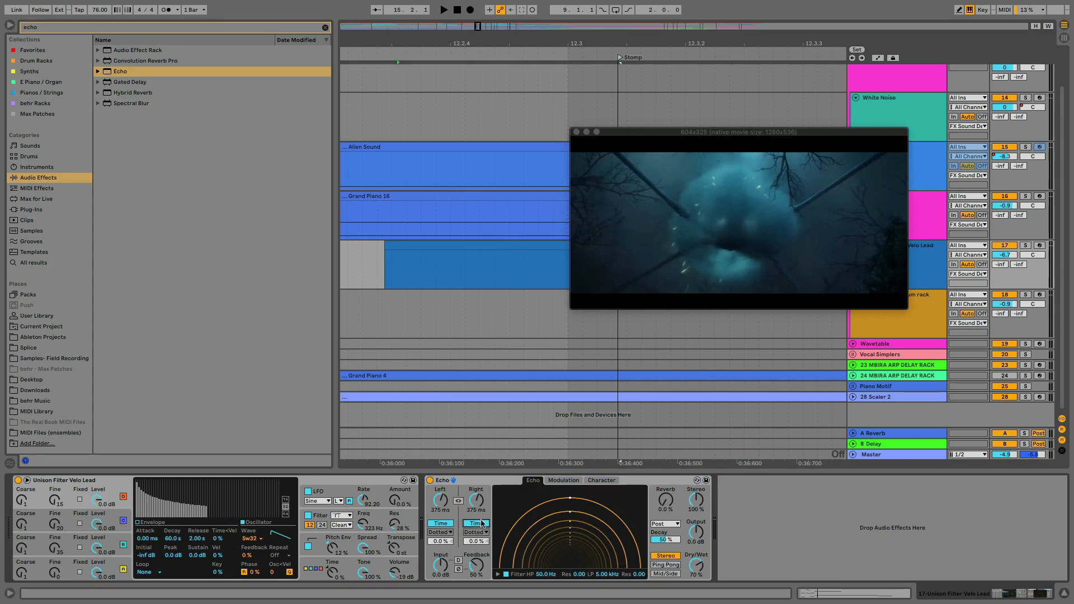
Set Echo's left delay to 12.4 ms, right delay to 124 ms, Feedback to 65 % and Dry/Wet to 28 %, and start playback
{"action": "mouse_move", "coordinate": [441, 500]}
{"action": "left_mouse_down"}
{"action": "mouse_move", "coordinate": [475, 517]}
{"action": "mouse_move", "coordinate": [452, 499]}
{"action": "left_mouse_up"}
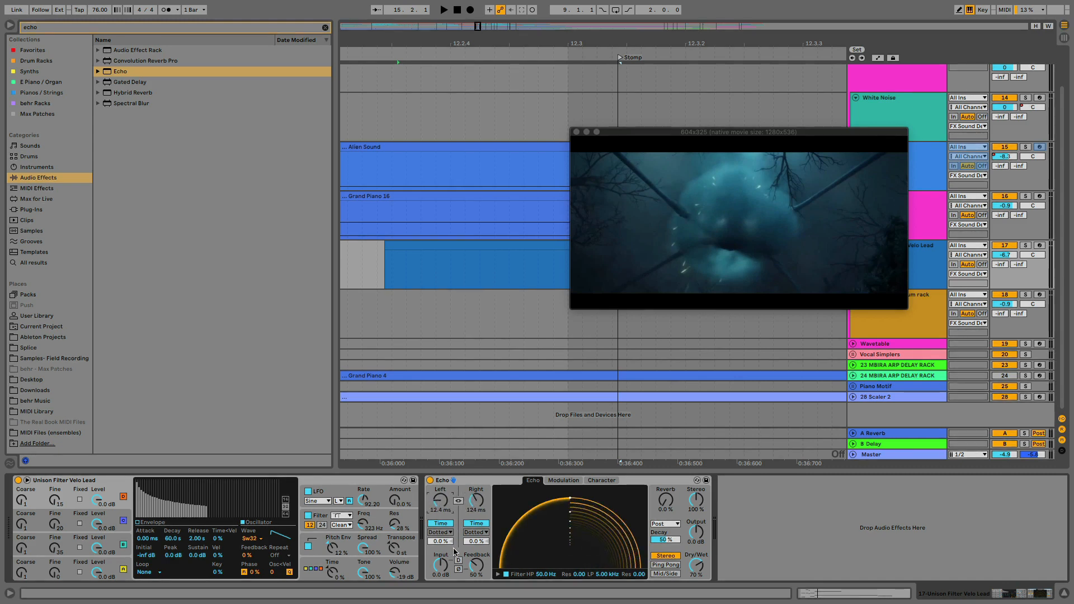
{"action": "left_click_drag", "start_coordinate": [478, 568], "coordinate": [478, 561]}
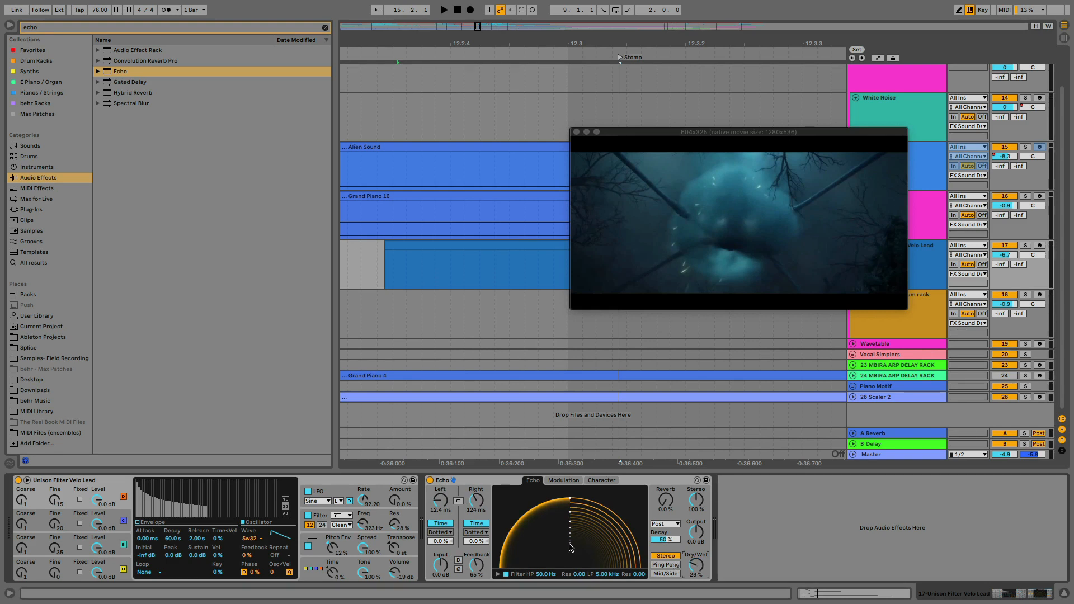
{"action": "key", "text": "space"}
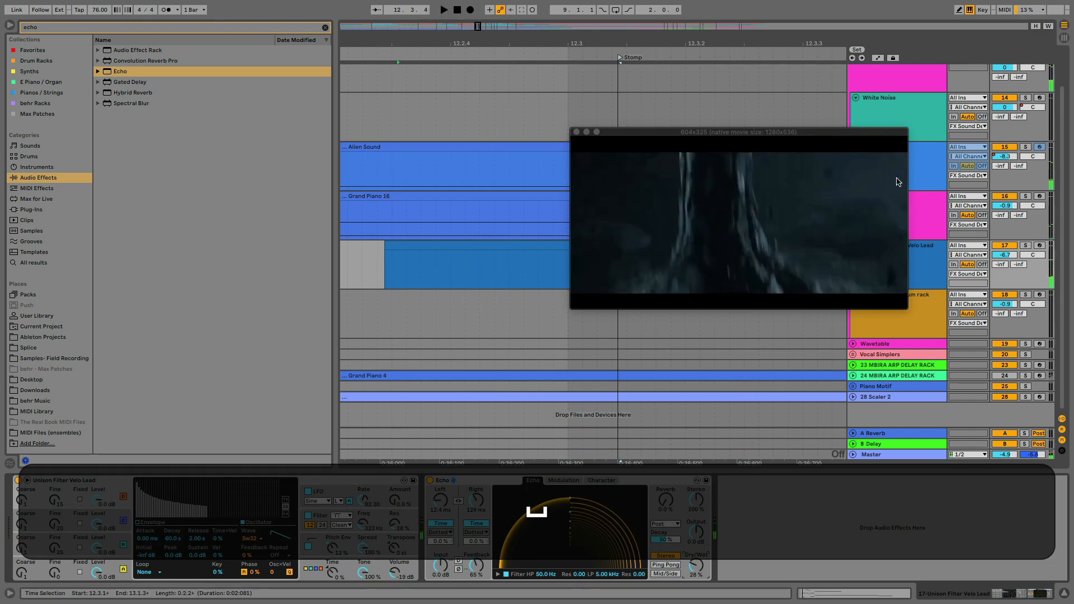
Solo the Unison Filter Velo Lead track and play its clip from the start at 12.2.3
{"action": "left_click", "coordinate": [1026, 246]}
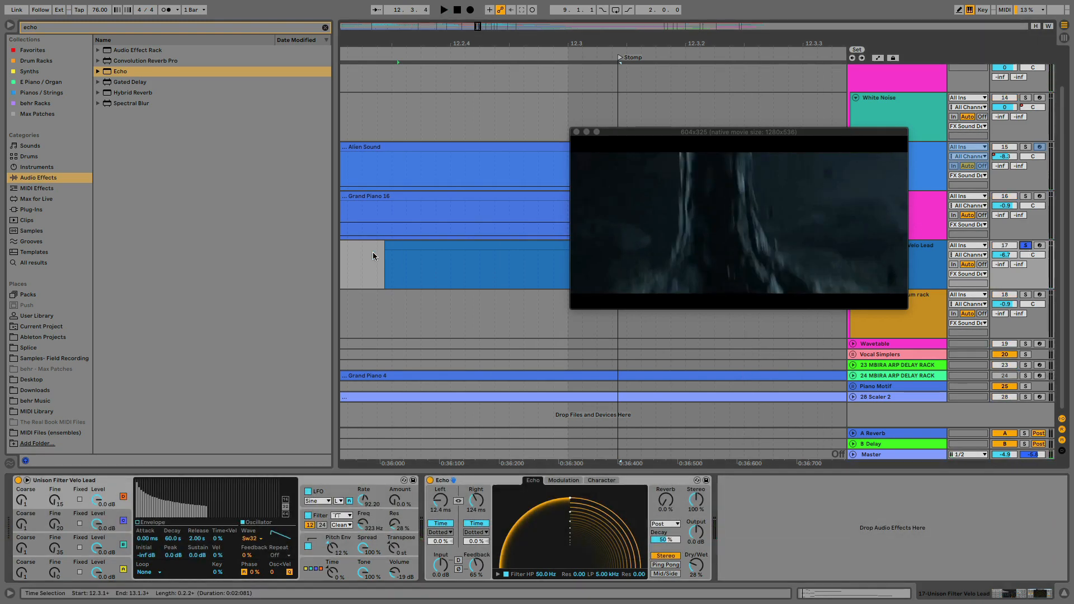
{"action": "left_click", "coordinate": [418, 247]}
{"action": "key", "text": "space"}
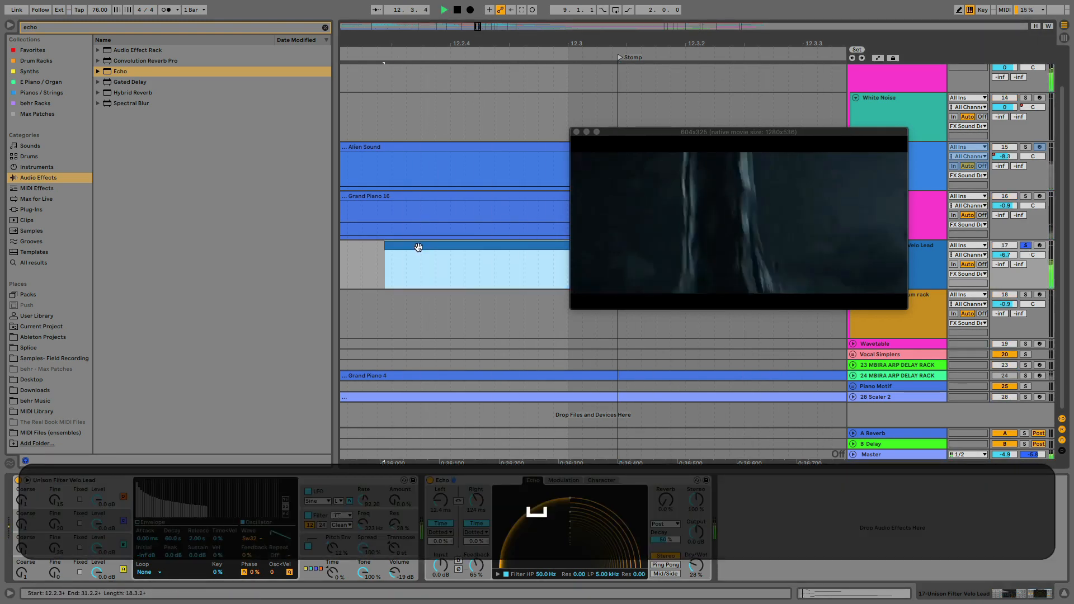
{"action": "key", "text": "space"}
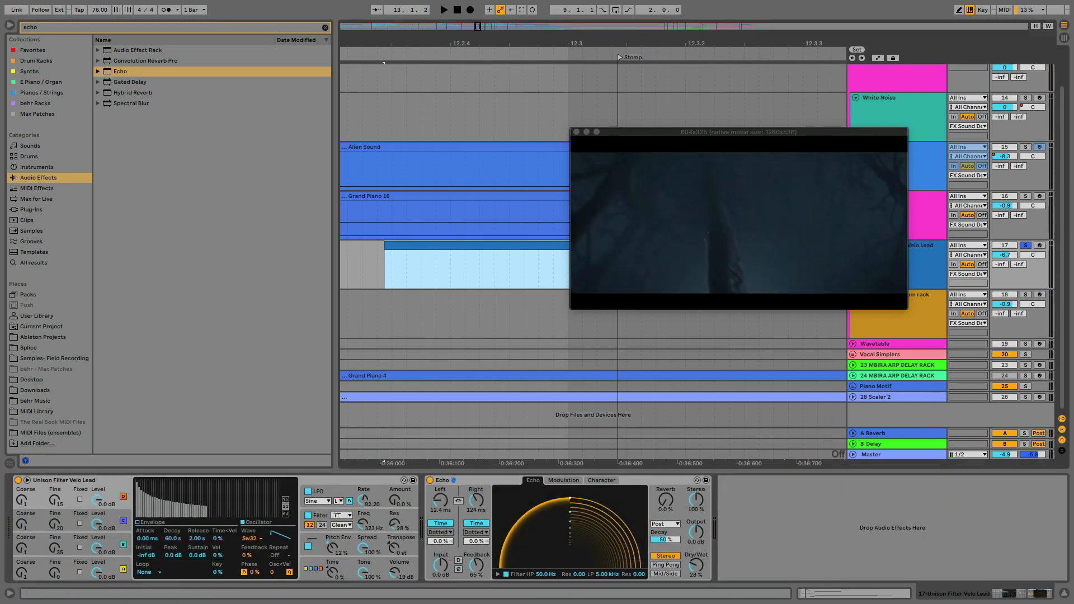
Set Echo's Feedback to 81 %, left delay to 27.0 ms and Dry/Wet to 25 %, and replay the soloed clip
{"action": "left_click_drag", "start_coordinate": [477, 565], "coordinate": [476, 555]}
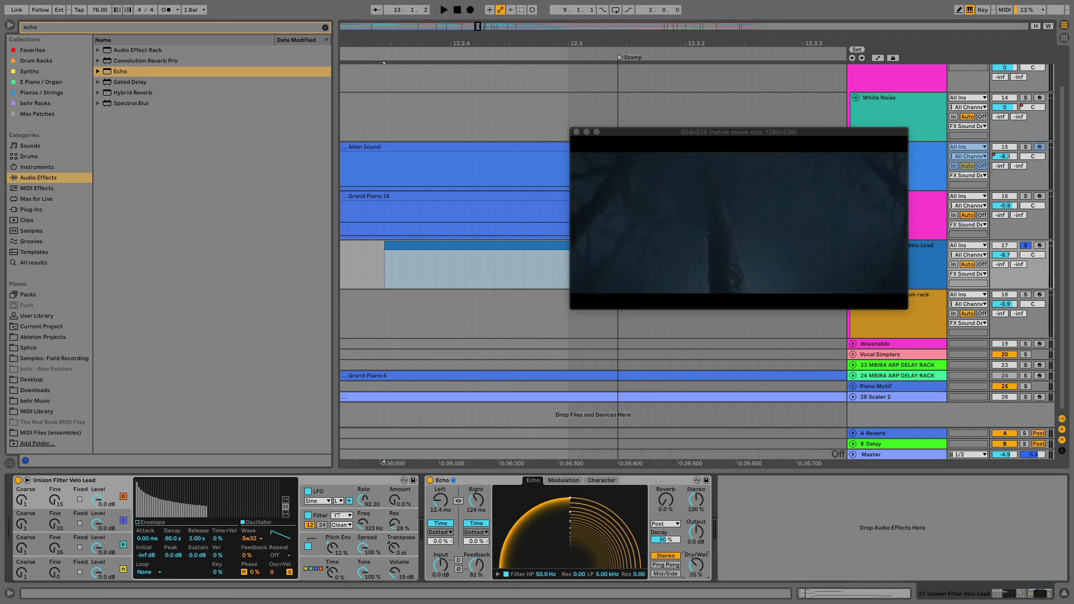
{"action": "left_click_drag", "start_coordinate": [440, 499], "coordinate": [440, 487]}
{"action": "key", "text": "space"}
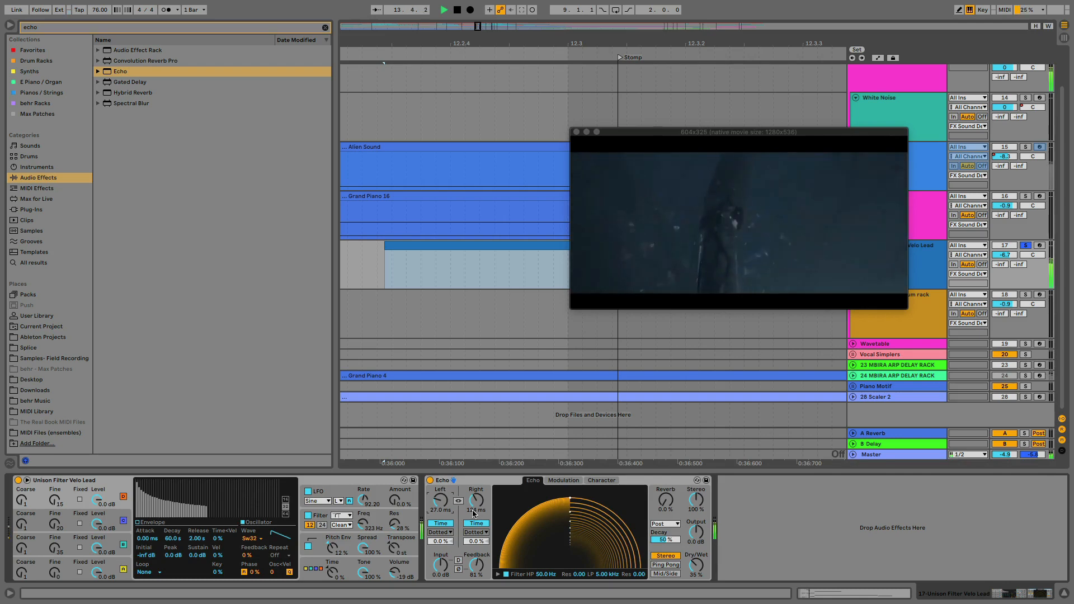
{"action": "key", "text": "space"}
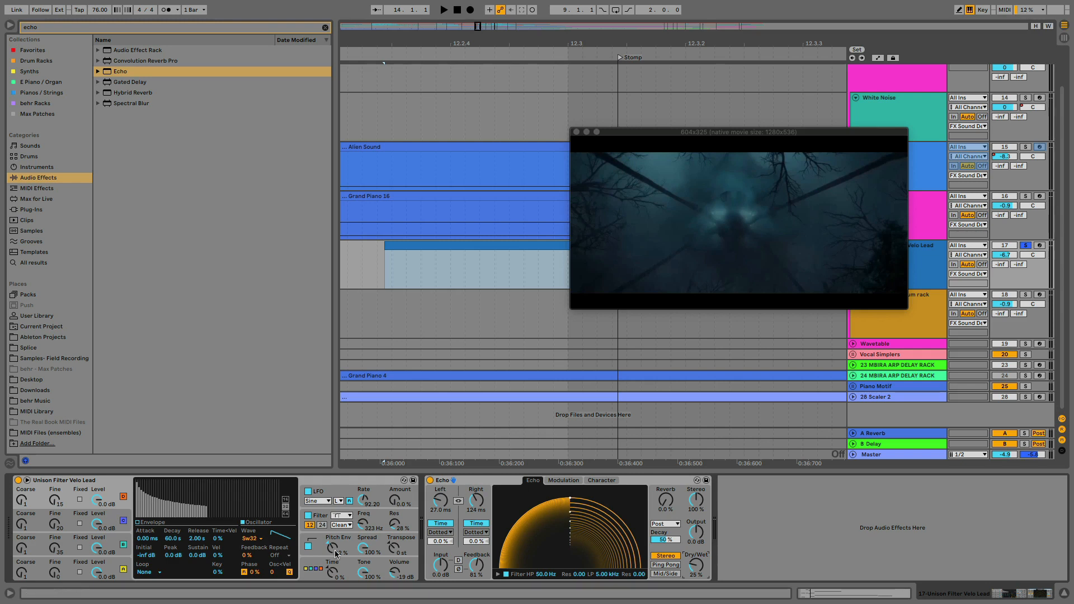
Automate the Unison Filter Velo Lead's Spread to ramp from about 32 % at the clip's start to about 93 % late in bar 14
{"action": "left_click", "coordinate": [365, 549]}
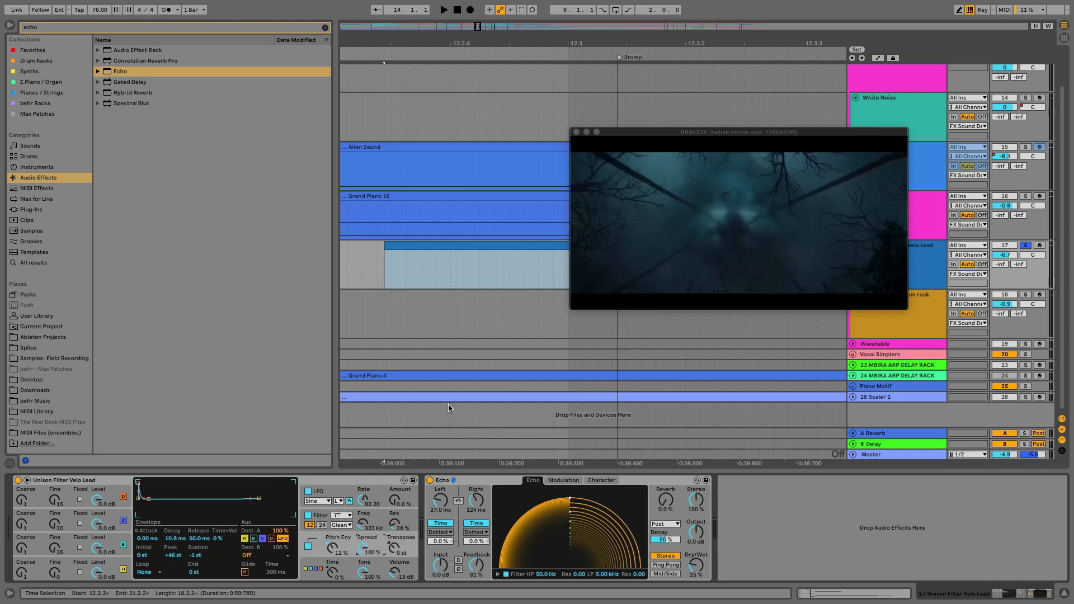
{"action": "left_click_drag", "start_coordinate": [565, 44], "coordinate": [369, 5]}
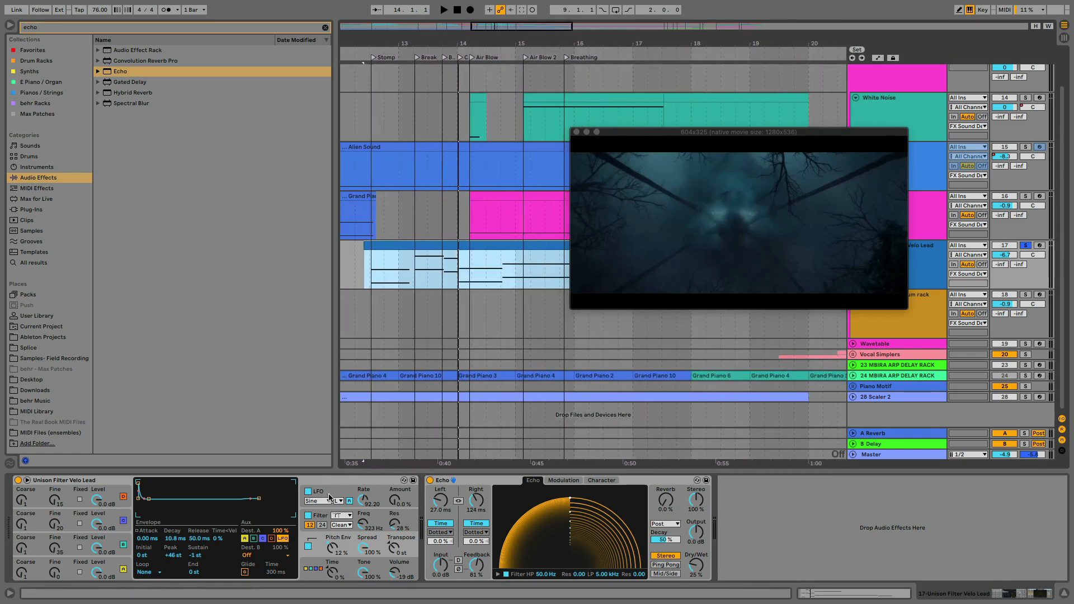
{"action": "left_click_drag", "start_coordinate": [364, 547], "coordinate": [365, 554]}
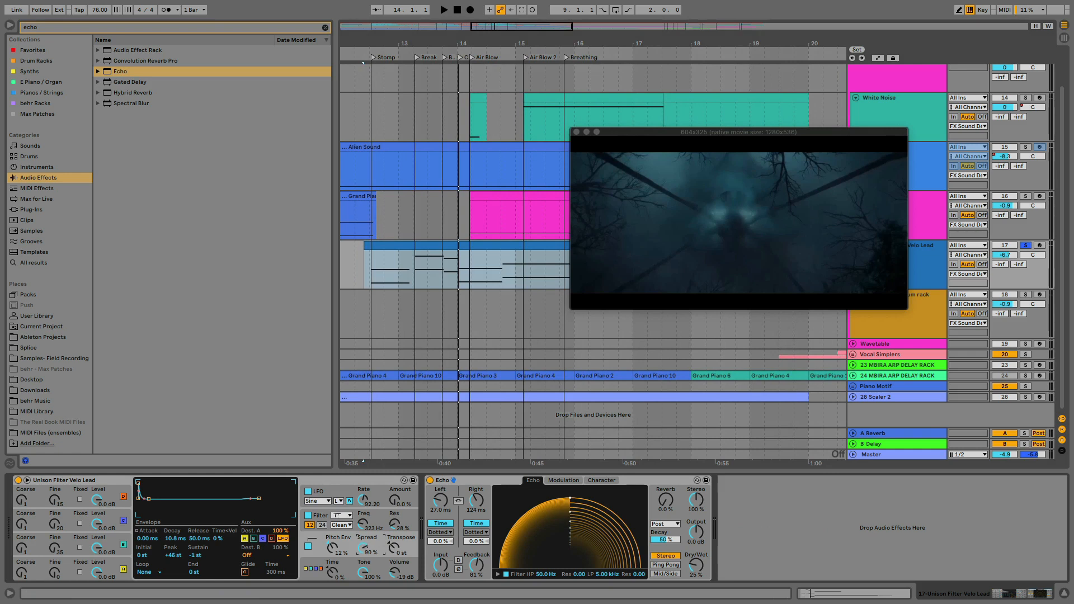
{"action": "right_click", "coordinate": [365, 550]}
{"action": "left_click", "coordinate": [421, 494]}
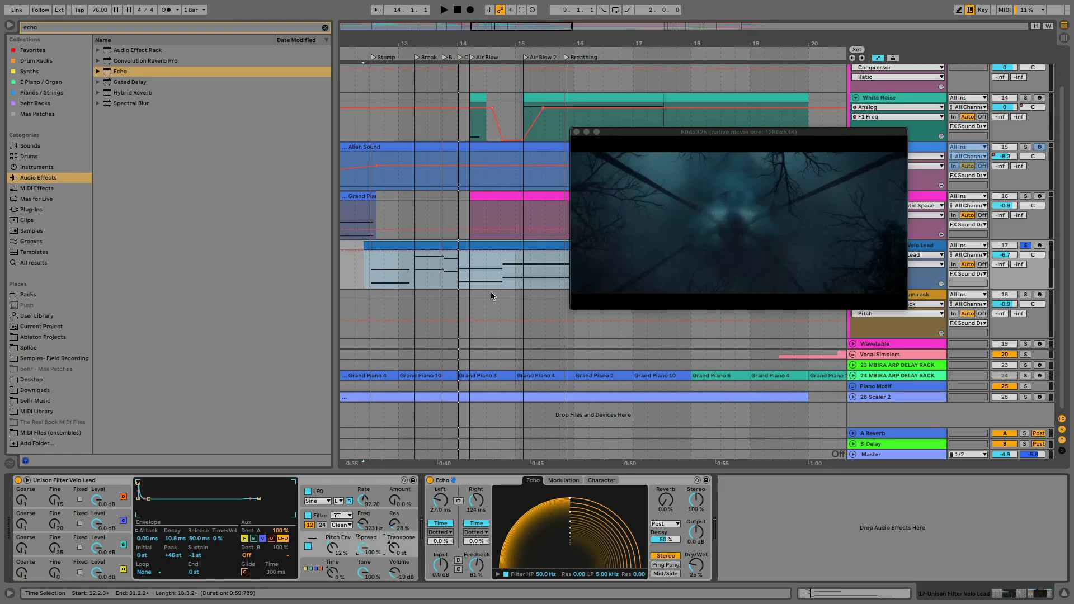
{"action": "left_click", "coordinate": [356, 251]}
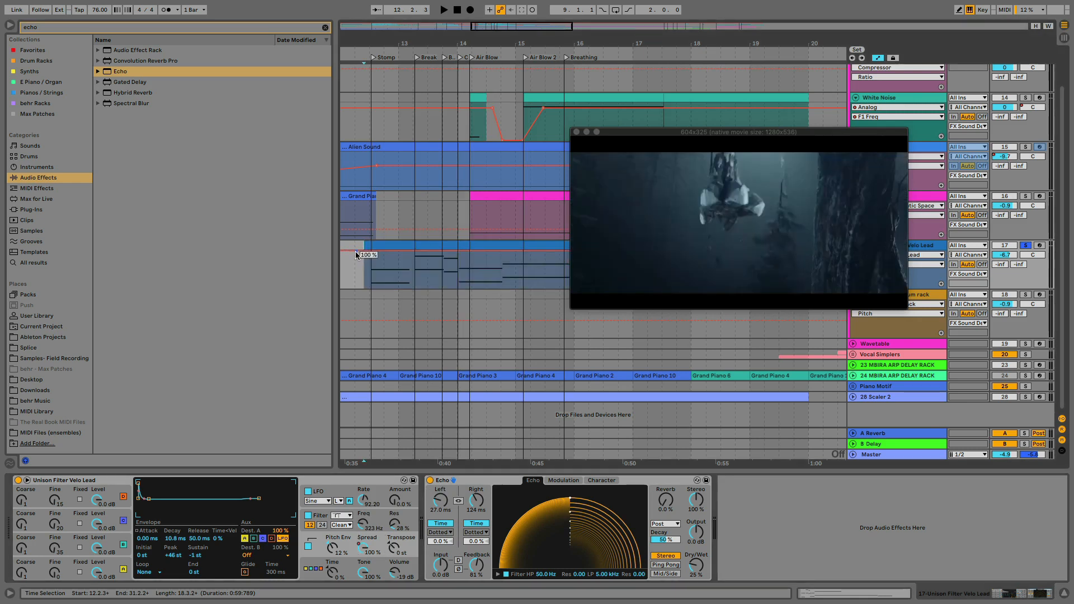
{"action": "left_click_drag", "start_coordinate": [356, 252], "coordinate": [505, 255]}
Play the Spread automation from just before the clip's start, and move the video window clear of the track headers
{"action": "left_click", "coordinate": [361, 263]}
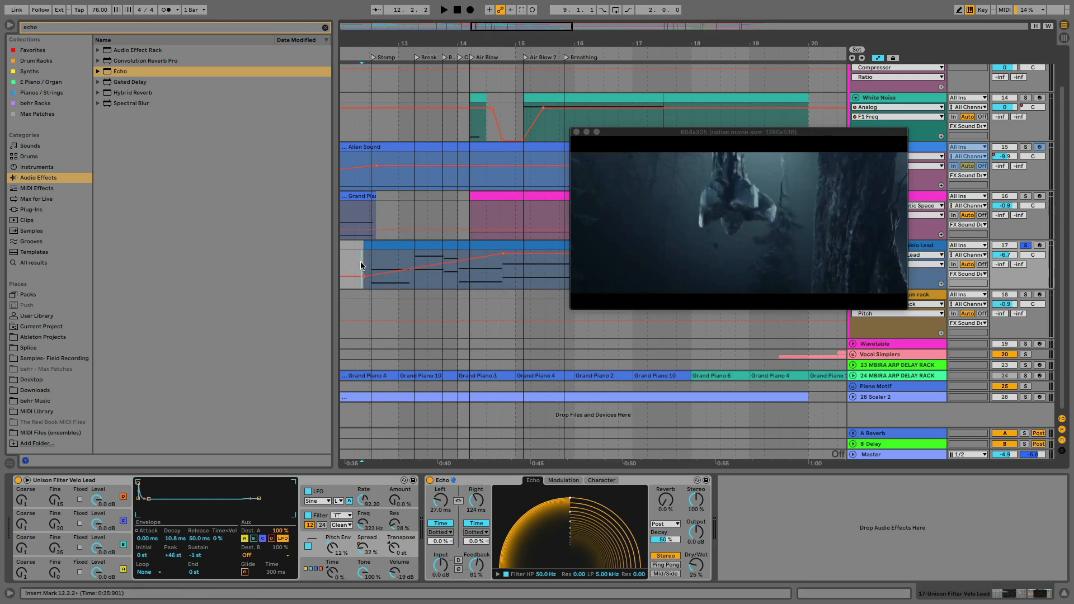
{"action": "key", "text": "space"}
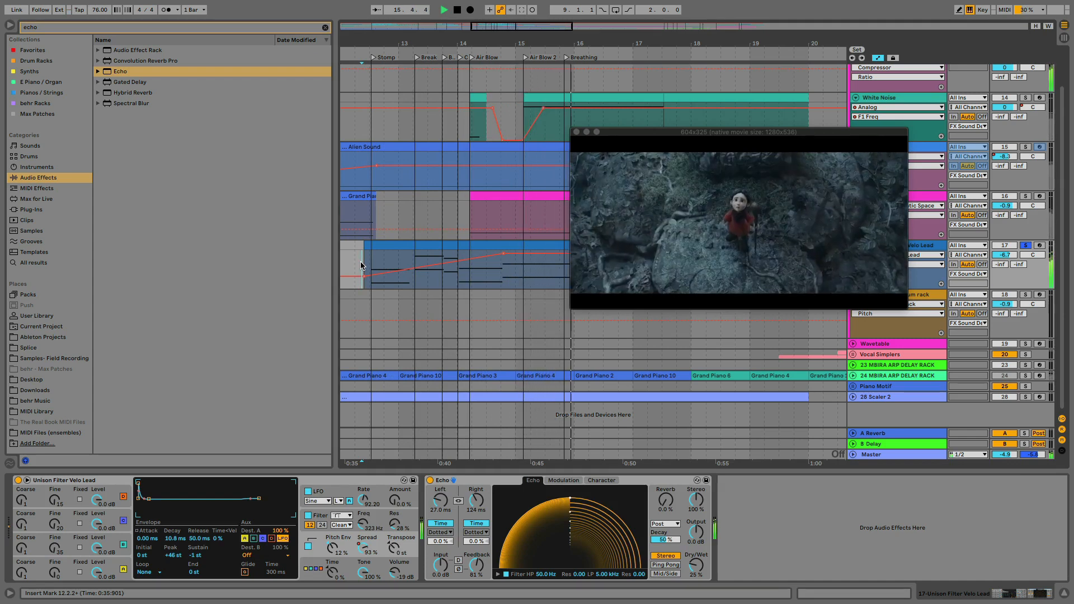
{"action": "key", "text": "space"}
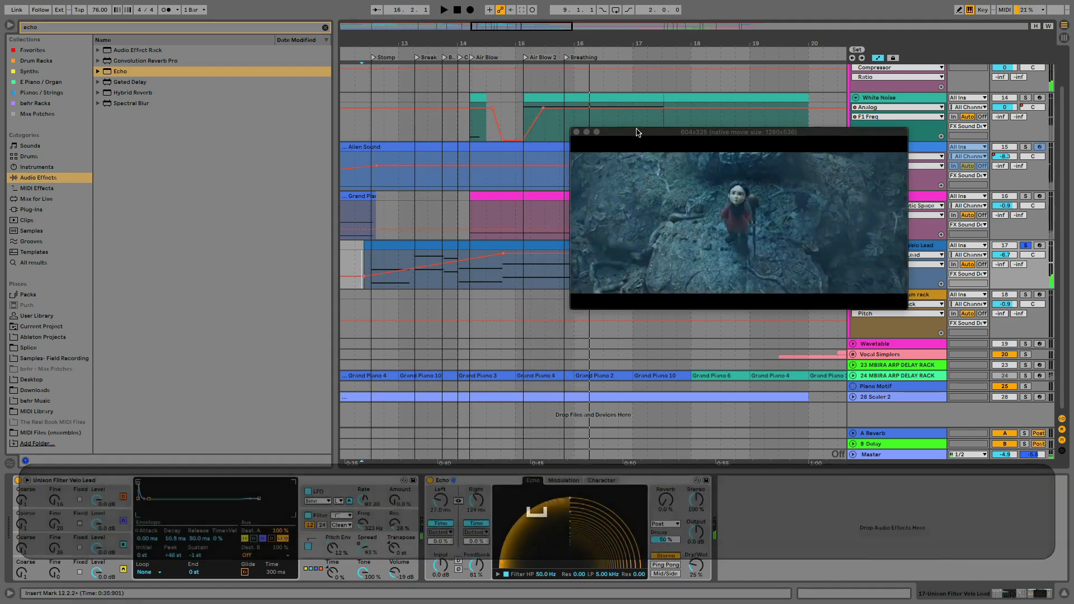
{"action": "left_click_drag", "start_coordinate": [633, 131], "coordinate": [422, 33]}
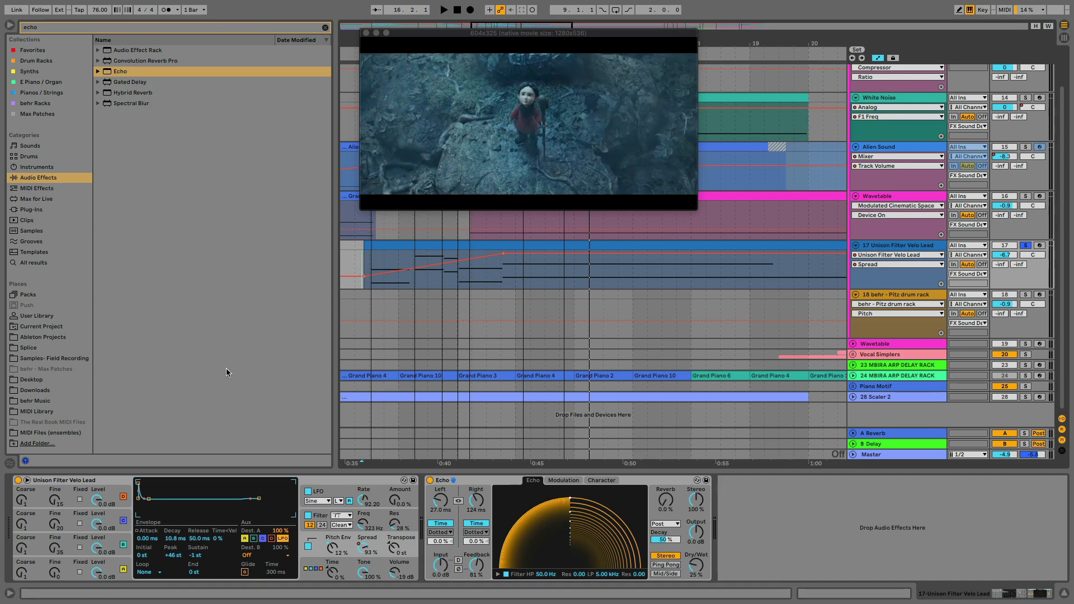
Set Echo's Dry/Wet to 19 % and add a Glue Compressor after it on the Unison Filter Velo Lead track
{"action": "left_click", "coordinate": [40, 480]}
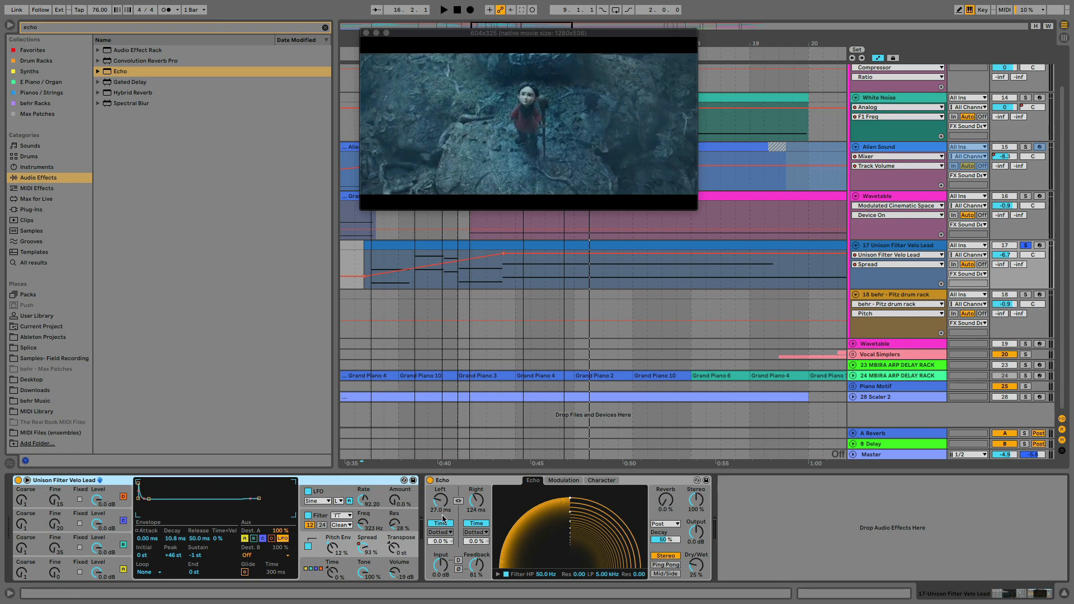
{"action": "left_click", "coordinate": [699, 567]}
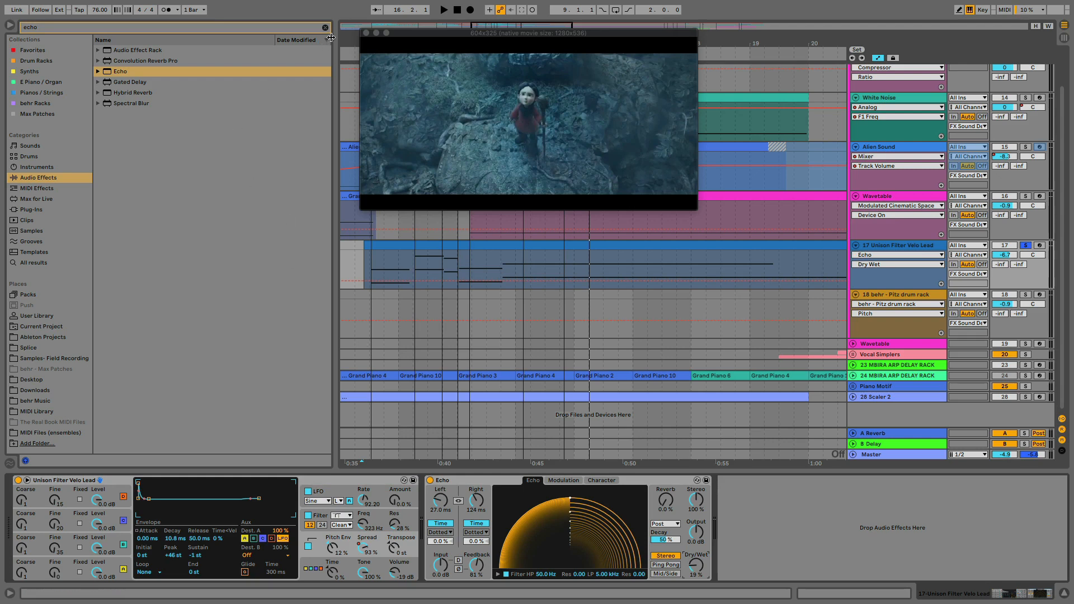
{"action": "left_click", "coordinate": [325, 28]}
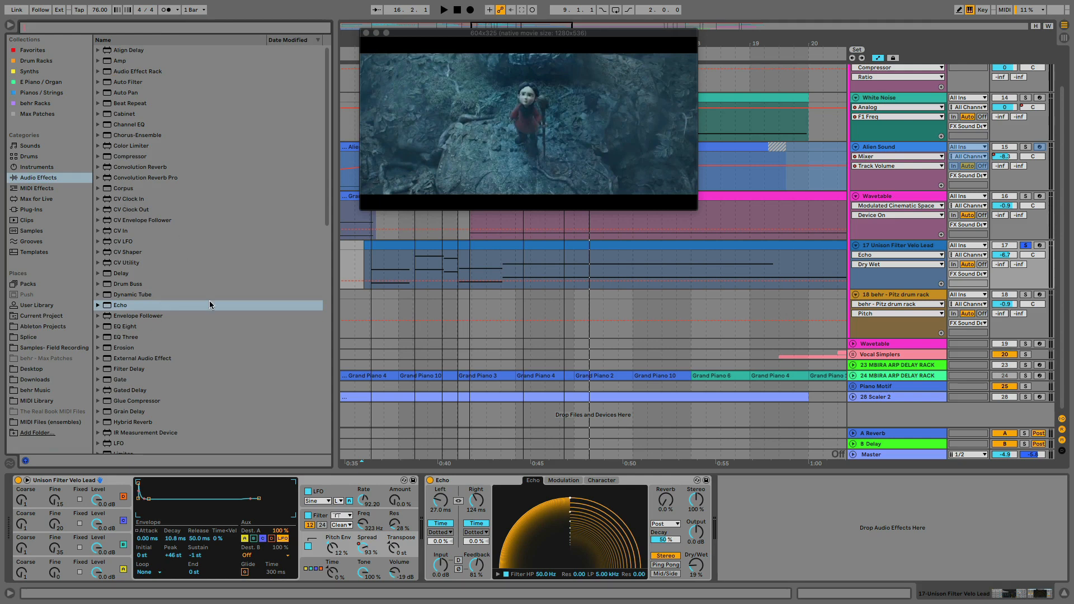
{"action": "left_click_drag", "start_coordinate": [108, 401], "coordinate": [745, 545]}
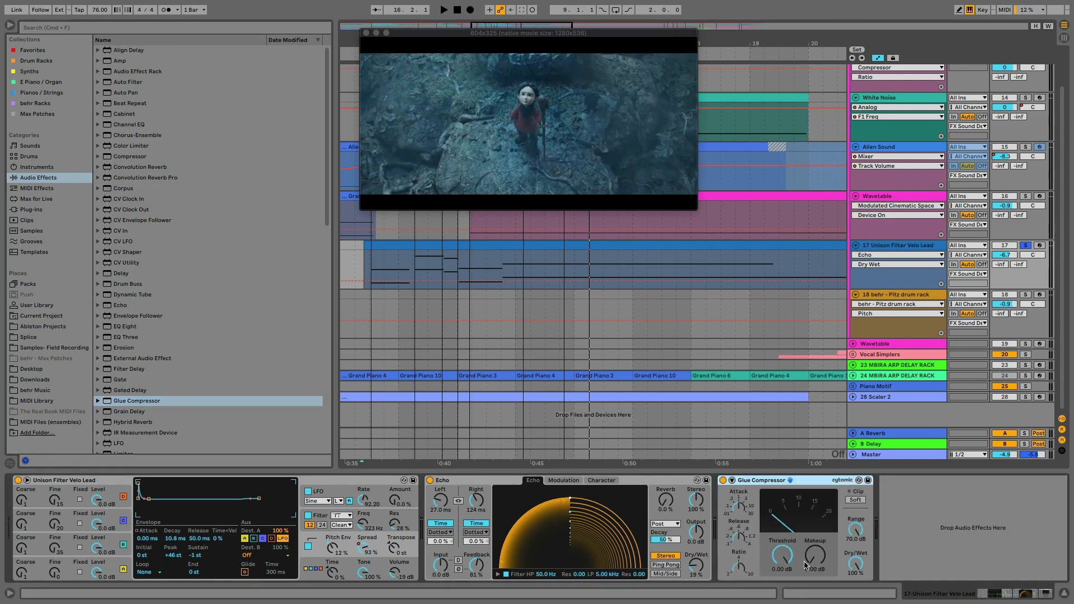
Set the Glue Compressor's Threshold to -26.7 dB and its Dry/Wet to 53 %
{"action": "left_click_drag", "start_coordinate": [783, 555], "coordinate": [783, 590]}
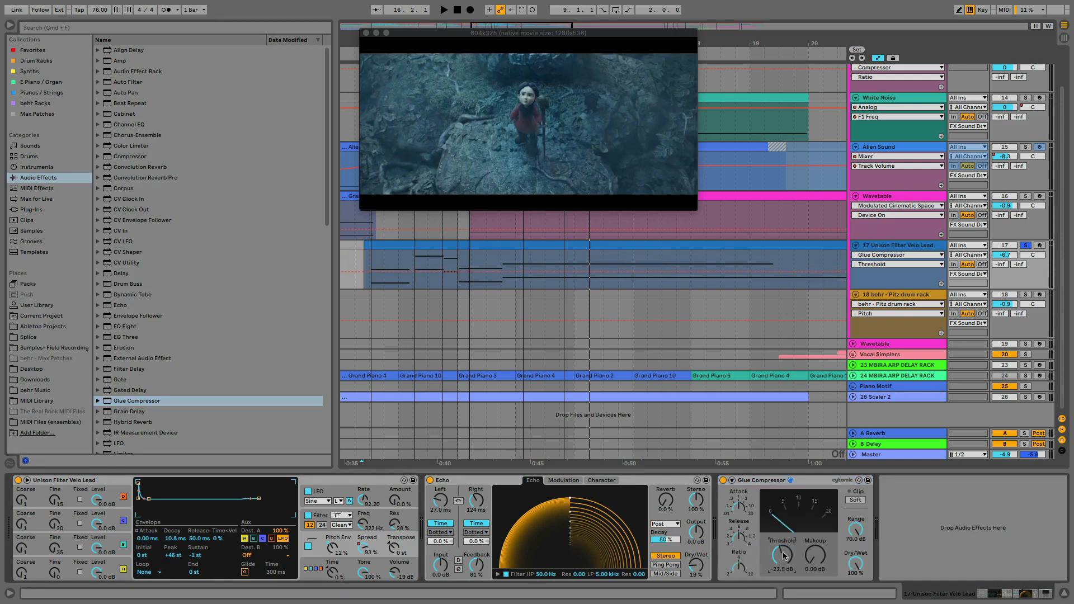
{"action": "mouse_move", "coordinate": [818, 558]}
{"action": "left_mouse_down"}
{"action": "mouse_move", "coordinate": [818, 542]}
{"action": "mouse_move", "coordinate": [818, 560]}
{"action": "left_mouse_up"}
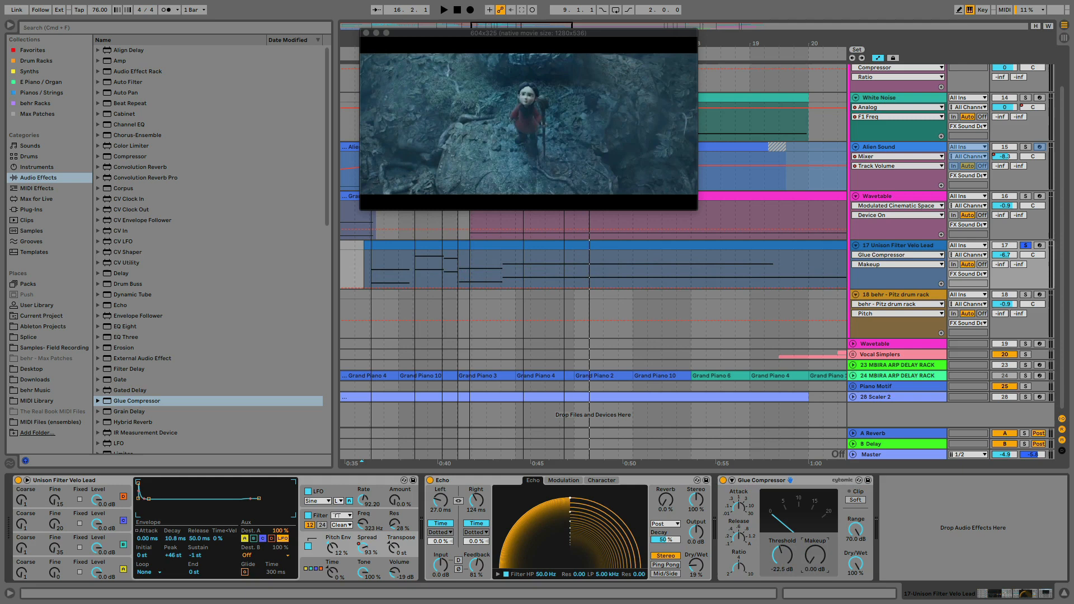
{"action": "left_click", "coordinate": [750, 519]}
{"action": "left_click", "coordinate": [739, 568]}
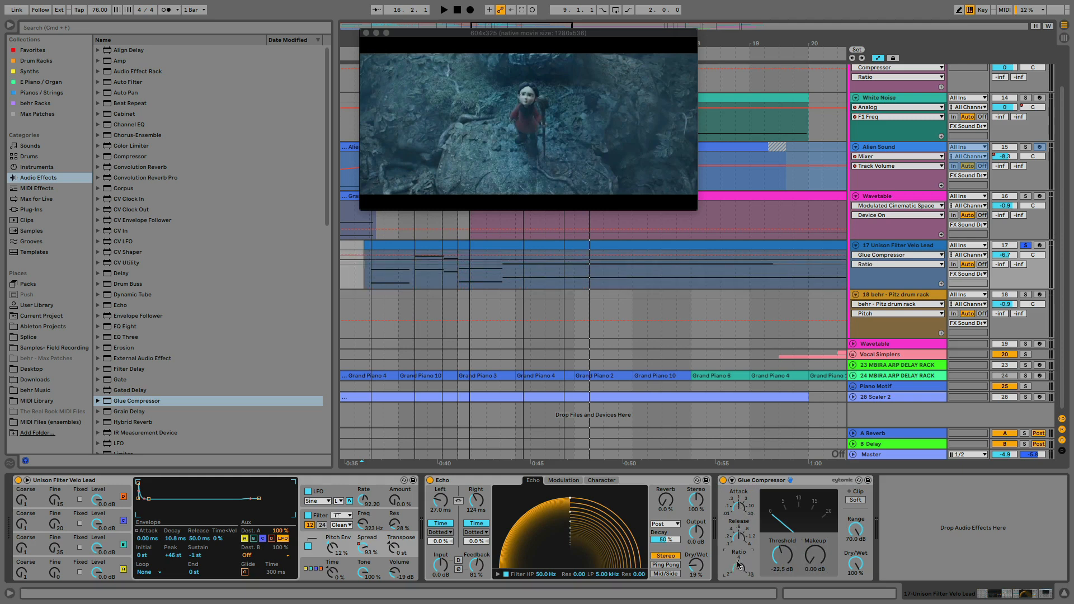
{"action": "left_click_drag", "start_coordinate": [856, 564], "coordinate": [856, 593]}
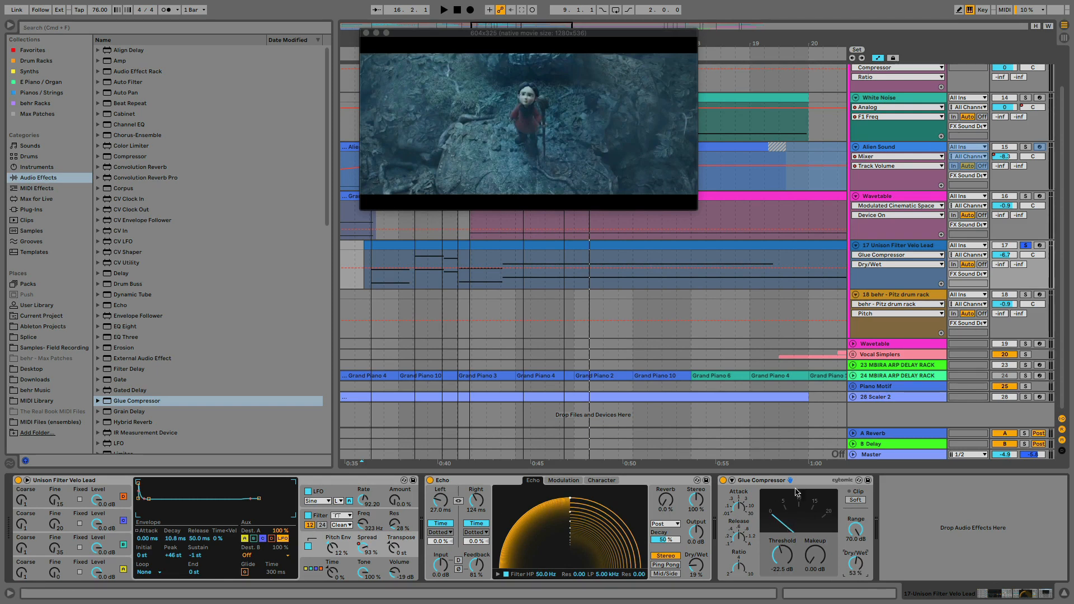
{"action": "left_click_drag", "start_coordinate": [782, 552], "coordinate": [782, 562]}
Raise the Glue Compressor's Makeup gain to 12.7 dB while playing the soloed track, and replay it
{"action": "key", "text": "space"}
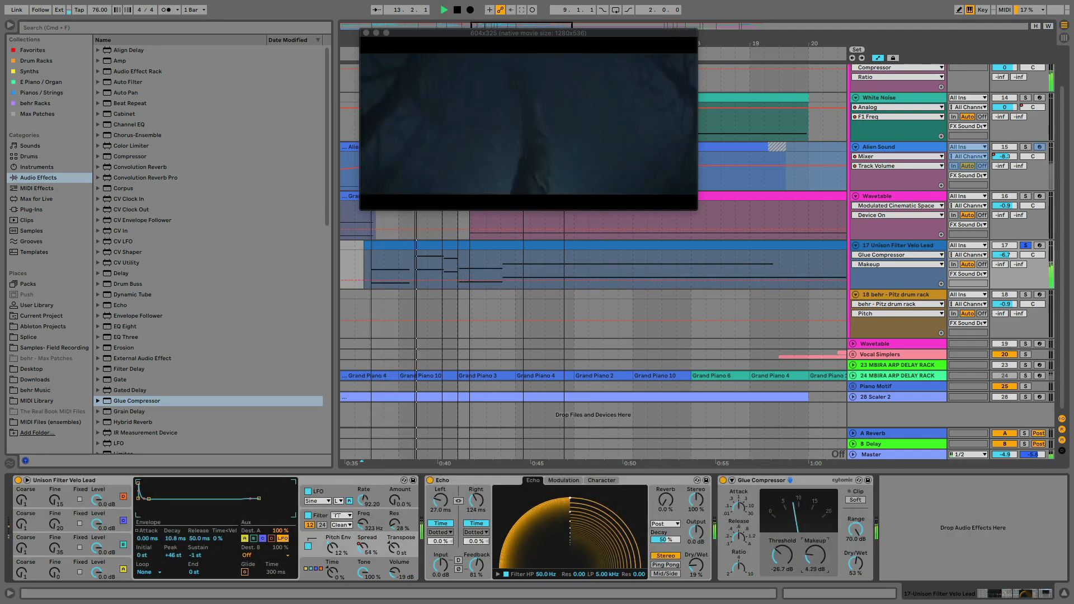
{"action": "left_click_drag", "start_coordinate": [815, 557], "coordinate": [815, 532]}
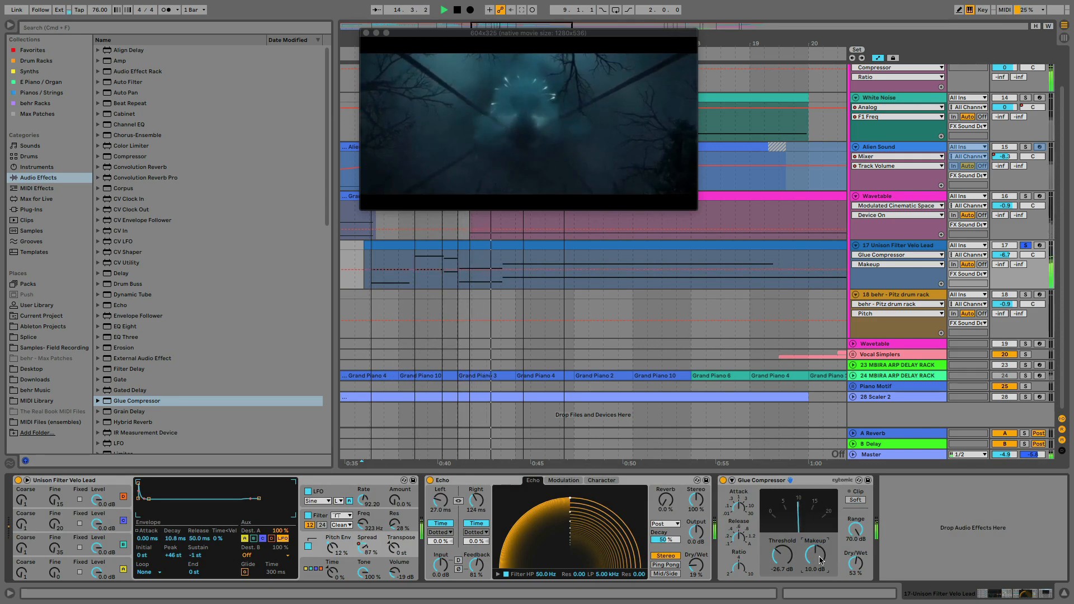
{"action": "key", "text": "space"}
{"action": "key", "text": "space"}
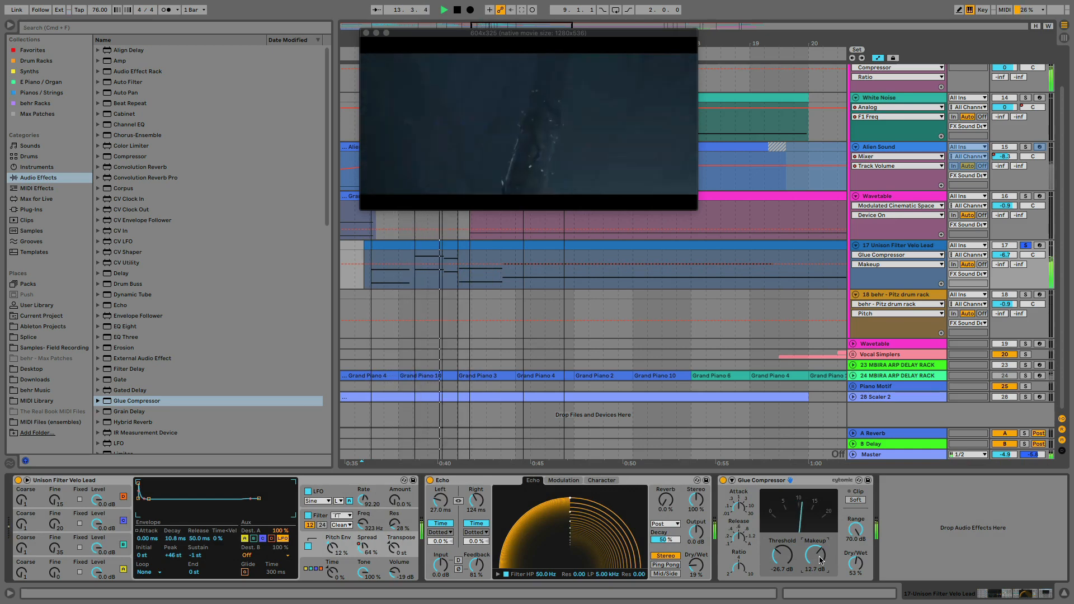
{"action": "key", "text": "space"}
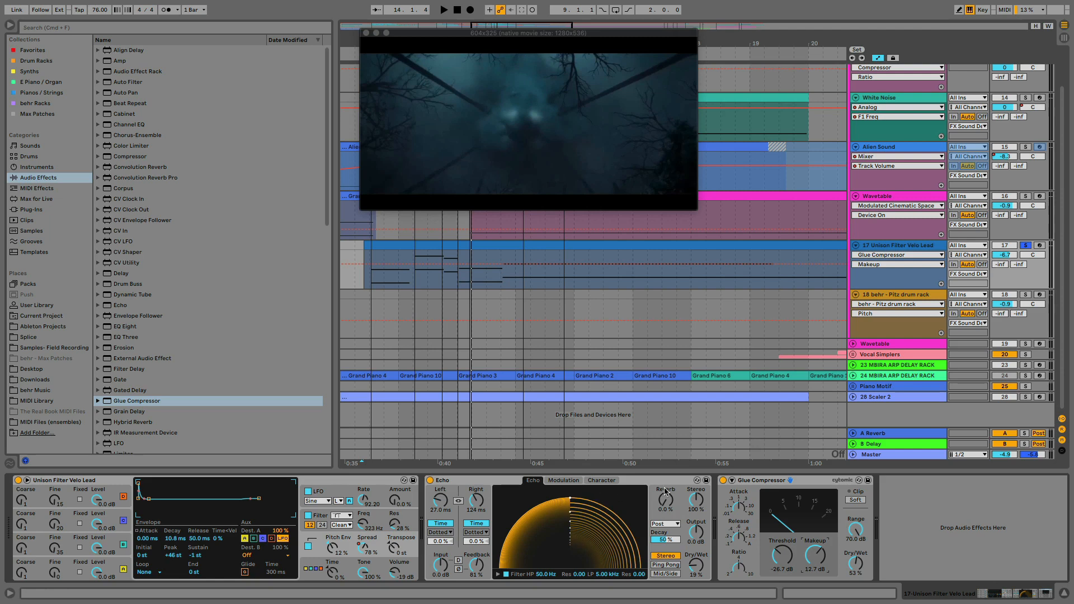
Audition more reverb in Echo, and set its Reverb level to 41 % and Stereo width to 151 %
{"action": "left_click_drag", "start_coordinate": [665, 492], "coordinate": [665, 476]}
{"action": "key", "text": "space"}
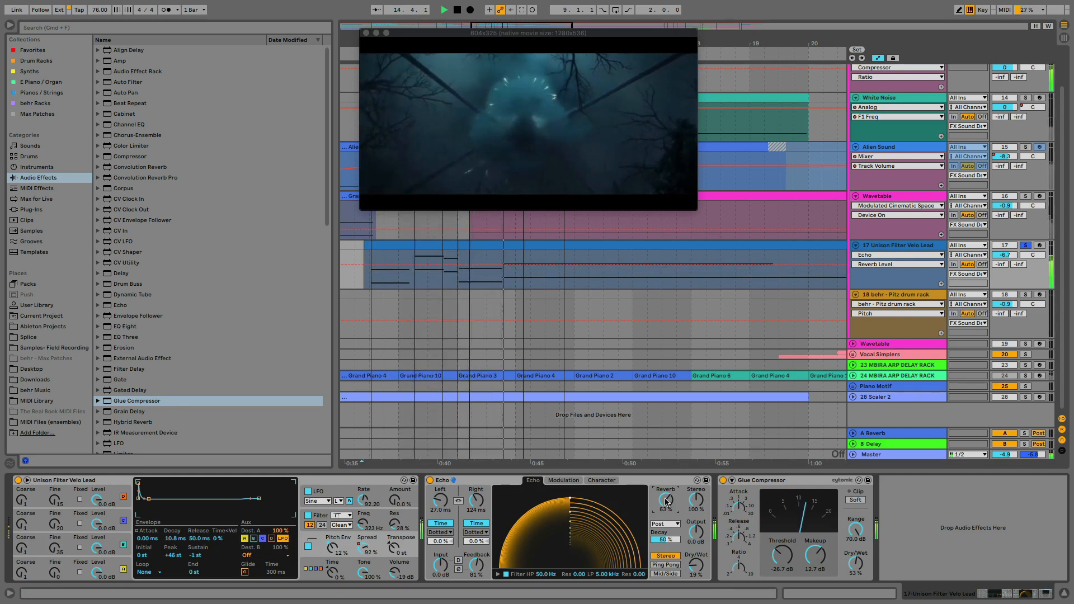
{"action": "key", "text": "space"}
{"action": "left_click", "coordinate": [696, 500]}
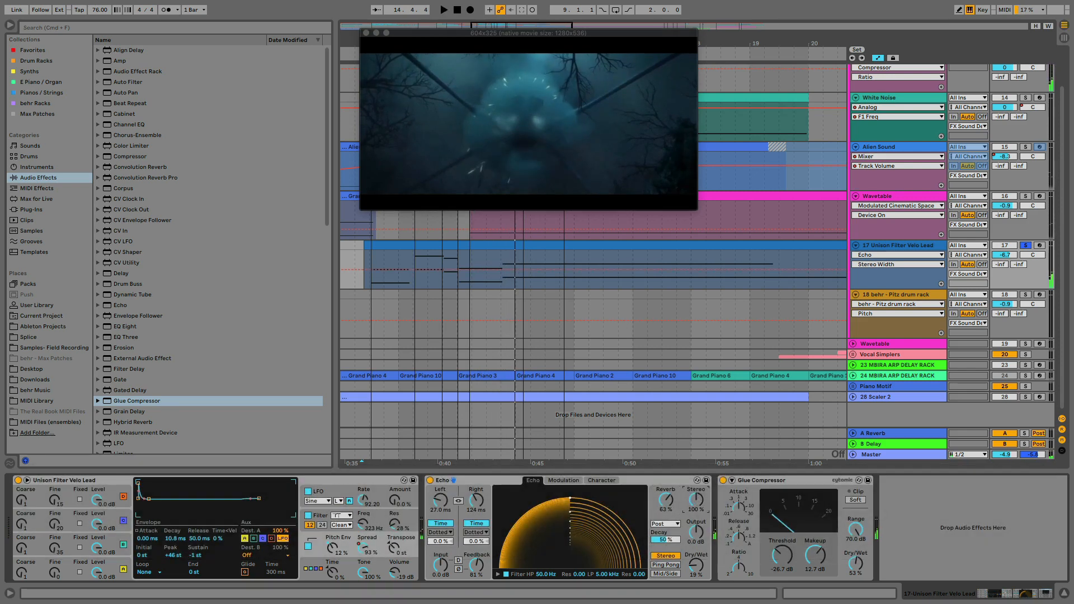
{"action": "left_click_drag", "start_coordinate": [696, 501], "coordinate": [667, 513]}
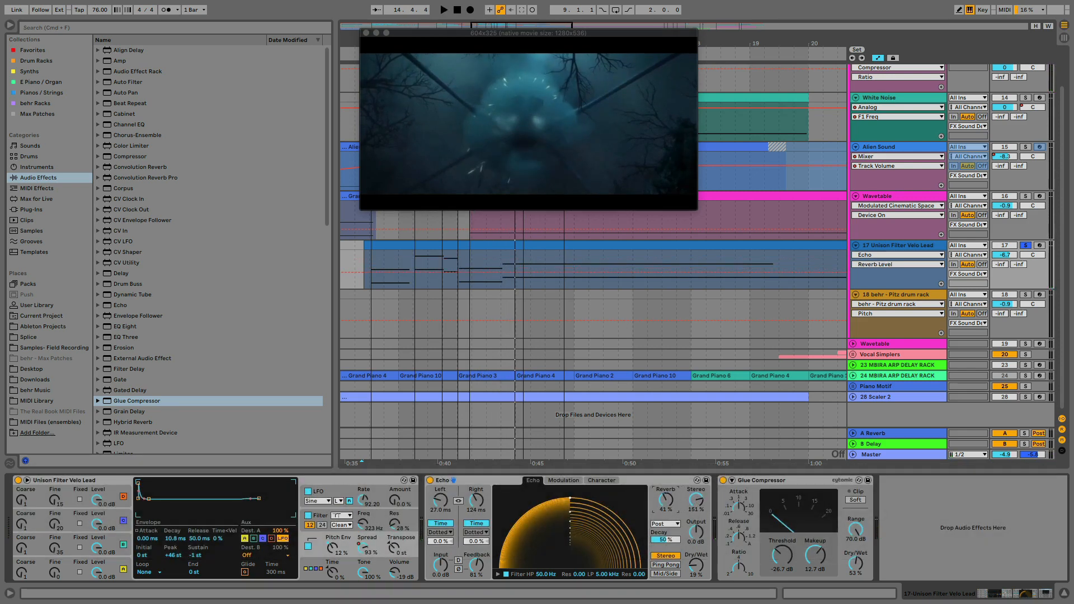
{"action": "left_click", "coordinate": [665, 541]}
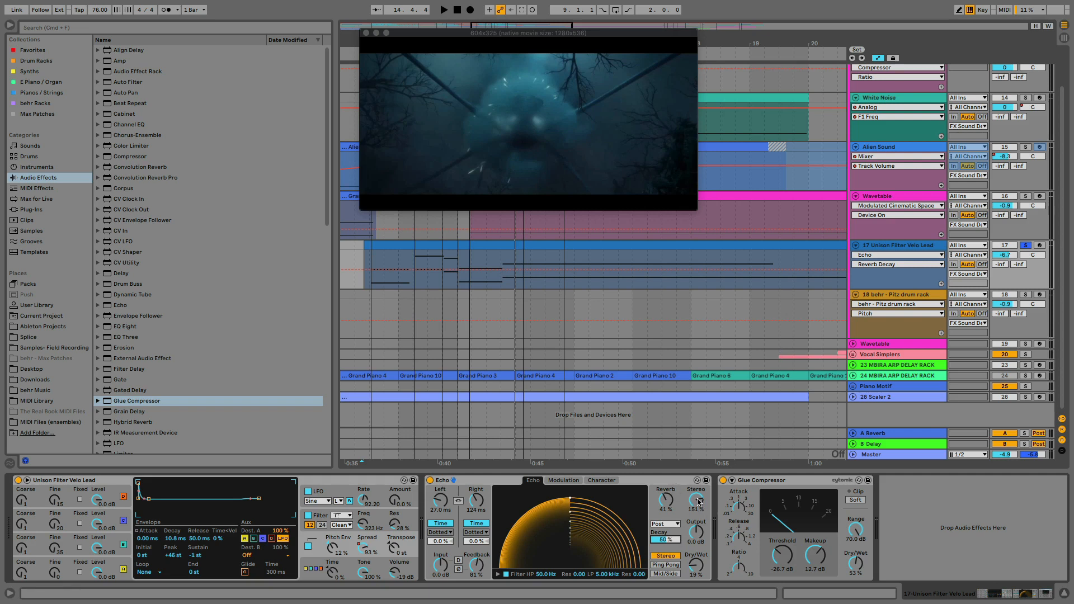
{"action": "left_click", "coordinate": [440, 568]}
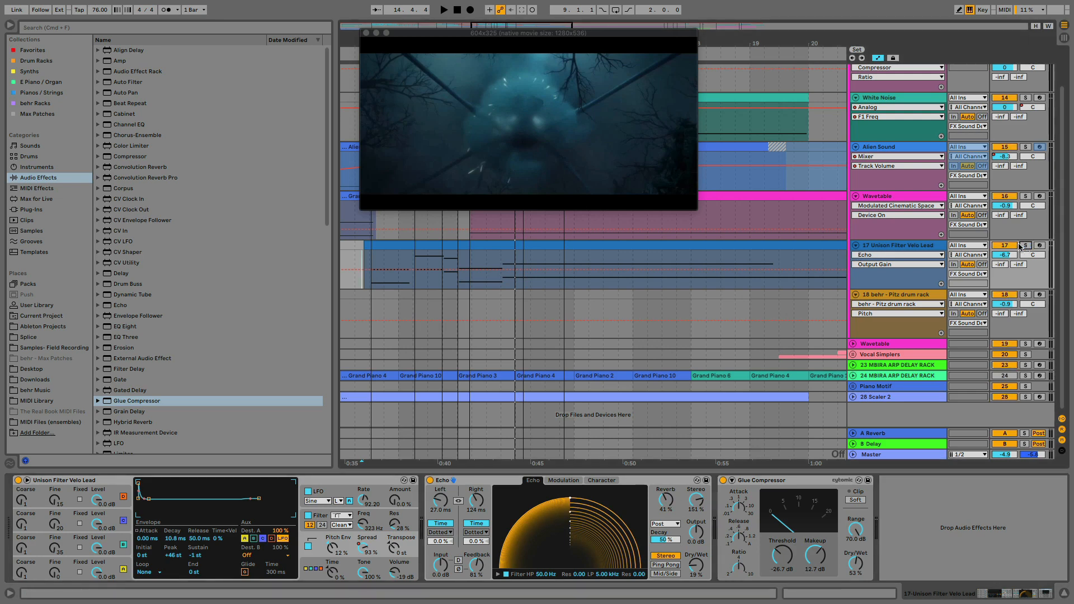
Unsolo the Velo Lead track, place the insert marker before its clip in bar 11, and hide the automation lanes
{"action": "scroll", "coordinate": [420, 264], "scroll_direction": "left", "scroll_amount": 3}
{"action": "left_click", "coordinate": [381, 268]}
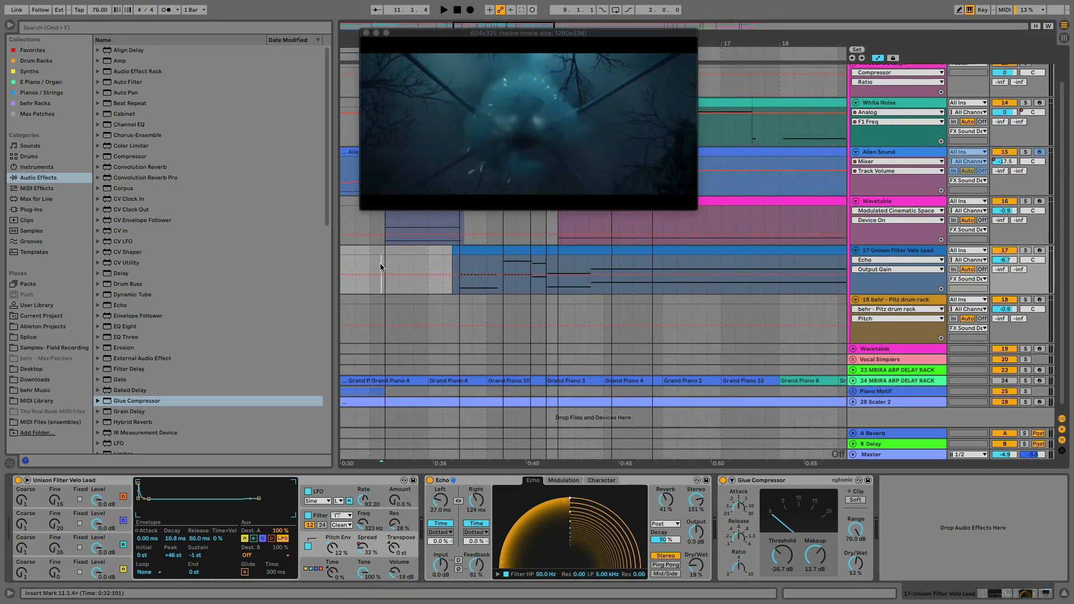
{"action": "left_click", "coordinate": [877, 58]}
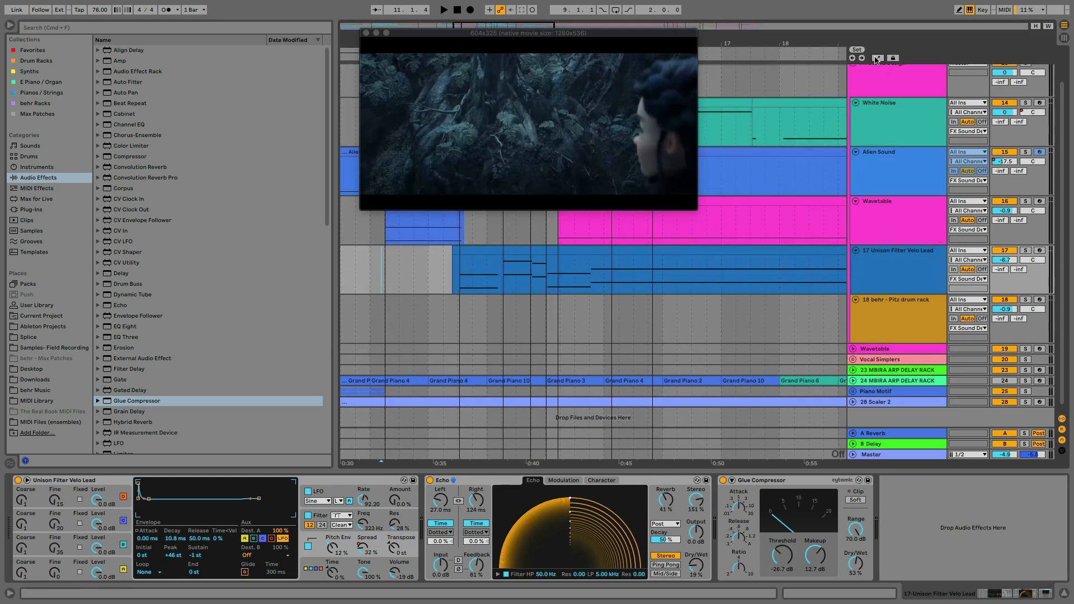
Play the passage from bar 11 against the video, and set the Velo Lead track's volume to -3.8 dB
{"action": "key", "text": "space"}
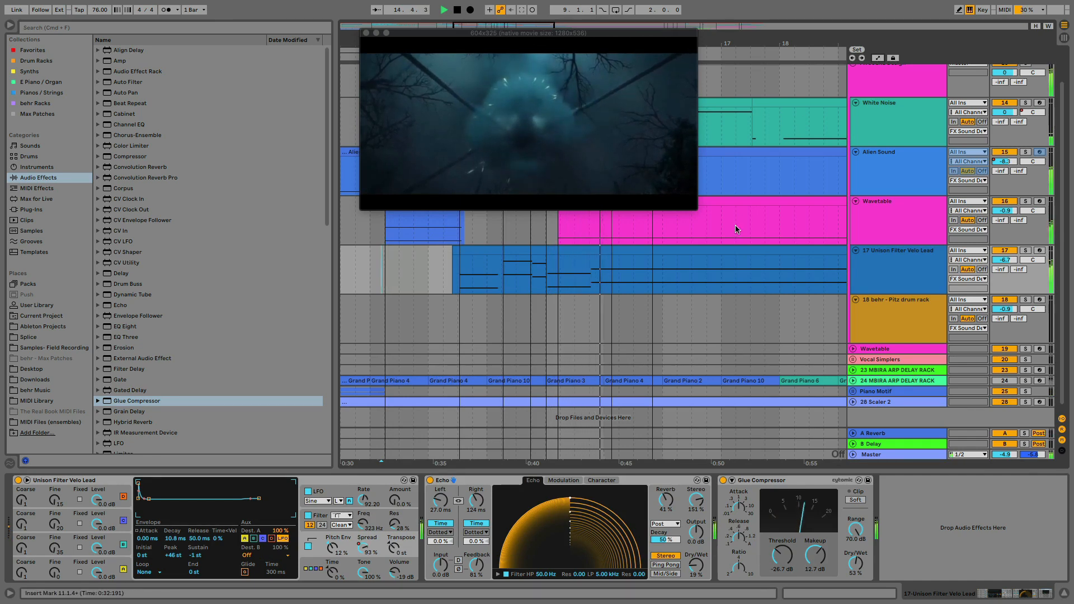
{"action": "key", "text": "space"}
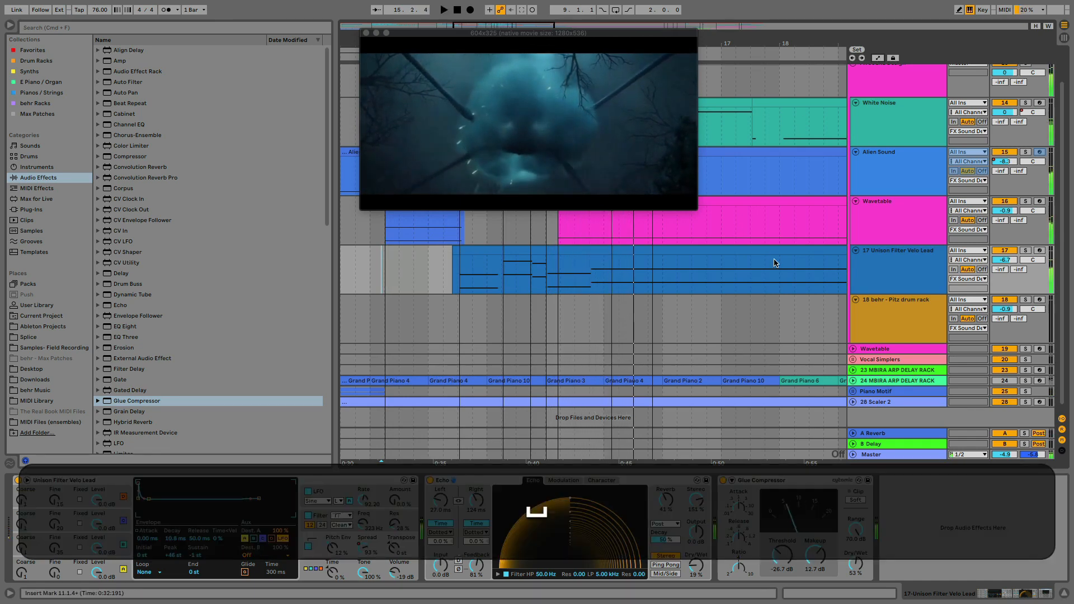
{"action": "left_click", "coordinate": [869, 267]}
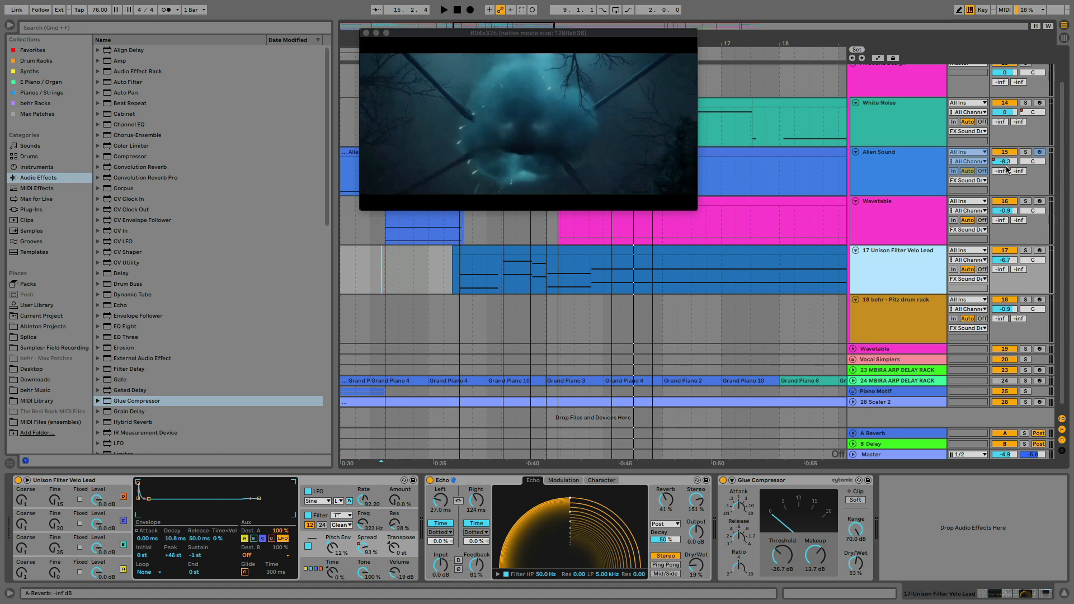
{"action": "left_click", "coordinate": [991, 260]}
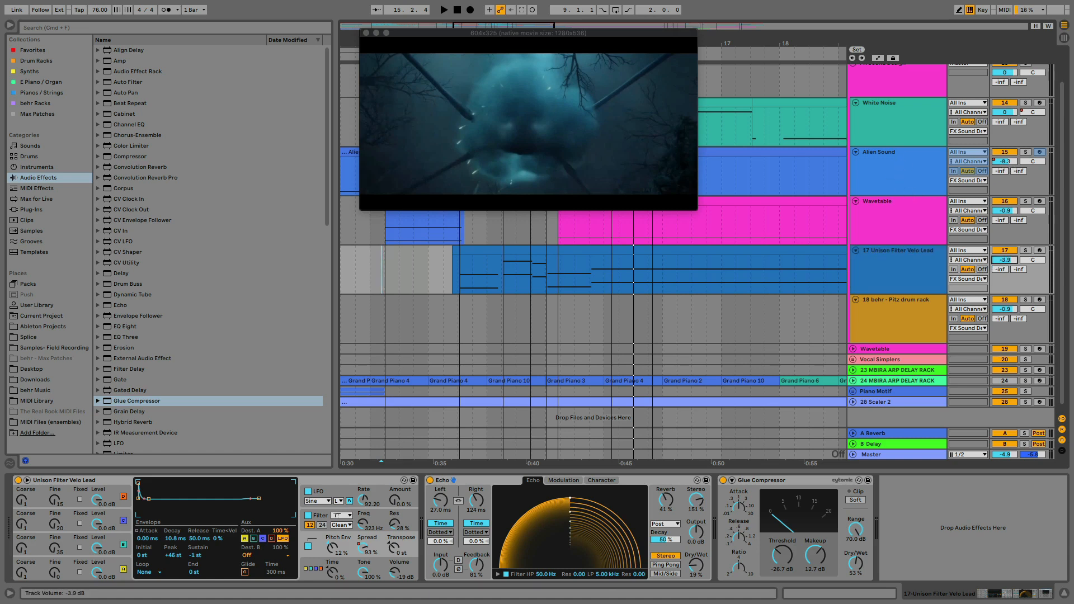
{"action": "left_click_drag", "start_coordinate": [998, 260], "coordinate": [998, 259]}
Set the Glue Compressor's Makeup to 13.8 dB and Dry/Wet to 72 %, and replay the passage from bar 11
{"action": "left_click_drag", "start_coordinate": [815, 561], "coordinate": [814, 557]}
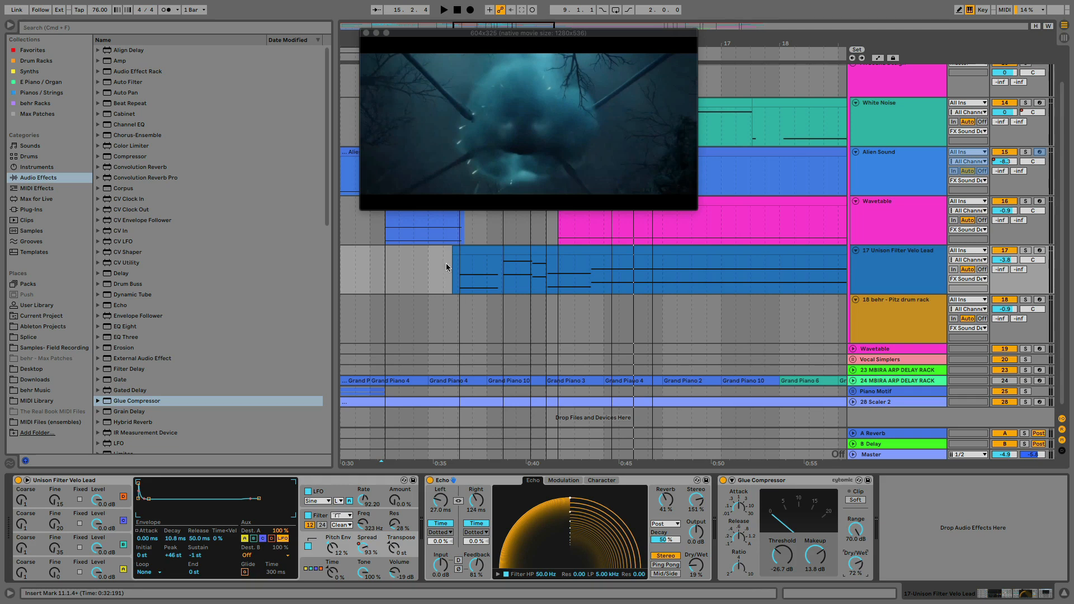
{"action": "left_click", "coordinate": [379, 261]}
{"action": "key", "text": "space"}
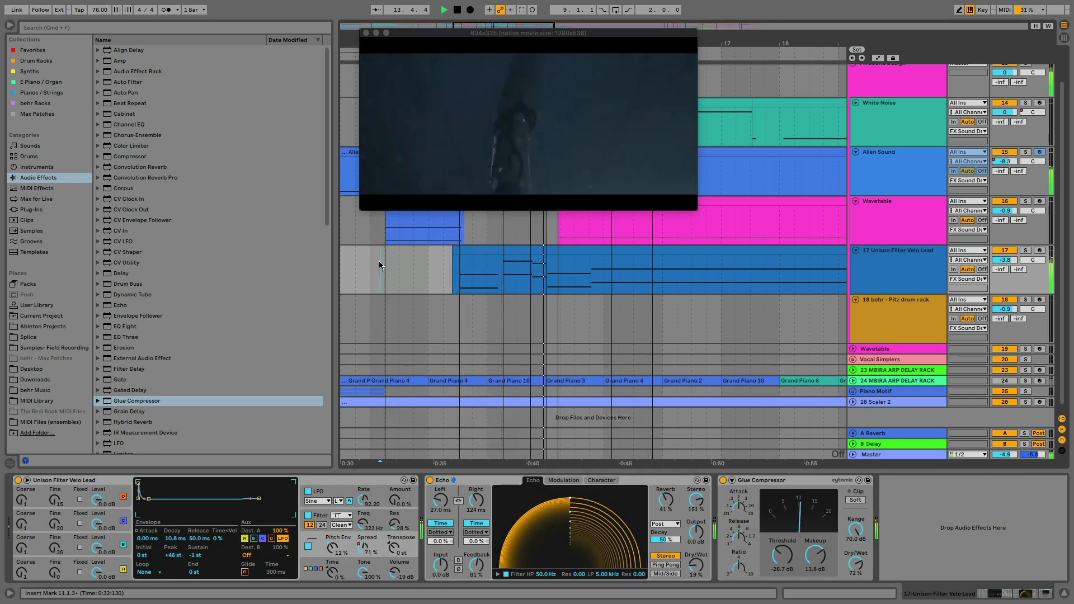
{"action": "key", "text": "space"}
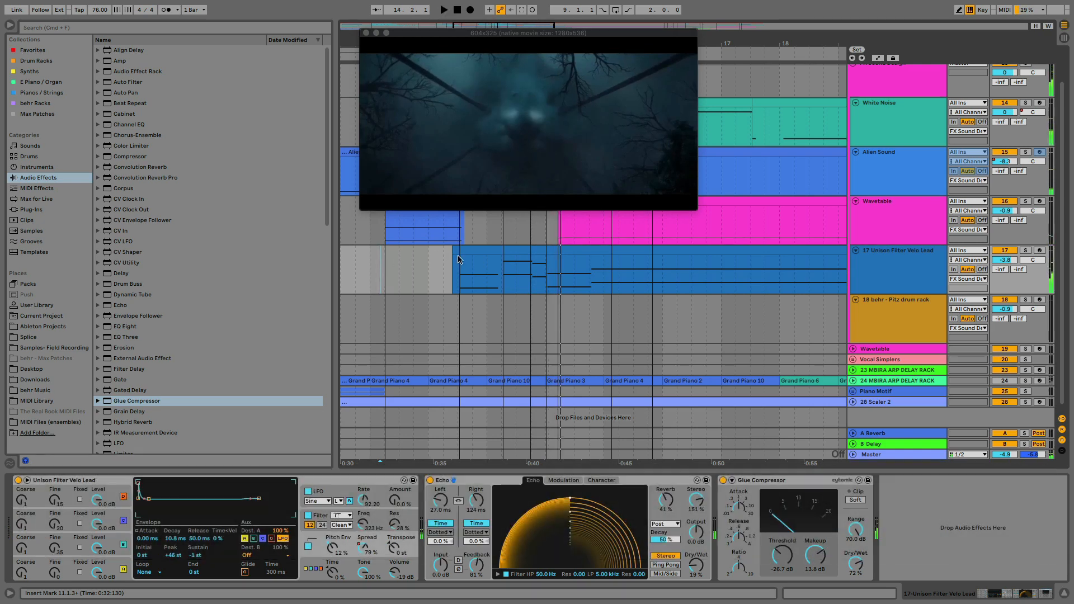
Open the Velo Lead clip's notes and trim the starts of the second C1 and its C2 octave to slightly after 2.2.1
{"action": "double_click", "coordinate": [459, 270]}
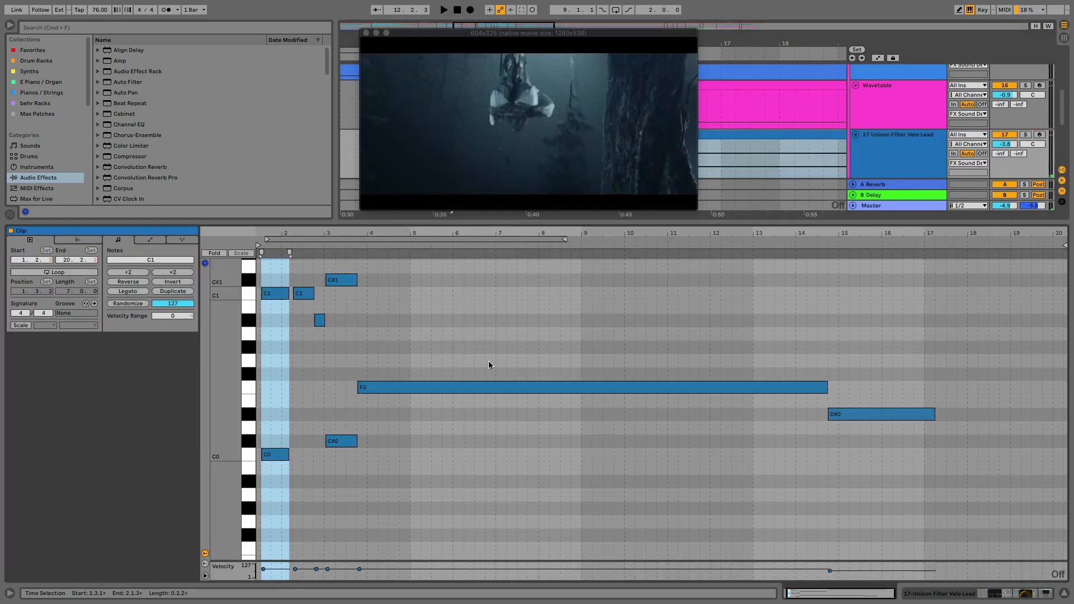
{"action": "mouse_move", "coordinate": [276, 233]}
{"action": "left_mouse_down"}
{"action": "mouse_move", "coordinate": [276, 280]}
{"action": "mouse_move", "coordinate": [409, 285]}
{"action": "left_mouse_up"}
{"action": "left_click", "coordinate": [515, 318]}
{"action": "scroll", "coordinate": [514, 319], "scroll_direction": "up", "scroll_amount": 10}
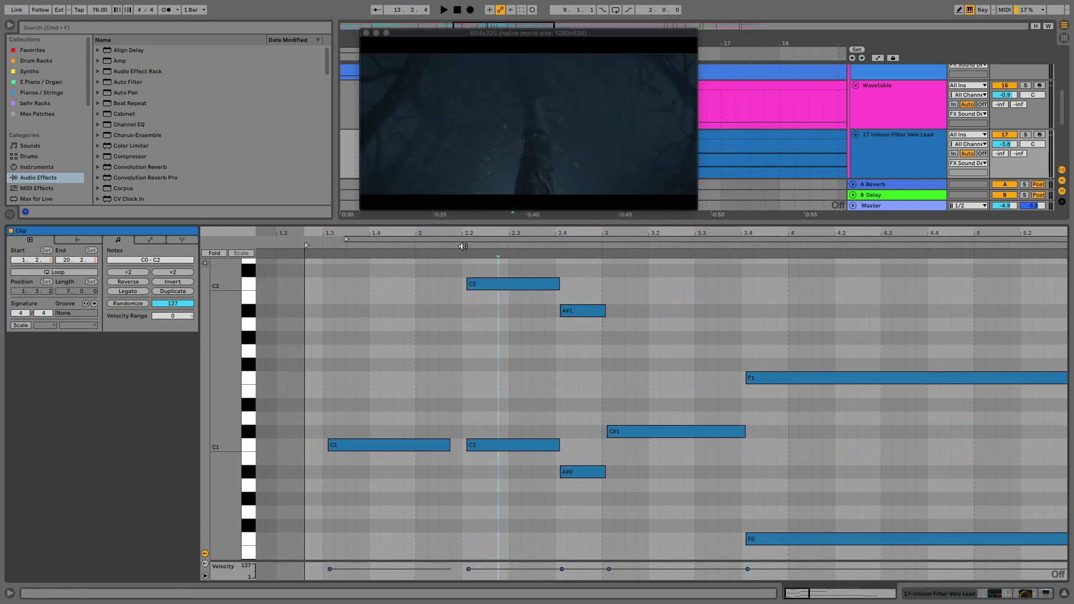
{"action": "left_click_drag", "start_coordinate": [464, 238], "coordinate": [517, 294]}
{"action": "left_click", "coordinate": [517, 294]}
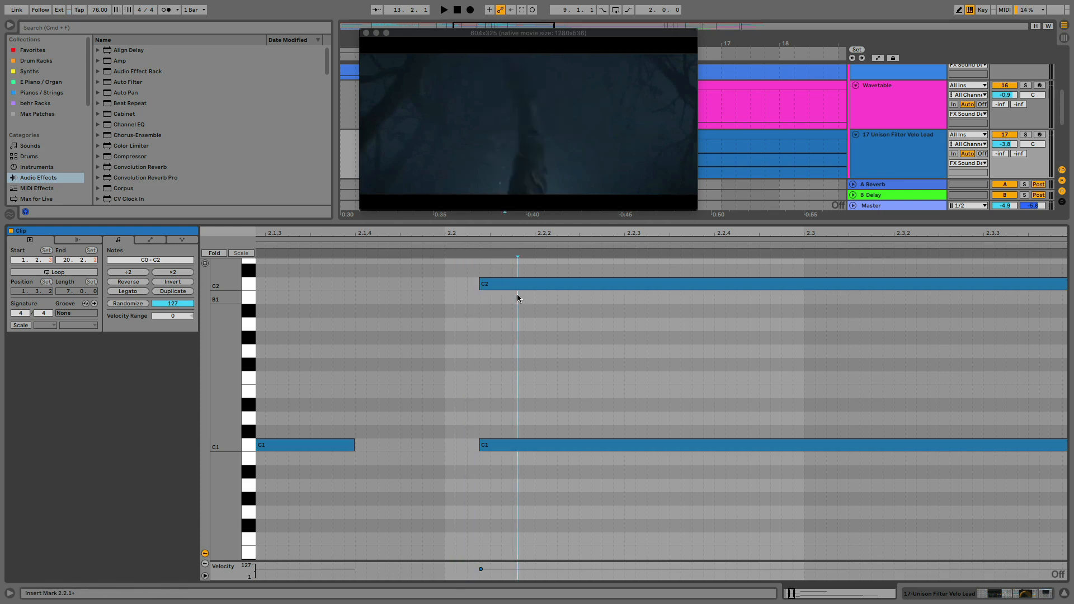
{"action": "left_click_drag", "start_coordinate": [479, 283], "coordinate": [514, 284]}
{"action": "left_click_drag", "start_coordinate": [479, 447], "coordinate": [514, 446]}
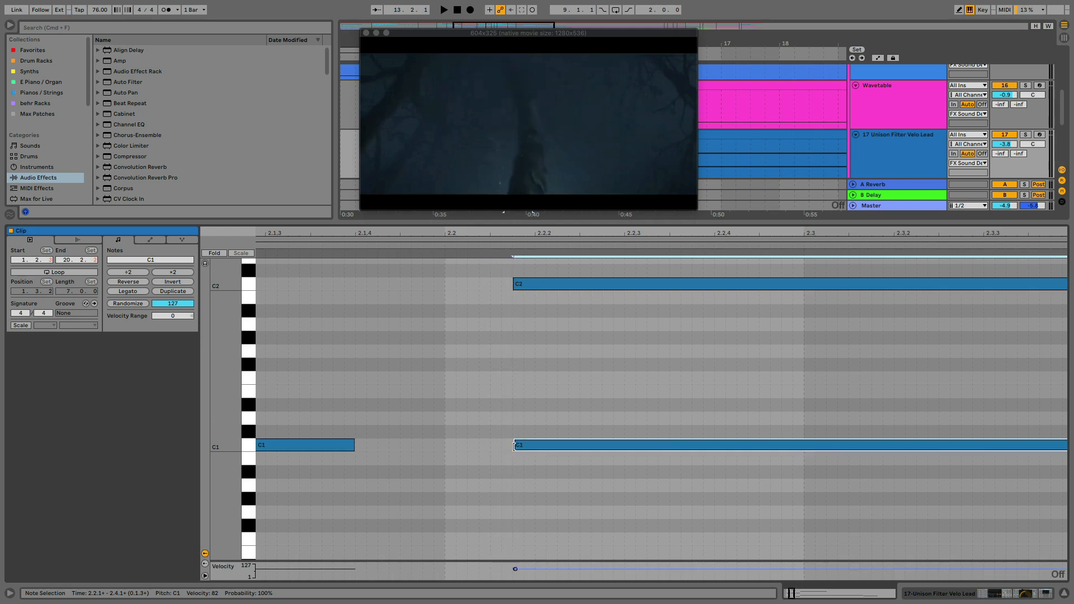
Lengthen the clip's opening C0 and C1 notes up to the start of the second C1 note
{"action": "scroll", "coordinate": [512, 446], "scroll_direction": "down", "scroll_amount": 5}
{"action": "scroll", "coordinate": [513, 446], "scroll_direction": "left", "scroll_amount": 3}
{"action": "left_click_drag", "start_coordinate": [409, 294], "coordinate": [598, 497]}
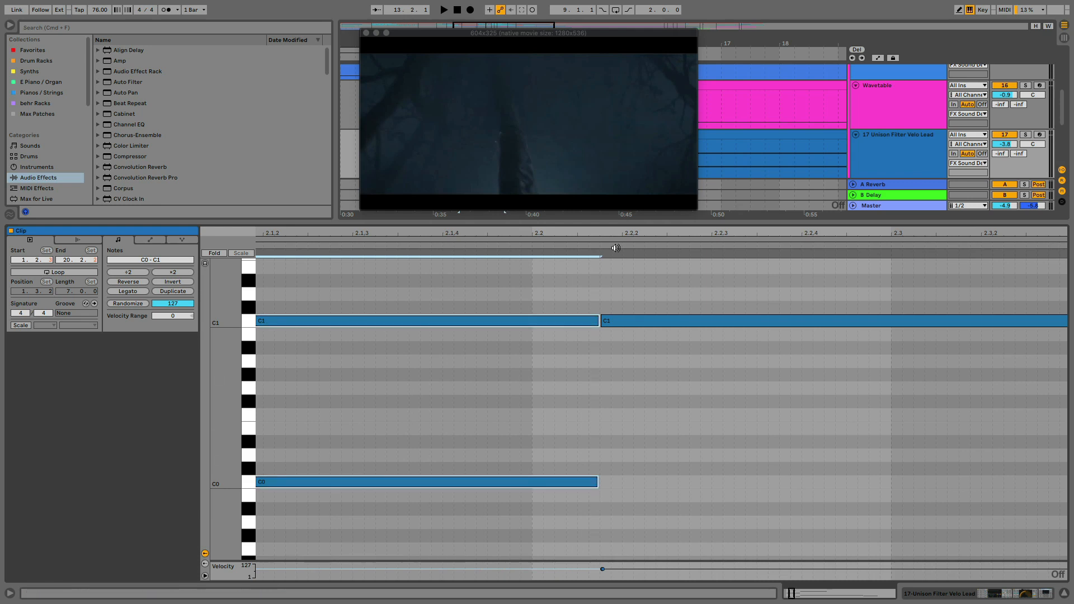
{"action": "left_click_drag", "start_coordinate": [596, 230], "coordinate": [594, 230]}
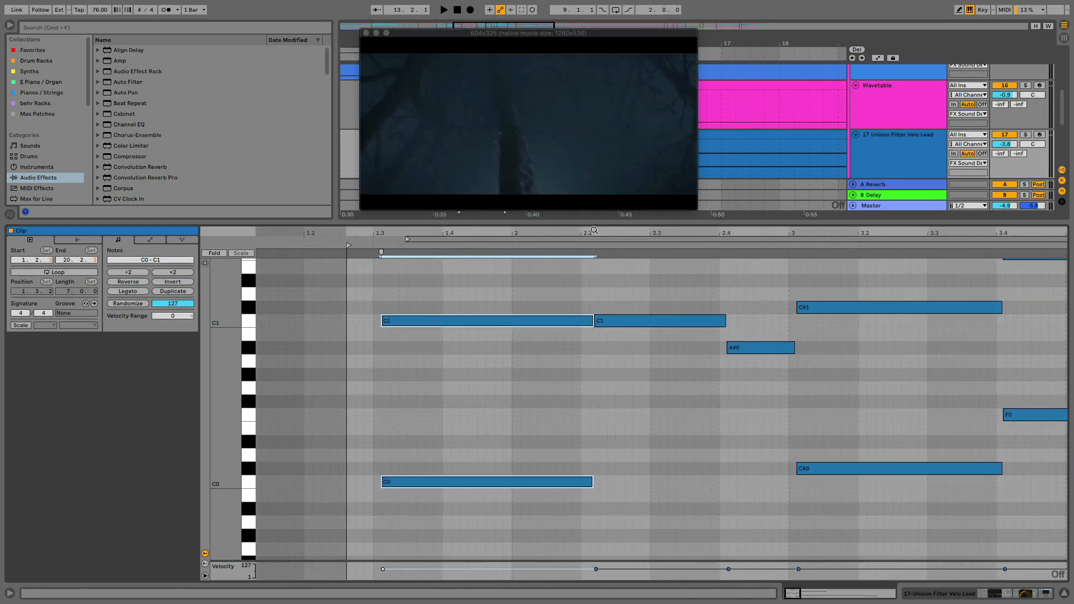
Play the edited Velo Lead clip through to bar 20 against the video, and shrink the note editor to enlarge the arrangement
{"action": "key", "text": "space"}
{"action": "key", "text": "space"}
{"action": "key", "text": "space"}
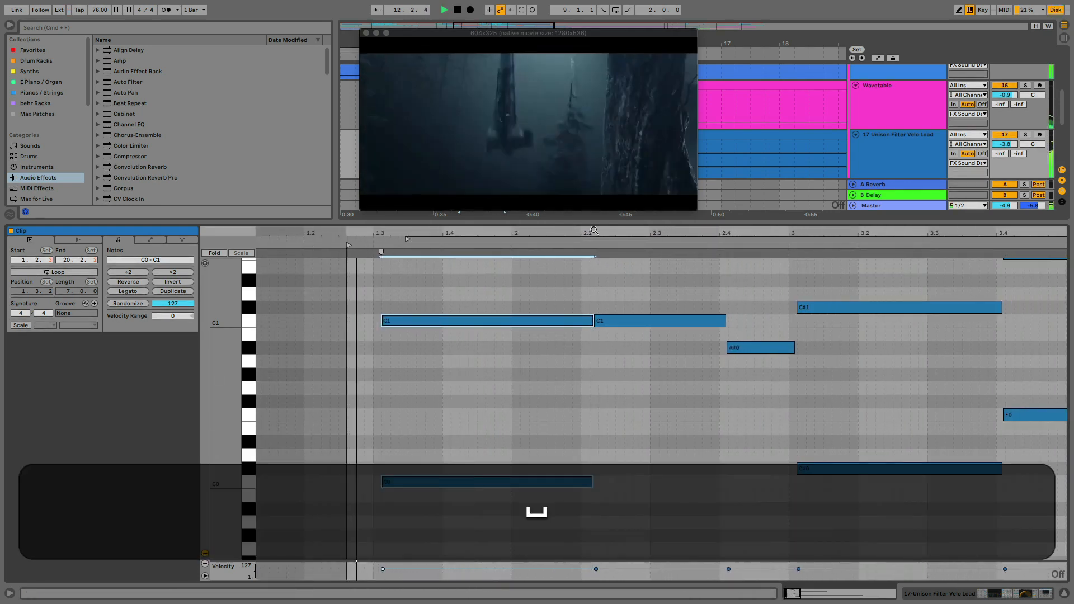
{"action": "key", "text": "space"}
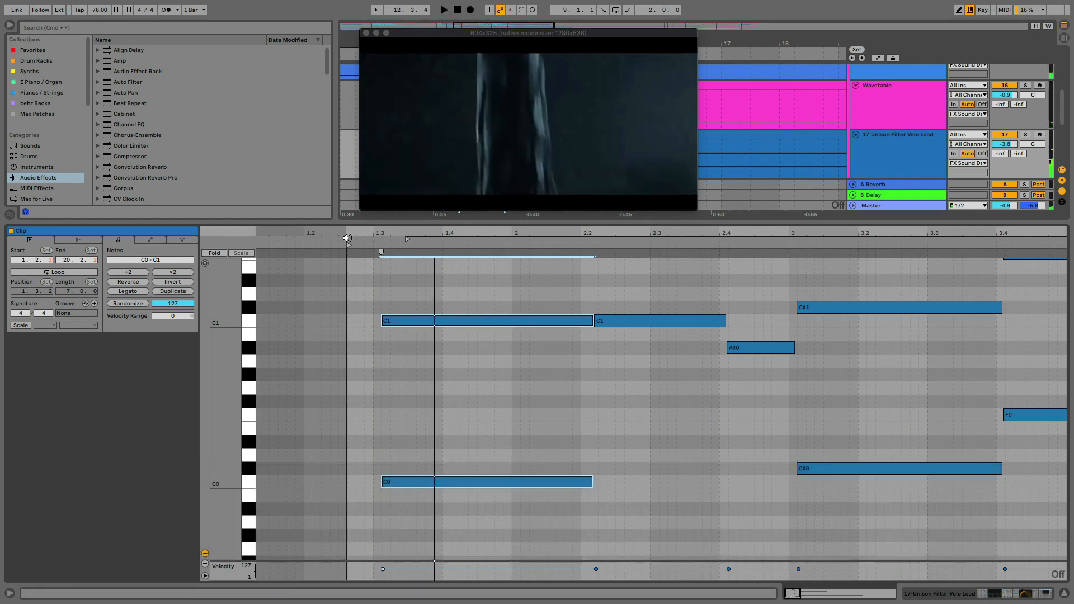
{"action": "key", "text": "space"}
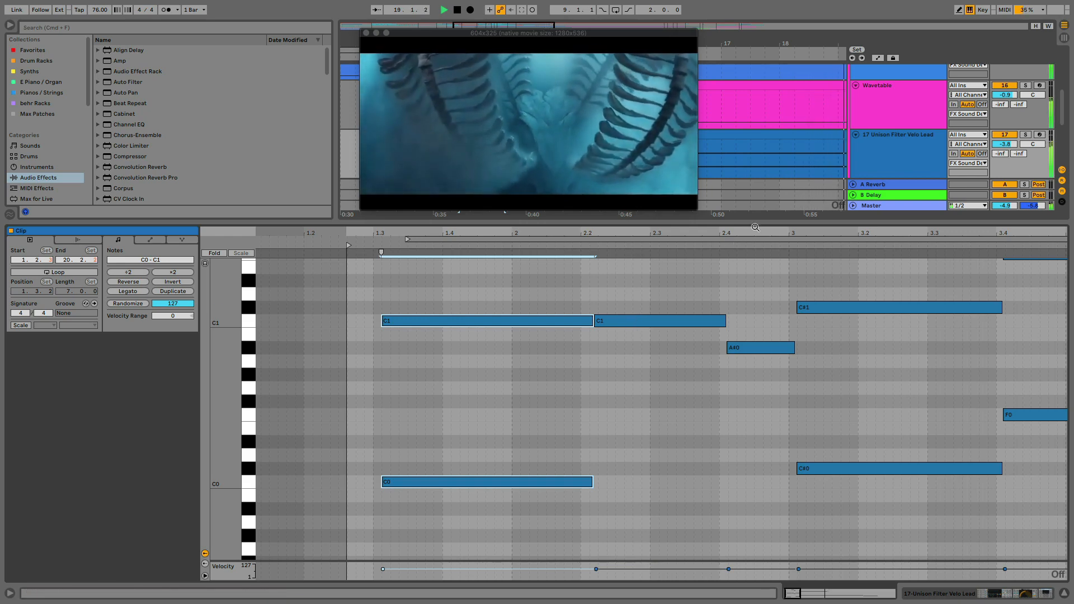
{"action": "left_click_drag", "start_coordinate": [749, 224], "coordinate": [730, 475]}
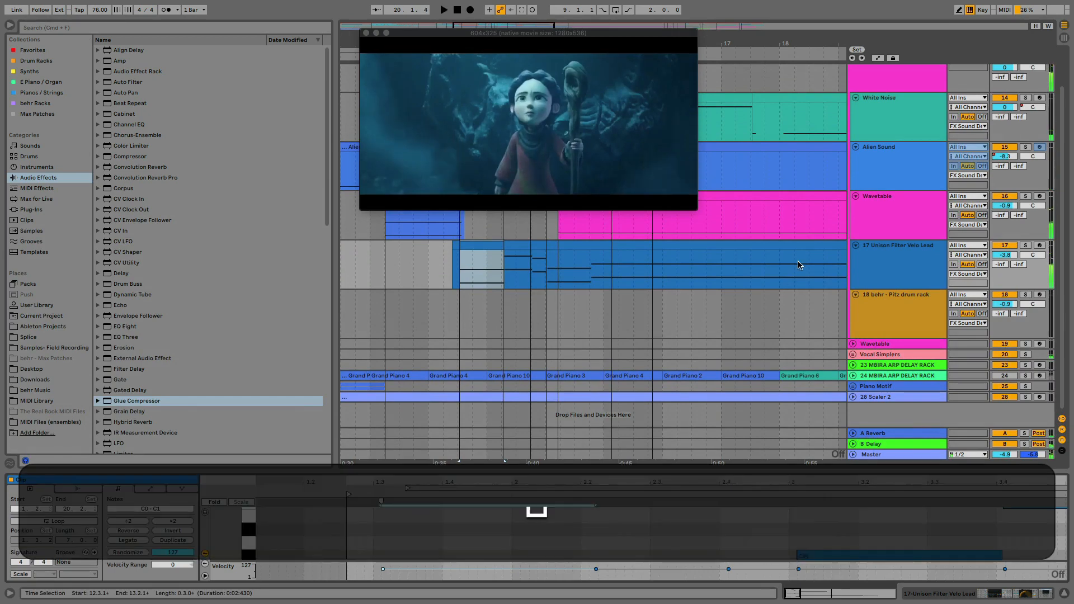
Unfreeze the Alien Sound track
{"action": "scroll", "coordinate": [780, 236], "scroll_direction": "up", "scroll_amount": 2}
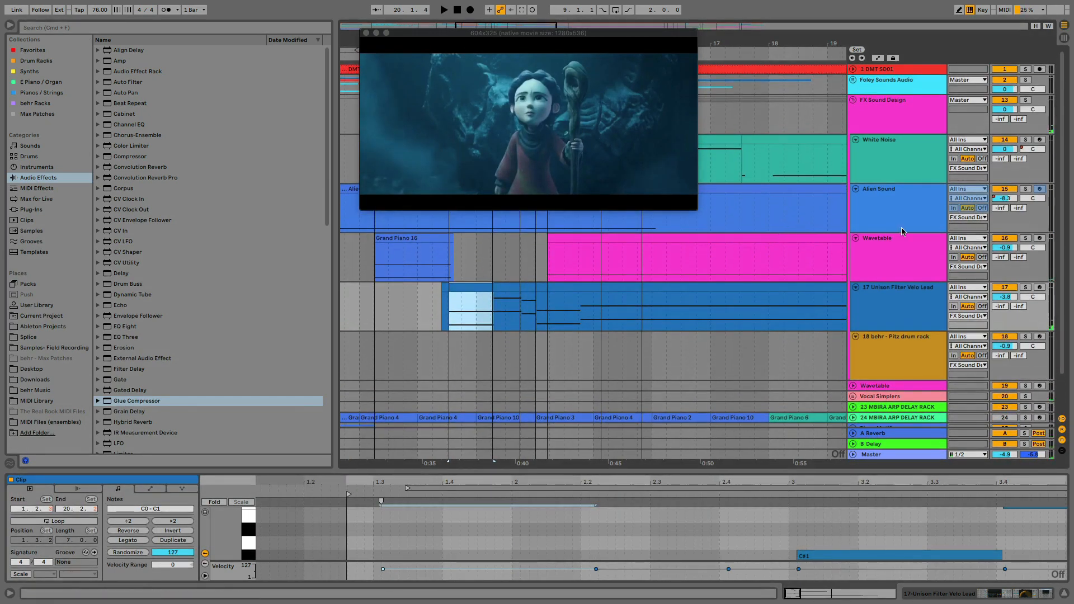
{"action": "double_click", "coordinate": [893, 219]}
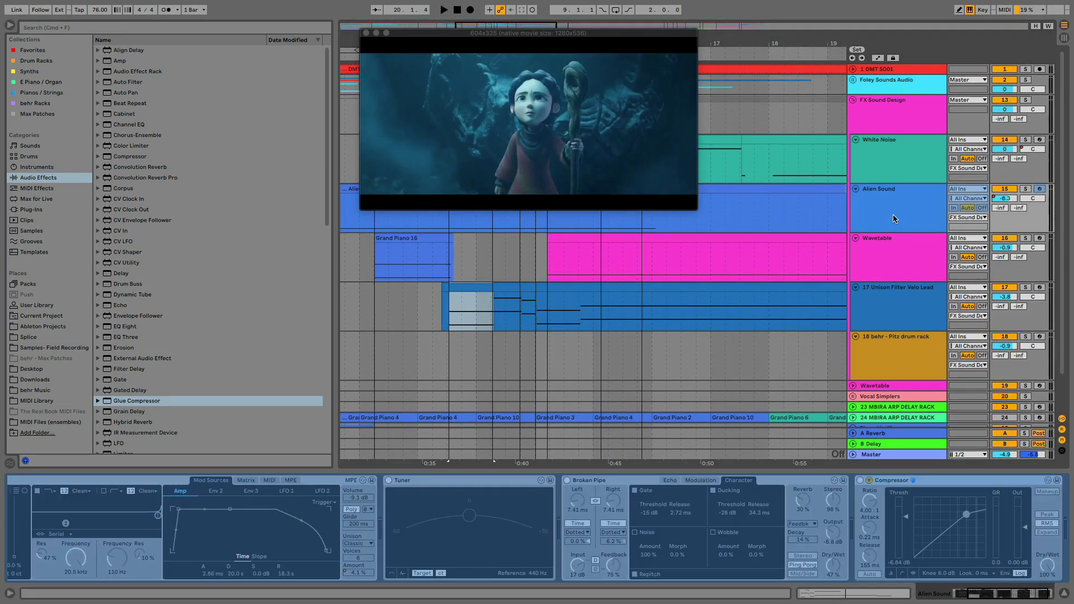
{"action": "right_click", "coordinate": [895, 204]}
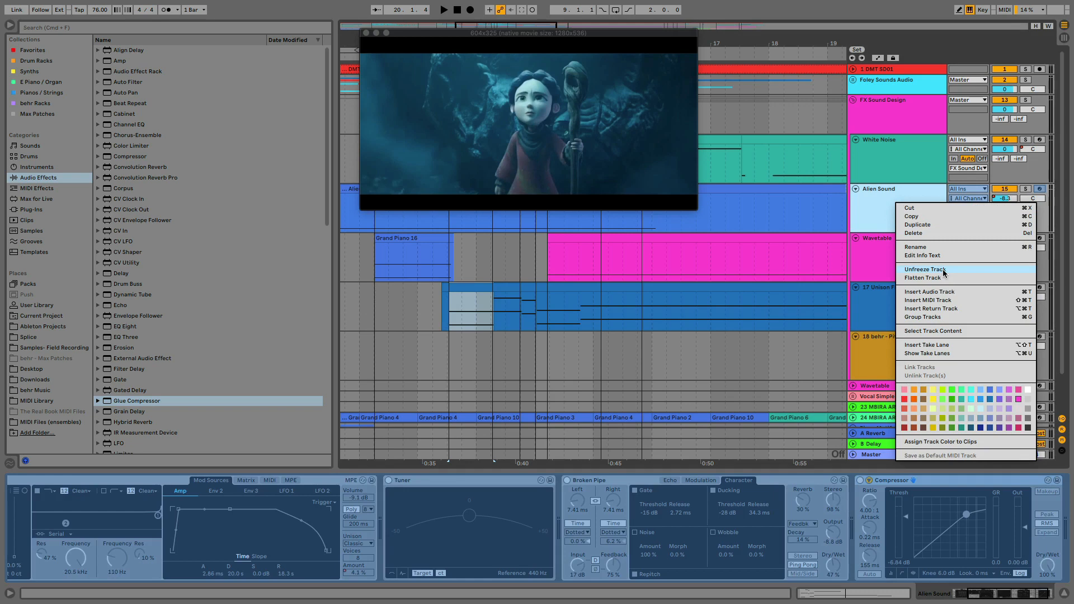
{"action": "left_click", "coordinate": [928, 271]}
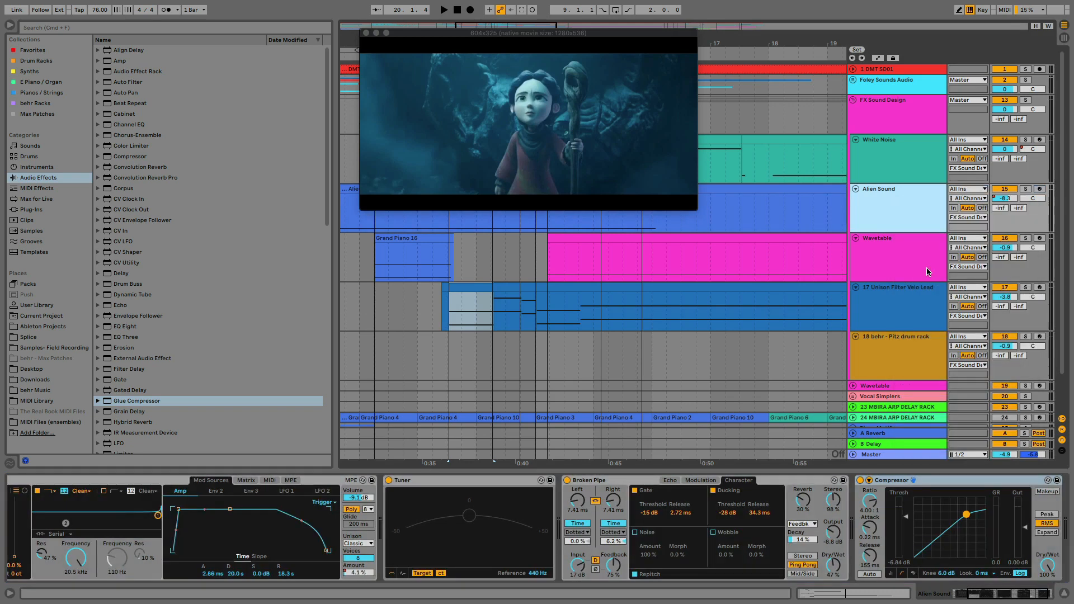
{"action": "left_click", "coordinate": [1007, 200]}
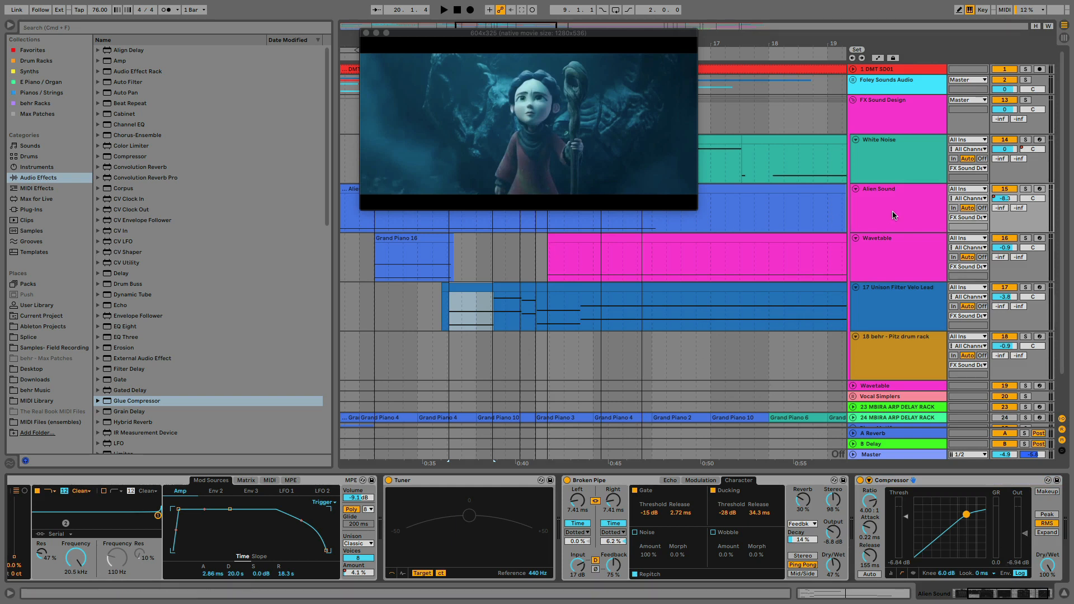
Move the video window clear of the locators and the White Noise clips in the arrangement
{"action": "left_click_drag", "start_coordinate": [666, 39], "coordinate": [554, 295]}
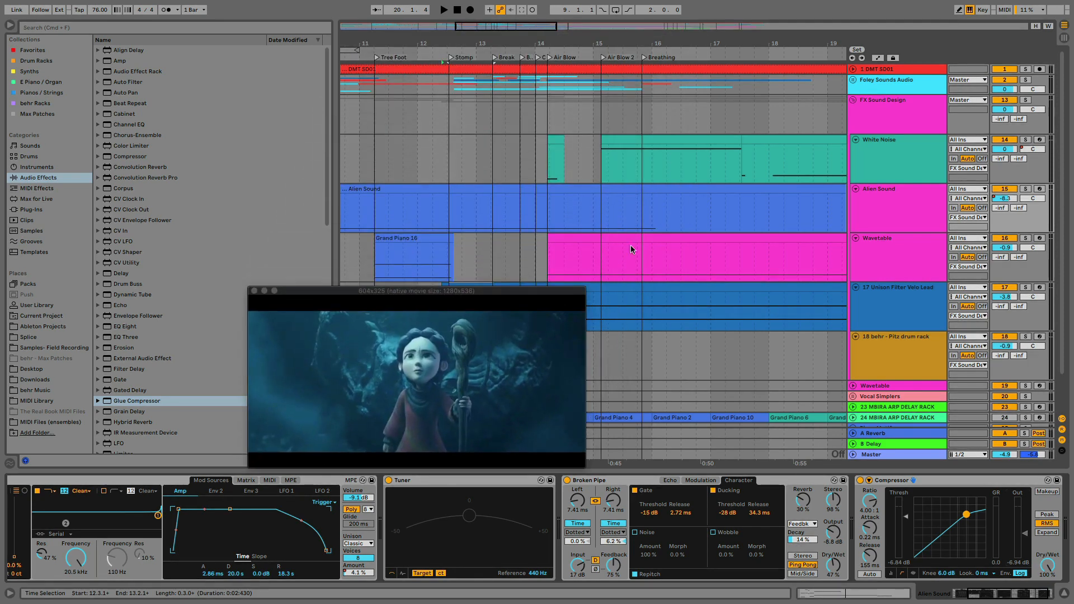
{"action": "scroll", "coordinate": [701, 203], "scroll_direction": "right", "scroll_amount": 5}
{"action": "scroll", "coordinate": [547, 177], "scroll_direction": "left", "scroll_amount": 4}
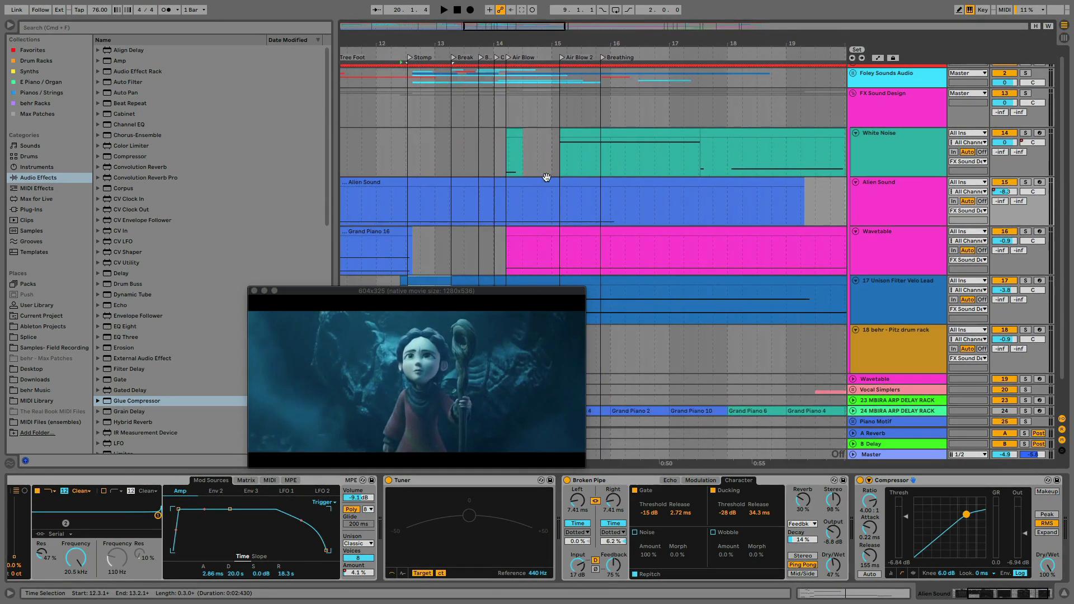
Select the short White Noise clip at the Air Blow locator, solo its track and audition the clip
{"action": "left_click", "coordinate": [515, 140]}
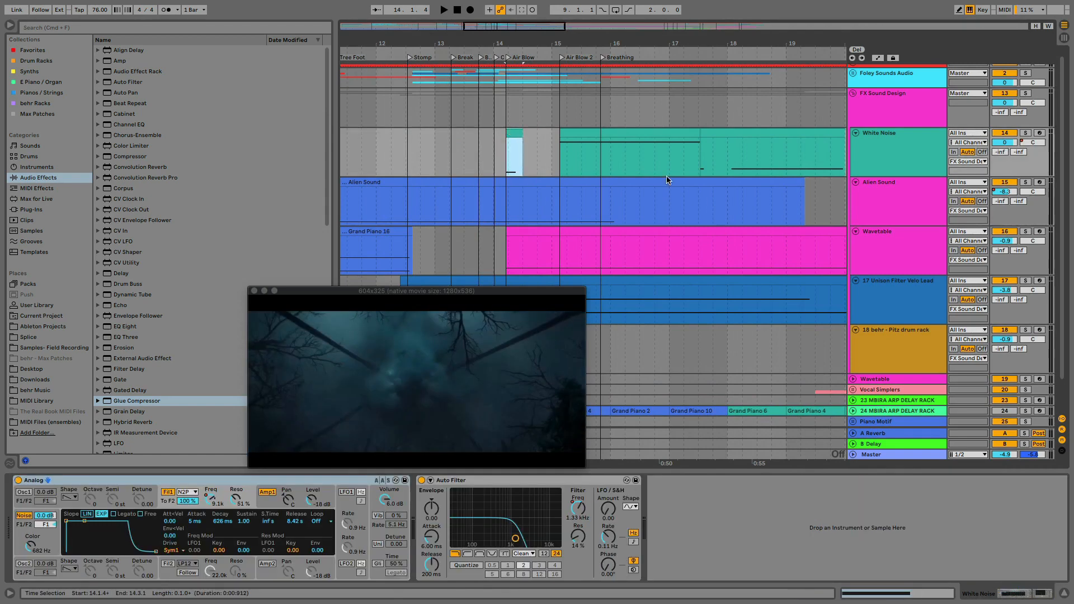
{"action": "left_click", "coordinate": [1026, 132]}
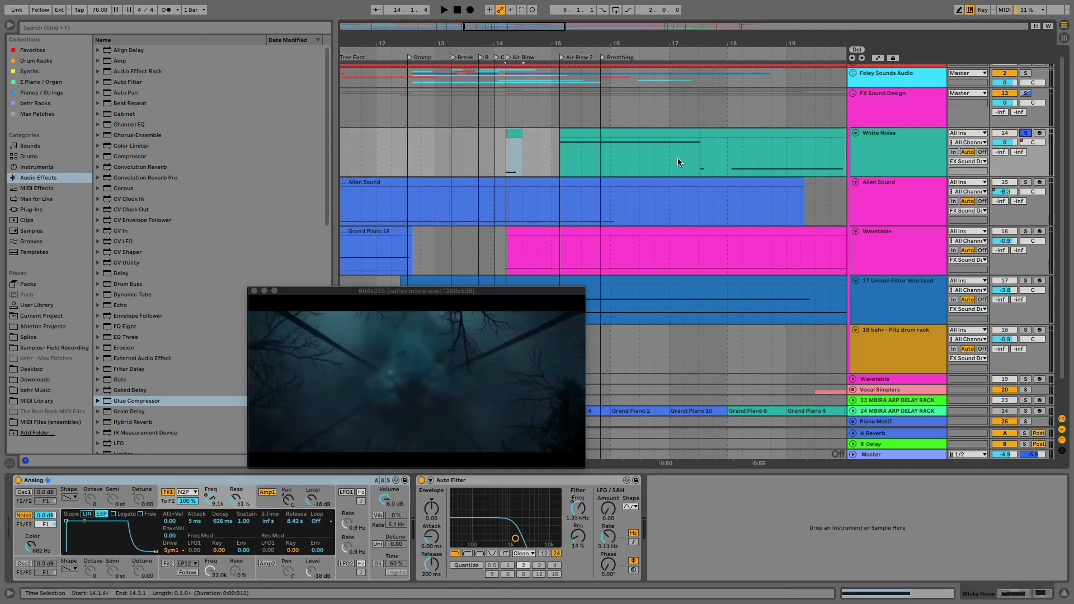
{"action": "key", "text": "space"}
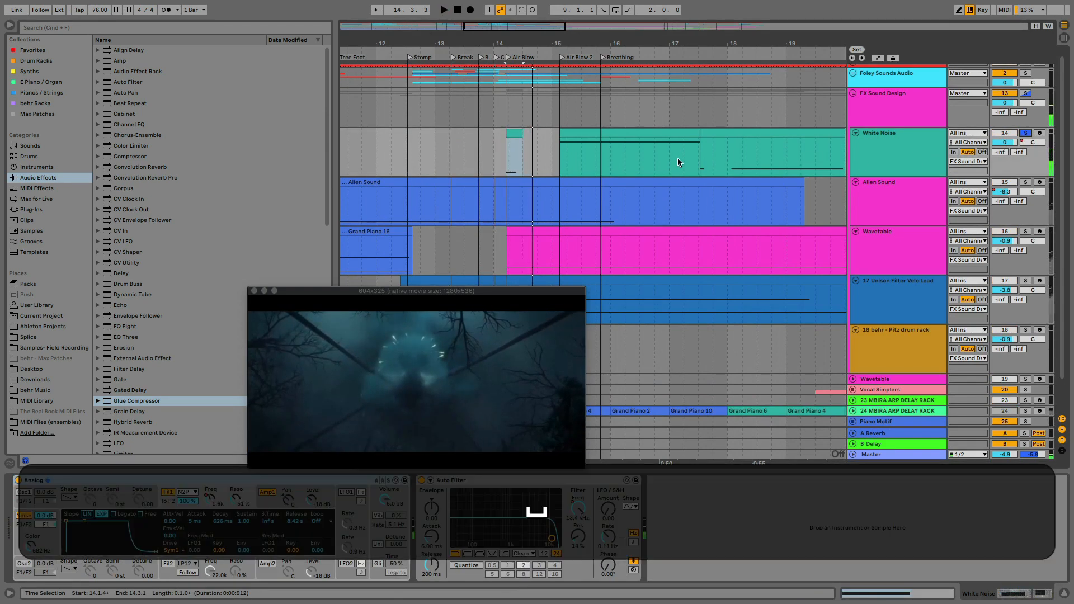
{"action": "left_click", "coordinate": [509, 135]}
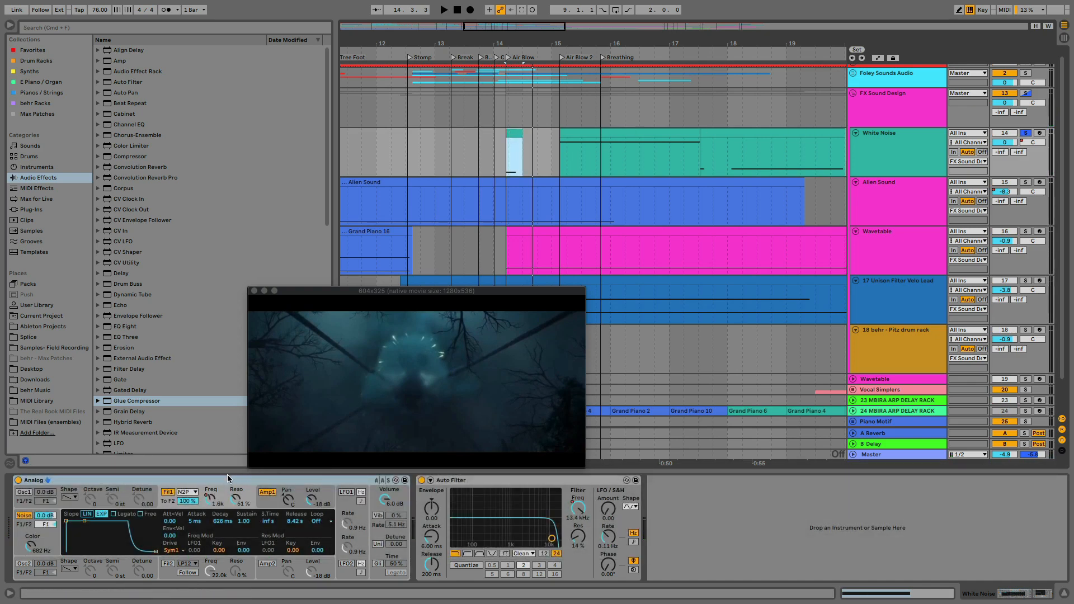
{"action": "key", "text": "space"}
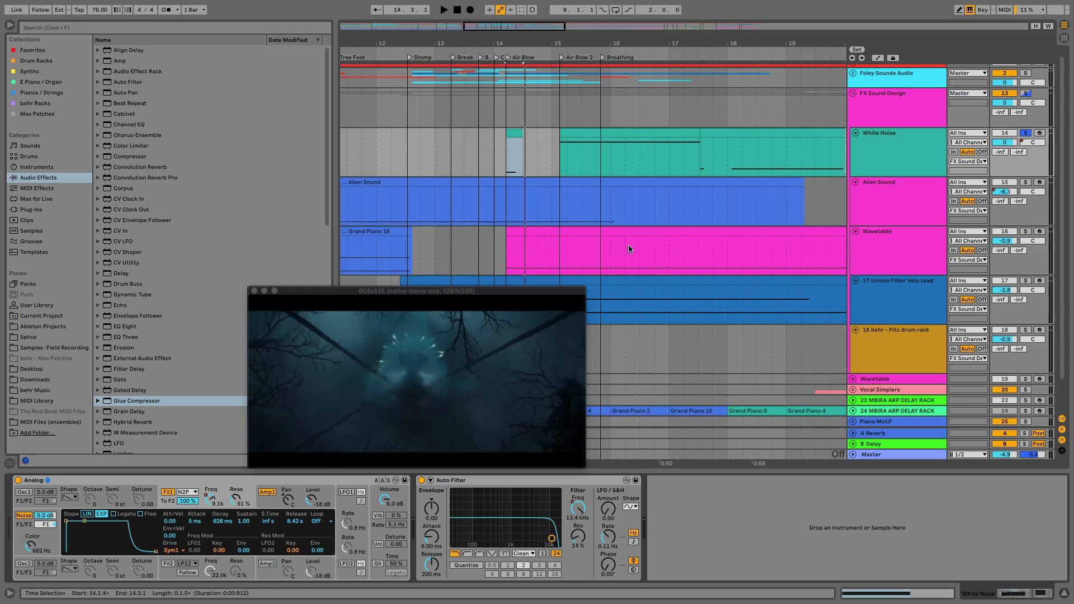
Play the soloed White Noise track from just before the Air Blow clip past the Air Blow 2 locator
{"action": "left_click", "coordinate": [514, 134]}
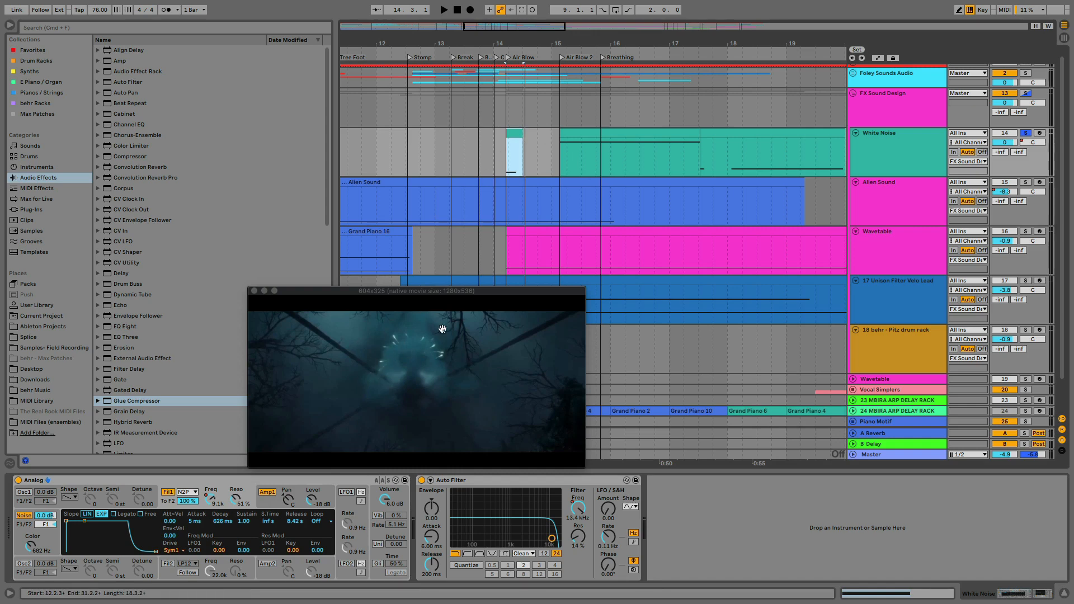
{"action": "left_click", "coordinate": [503, 152]}
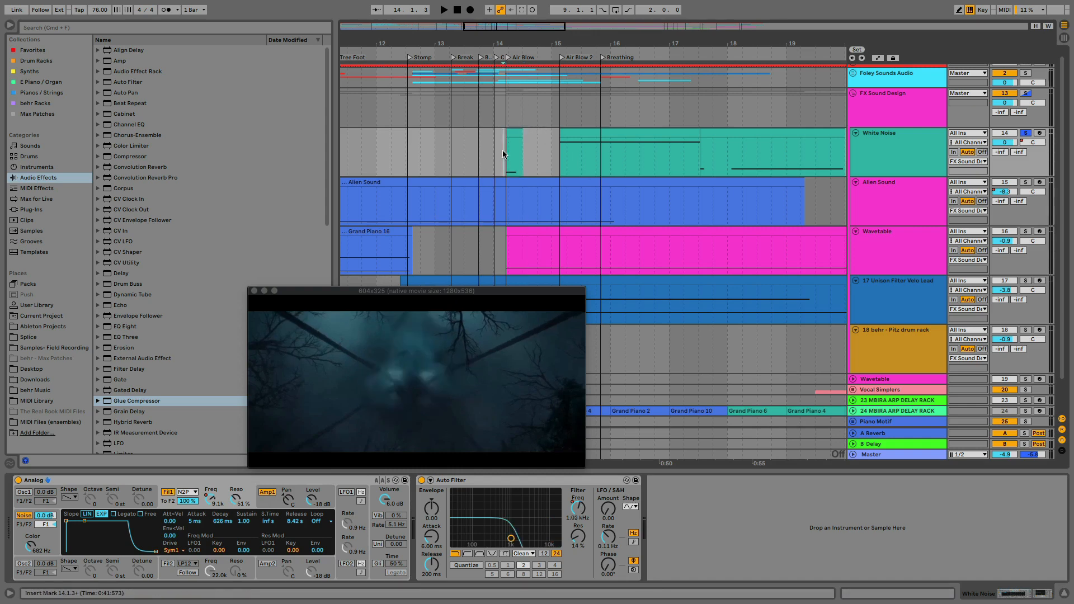
{"action": "key", "text": "space"}
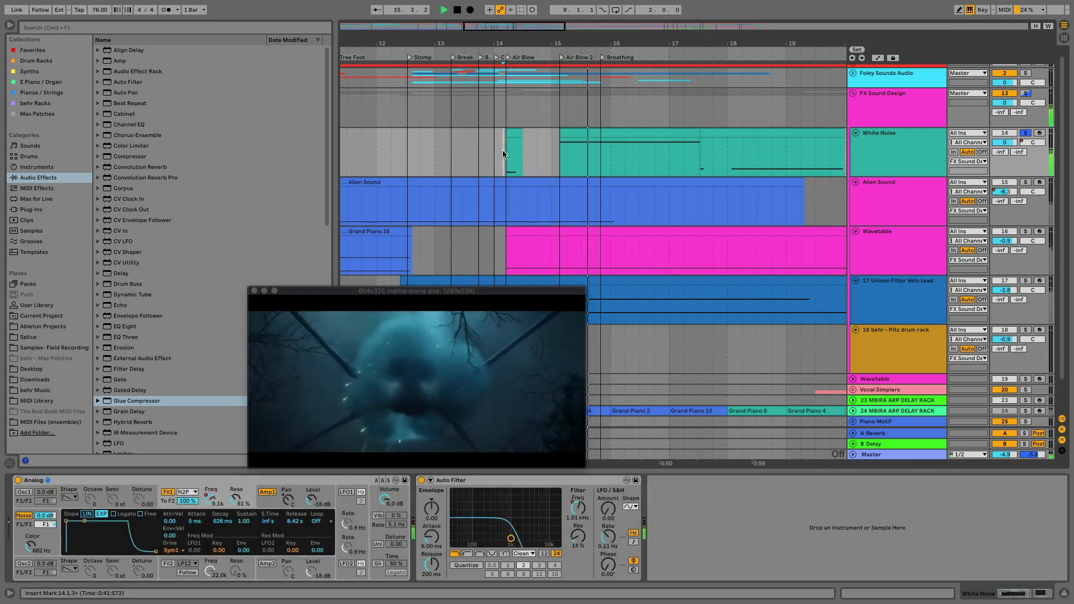
{"action": "key", "text": "space"}
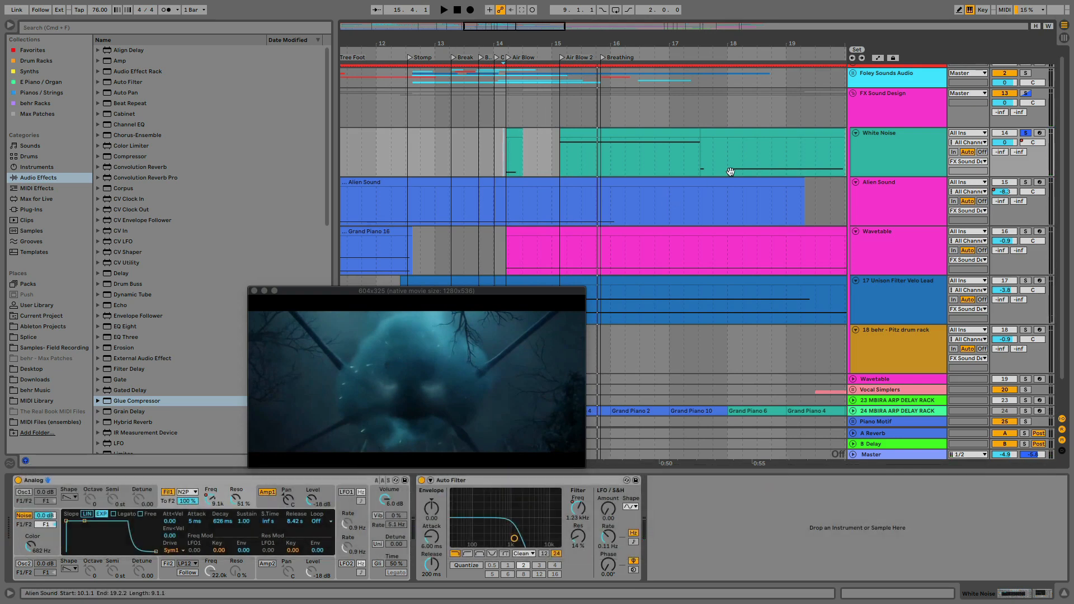
Inspect the devices on the FX Sound Design group and its Alien Sound, Wavetable and Unison Filter Velo Lead tracks
{"action": "left_click", "coordinate": [898, 111]}
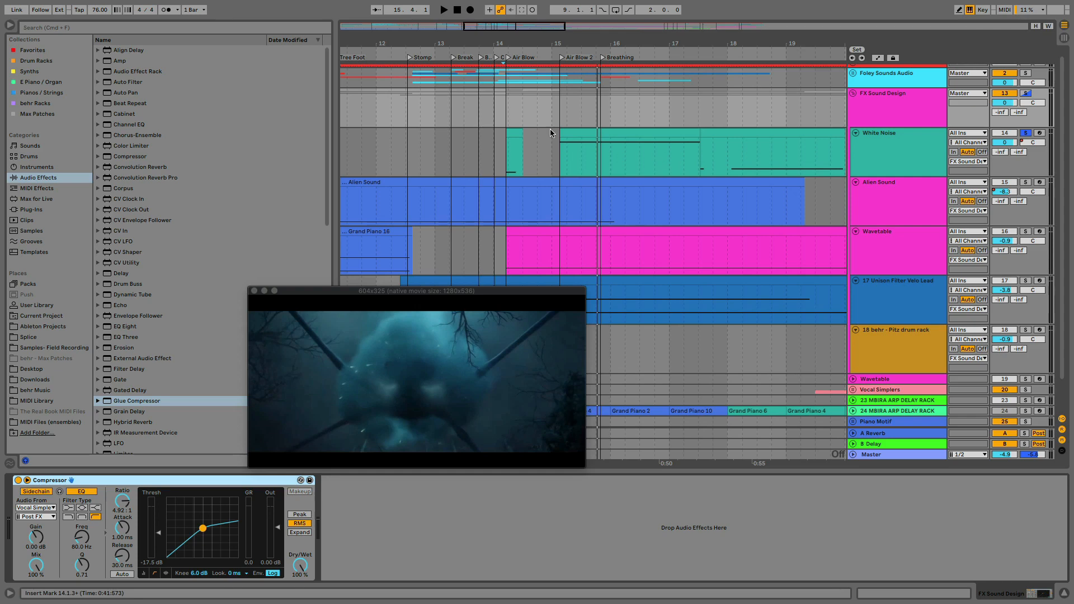
{"action": "scroll", "coordinate": [665, 166], "scroll_direction": "right", "scroll_amount": 5}
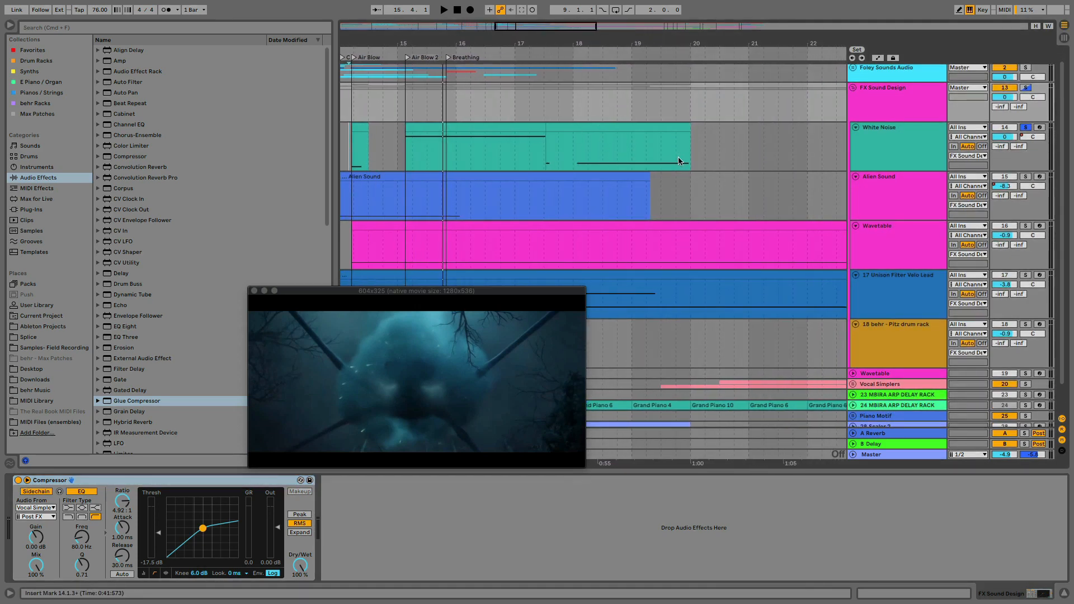
{"action": "left_click", "coordinate": [878, 193]}
{"action": "left_click", "coordinate": [877, 236]}
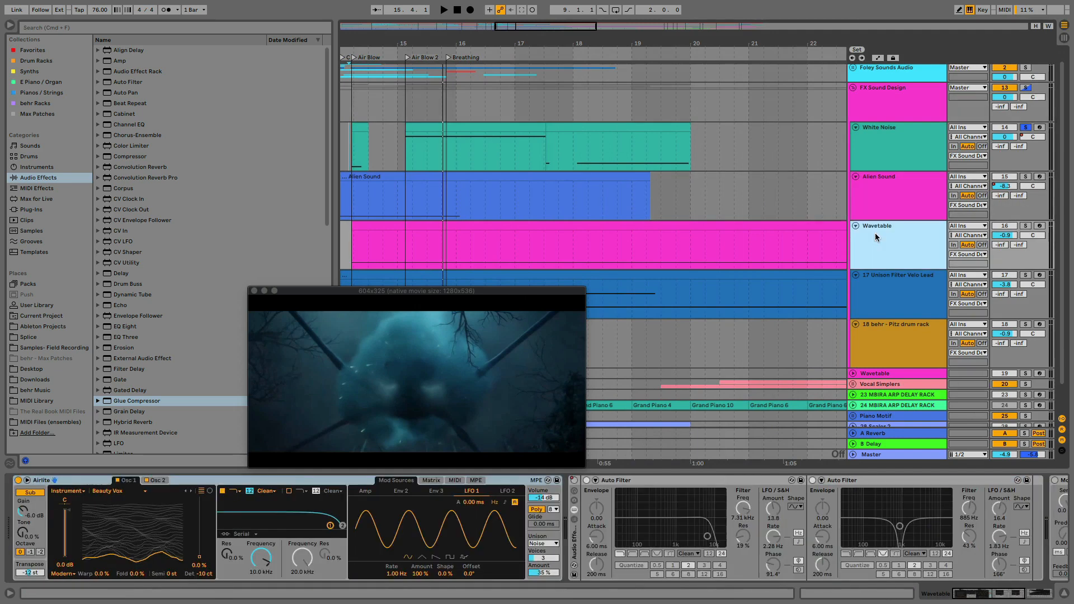
{"action": "left_click", "coordinate": [881, 284]}
{"action": "left_click", "coordinate": [879, 256]}
{"action": "left_click", "coordinate": [877, 292]}
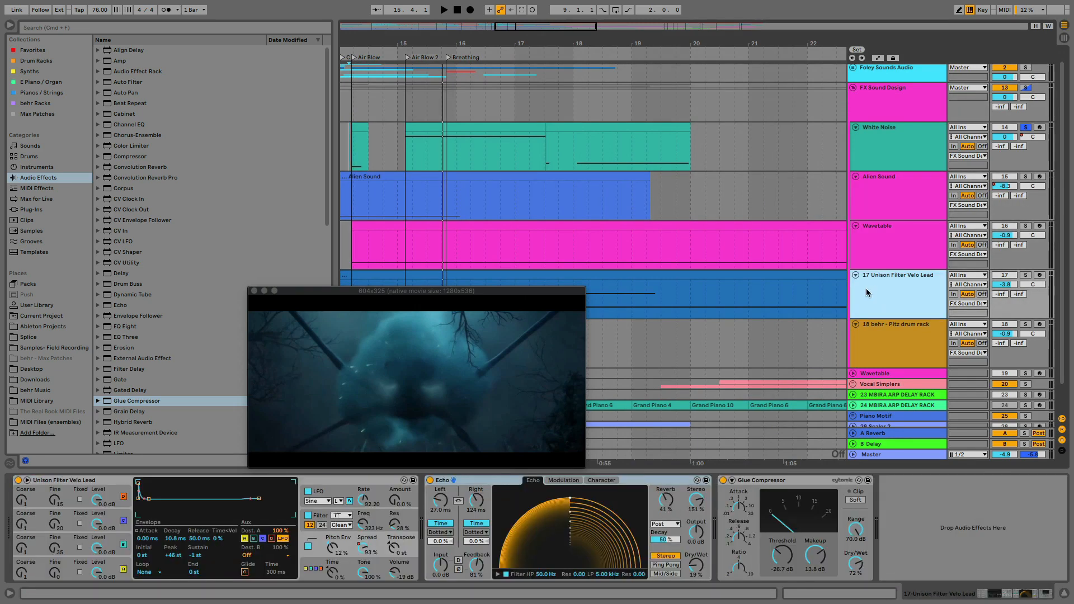
Select the Wavetable clip's range from 19.2.2 to 21.2.1 and hide the browser to widen the arrangement
{"action": "left_click_drag", "start_coordinate": [650, 262], "coordinate": [766, 263]}
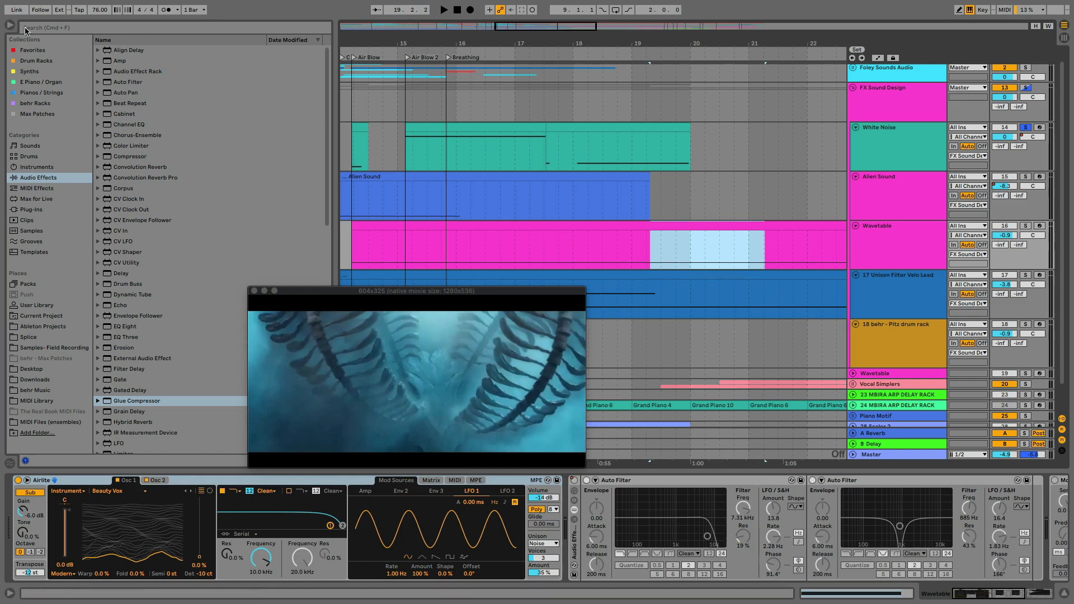
{"action": "left_click", "coordinate": [10, 26]}
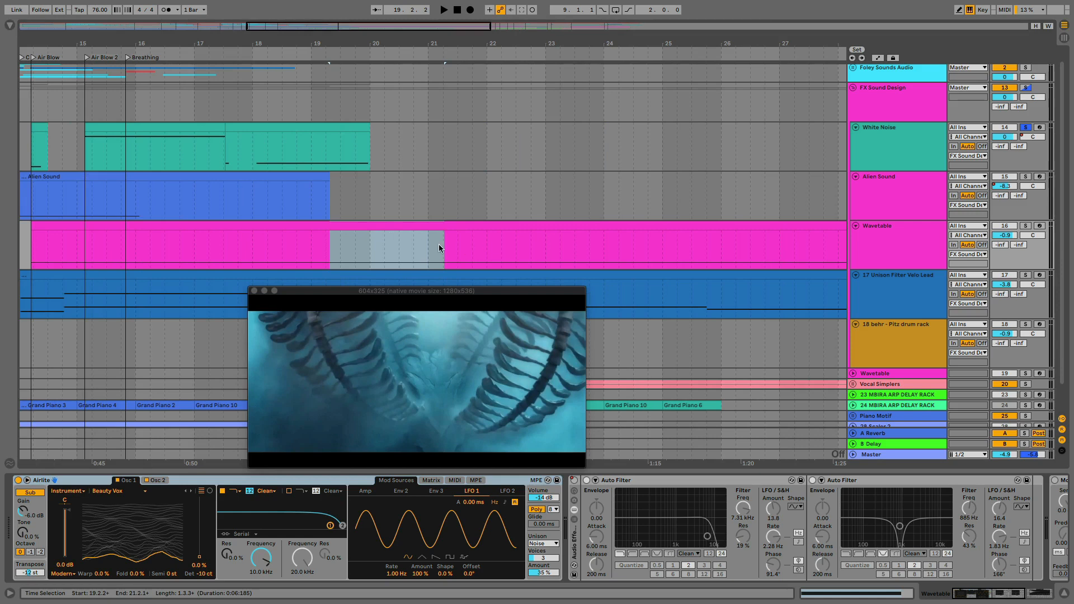
Show the FX Sound Design group's sidechain compressor, then unfold the Vocal Simplers group and display the Vox Sample Alto device
{"action": "left_click", "coordinate": [888, 94]}
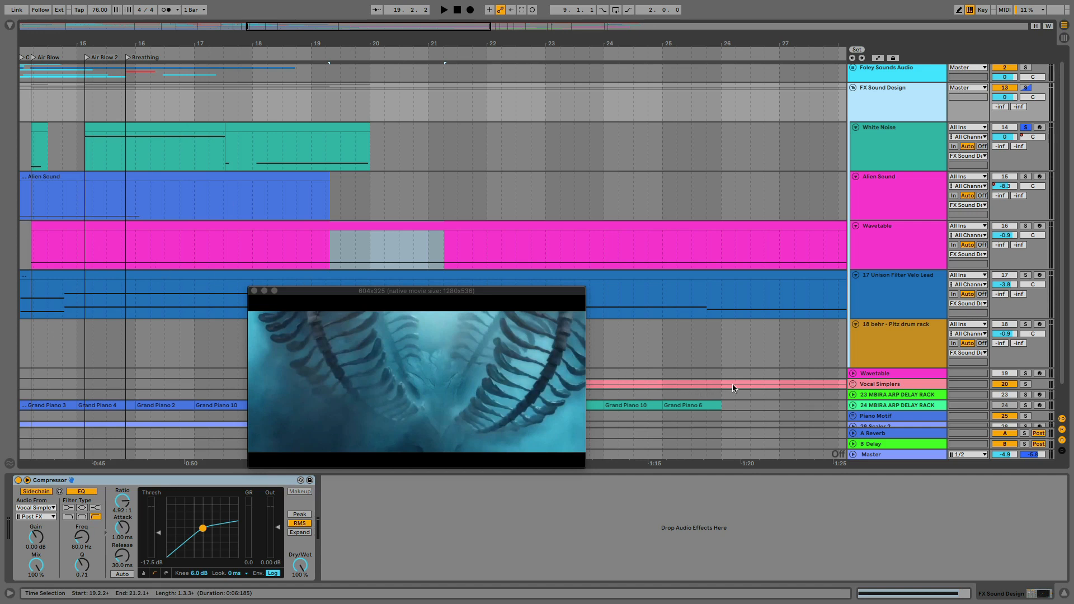
{"action": "left_click", "coordinate": [853, 385]}
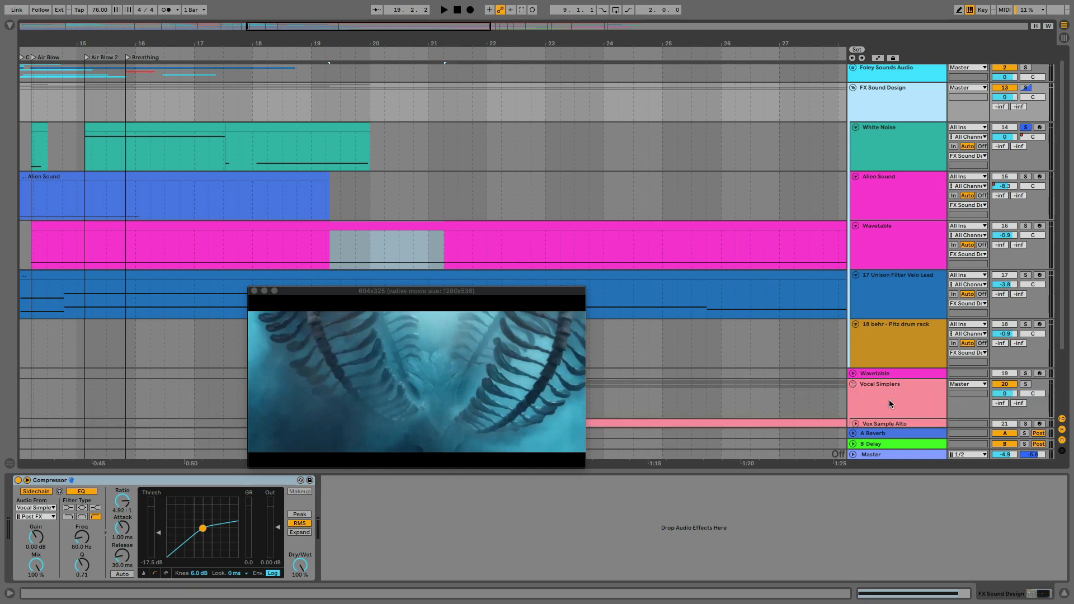
{"action": "scroll", "coordinate": [889, 399], "scroll_direction": "down", "scroll_amount": 2}
{"action": "left_click", "coordinate": [877, 361]}
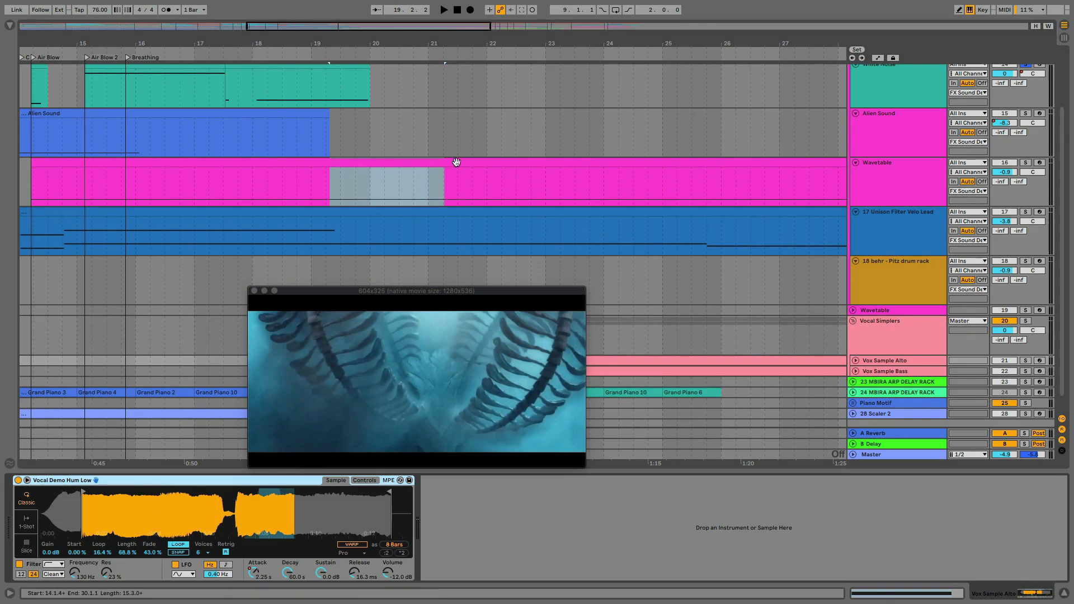
Examine how the sound design and vocal clips are laid out across the arrangement, from the Stomp locator through Pluck
{"action": "scroll", "coordinate": [456, 162], "scroll_direction": "up", "scroll_amount": 2}
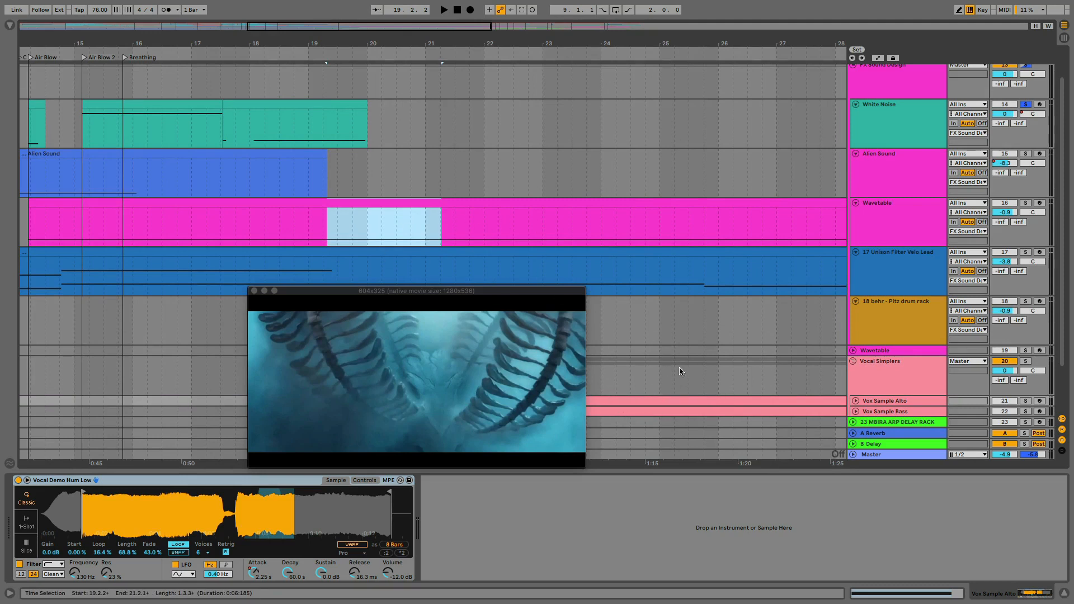
{"action": "scroll", "coordinate": [372, 207], "scroll_direction": "up", "scroll_amount": 2}
{"action": "scroll", "coordinate": [371, 207], "scroll_direction": "left", "scroll_amount": 2}
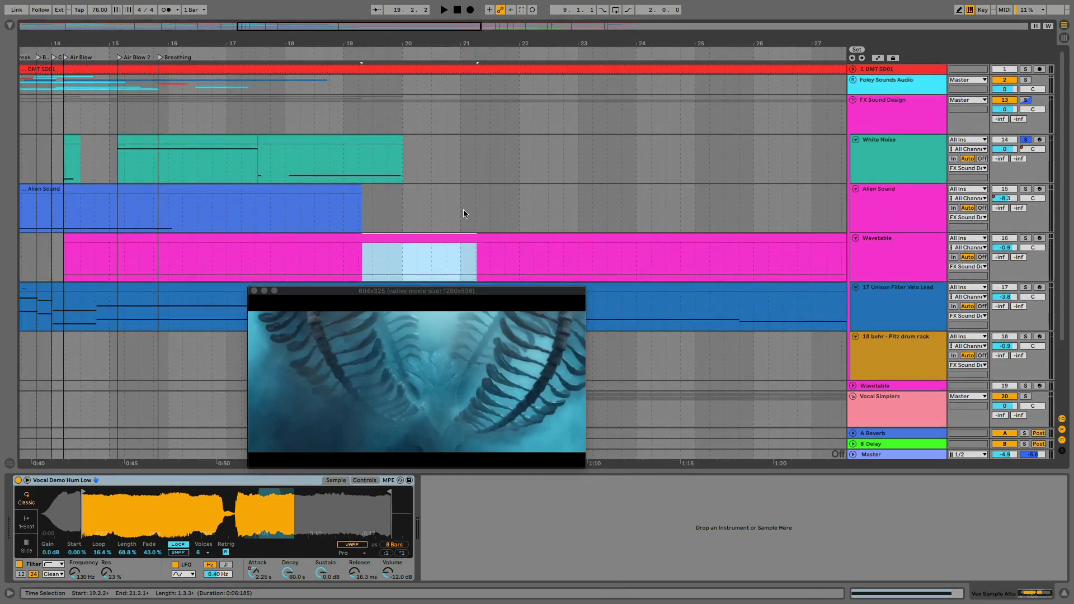
{"action": "scroll", "coordinate": [478, 217], "scroll_direction": "down", "scroll_amount": 3}
{"action": "scroll", "coordinate": [478, 217], "scroll_direction": "left", "scroll_amount": 2}
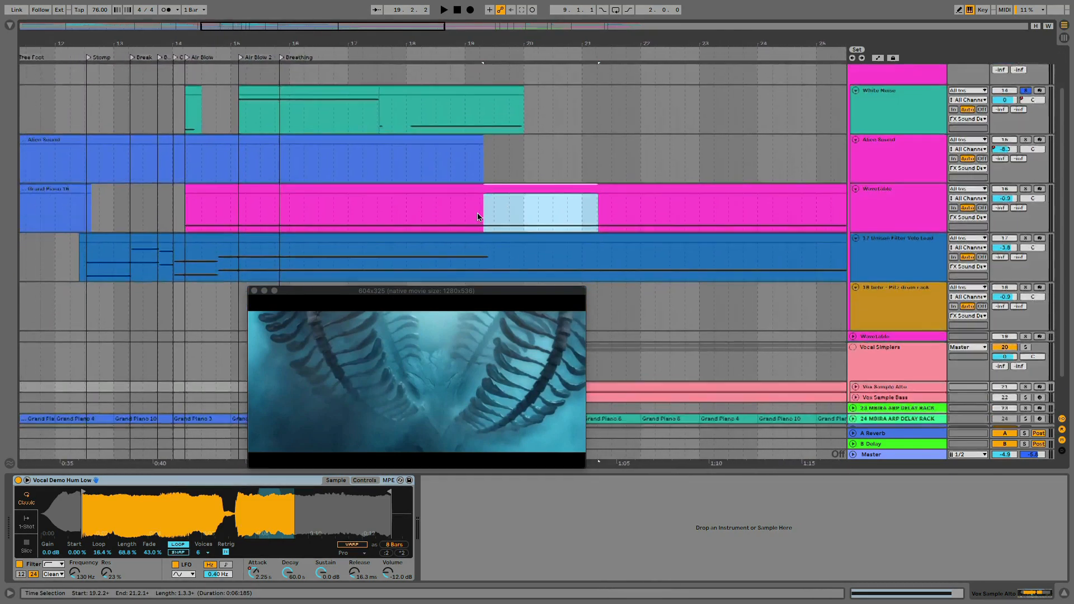
{"action": "scroll", "coordinate": [477, 217], "scroll_direction": "right", "scroll_amount": 4}
{"action": "scroll", "coordinate": [478, 217], "scroll_direction": "right", "scroll_amount": 5}
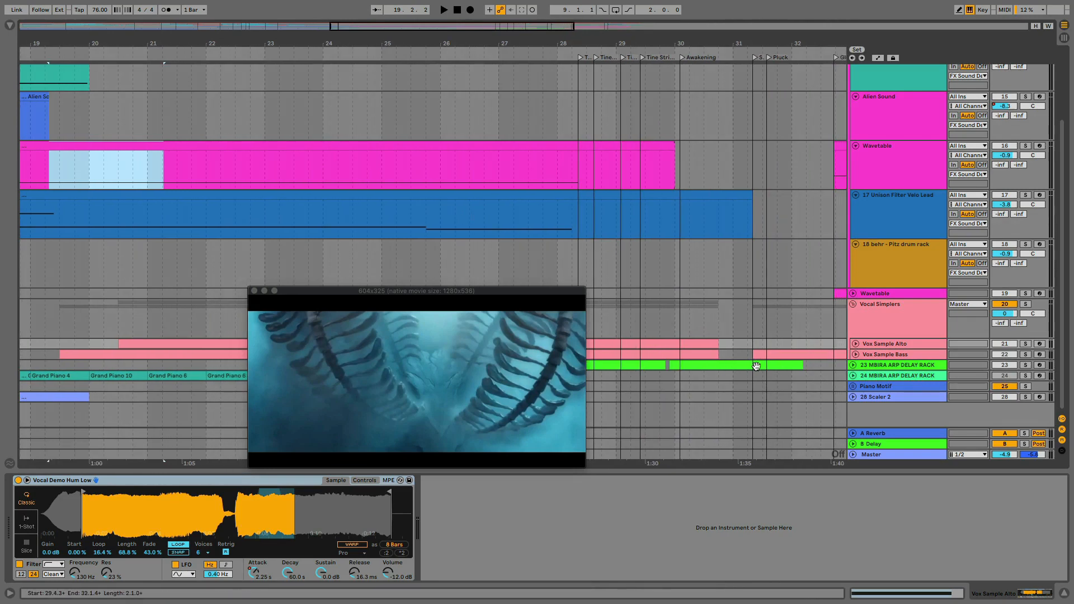
{"action": "scroll", "coordinate": [196, 227], "scroll_direction": "left", "scroll_amount": 5}
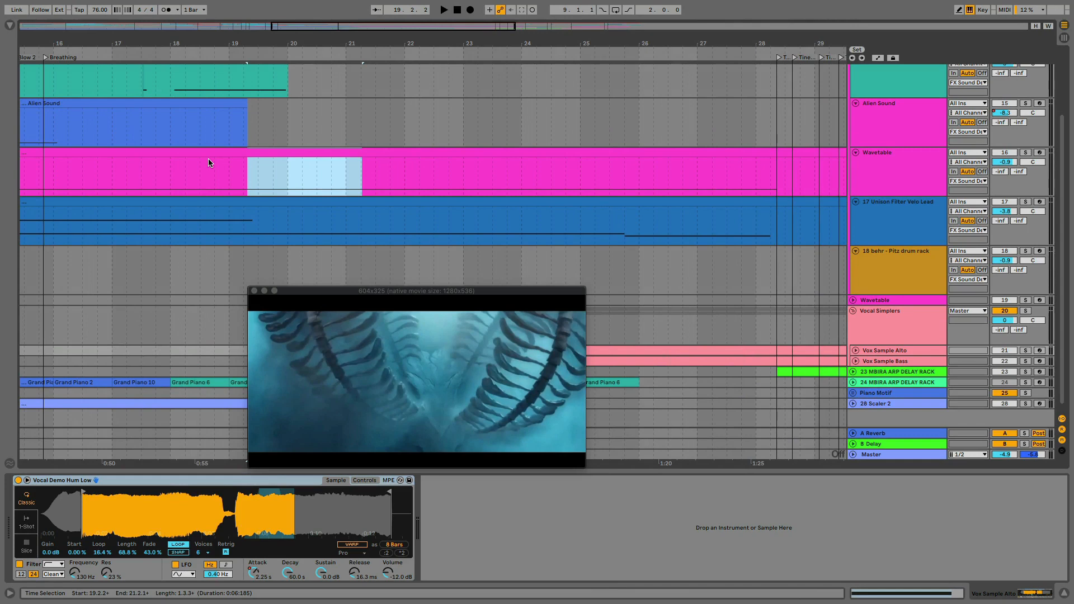
{"action": "scroll", "coordinate": [175, 173], "scroll_direction": "left", "scroll_amount": 5}
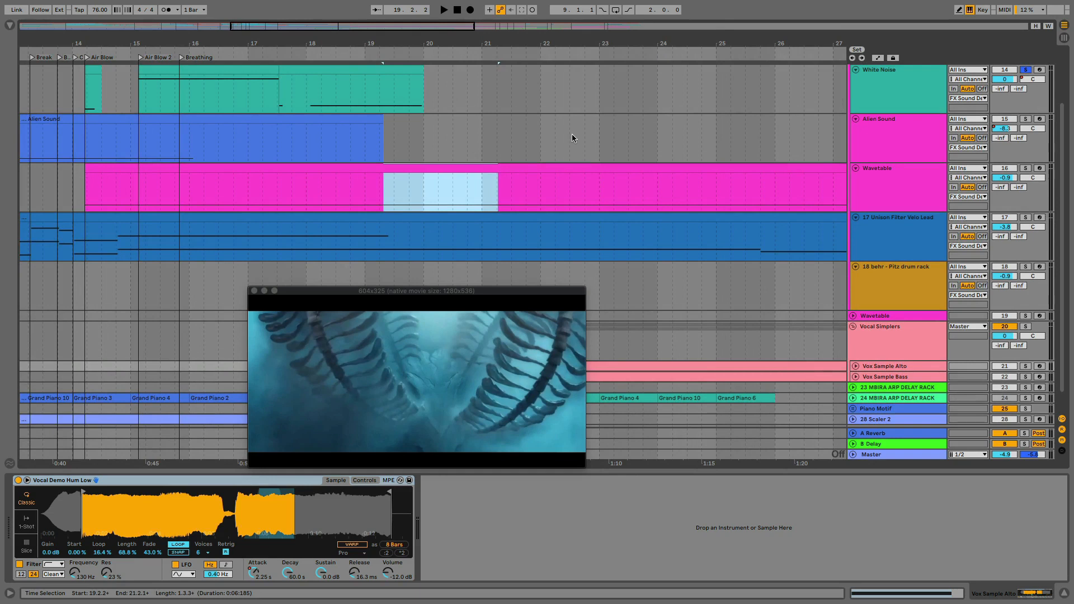
Unsolo the White Noise track and play the full mix from 9.4.2, just before the Build up locator
{"action": "left_click", "coordinate": [1025, 70]}
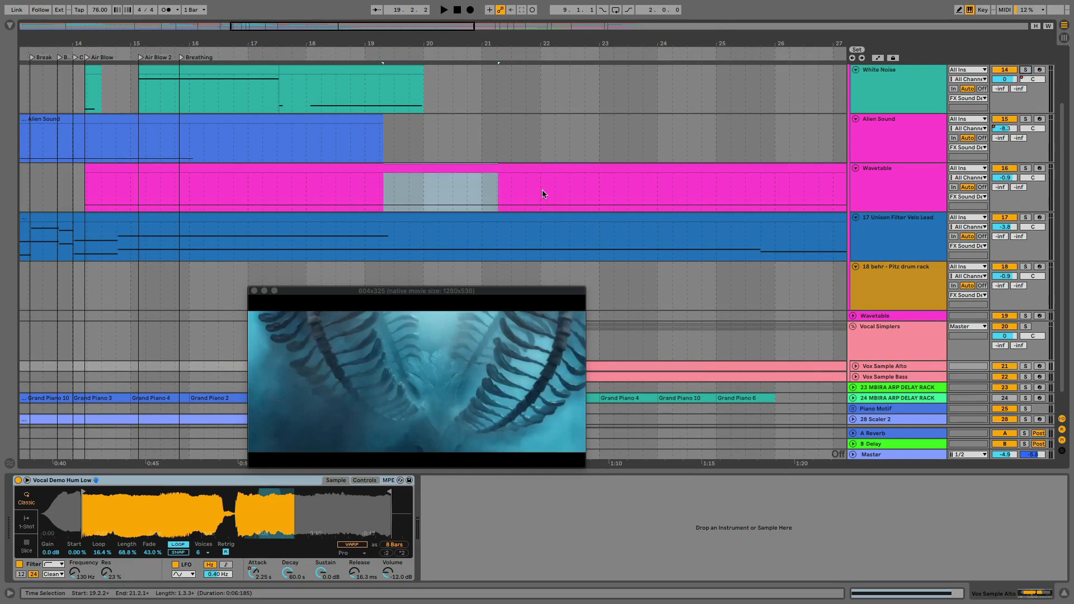
{"action": "scroll", "coordinate": [542, 194], "scroll_direction": "left", "scroll_amount": 5}
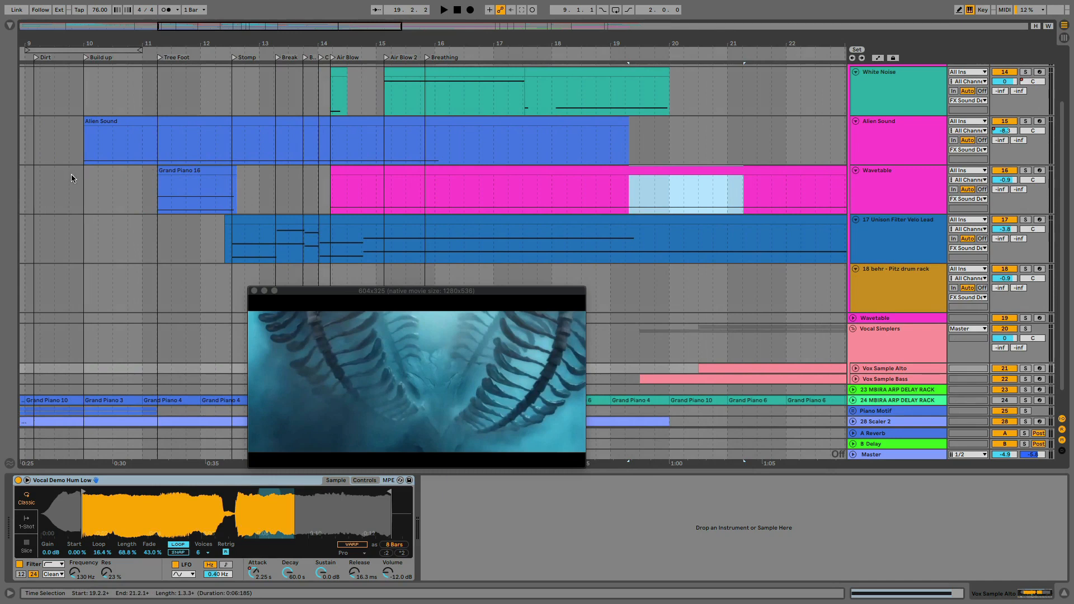
{"action": "left_click", "coordinate": [74, 177]}
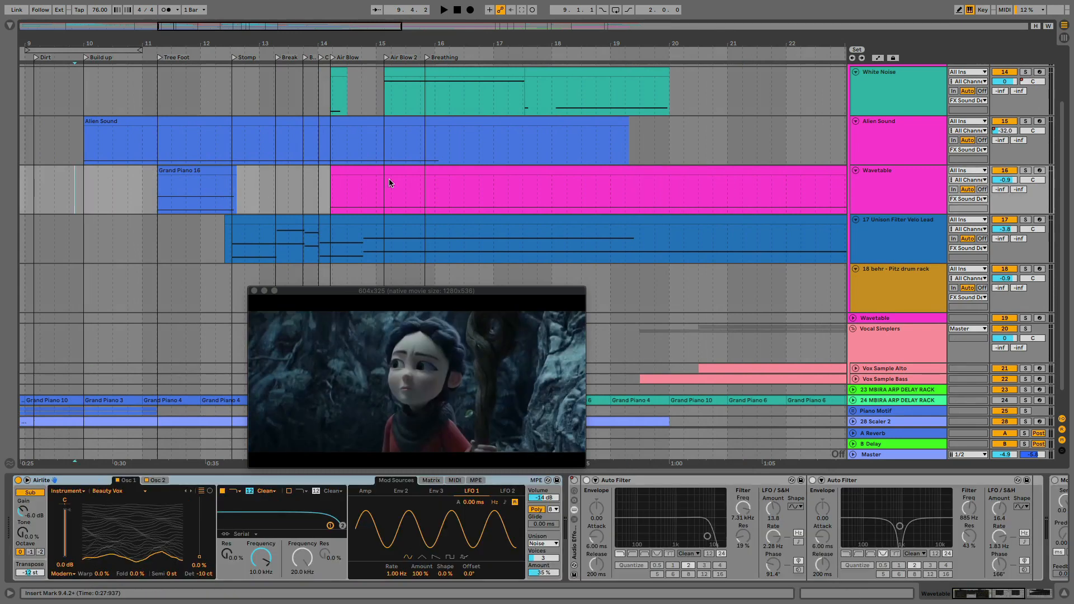
{"action": "key", "text": "space"}
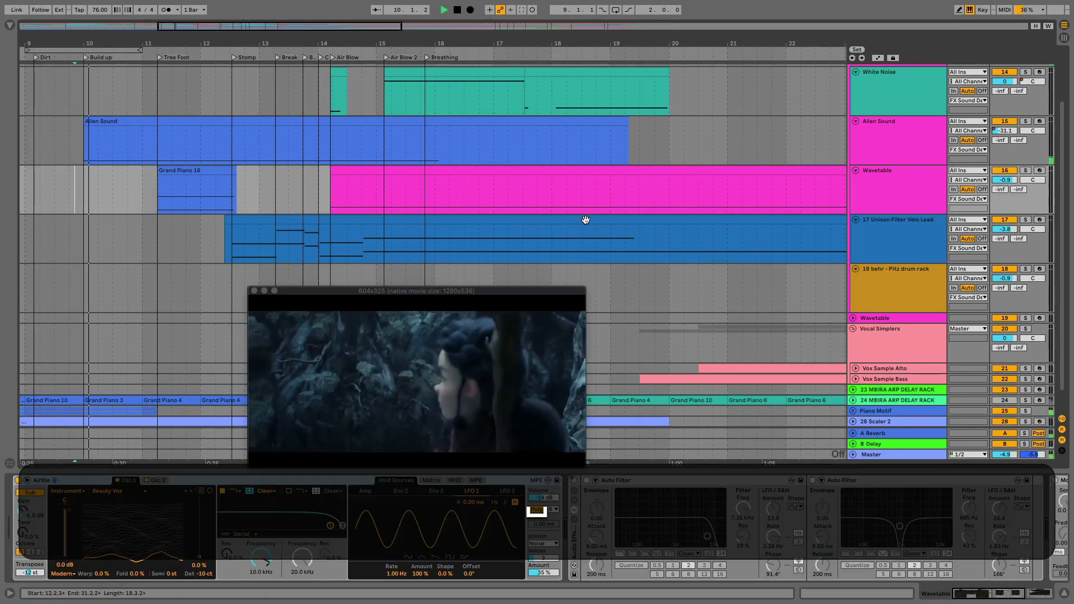
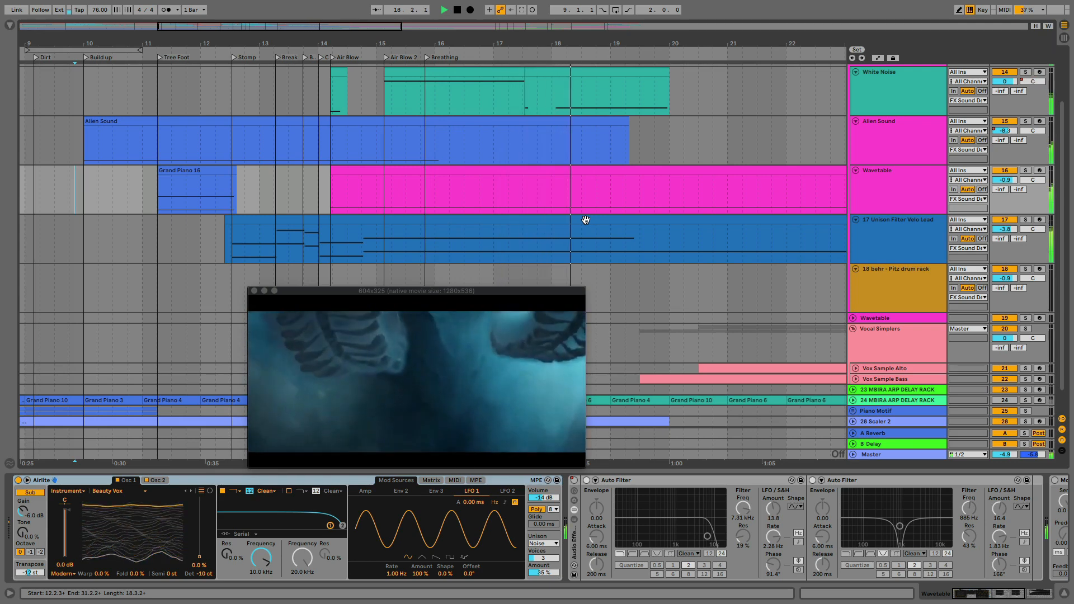
Raise the output of the Diffused Long Cascades echo on the Vocal Simplers group to -3.0 dB, and stop playback
{"action": "scroll", "coordinate": [586, 220], "scroll_direction": "right", "scroll_amount": 1}
{"action": "scroll", "coordinate": [585, 220], "scroll_direction": "right", "scroll_amount": 10}
{"action": "scroll", "coordinate": [586, 221], "scroll_direction": "down", "scroll_amount": 1}
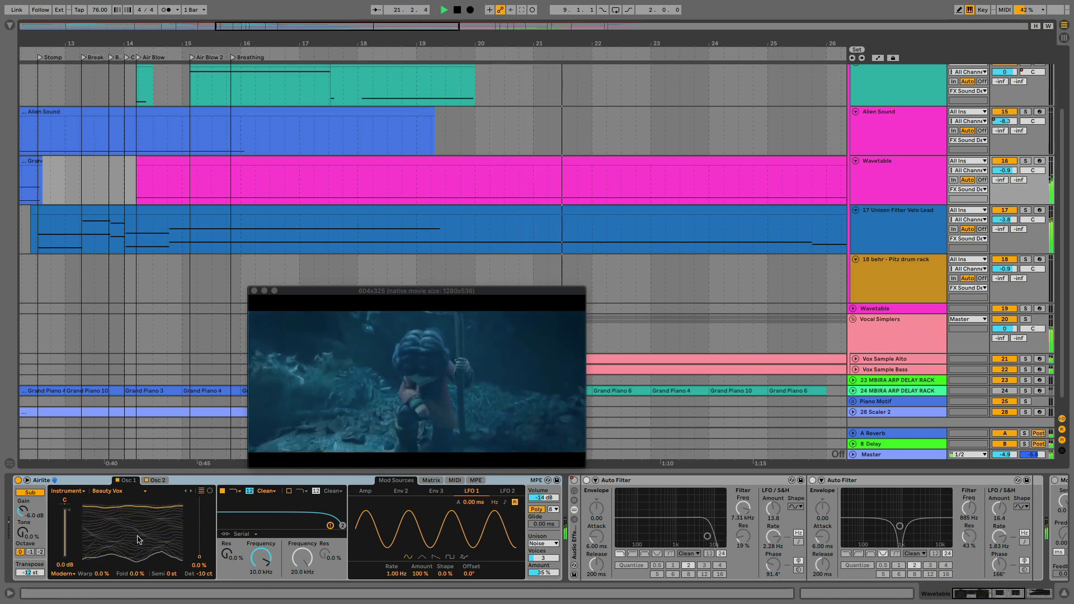
{"action": "left_click", "coordinate": [892, 337]}
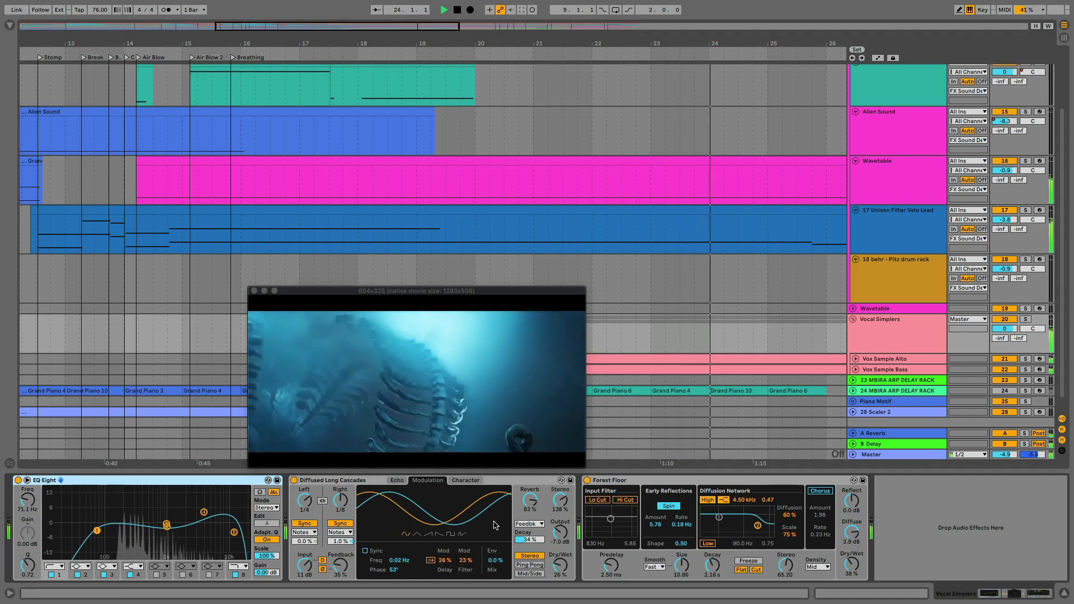
{"action": "left_click_drag", "start_coordinate": [559, 535], "coordinate": [558, 523]}
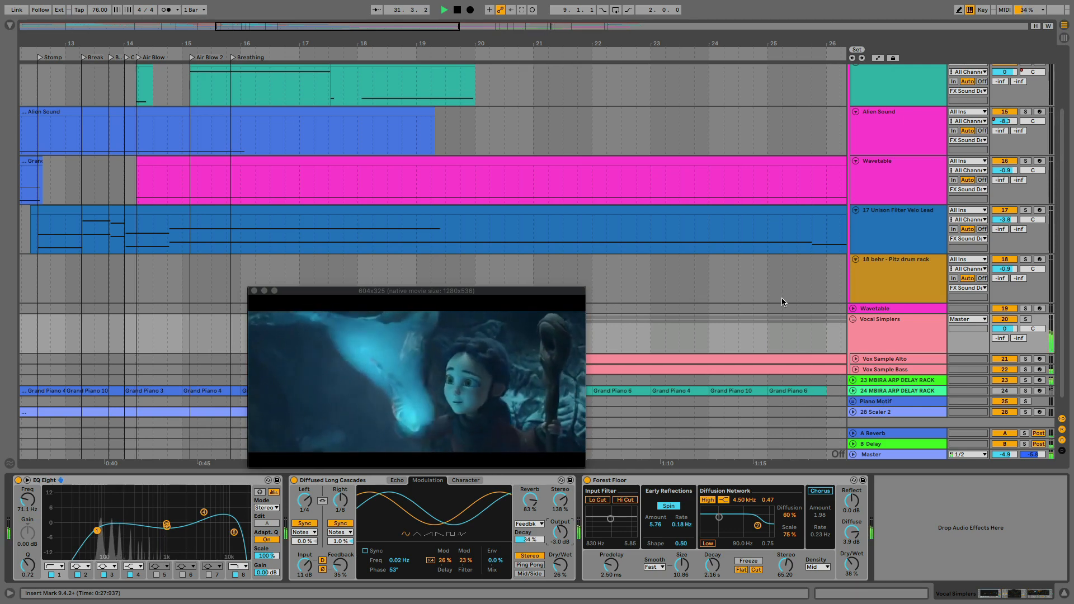
{"action": "key", "text": "space"}
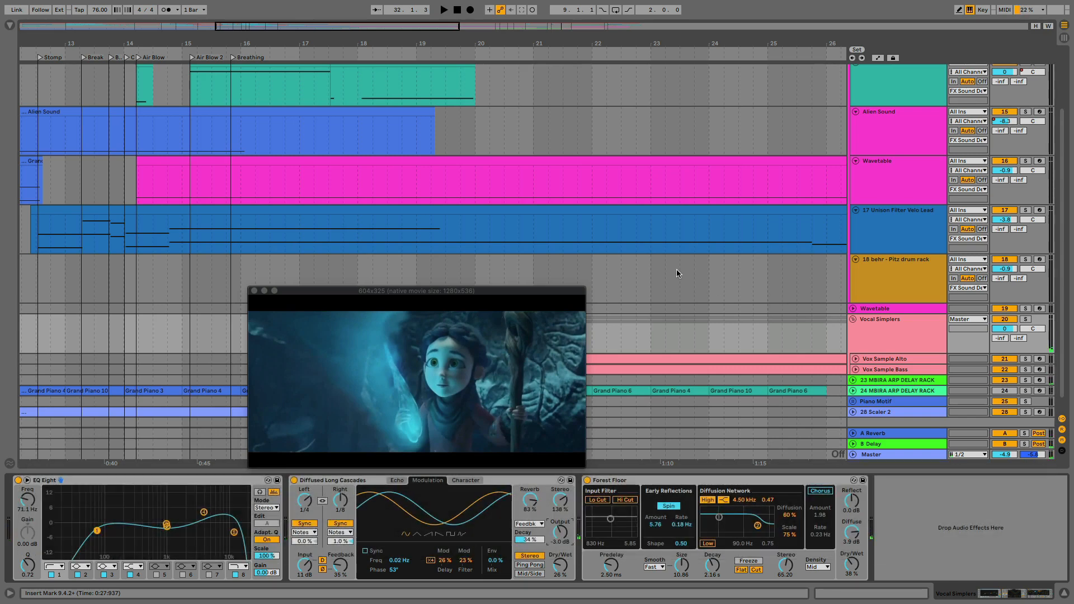
Solo the Vocal Simplers group and move the video preview up so it no longer covers the vocal tracks
{"action": "scroll", "coordinate": [676, 272], "scroll_direction": "right", "scroll_amount": 10}
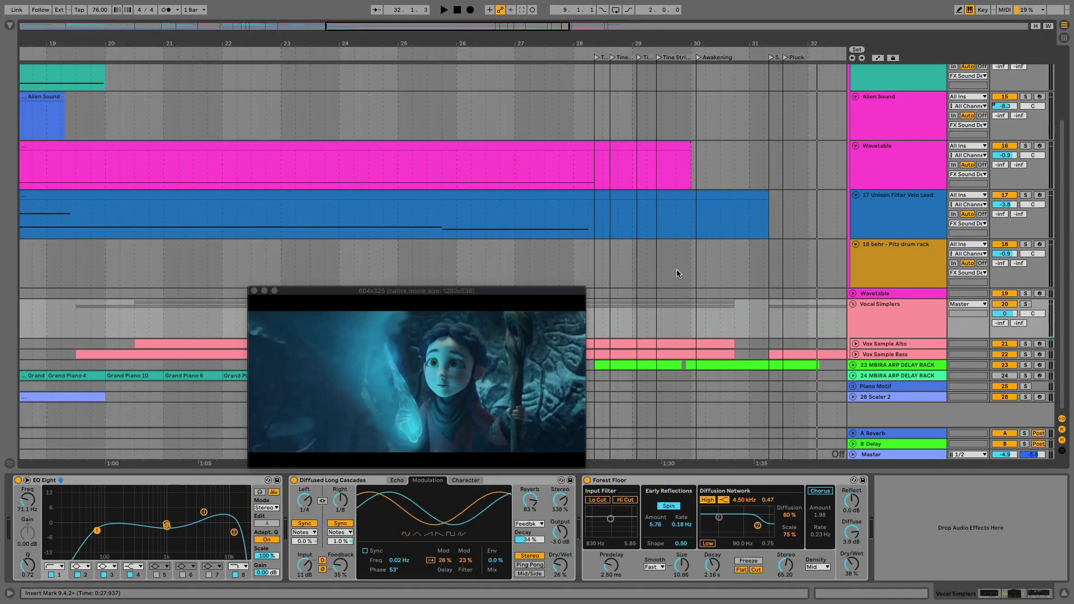
{"action": "scroll", "coordinate": [676, 273], "scroll_direction": "right", "scroll_amount": 2}
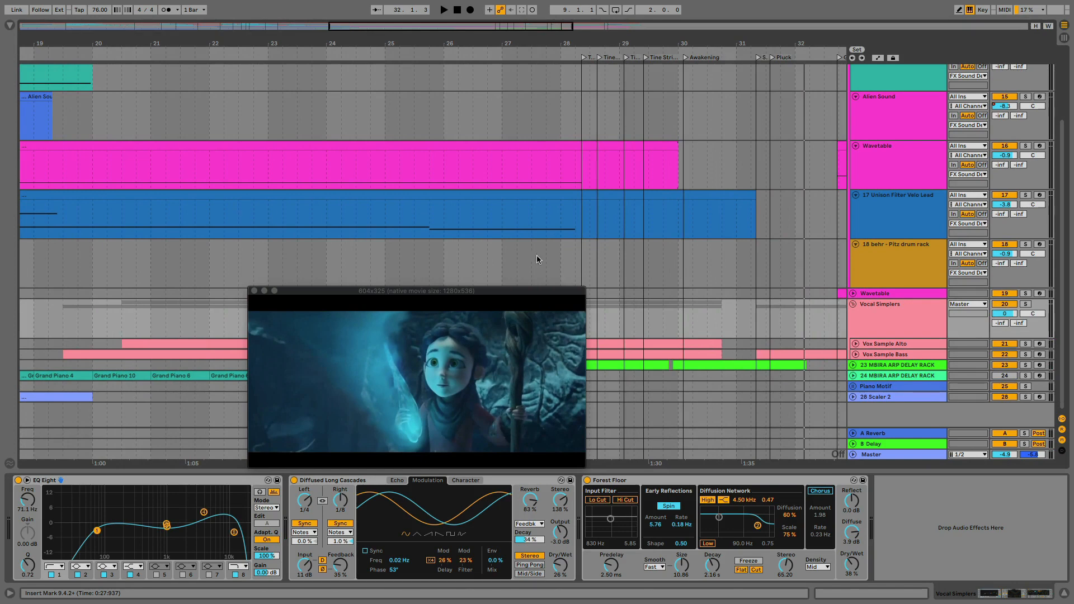
{"action": "left_click", "coordinate": [1026, 304]}
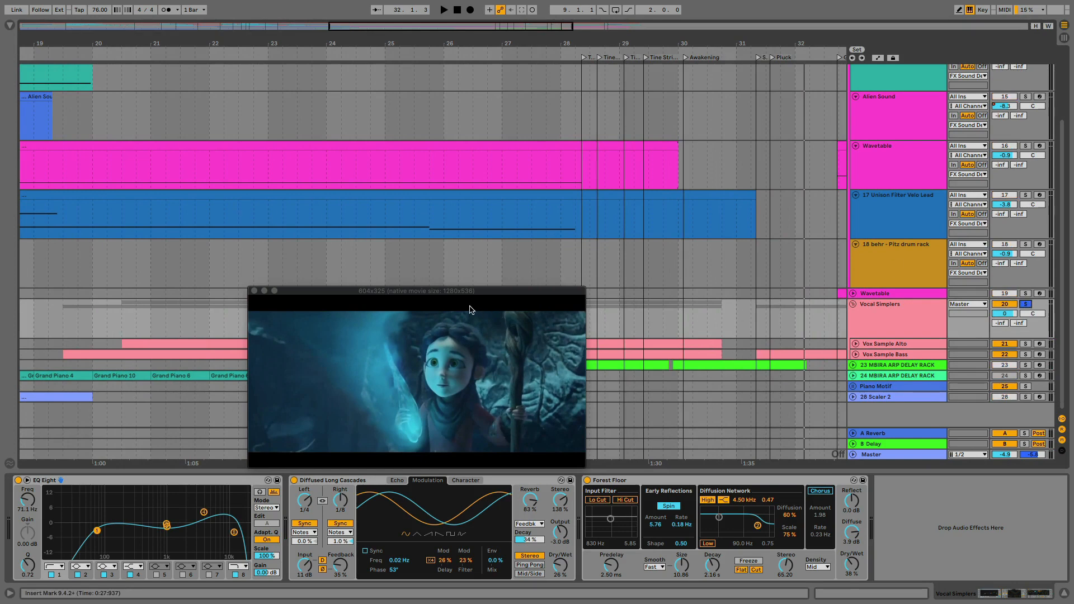
{"action": "left_click_drag", "start_coordinate": [439, 291], "coordinate": [540, 141]}
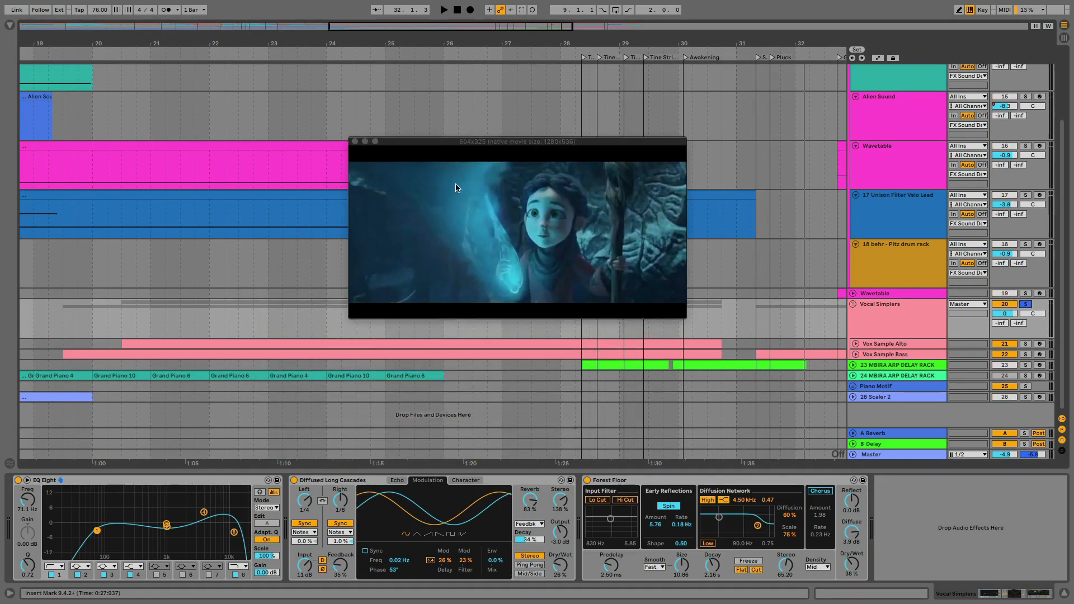
Audition the soloed Vocal Simplers group from bar 23 with its effects chain displayed
{"action": "left_click", "coordinate": [291, 282]}
{"action": "key", "text": "space"}
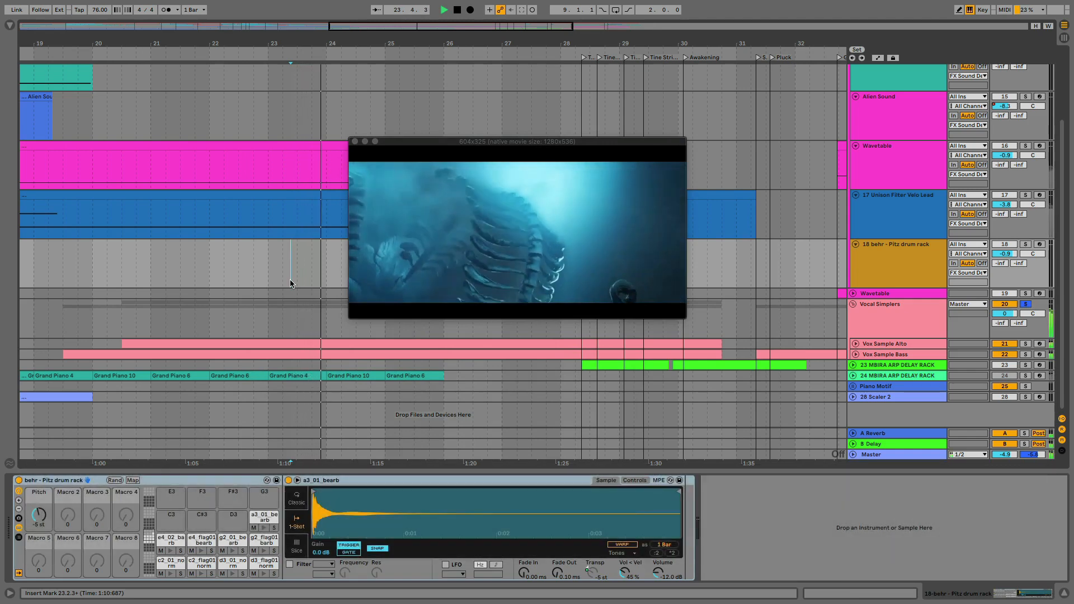
{"action": "left_click", "coordinate": [913, 320]}
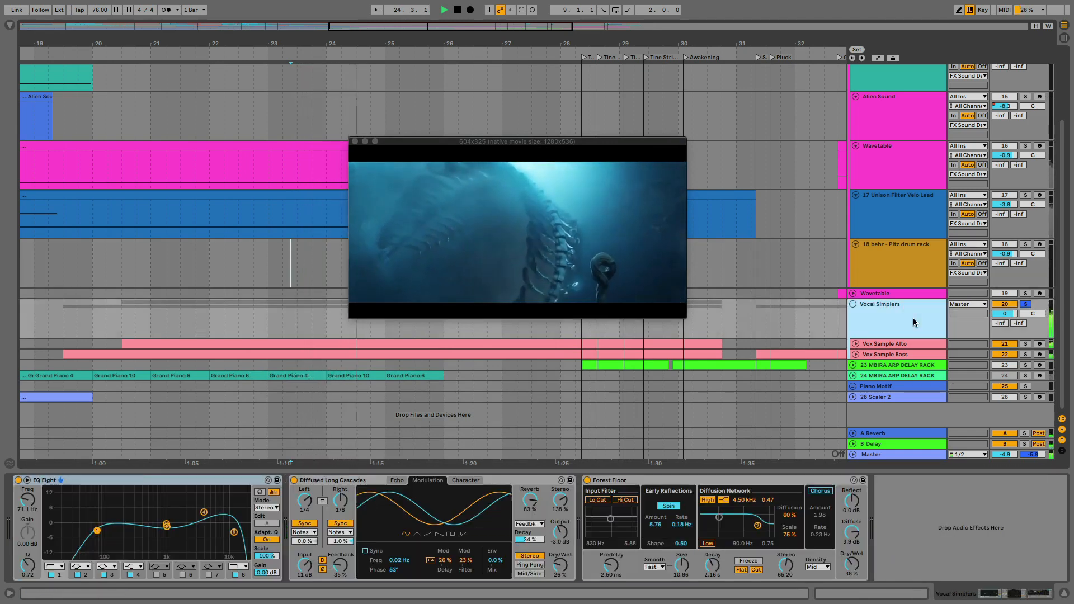
{"action": "key", "text": "space"}
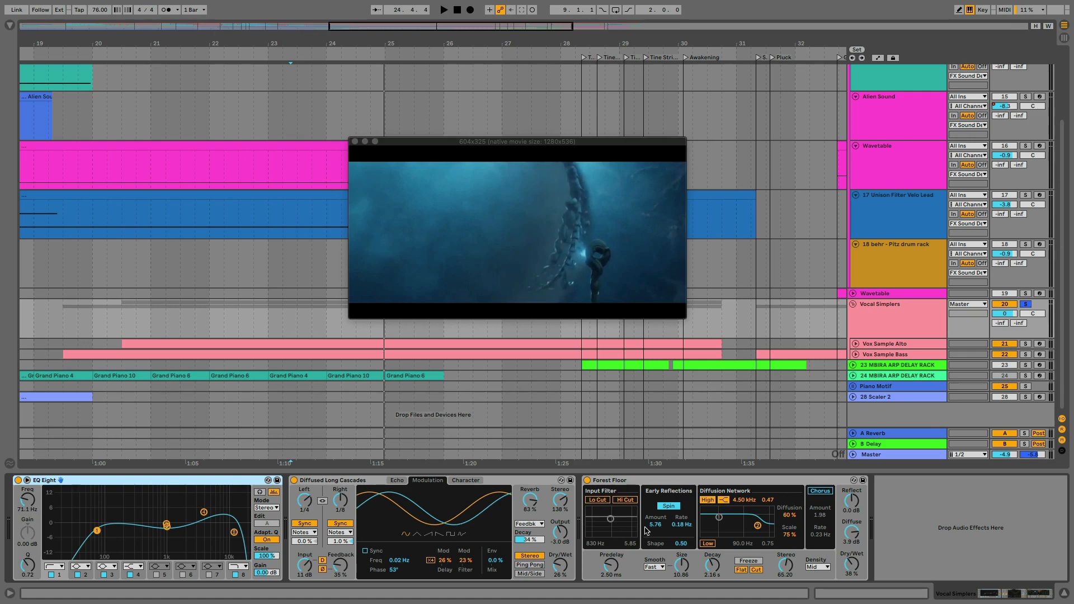
Enable Forest Floor's input Lo Cut at 1.43 kHz with a 4.55 bandwidth, and set EQ Eight's first band to 93.8 Hz
{"action": "left_click", "coordinate": [597, 500]}
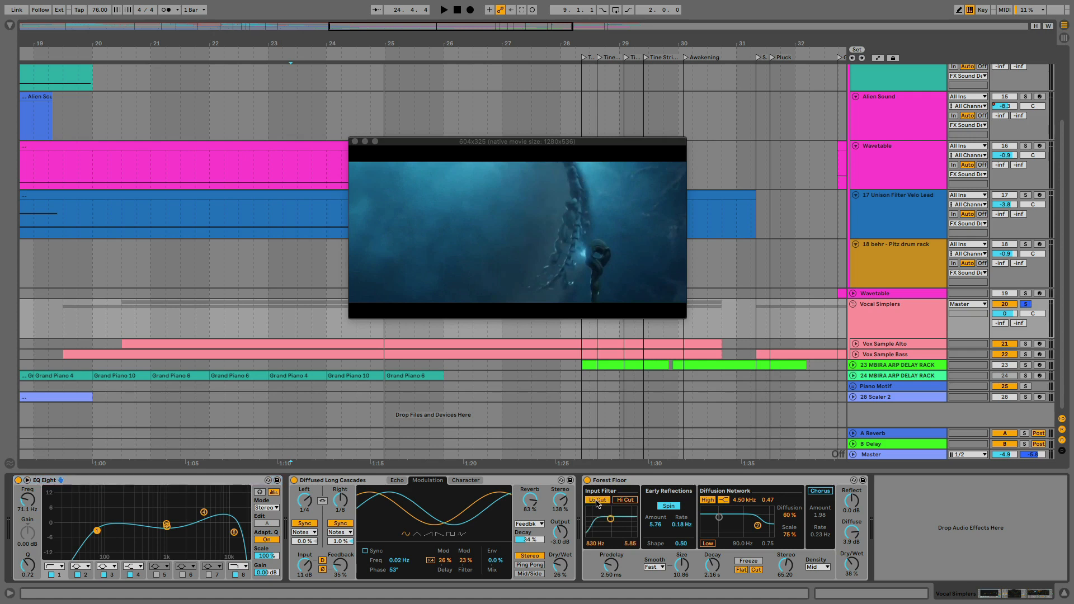
{"action": "left_click_drag", "start_coordinate": [611, 519], "coordinate": [615, 523]}
{"action": "left_click_drag", "start_coordinate": [95, 534], "coordinate": [104, 533]}
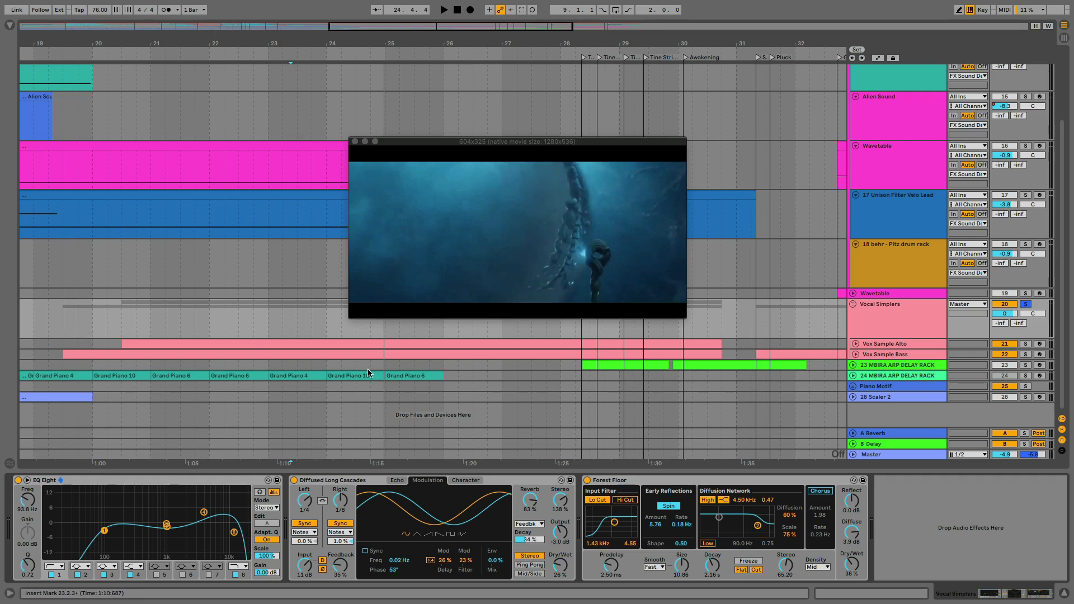
{"action": "left_click", "coordinate": [399, 481]}
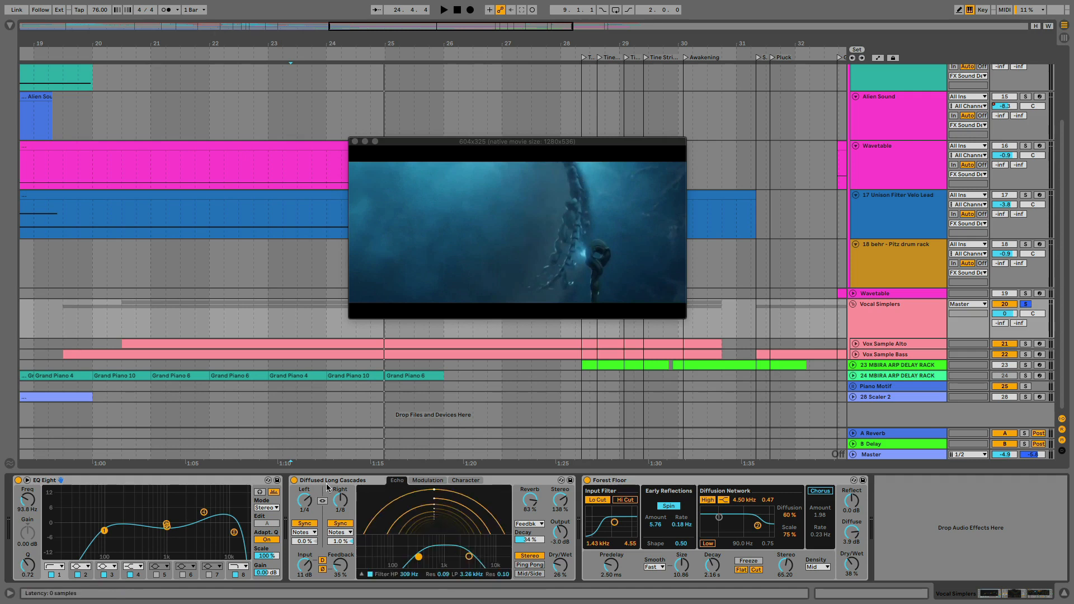
Add a Corpus audio effect after Forest Floor in the Vocal Simplers chain
{"action": "left_click", "coordinate": [629, 481]}
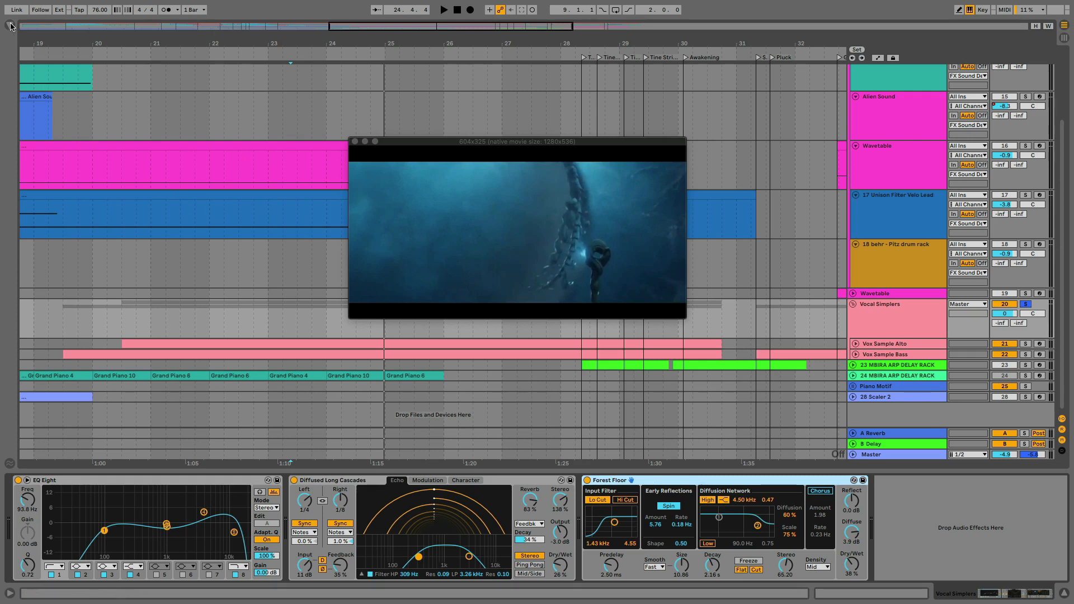
{"action": "left_click", "coordinate": [10, 27]}
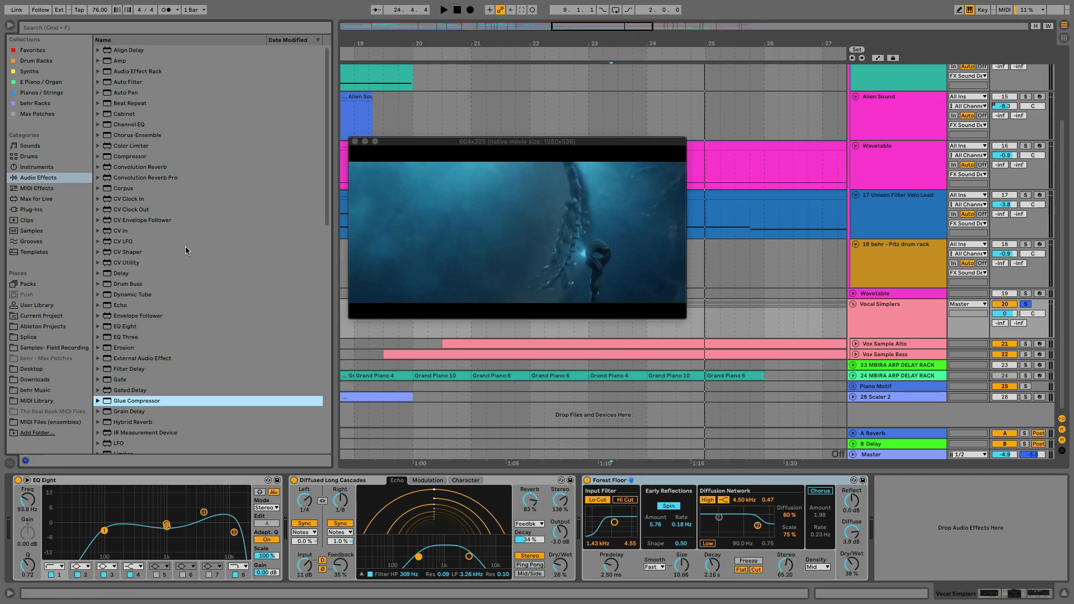
{"action": "scroll", "coordinate": [154, 377], "scroll_direction": "down", "scroll_amount": 8}
{"action": "left_click", "coordinate": [99, 298]}
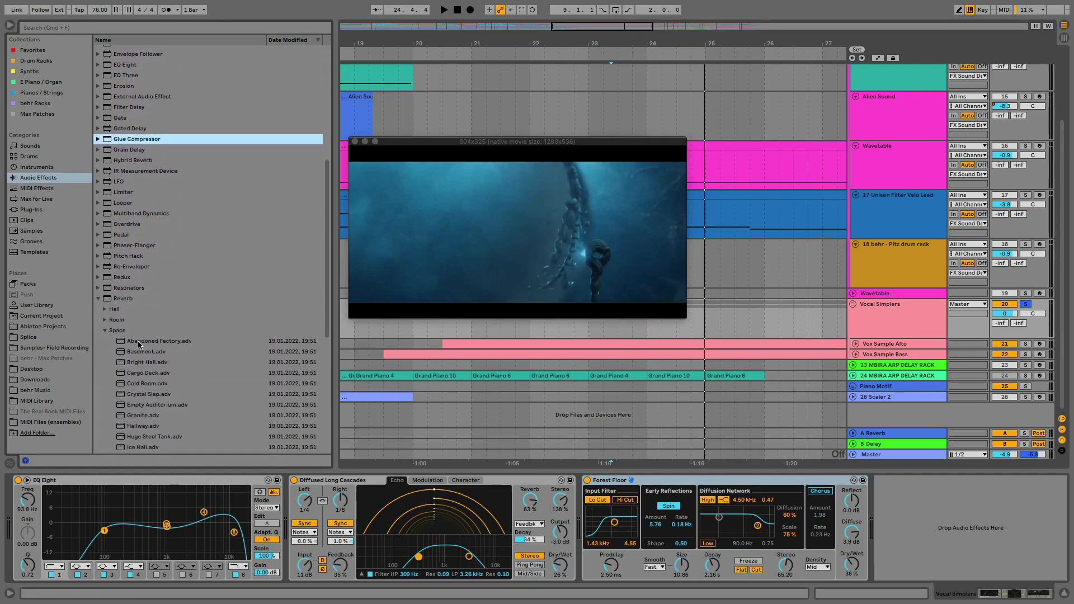
{"action": "left_click", "coordinate": [99, 299]}
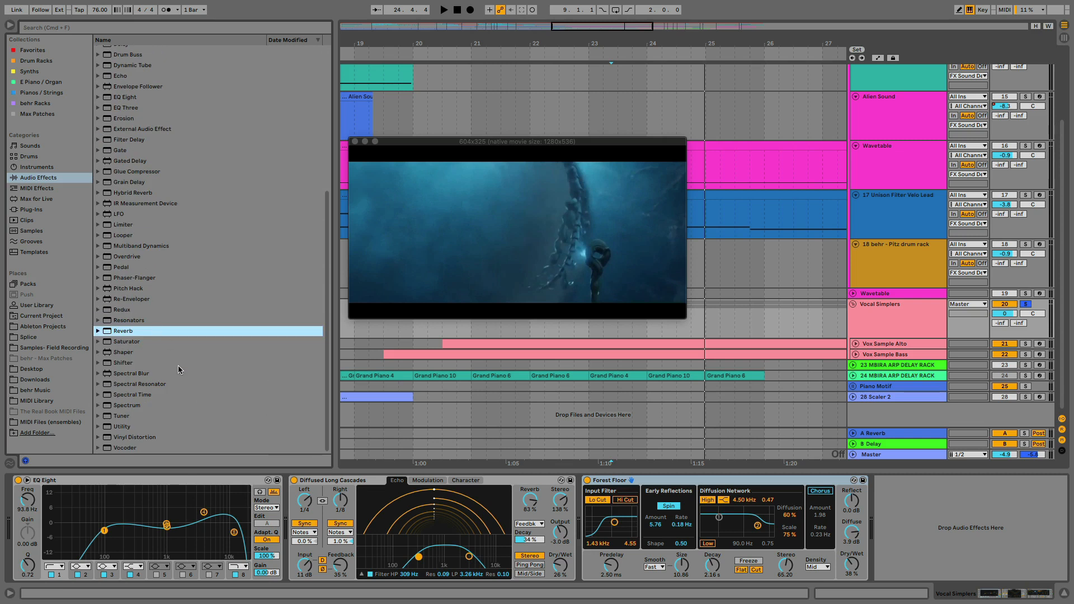
{"action": "scroll", "coordinate": [178, 367], "scroll_direction": "up", "scroll_amount": 8}
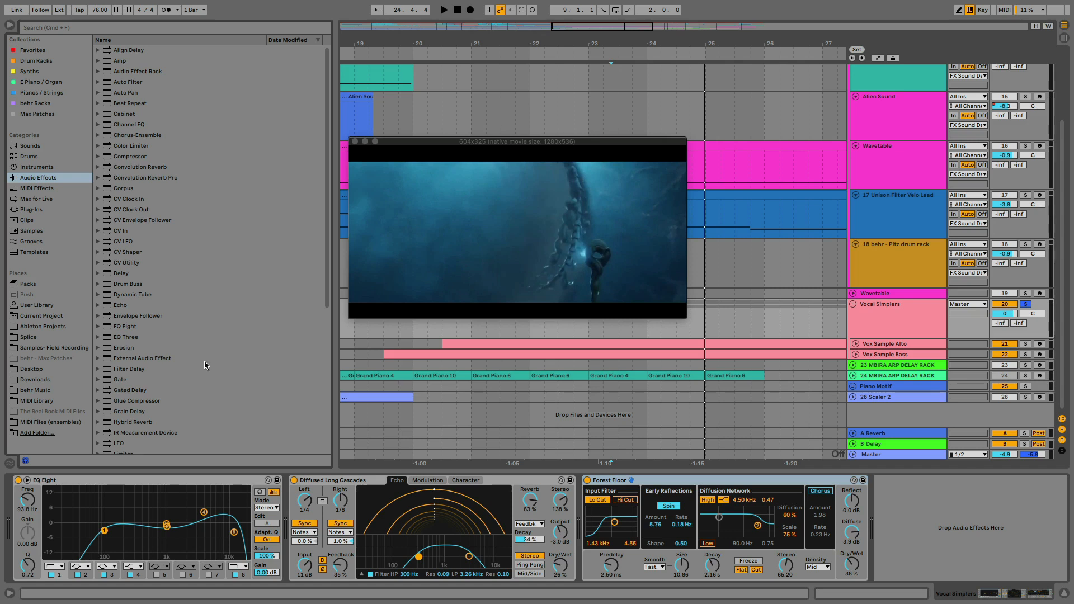
{"action": "scroll", "coordinate": [203, 361], "scroll_direction": "down", "scroll_amount": 2}
{"action": "mouse_move", "coordinate": [110, 170]}
{"action": "left_mouse_down"}
{"action": "mouse_move", "coordinate": [642, 489]}
{"action": "mouse_move", "coordinate": [841, 529]}
{"action": "mouse_move", "coordinate": [913, 530]}
{"action": "left_mouse_up"}
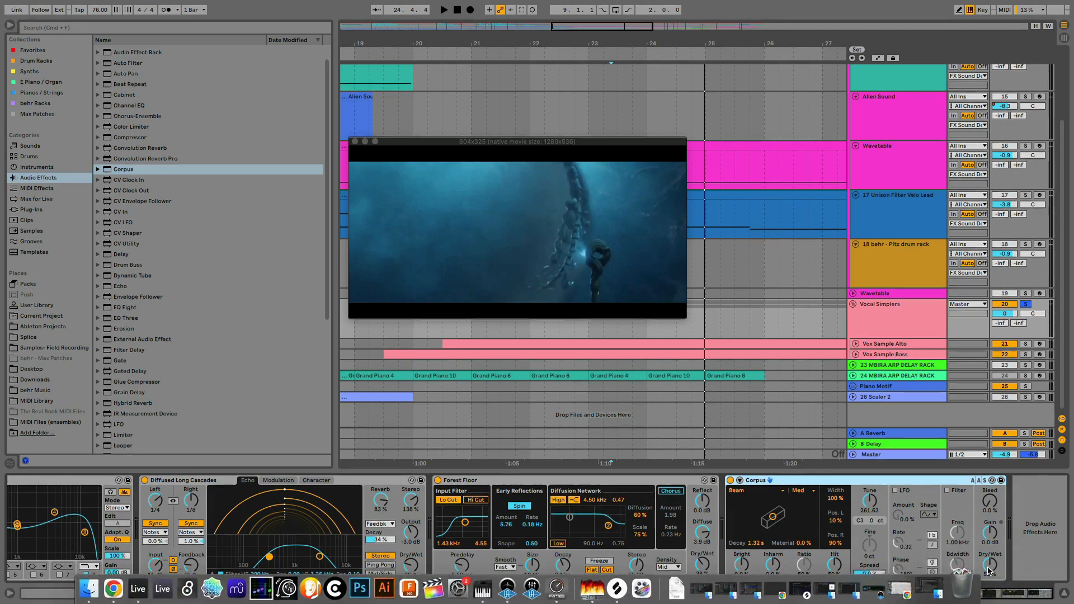
Lower the Vocal Simplers volume to -10.2 dB and audition Corpus with its Dry/Wet at 27 %
{"action": "mouse_move", "coordinate": [989, 564]}
{"action": "left_mouse_down"}
{"action": "mouse_move", "coordinate": [989, 589]}
{"action": "mouse_move", "coordinate": [989, 566]}
{"action": "left_mouse_up"}
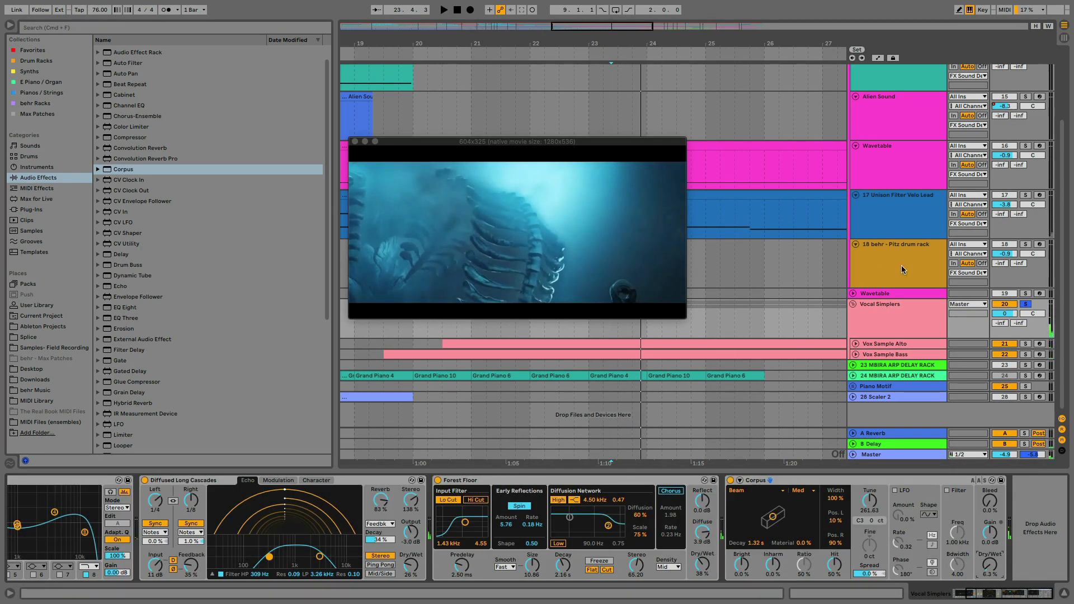
{"action": "left_click_drag", "start_coordinate": [1005, 313], "coordinate": [1005, 335]}
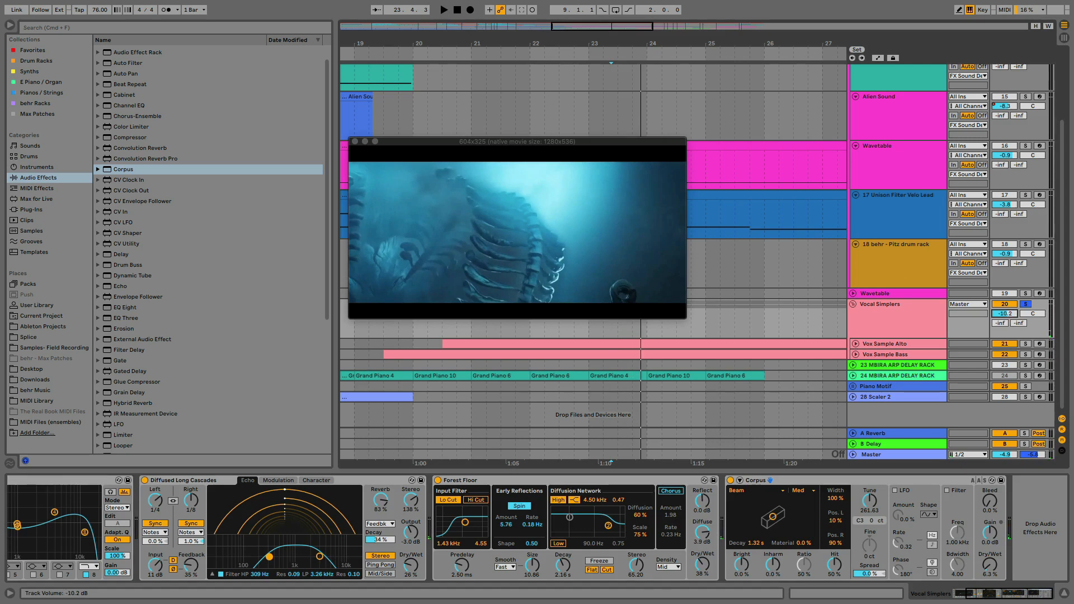
{"action": "key", "text": "space"}
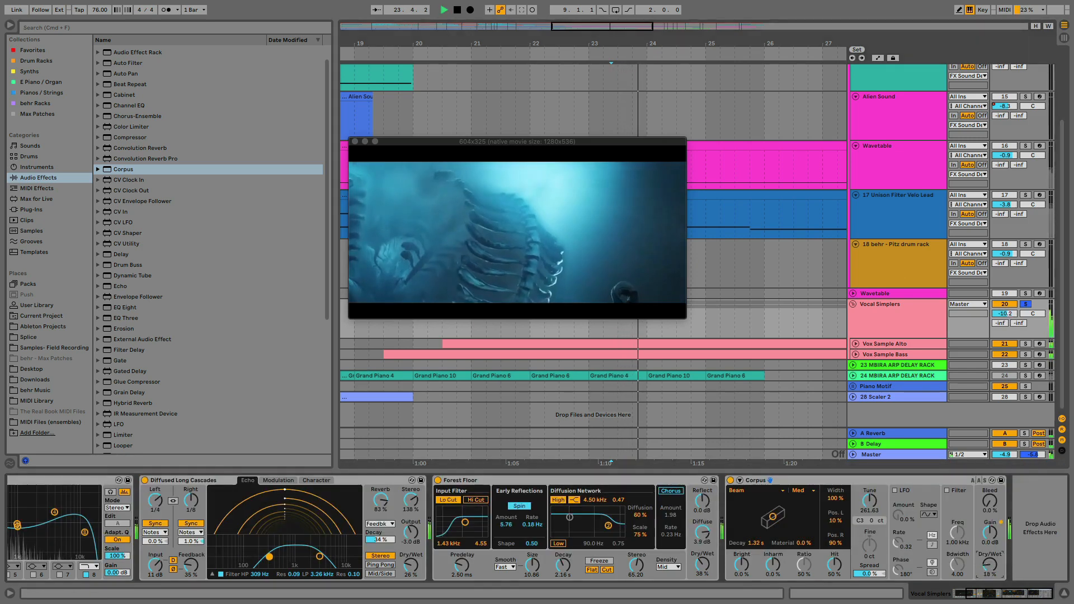
{"action": "mouse_move", "coordinate": [989, 564]}
{"action": "left_mouse_down"}
{"action": "mouse_move", "coordinate": [989, 537]}
{"action": "mouse_move", "coordinate": [989, 552]}
{"action": "left_mouse_up"}
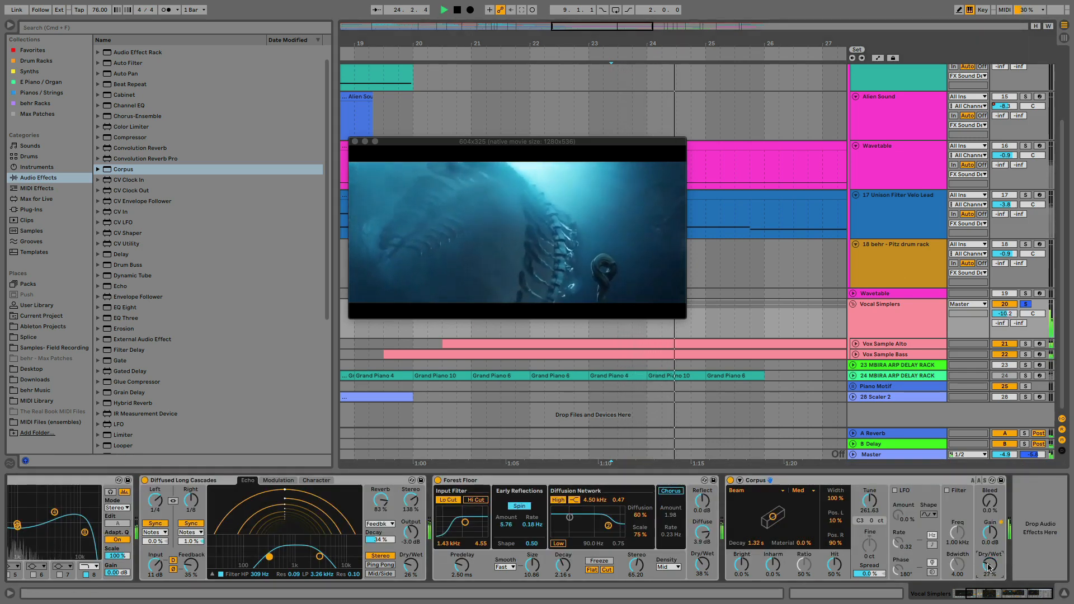
{"action": "key", "text": "space"}
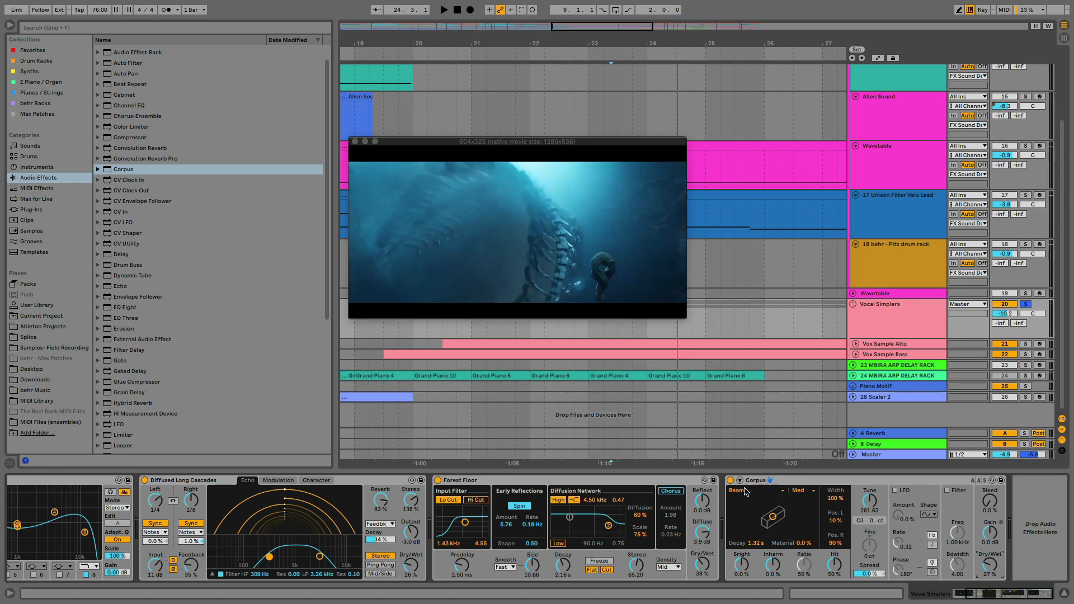
Keep the Beam resonator in Corpus and set its Decay to 1.59 s and Material to 15 %
{"action": "left_click", "coordinate": [744, 491]}
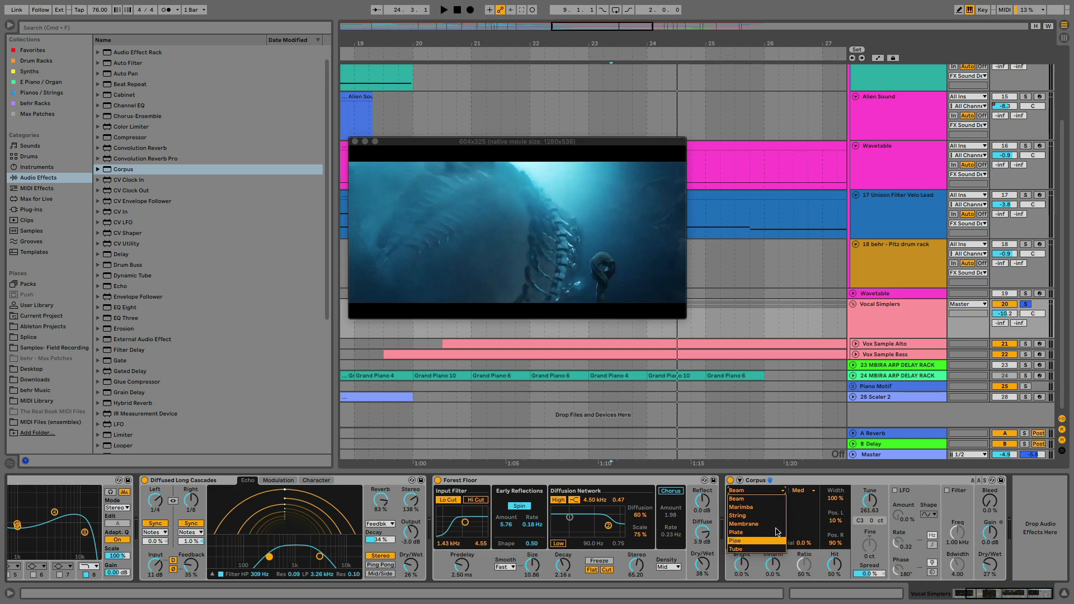
{"action": "left_click", "coordinate": [825, 483]}
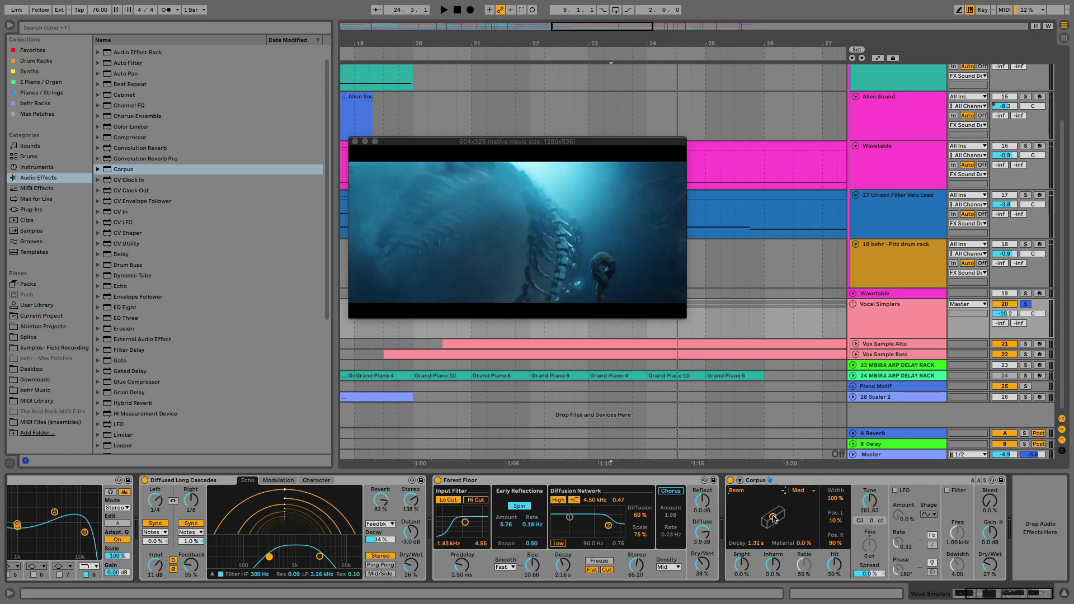
{"action": "left_click_drag", "start_coordinate": [773, 515], "coordinate": [768, 518]}
{"action": "mouse_move", "coordinate": [767, 516]}
{"action": "left_mouse_down"}
{"action": "mouse_move", "coordinate": [793, 523]}
{"action": "mouse_move", "coordinate": [776, 516]}
{"action": "left_mouse_up"}
{"action": "mouse_move", "coordinate": [776, 519]}
{"action": "left_mouse_down"}
{"action": "mouse_move", "coordinate": [748, 504]}
{"action": "mouse_move", "coordinate": [807, 516]}
{"action": "mouse_move", "coordinate": [774, 515]}
{"action": "left_mouse_up"}
{"action": "left_click", "coordinate": [801, 484]}
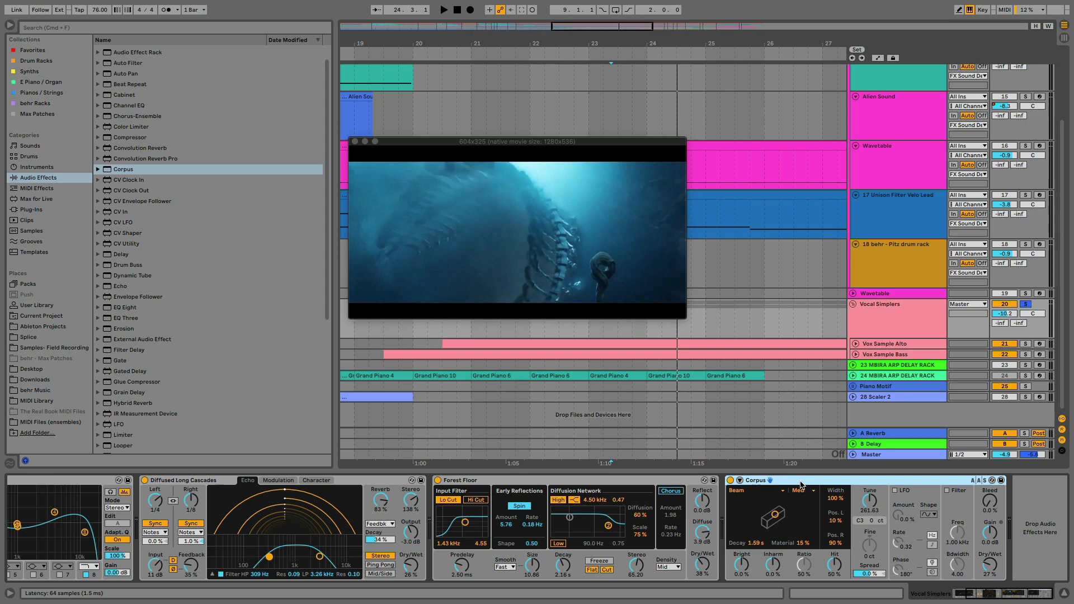
Set Corpus Dry/Wet to 7.1 % and return the Vocal Simplers group to 0 dB with solo off
{"action": "left_click", "coordinate": [1001, 564]}
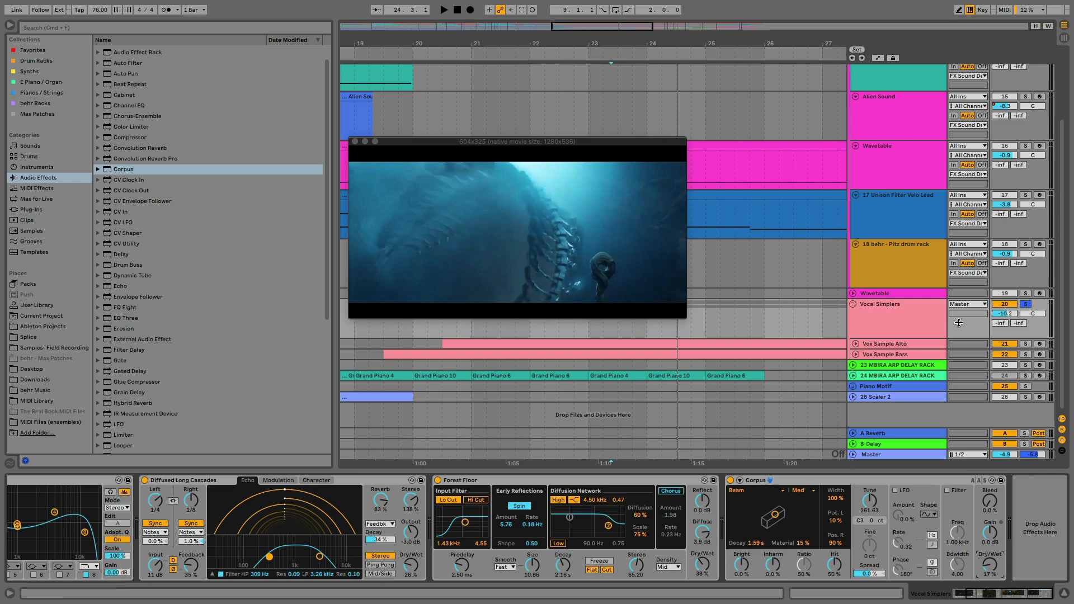
{"action": "left_click", "coordinate": [1026, 305]}
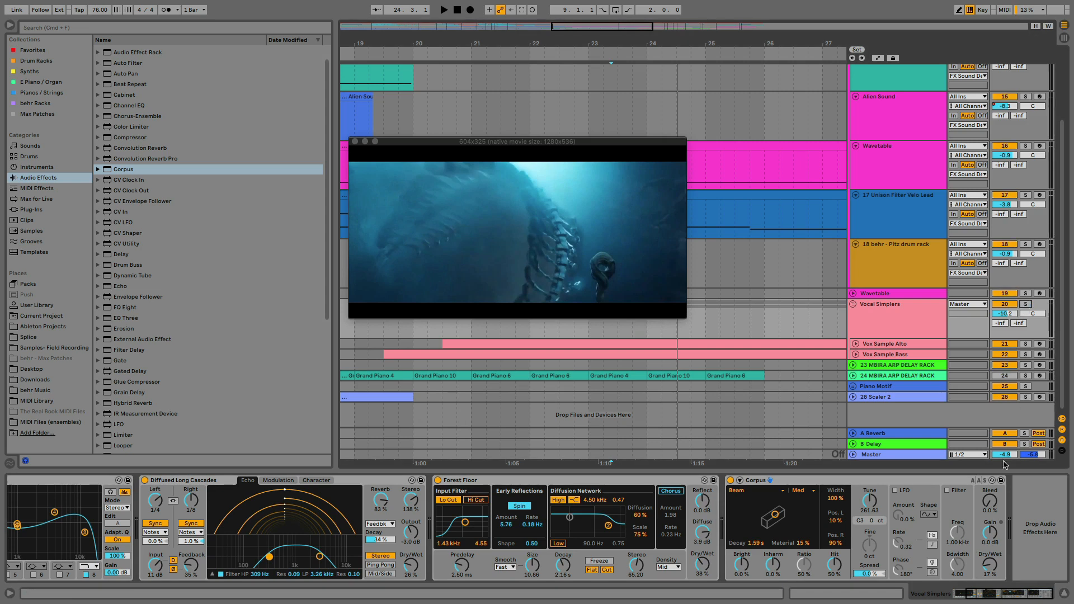
{"action": "left_click_drag", "start_coordinate": [989, 552], "coordinate": [989, 563]}
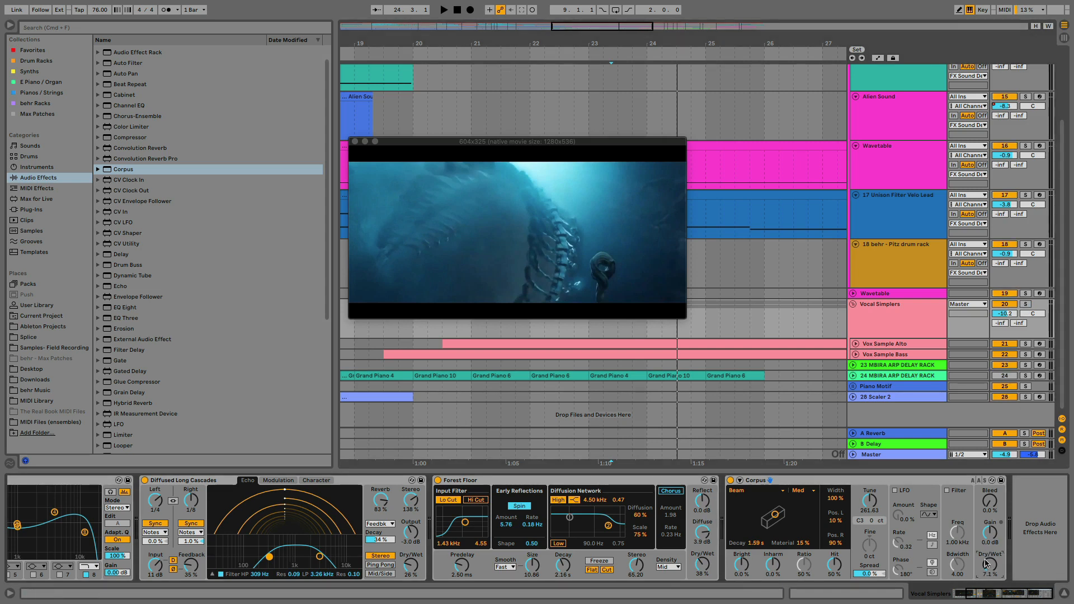
{"action": "left_click", "coordinate": [1009, 314]}
{"action": "type", "text": "0"}
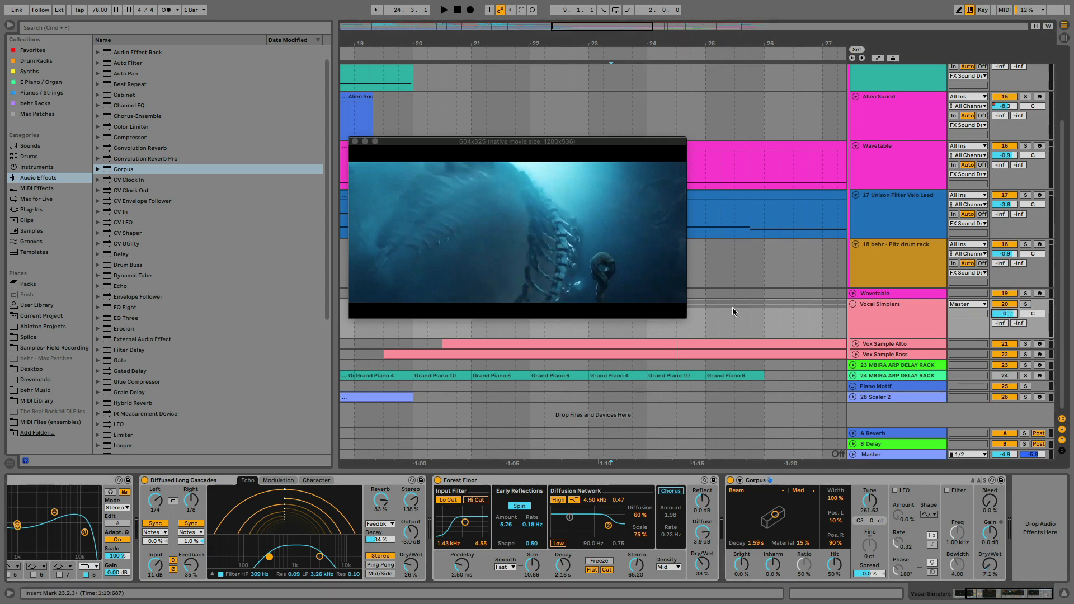
Unfold the 23 MBIRA ARP DELAY RACK track and select the start of its first clip between the first two nearby locators
{"action": "scroll", "coordinate": [690, 325], "scroll_direction": "right", "scroll_amount": 8}
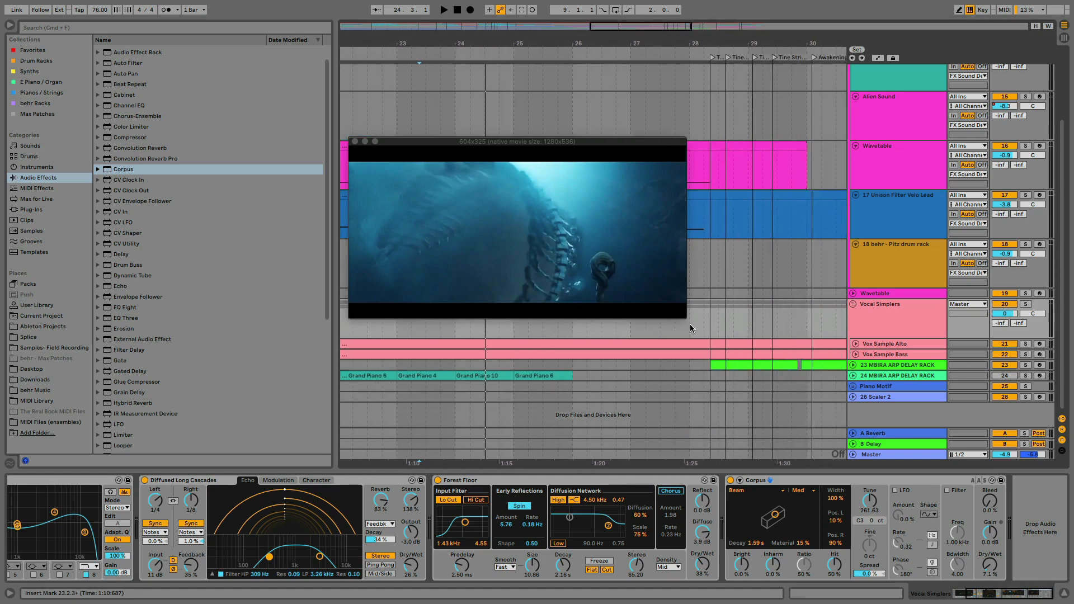
{"action": "left_click", "coordinate": [853, 365]}
{"action": "left_click", "coordinate": [868, 367]}
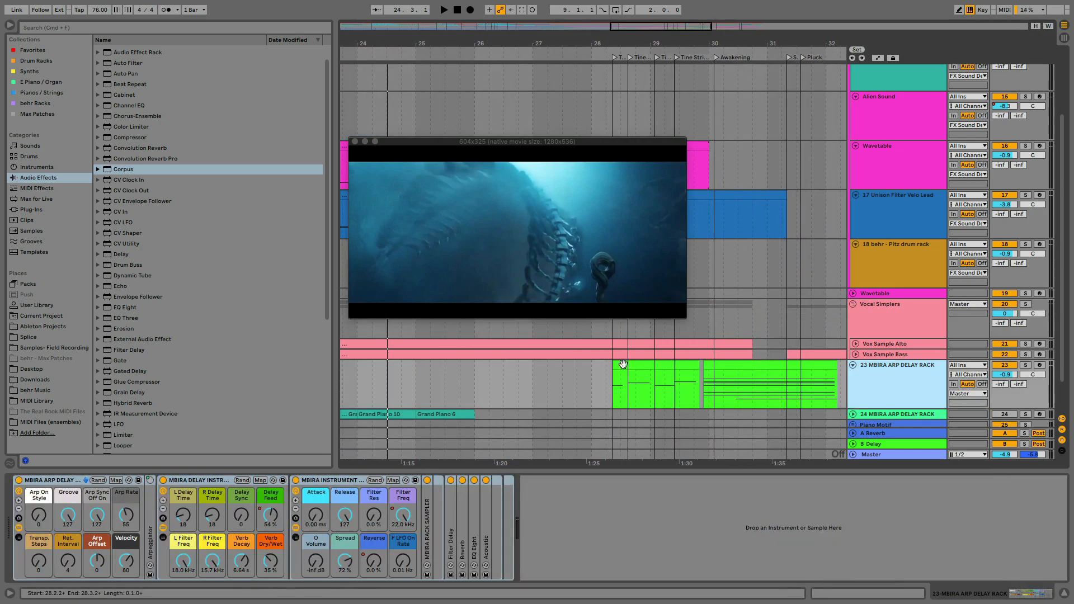
{"action": "left_click_drag", "start_coordinate": [613, 374], "coordinate": [627, 374]}
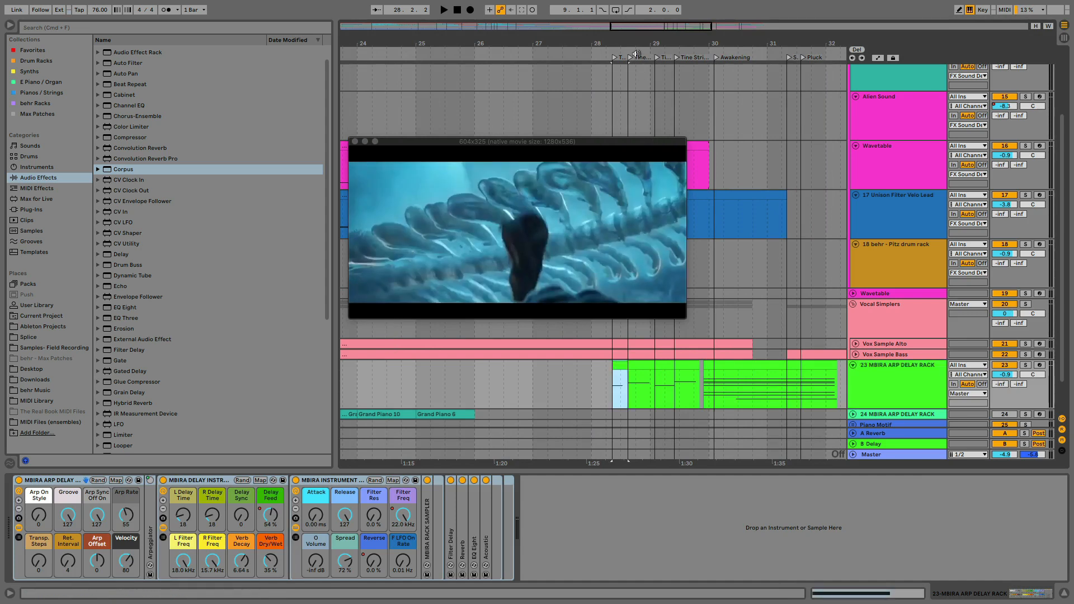
Play the score from the Tine Strike locator to review the first clips of 23 MBIRA ARP DELAY RACK against the video
{"action": "left_click_drag", "start_coordinate": [634, 44], "coordinate": [589, 101]}
{"action": "left_click_drag", "start_coordinate": [588, 44], "coordinate": [540, 44]}
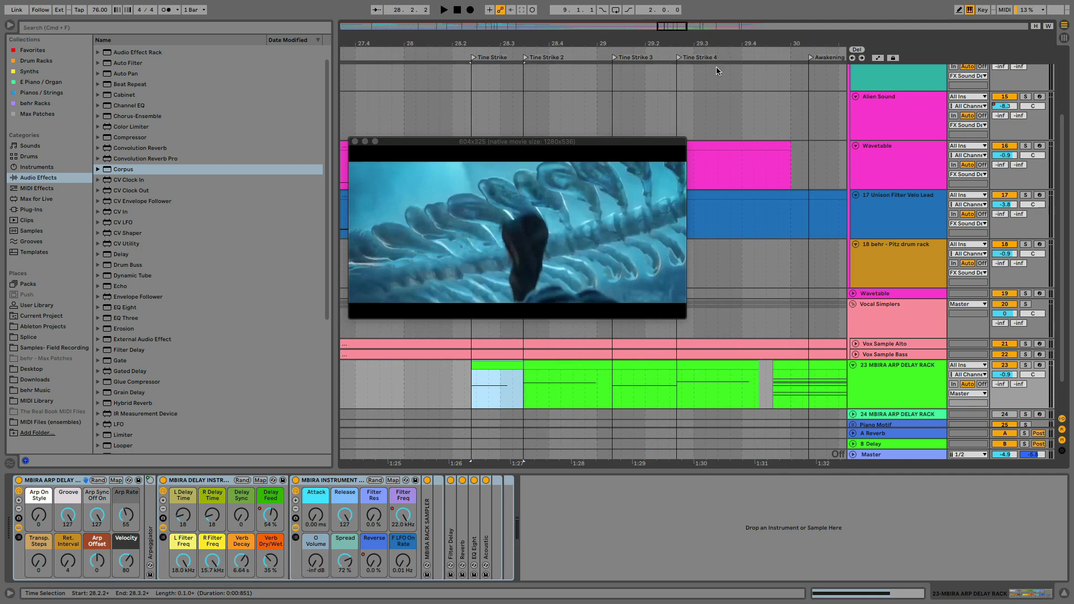
{"action": "left_click", "coordinate": [470, 394]}
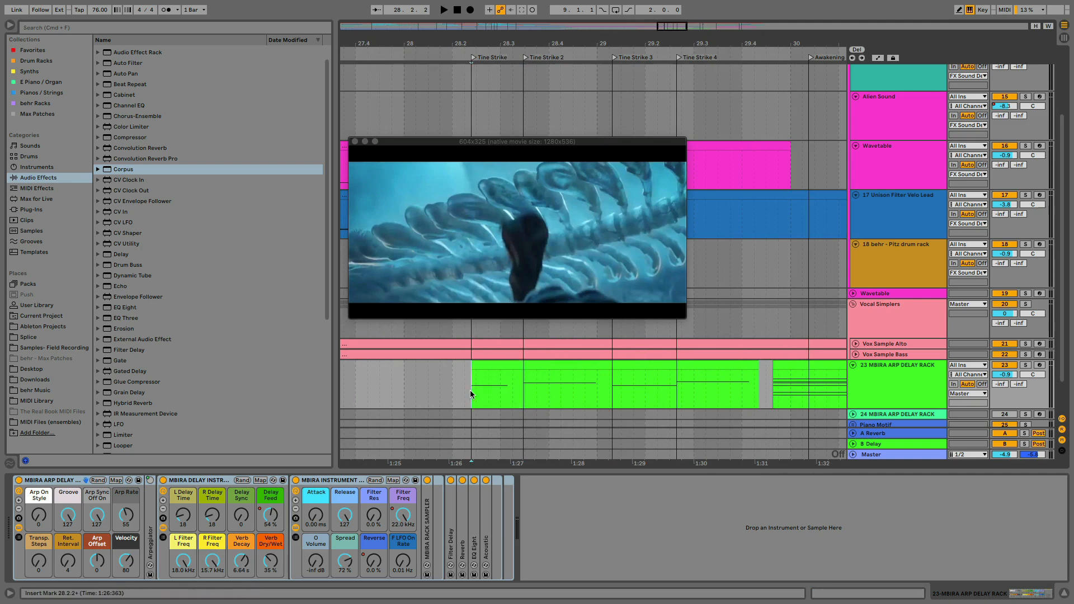
{"action": "key", "text": "space"}
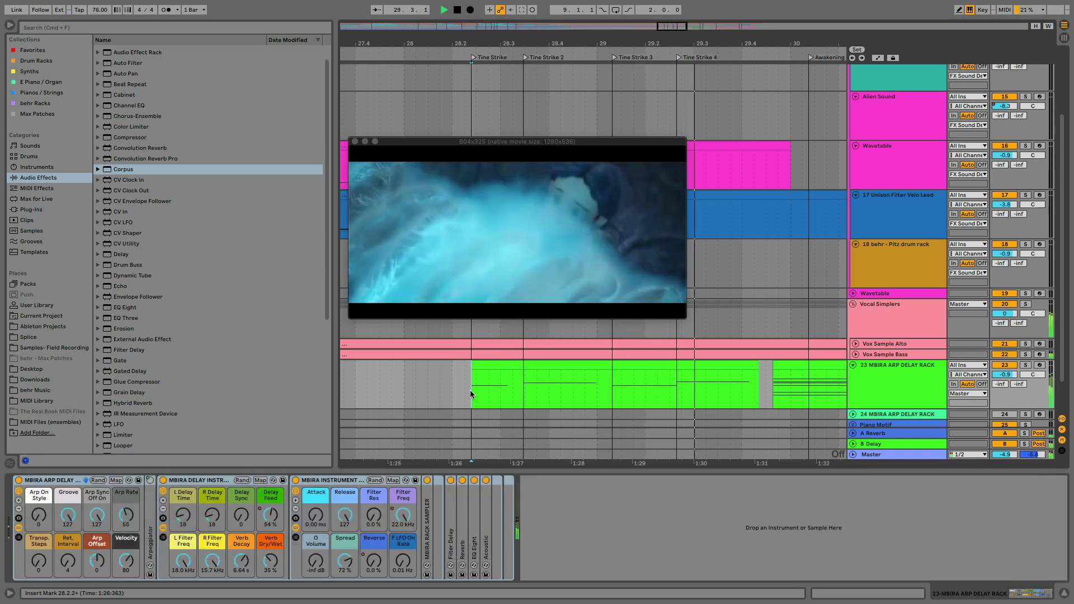
{"action": "key", "text": "space"}
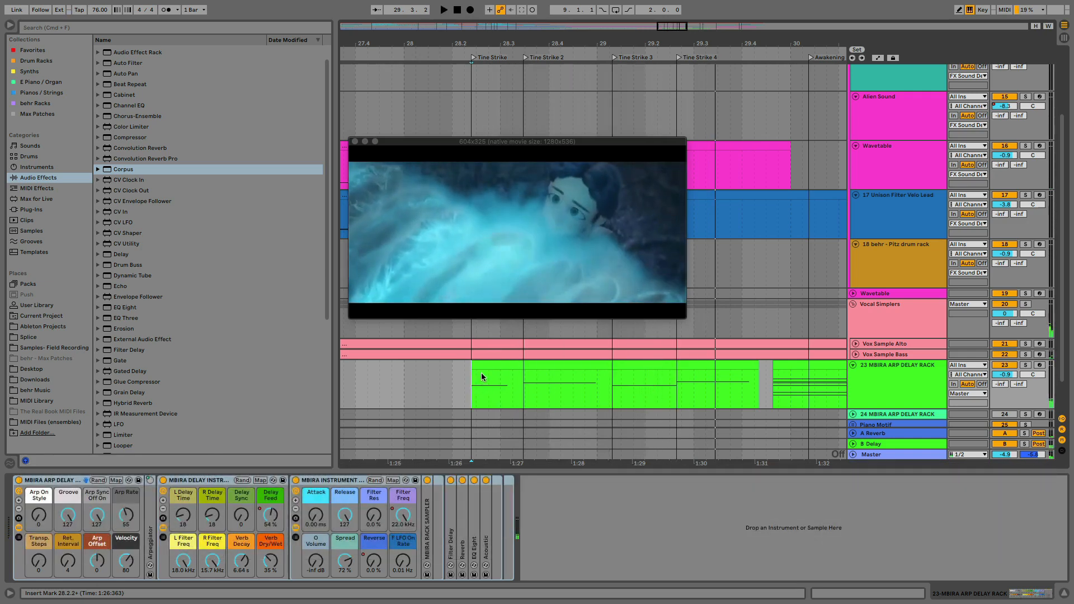
Shorten the ends of the first three MBIRA clips so each stops just before the following Tine Strike locator
{"action": "left_click", "coordinate": [485, 371]}
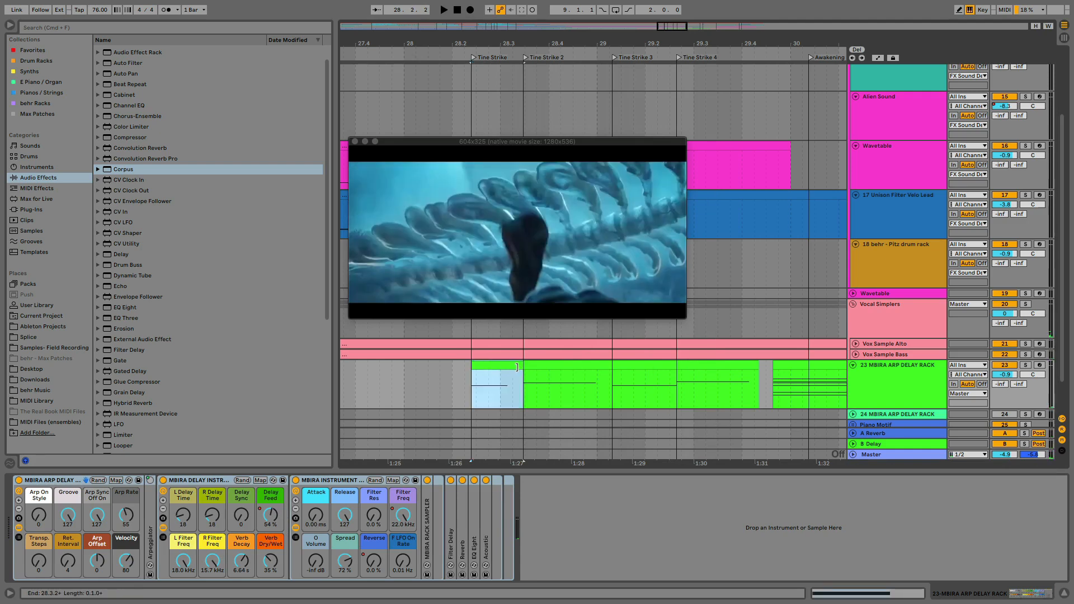
{"action": "left_click_drag", "start_coordinate": [517, 367], "coordinate": [510, 368]}
{"action": "left_click_drag", "start_coordinate": [608, 367], "coordinate": [603, 367]}
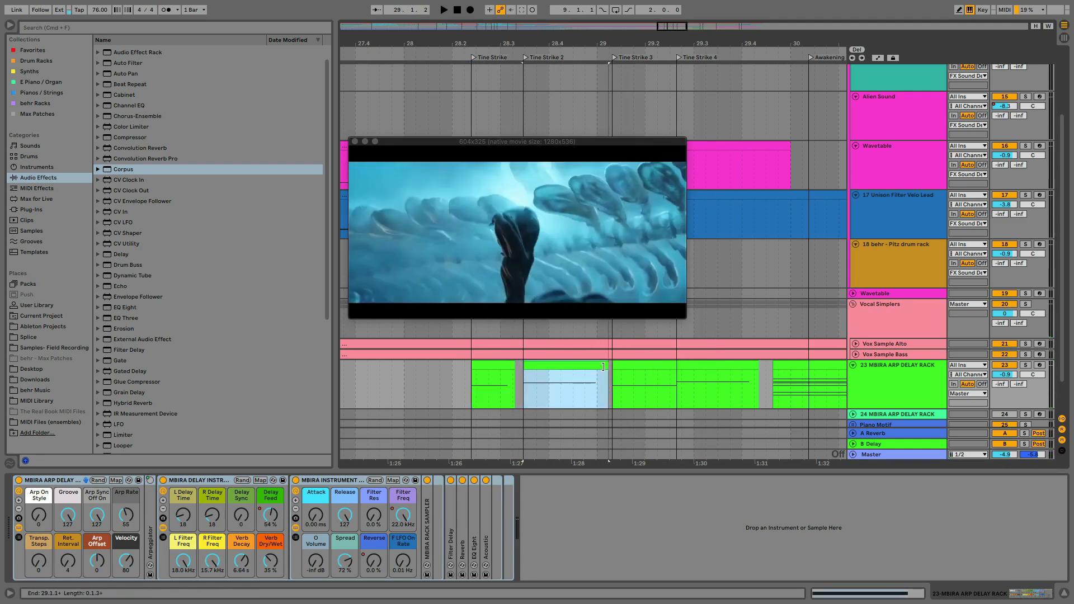
{"action": "left_click_drag", "start_coordinate": [676, 367], "coordinate": [673, 367]}
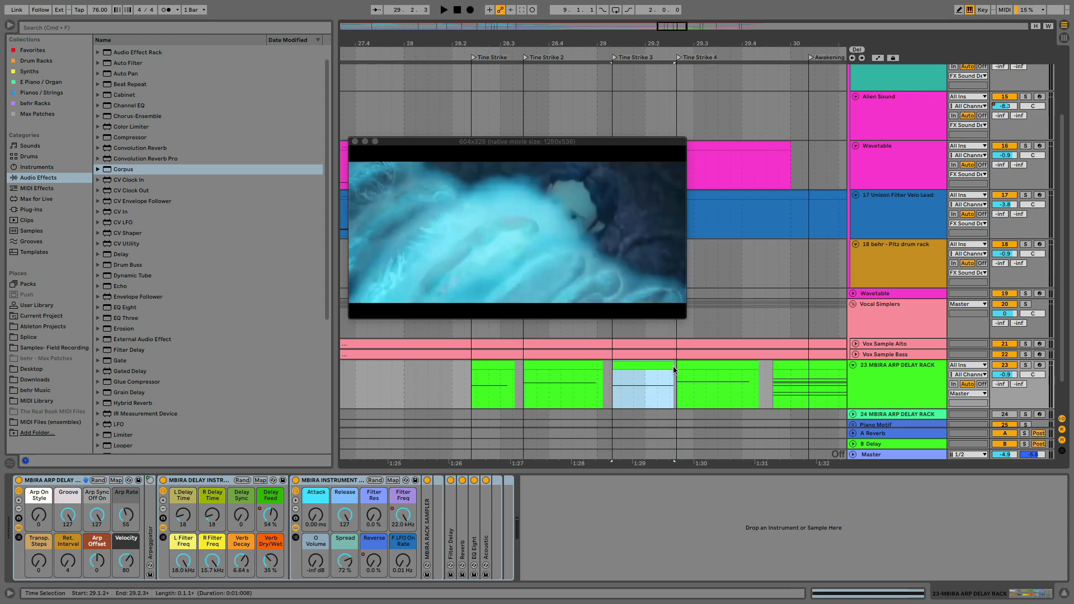
Consolidate the four MBIRA clips spanning Tine Strike to Tine Strike 4 into a single clip
{"action": "left_click", "coordinate": [712, 365]}
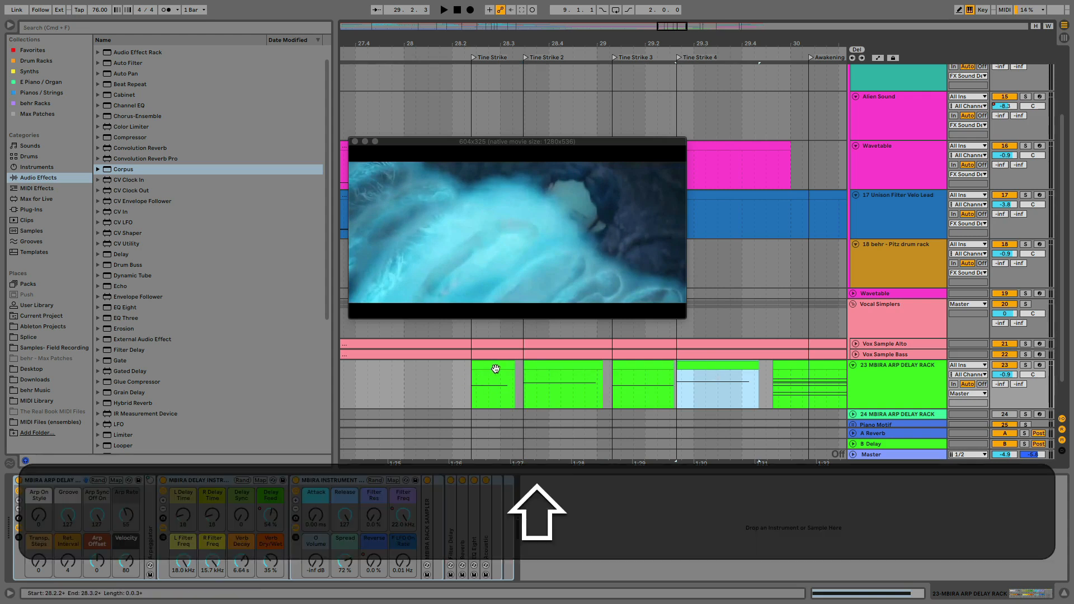
{"action": "left_click", "coordinate": [496, 368], "text": "shift"}
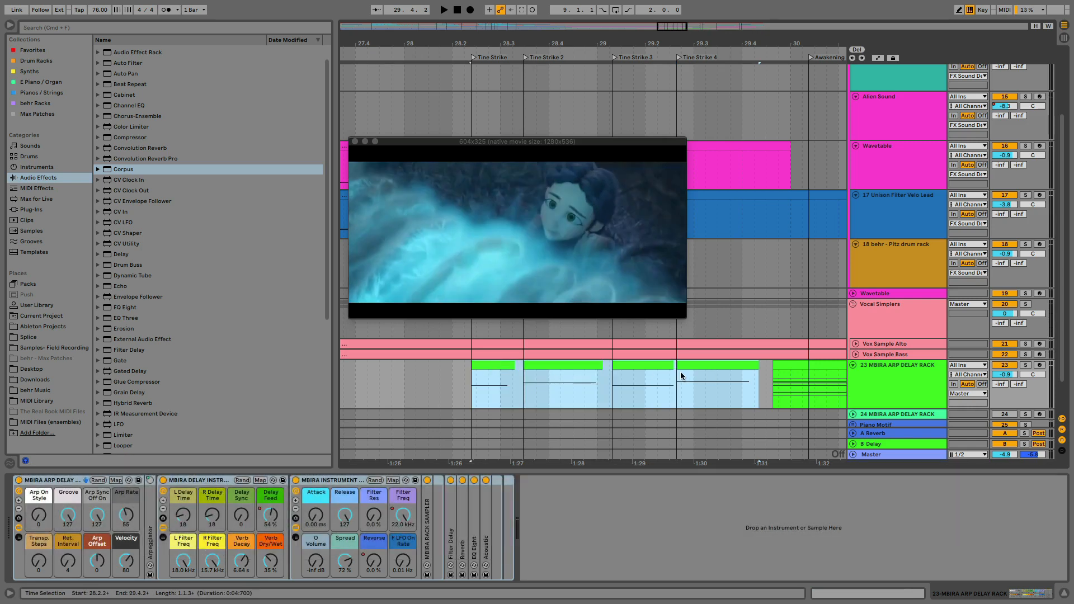
{"action": "left_click", "coordinate": [434, 394]}
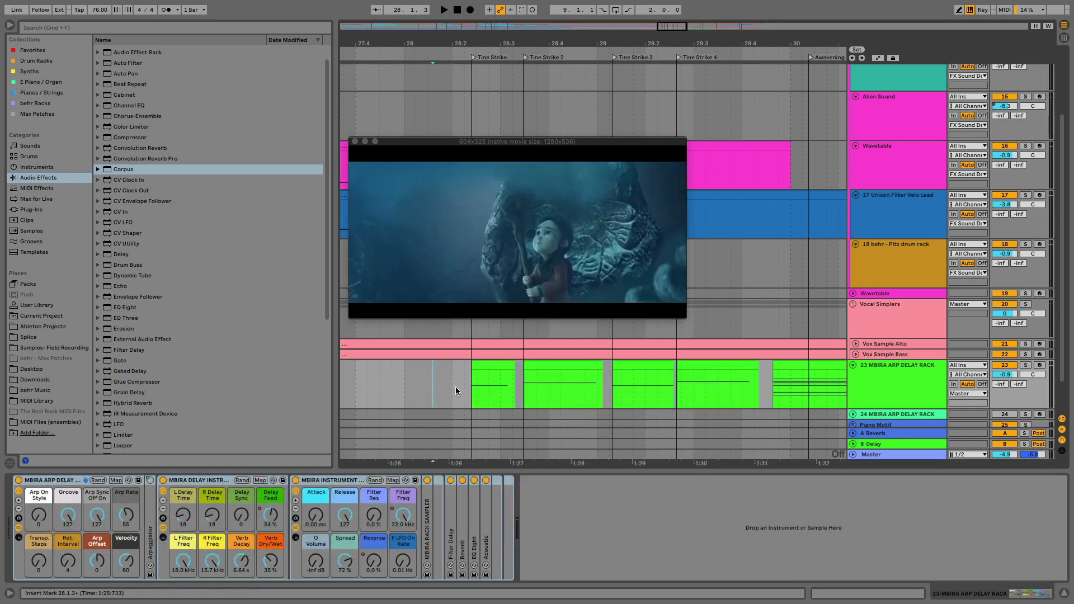
{"action": "left_click", "coordinate": [489, 367]}
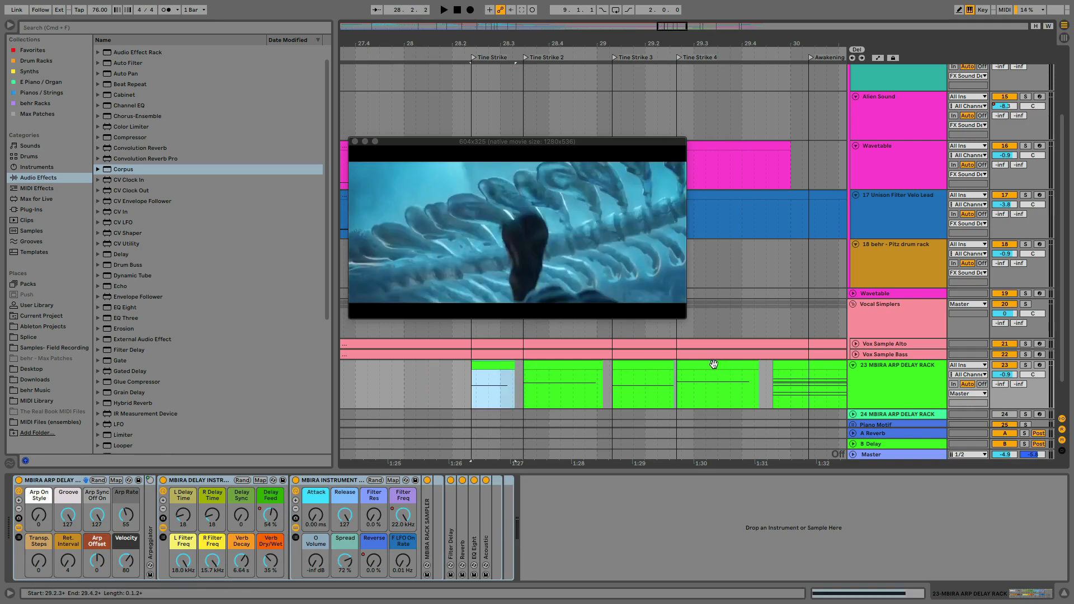
{"action": "key", "text": "shift"}
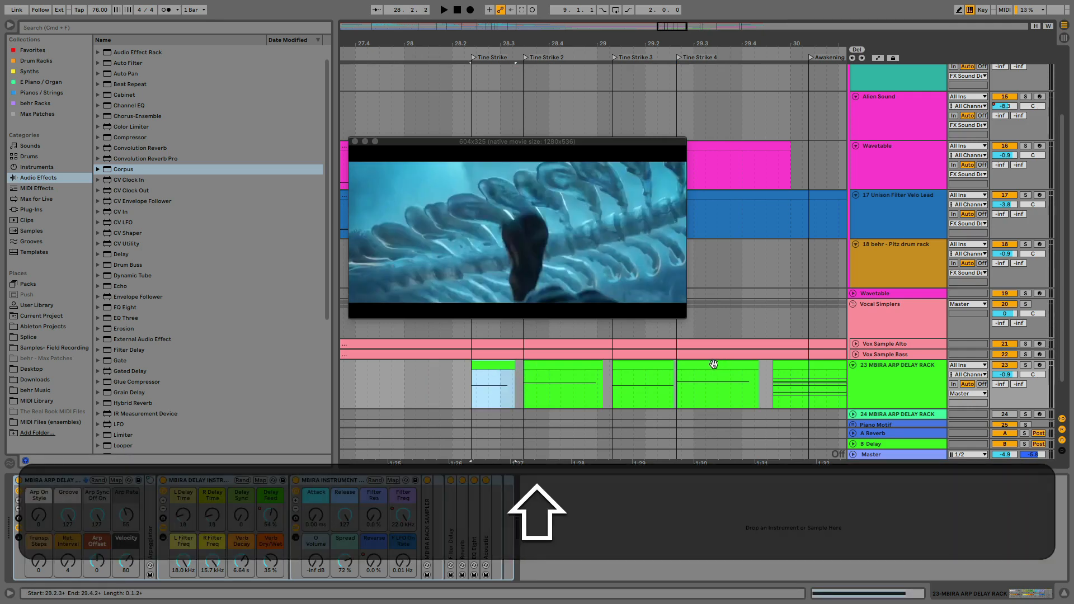
{"action": "left_click", "coordinate": [714, 364], "text": "shift"}
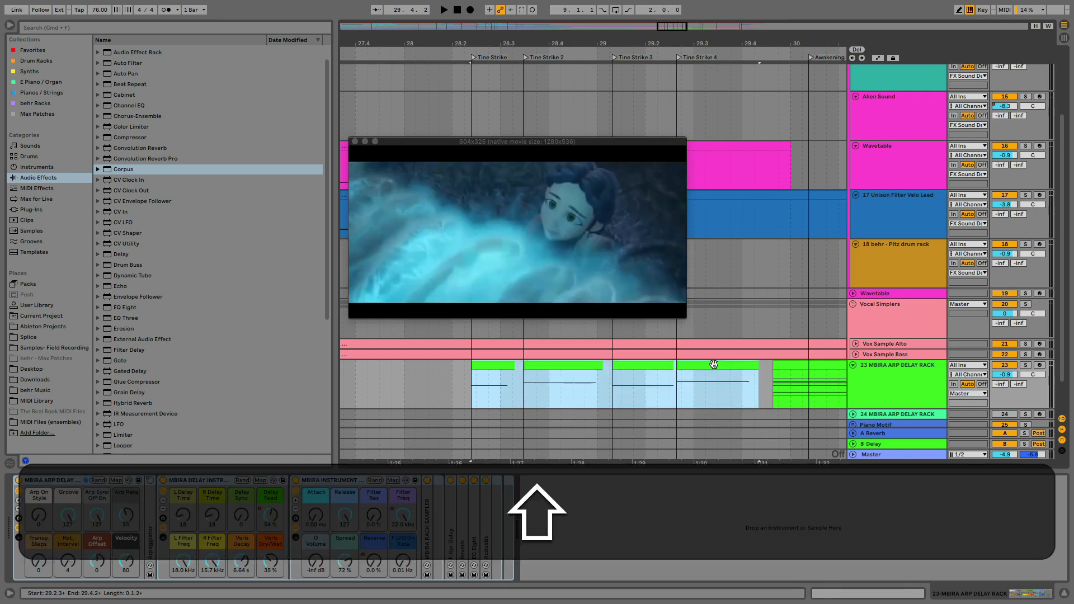
{"action": "right_click", "coordinate": [714, 364]}
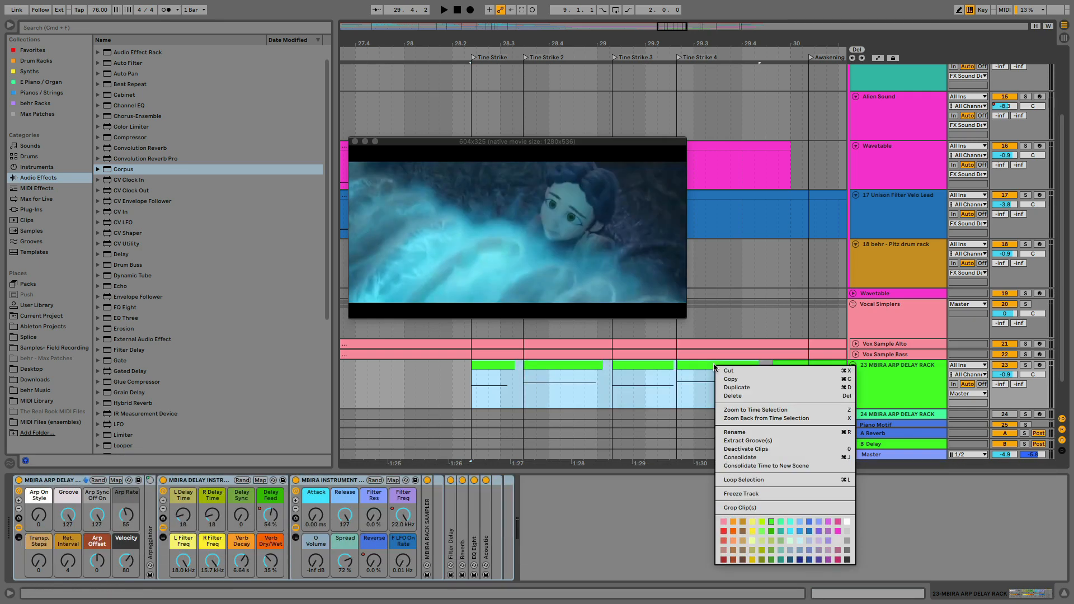
{"action": "left_click", "coordinate": [842, 458]}
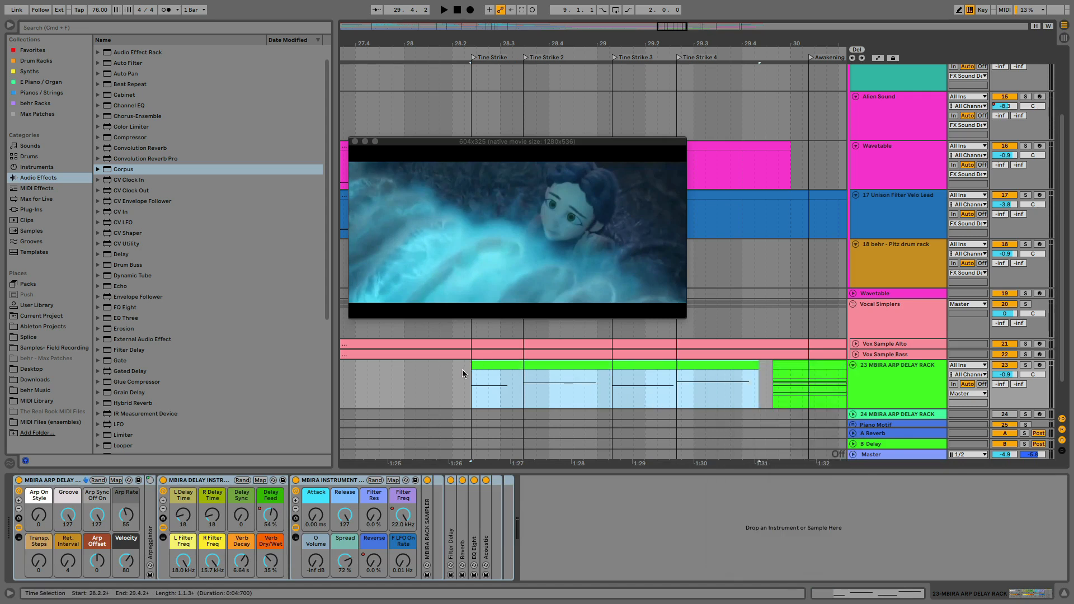
Open the consolidated MBIRA clip's notes, turn the note grid off and extend the first F3 note to just before the A#3 note
{"action": "left_click", "coordinate": [463, 370]}
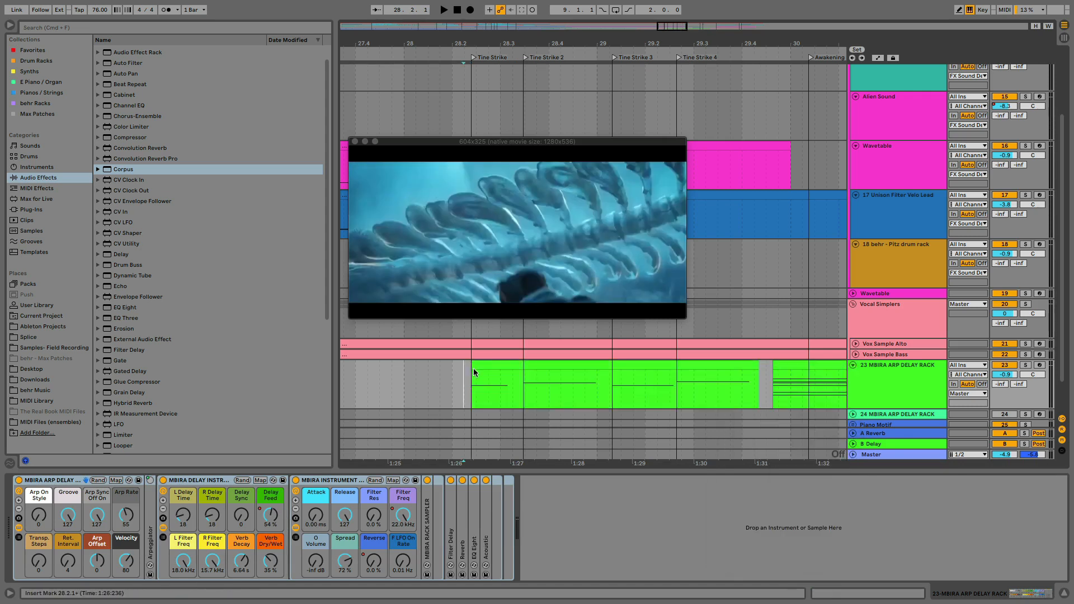
{"action": "left_click", "coordinate": [509, 365]}
{"action": "double_click", "coordinate": [509, 365]}
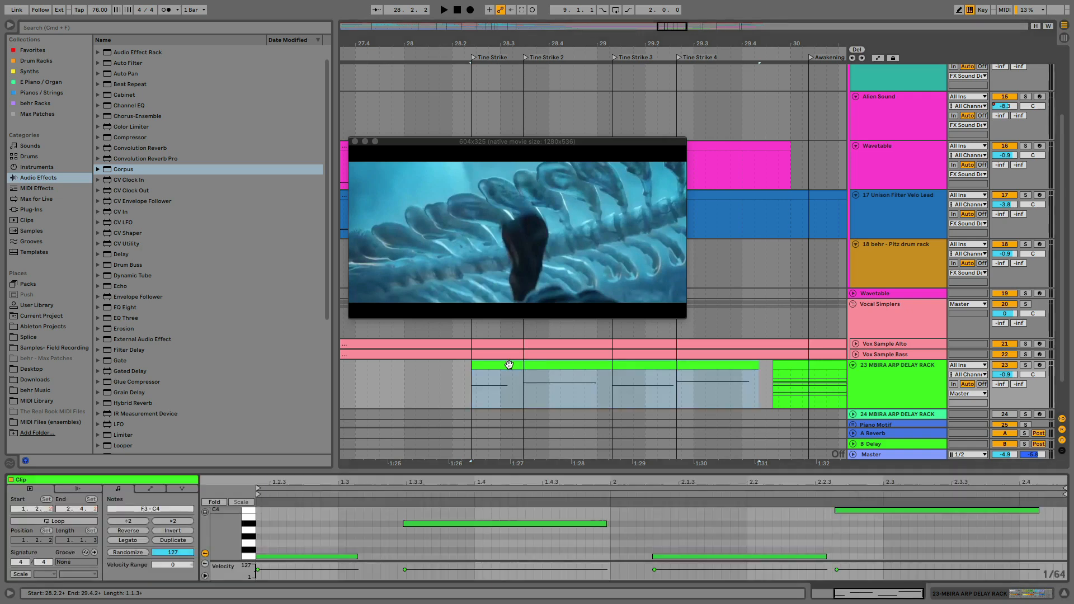
{"action": "left_click", "coordinate": [365, 540]}
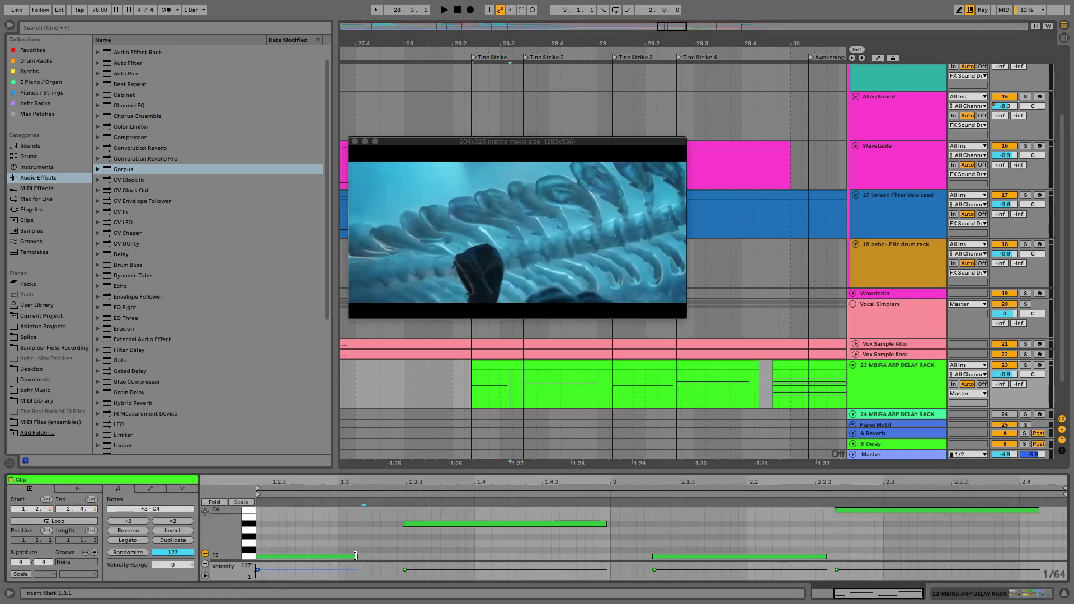
{"action": "left_click_drag", "start_coordinate": [356, 556], "coordinate": [388, 556]}
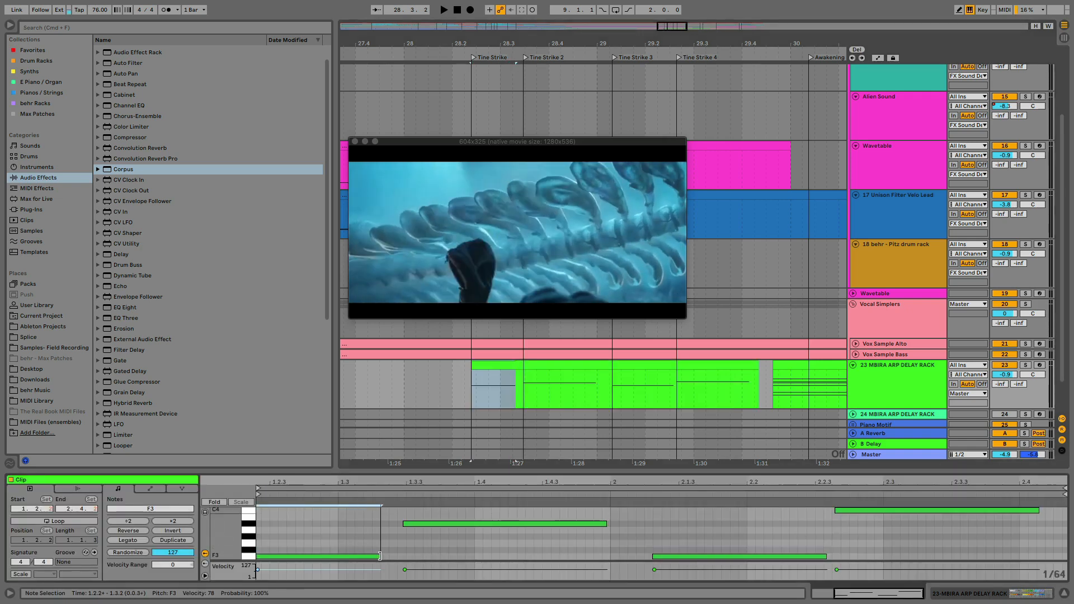
{"action": "right_click", "coordinate": [666, 522]}
{"action": "left_click", "coordinate": [681, 473]}
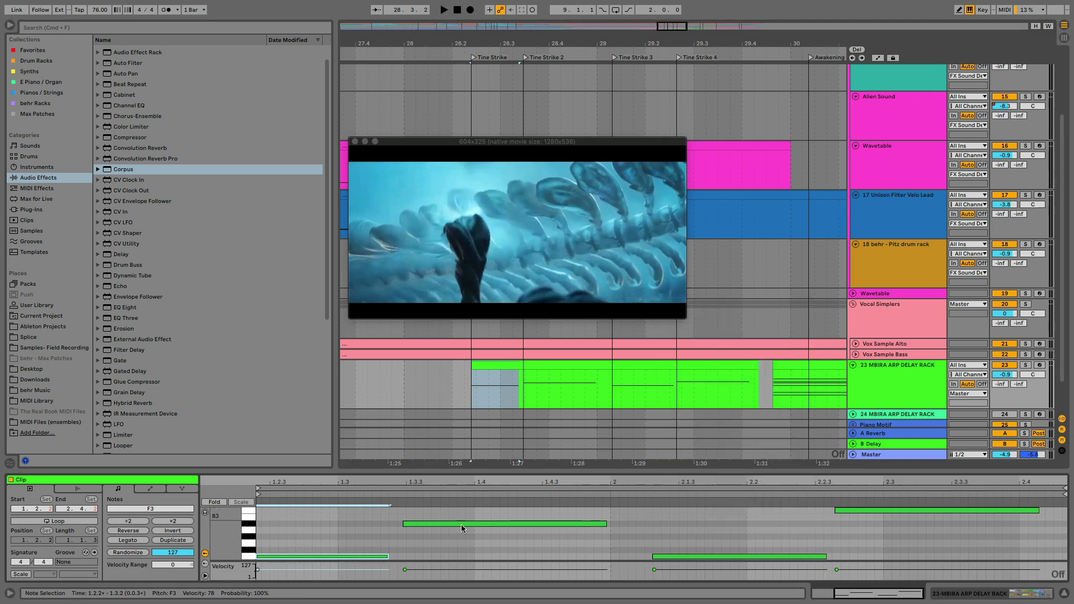
{"action": "left_click_drag", "start_coordinate": [388, 554], "coordinate": [397, 555]}
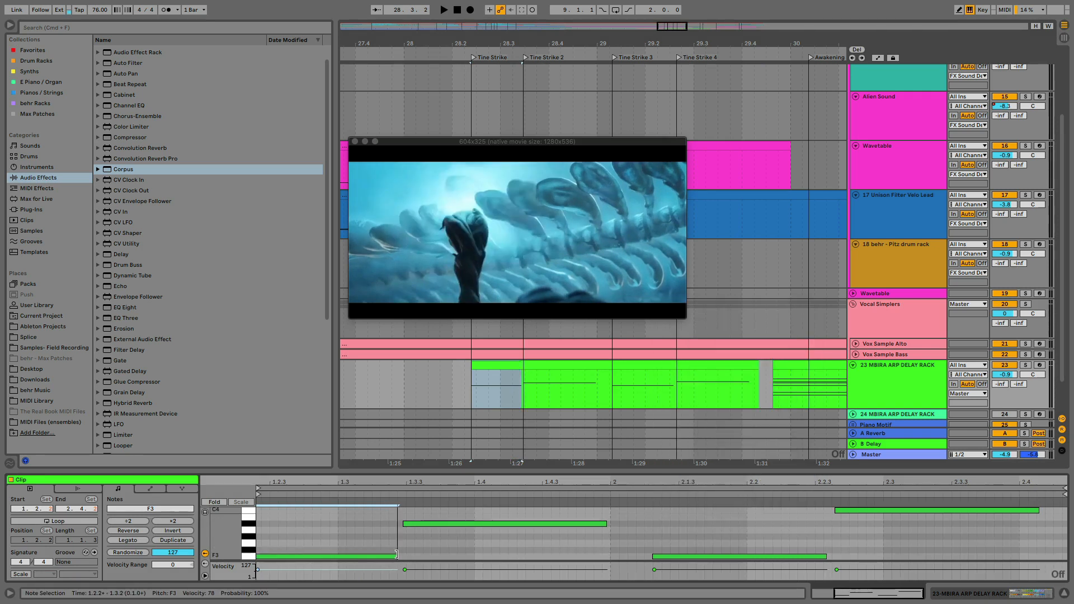
Extend the A#3 note to just before the second F3 note and lengthen the final C4 note nearly to the clip's end
{"action": "left_click_drag", "start_coordinate": [607, 524], "coordinate": [646, 528]}
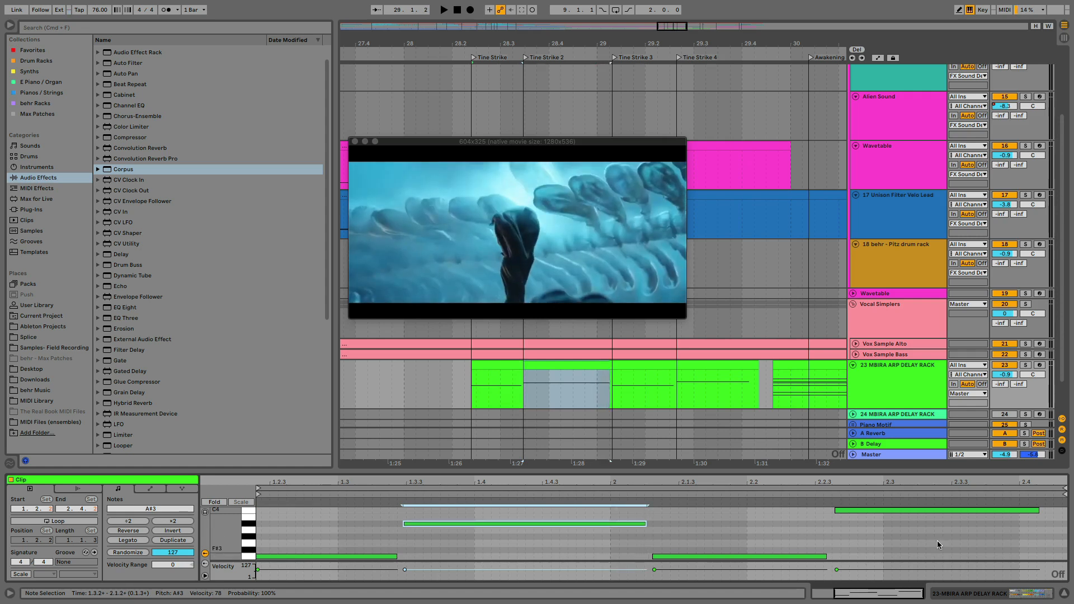
{"action": "left_click_drag", "start_coordinate": [1037, 511], "coordinate": [1060, 514]}
{"action": "left_click", "coordinate": [299, 522]}
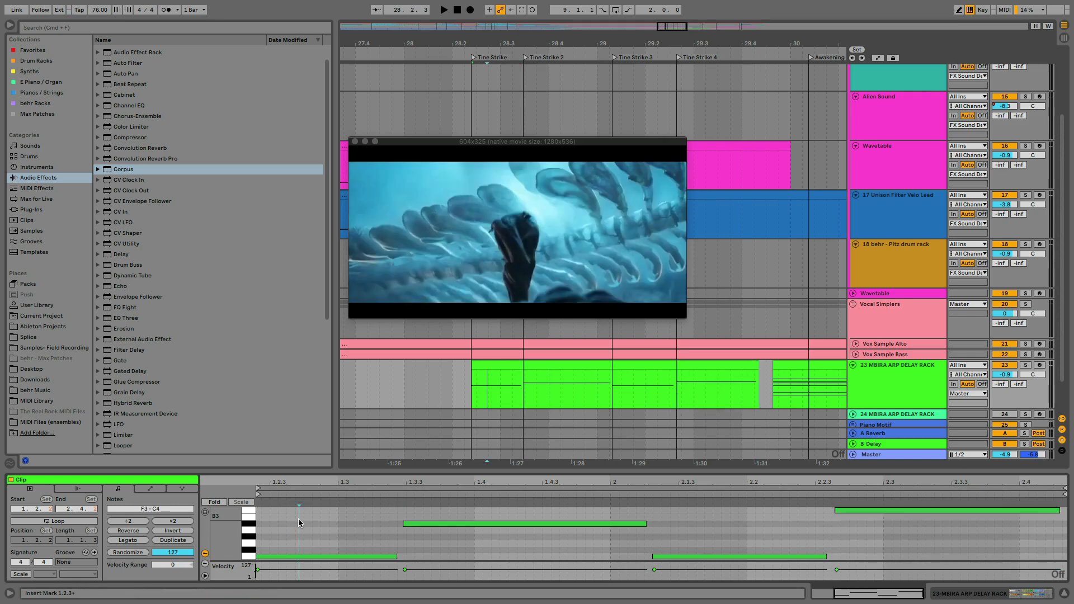
Transpose all notes in the clip down one octave to F2–C3 and play the passage from Tine Strike
{"action": "key", "text": "super+a"}
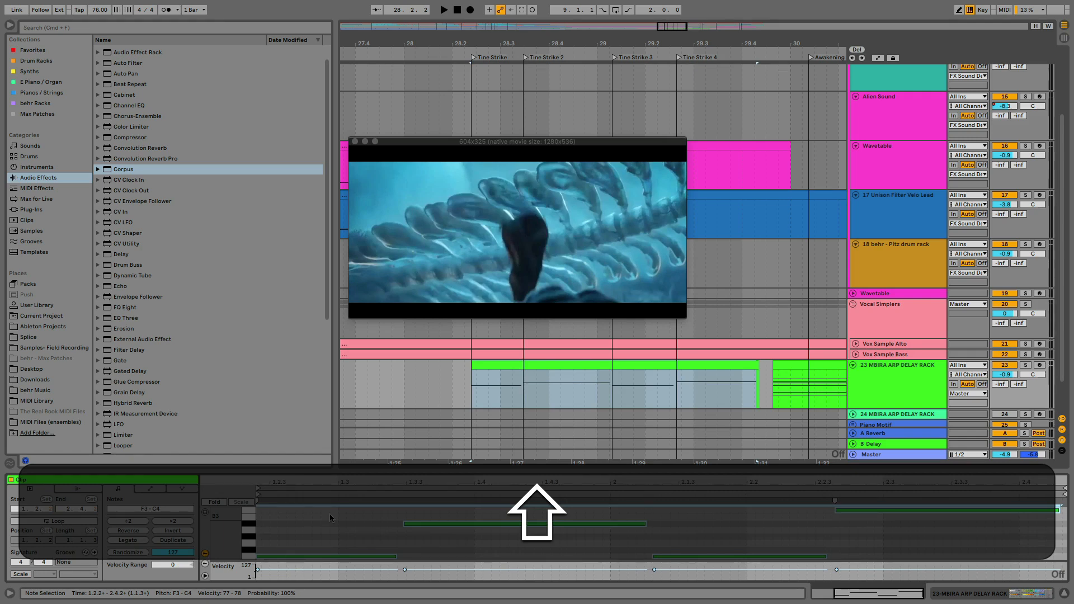
{"action": "key", "text": "shift+Down"}
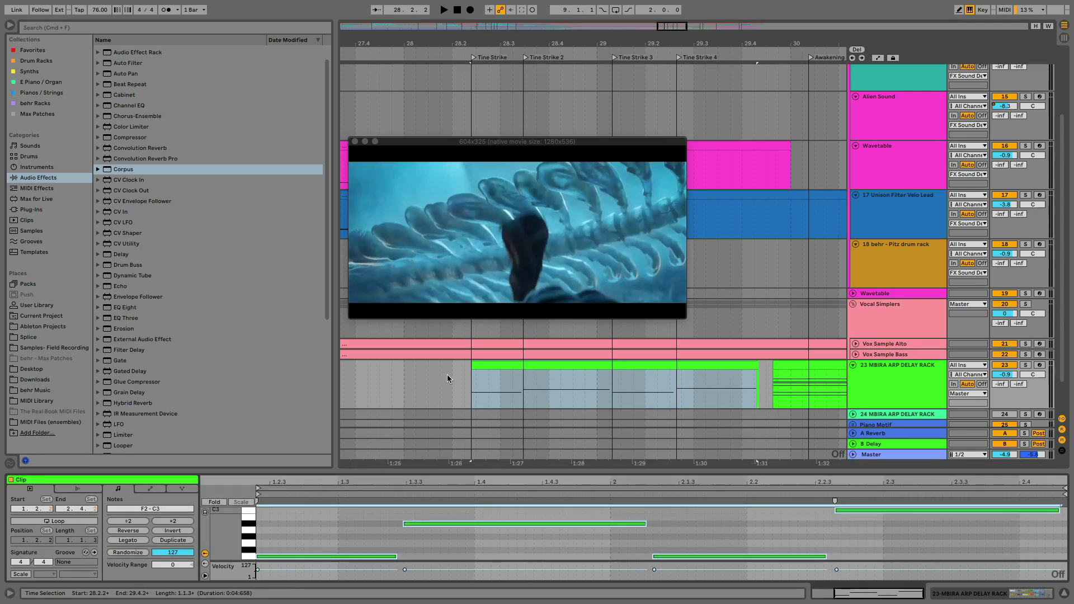
{"action": "key", "text": "space"}
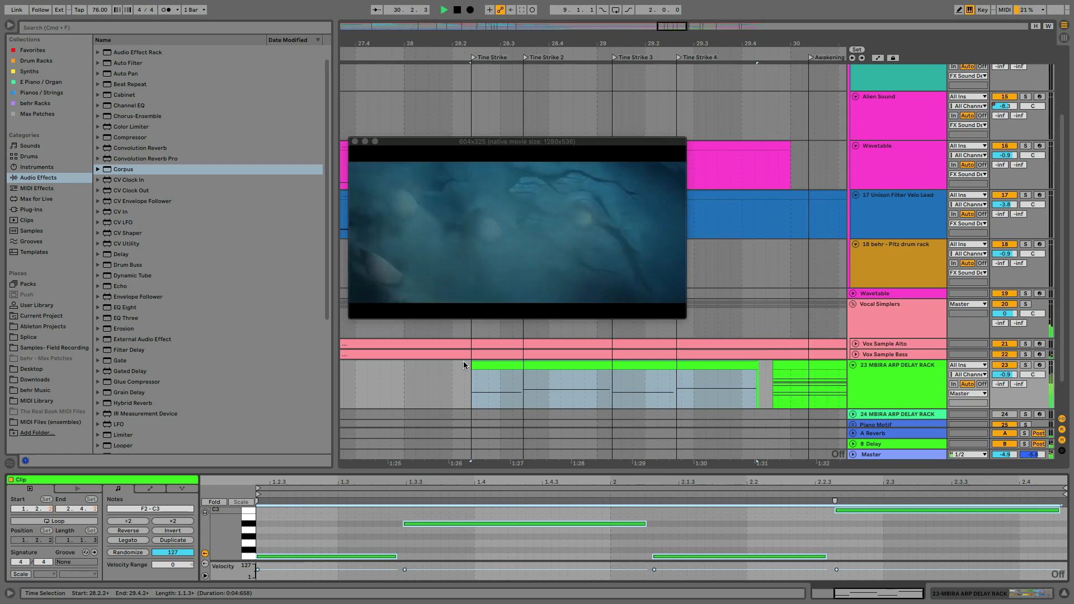
{"action": "key", "text": "space"}
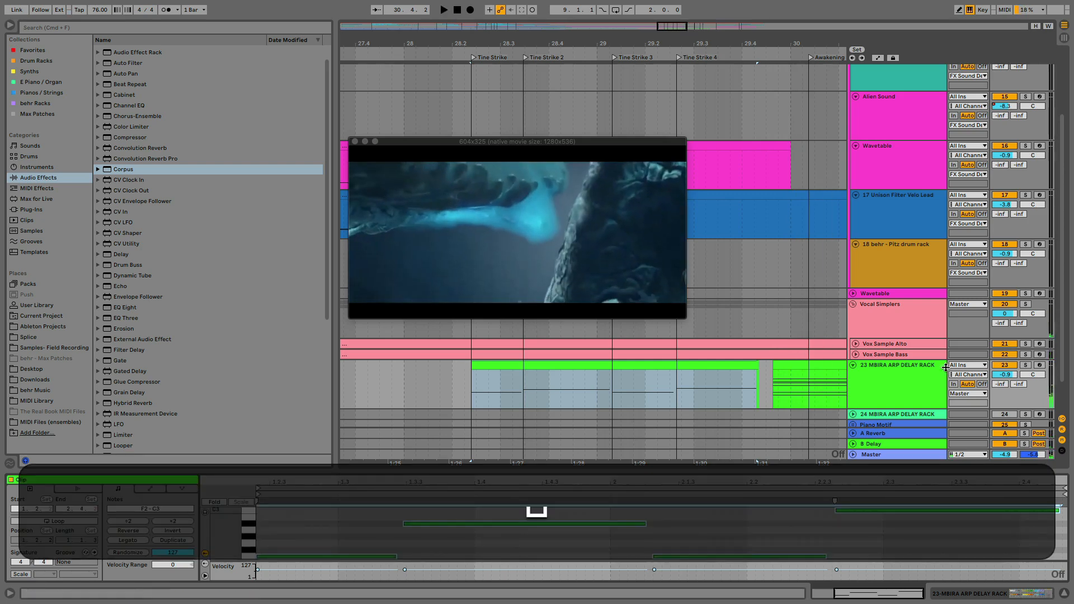
Show the MBIRA RACK SAMPLER's sample settings and set the instrument rack's Reverse macro to 0.0 %
{"action": "left_click", "coordinate": [765, 369]}
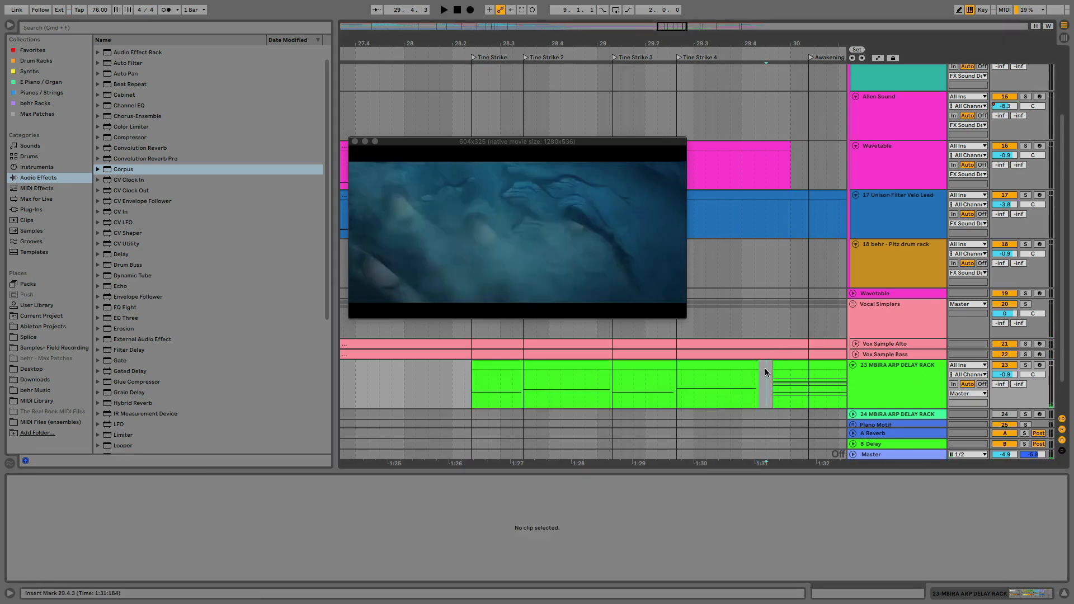
{"action": "mouse_move", "coordinate": [766, 369]}
{"action": "left_mouse_down"}
{"action": "mouse_move", "coordinate": [795, 371]}
{"action": "mouse_move", "coordinate": [764, 372]}
{"action": "left_mouse_up"}
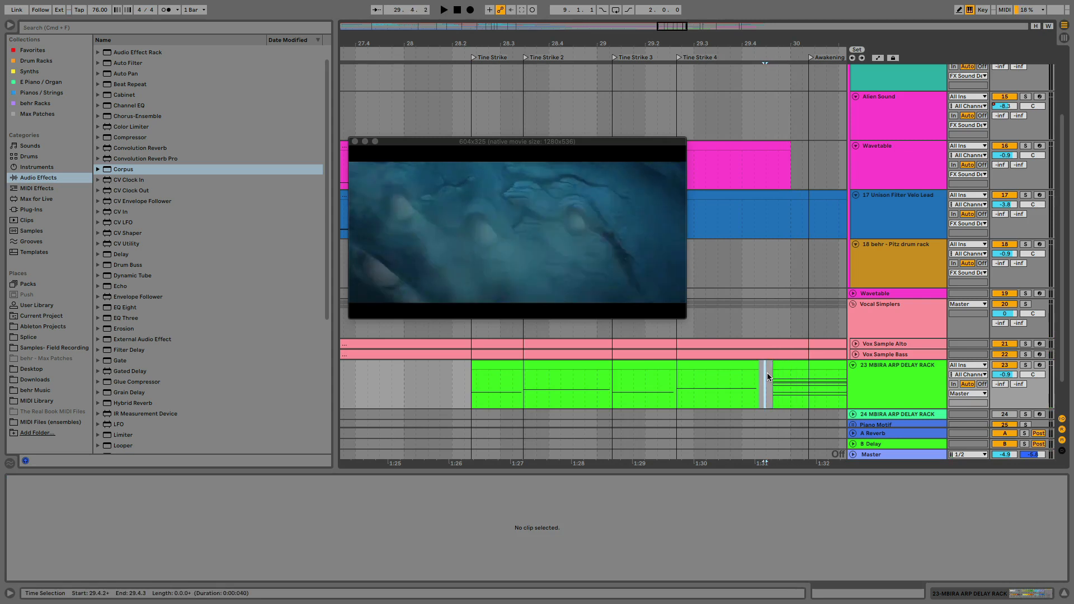
{"action": "left_click", "coordinate": [768, 374]}
{"action": "left_click", "coordinate": [882, 371]}
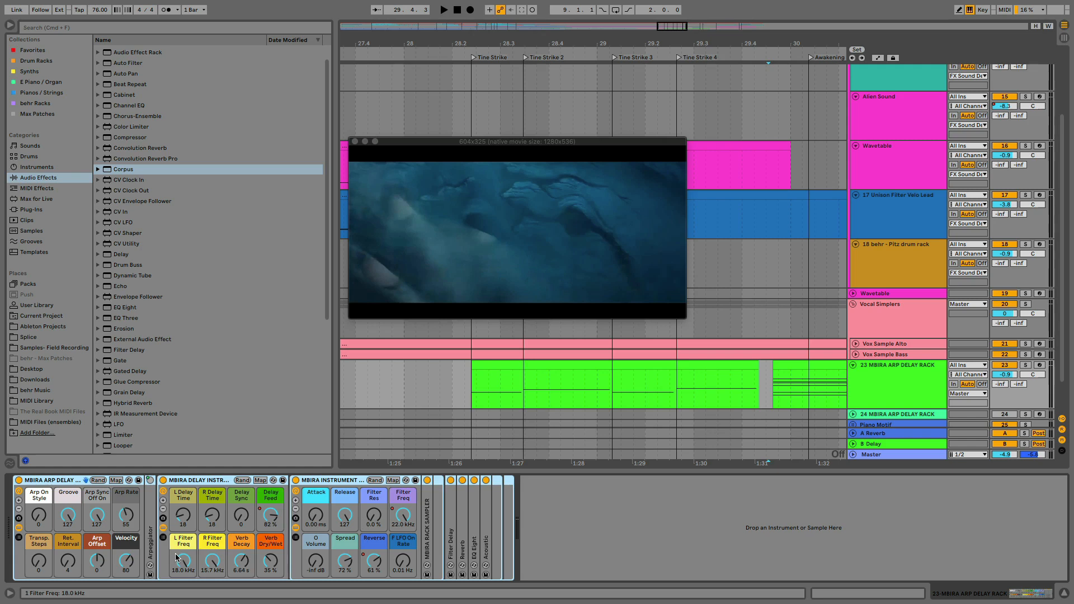
{"action": "double_click", "coordinate": [427, 521]}
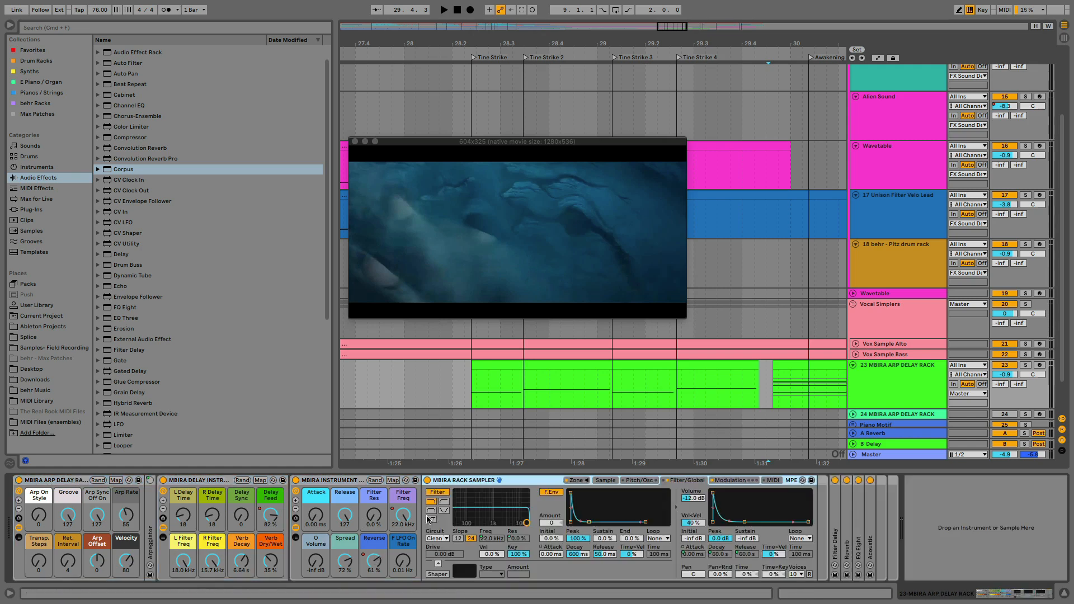
{"action": "left_click", "coordinate": [606, 482]}
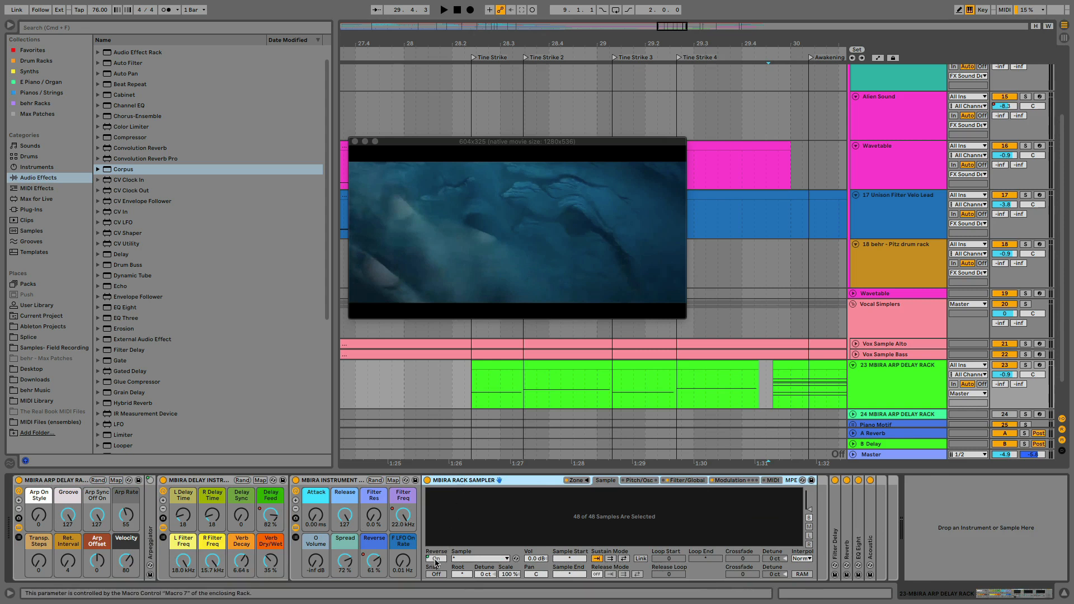
{"action": "left_click_drag", "start_coordinate": [371, 564], "coordinate": [374, 598]}
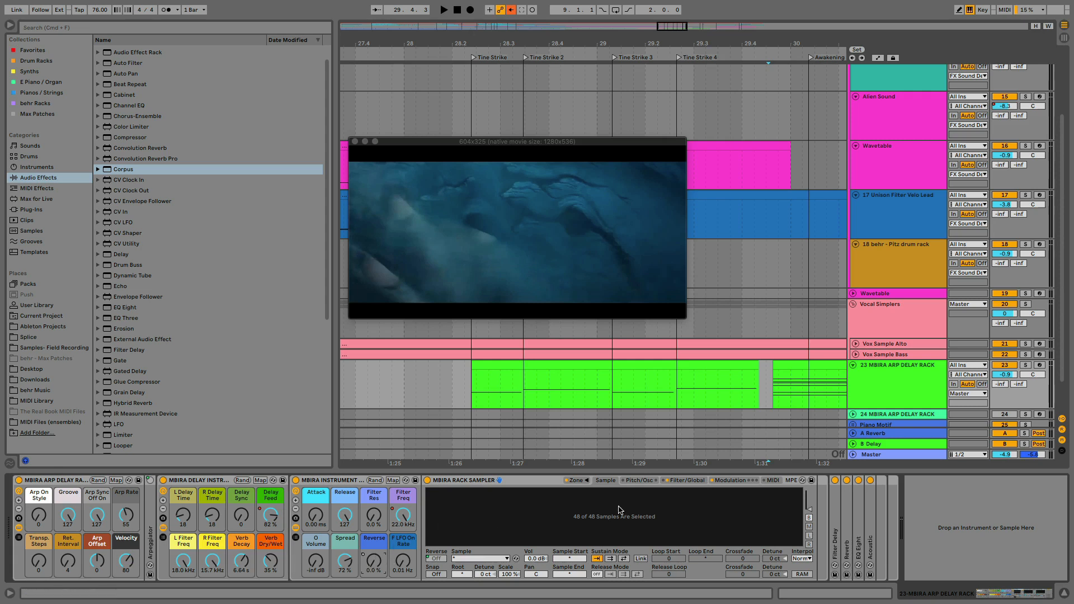
Examine the MBIRA RACK SAMPLER's modulation and sample settings and the instrument rack's mappings for the Reverse macro
{"action": "left_click", "coordinate": [729, 481]}
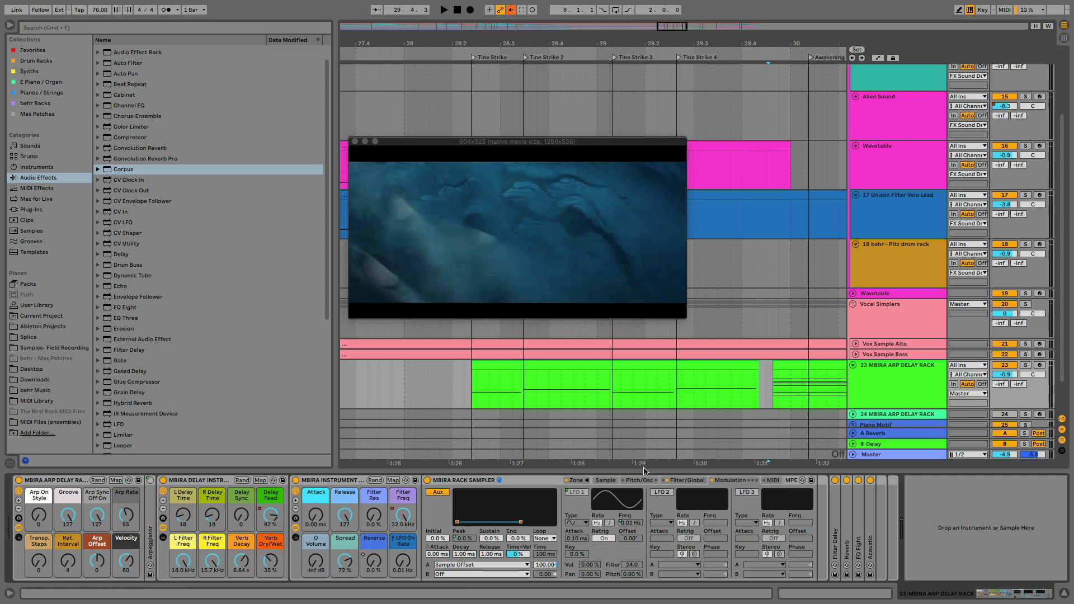
{"action": "left_click", "coordinate": [393, 480]}
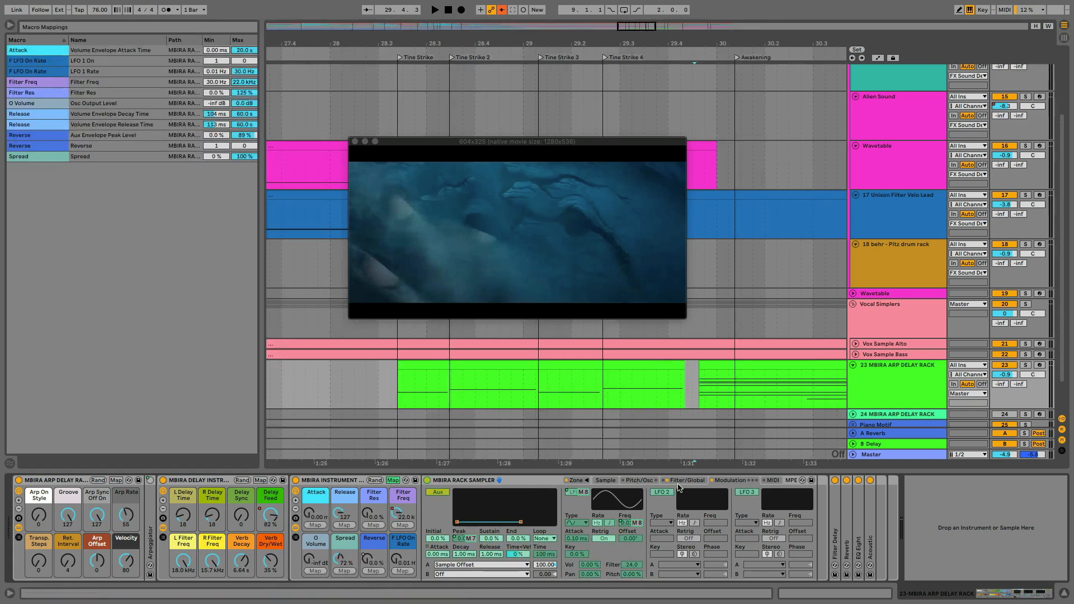
{"action": "left_click", "coordinate": [605, 480]}
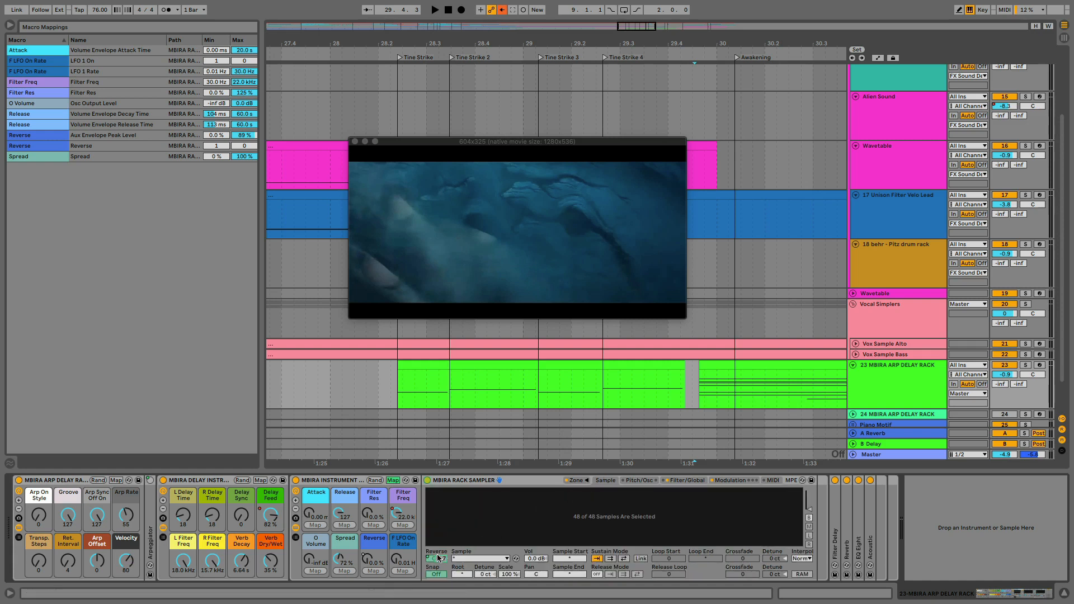
{"action": "left_click", "coordinate": [433, 558]}
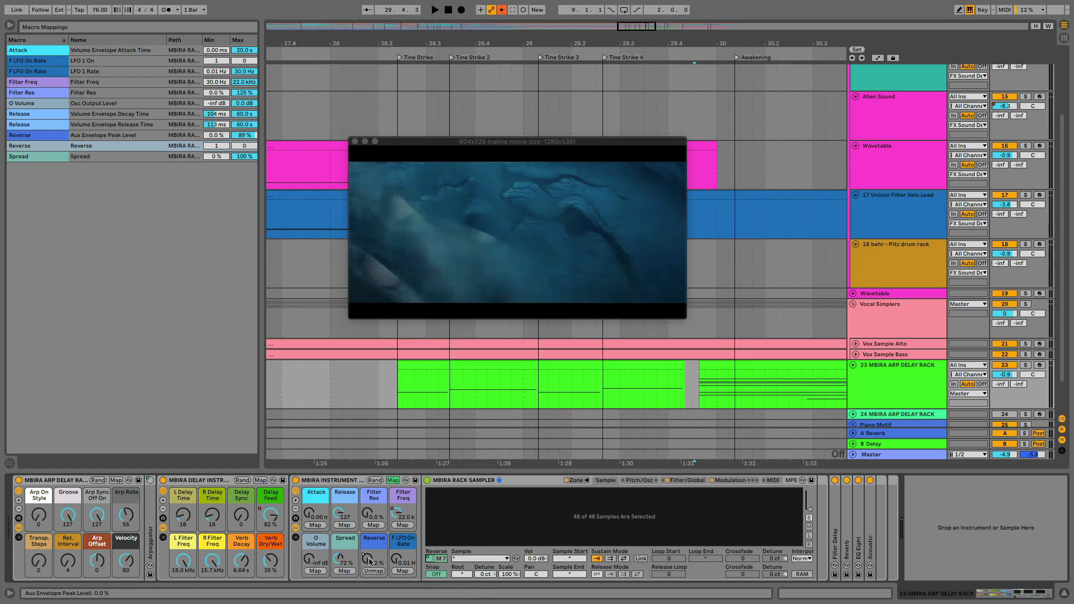
{"action": "left_click", "coordinate": [728, 481]}
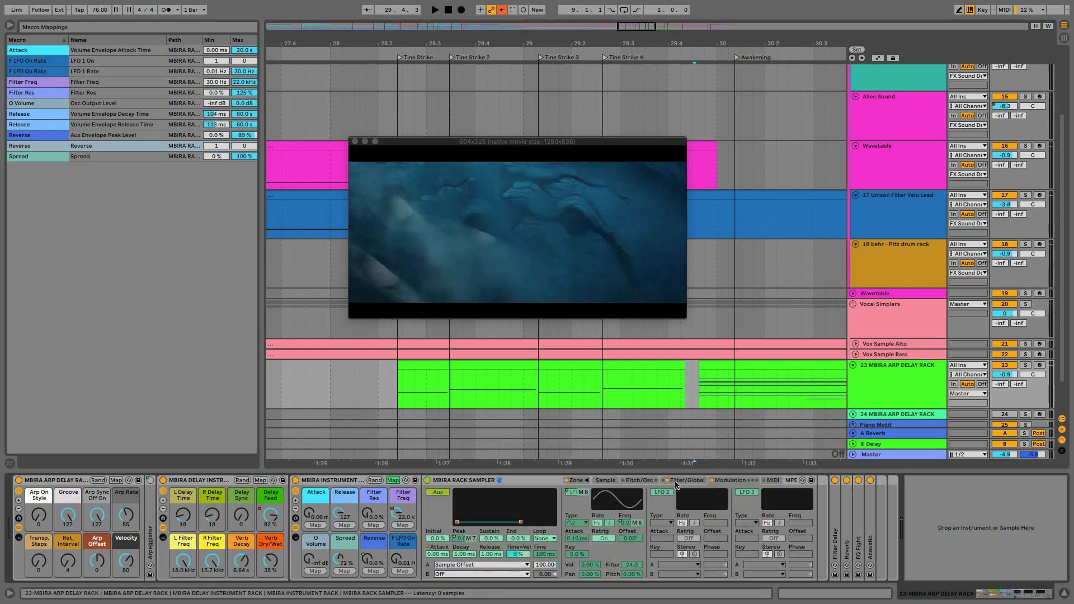
{"action": "left_click", "coordinate": [458, 539]}
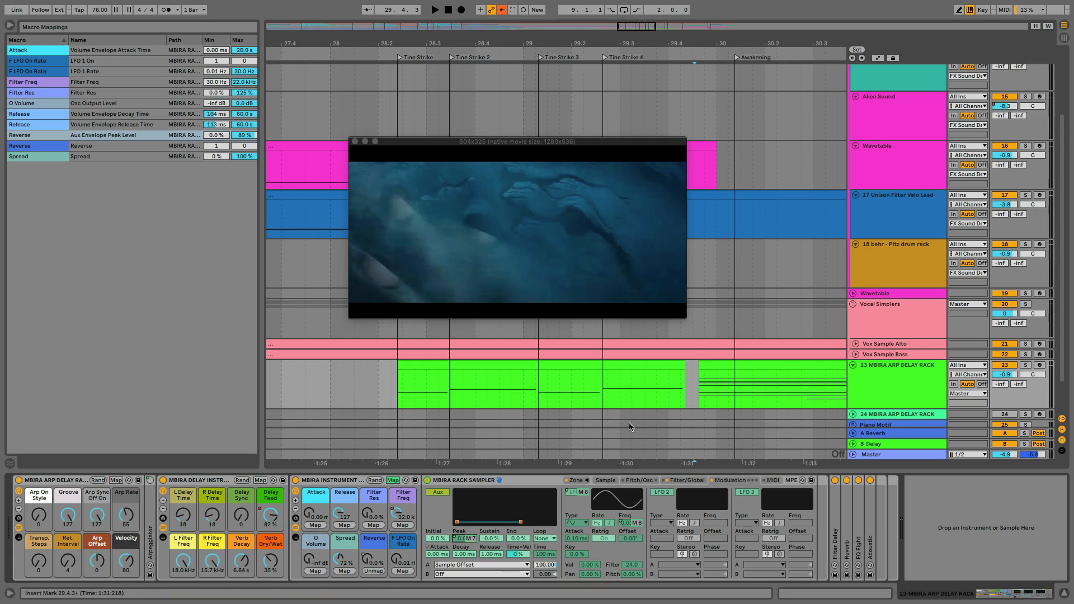
{"action": "left_click", "coordinate": [392, 480]}
Re-enable the Reverse macro's automation, then solo the MBIRA track and play the transition between its two clips
{"action": "right_click", "coordinate": [375, 559]}
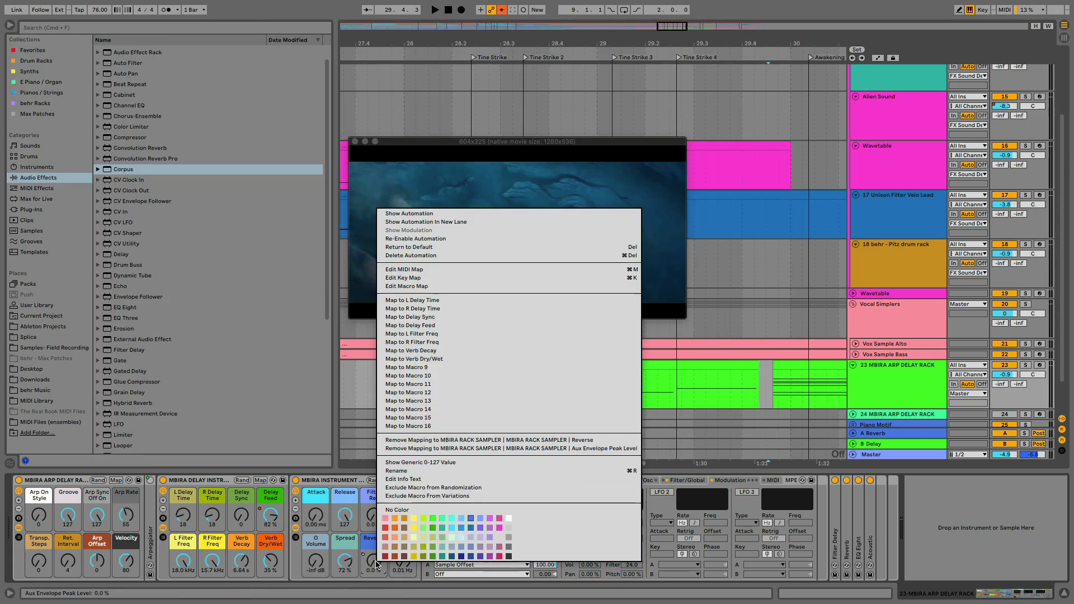
{"action": "left_click", "coordinate": [451, 239]}
{"action": "scroll", "coordinate": [734, 398], "scroll_direction": "right", "scroll_amount": 5}
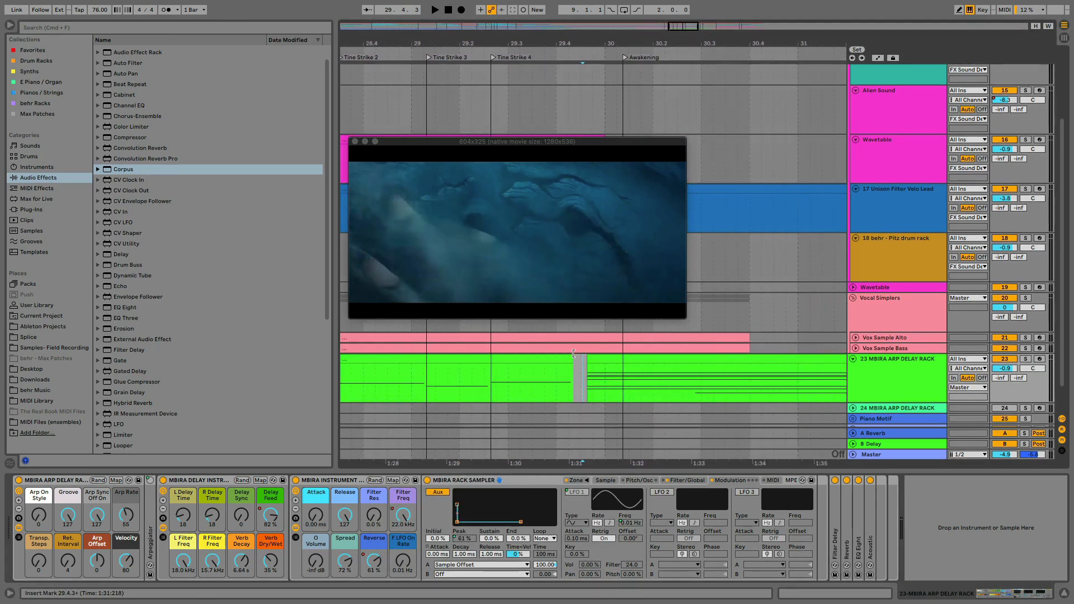
{"action": "left_click", "coordinate": [575, 378]}
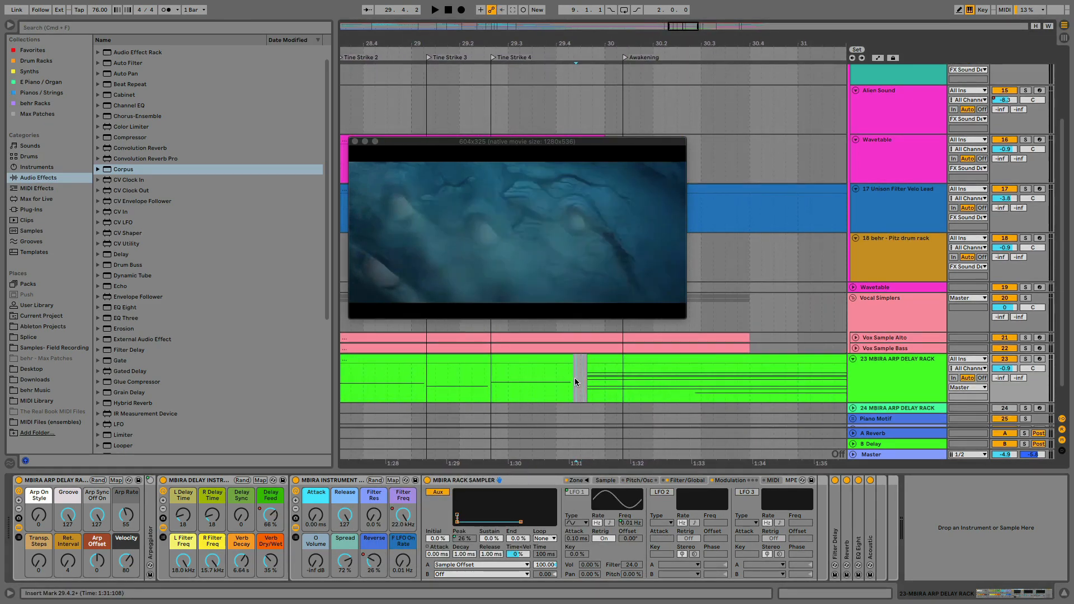
{"action": "left_click", "coordinate": [1025, 359]}
{"action": "key", "text": "space"}
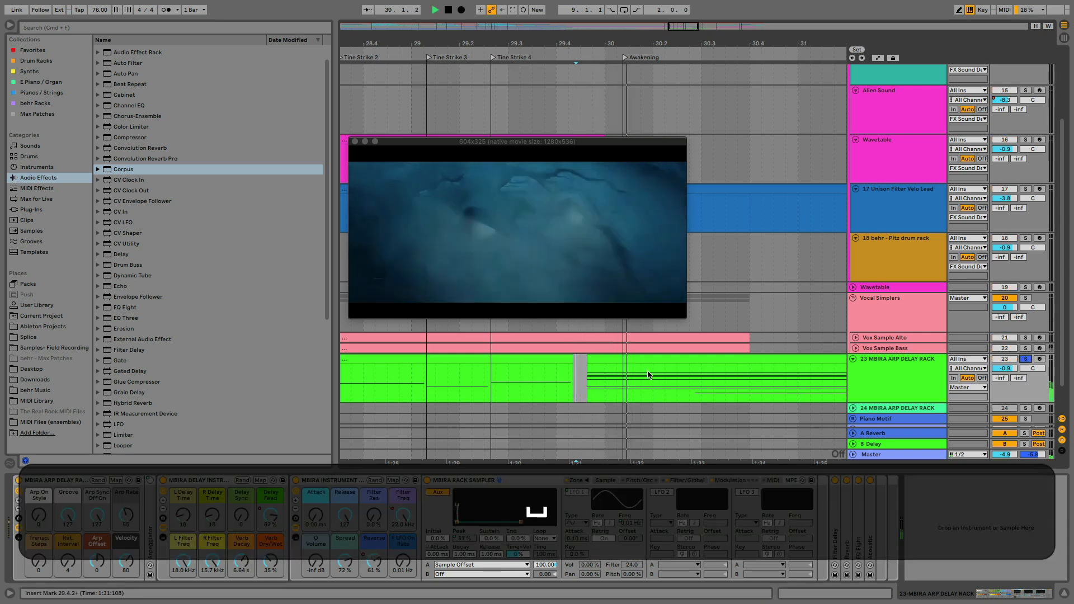
{"action": "left_click", "coordinate": [469, 376]}
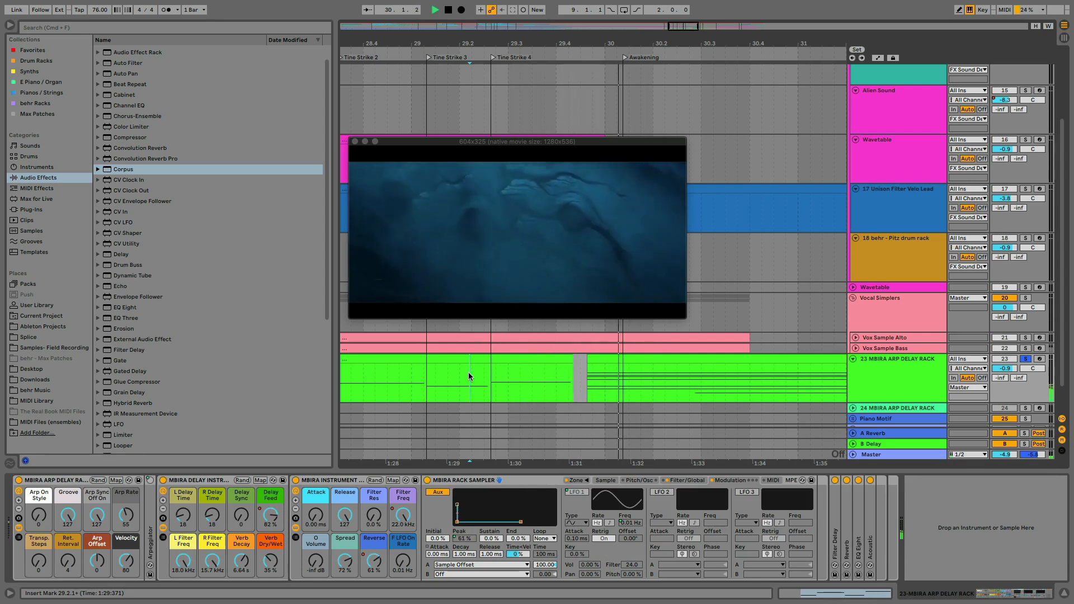
{"action": "key", "text": "space"}
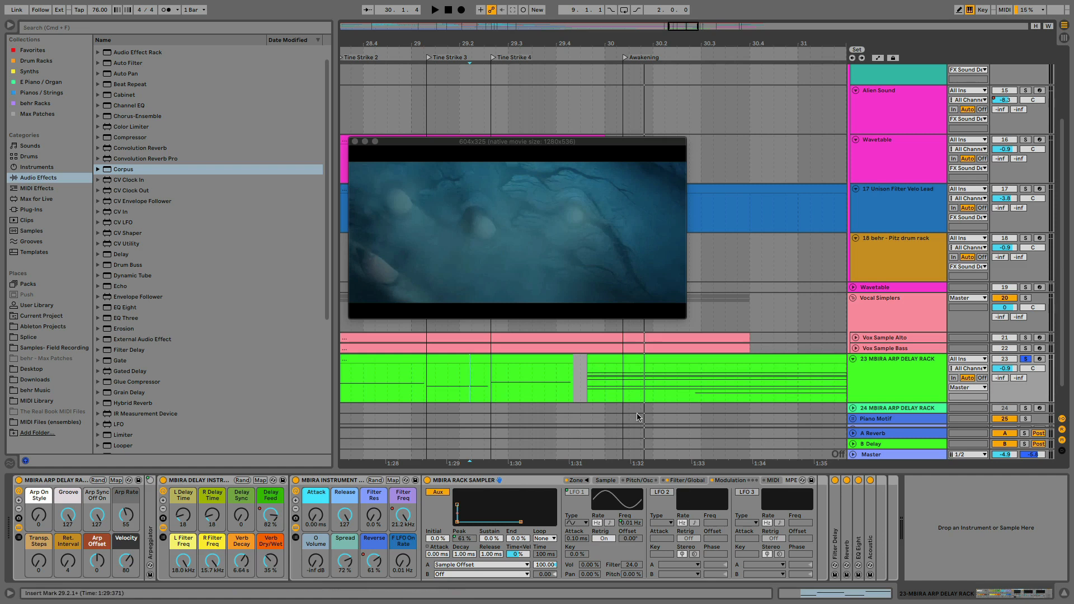
Show the instrument rack's Attack automation and draw a rise to about 6.86 ms in the gap between the two MBIRA clips
{"action": "right_click", "coordinate": [314, 520]}
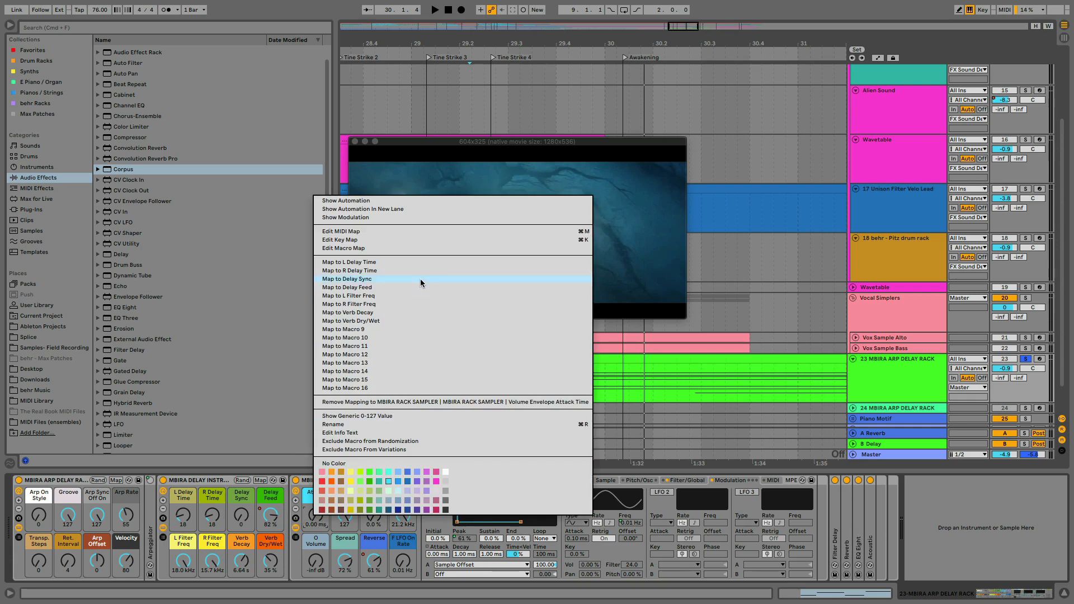
{"action": "left_click", "coordinate": [370, 203]}
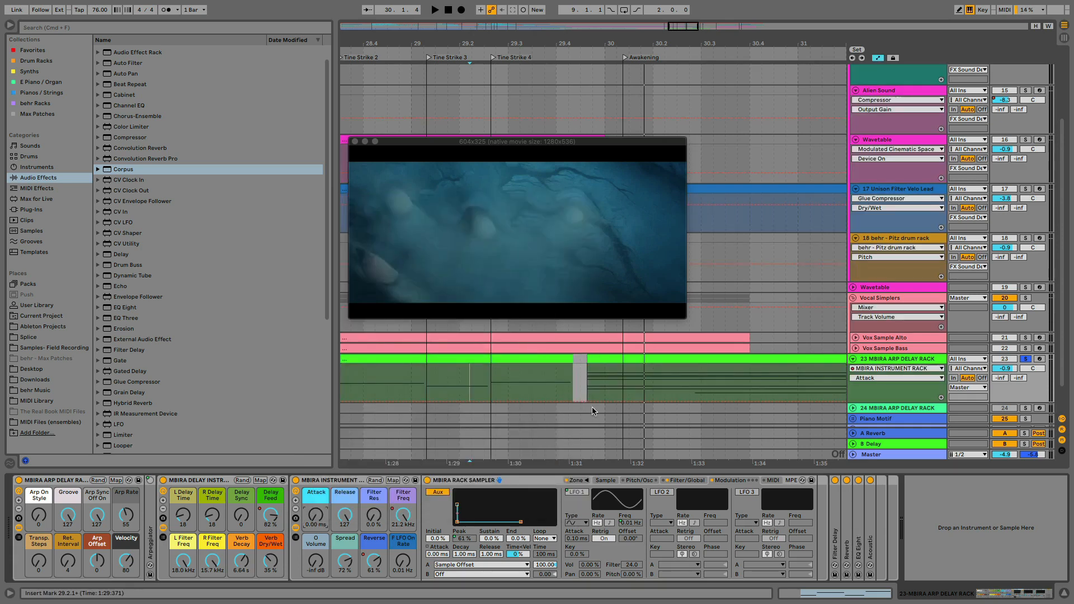
{"action": "left_click_drag", "start_coordinate": [579, 401], "coordinate": [585, 391]}
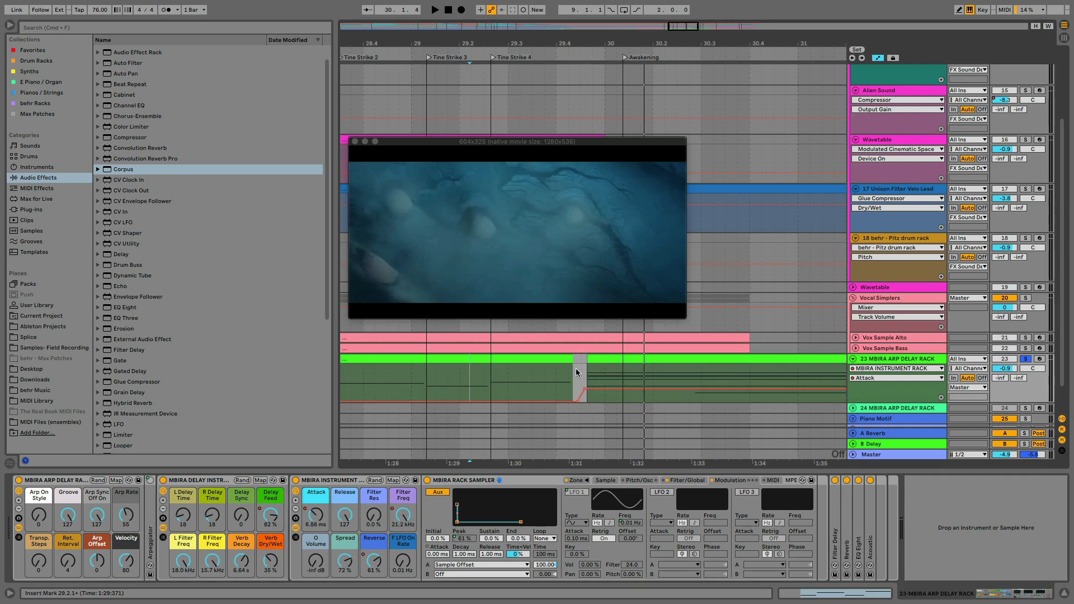
Play the soloed MBIRA track from just before Tine Strike 3 past Awakening, then unsolo it
{"action": "left_click", "coordinate": [410, 373]}
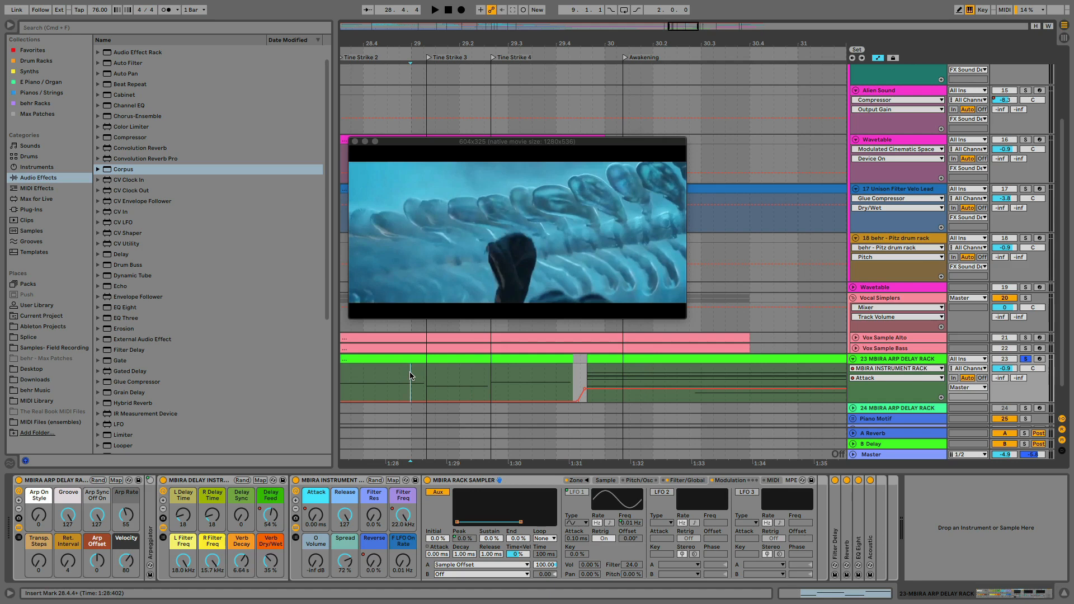
{"action": "key", "text": "space"}
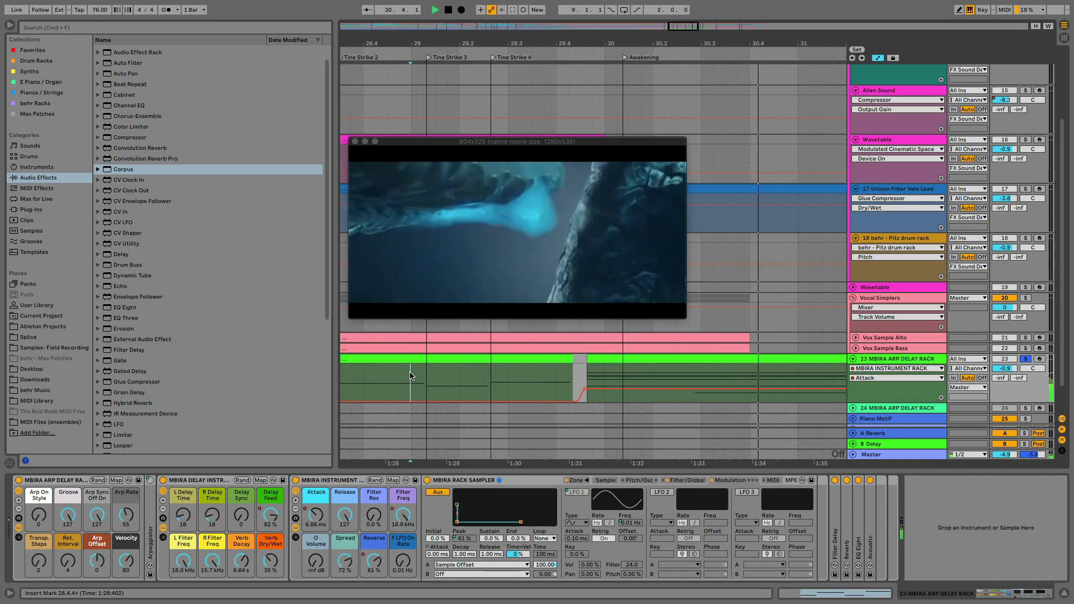
{"action": "key", "text": "space"}
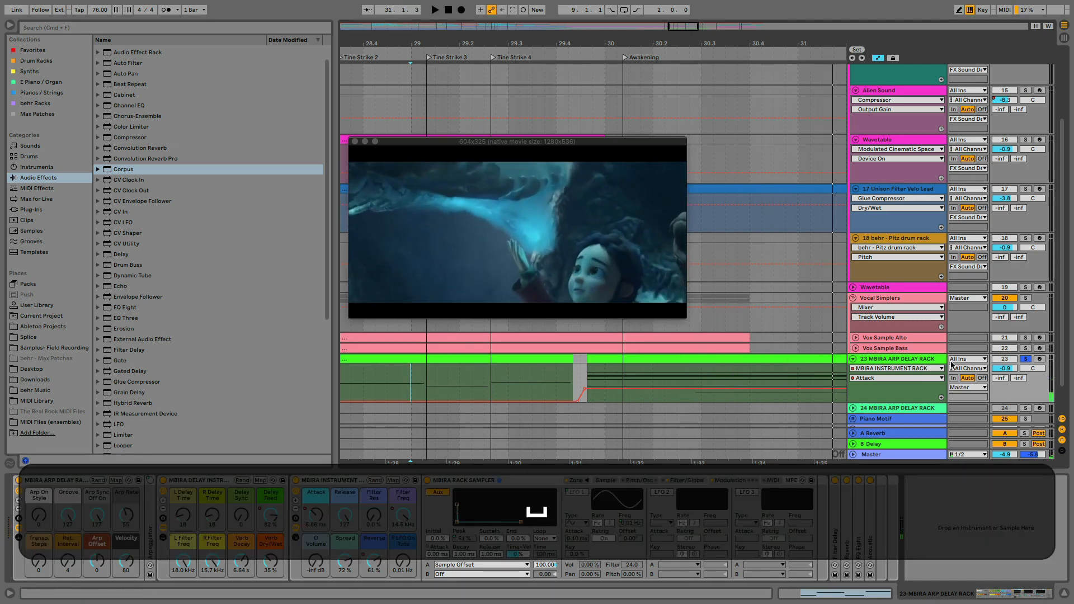
{"action": "left_click", "coordinate": [1027, 359]}
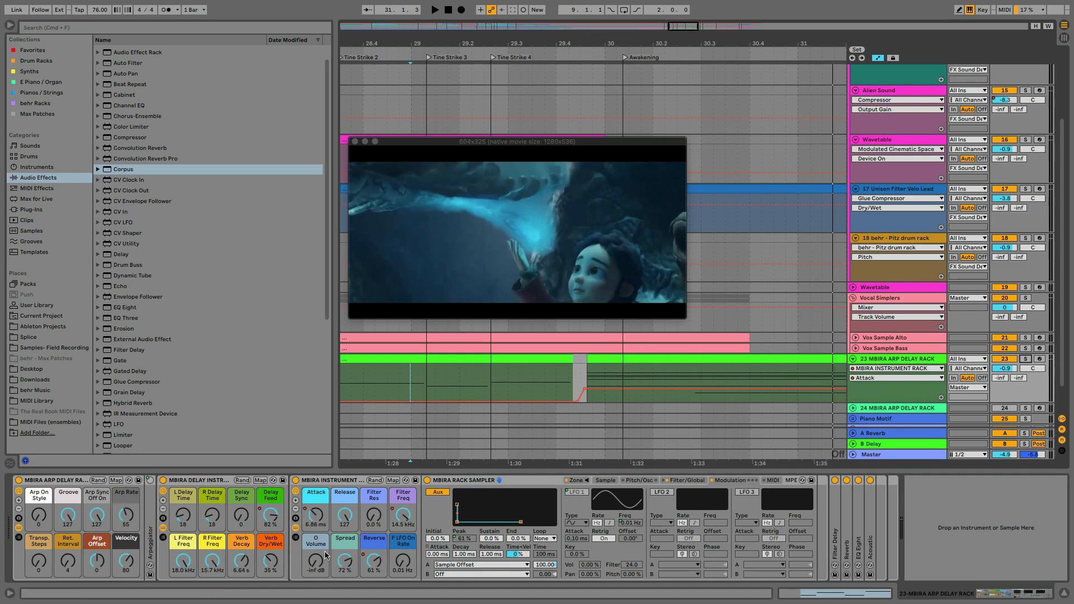
Automate O Volume to rise from the second MBIRA clip's start to about -16 dB before bar 31, and play the passage
{"action": "left_click", "coordinate": [644, 480]}
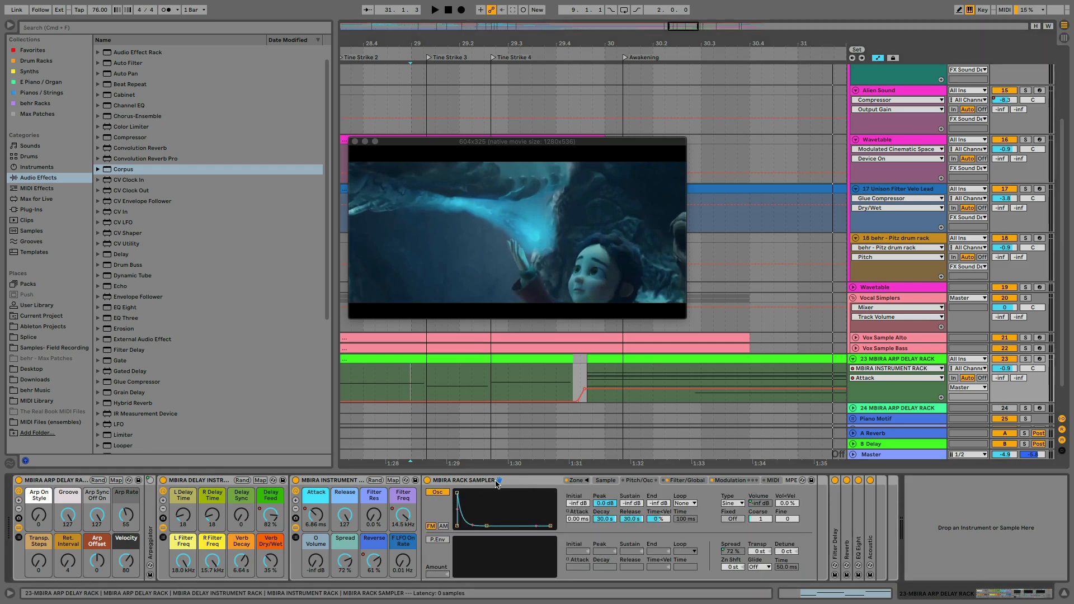
{"action": "left_click", "coordinate": [315, 561]}
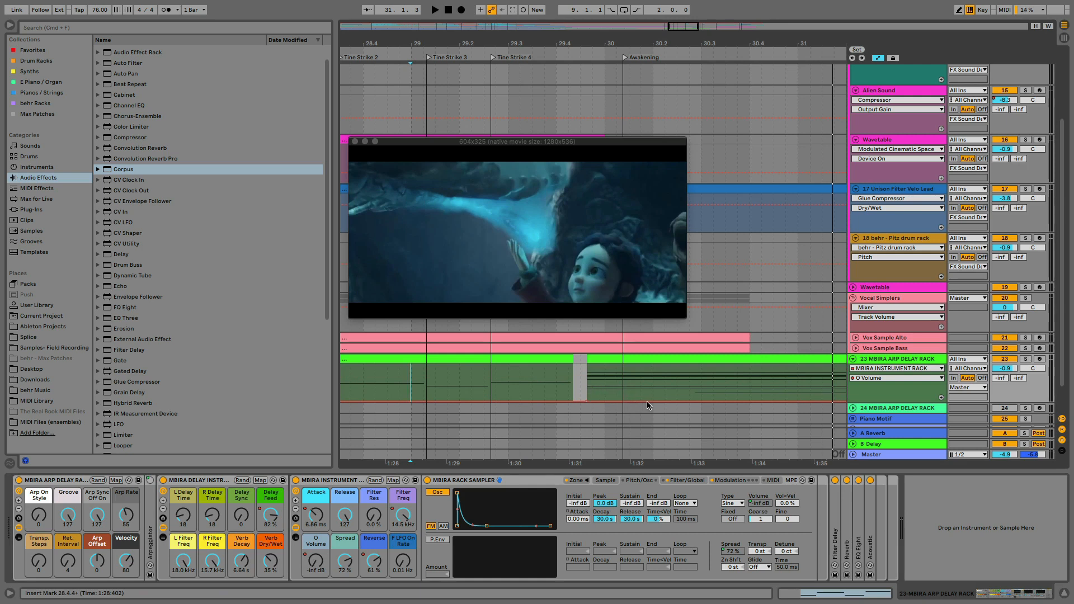
{"action": "left_click_drag", "start_coordinate": [647, 401], "coordinate": [745, 379]}
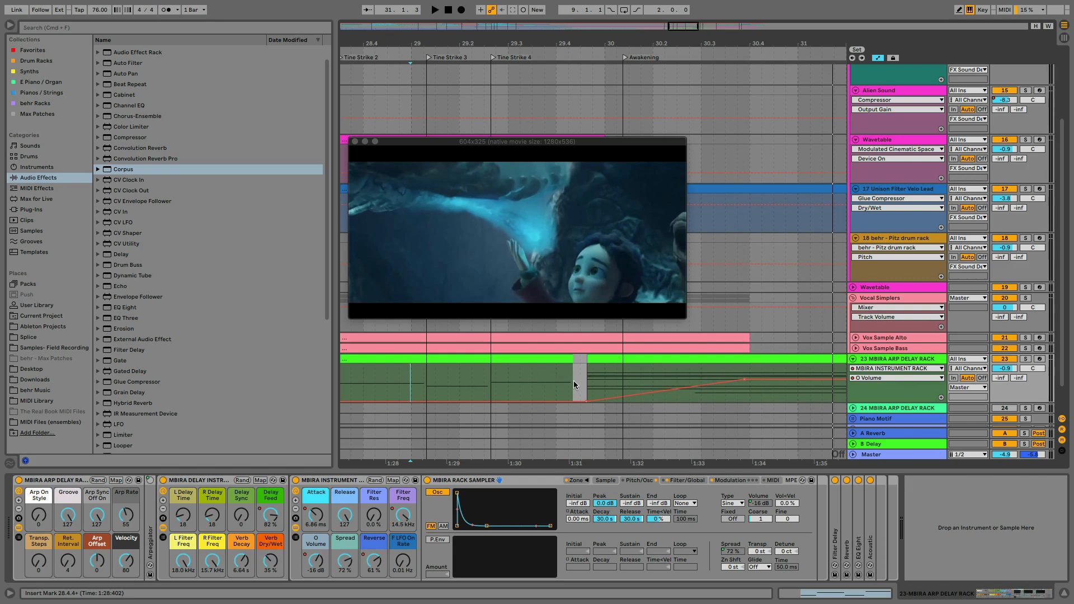
{"action": "left_click", "coordinate": [542, 358]}
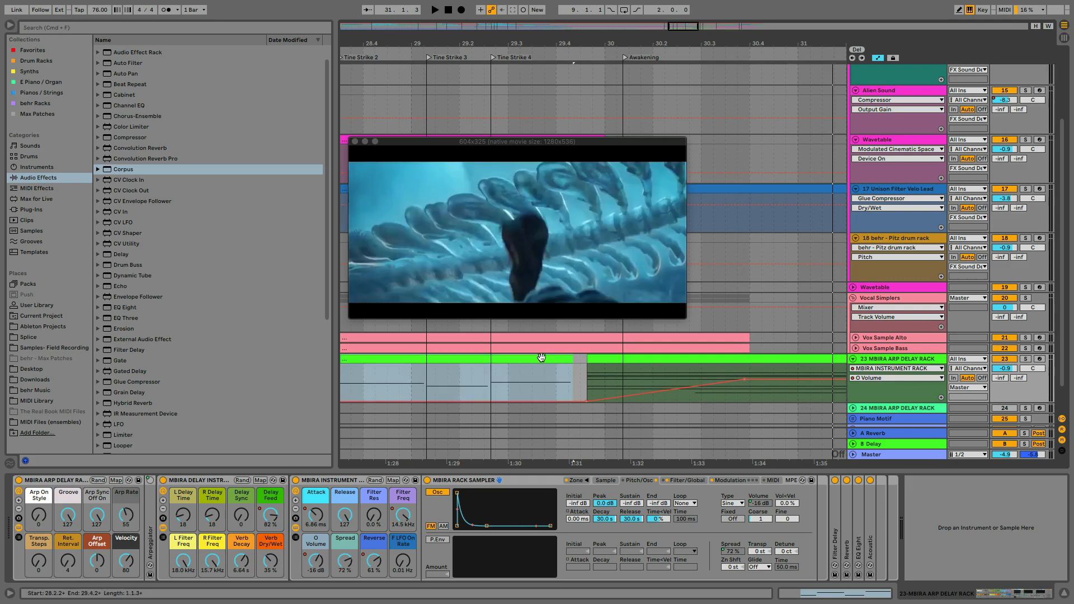
{"action": "key", "text": "space"}
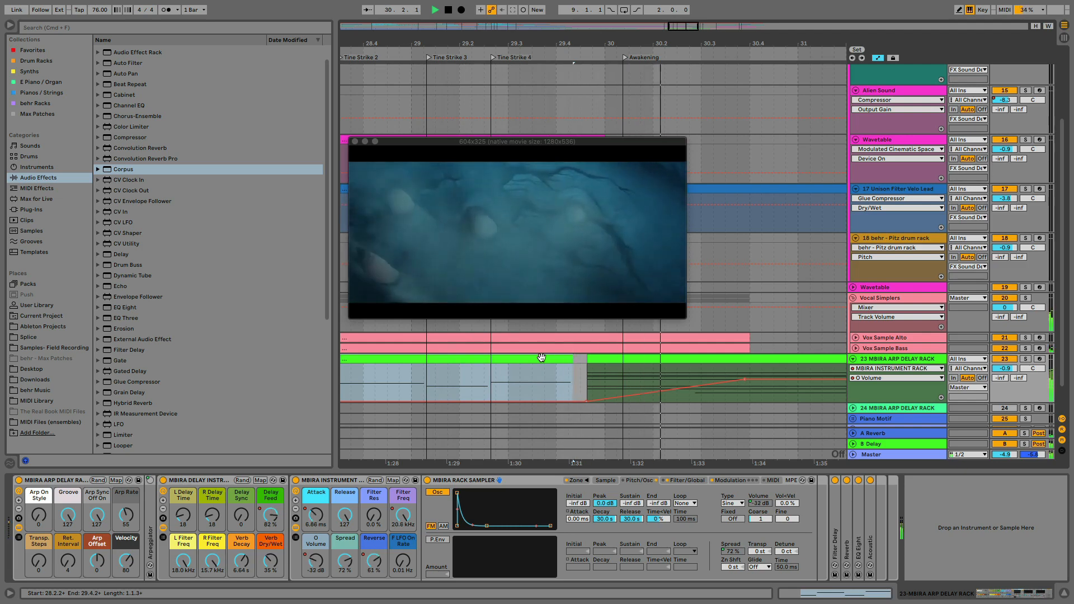
{"action": "key", "text": "space"}
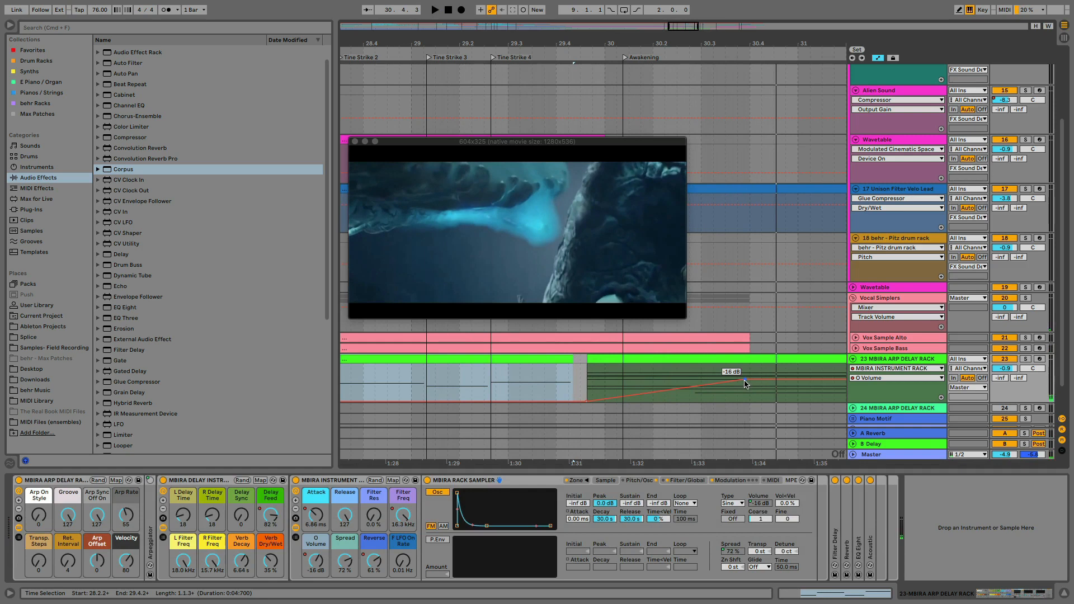
Lower the end point of the O Volume ramp to about -43 dB and play from the gap between the MBIRA clips
{"action": "left_click_drag", "start_coordinate": [744, 383], "coordinate": [745, 396]}
{"action": "left_click", "coordinate": [581, 383]}
{"action": "key", "text": "space"}
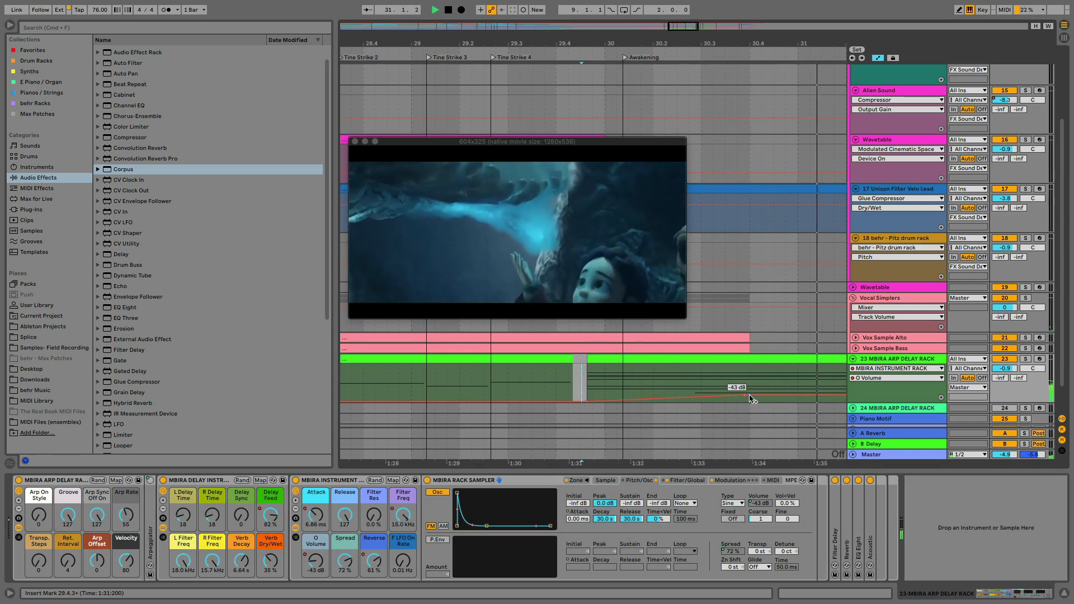
{"action": "key", "text": "space"}
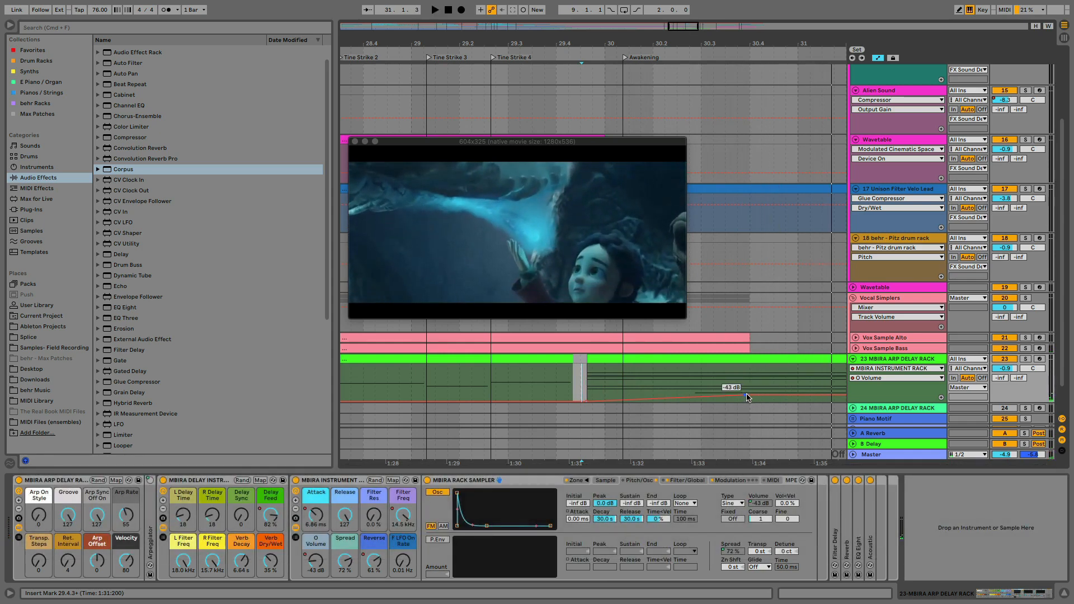
Try the O Volume ramp's end point at about -28 dB in playback, then lower it to about -41 dB
{"action": "left_click_drag", "start_coordinate": [748, 397], "coordinate": [747, 389]}
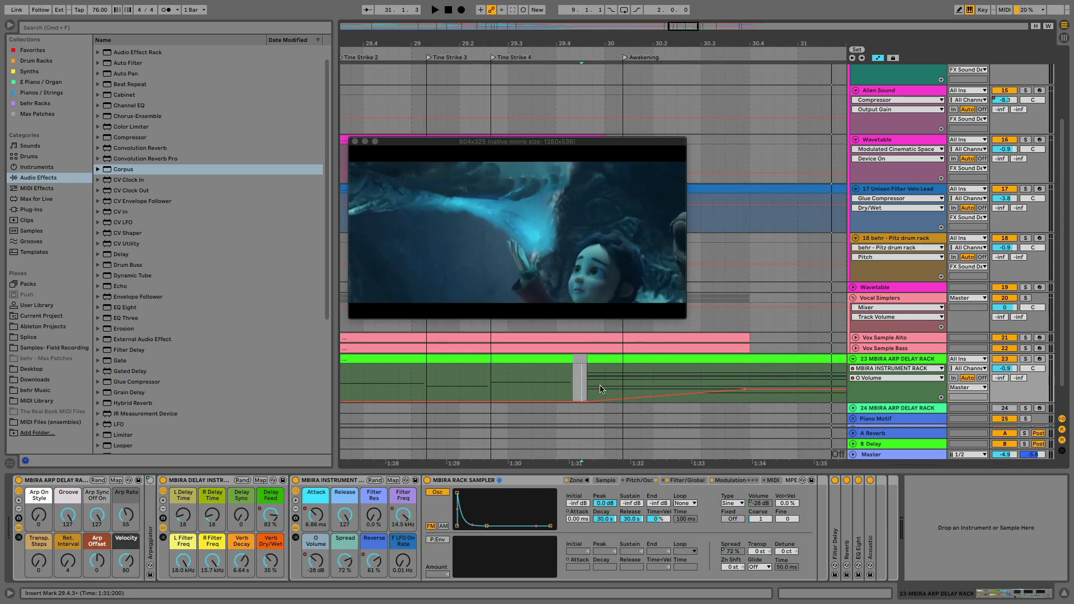
{"action": "key", "text": "space"}
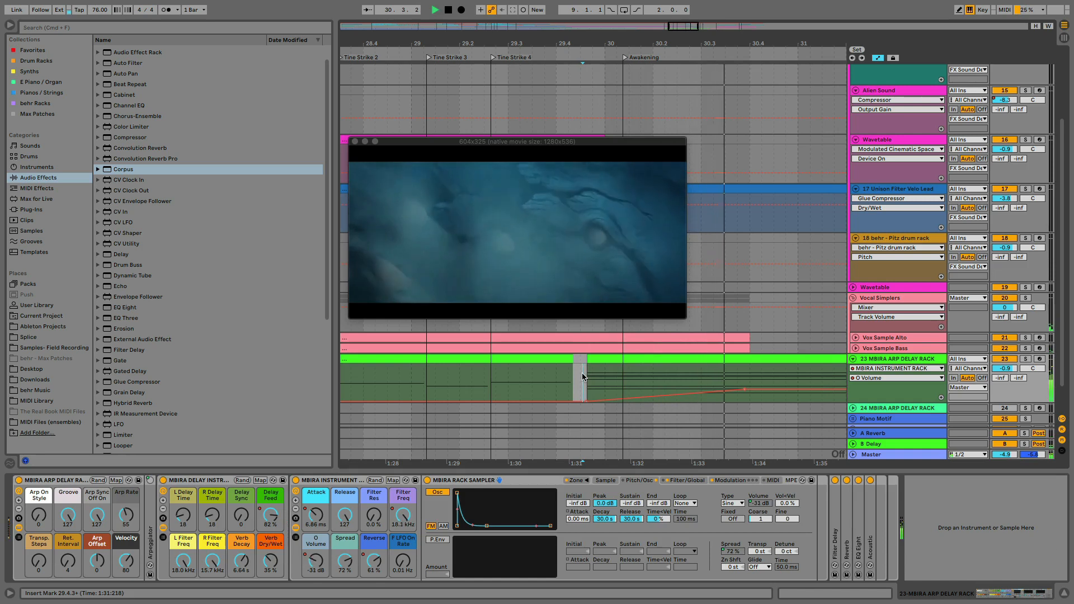
{"action": "key", "text": "space"}
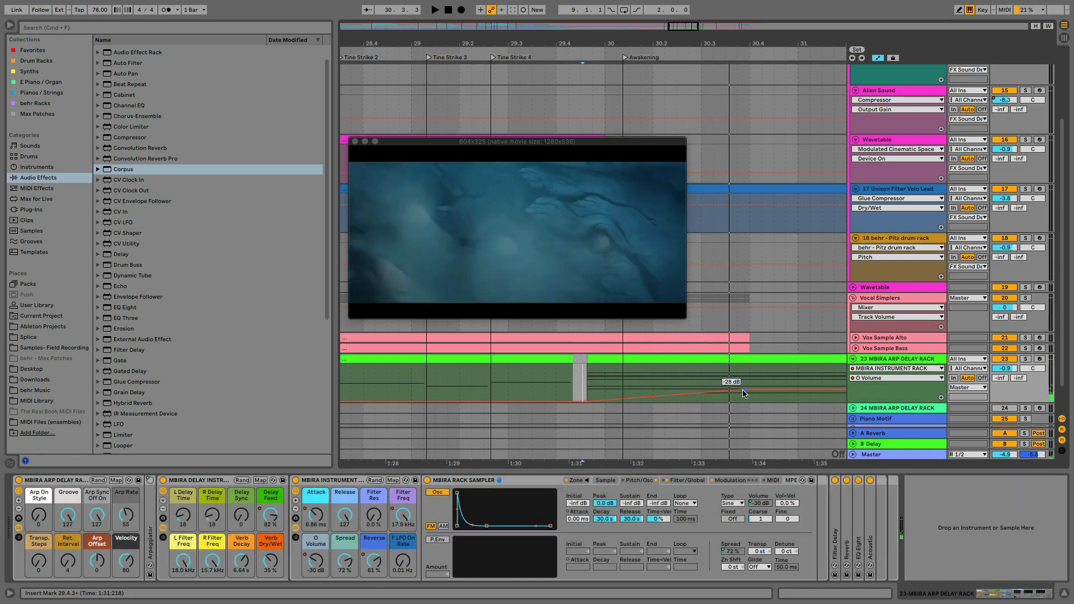
{"action": "left_click_drag", "start_coordinate": [744, 393], "coordinate": [744, 397]}
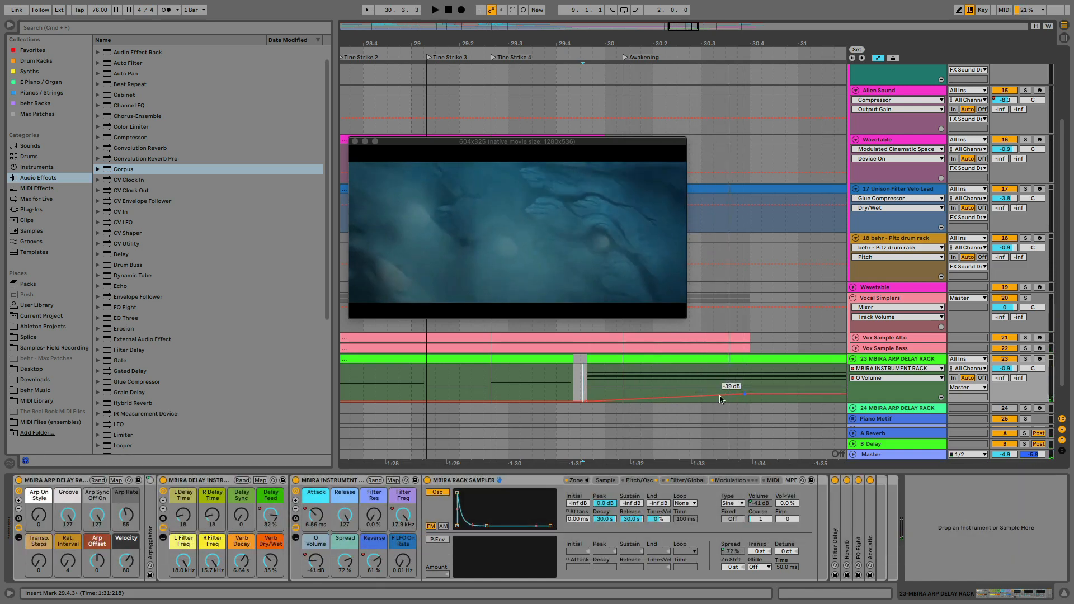
Hide the browser, show the whole arrangement and unfold the Piano Motif group to reveal its tracks
{"action": "left_click", "coordinate": [10, 26]}
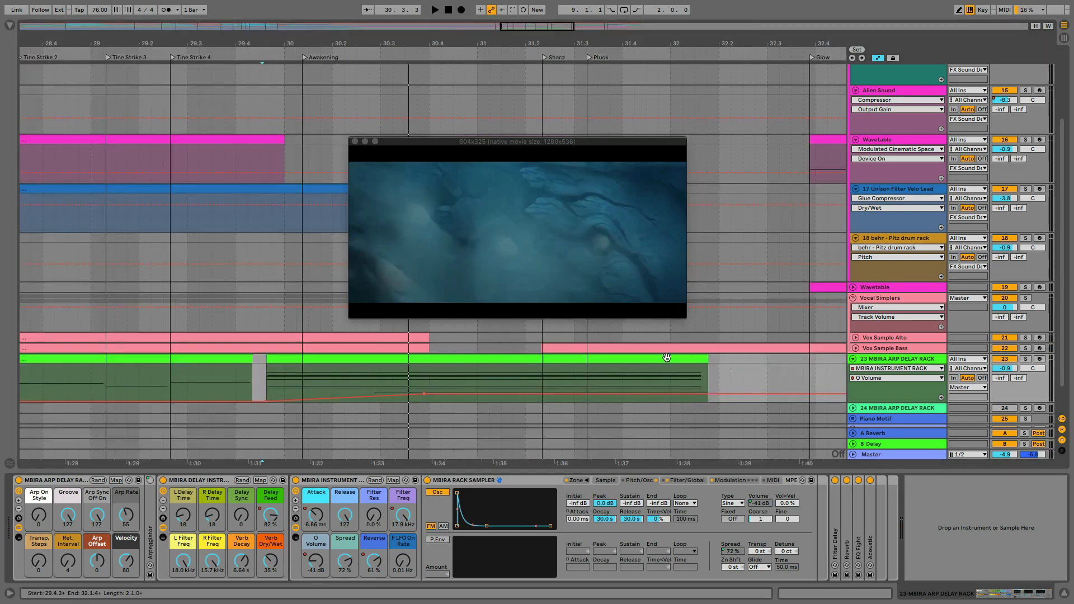
{"action": "left_click_drag", "start_coordinate": [448, 39], "coordinate": [449, 22]}
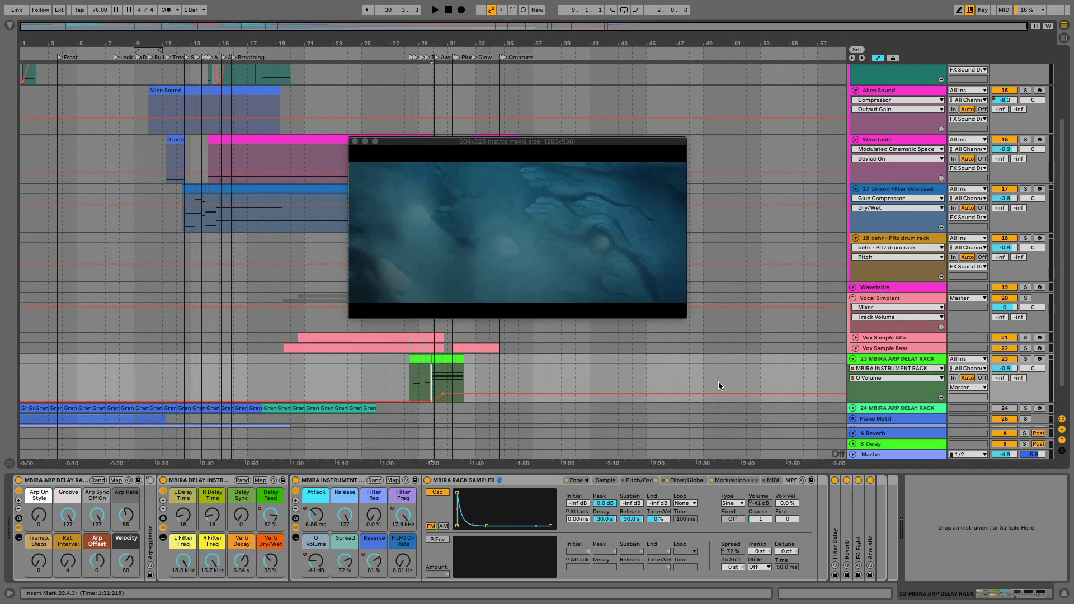
{"action": "left_click", "coordinate": [853, 419]}
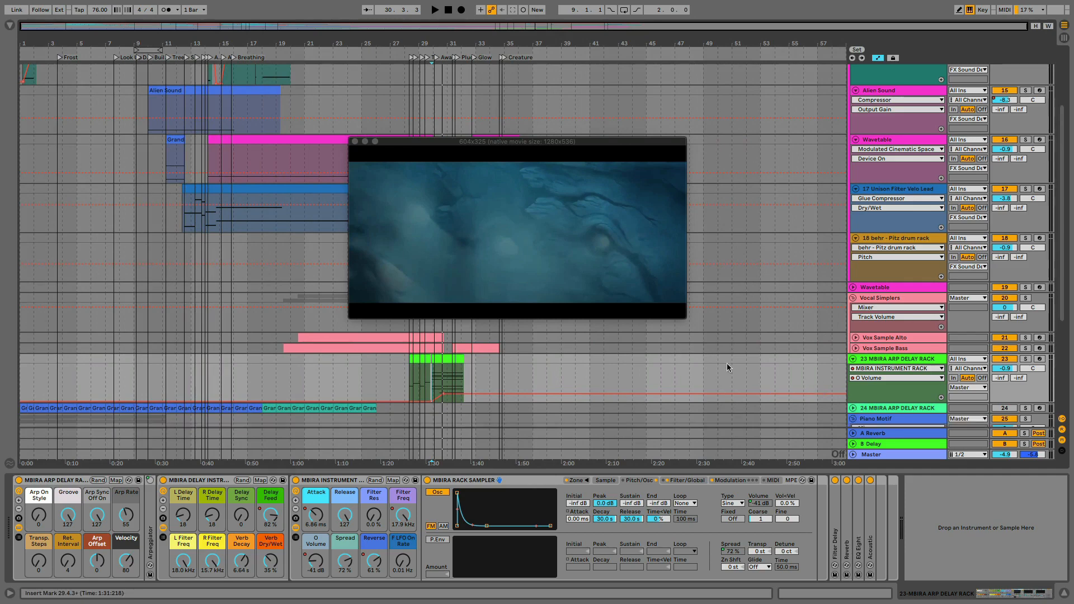
{"action": "scroll", "coordinate": [727, 364], "scroll_direction": "down", "scroll_amount": 5}
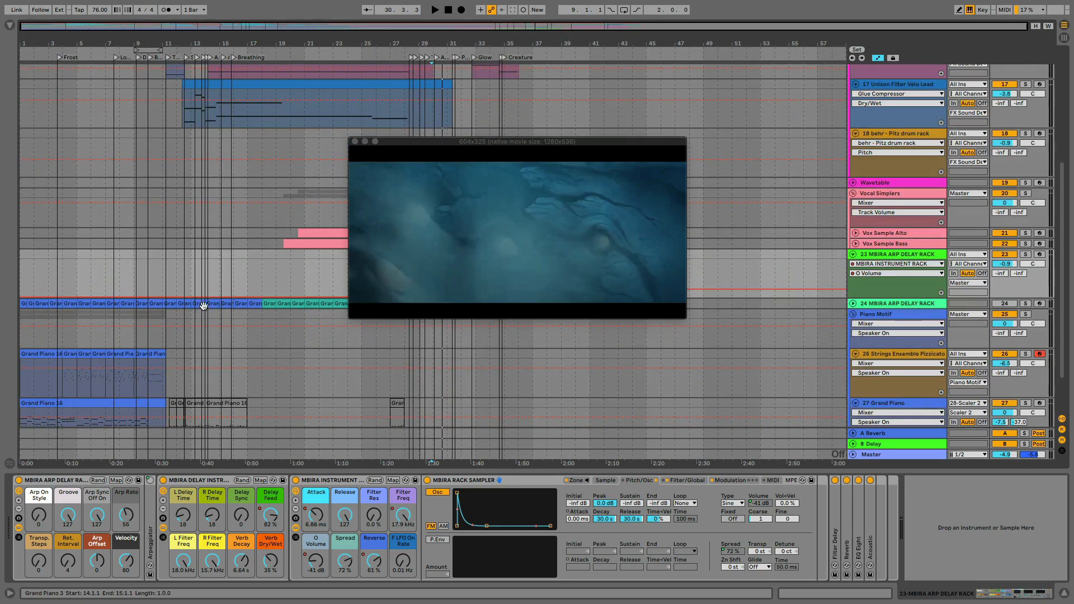
Delete the unused second MBIRA ARP DELAY RACK track, number 24, directly above the Piano Motif group
{"action": "scroll", "coordinate": [129, 313], "scroll_direction": "down", "scroll_amount": 2}
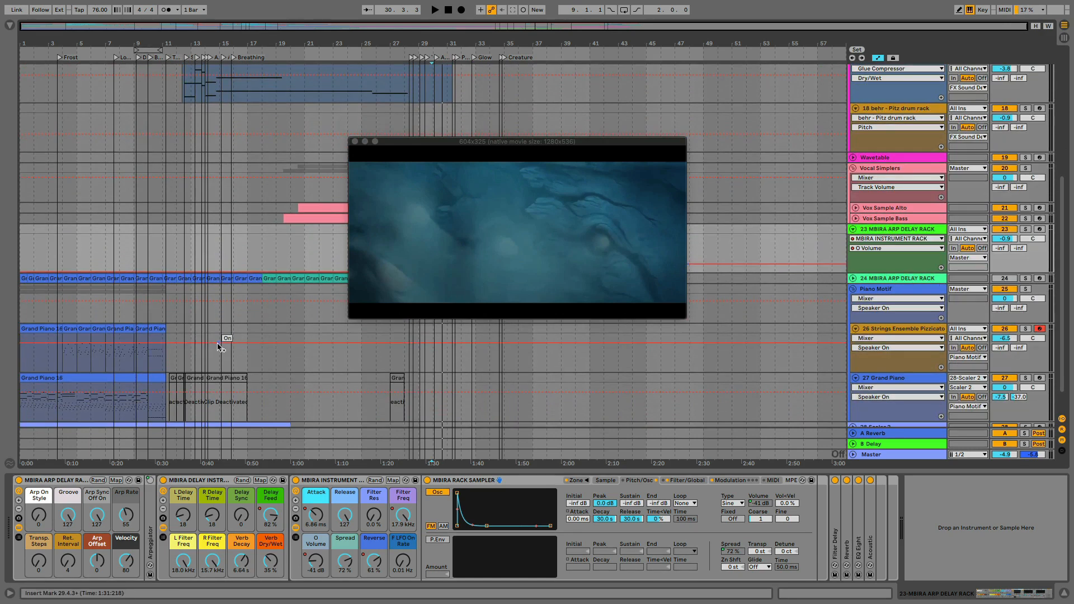
{"action": "left_click", "coordinate": [894, 279]}
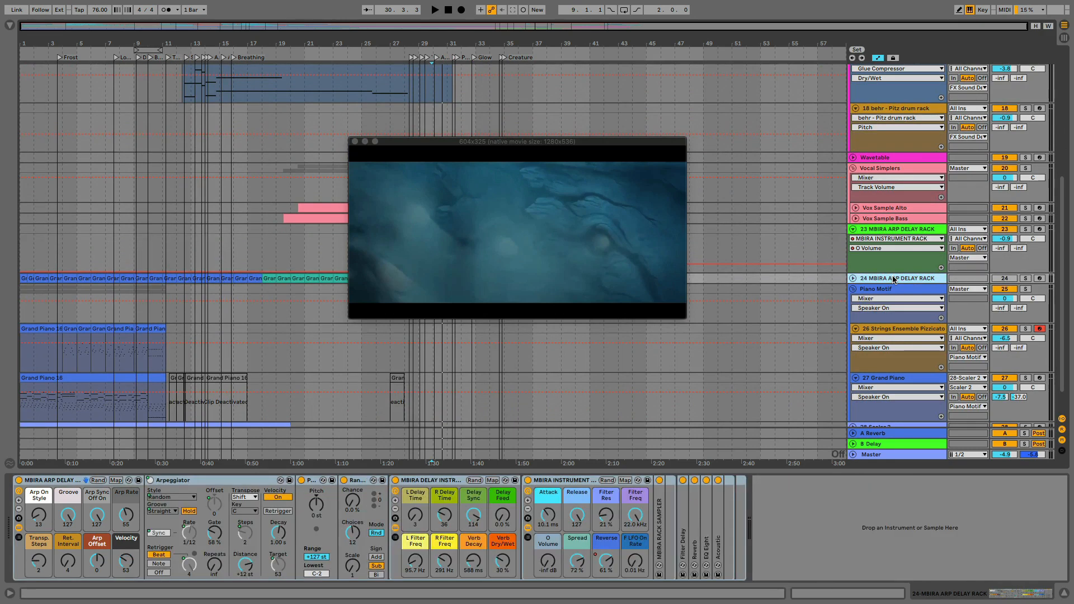
{"action": "key", "text": "BackSpace"}
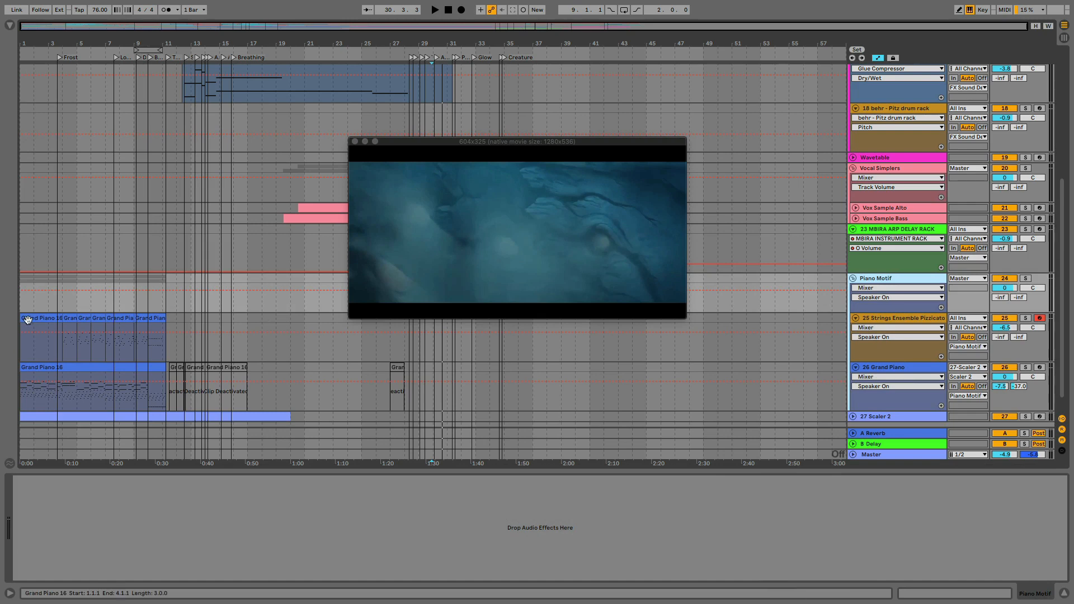
Play the Grand Piano track's first clip in solo from bar 1, then take the track out of solo
{"action": "scroll", "coordinate": [33, 322], "scroll_direction": "down", "scroll_amount": 2}
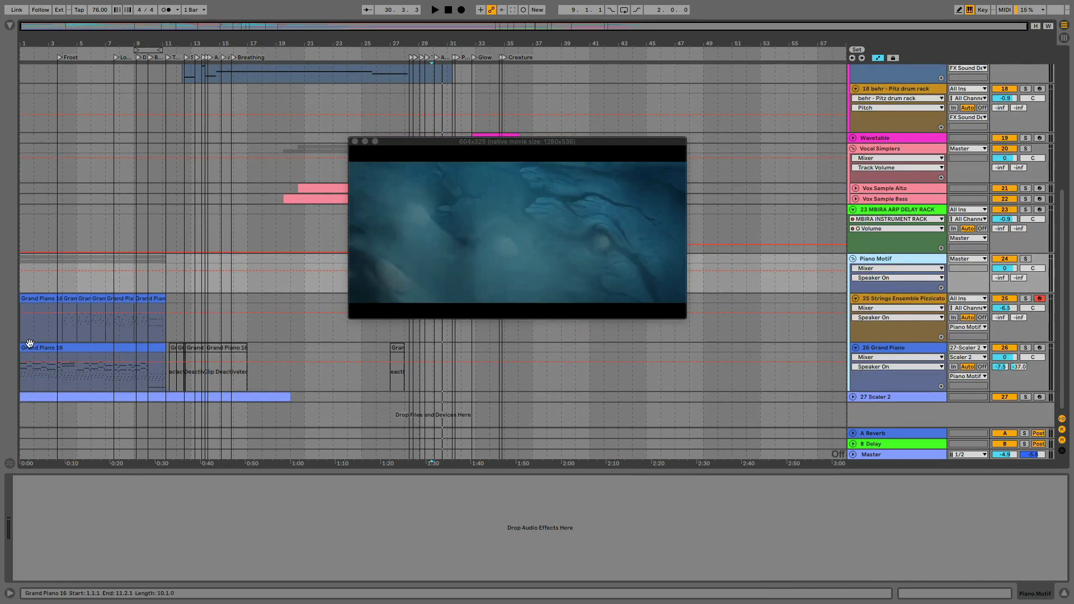
{"action": "left_click", "coordinate": [31, 345]}
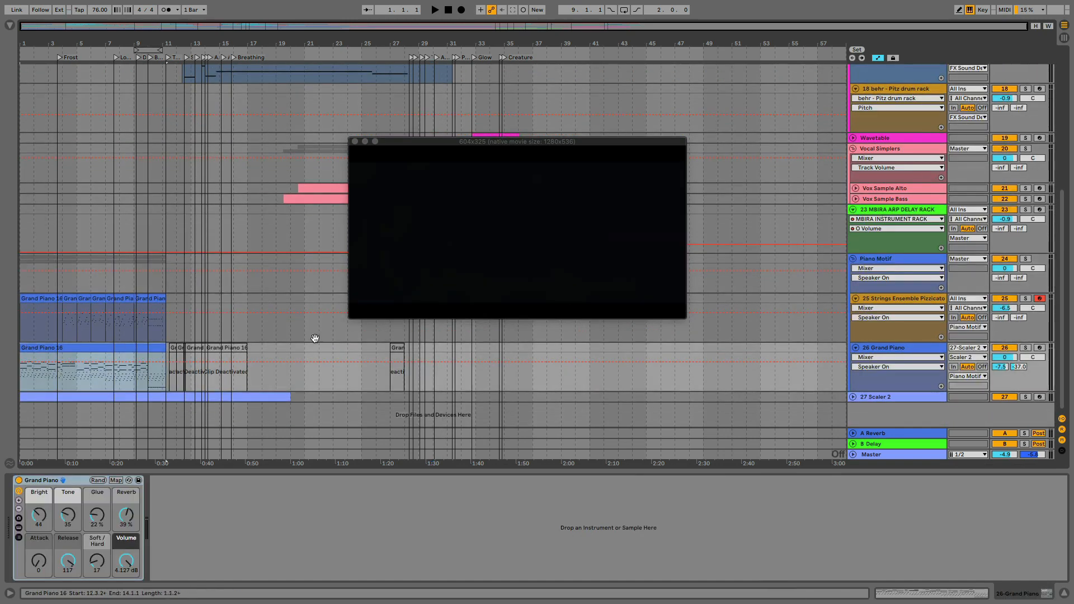
{"action": "left_click", "coordinate": [1026, 349]}
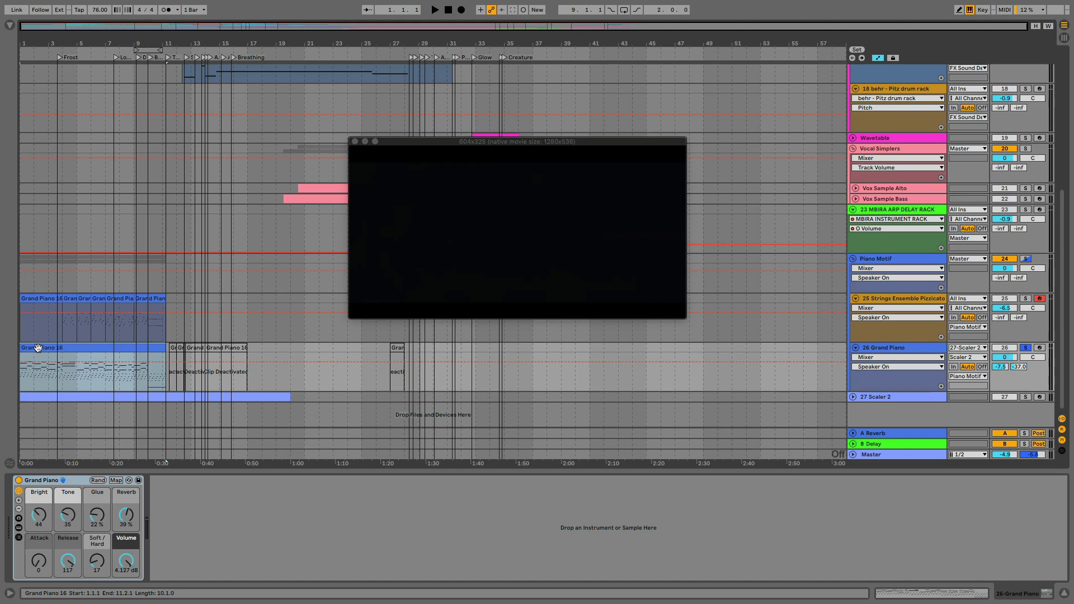
{"action": "key", "text": "space"}
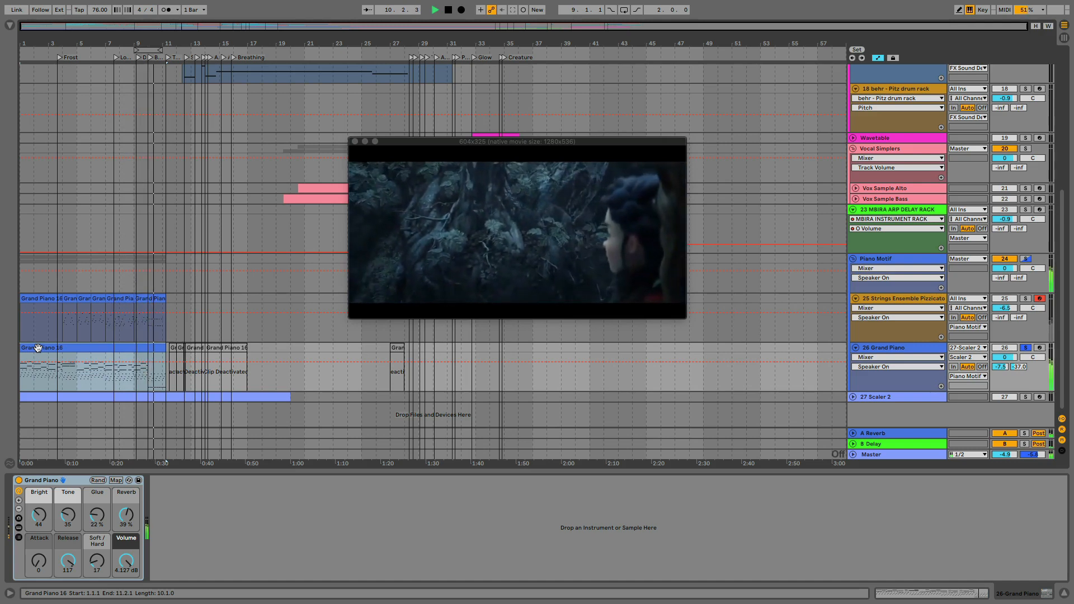
{"action": "key", "text": "space"}
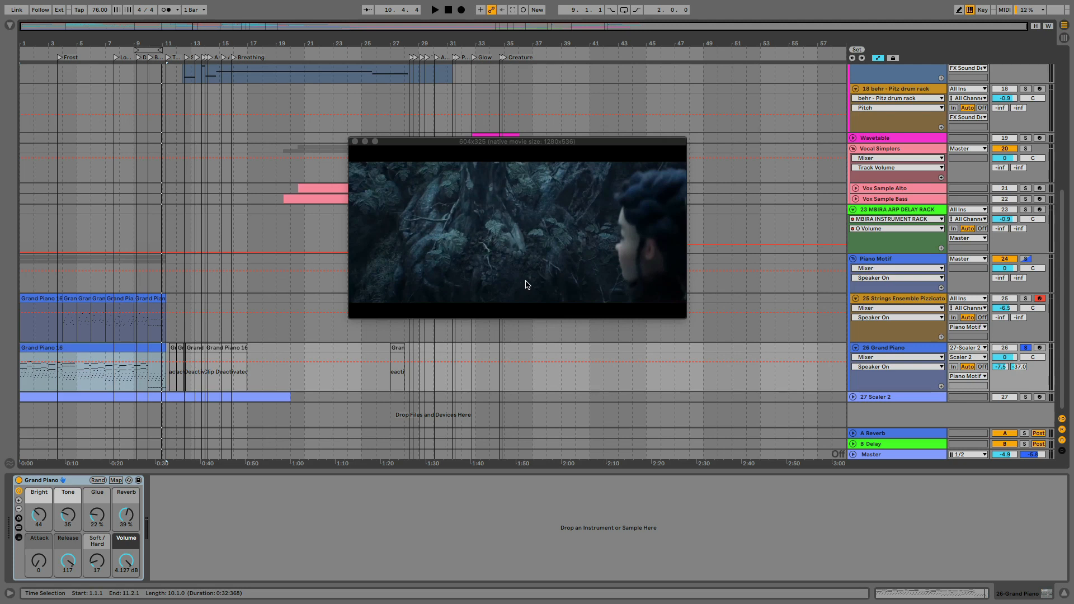
{"action": "left_click", "coordinate": [1025, 348]}
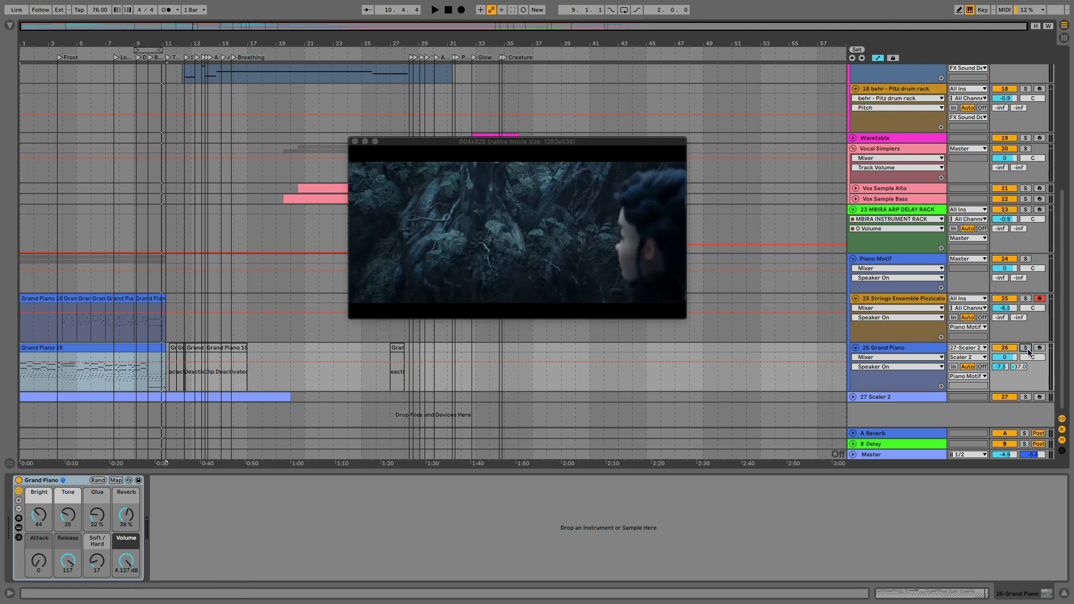
Solo the Strings Ensemble Pizzicato track and raise its track volume to -1.9 dB while playing from its bar 4 clip
{"action": "left_click", "coordinate": [1026, 299]}
{"action": "left_click_drag", "start_coordinate": [1008, 308], "coordinate": [1008, 304]}
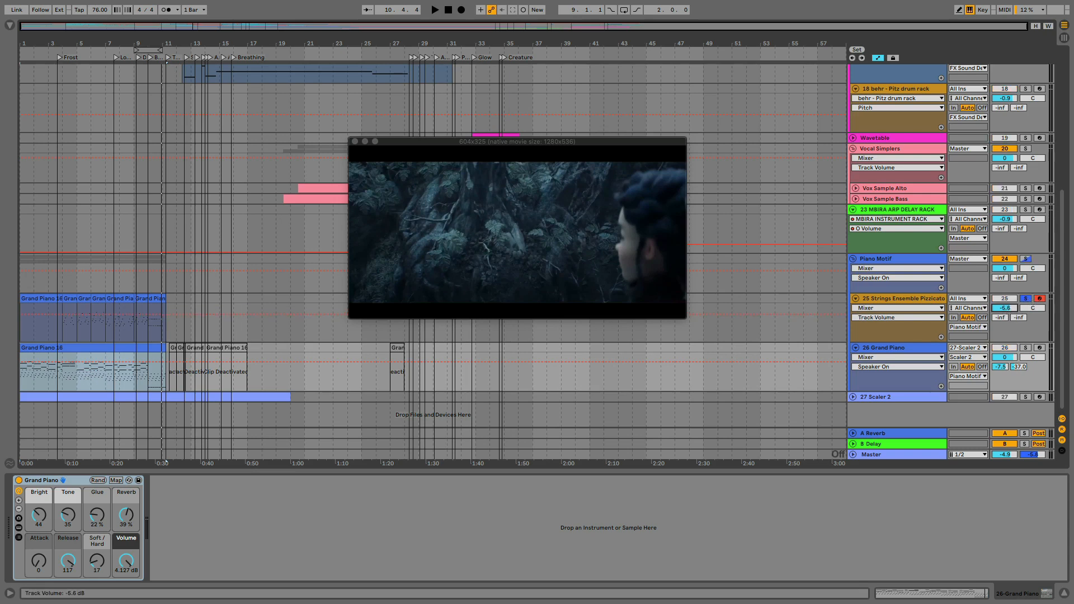
{"action": "left_click", "coordinate": [323, 296]}
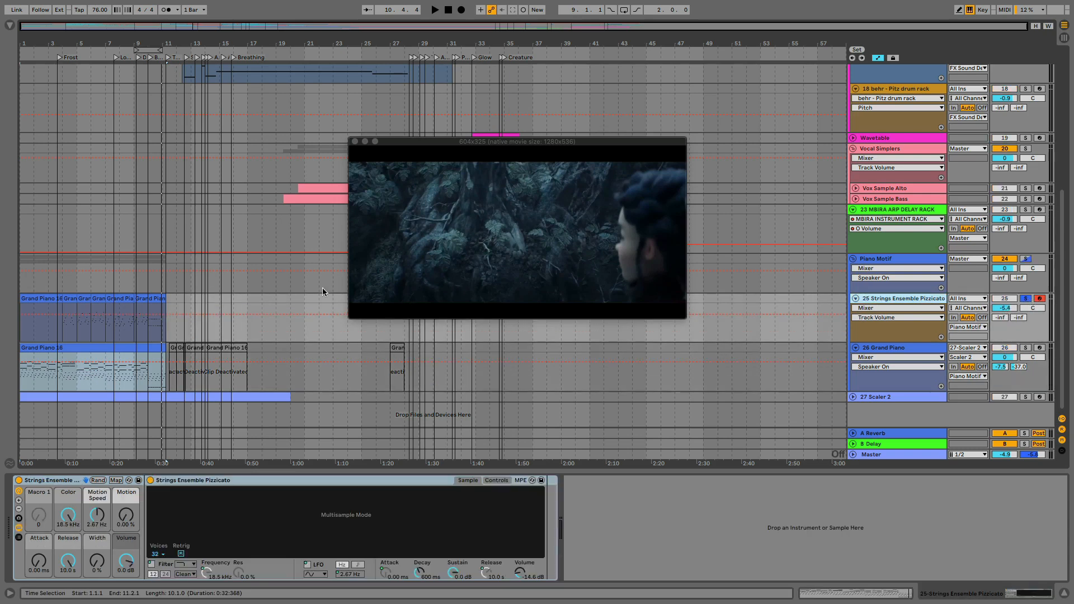
{"action": "left_click", "coordinate": [66, 299]}
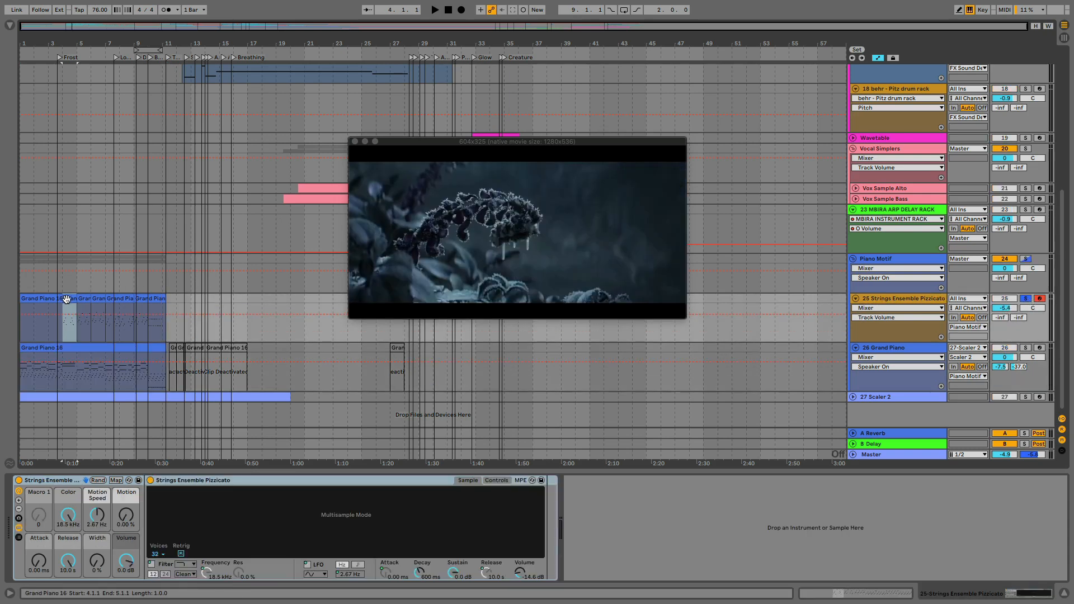
{"action": "key", "text": "space"}
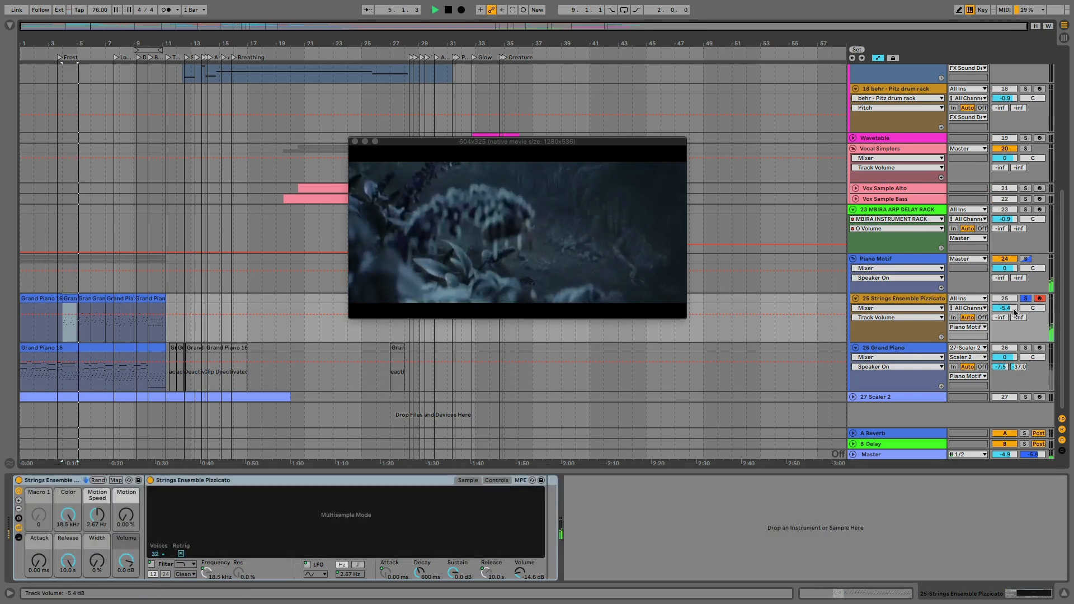
{"action": "left_click_drag", "start_coordinate": [1016, 311], "coordinate": [1016, 300]}
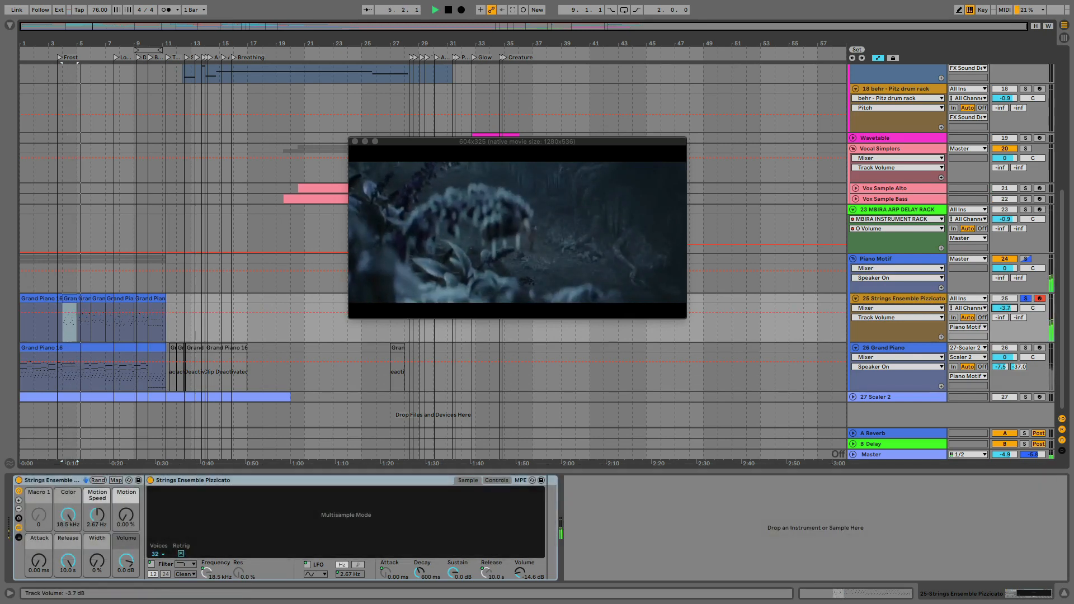
Raise the Strings Ensemble Pizzicato instrument's volume to -6.29 dB, stop playback and unsolo the track
{"action": "left_click", "coordinate": [911, 299]}
{"action": "left_click_drag", "start_coordinate": [520, 573], "coordinate": [521, 557]}
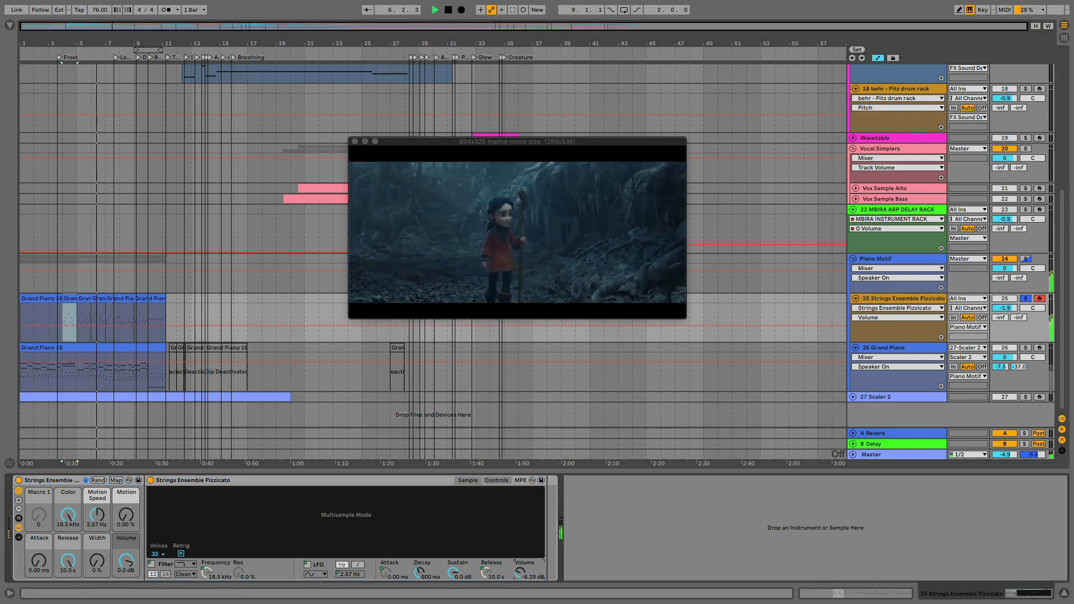
{"action": "key", "text": "space"}
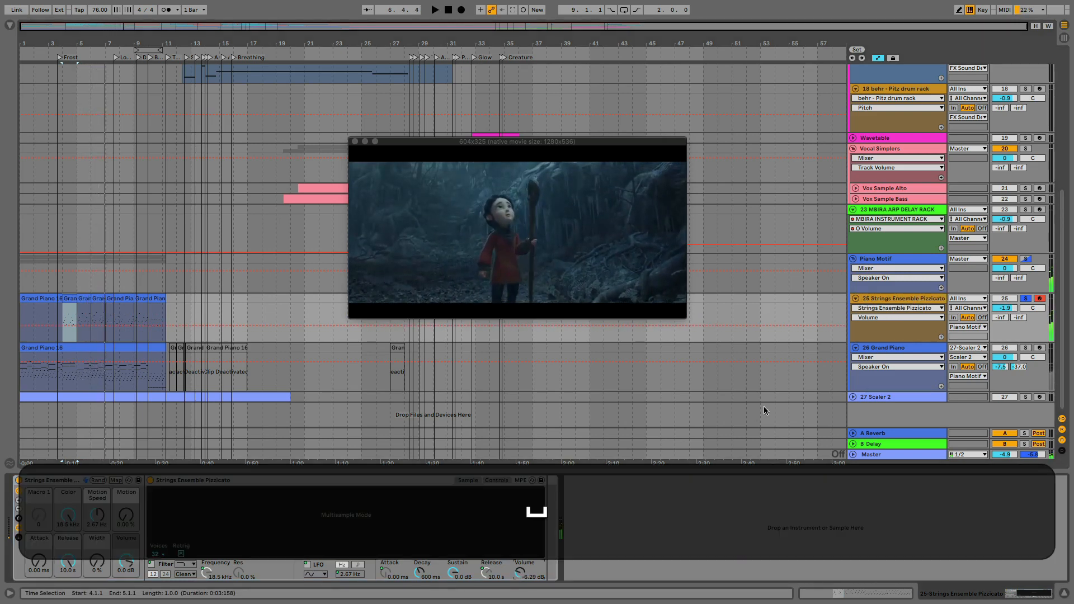
{"action": "left_click", "coordinate": [1025, 298]}
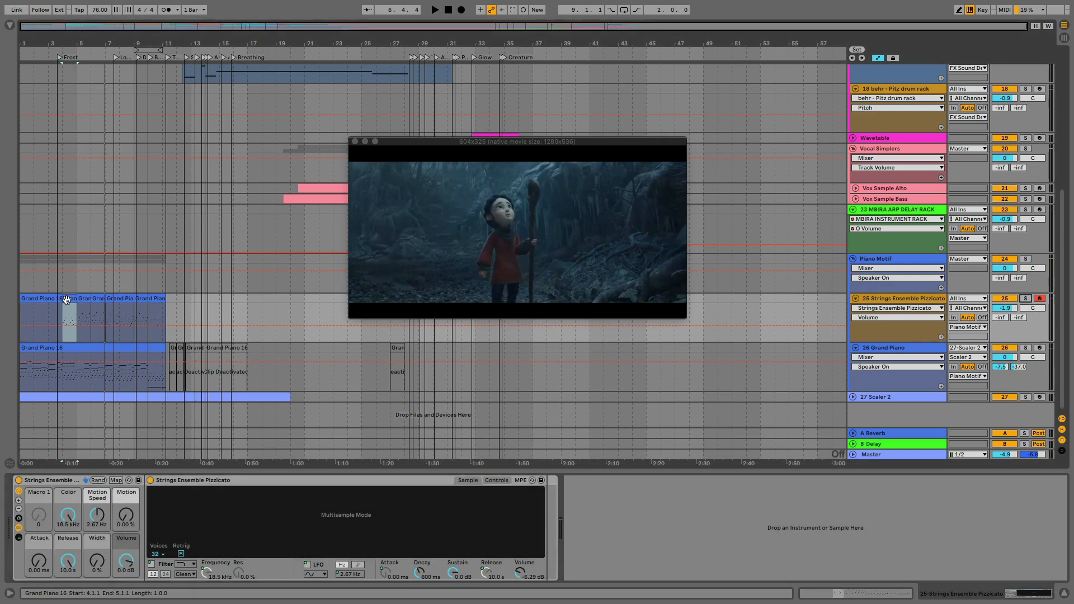
Play the full mix from the start of the first Strings Ensemble Pizzicato clip to around bar 10
{"action": "left_click", "coordinate": [49, 297]}
{"action": "key", "text": "space"}
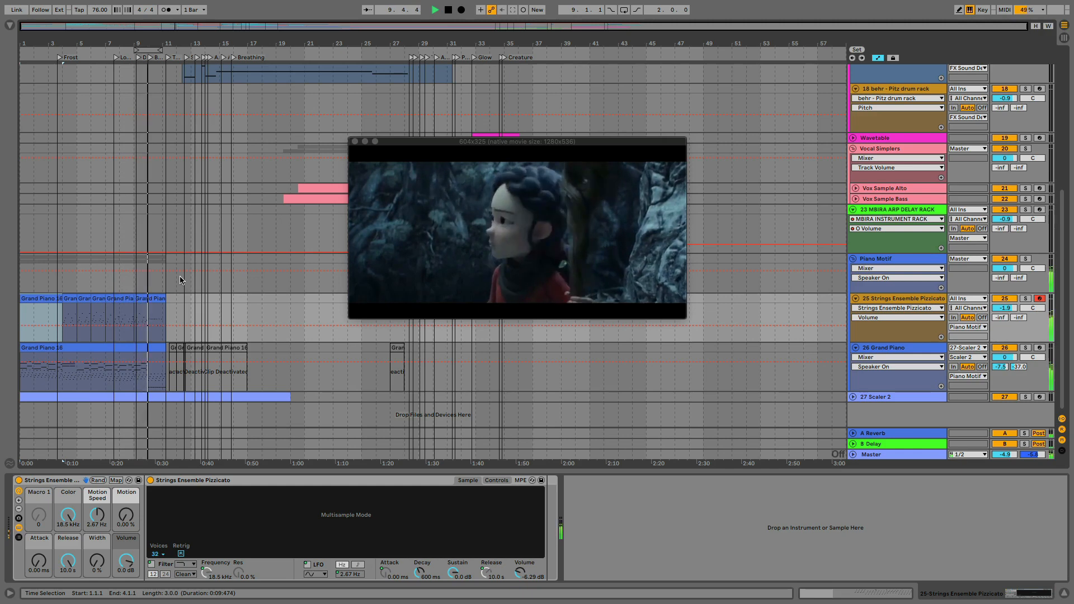
{"action": "key", "text": "space"}
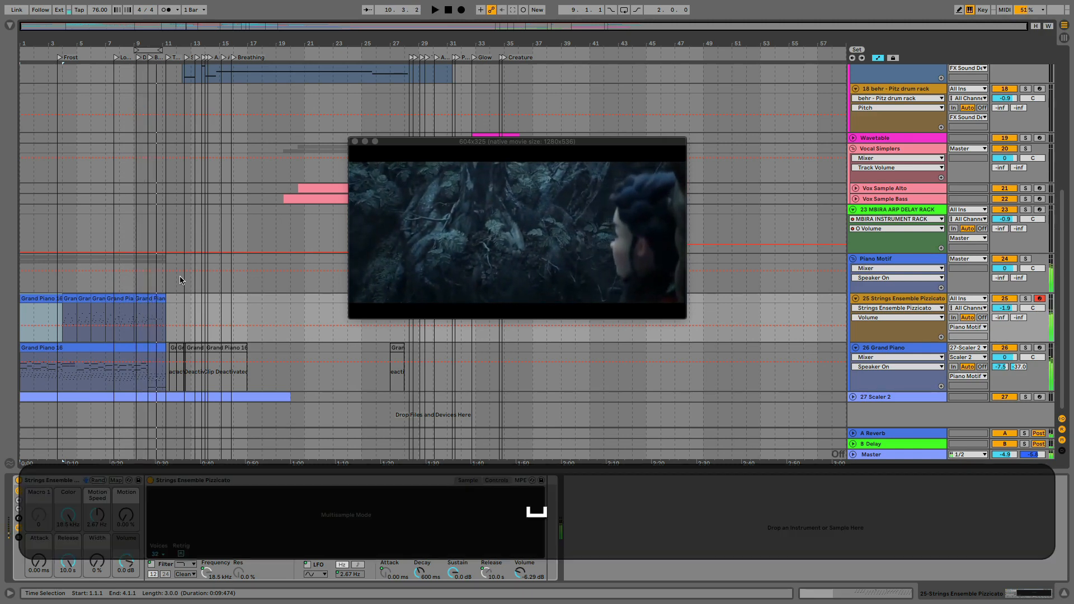
Lower the velocities of the repeated C3 notes in bar 10 of the last Strings Ensemble Pizzicato clip to near minimum, and play the passage
{"action": "double_click", "coordinate": [157, 297]}
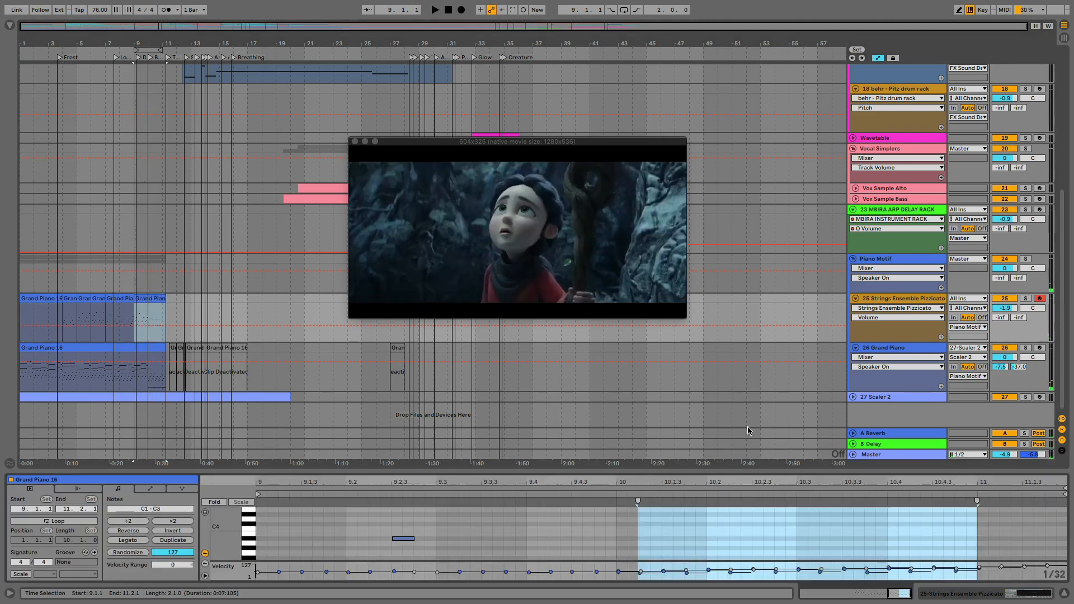
{"action": "left_click_drag", "start_coordinate": [744, 472], "coordinate": [750, 260]}
{"action": "left_click", "coordinate": [646, 357]}
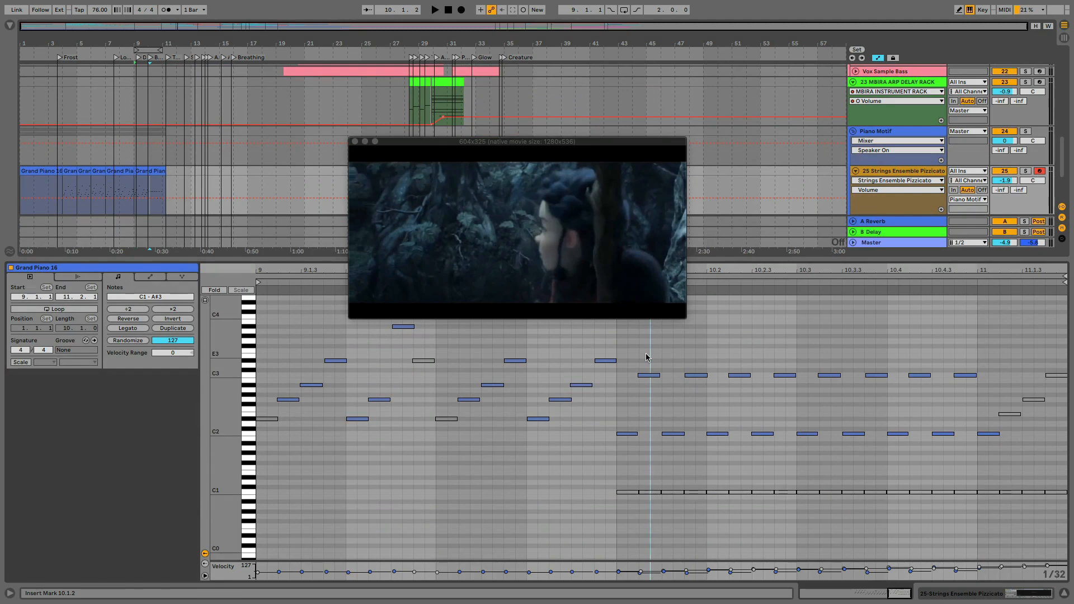
{"action": "left_click_drag", "start_coordinate": [646, 357], "coordinate": [978, 401]}
{"action": "left_click_drag", "start_coordinate": [706, 274], "coordinate": [706, 327]}
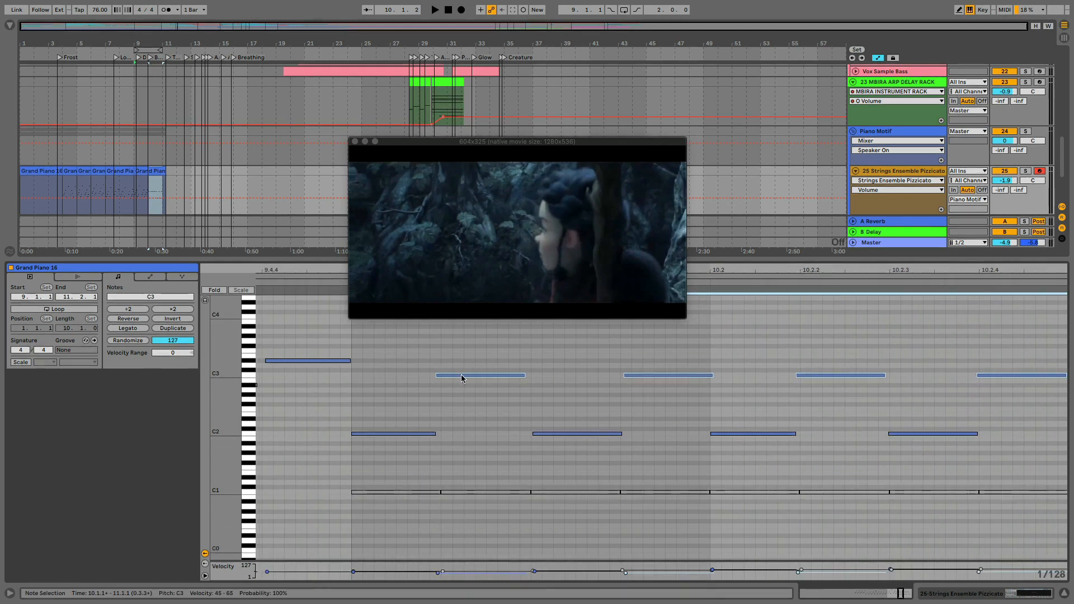
{"action": "left_click_drag", "start_coordinate": [461, 378], "coordinate": [461, 411]}
{"action": "key", "text": "space"}
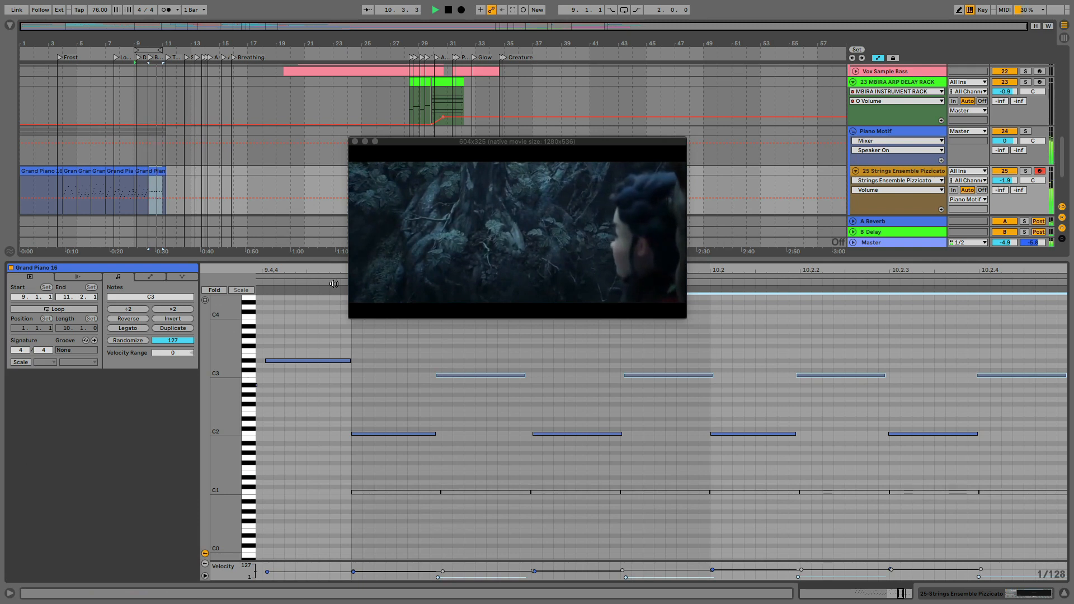
{"action": "key", "text": "space"}
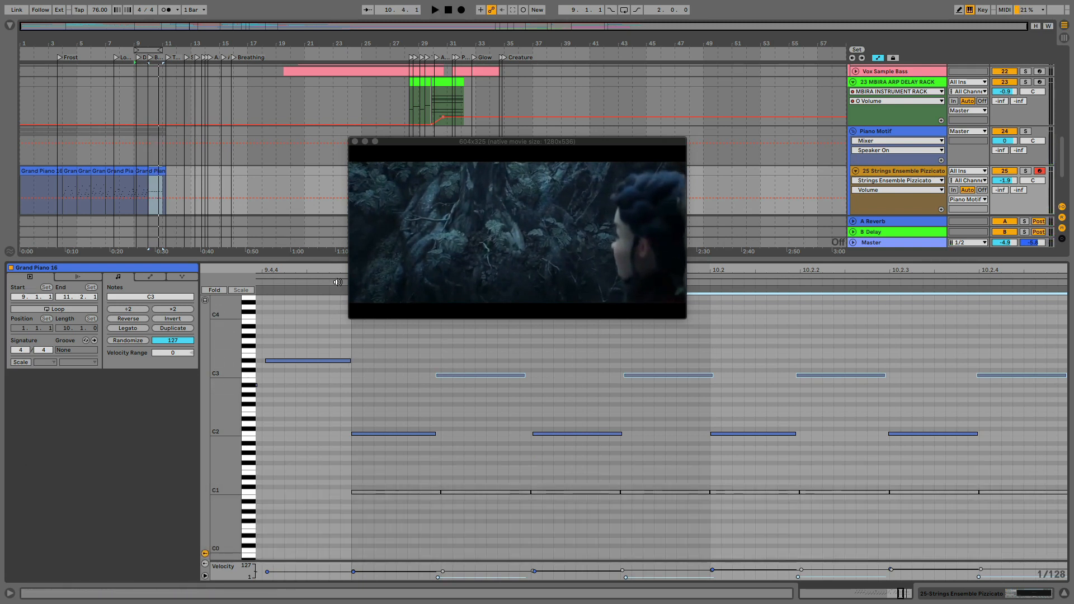
Show the notes of the Grand Piano track's first clip and shrink the note editor to reveal more of the arrangement
{"action": "left_click_drag", "start_coordinate": [320, 269], "coordinate": [767, 270]}
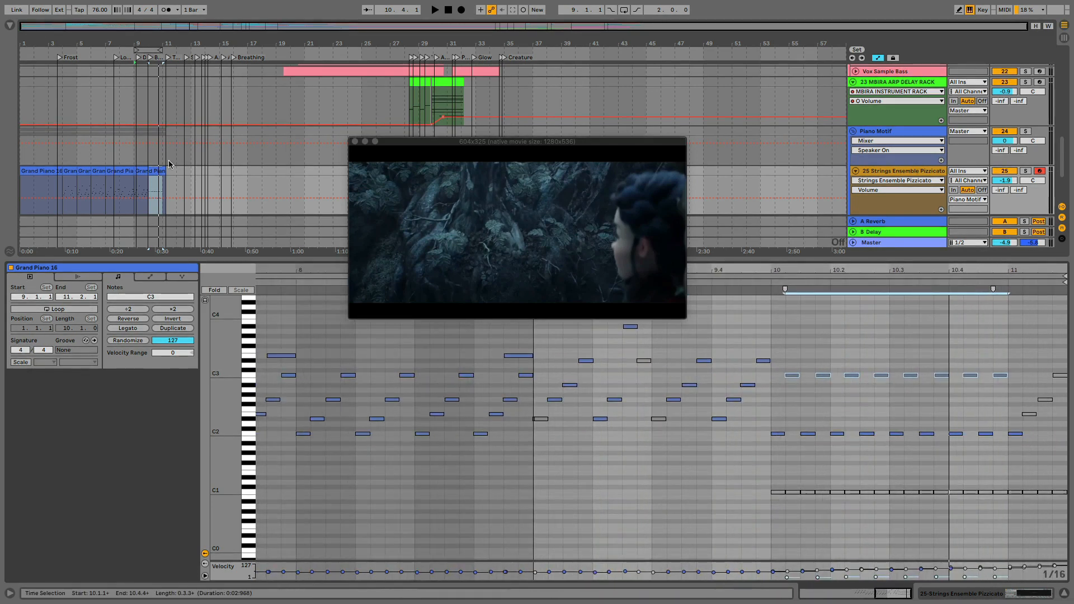
{"action": "scroll", "coordinate": [169, 164], "scroll_direction": "down", "scroll_amount": 2}
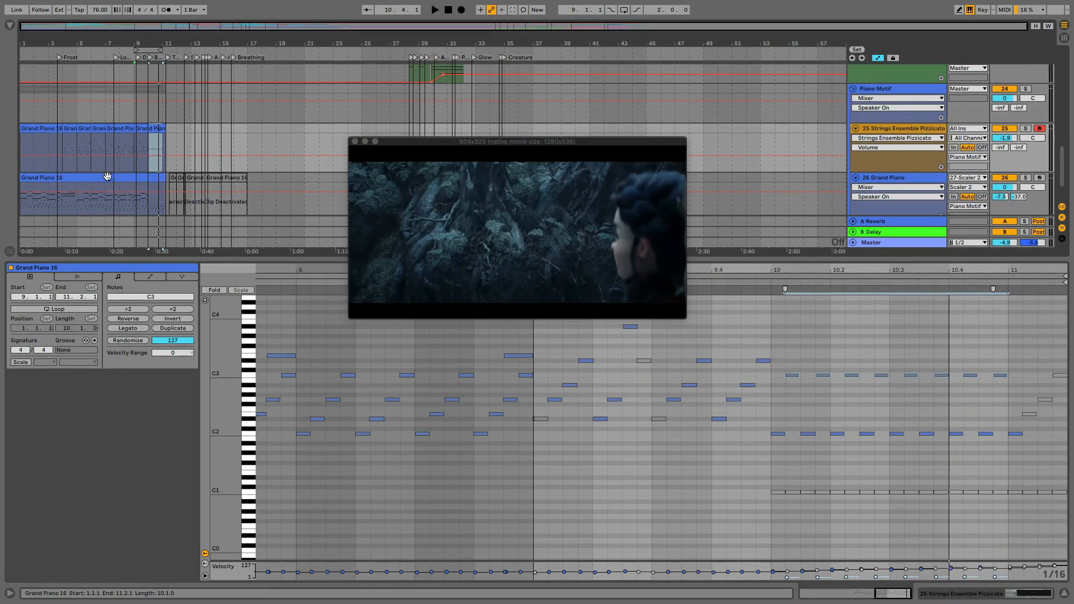
{"action": "left_click", "coordinate": [107, 176]}
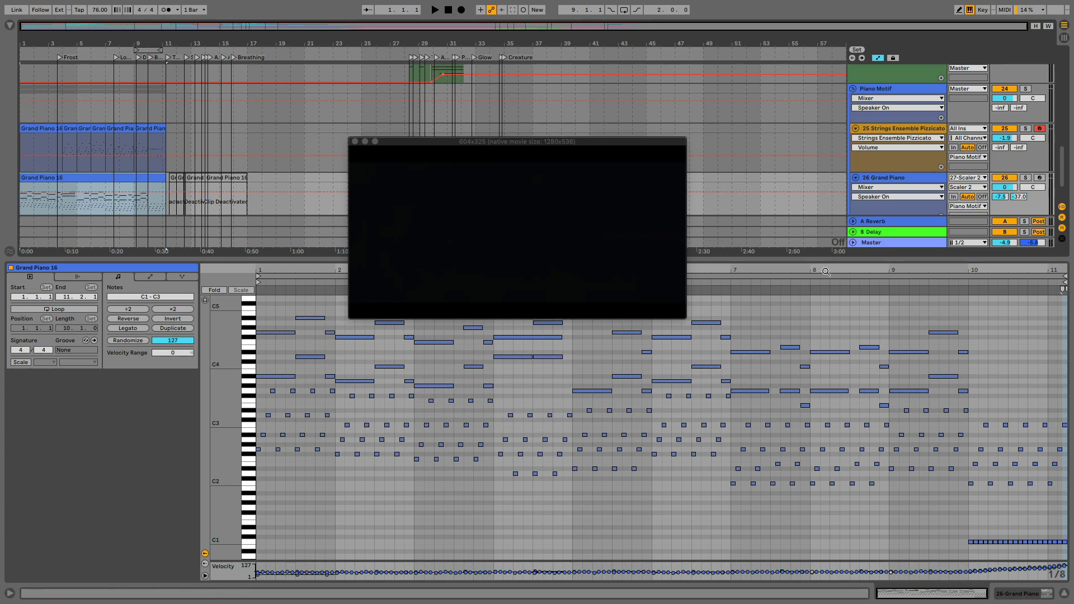
{"action": "left_click_drag", "start_coordinate": [816, 261], "coordinate": [757, 474]}
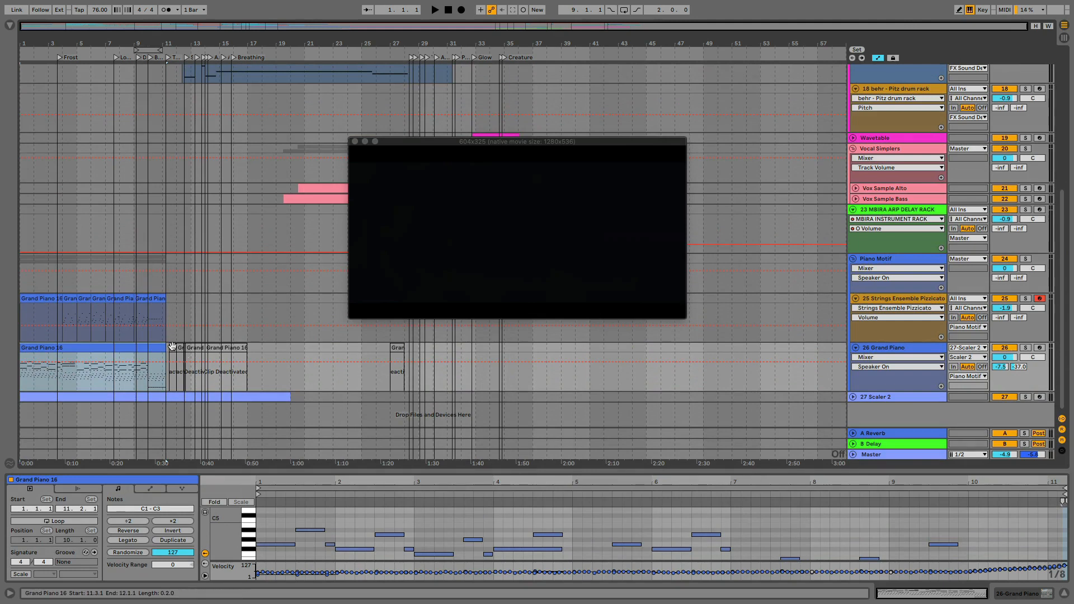